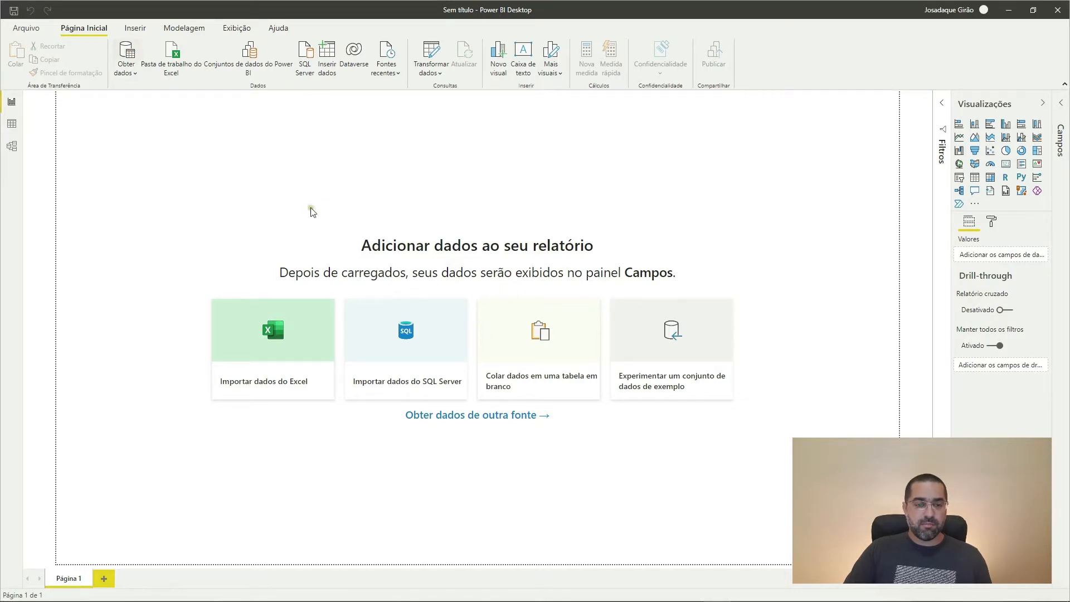
# Search the available data sources for "sql" and start a connection to a SQL Server database.
pyautogui.click(128, 53)
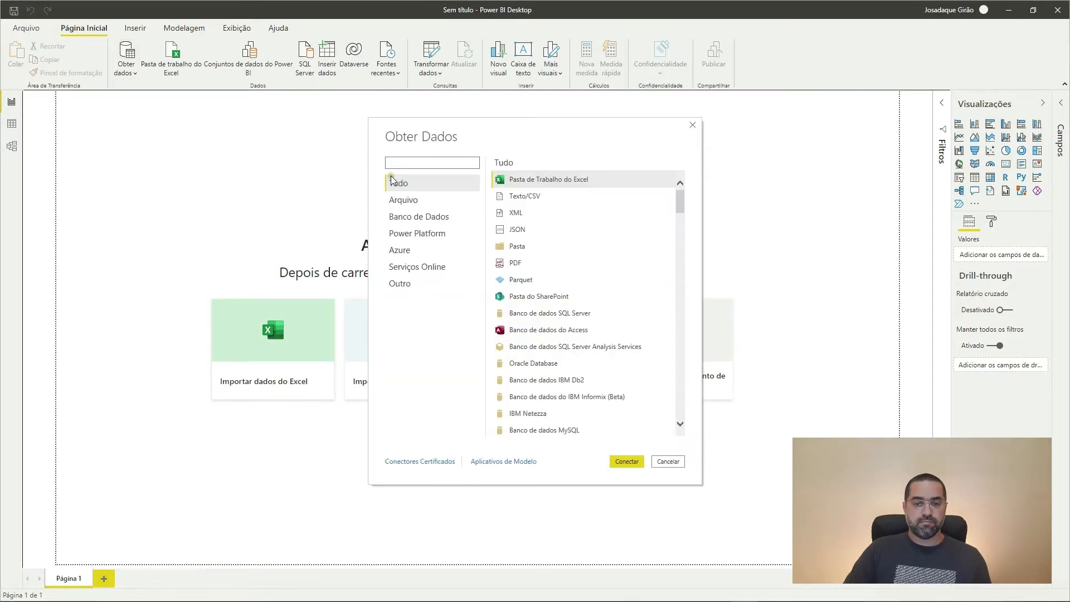
pyautogui.click(442, 163)
pyautogui.write('sql')
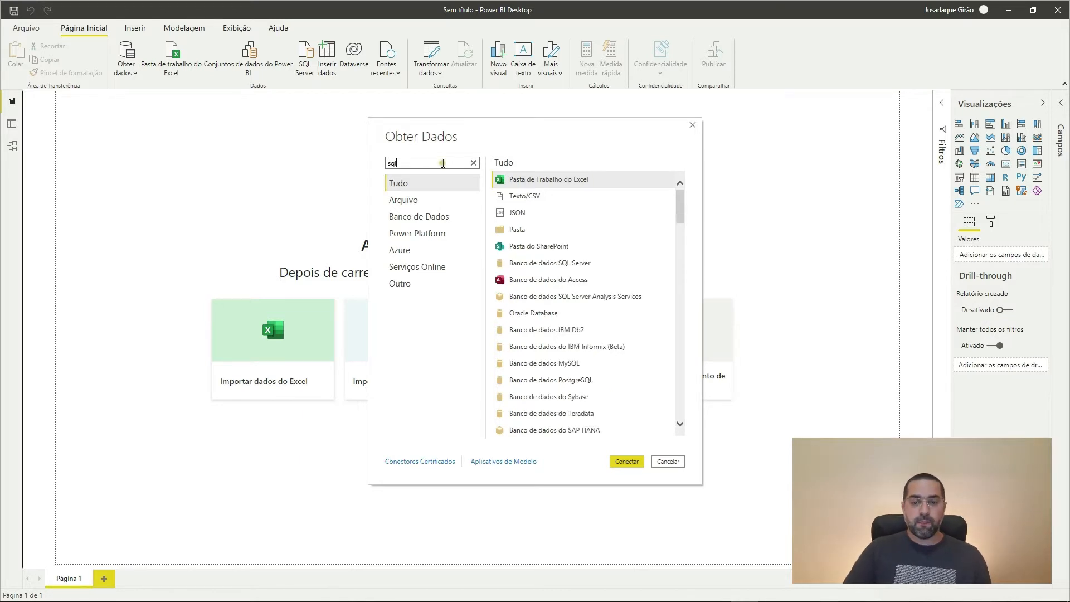
pyautogui.click(549, 181)
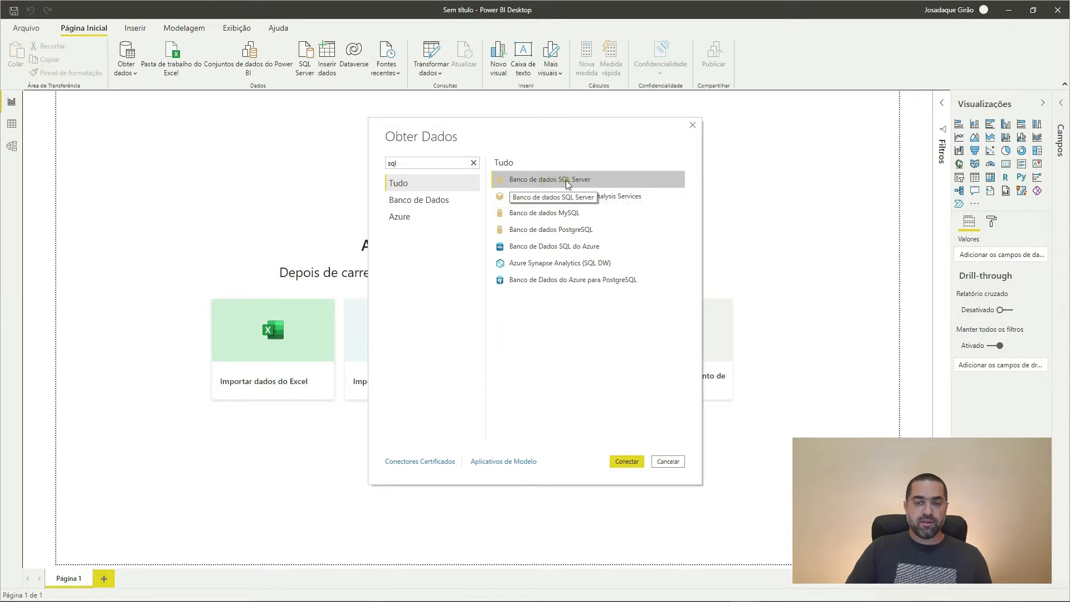
pyautogui.doubleClick(567, 185)
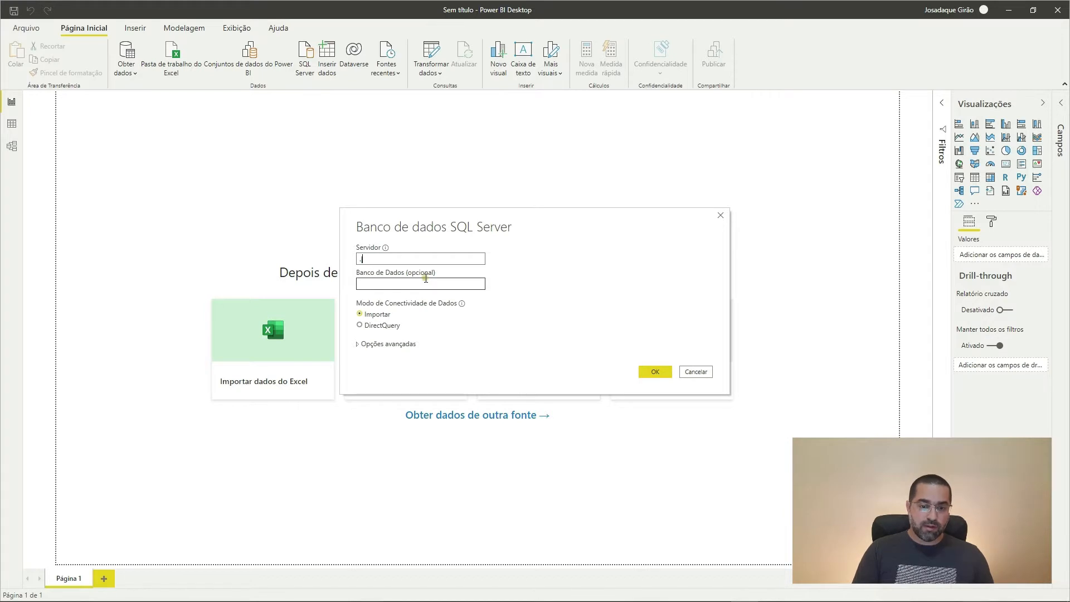
# Connect to the SQL Server instance .\SQLEXPRESS in import mode, leaving the optional database name empty.
pyautogui.write('SQP')
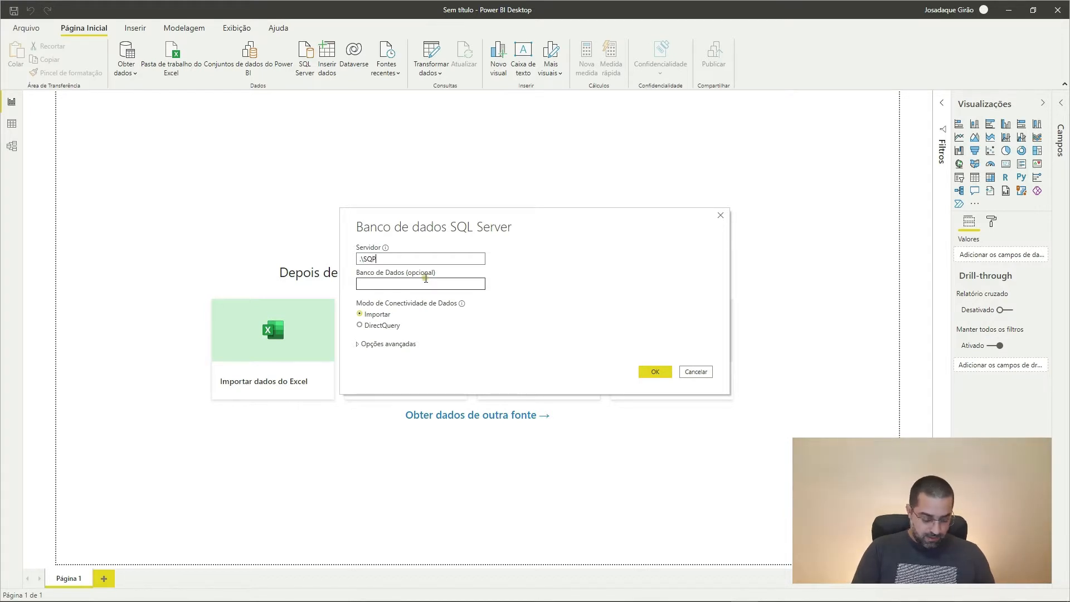
pyautogui.write('EXPRESS')
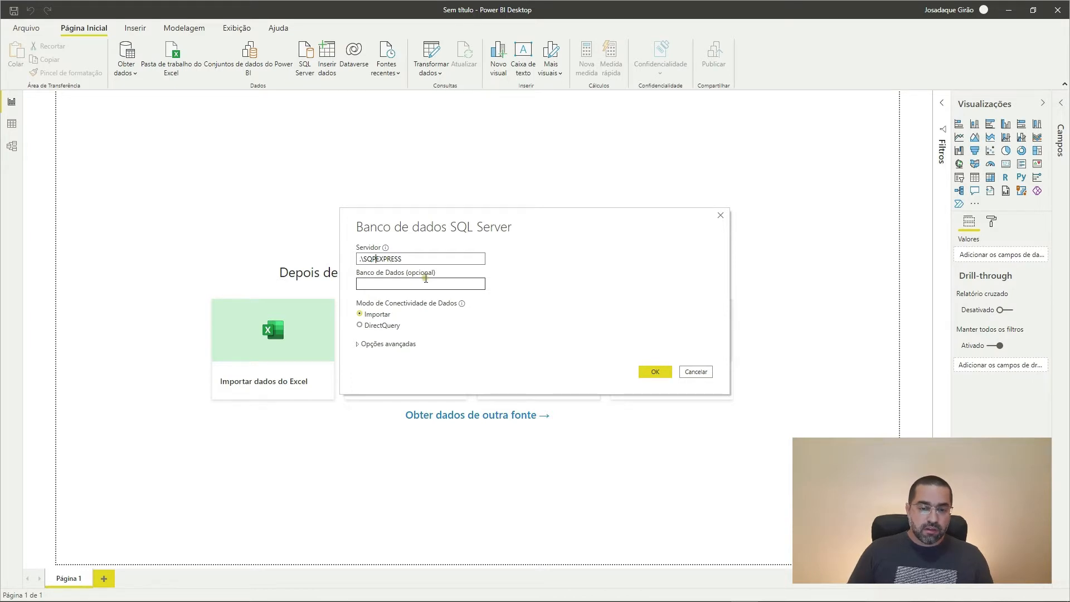
pyautogui.hotkey('shift', 'Left')
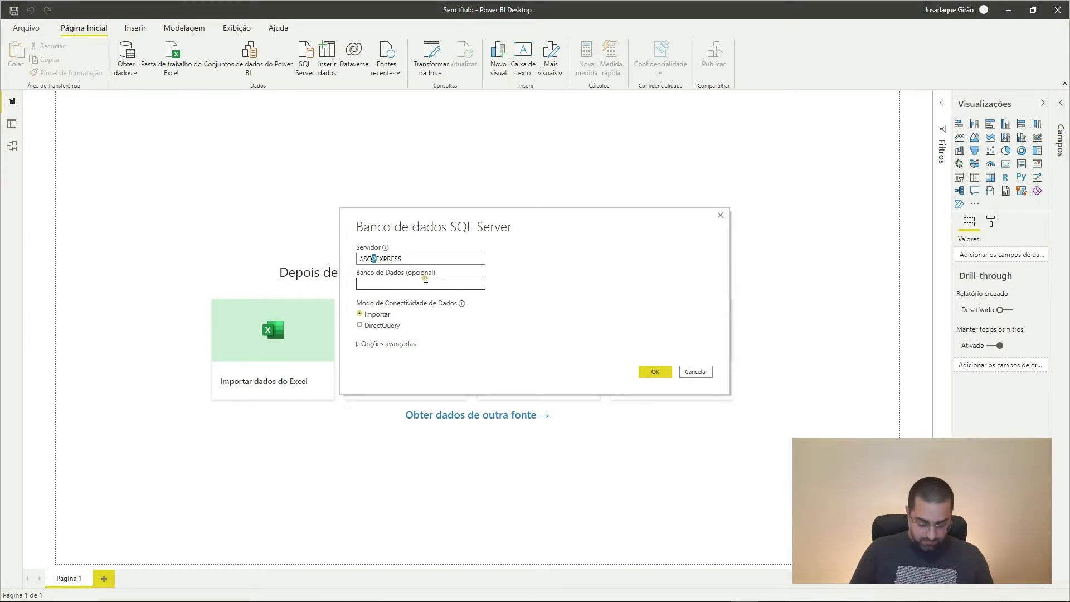
pyautogui.write('L')
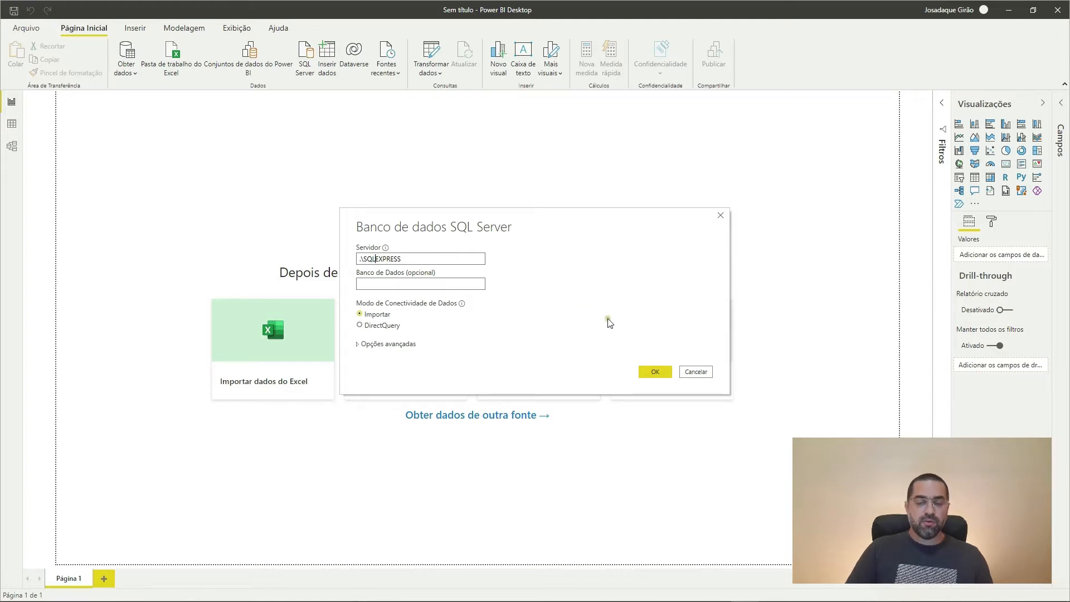
pyautogui.click(655, 371)
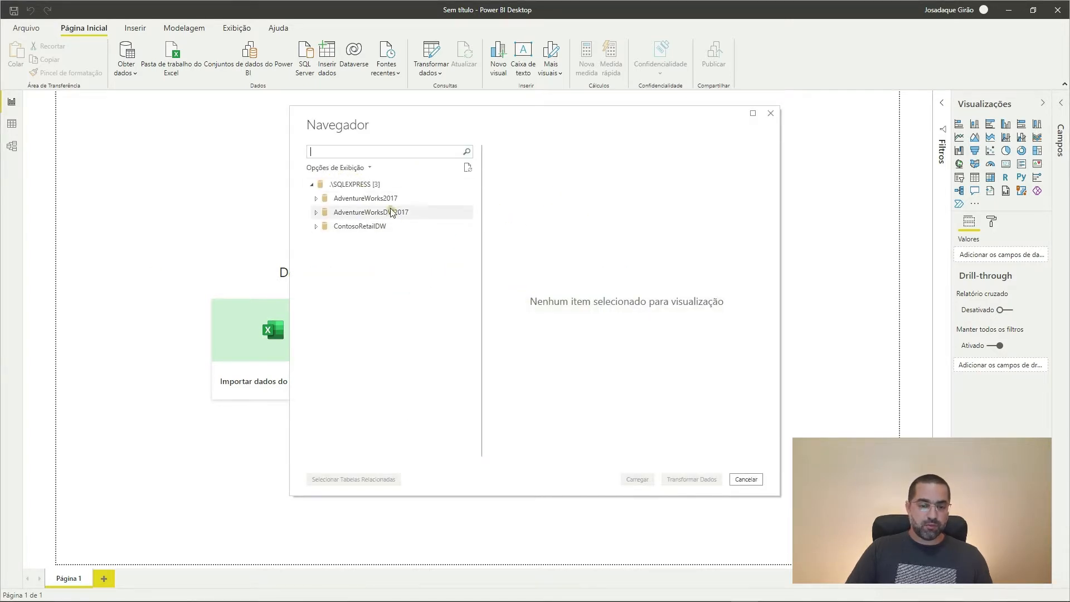
# Review the databases on the server and look through the tables and views inside AdventureWorksDW2017.
pyautogui.click(360, 200)
pyautogui.click(366, 228)
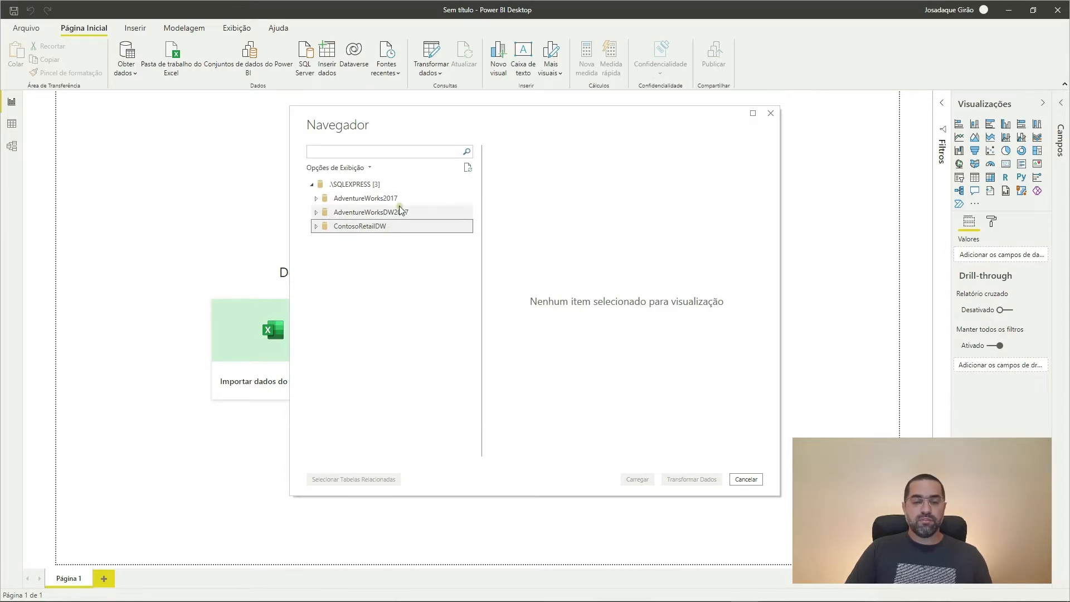
pyautogui.click(376, 198)
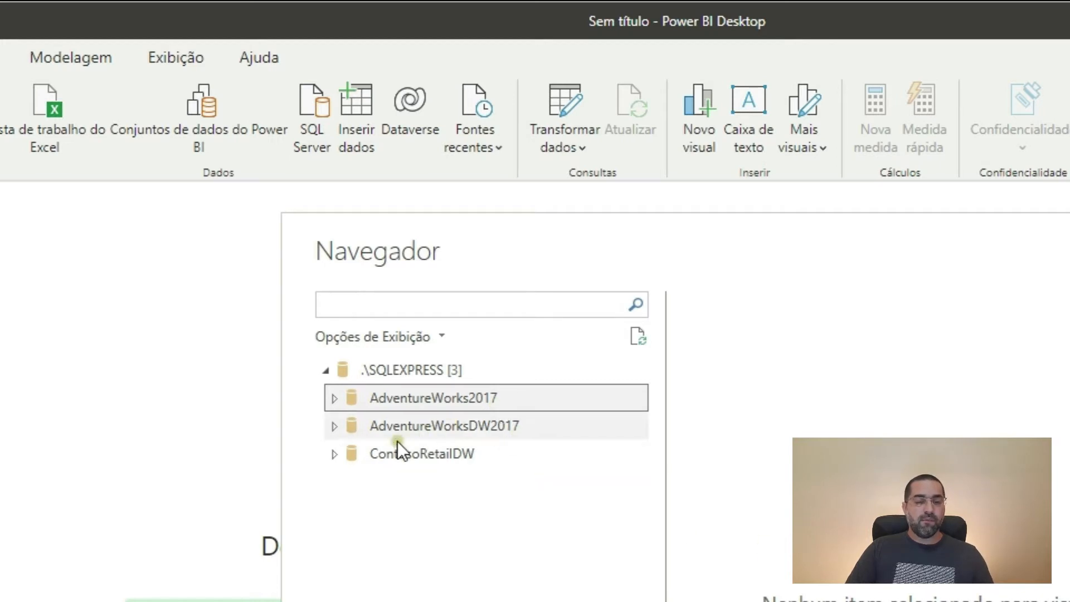
pyautogui.click(444, 430)
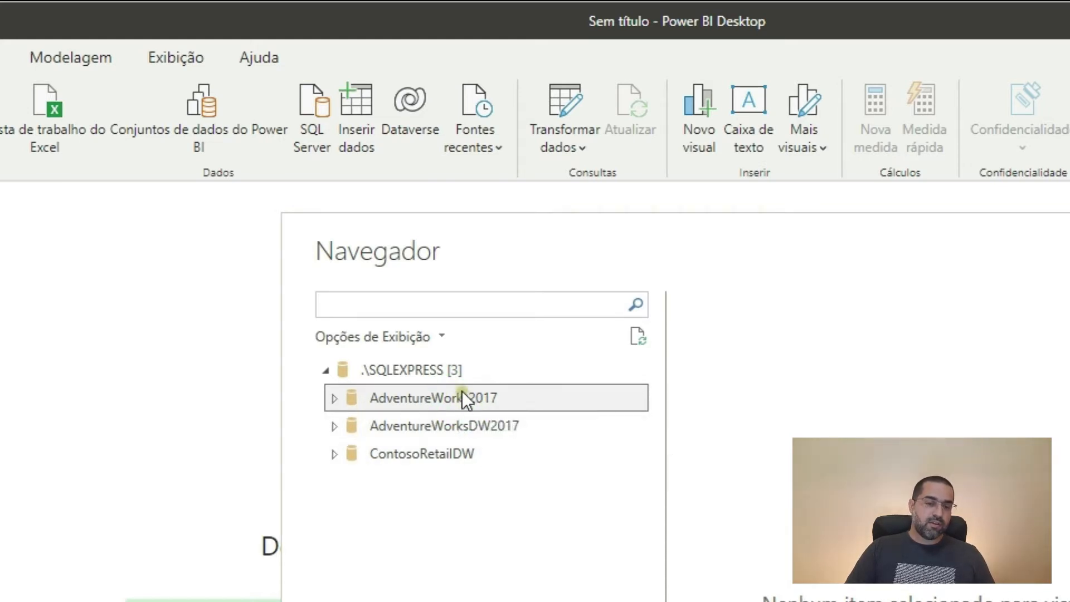
pyautogui.click(457, 428)
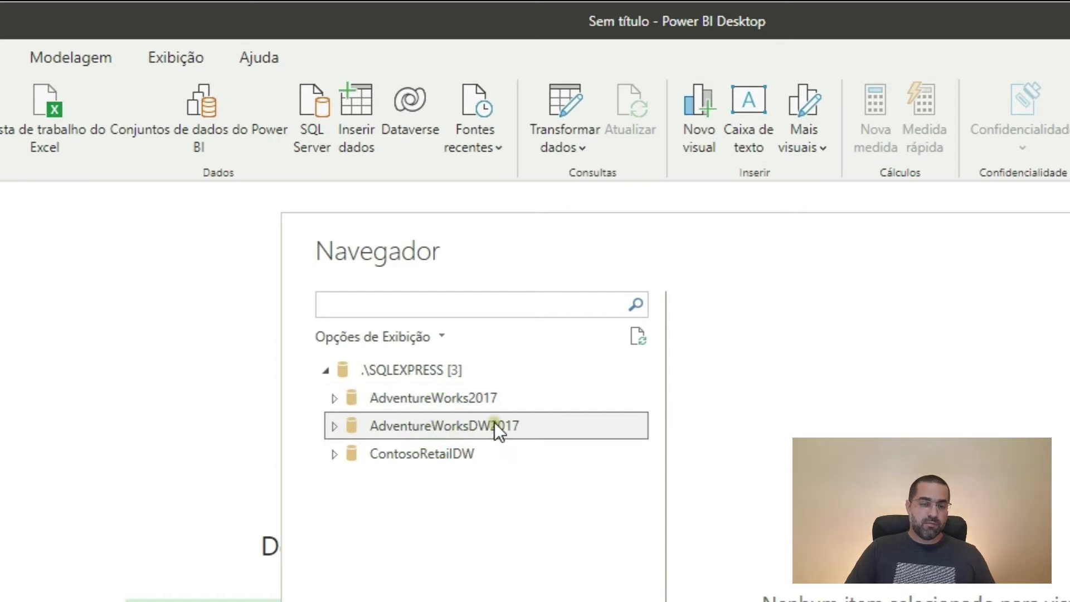
pyautogui.click(335, 426)
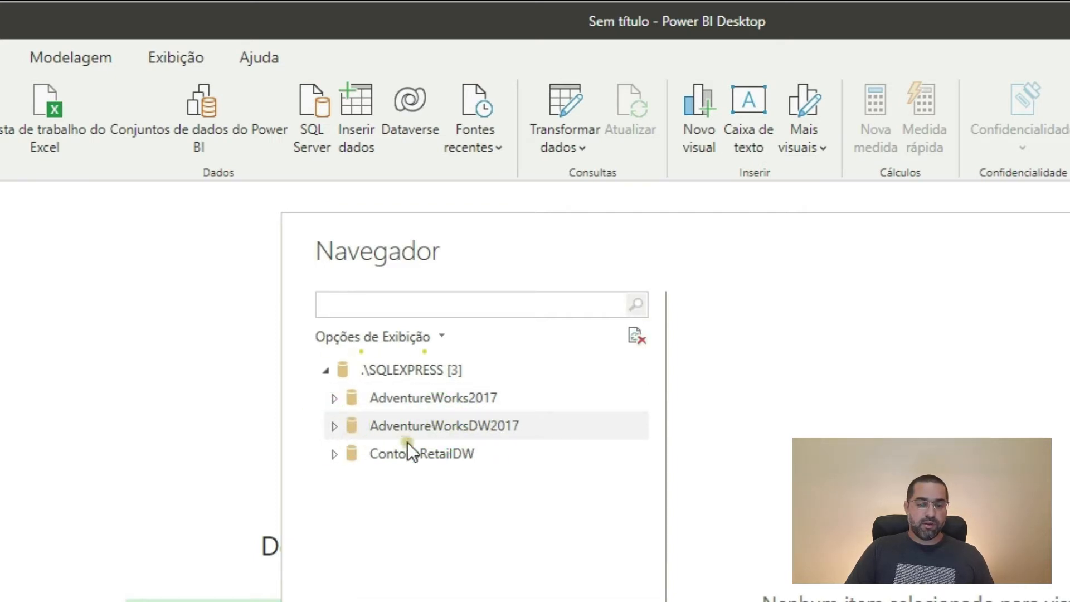
pyautogui.scroll(-7, 470, 510)
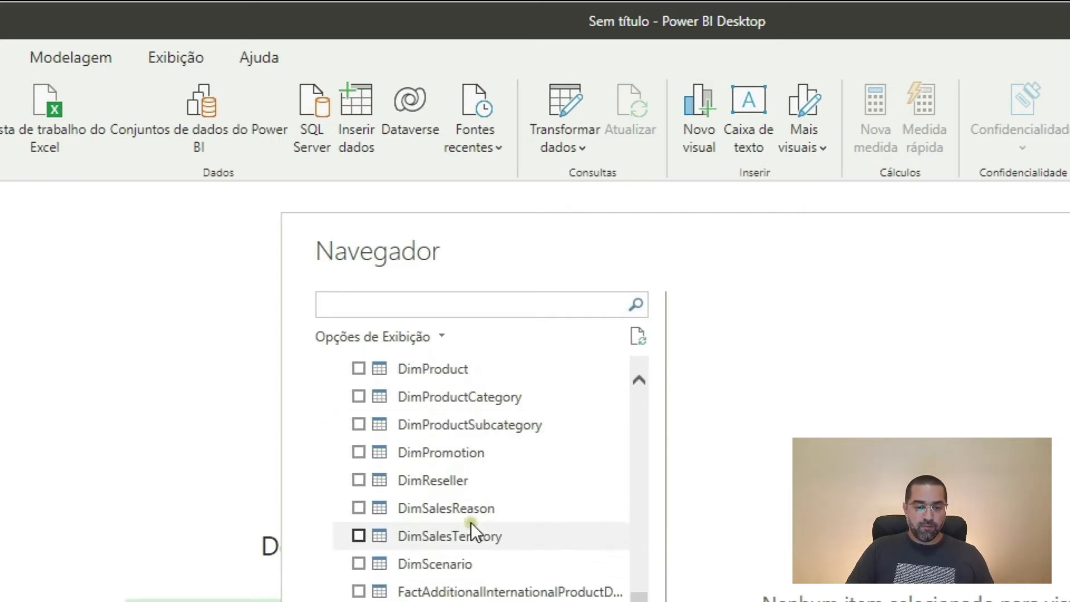
pyautogui.scroll(8, 480, 547)
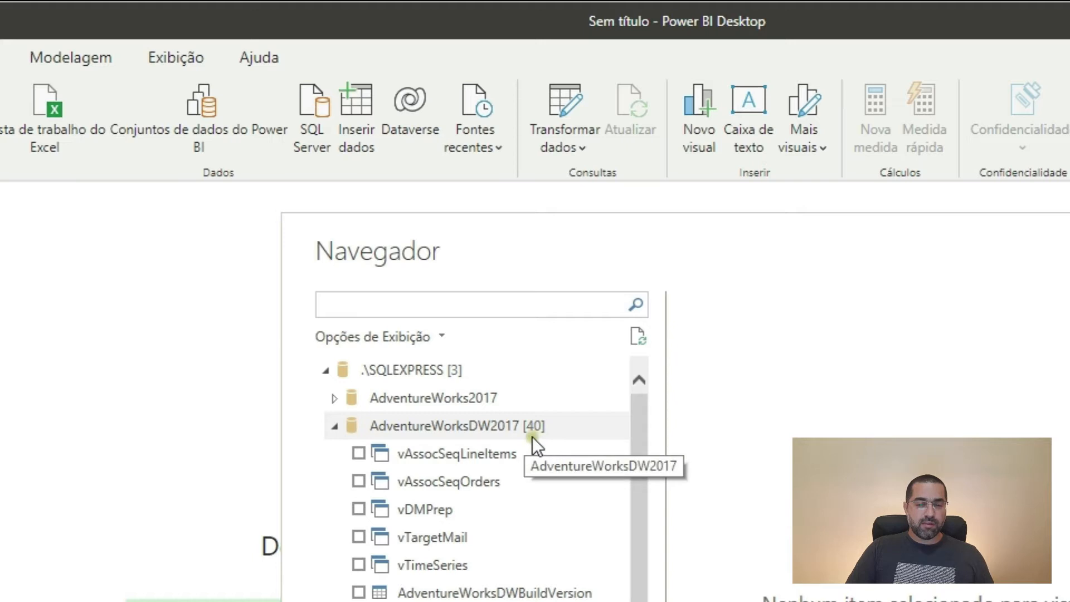
# Expand the AdventureWorks2017 database to look at its contents, and collapse it again.
pyautogui.click(392, 400)
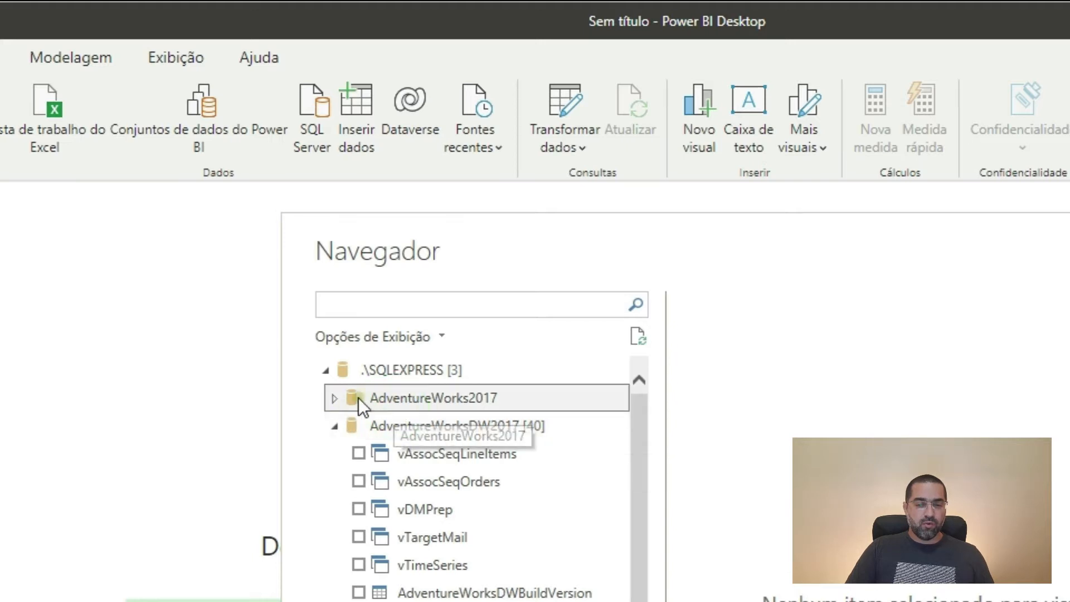
pyautogui.click(334, 399)
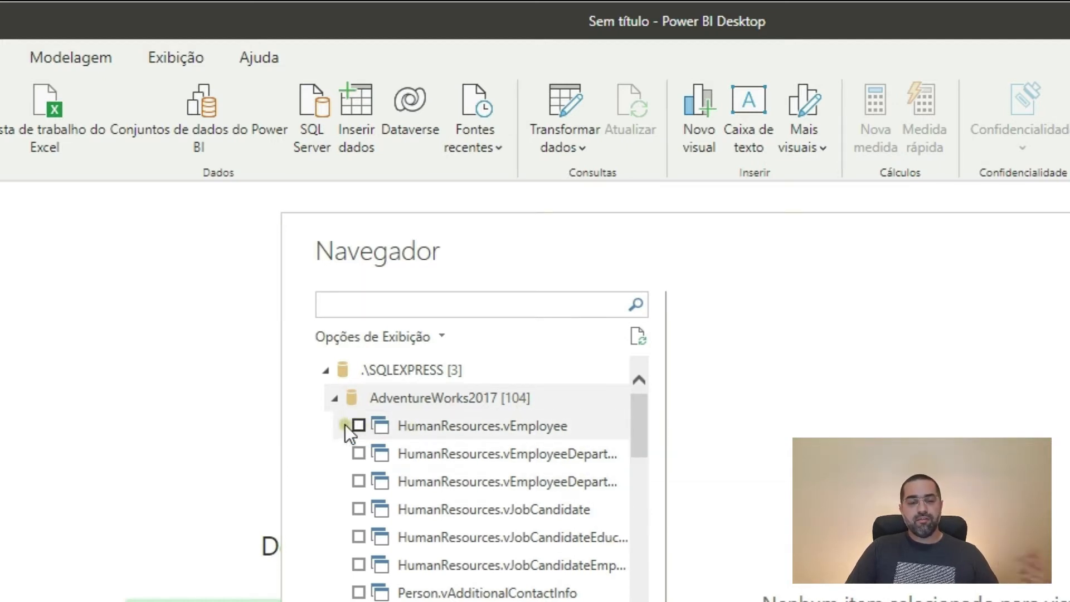
pyautogui.click(334, 398)
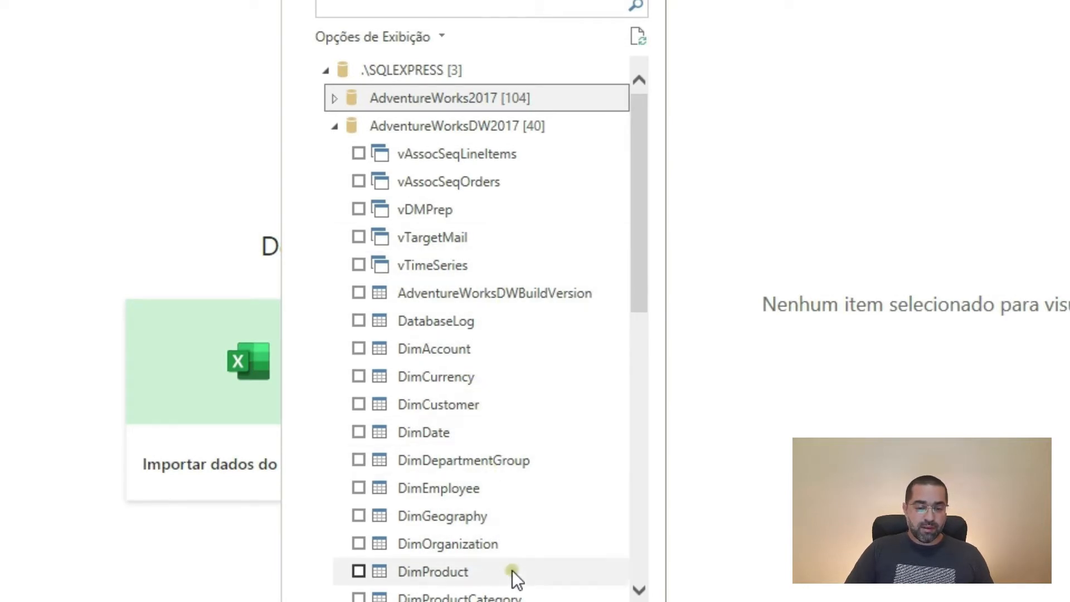
# Preview the columns of the DimEmployee table in AdventureWorksDW2017, mark it for import, and cancel the SQL Server import.
pyautogui.click(426, 491)
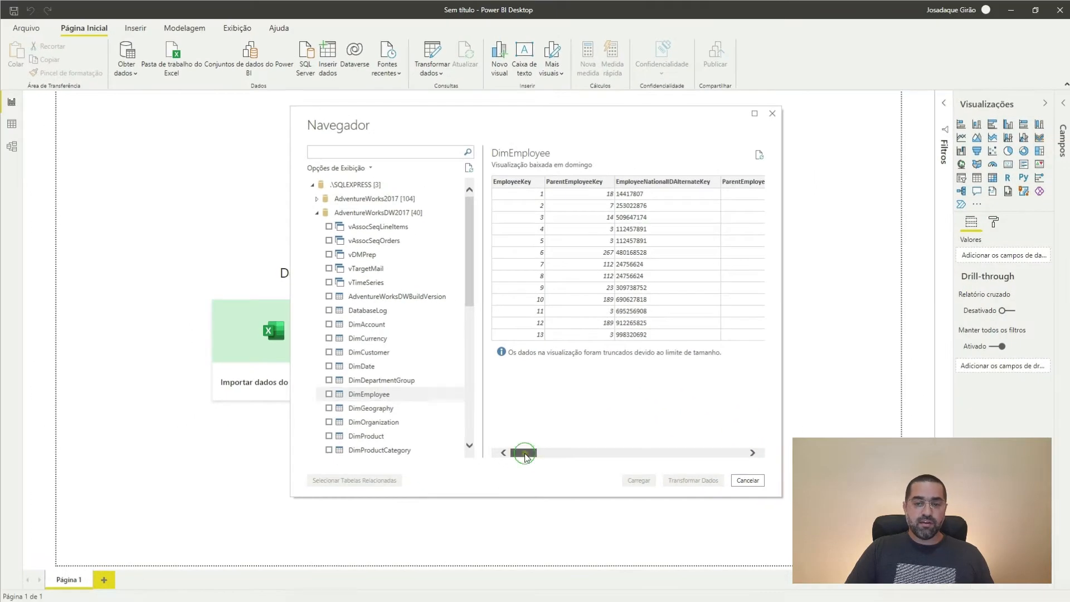
pyautogui.moveTo(634, 527); pyautogui.dragTo(671, 541)
pyautogui.moveTo(548, 462); pyautogui.dragTo(707, 463)
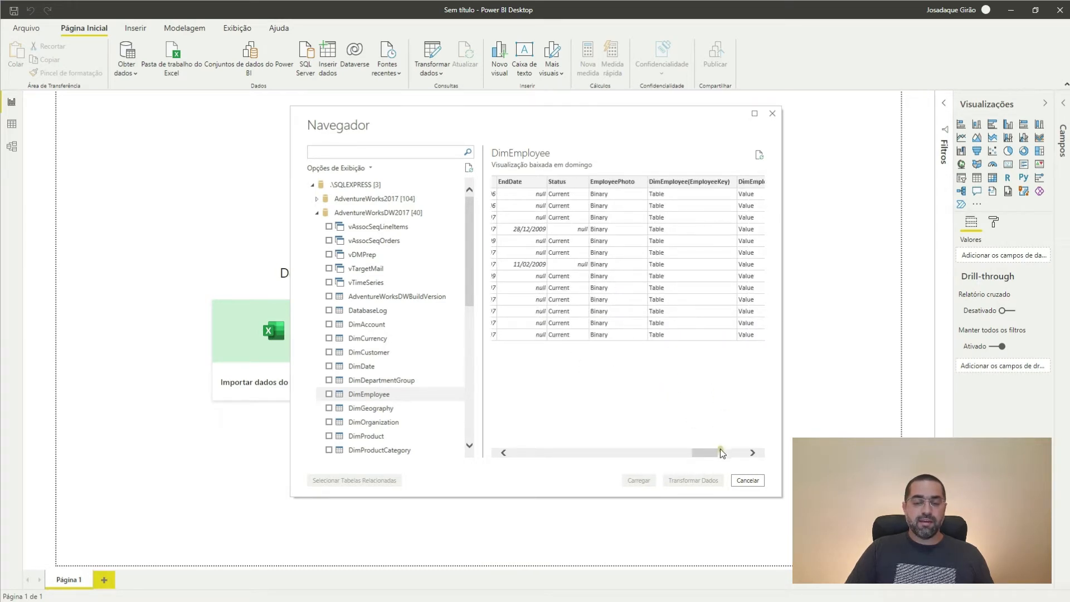
pyautogui.moveTo(715, 455); pyautogui.dragTo(526, 437)
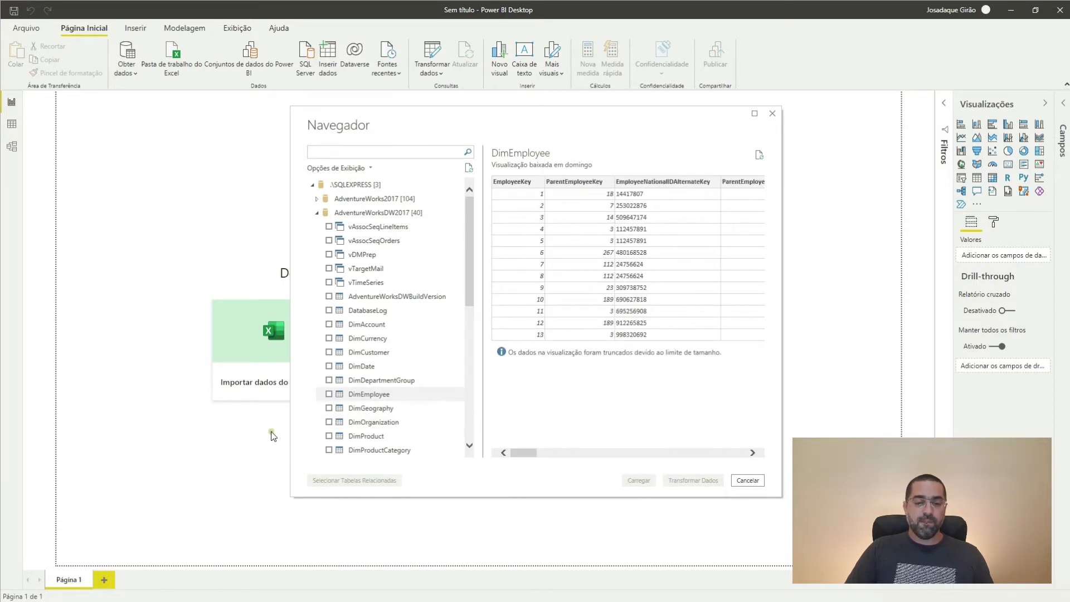
pyautogui.click(329, 394)
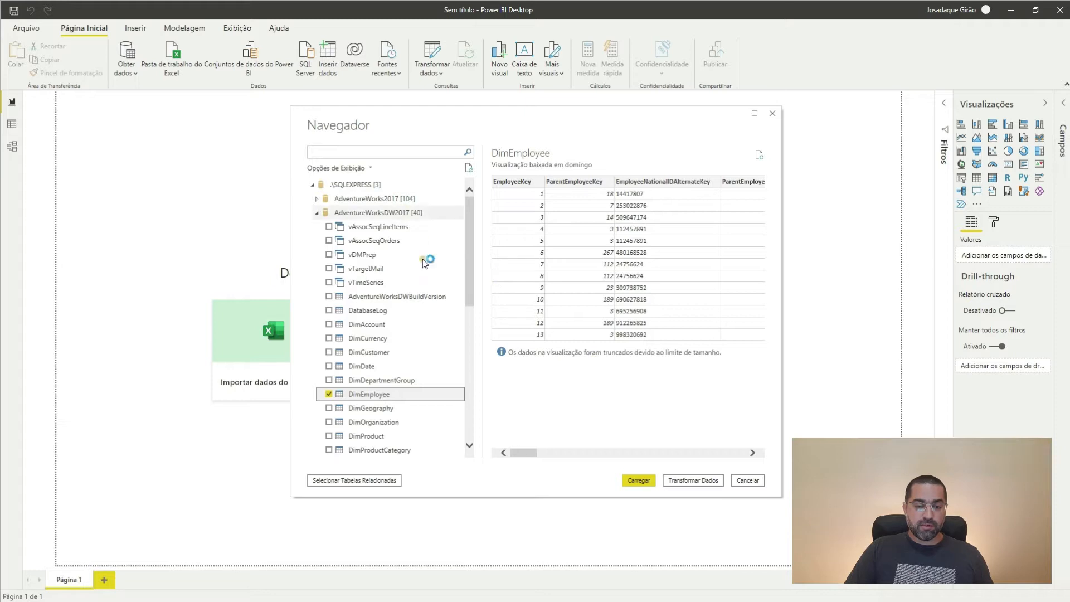
pyautogui.click(747, 480)
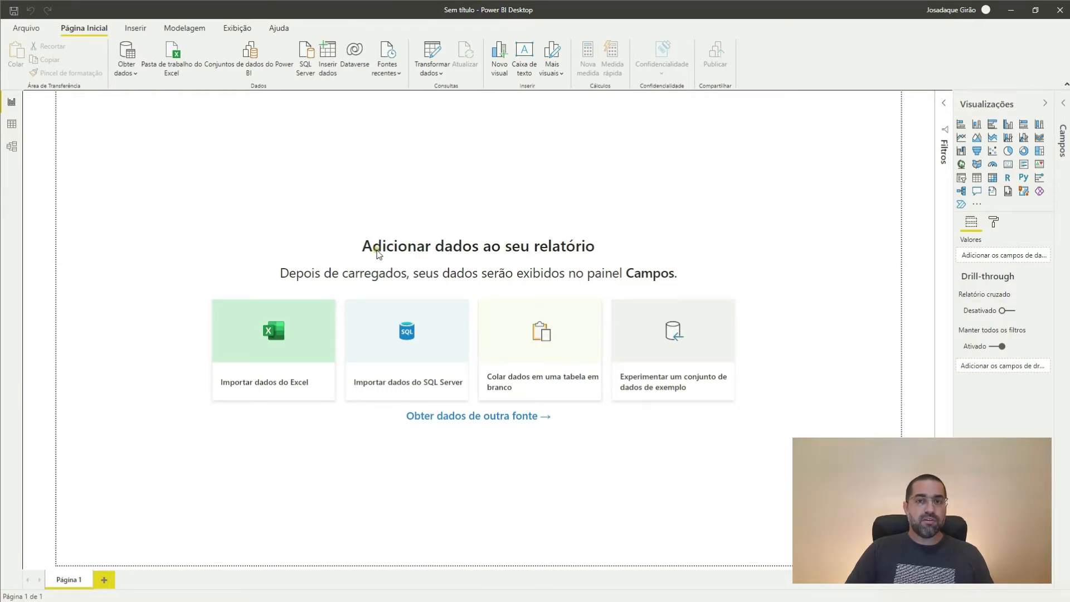
# Start an Excel import and open the workbook DimFuncionarios.xlsx from the Datasets folder.
pyautogui.click(243, 342)
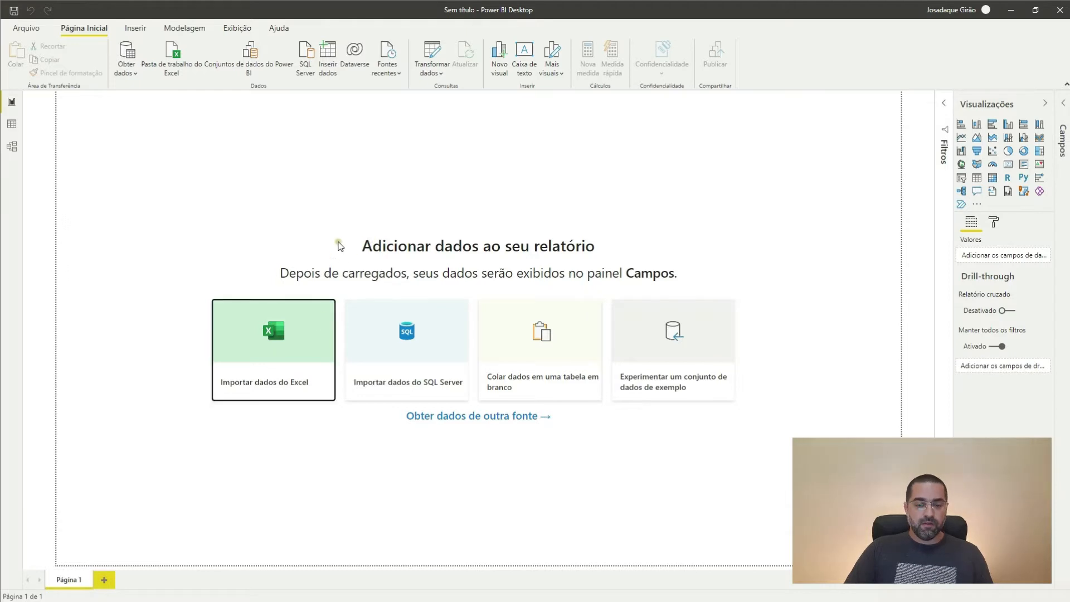
pyautogui.click(286, 329)
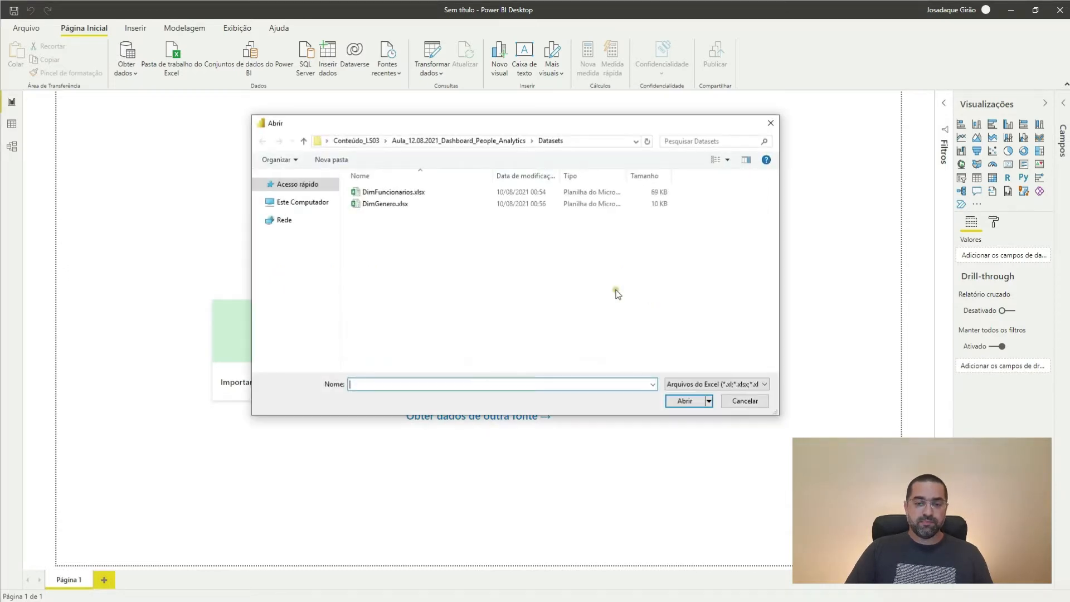
pyautogui.click(379, 193)
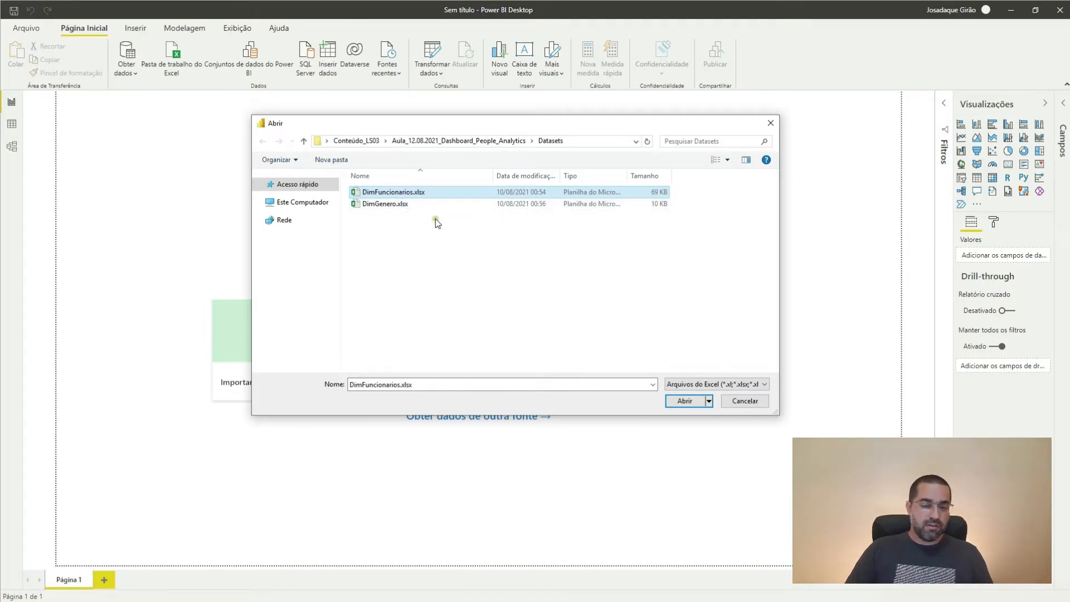
pyautogui.doubleClick(384, 193)
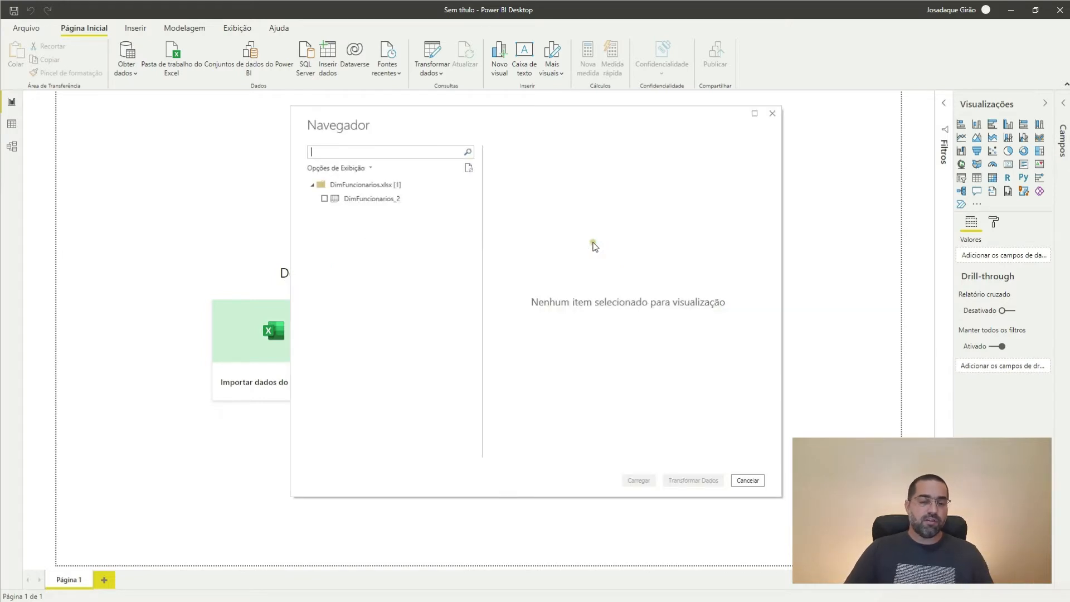
# Preview the DimFuncionarios_2 sheet, select it for import, and open it in the Power Query Editor for transformation.
pyautogui.click(360, 200)
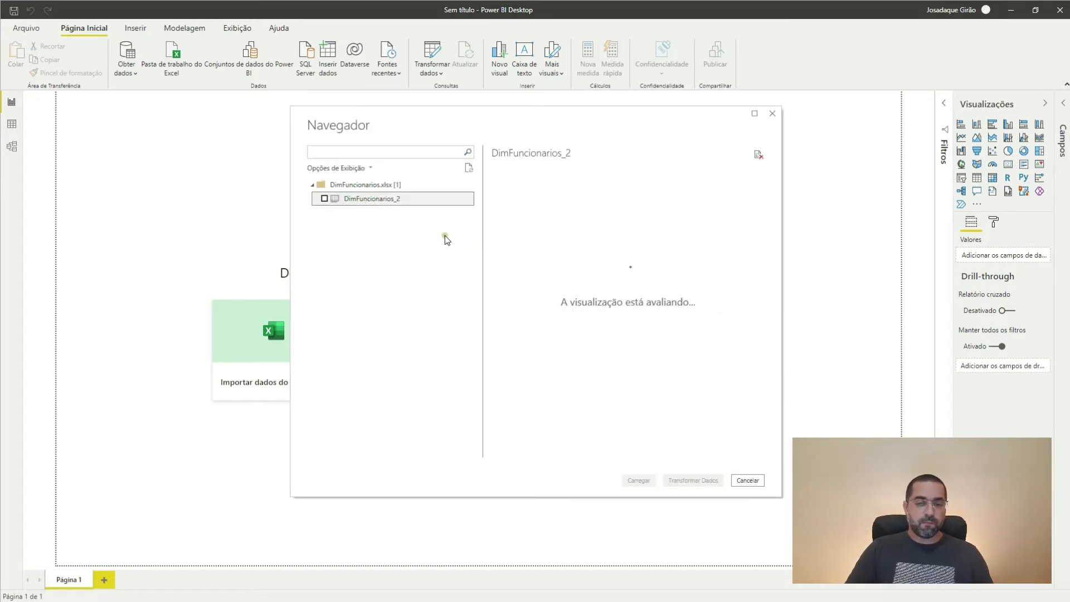
pyautogui.moveTo(530, 454); pyautogui.dragTo(621, 451)
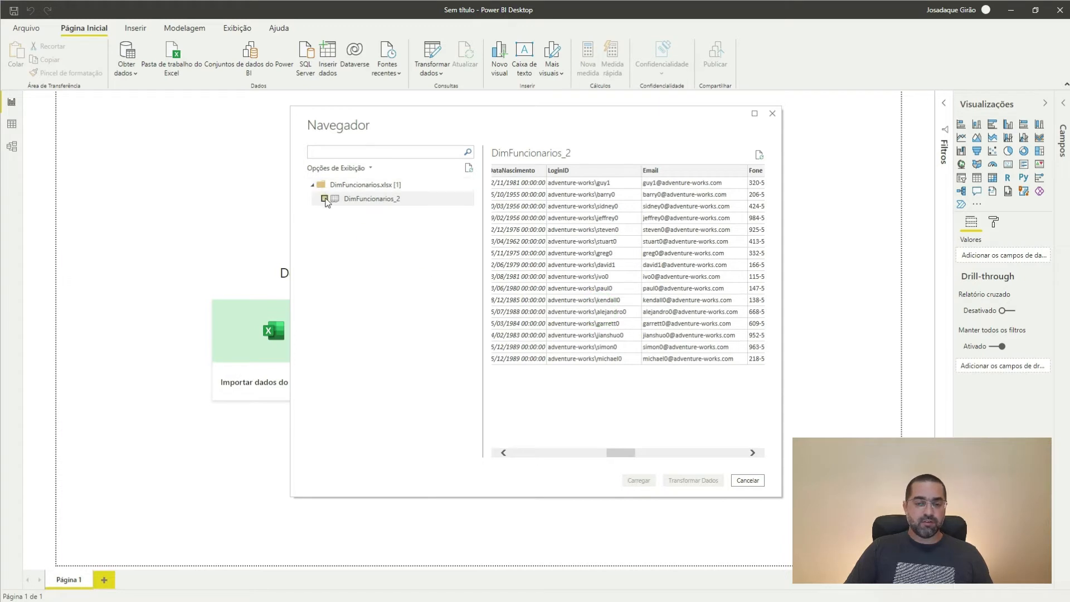
pyautogui.click(325, 199)
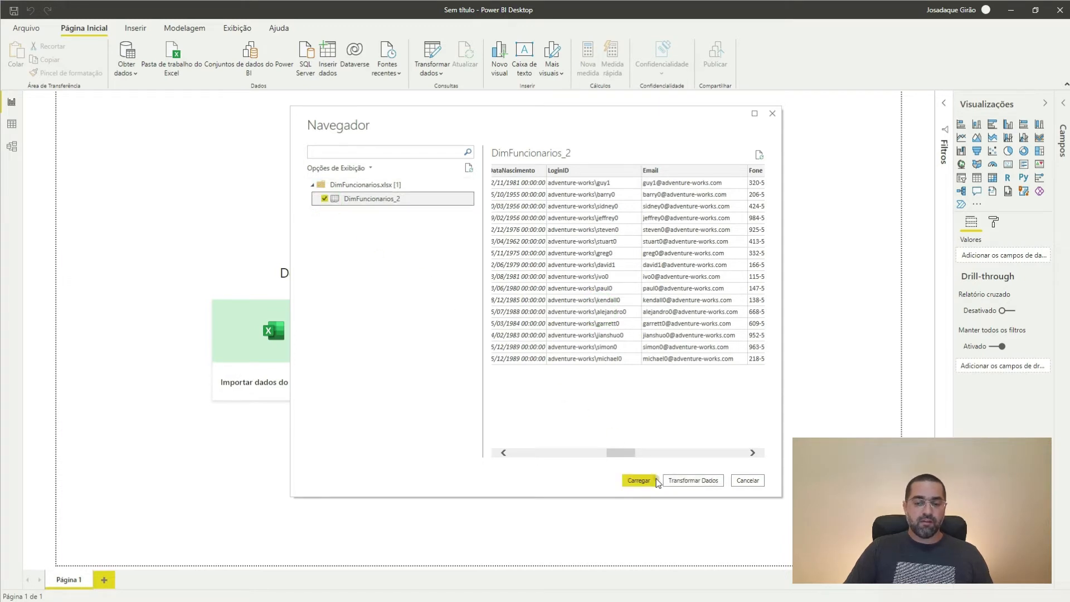
pyautogui.click(648, 482)
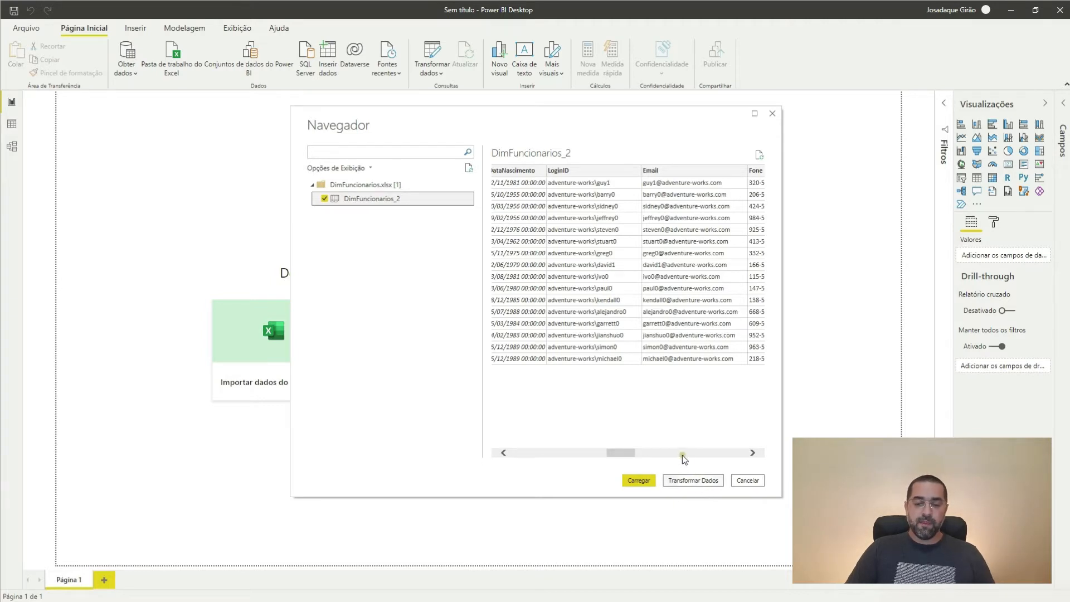
pyautogui.click(701, 478)
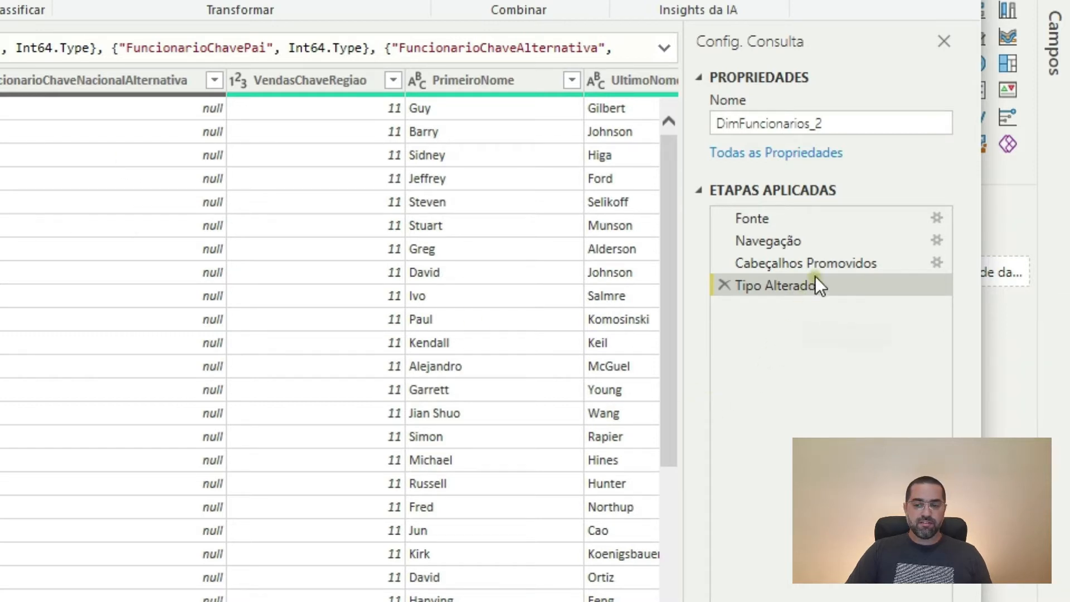
# Review the data at the applied steps Navegação, Cabeçalhos Promovidos and Tipo Alterado, including the FuncionarioChaveAlternativa header row.
pyautogui.click(804, 236)
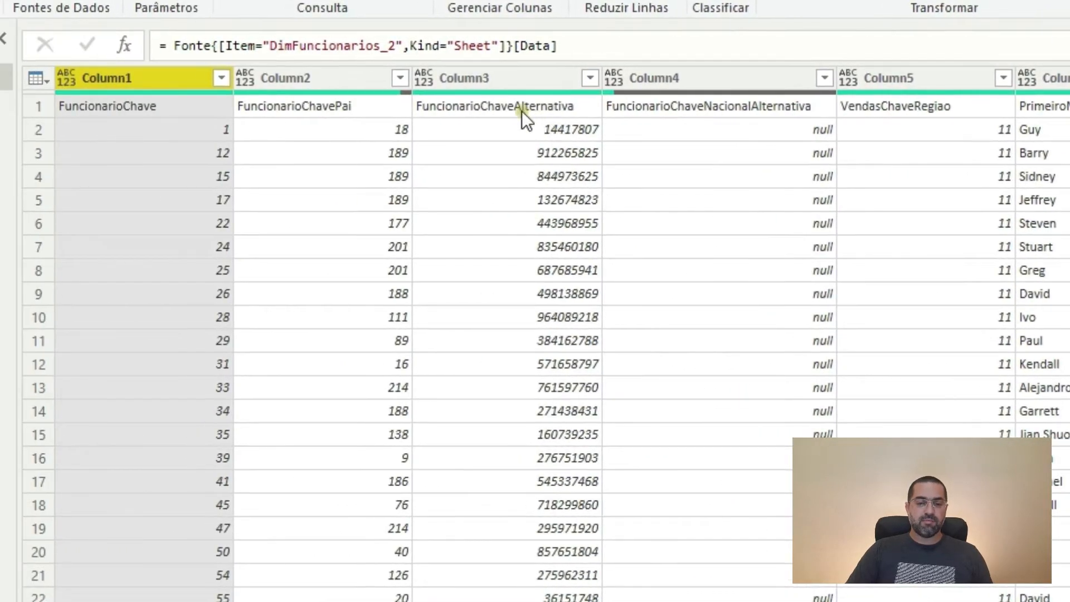
pyautogui.click(518, 106)
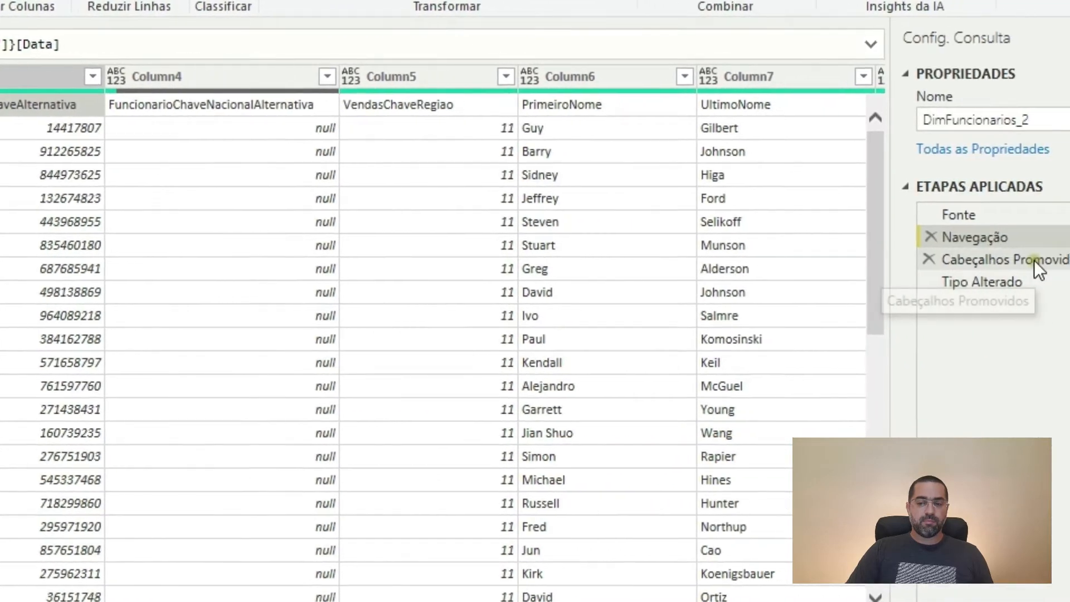
pyautogui.click(1028, 259)
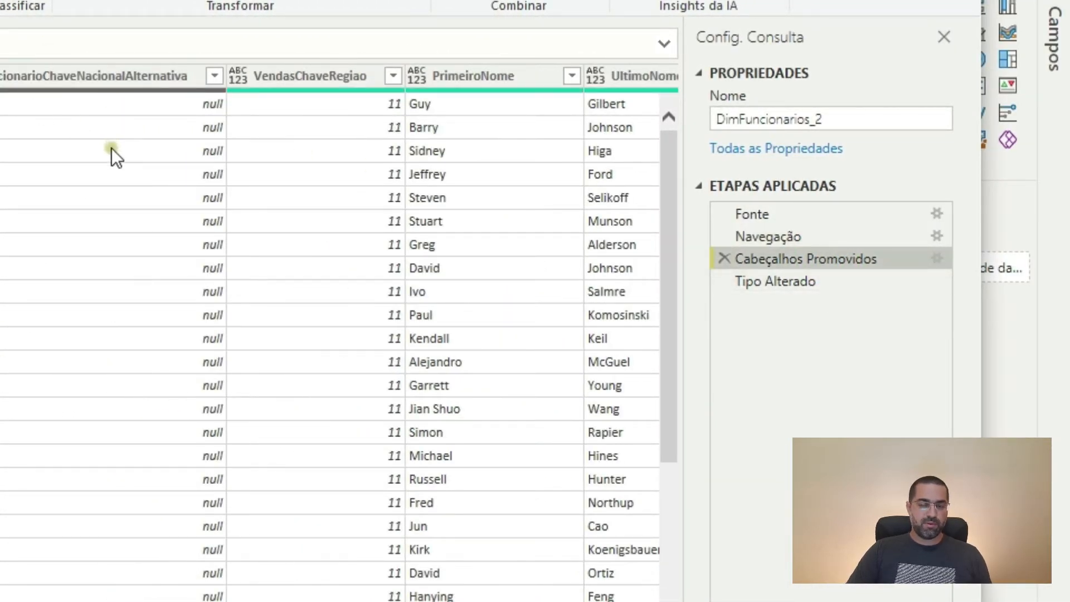
pyautogui.click(814, 280)
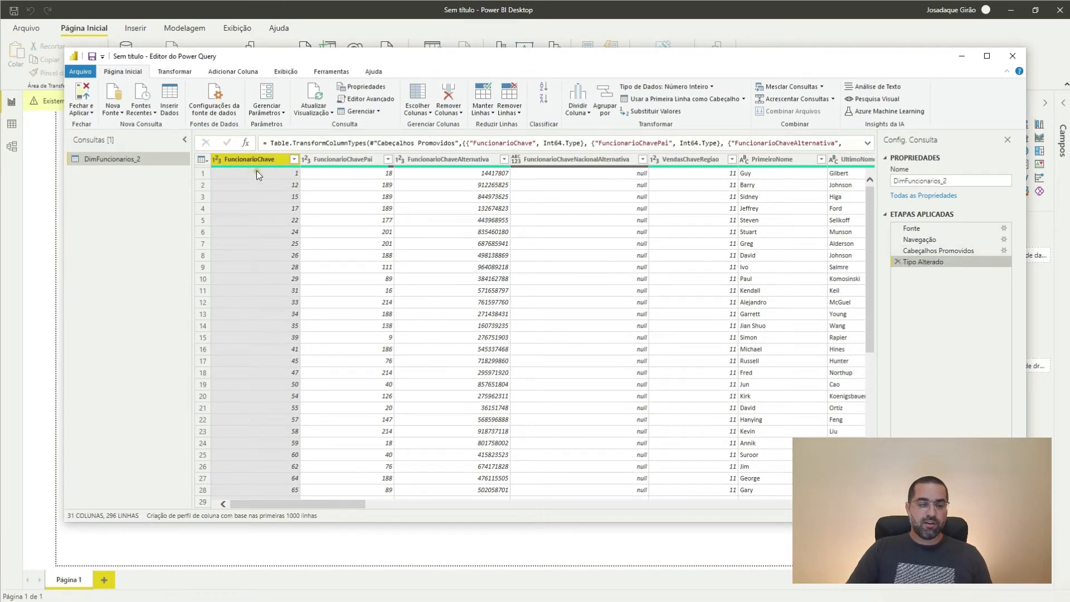
# View the data type options for FuncionarioChave and examine the types detected for the other columns.
pyautogui.click(213, 159)
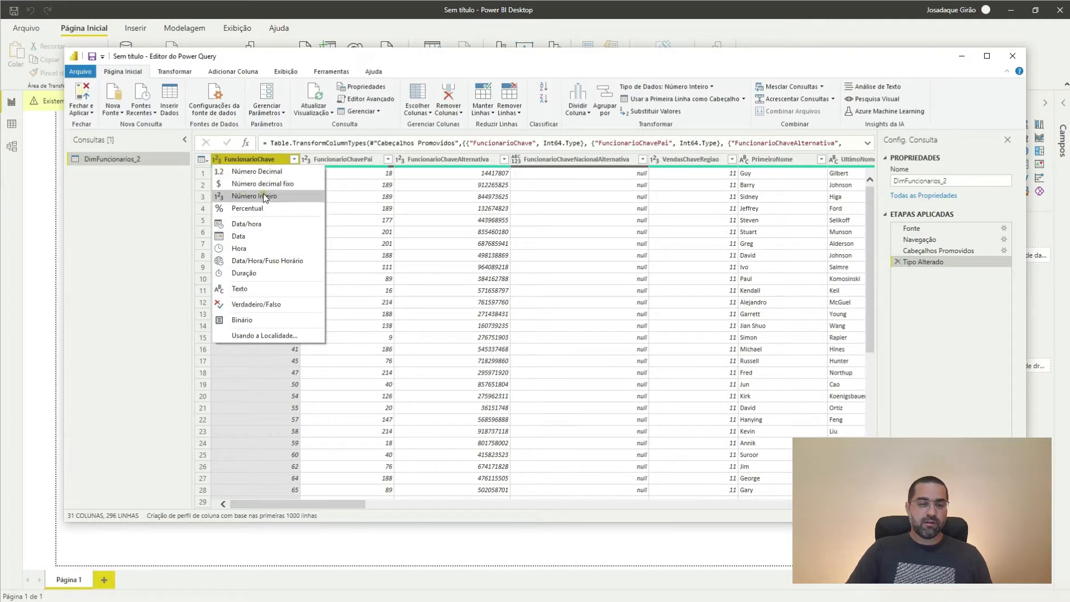
pyautogui.click(531, 160)
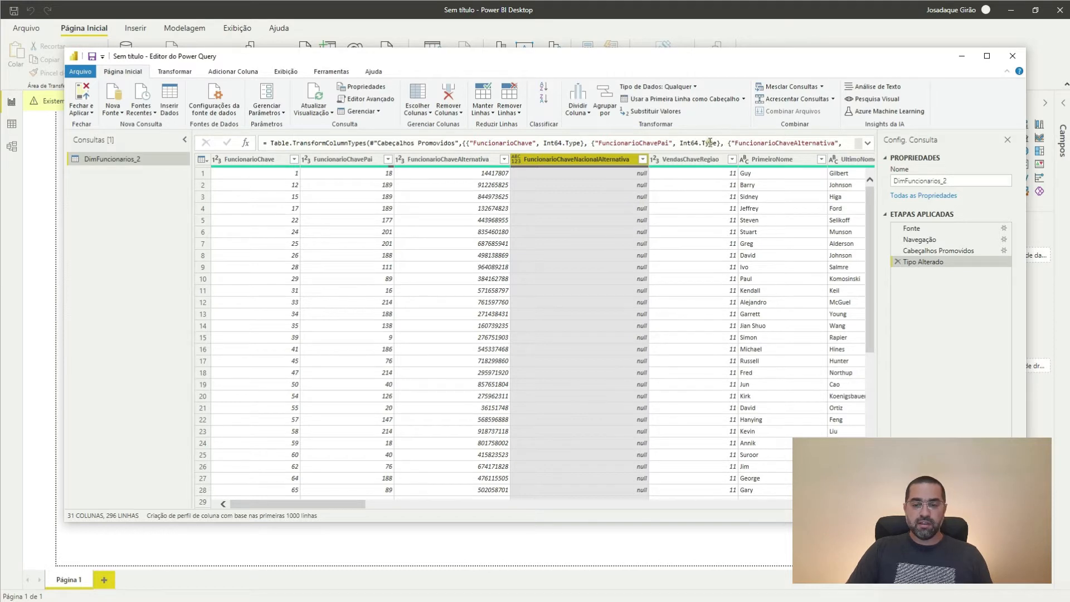
pyautogui.click(661, 160)
pyautogui.click(772, 160)
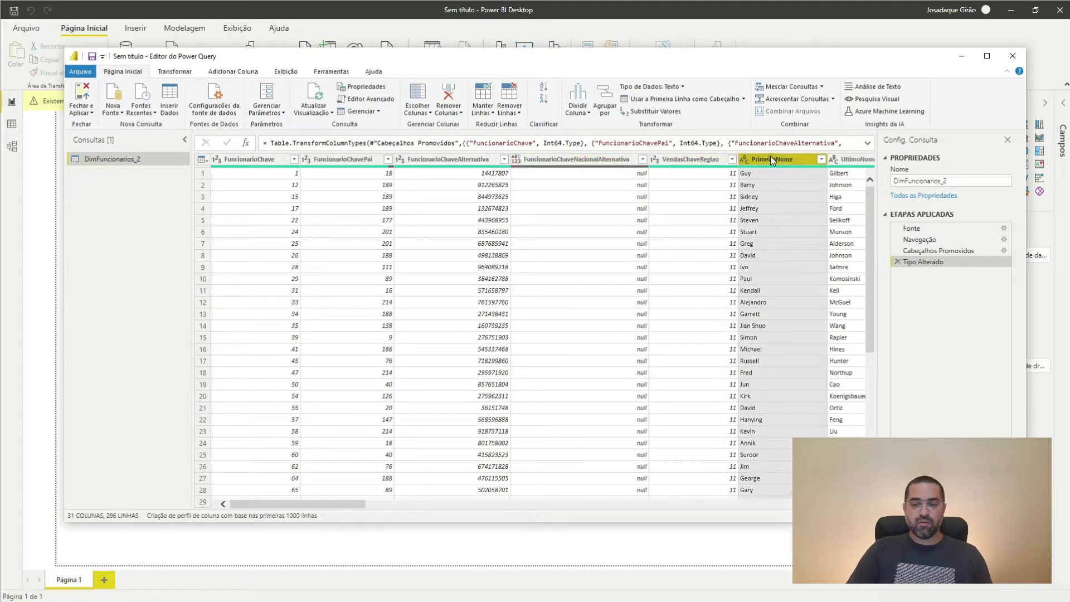
pyautogui.click(843, 160)
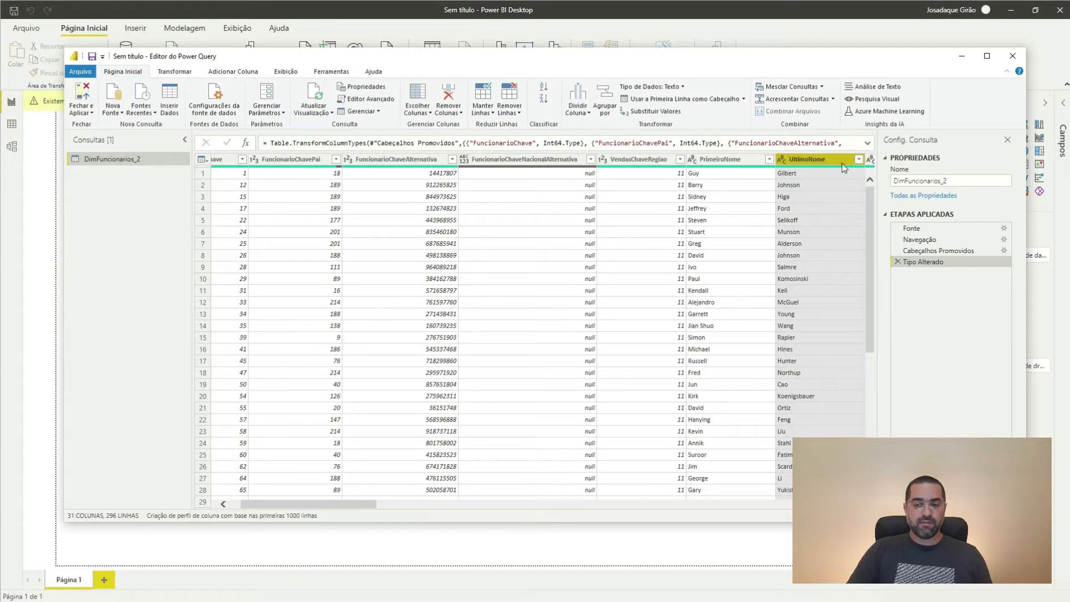
pyautogui.click(858, 504)
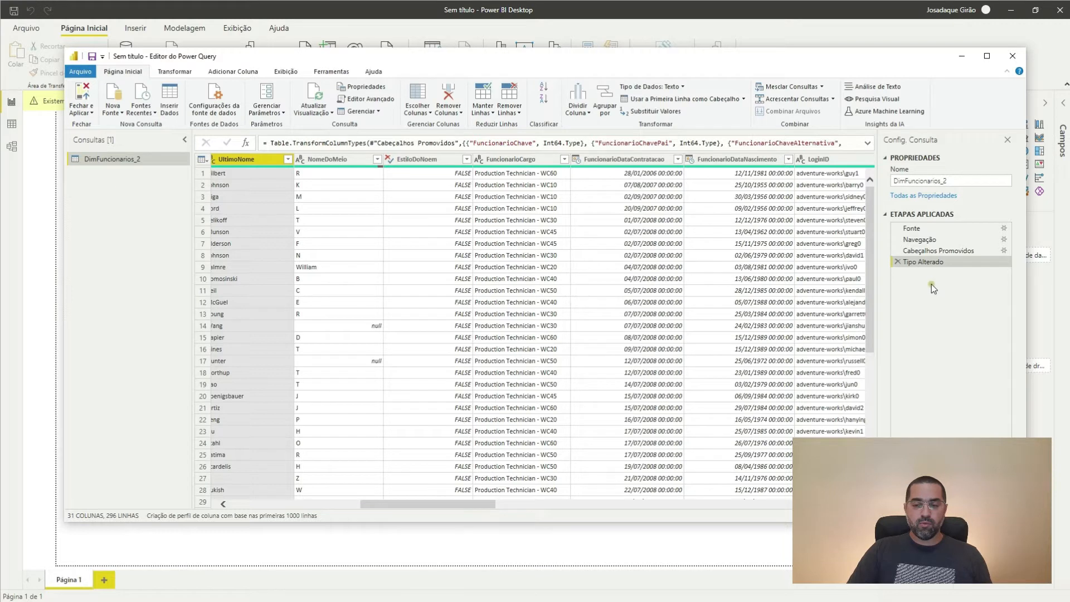
# Delete the applied step Tipo Alterado and check the column types from EstiloDoNoem back to FuncionarioChave.
pyautogui.click(924, 262)
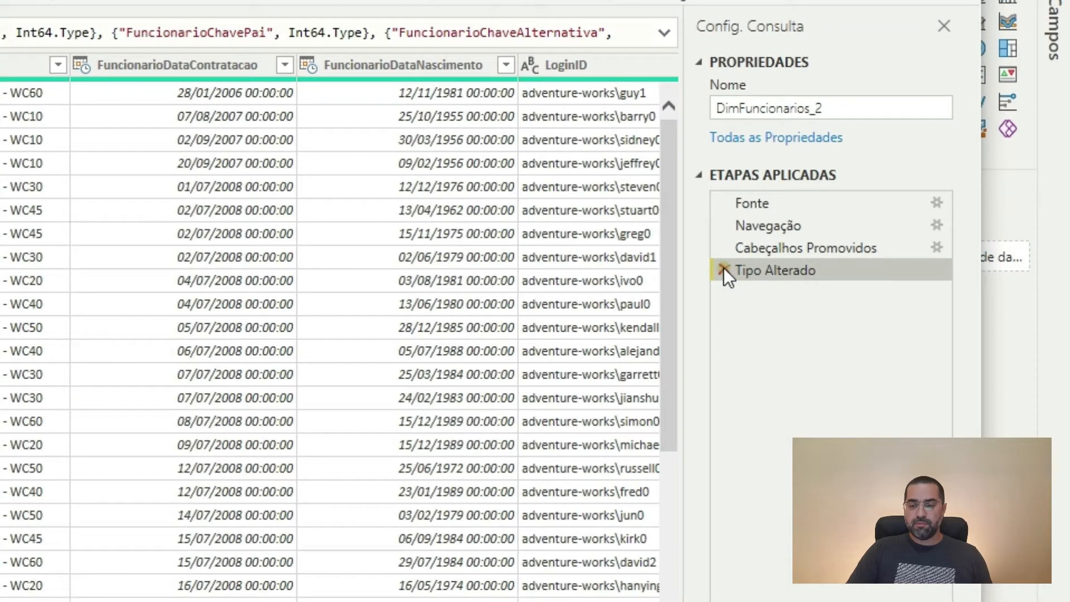
pyautogui.click(724, 268)
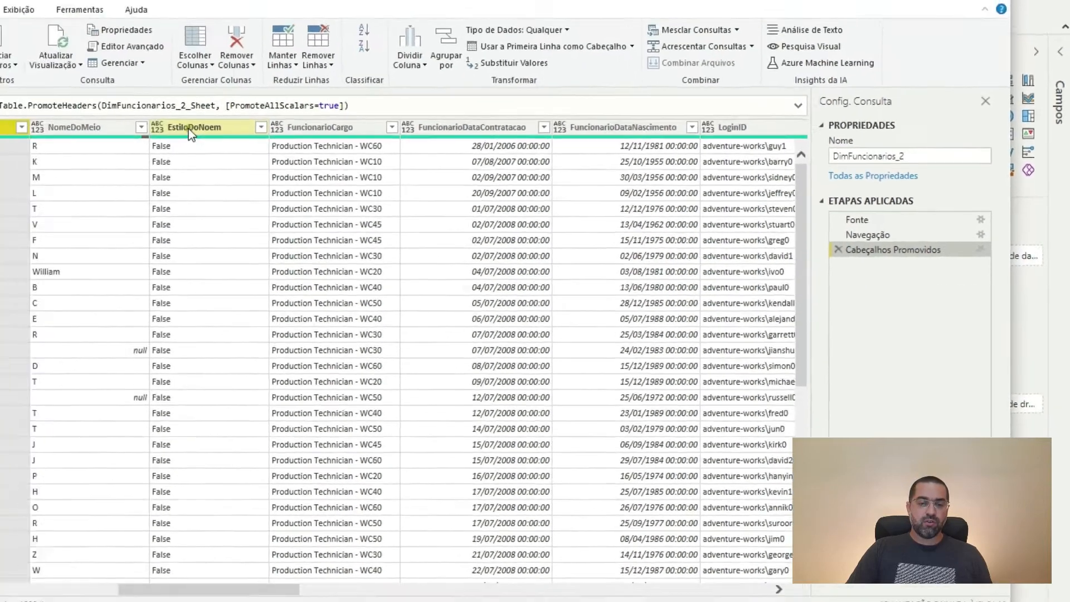
pyautogui.click(190, 129)
pyautogui.click(50, 128)
pyautogui.click(8, 128)
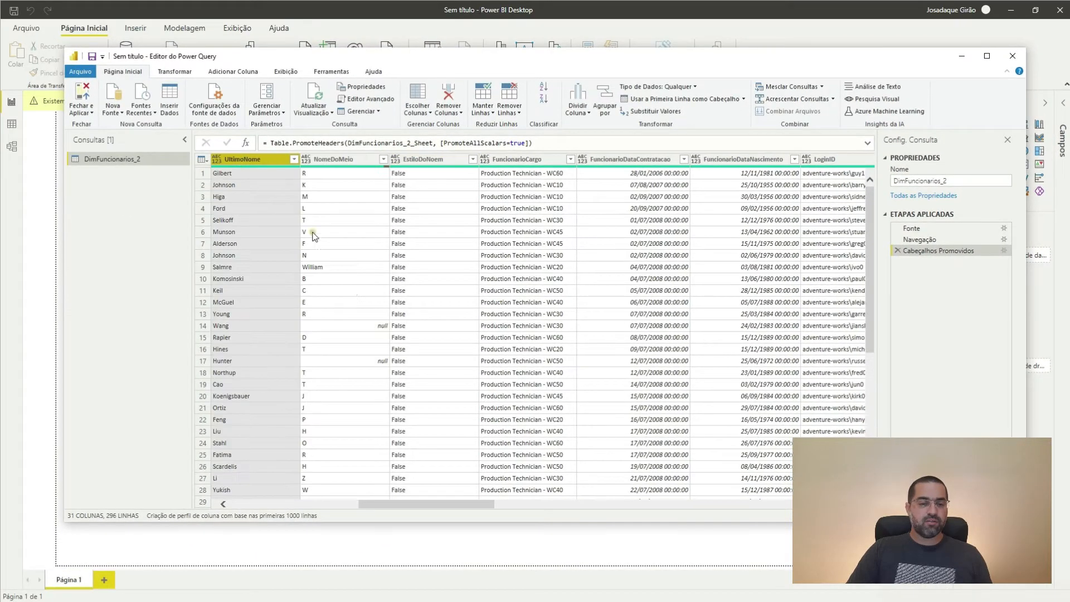
pyautogui.moveTo(437, 505); pyautogui.dragTo(246, 501)
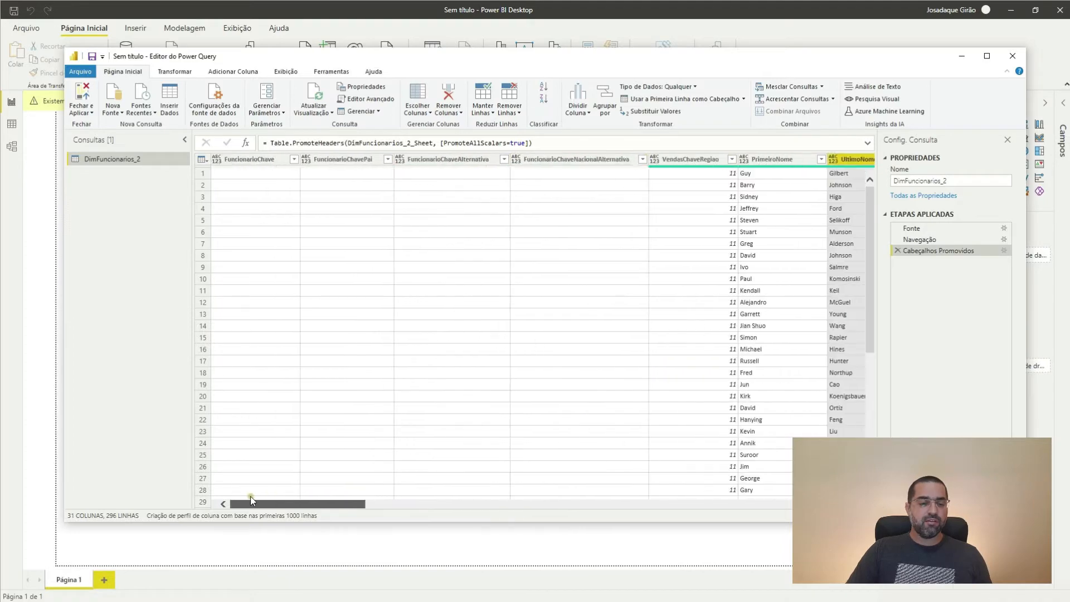
pyautogui.click(223, 161)
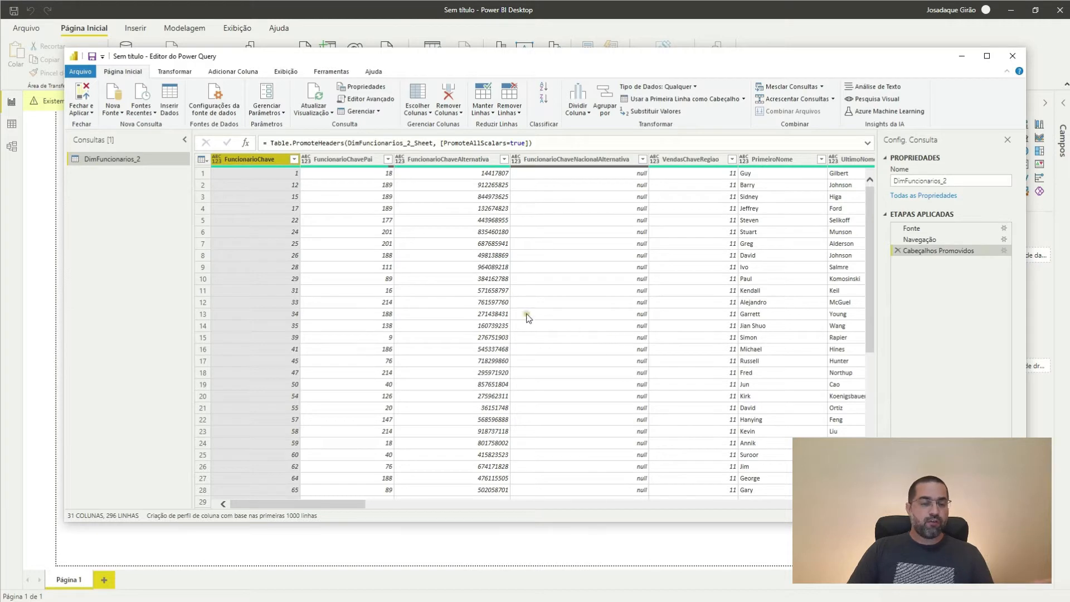
# Change the data type of the FuncionarioDataContratacao column to Data/hora.
pyautogui.click(333, 223)
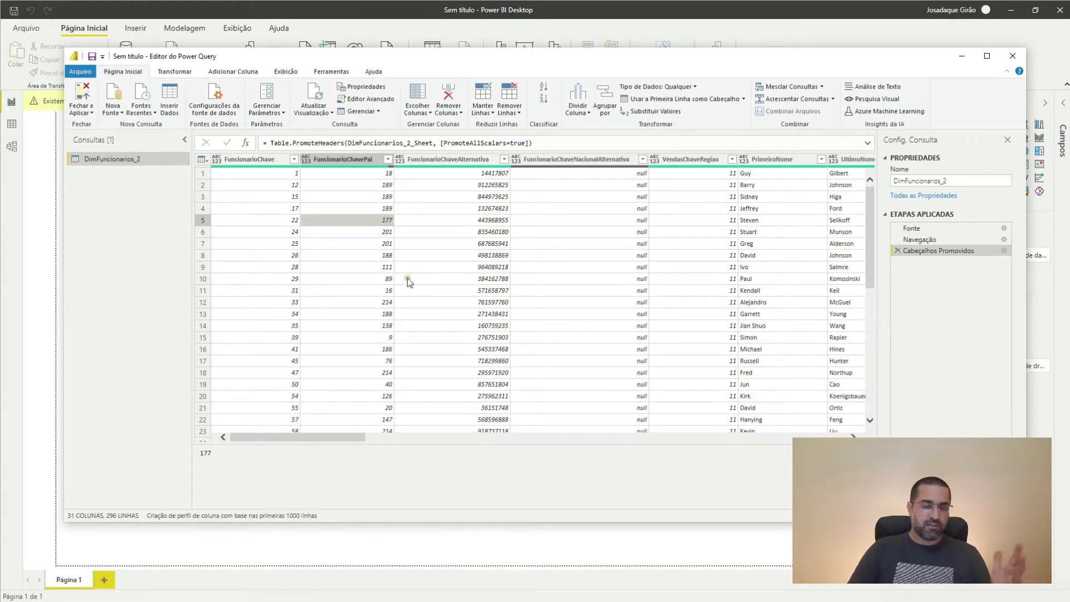
pyautogui.hscroll(5, 851, 436)
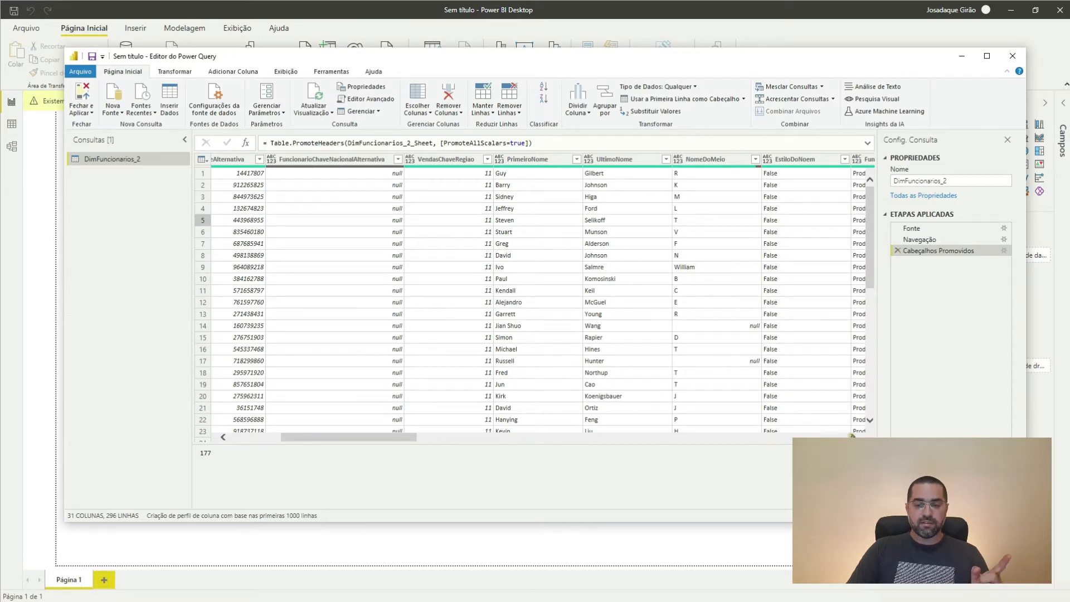
pyautogui.hscroll(7, 852, 435)
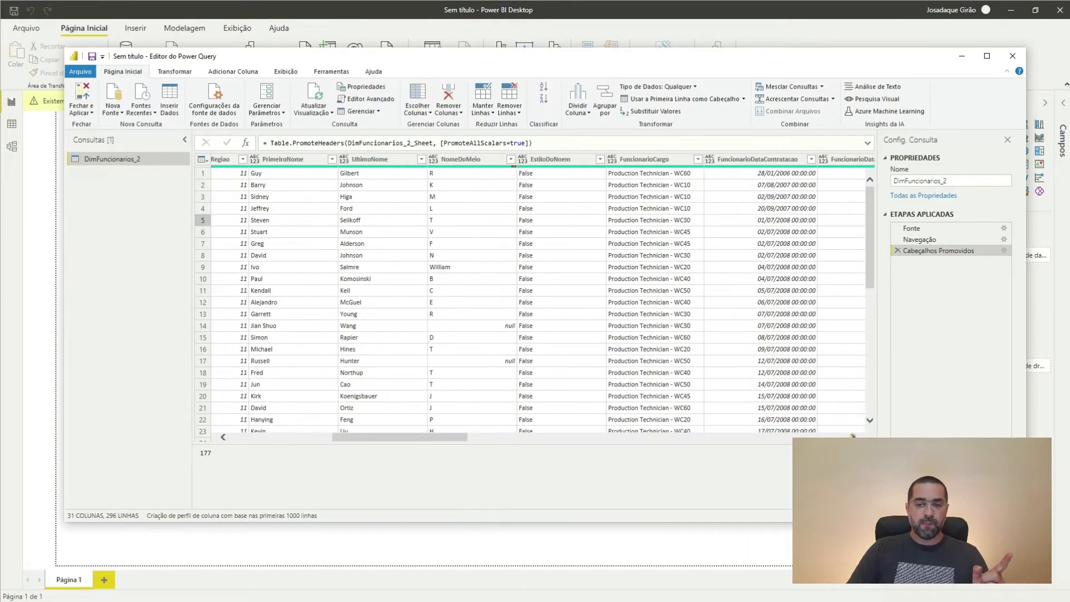
pyautogui.hscroll(4, 853, 435)
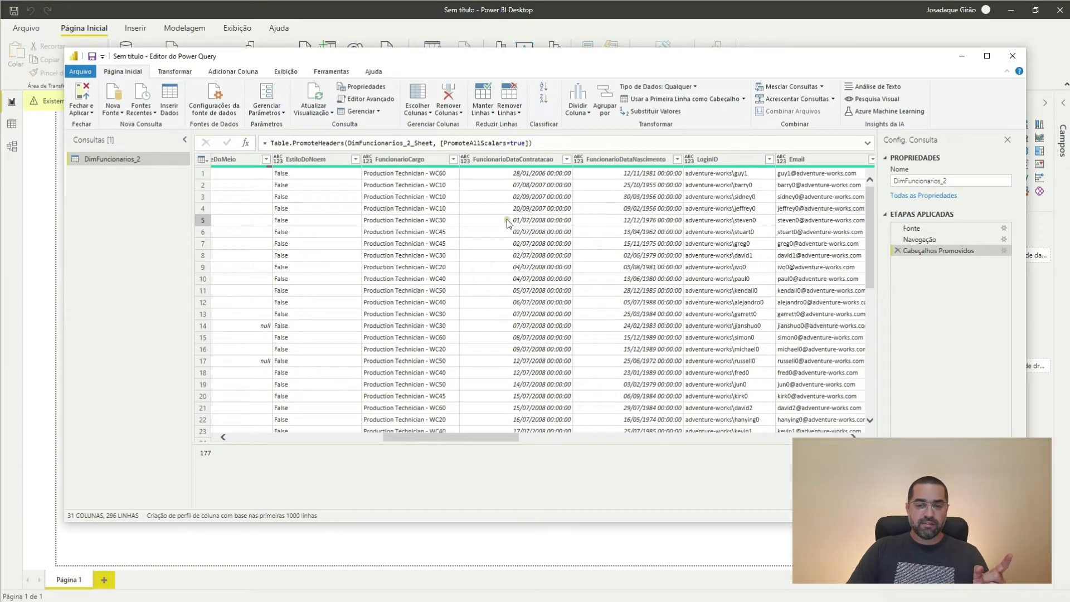
pyautogui.click(500, 161)
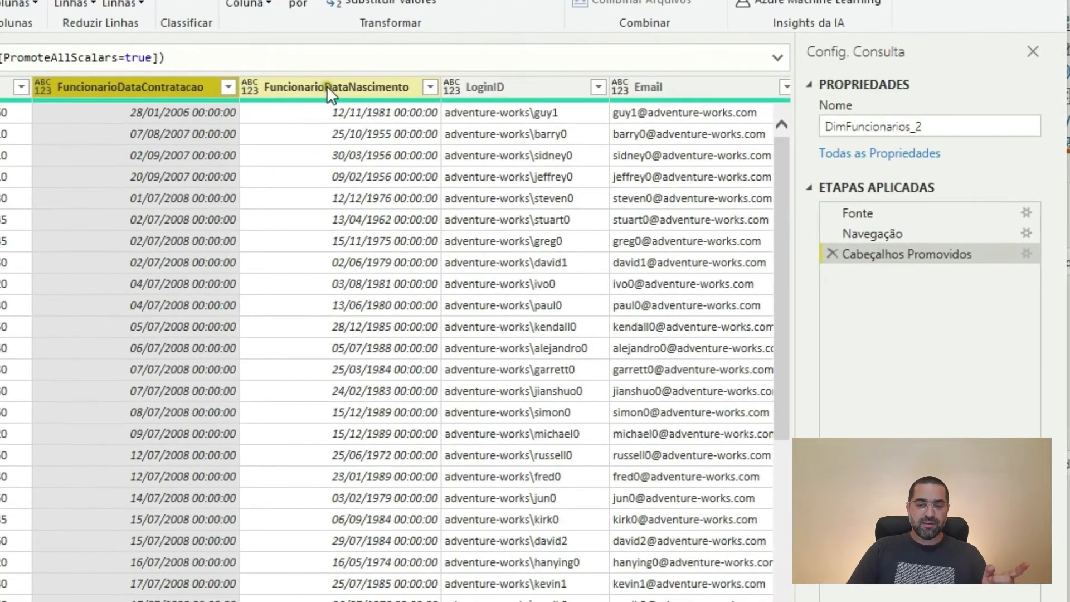
pyautogui.click(42, 87)
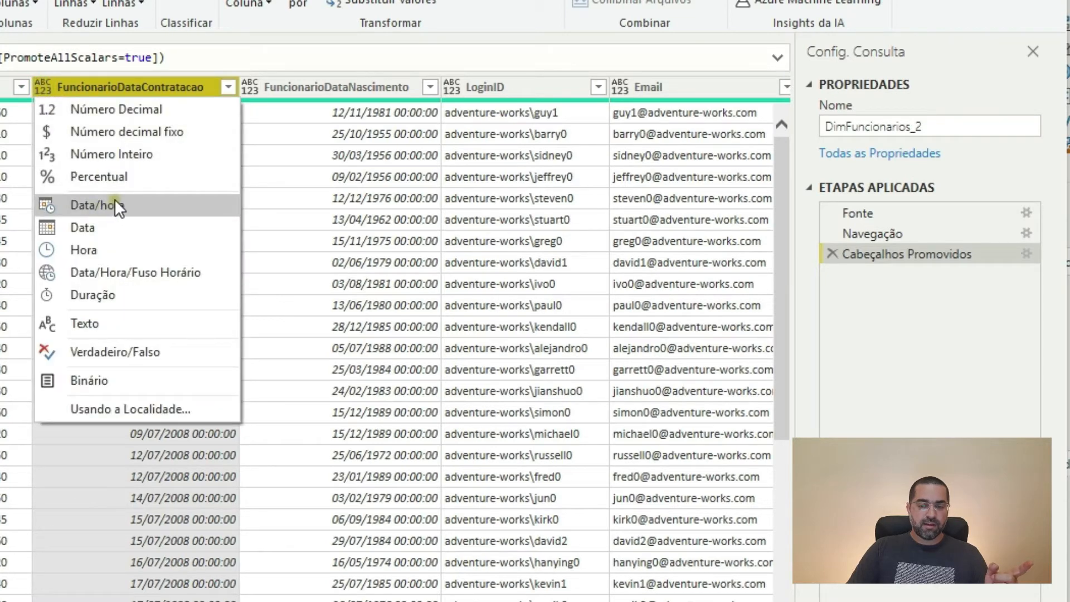
pyautogui.click(102, 205)
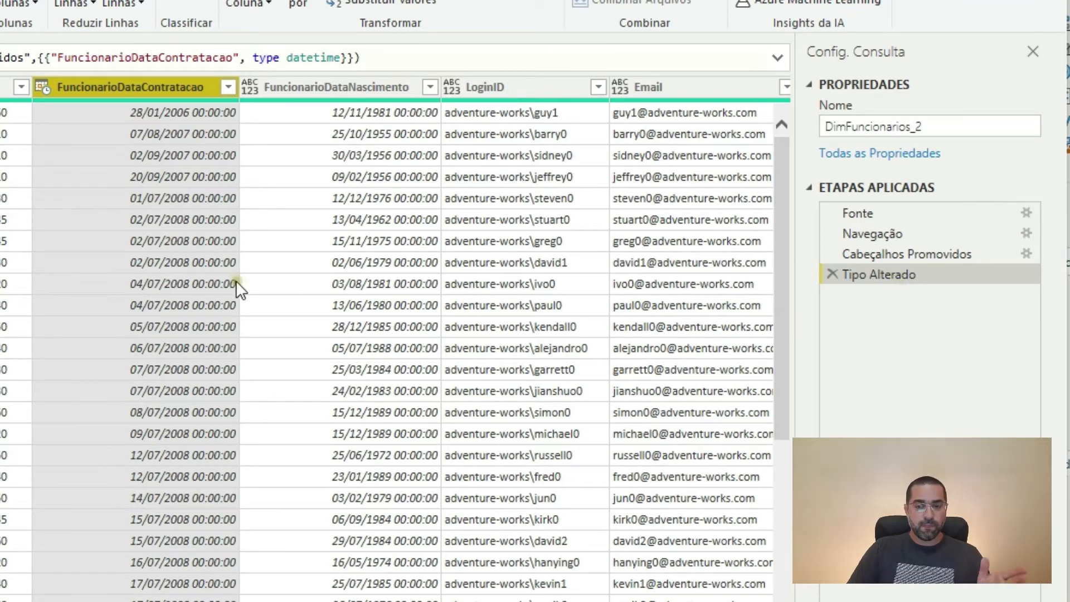
# Change the data type of the FuncionarioDataNascimento column to Data/hora.
pyautogui.click(317, 92)
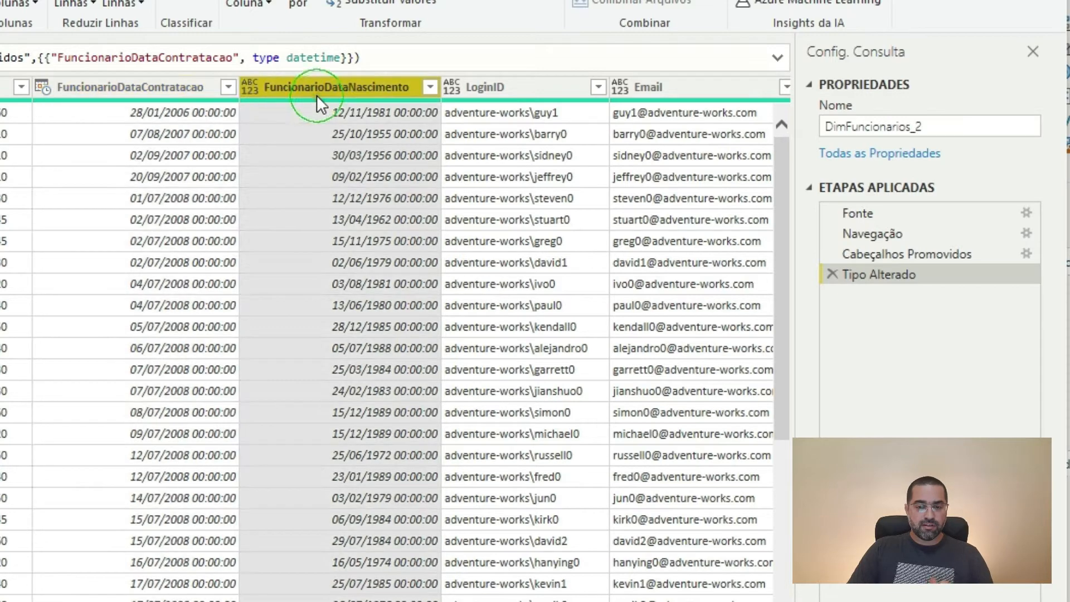
pyautogui.click(248, 84)
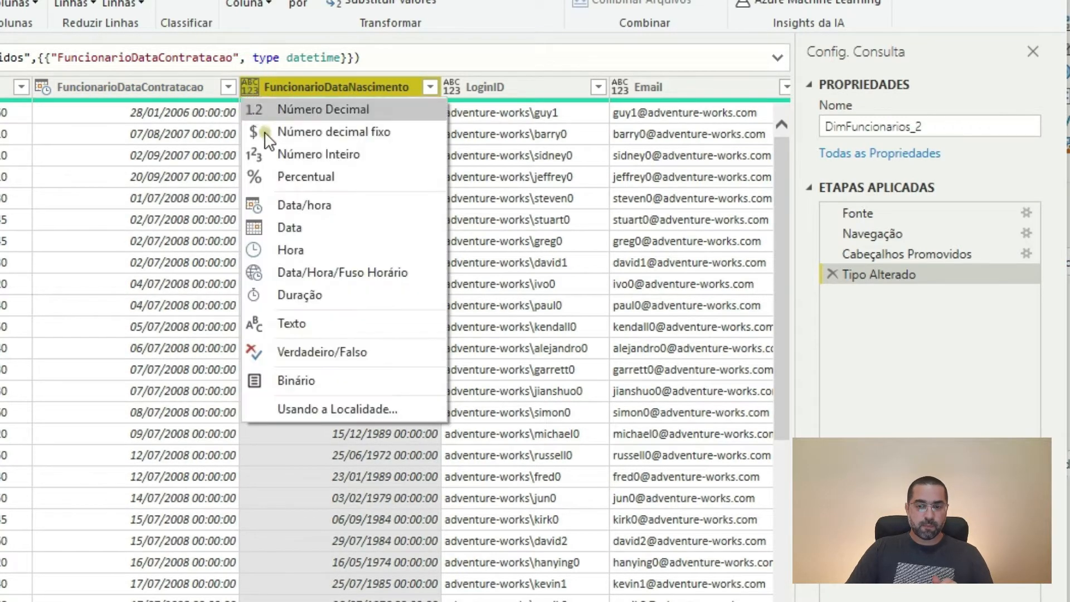
pyautogui.click(321, 204)
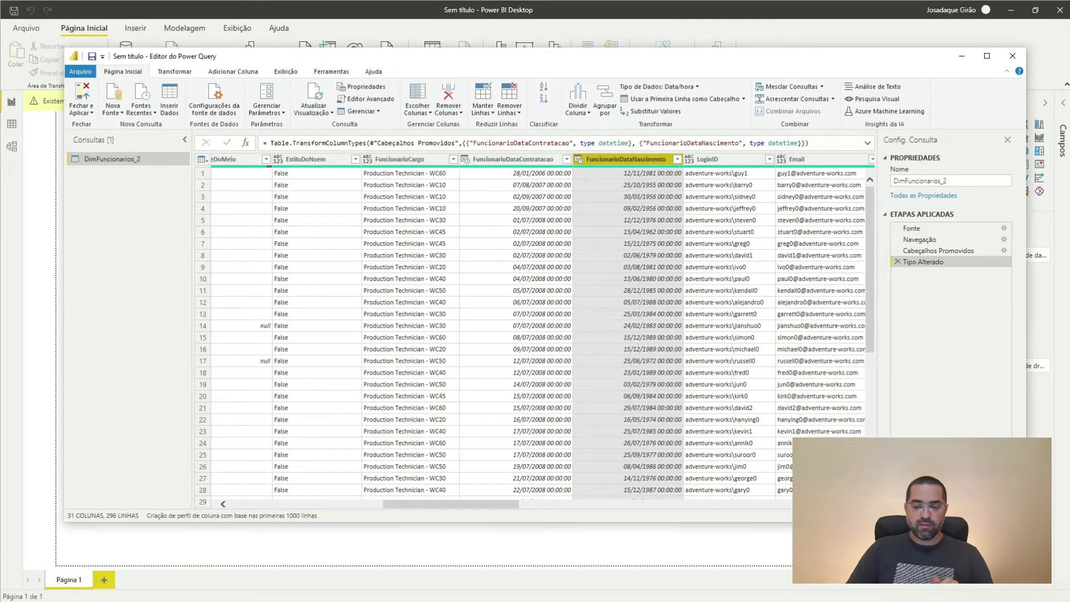
# Change the data type of the EstadoCivil column to Texto.
pyautogui.hscroll(5, 538, 335)
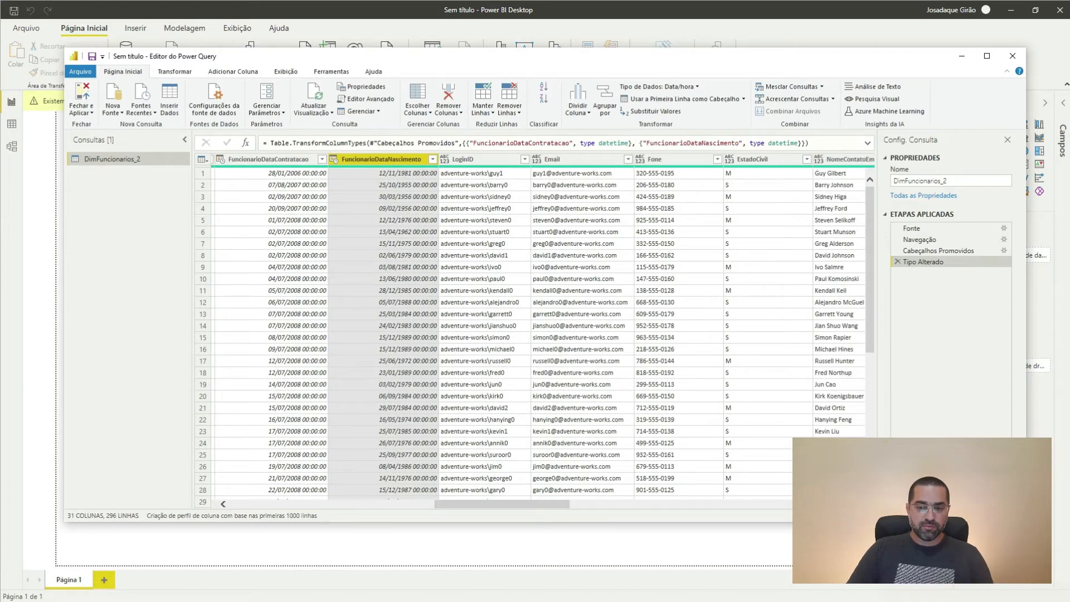
pyautogui.click(730, 160)
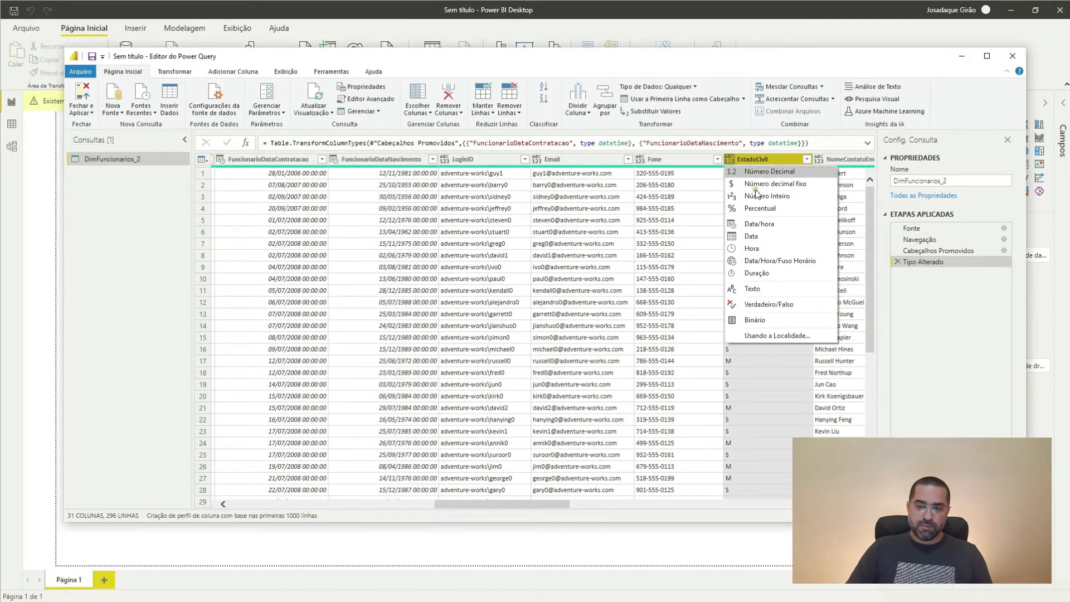
pyautogui.click(761, 290)
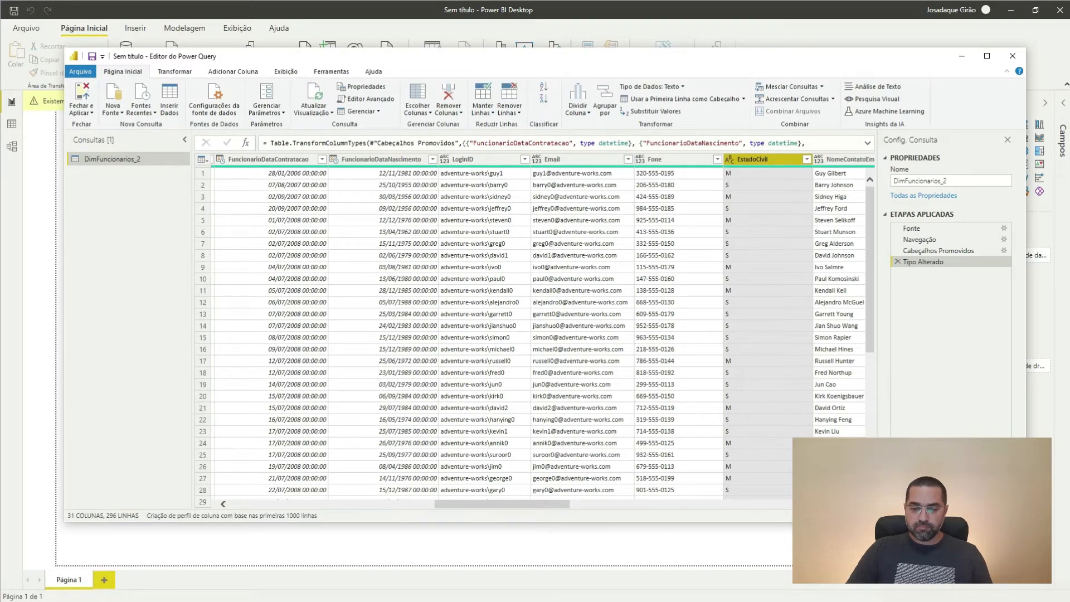
# Change the data type of the NomeContatoEmergencia column to Texto.
pyautogui.hscroll(10, 535, 329)
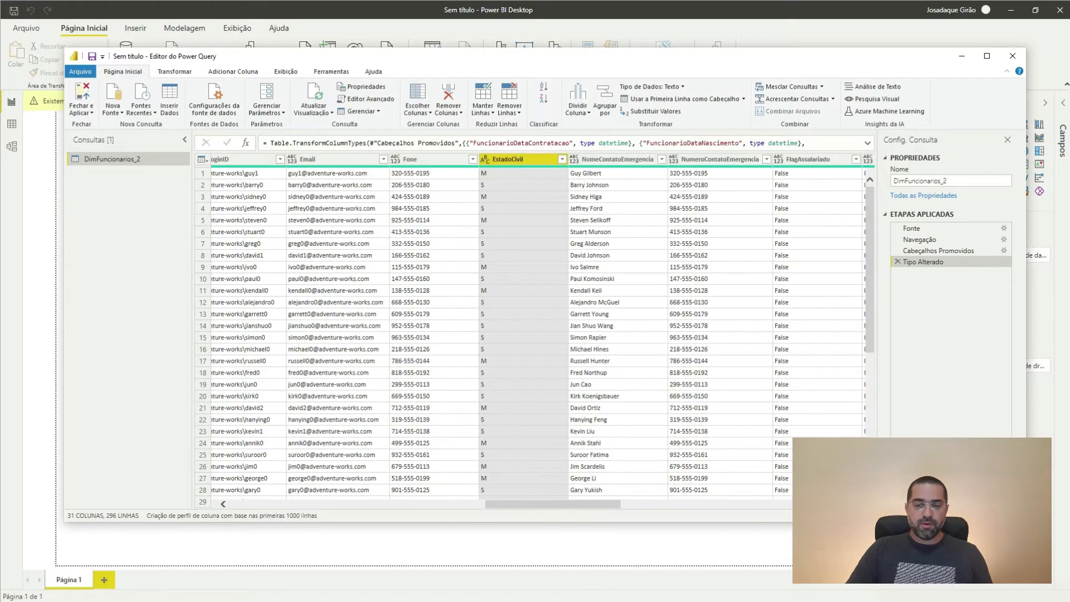
pyautogui.hscroll(3, 513, 334)
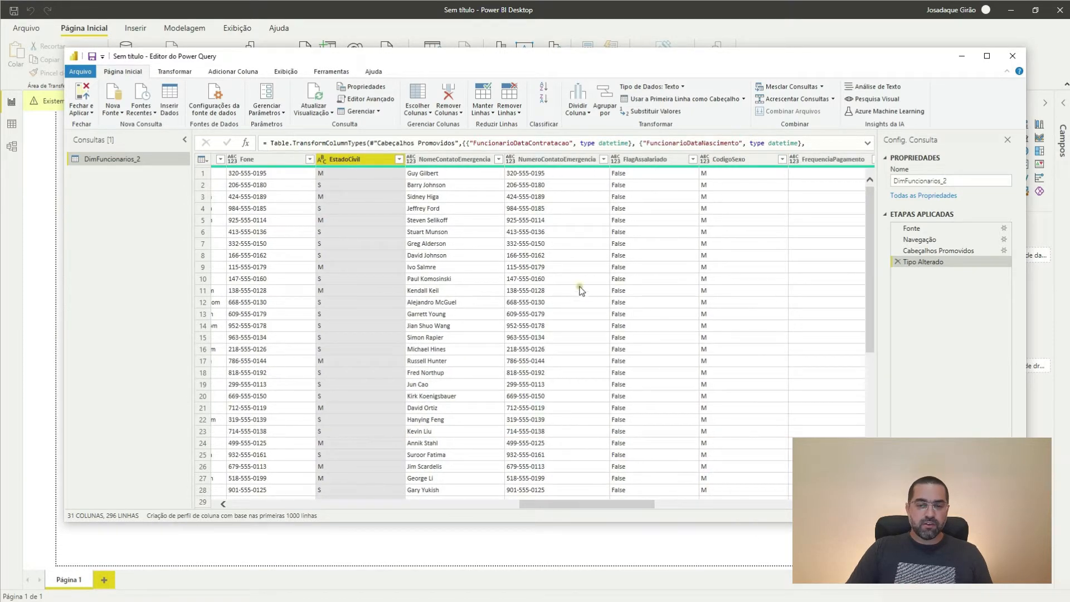
pyautogui.click(411, 161)
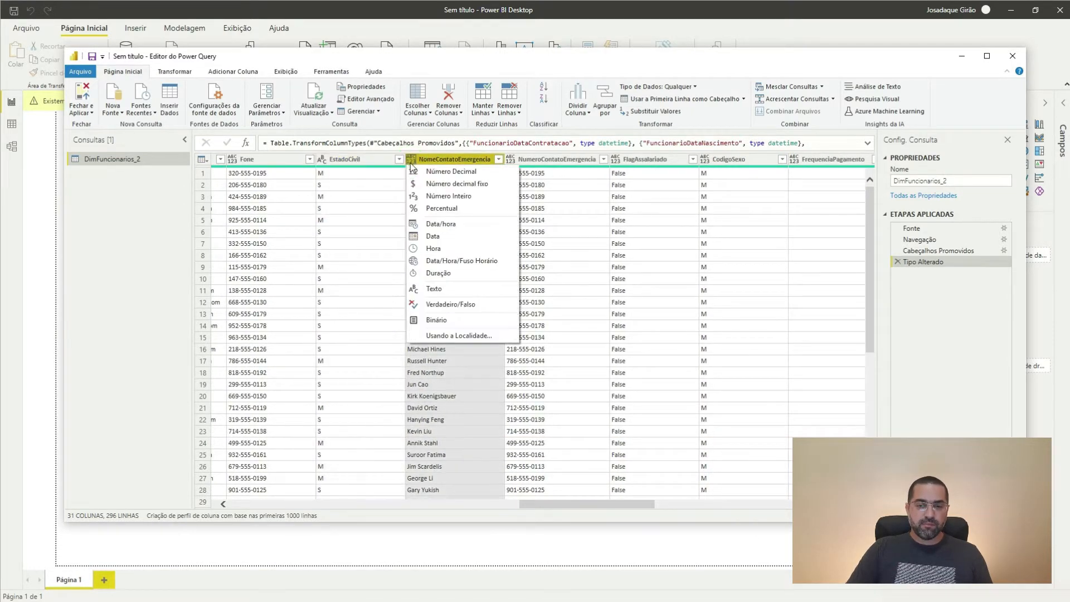
pyautogui.click(456, 287)
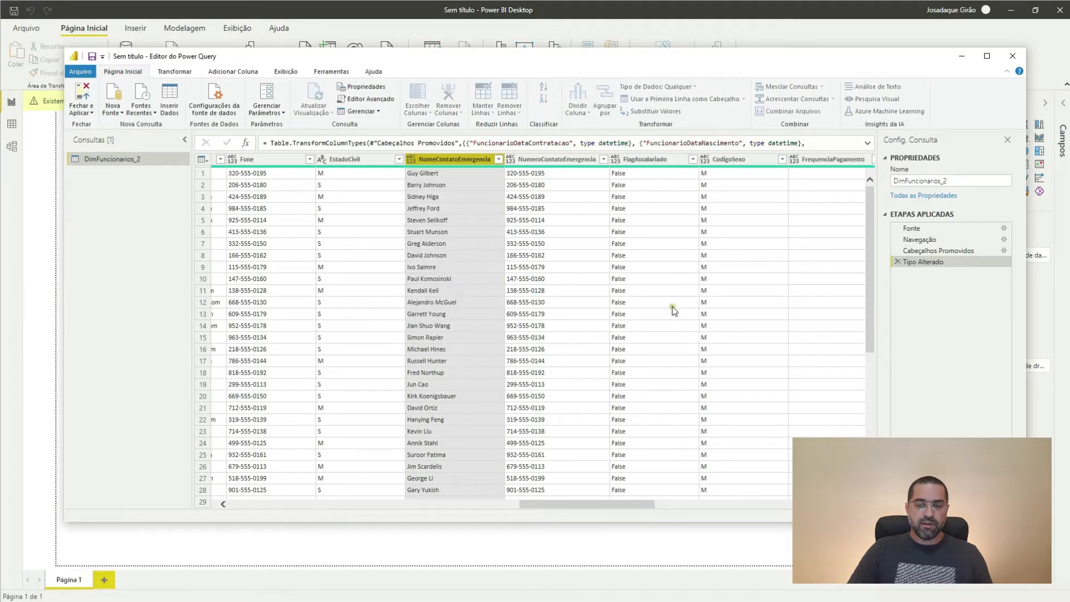
# Check the distinct values in the FlagAssalariado column and change its data type to Verdadeiro/Falso.
pyautogui.click(637, 160)
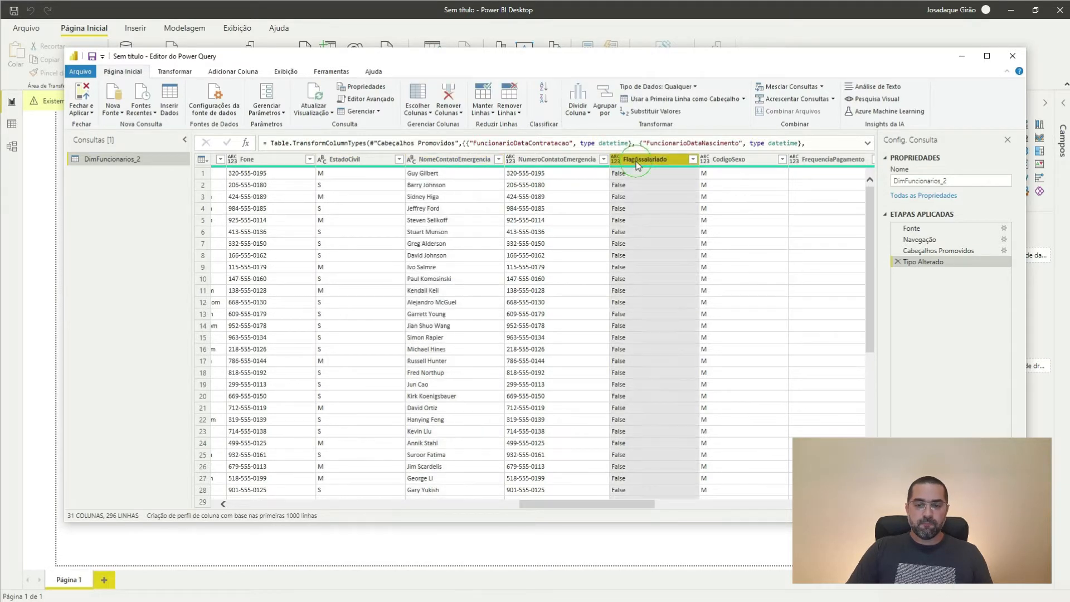
pyautogui.click(695, 161)
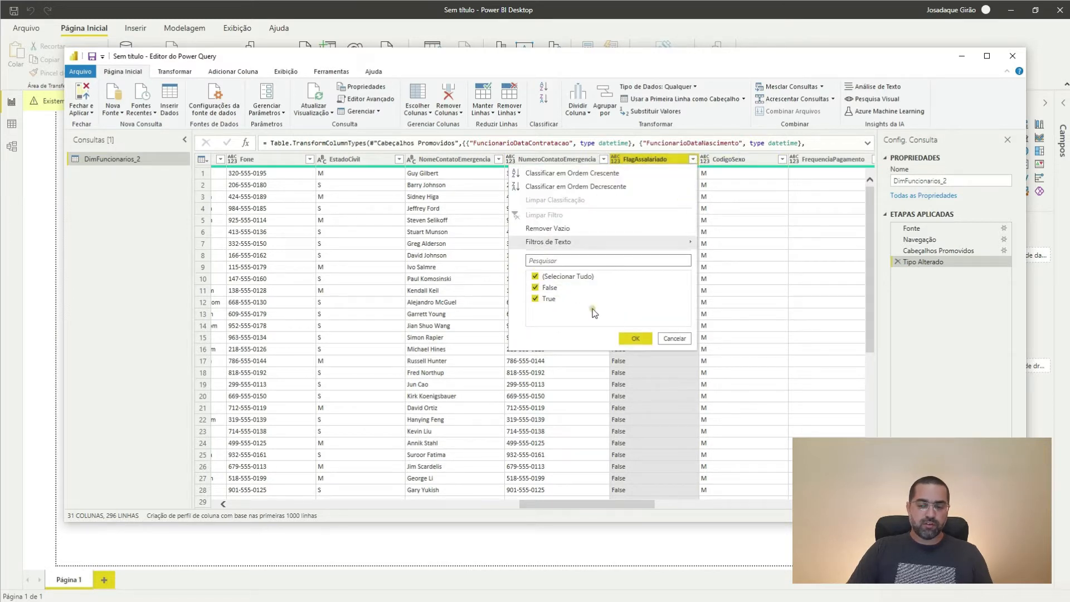
pyautogui.click(679, 341)
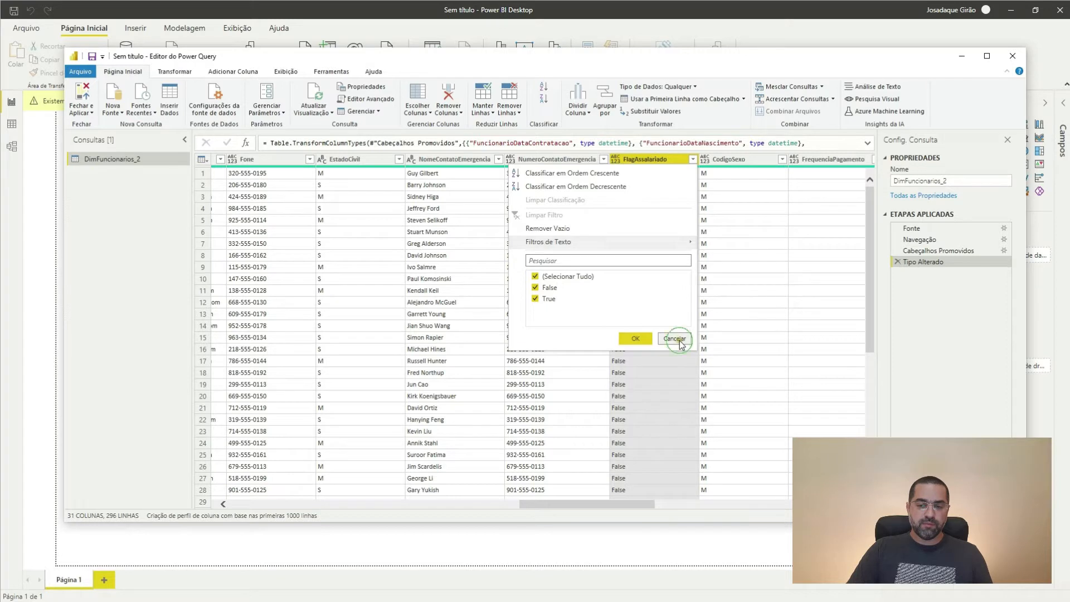
pyautogui.click(616, 160)
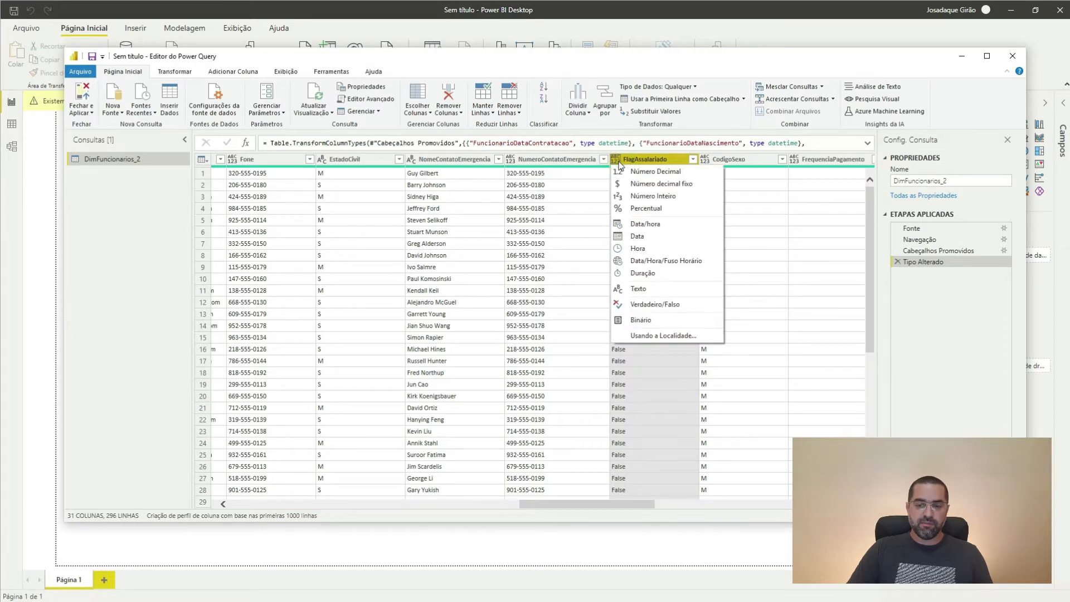
pyautogui.click(660, 305)
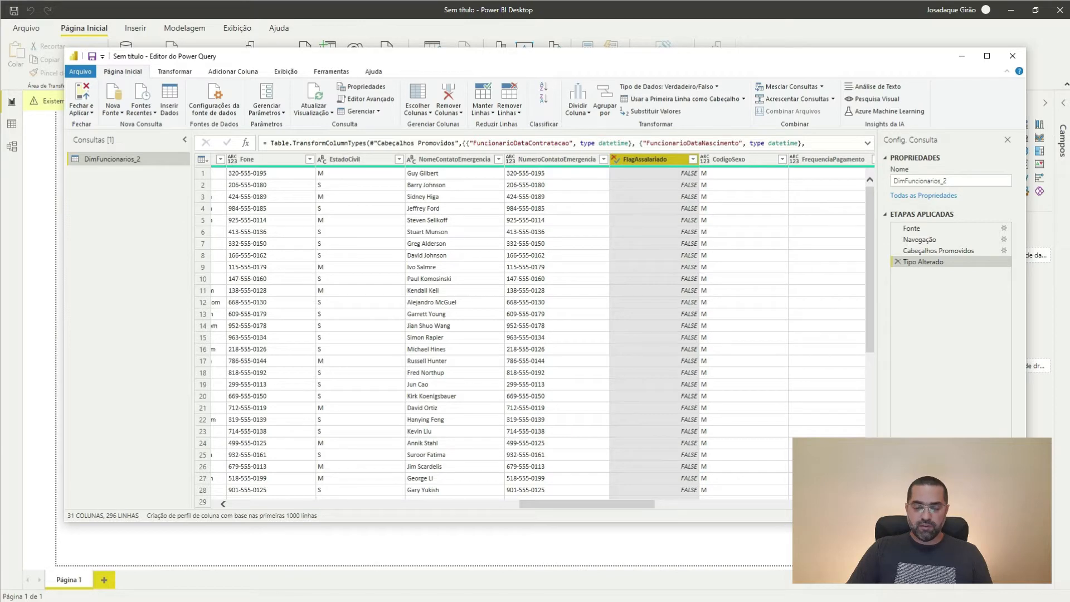
# Change the data types of the DataInicio and DataFim columns to Data/hora.
pyautogui.hscroll(10, 513, 338)
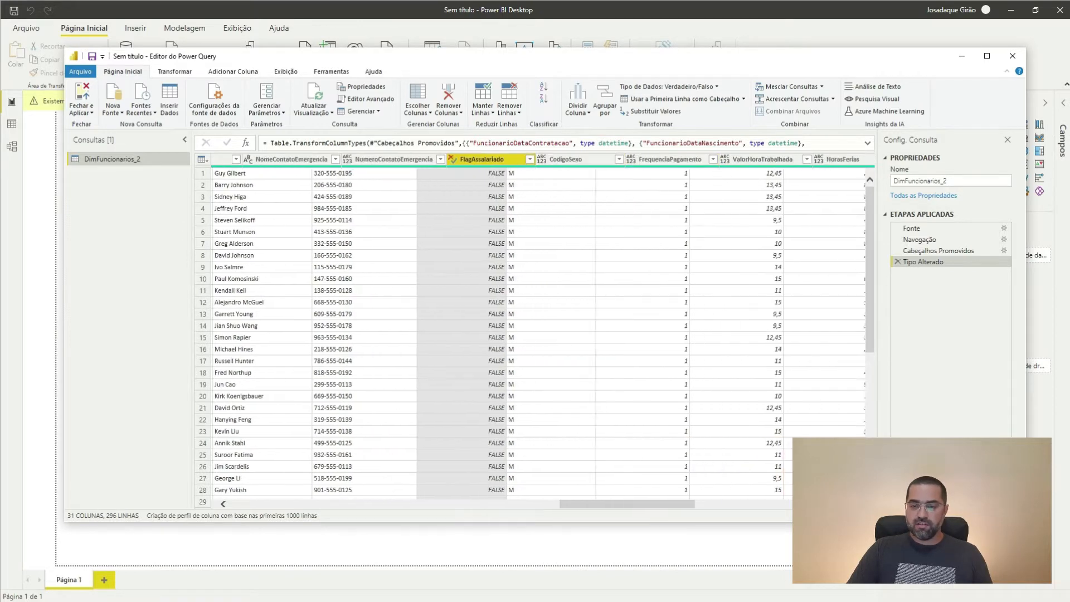
pyautogui.hscroll(5, 530, 329)
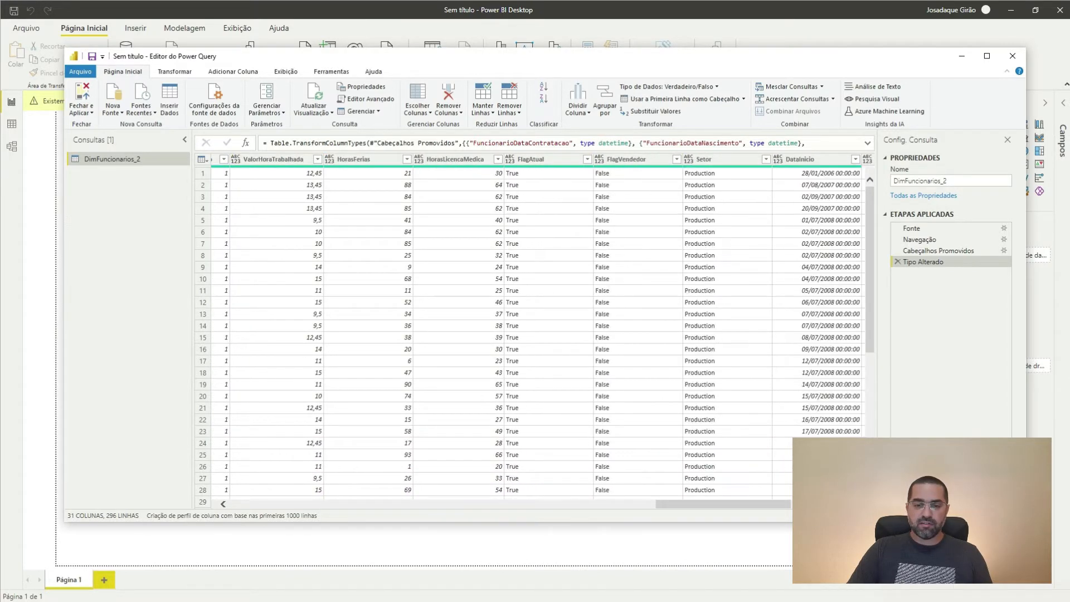
pyautogui.hscroll(3, 530, 329)
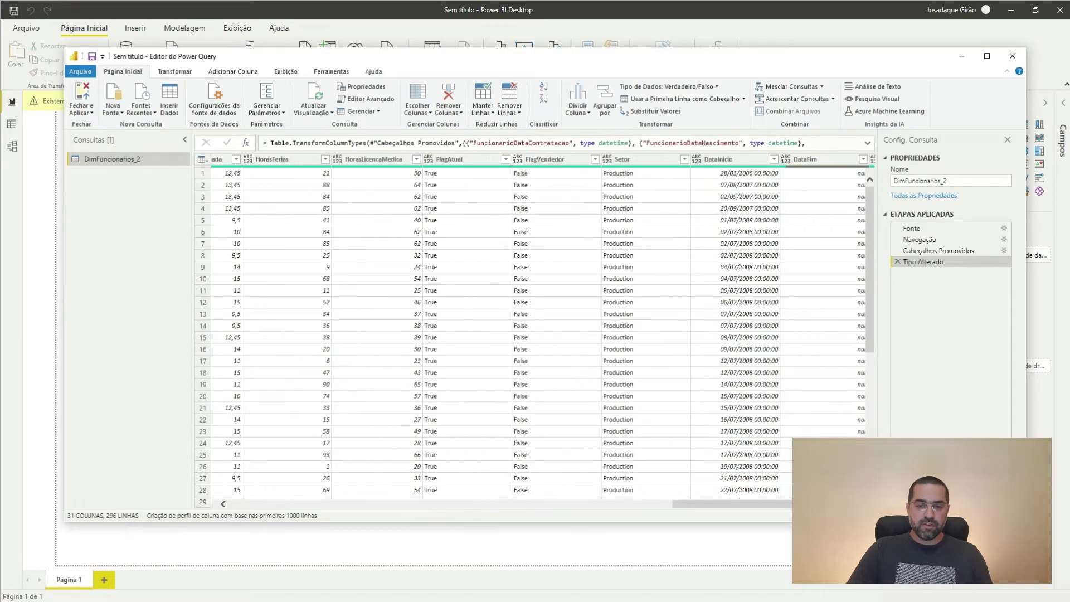
pyautogui.hscroll(4, 530, 328)
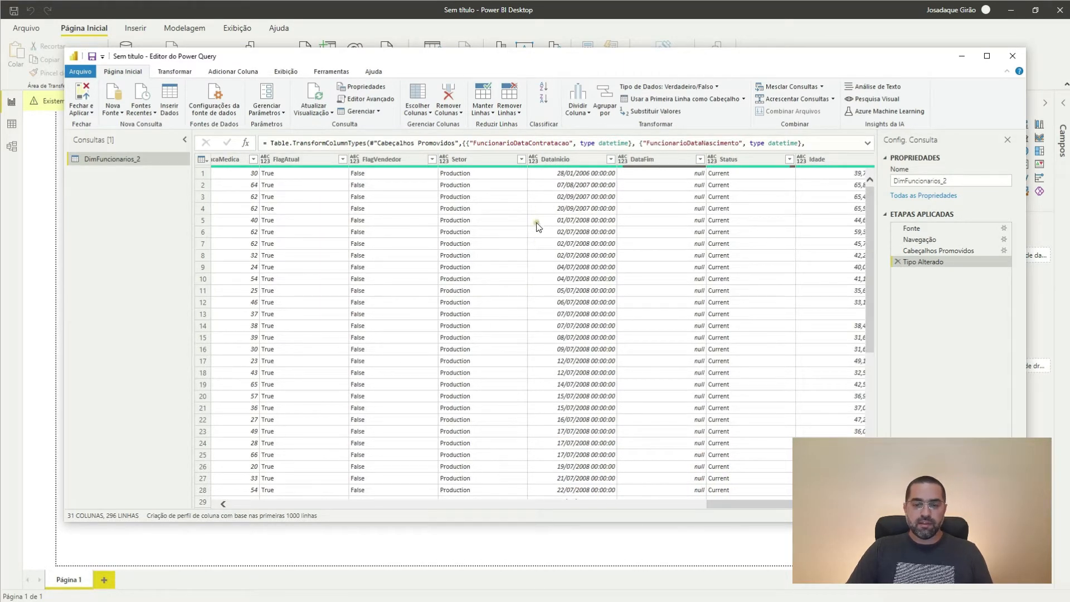
pyautogui.click(535, 159)
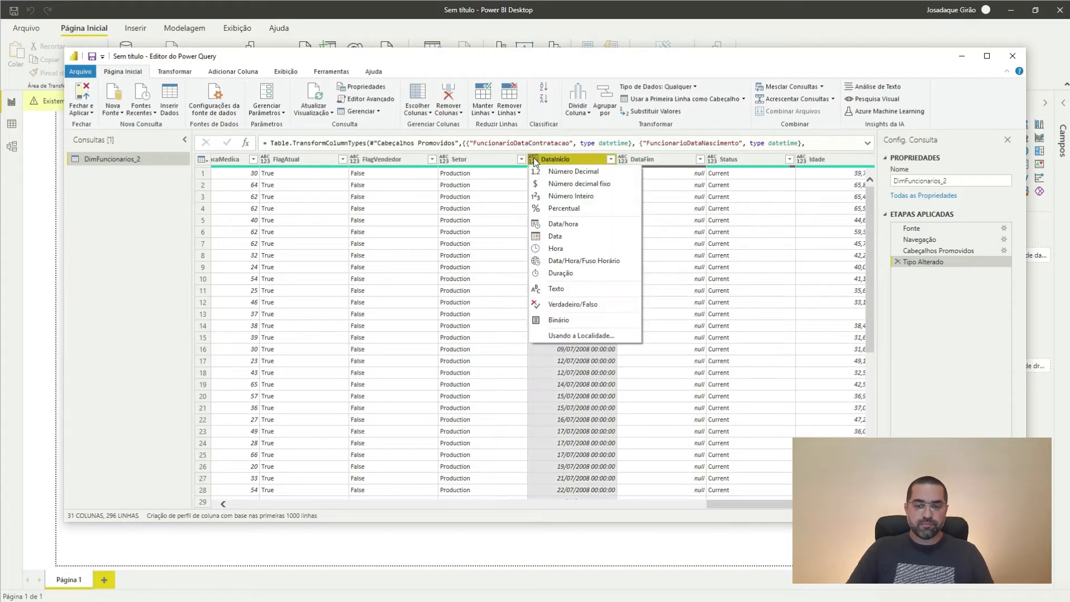
pyautogui.click(552, 223)
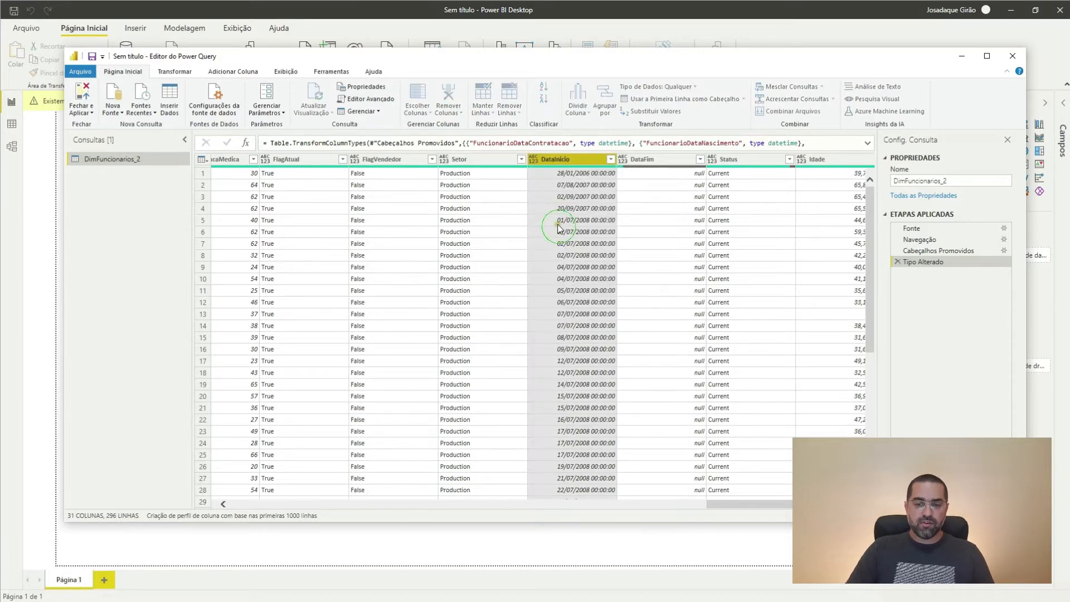
pyautogui.click(622, 159)
pyautogui.click(664, 223)
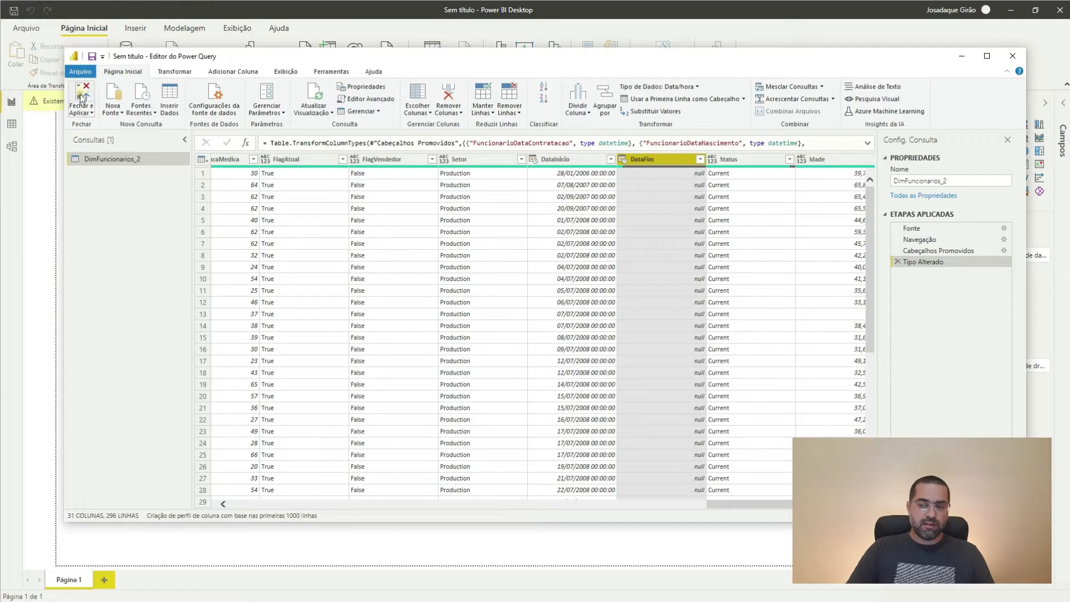
# Close and apply the query changes, then expand the DimFuncionarios_2 field list and widen it to show the full field names.
pyautogui.click(82, 98)
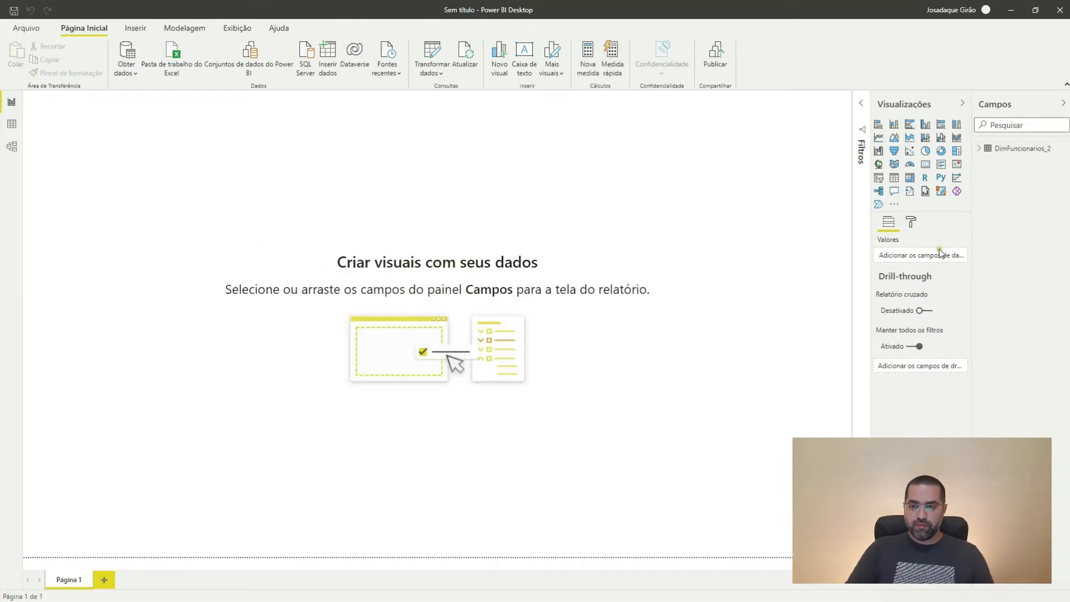
pyautogui.click(979, 149)
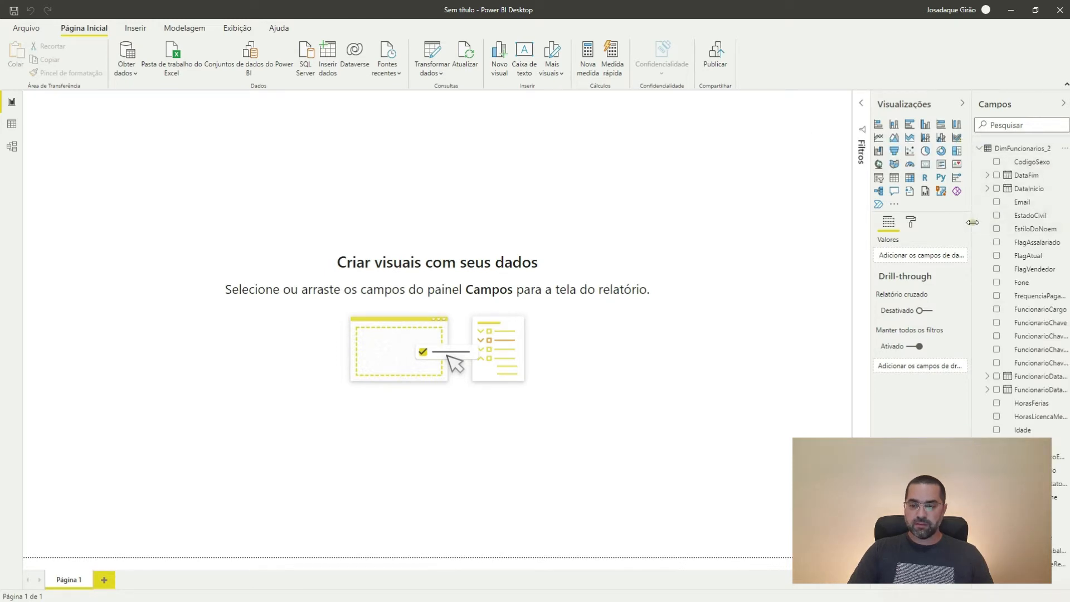
pyautogui.moveTo(975, 226); pyautogui.dragTo(923, 226)
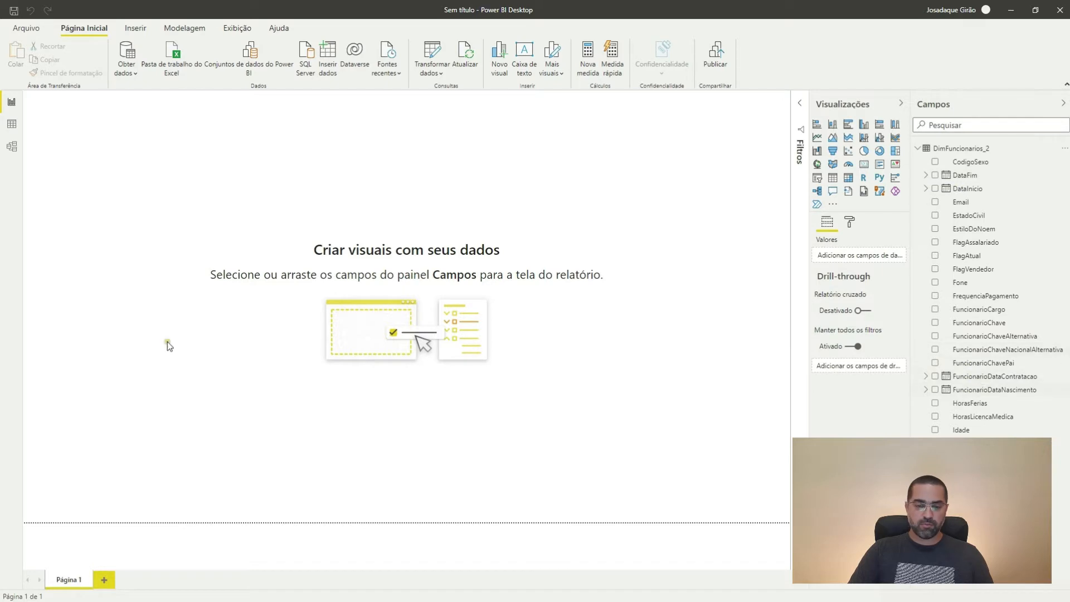
# Examine the loaded DimFuncionarios_2 rows and columns in the data view and its table card in the model view.
pyautogui.click(12, 124)
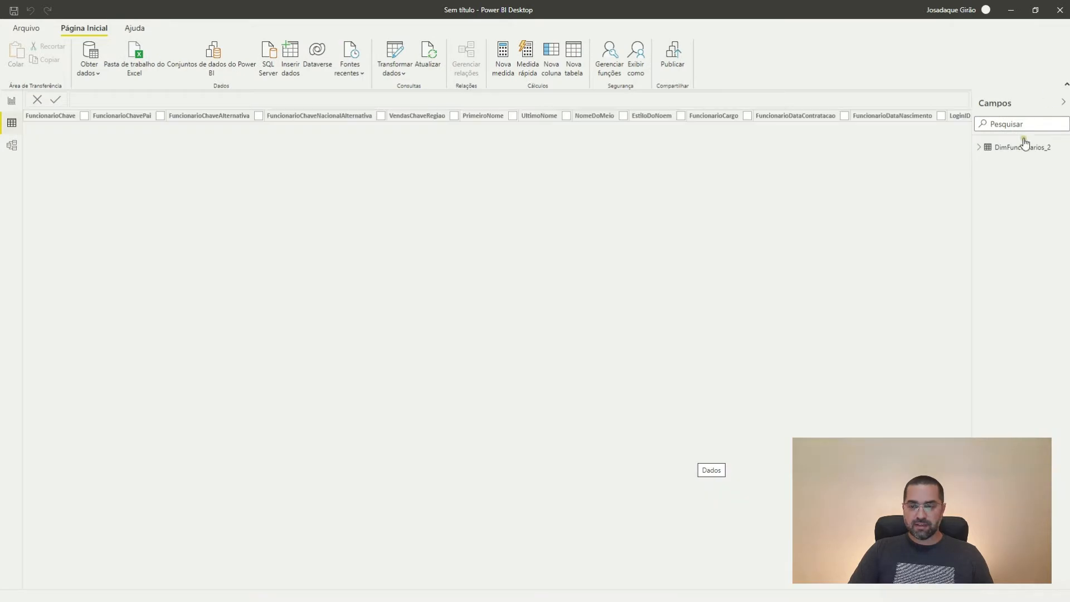
pyautogui.click(1020, 148)
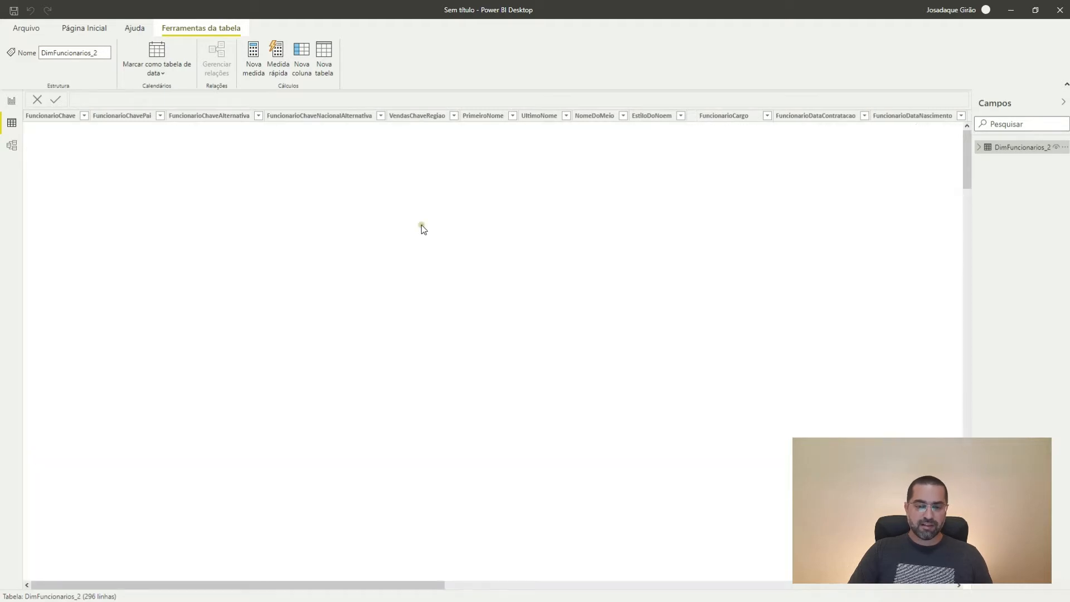
pyautogui.click(261, 225)
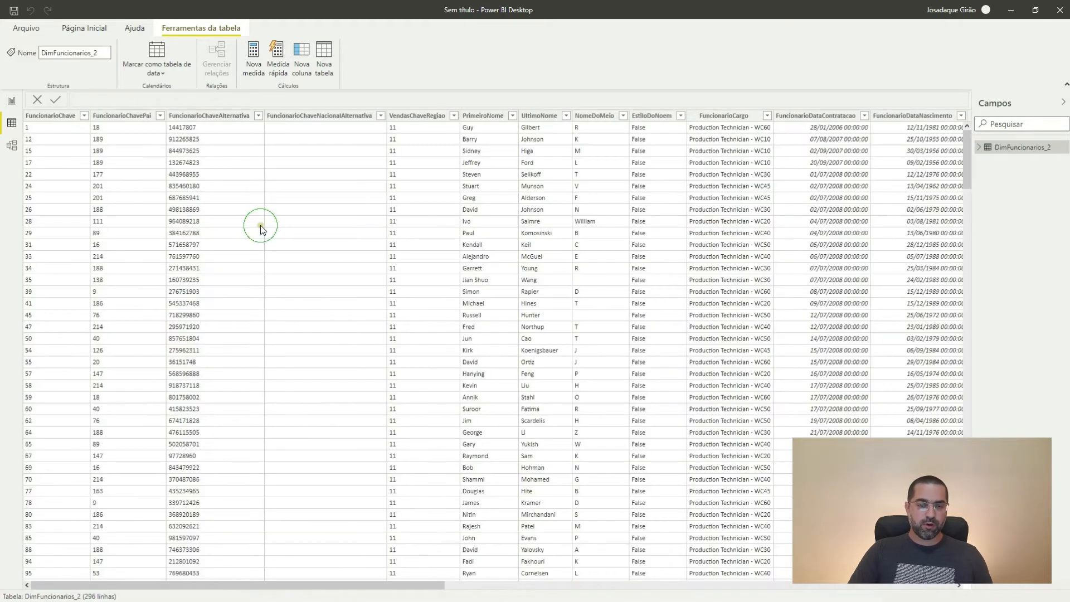
pyautogui.press('Right')
pyautogui.press('Right')
pyautogui.press('Right')
pyautogui.press('Right')
pyautogui.press('Right')
pyautogui.press('Right')
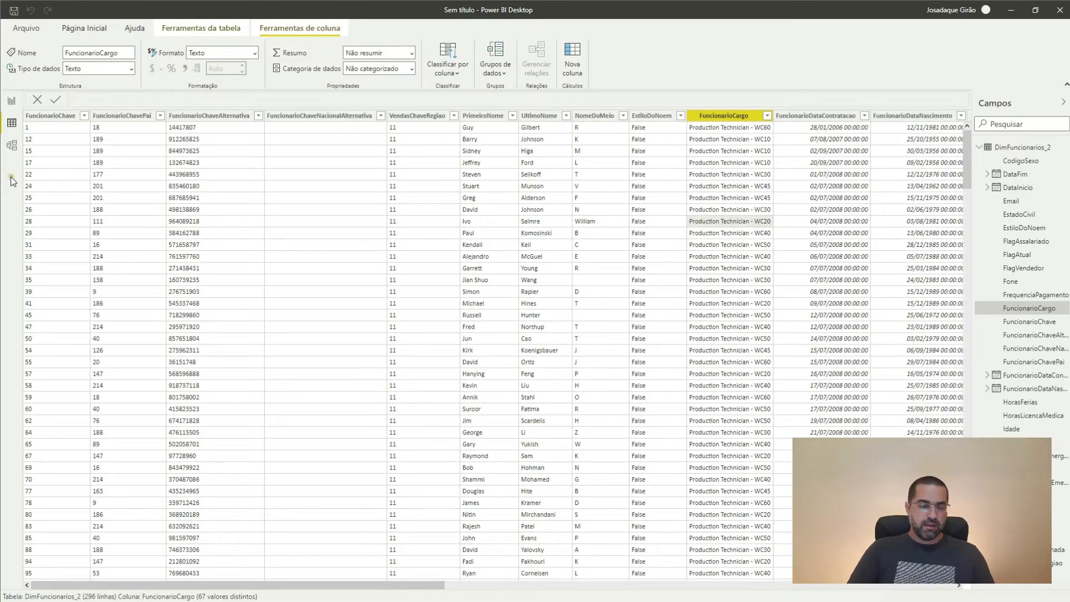
pyautogui.click(13, 147)
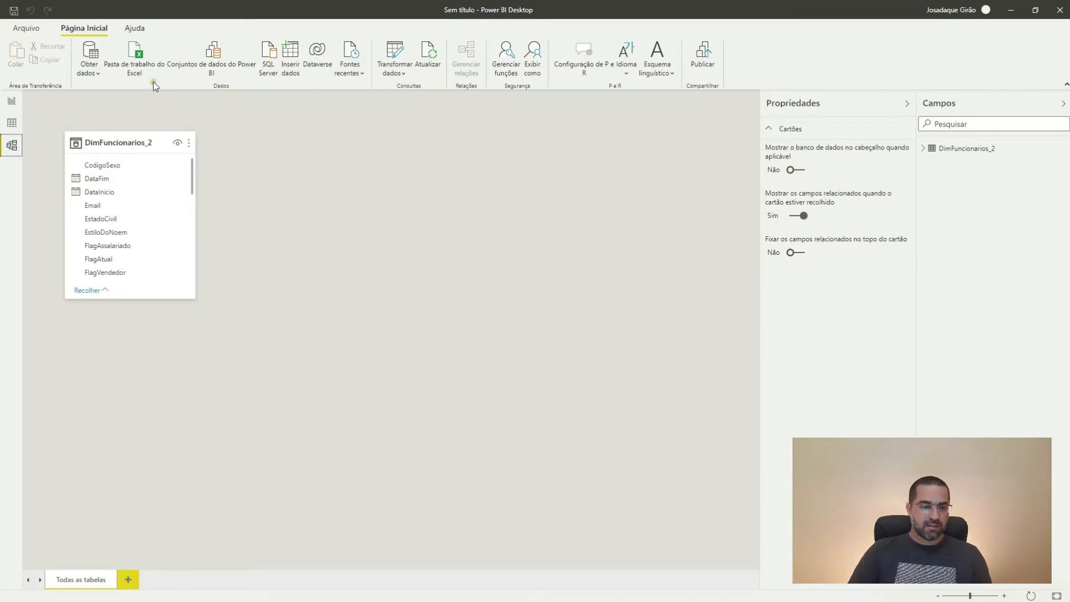
# From the report view, connect to the Excel workbook DimGenero.xlsx and open its DimGenero2 sheet in Power Query for transformation.
pyautogui.click(15, 103)
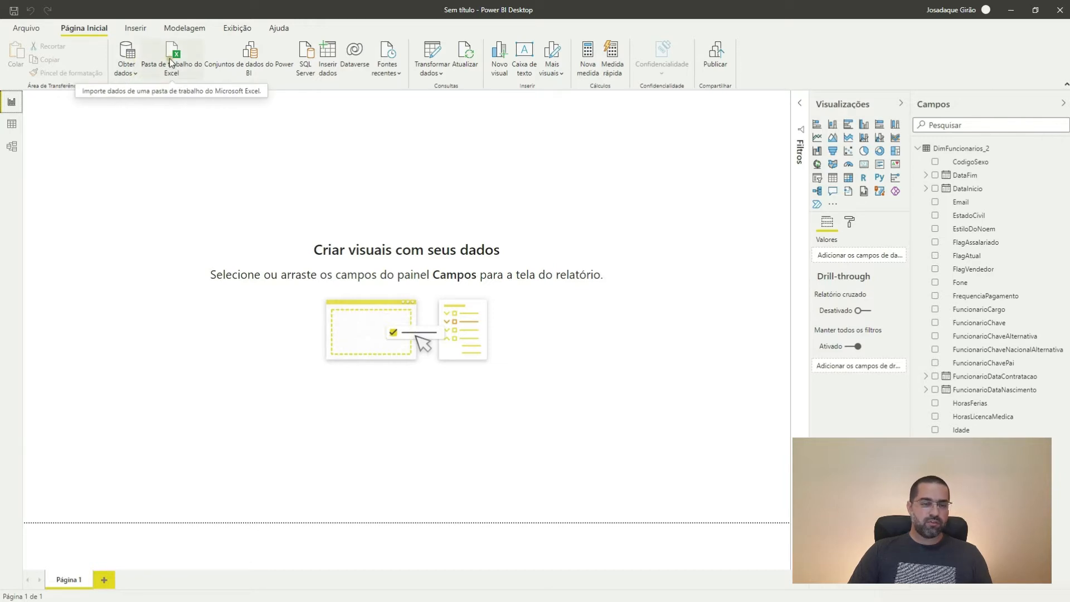
pyautogui.click(126, 60)
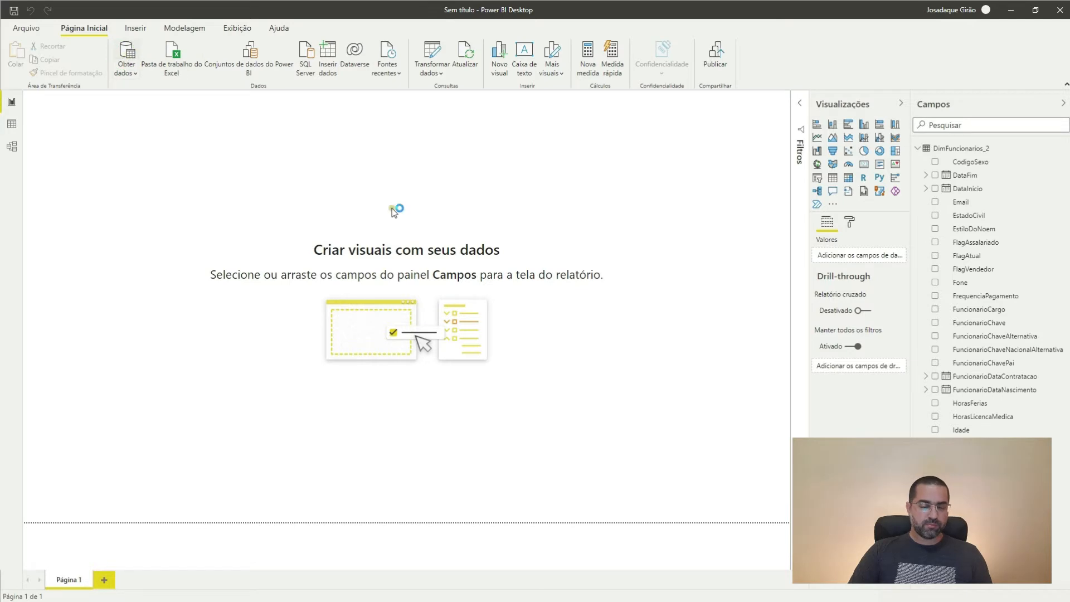
pyautogui.click(132, 67)
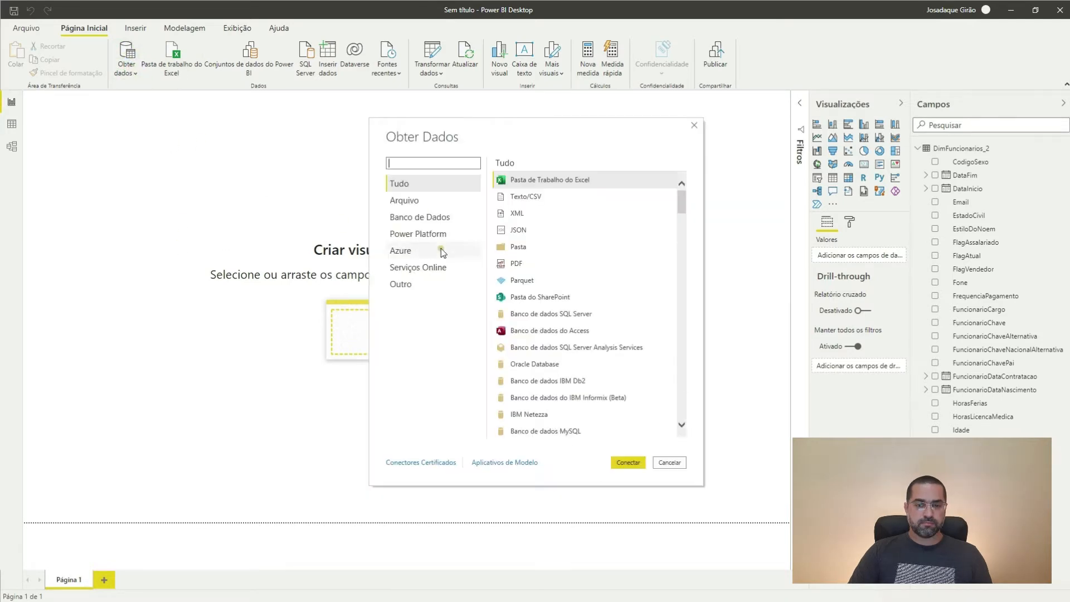
pyautogui.doubleClick(570, 180)
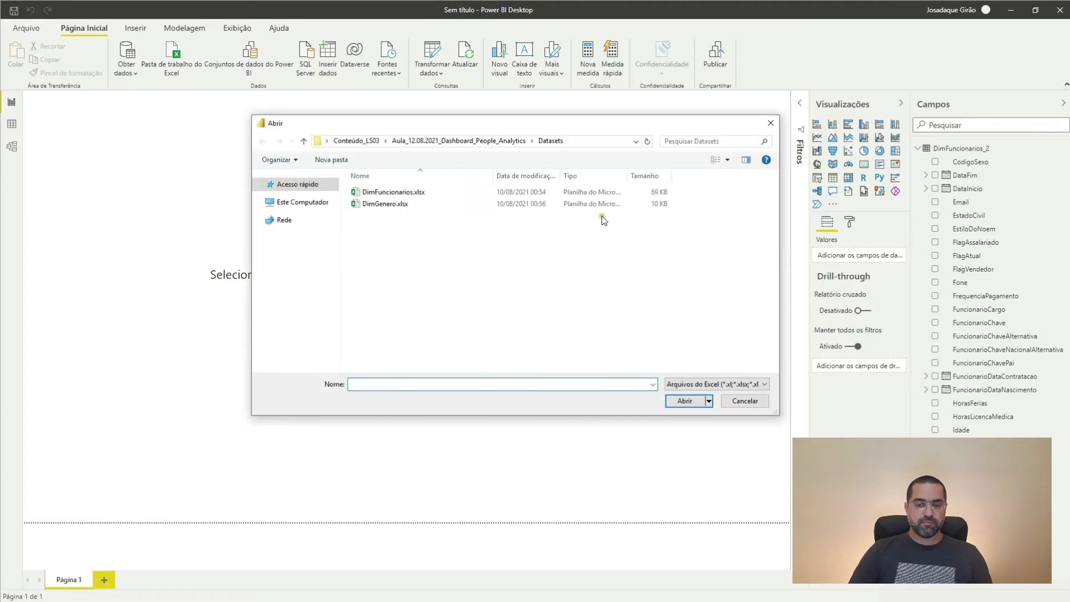
pyautogui.click(391, 206)
pyautogui.doubleClick(391, 204)
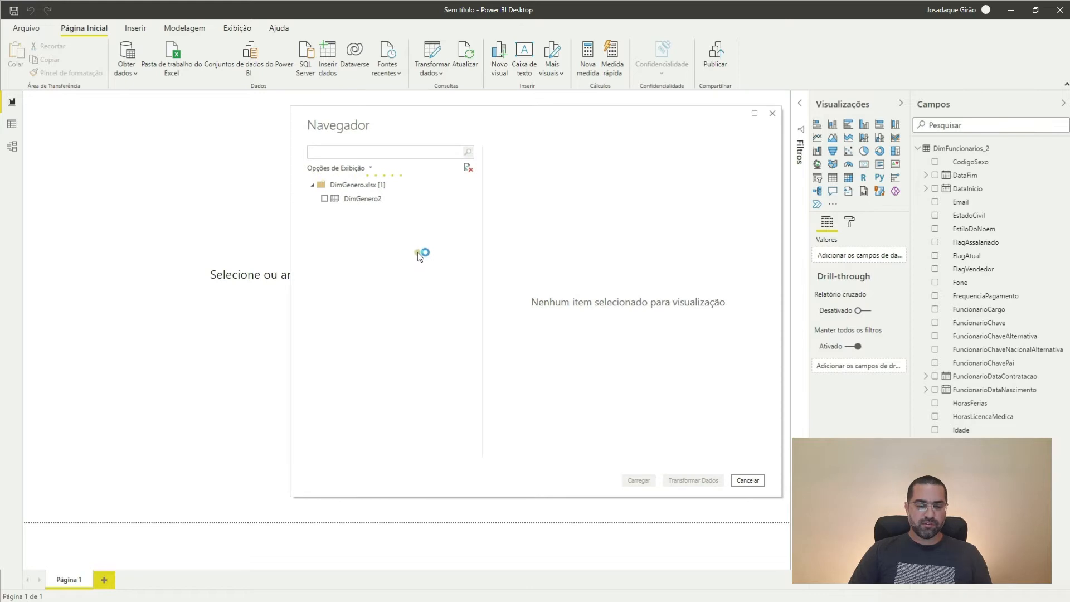
pyautogui.click(324, 199)
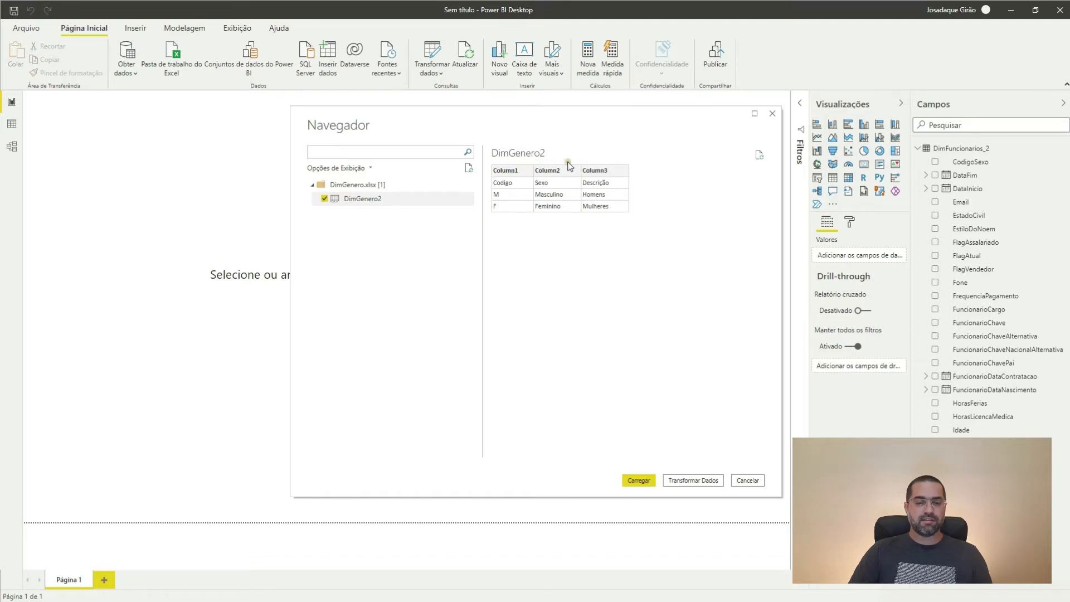
pyautogui.click(688, 480)
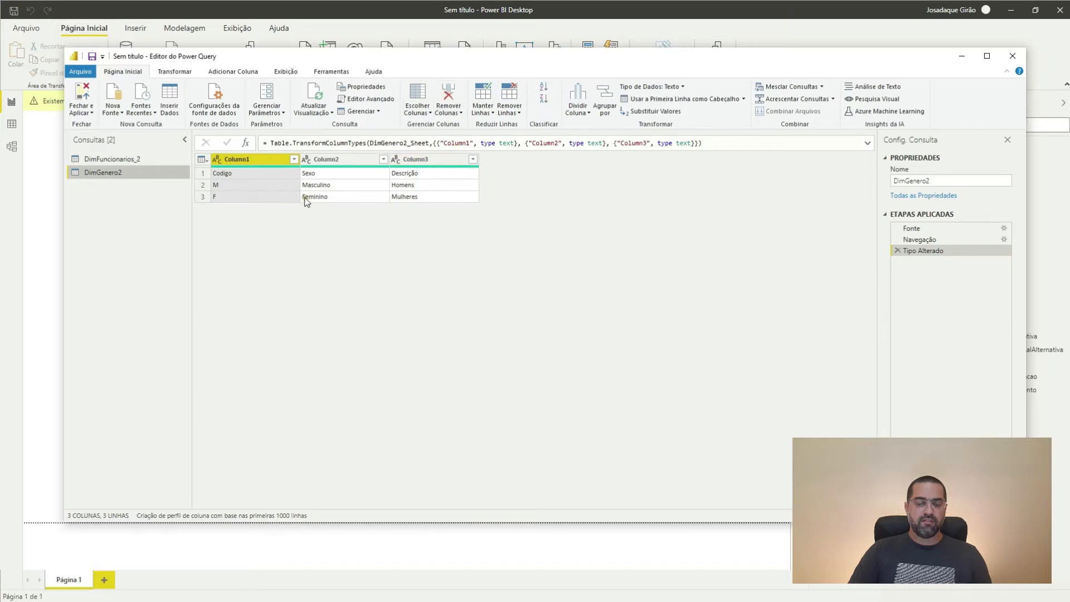
# Review the applied steps of DimGenero2, promote its first row to column headers, and close and apply the query.
pyautogui.click(925, 240)
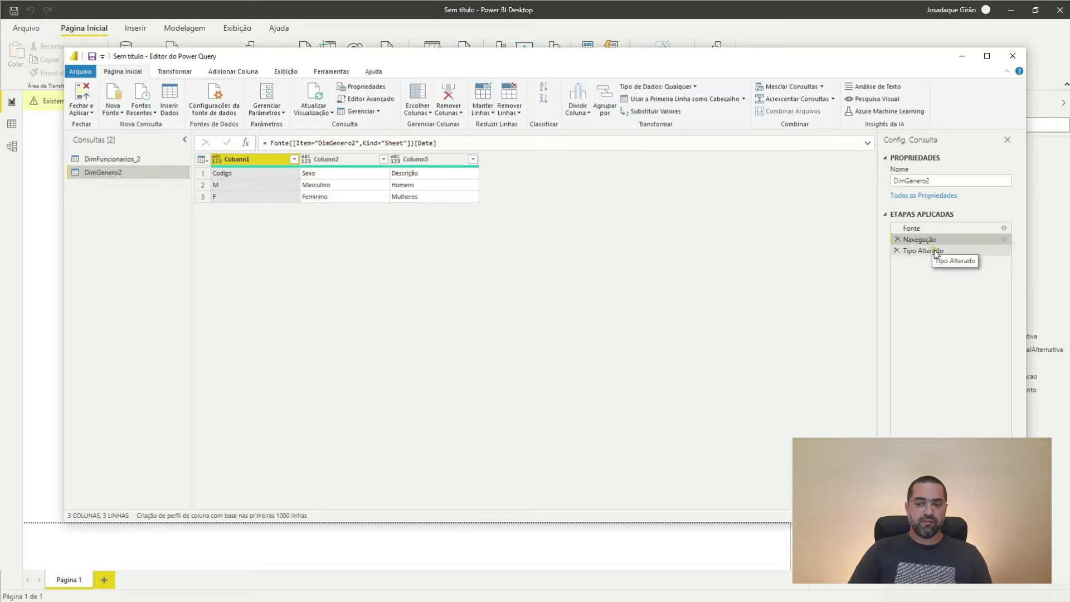
pyautogui.click(936, 252)
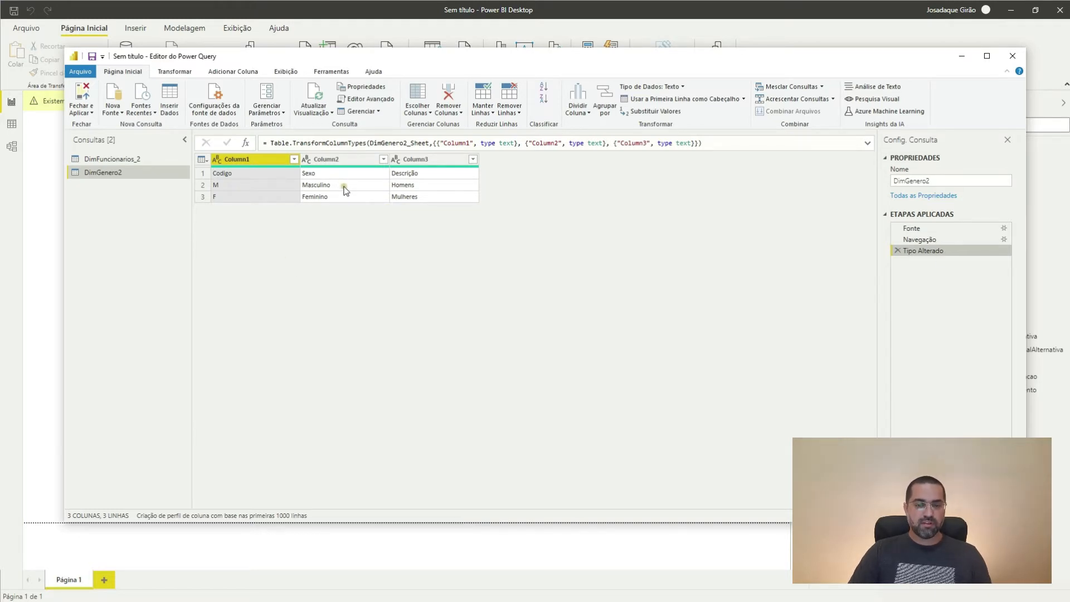
pyautogui.click(310, 175)
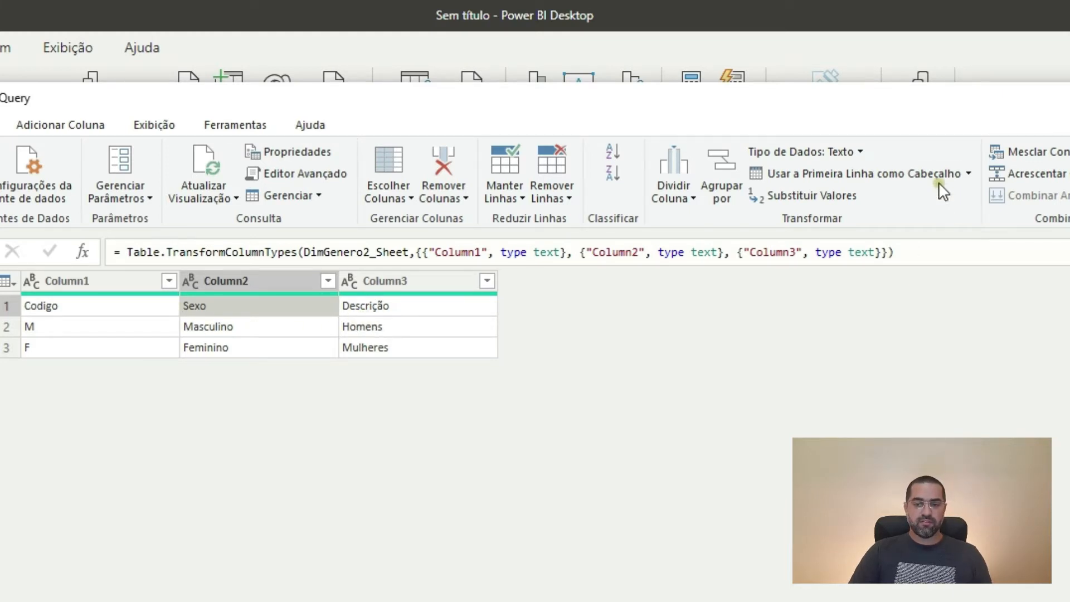
pyautogui.click(309, 348)
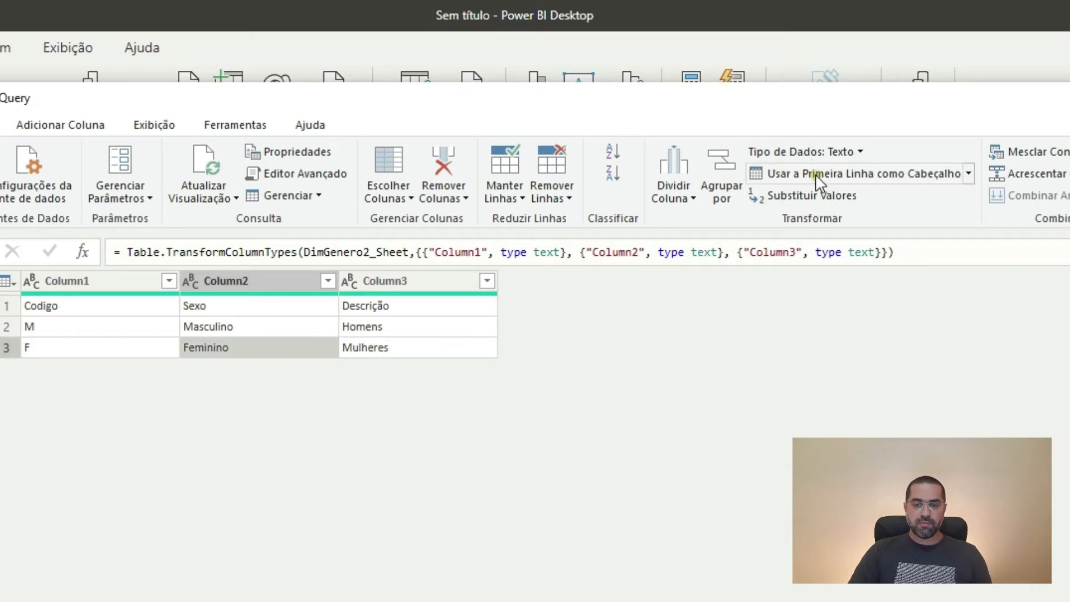
pyautogui.click(844, 176)
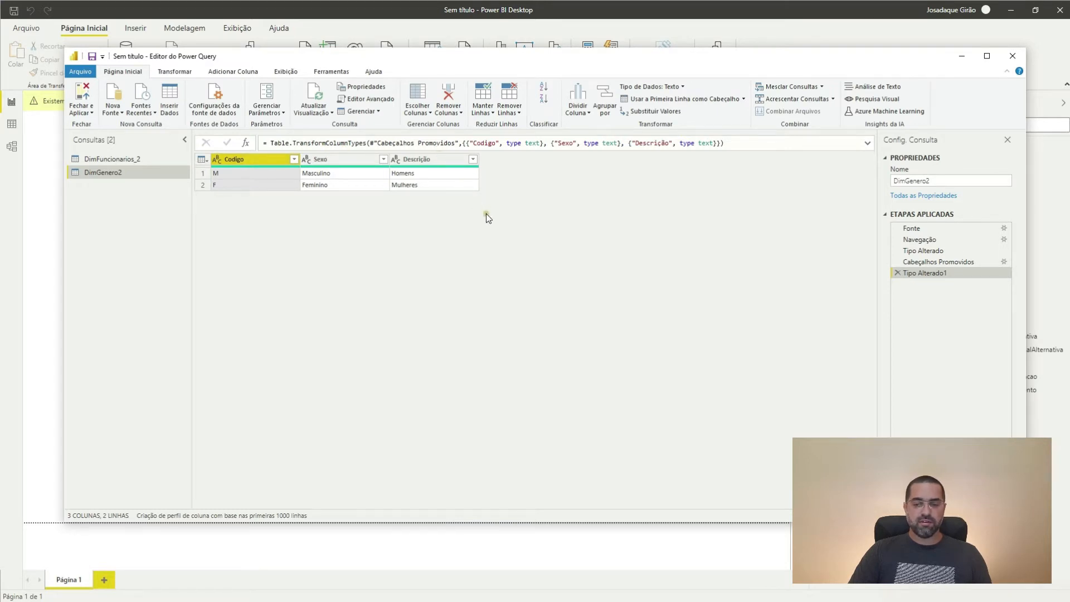
pyautogui.click(81, 97)
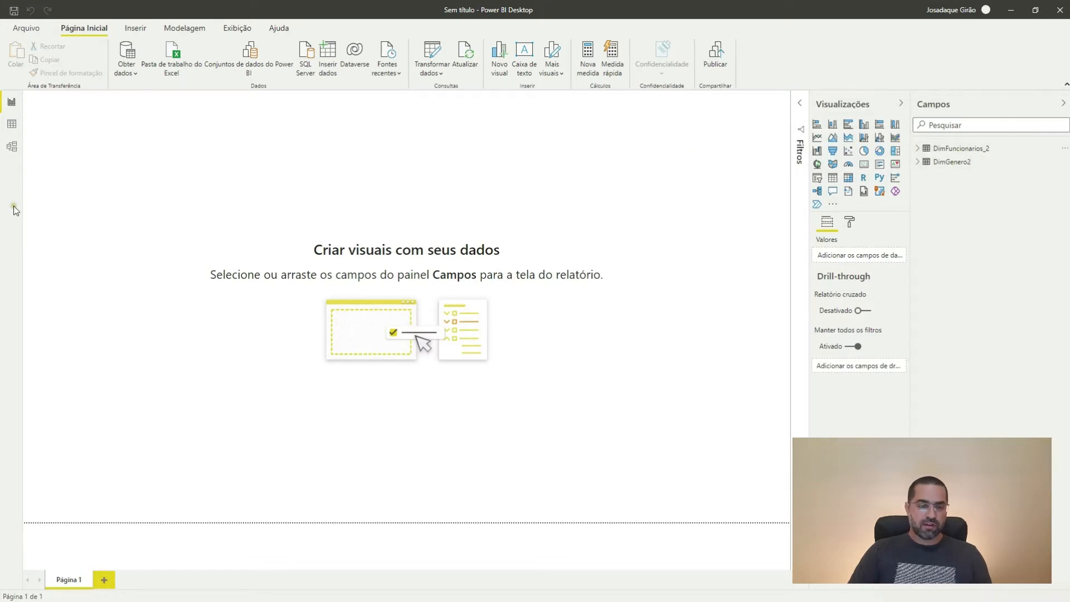
# Create a relationship in the model view between CodigoSexo in DimFuncionarios_2 and Codigo in DimGenero2.
pyautogui.click(14, 148)
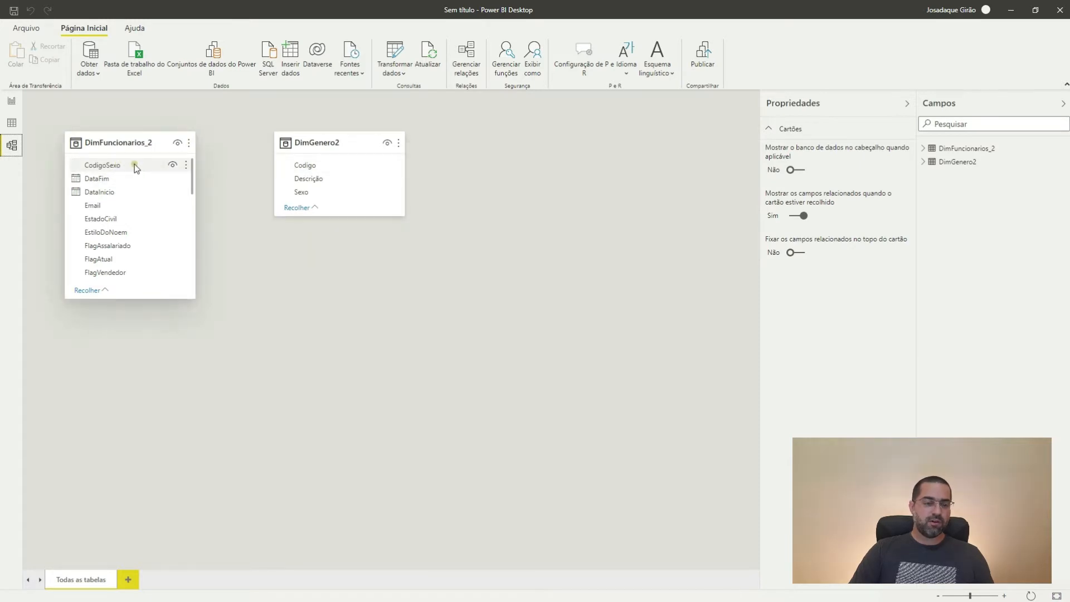
pyautogui.moveTo(112, 165); pyautogui.dragTo(318, 167)
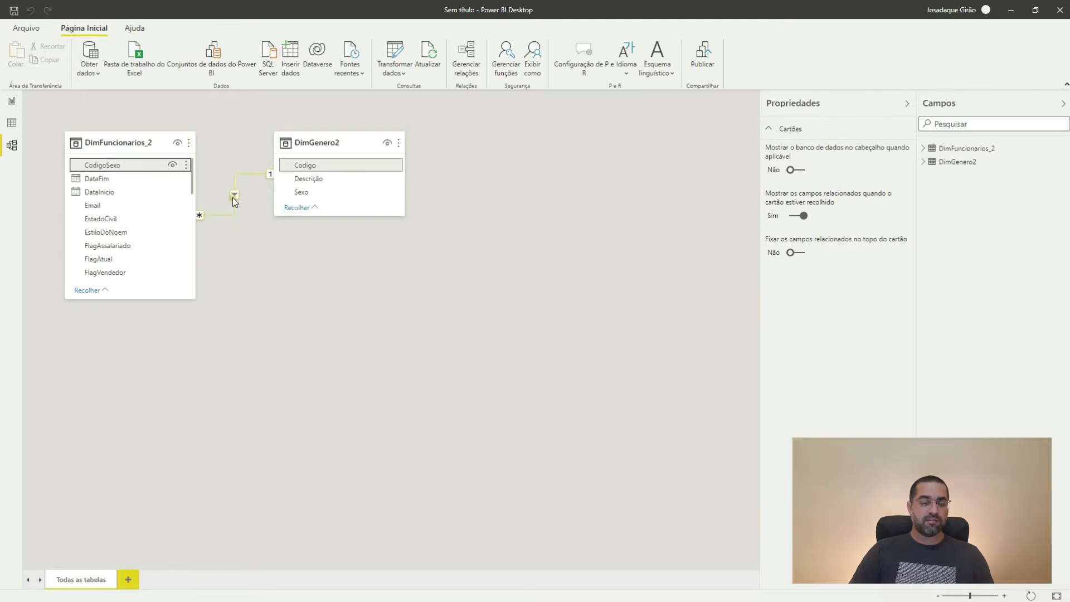
# Review the related fields in the model view: CodigoSexo in DimFuncionarios_2, and Codigo, Descrição and Sexo in DimGenero2.
pyautogui.click(117, 168)
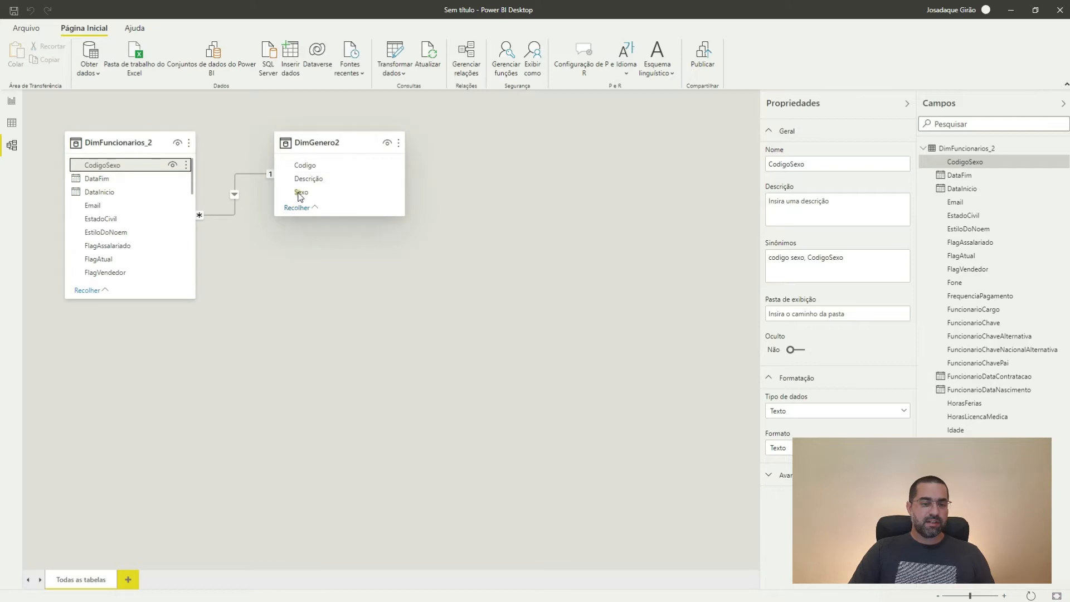
pyautogui.click(311, 165)
pyautogui.click(325, 178)
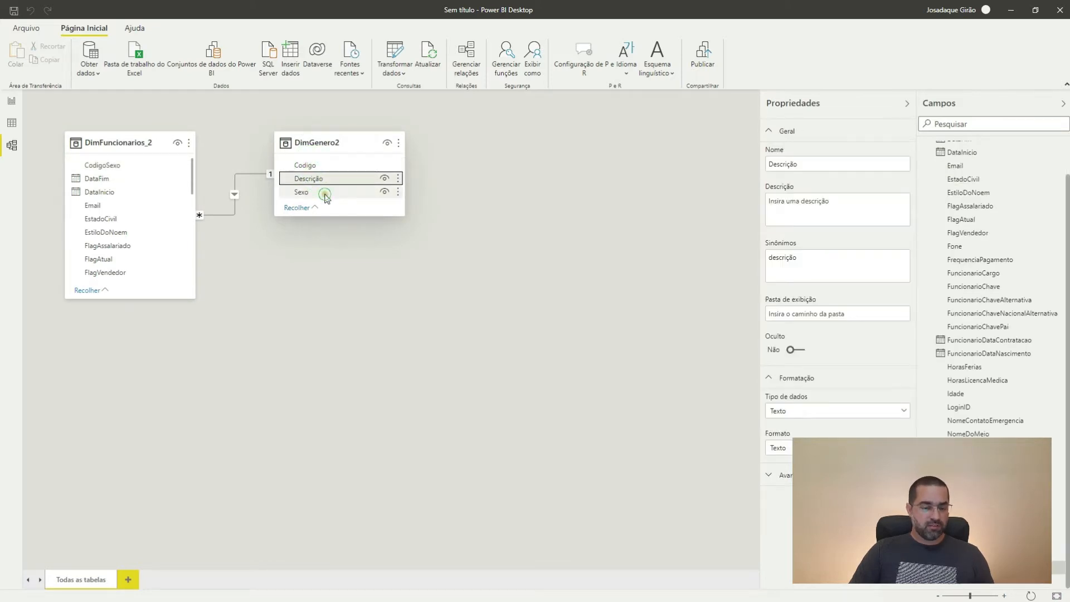
pyautogui.click(325, 193)
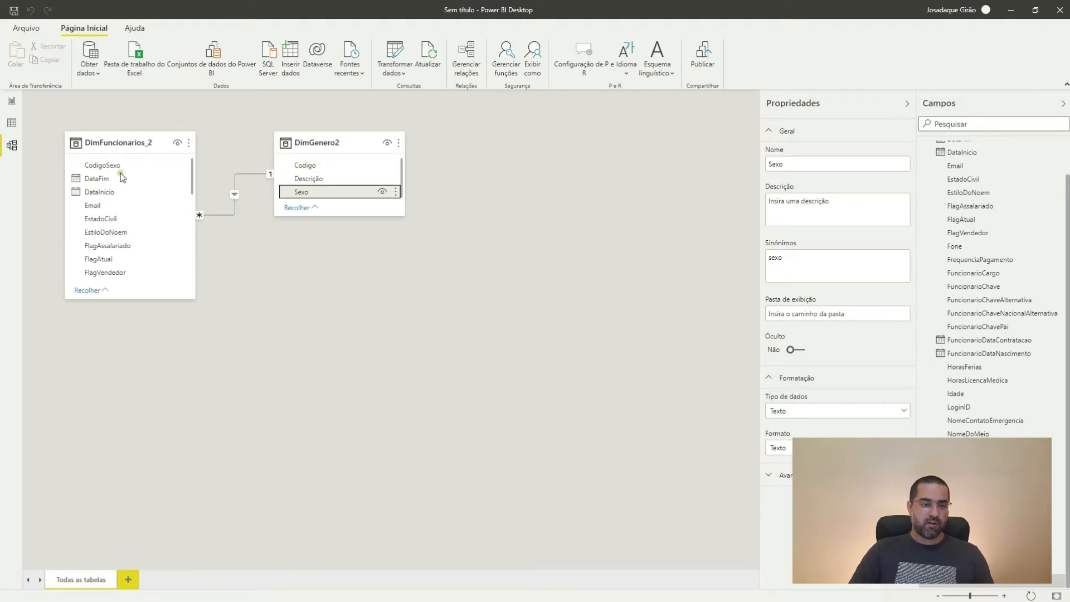
# Examine the DimFuncionarios_2 field list in the report view and its columns from NomeDoMeio through FlagAtual in the data view.
pyautogui.click(10, 104)
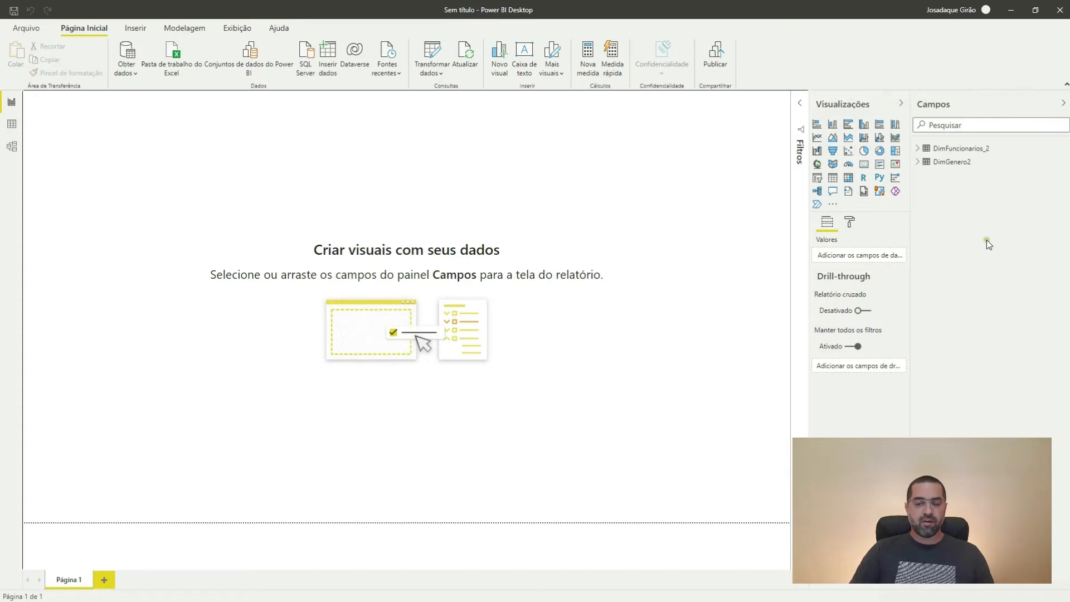
pyautogui.click(917, 150)
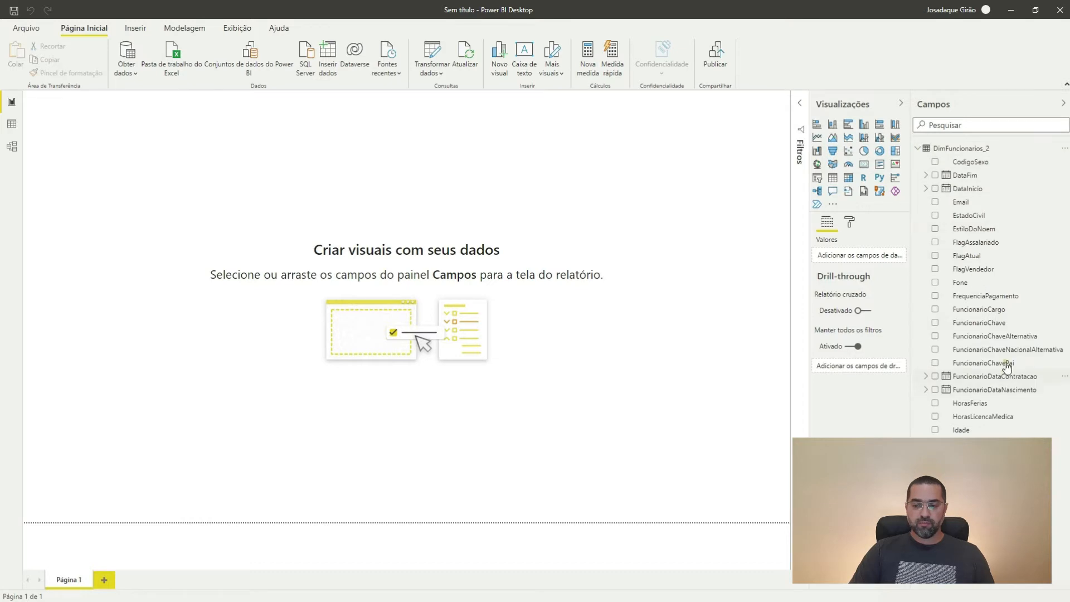
pyautogui.click(11, 123)
pyautogui.click(576, 189)
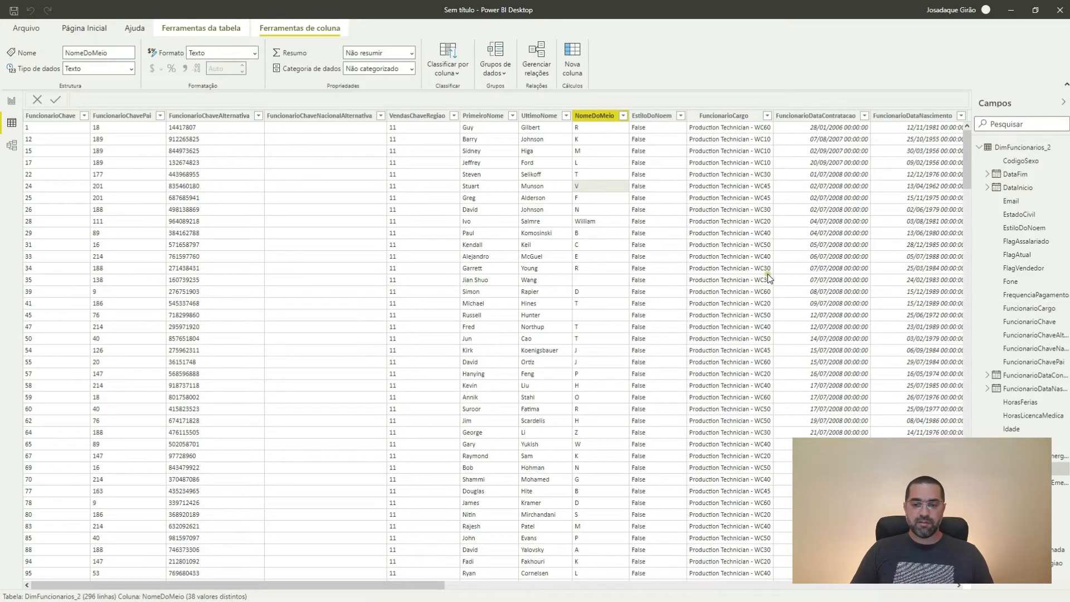
pyautogui.press('Left')
pyautogui.press('Right')
pyautogui.press('Right')
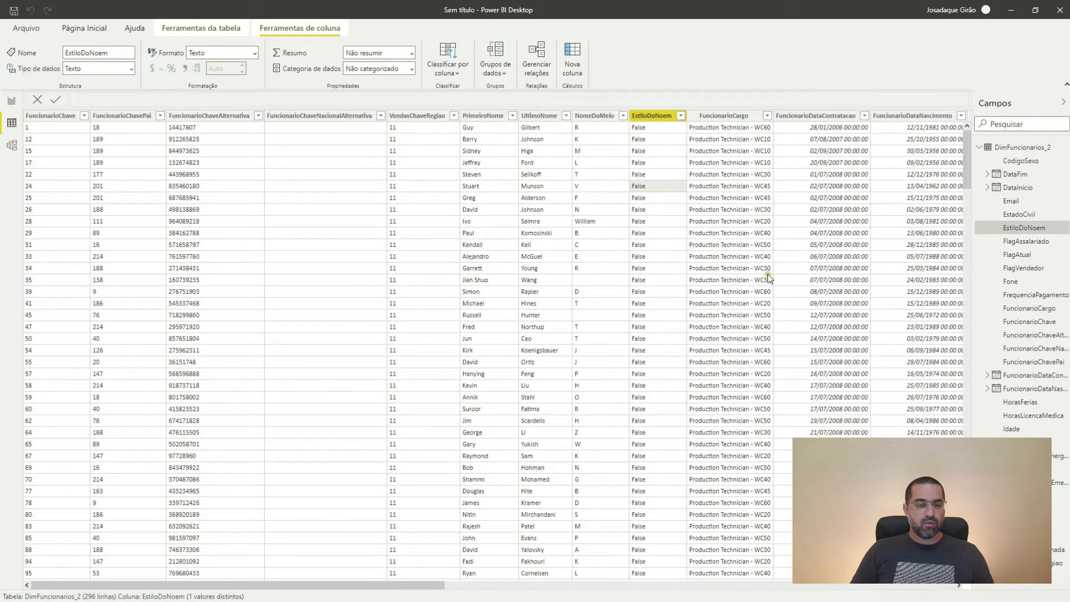
pyautogui.press('Right')
pyautogui.press('Right')
pyautogui.press('Right')
pyautogui.press('Right')
pyautogui.press('Right')
pyautogui.press('Right')
pyautogui.press('Right')
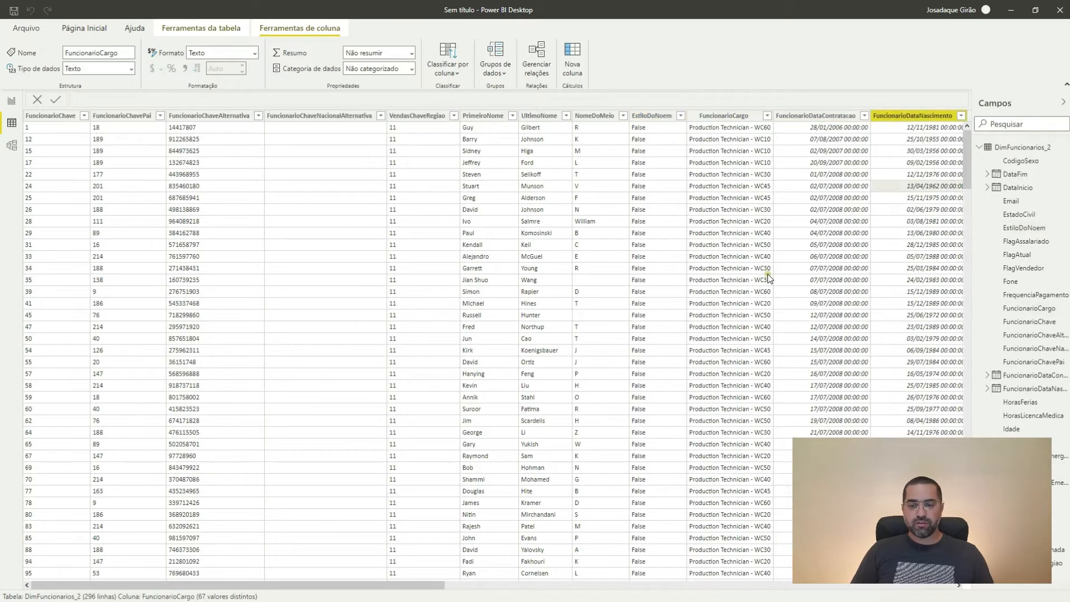
pyautogui.press('Right')
pyautogui.press('Right')
pyautogui.press('Right')
pyautogui.press('Right')
pyautogui.press('Right')
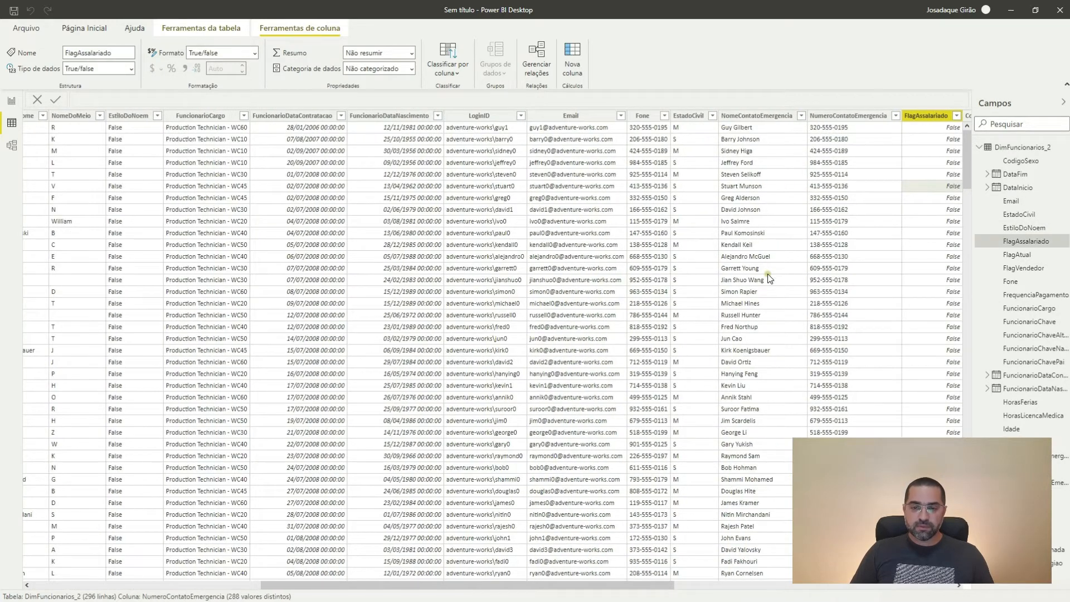
pyautogui.press('Right')
pyautogui.press('Right')
pyautogui.press('Right')
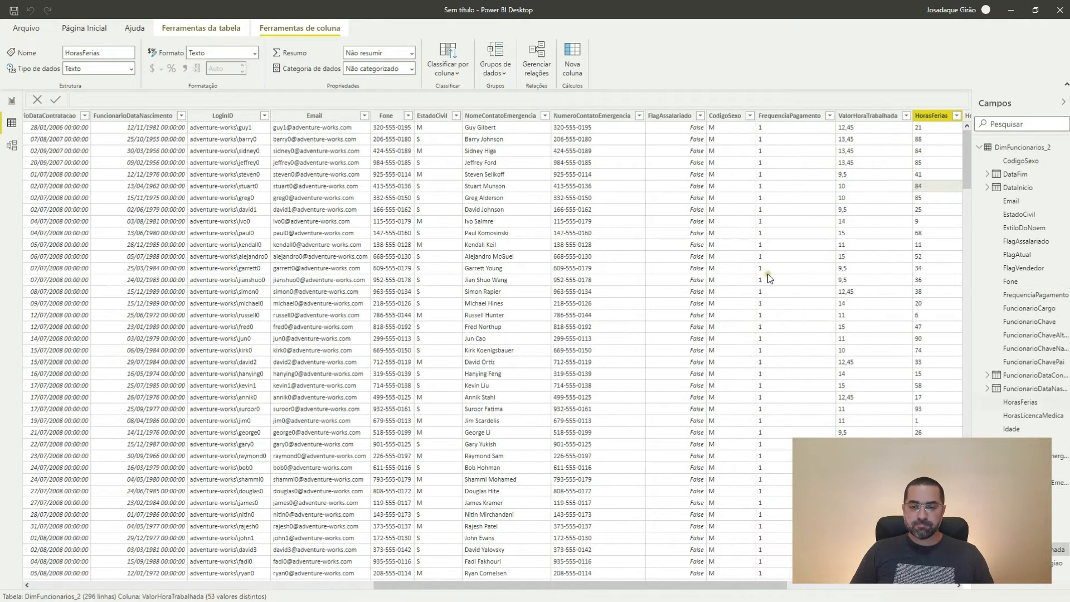
pyautogui.press('Right')
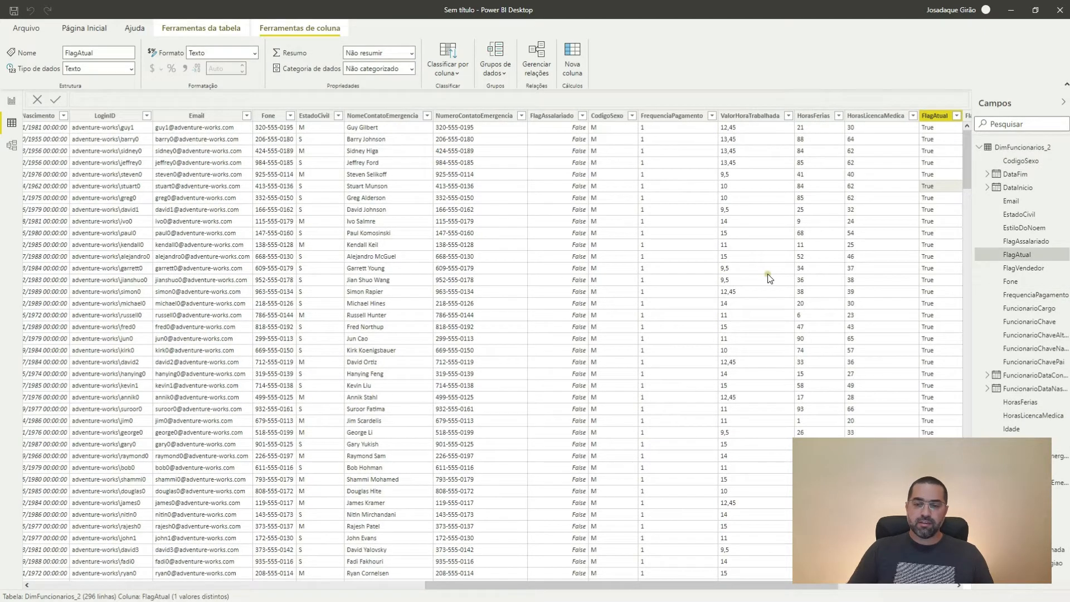
# Inspect the ValorHoraTrabalhada, FrequenciaPagamento, HorasFerias and HorasLicencaMedica columns of DimFuncionarios_2 in the data view.
pyautogui.click(749, 115)
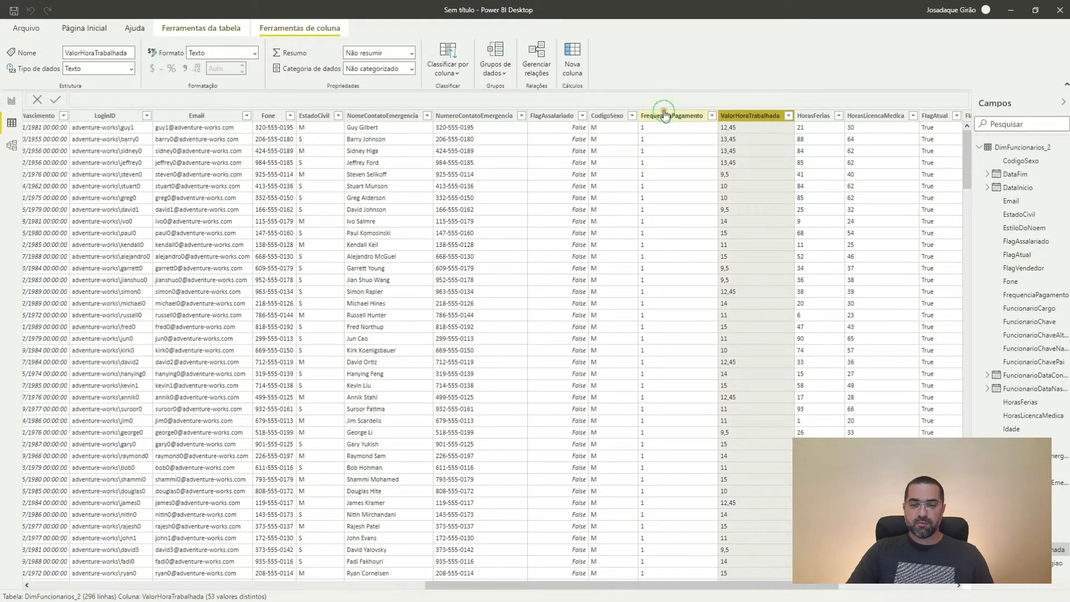
pyautogui.click(665, 117)
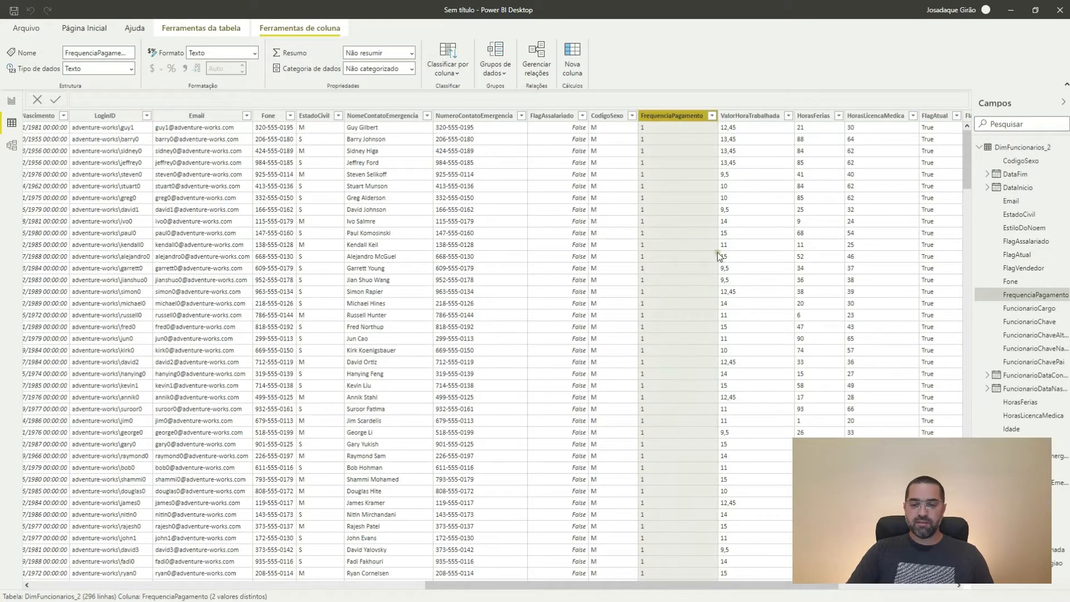
pyautogui.click(743, 209)
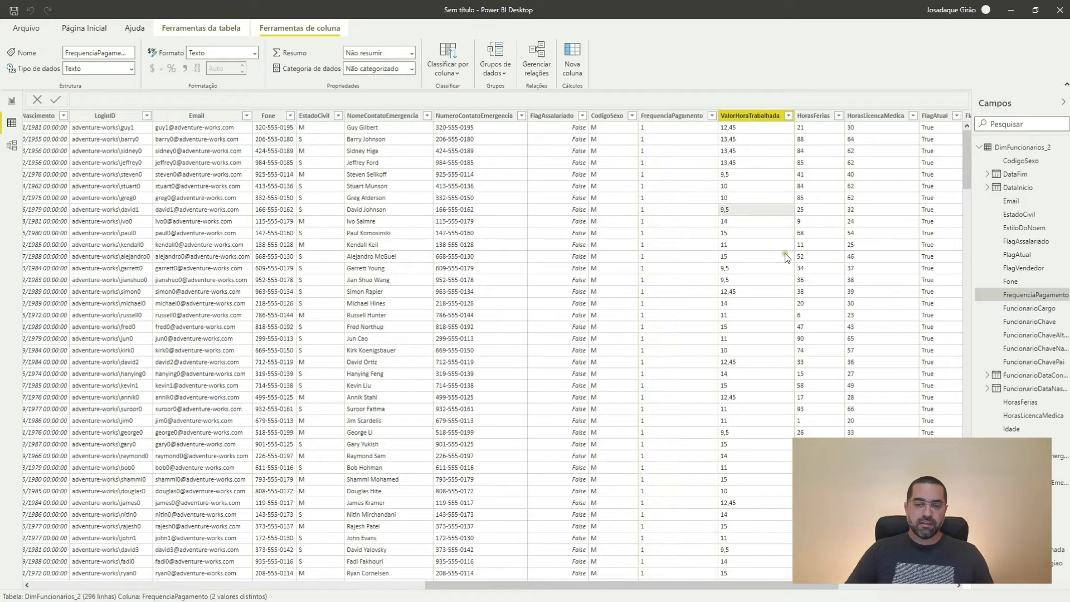
pyautogui.press('Right')
pyautogui.press('Right')
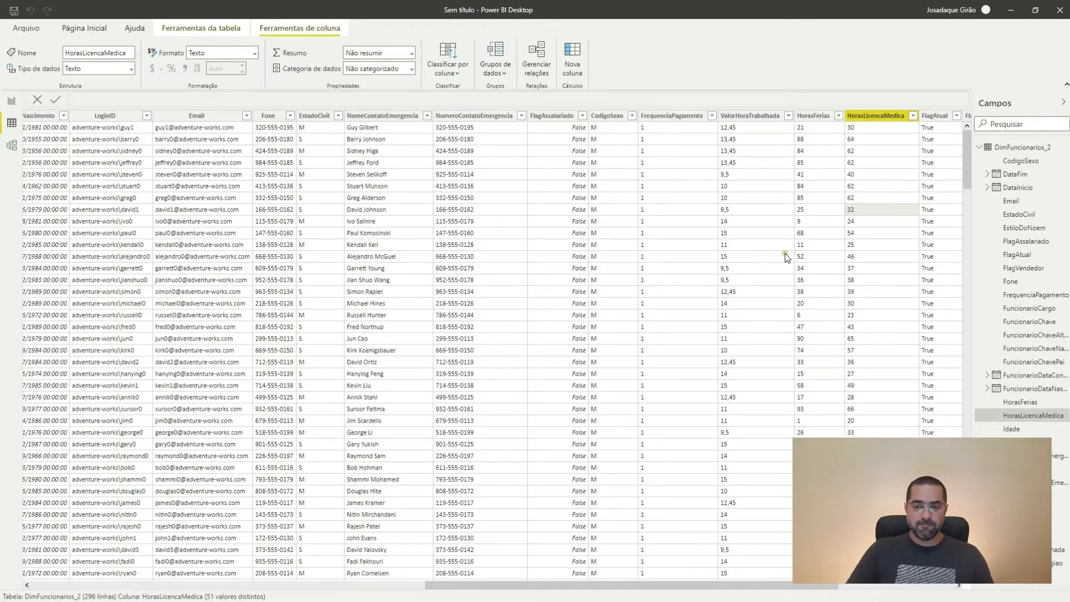
pyautogui.click(747, 120)
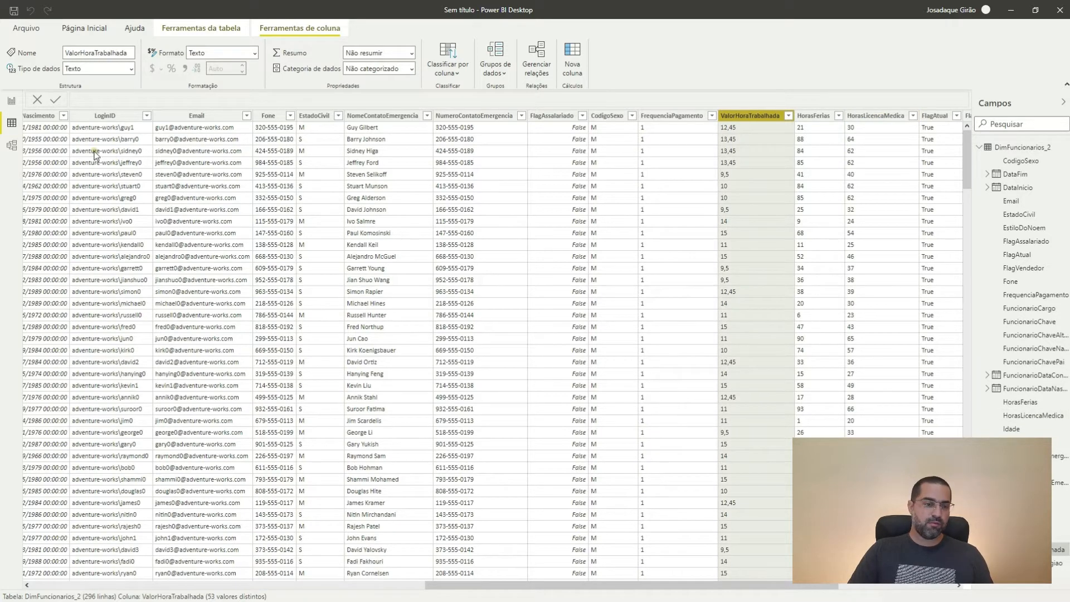
# Return to the report view and look over the fields of DimFuncionarios_2, leaving the table collapsed.
pyautogui.click(14, 105)
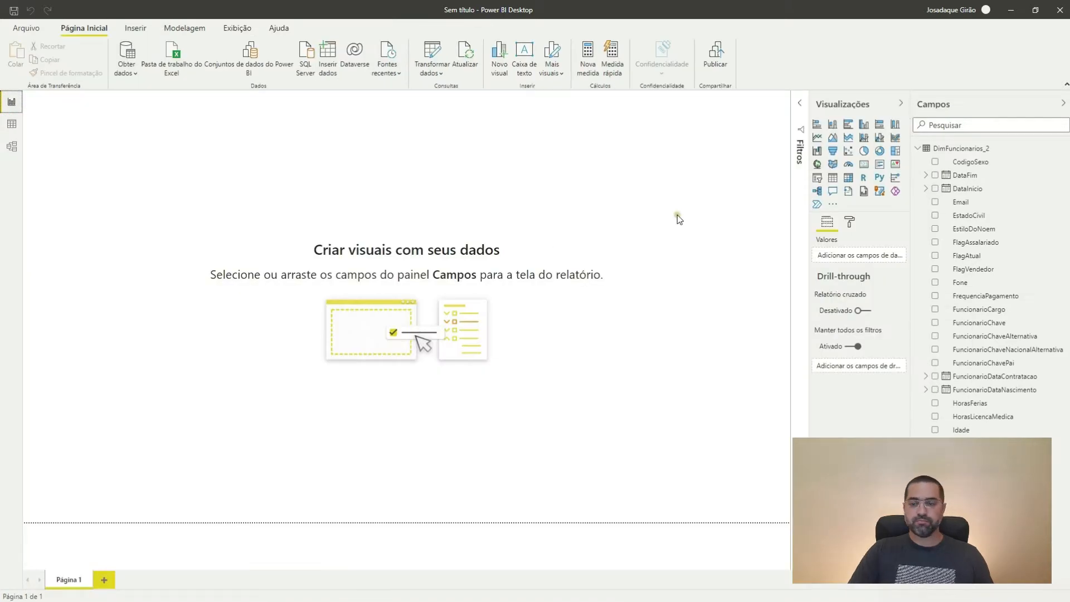
pyautogui.click(917, 148)
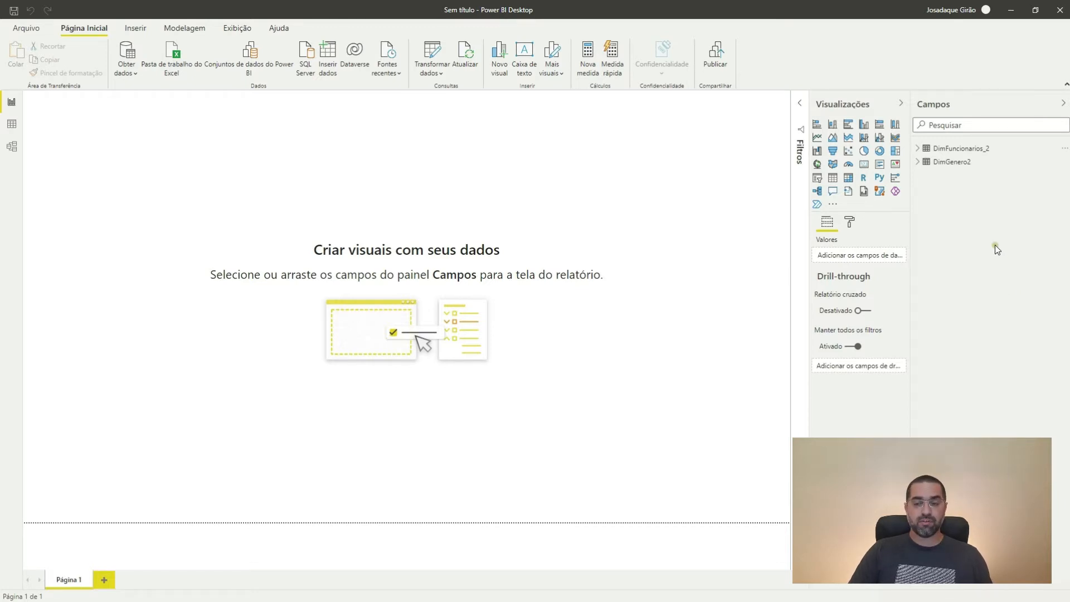
pyautogui.click(918, 150)
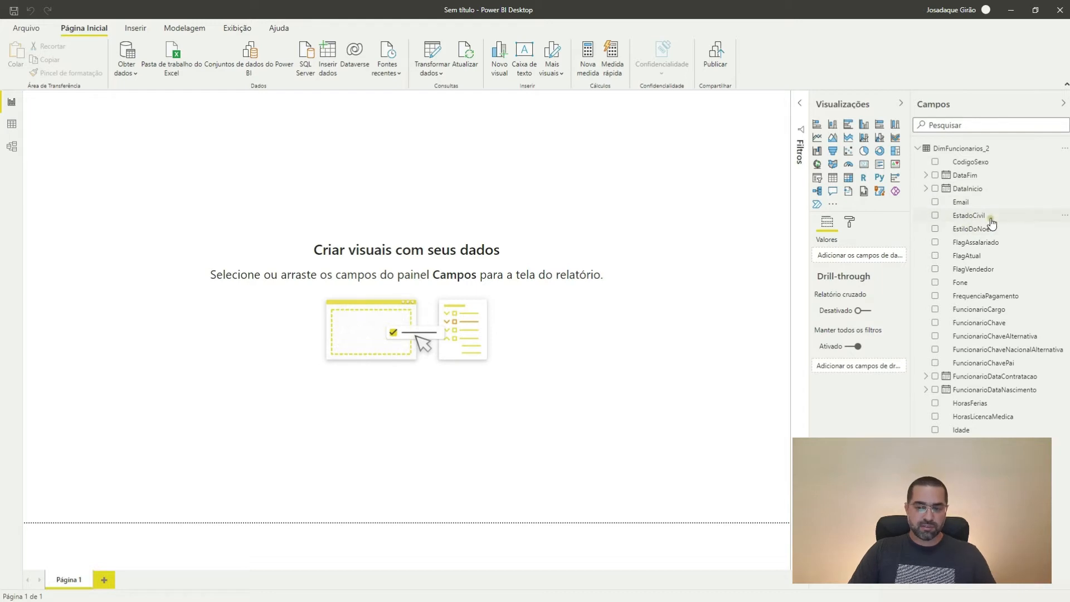
pyautogui.click(917, 148)
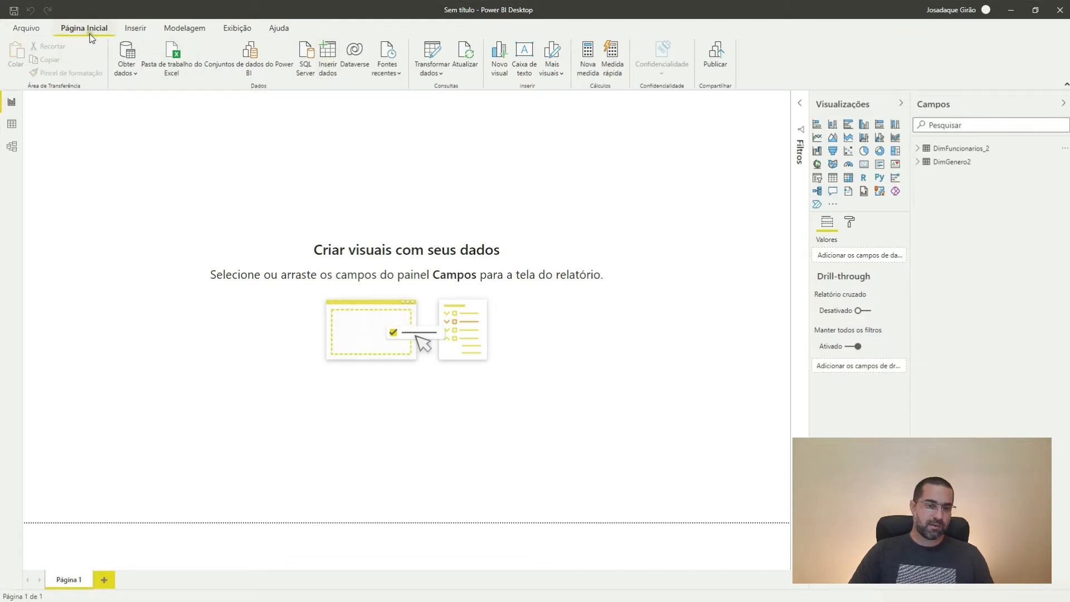
pyautogui.click(327, 56)
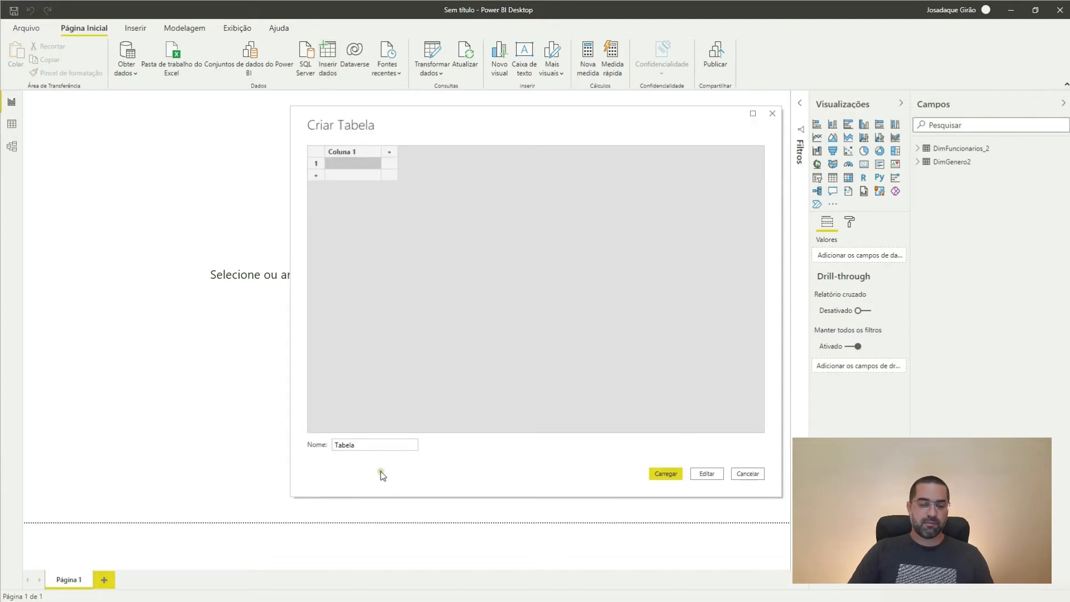
pyautogui.doubleClick(372, 444)
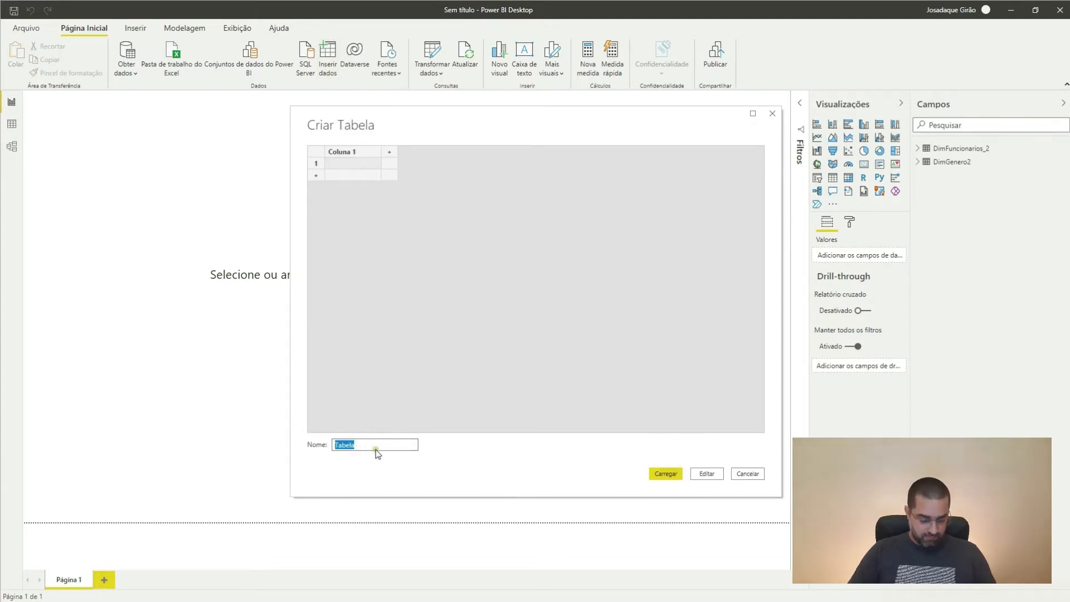
pyautogui.write('@Medidas')
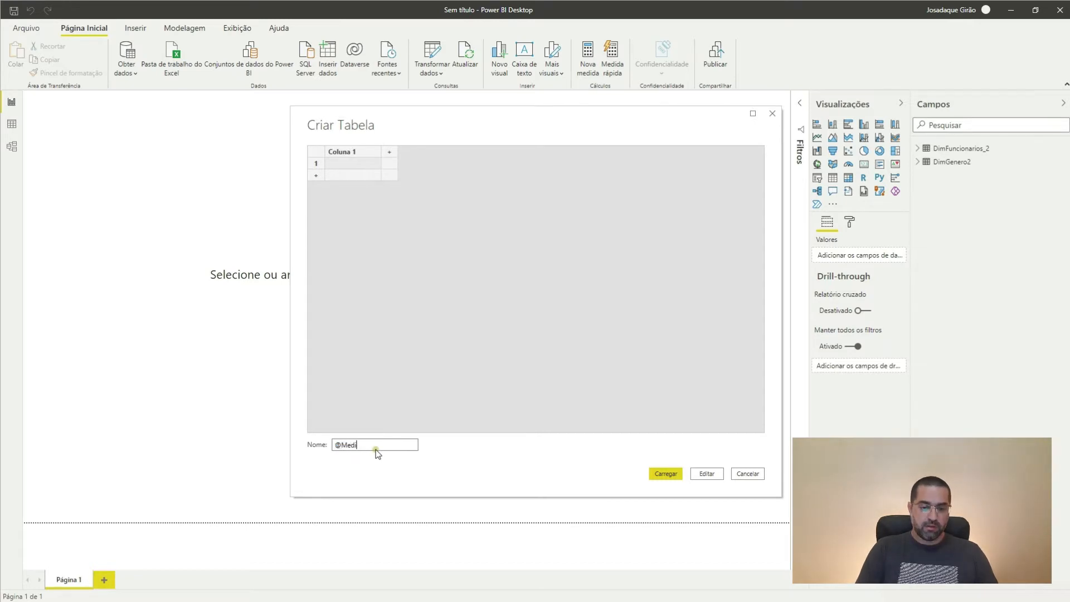
pyautogui.click(667, 474)
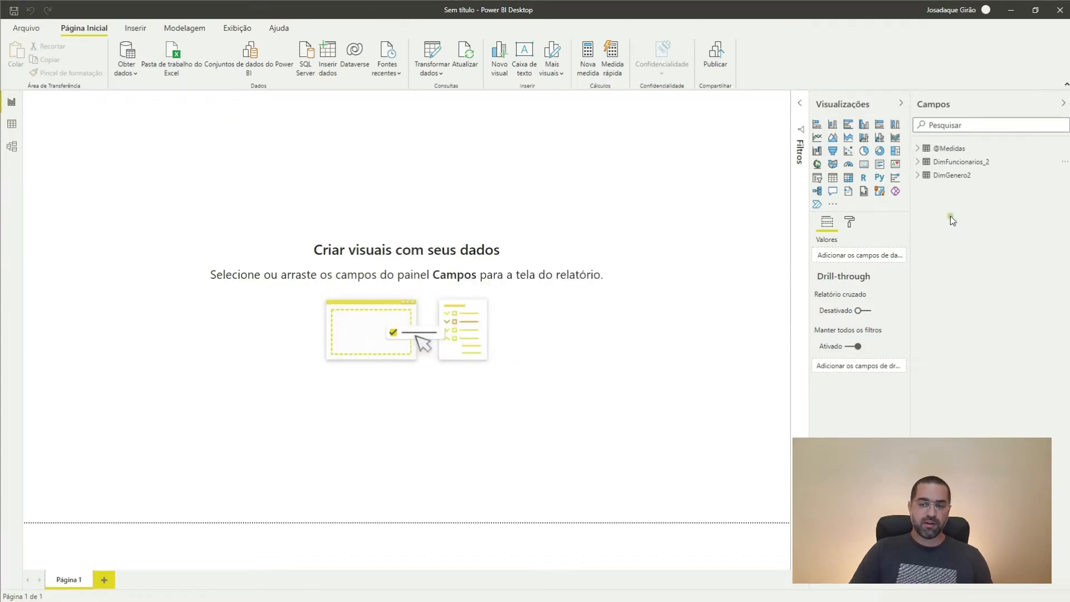
pyautogui.click(922, 149)
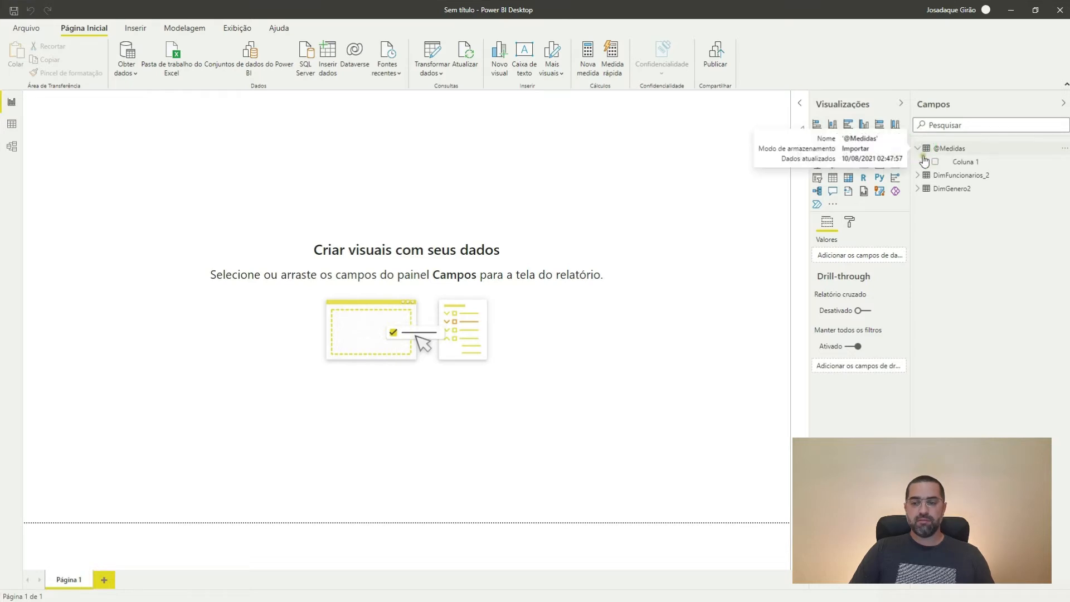
pyautogui.rightClick(958, 167)
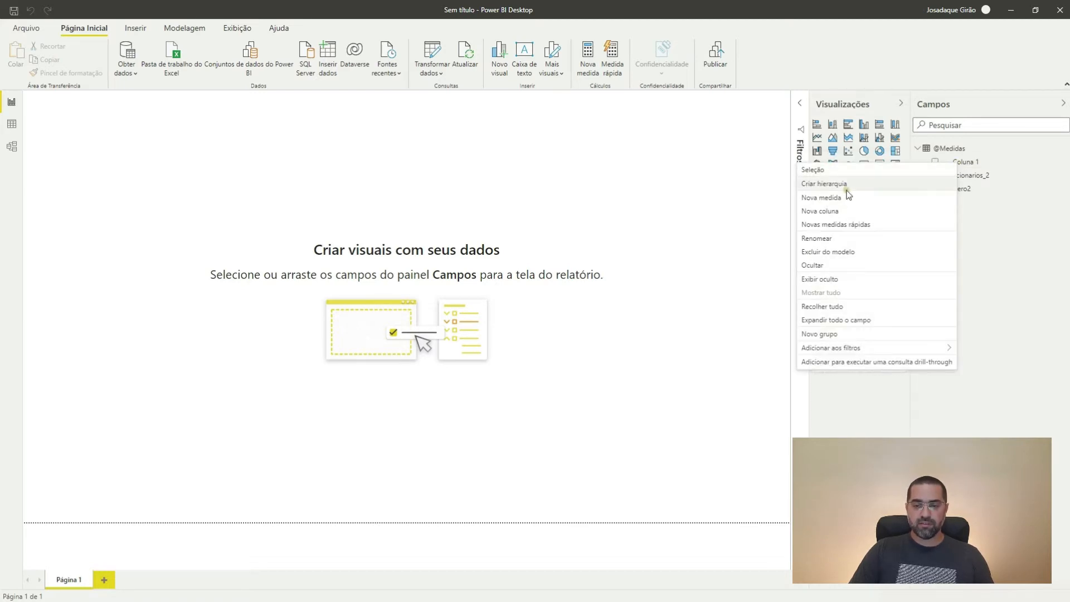
pyautogui.click(988, 243)
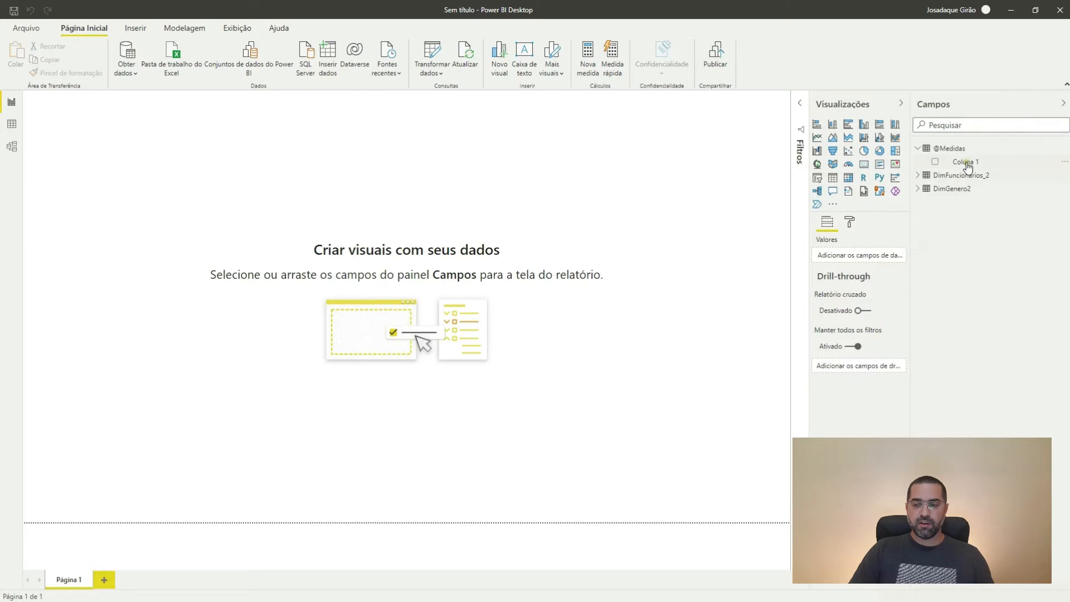
pyautogui.rightClick(967, 163)
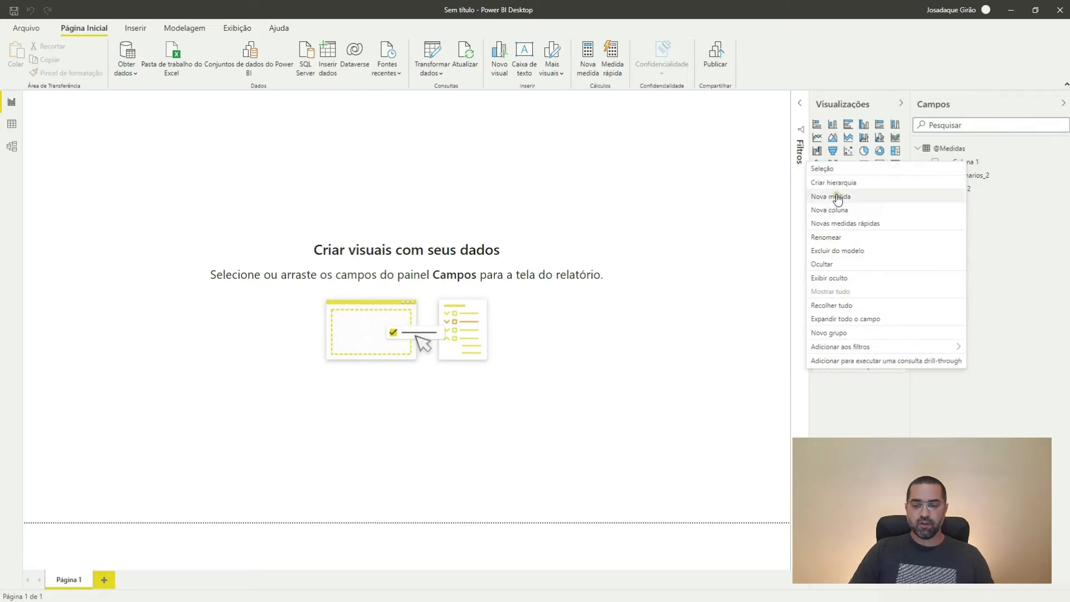
pyautogui.click(831, 210)
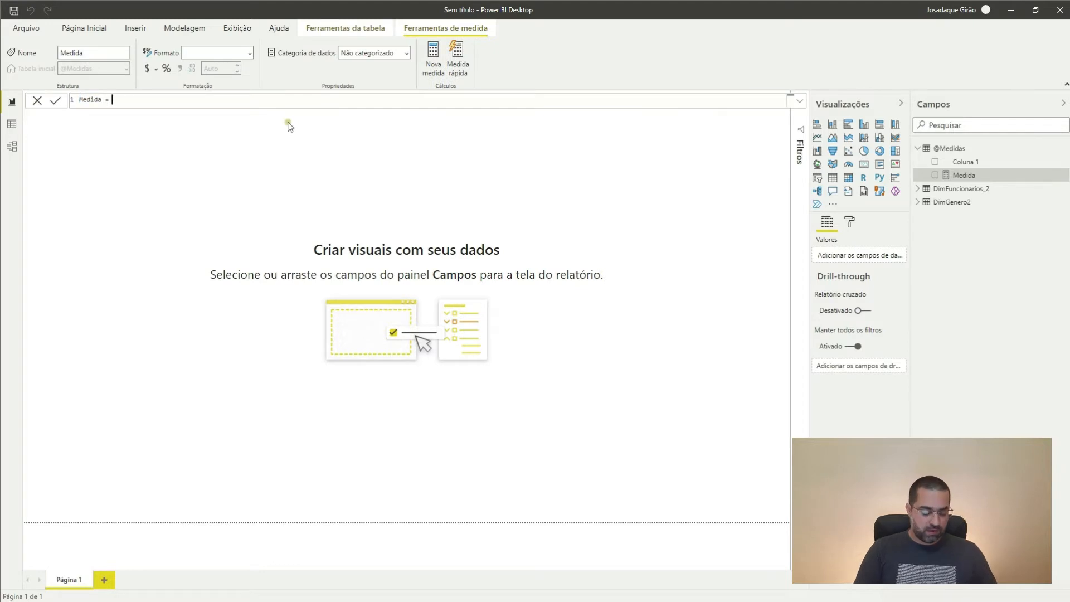
# Define the new measure as a CALCULATE of the SUM of DimFuncionarios_2[ValorHoraTrabalhada] multiplied by 220.
pyautogui.write('cal')
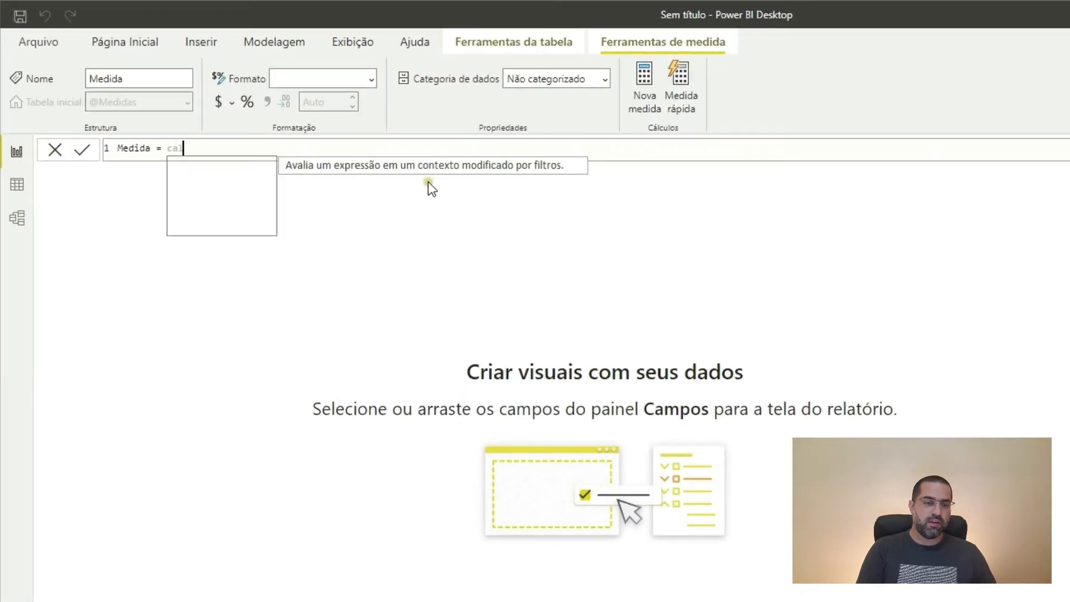
pyautogui.press('Tab')
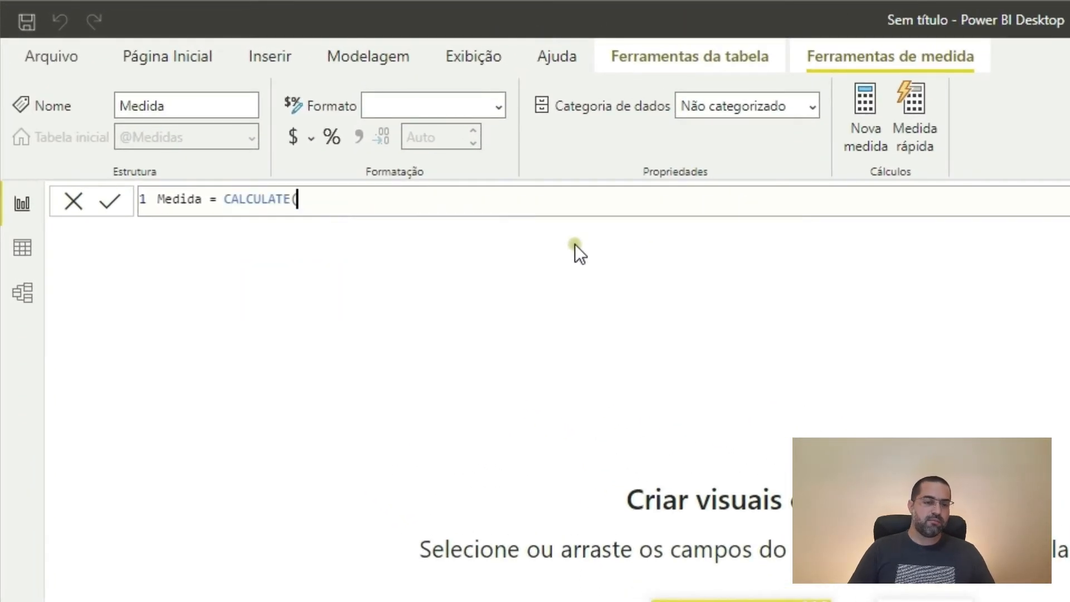
pyautogui.write('SUM(')
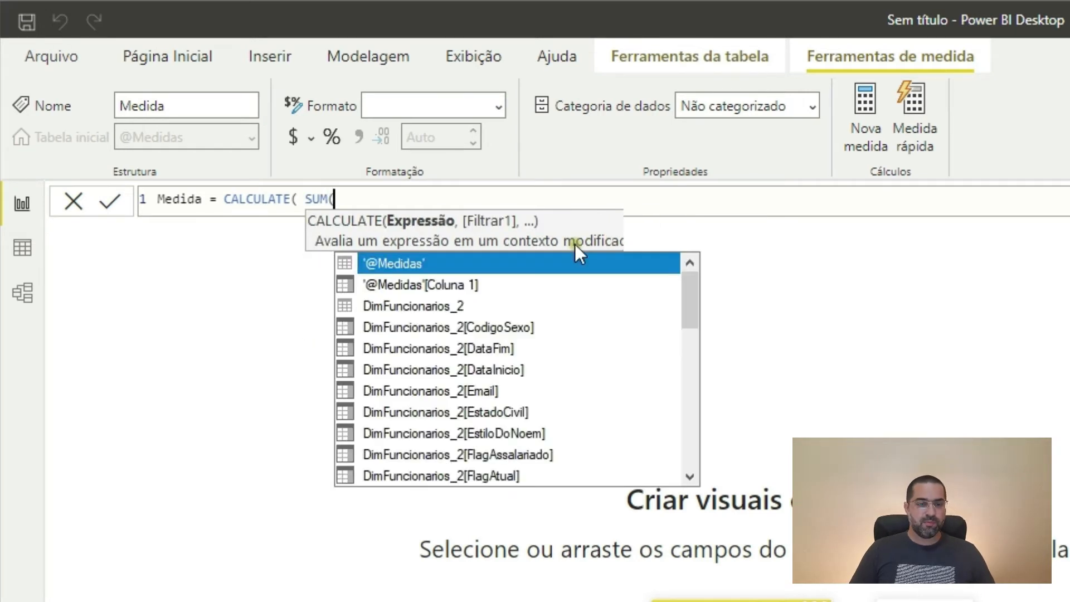
pyautogui.press('Escape')
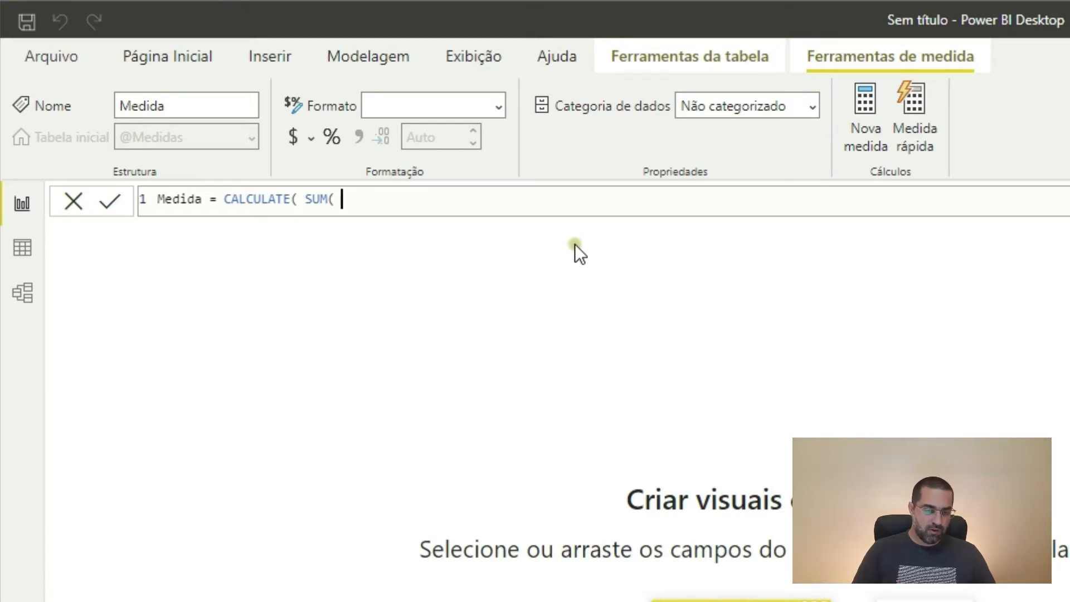
pyautogui.write('valo')
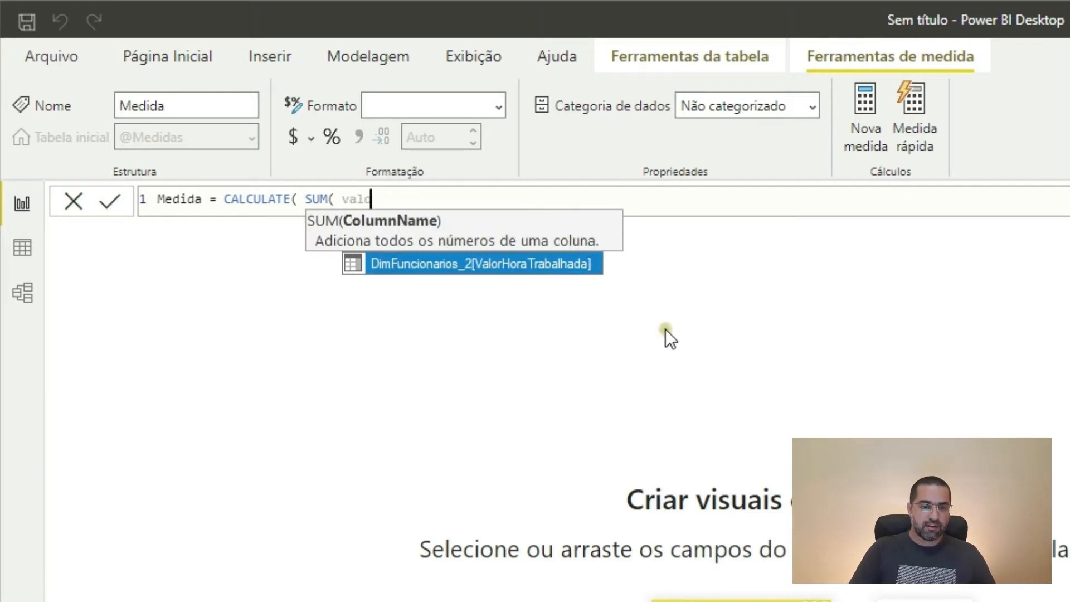
pyautogui.press('Tab')
pyautogui.write(') *')
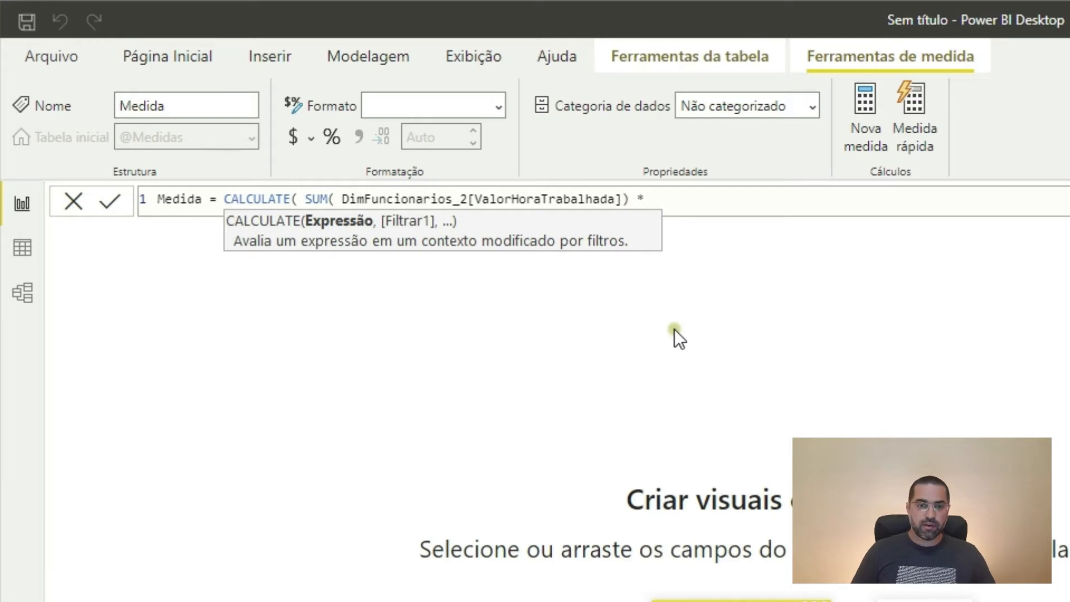
pyautogui.write(' 200')
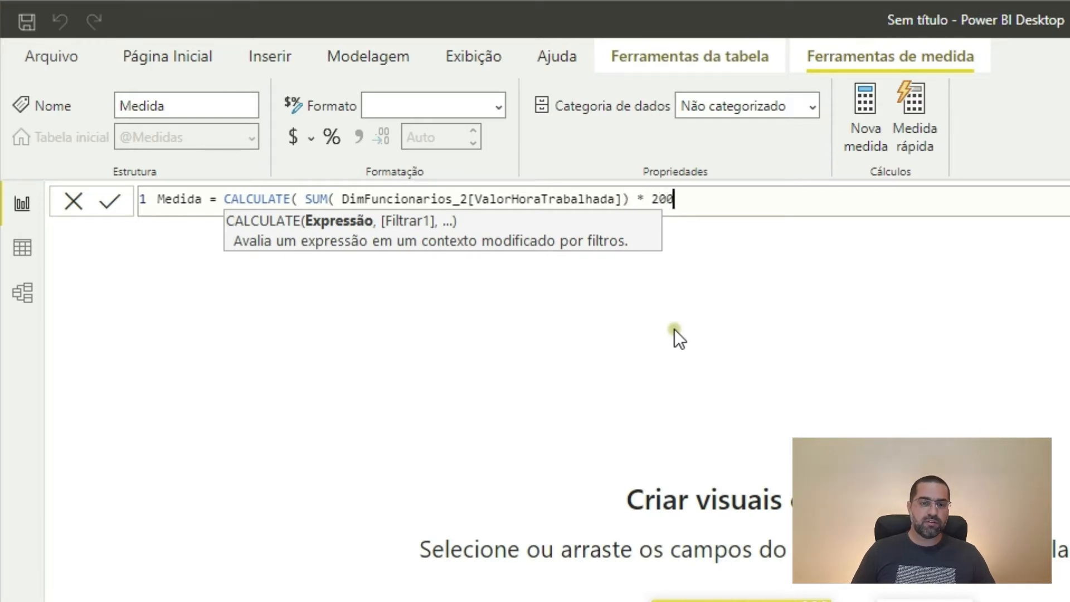
pyautogui.press('BackSpace')
pyautogui.press('BackSpace')
pyautogui.write('20')
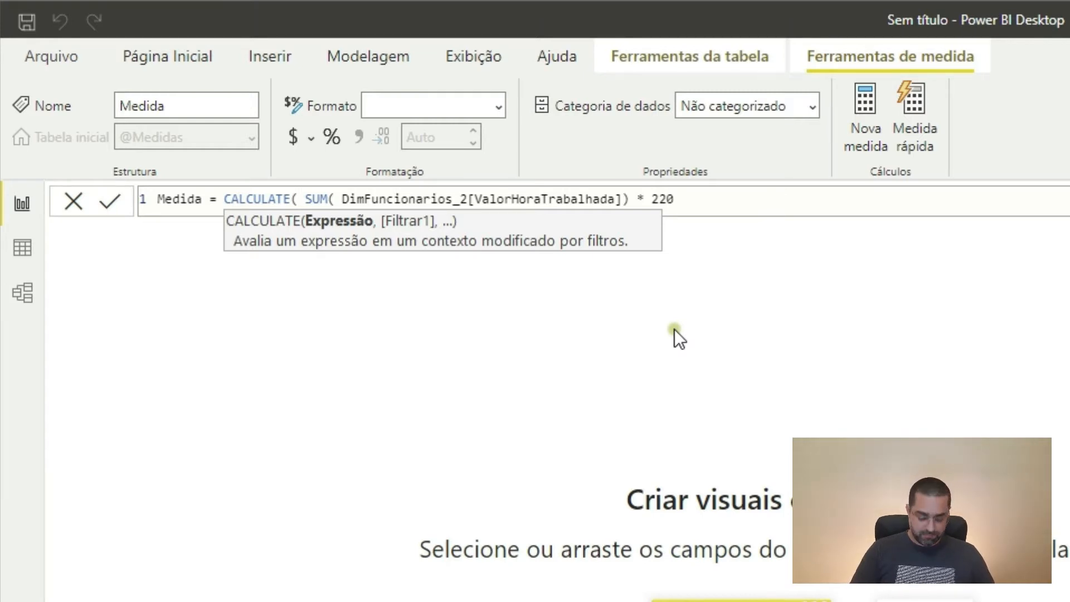
# Add the filter DimFuncionarios_2[DataFim] = BLANK() to the CALCULATE expression and close the formula.
pyautogui.write('.')
pyautogui.press('BackSpace')
pyautogui.write(',')
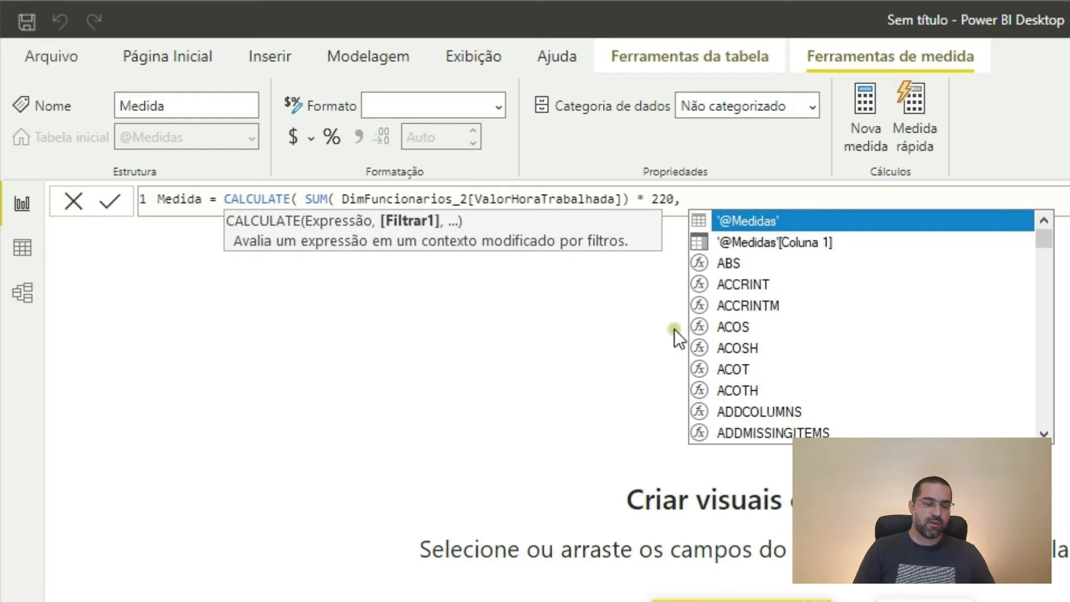
pyautogui.press('Escape')
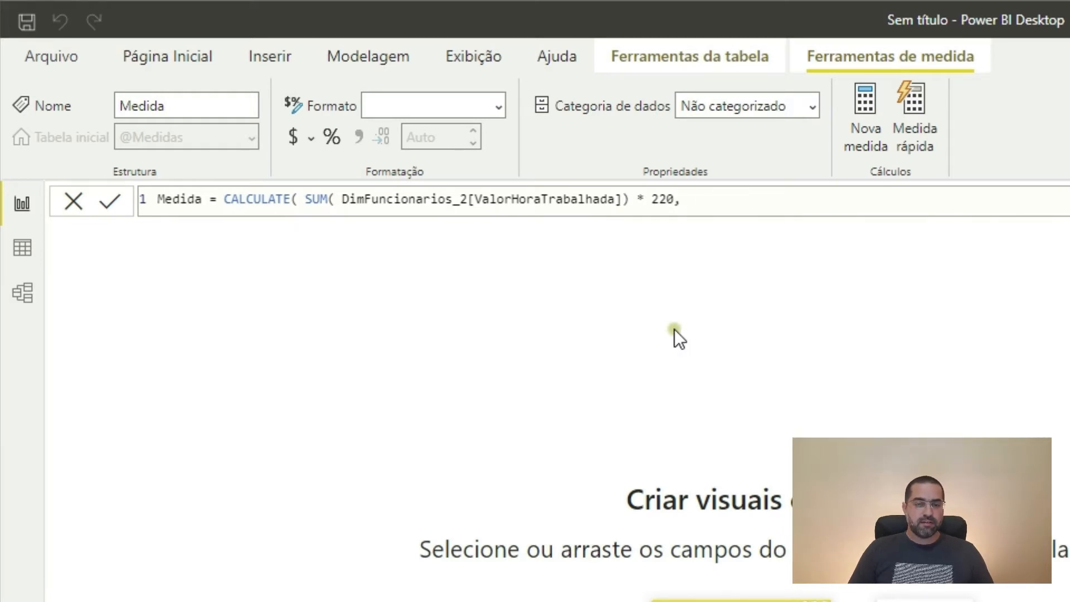
pyautogui.press('BackSpace')
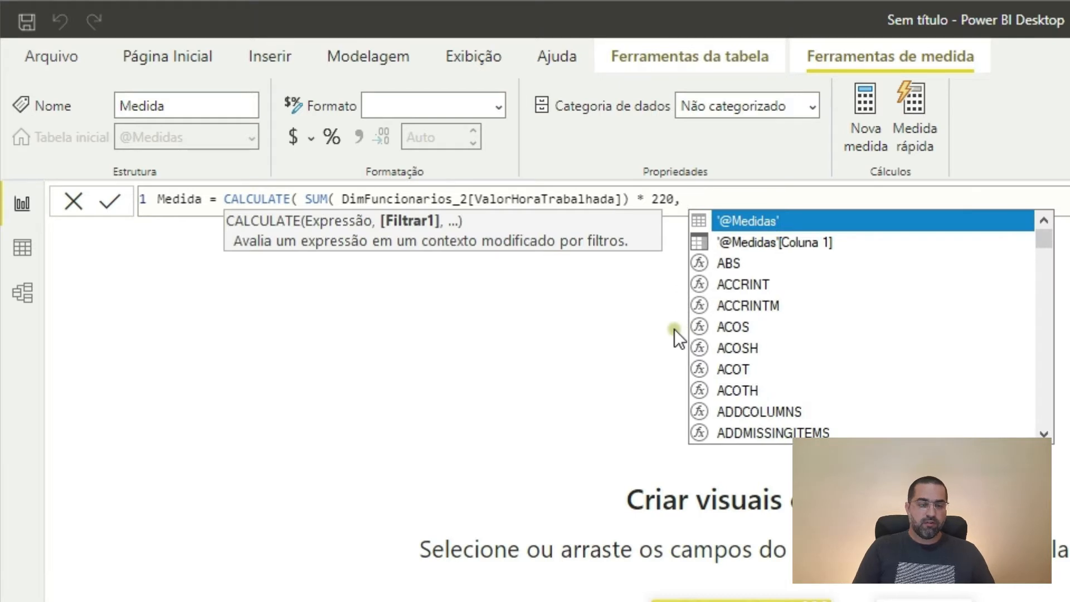
pyautogui.write('data')
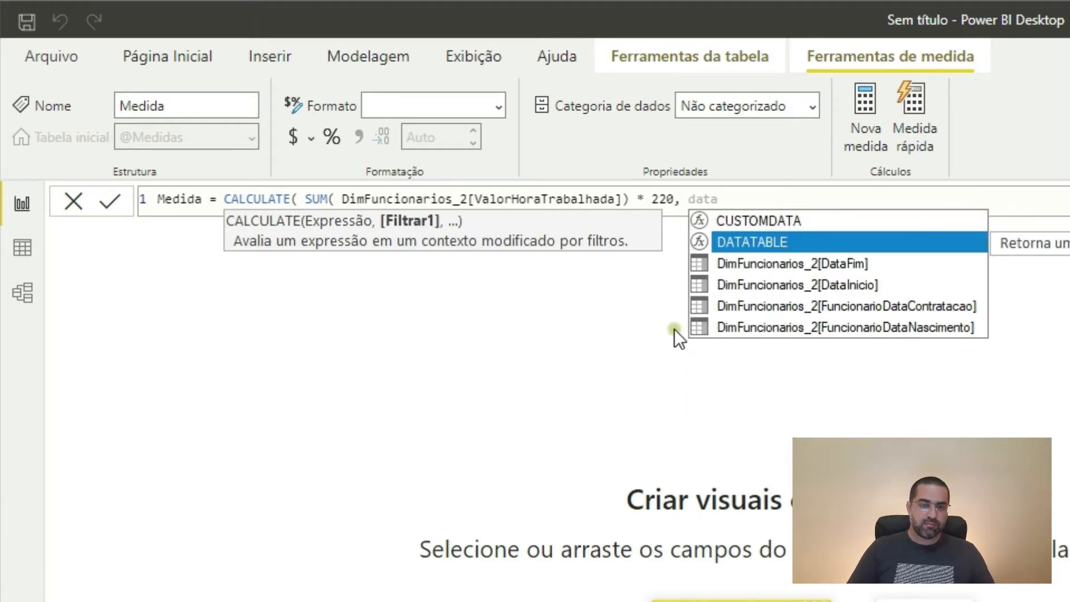
pyautogui.press('Down')
pyautogui.press('Down')
pyautogui.press('Up')
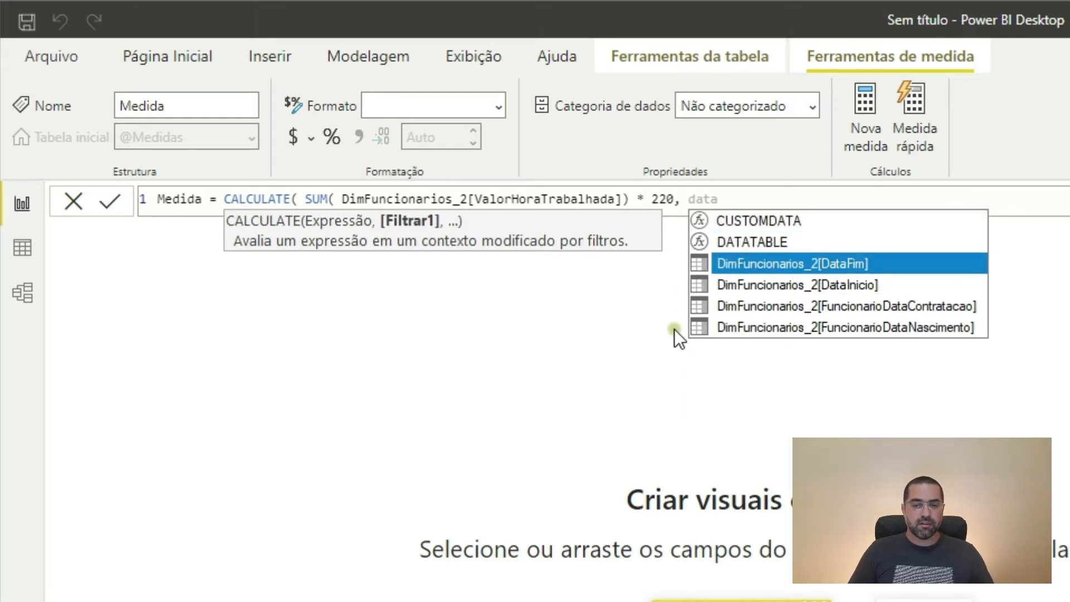
pyautogui.press('Tab')
pyautogui.write('= ')
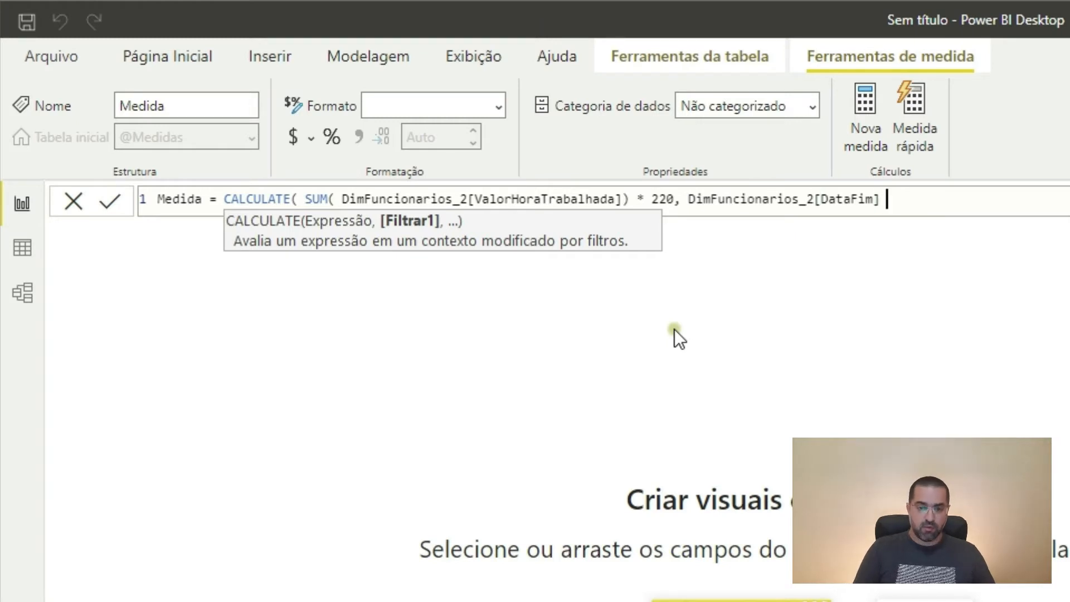
pyautogui.write('blan')
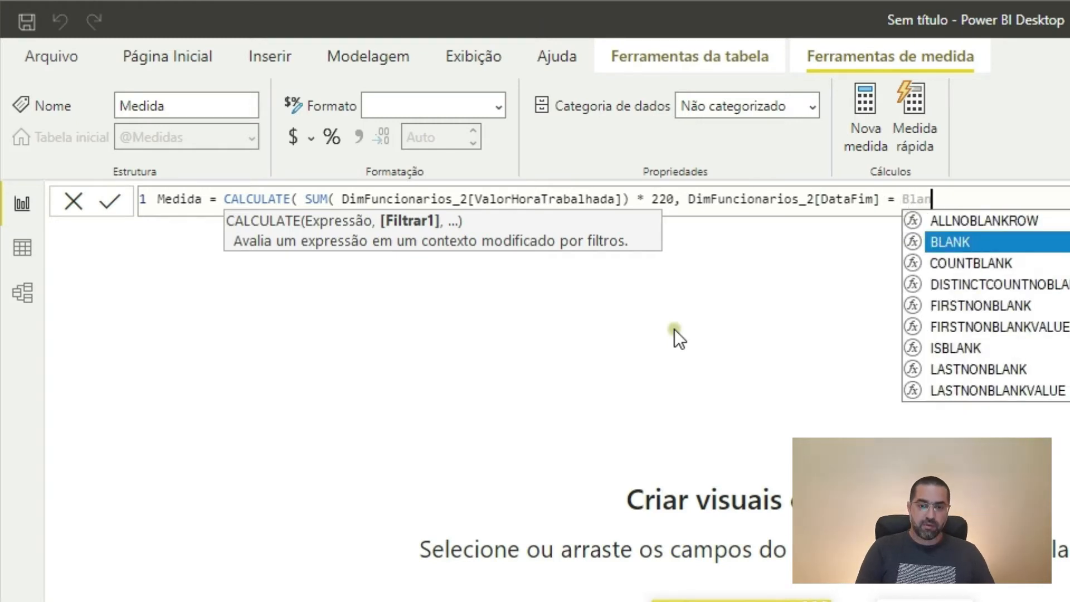
pyautogui.press('Tab')
pyautogui.write(')')
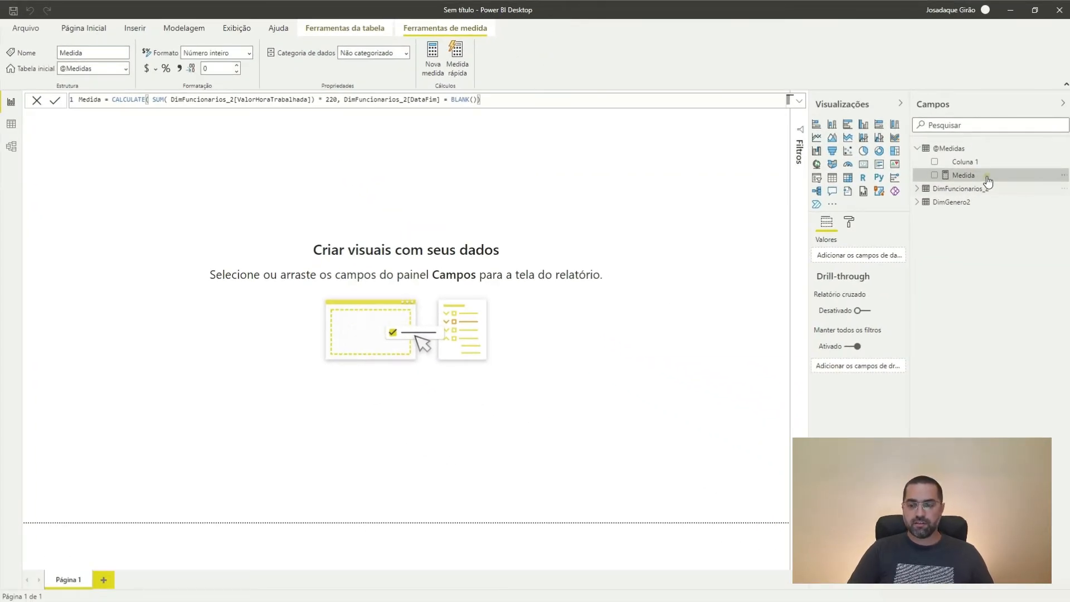
# Rename the measure as SalarioMensal in its formula.
pyautogui.doubleClick(93, 100)
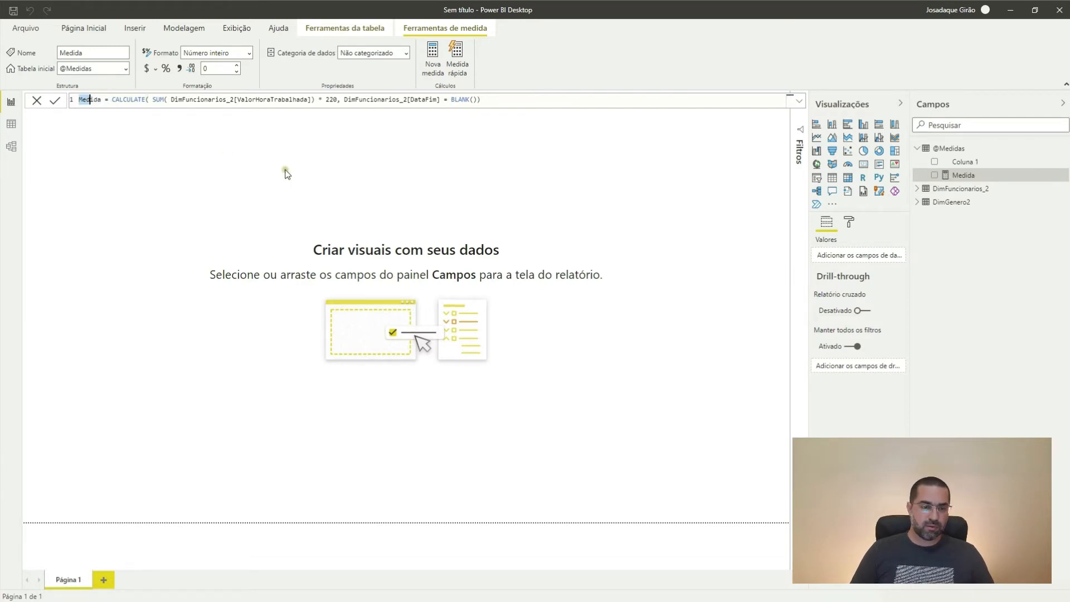
pyautogui.write('Salario ')
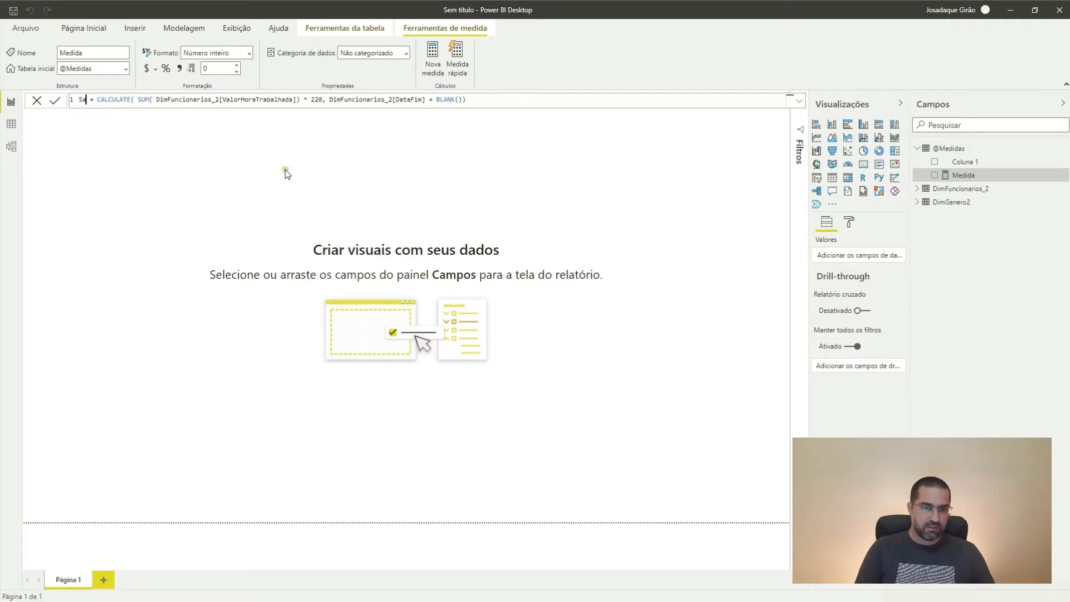
pyautogui.write('Mensal')
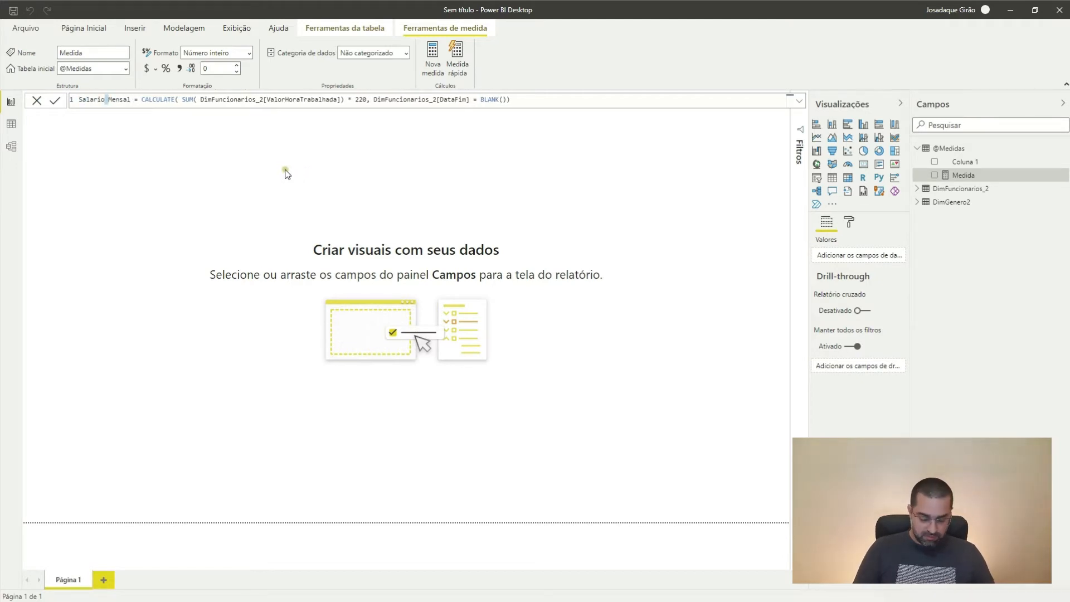
pyautogui.press('Right')
pyautogui.press('Right')
pyautogui.press('Right')
pyautogui.press('Right')
pyautogui.press('Right')
pyautogui.press('Right')
pyautogui.press('Right')
pyautogui.press('Right')
pyautogui.press('Right')
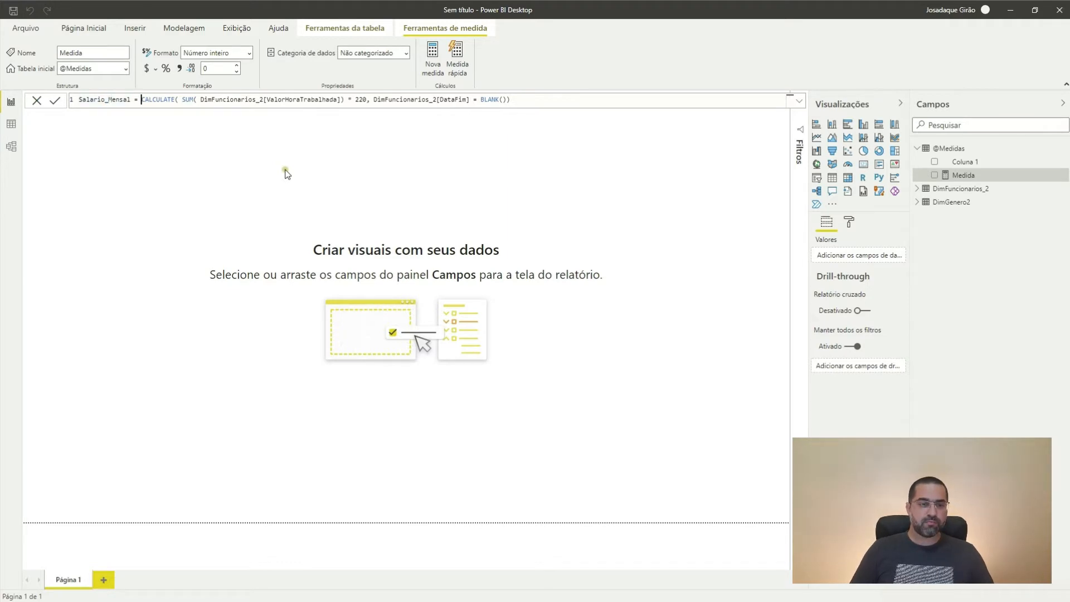
pyautogui.press('BackSpace')
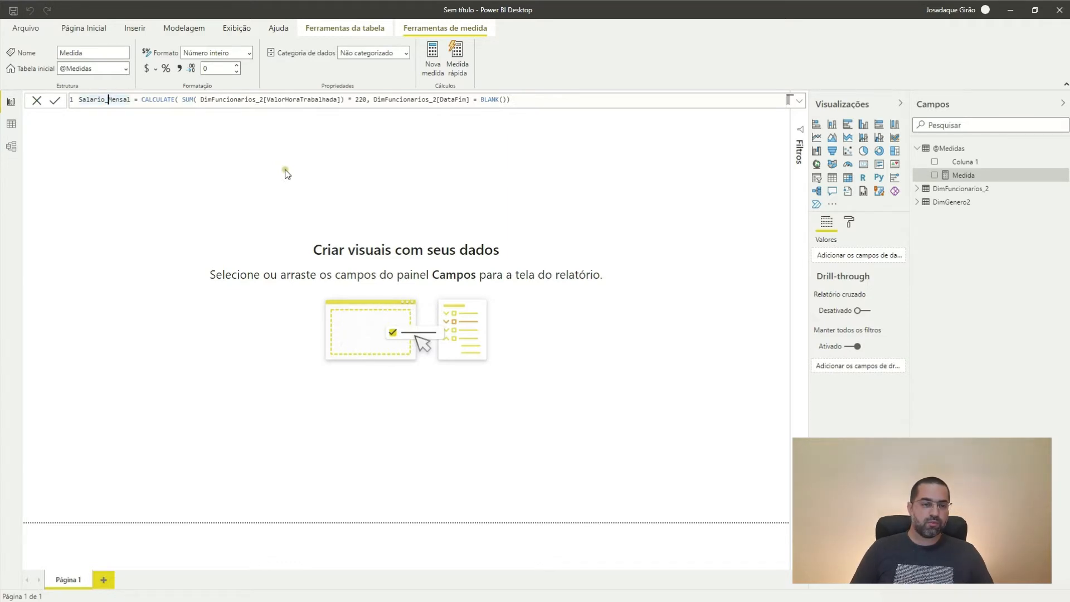
# Move the DataFim filter of the SalarioMensal formula onto its own line, indented beneath CALCULATE.
pyautogui.press('Right')
pyautogui.press('Right')
pyautogui.press('Right')
pyautogui.press('Right')
pyautogui.press('Right')
pyautogui.press('Right')
pyautogui.press('Right')
pyautogui.press('Right')
pyautogui.press('Right')
pyautogui.press('Right')
pyautogui.press('Right')
pyautogui.press('Right')
pyautogui.press('Right')
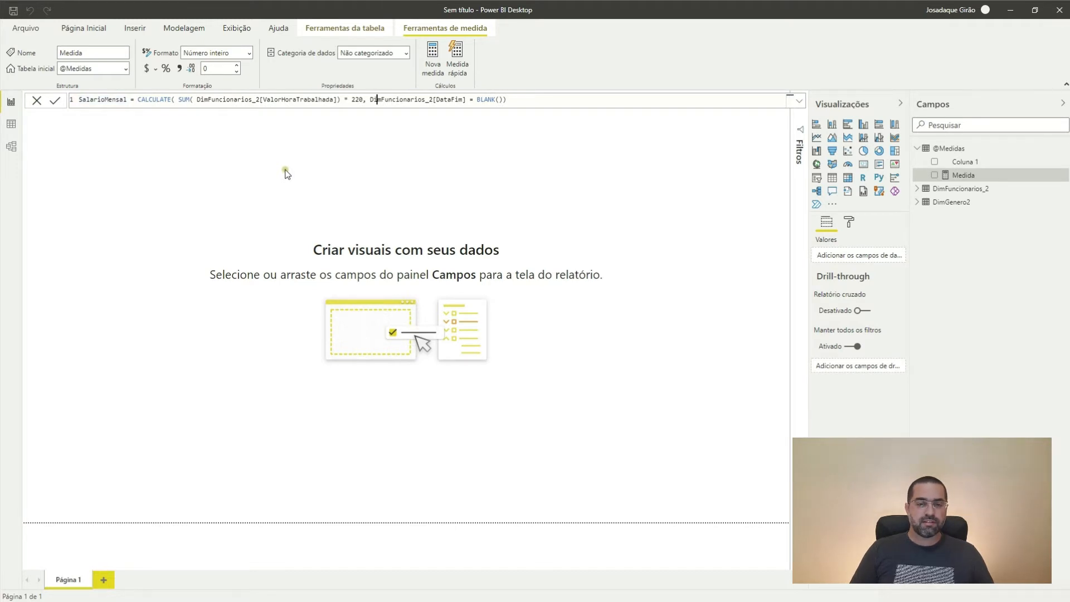
pyautogui.hotkey('shift', 'Return')
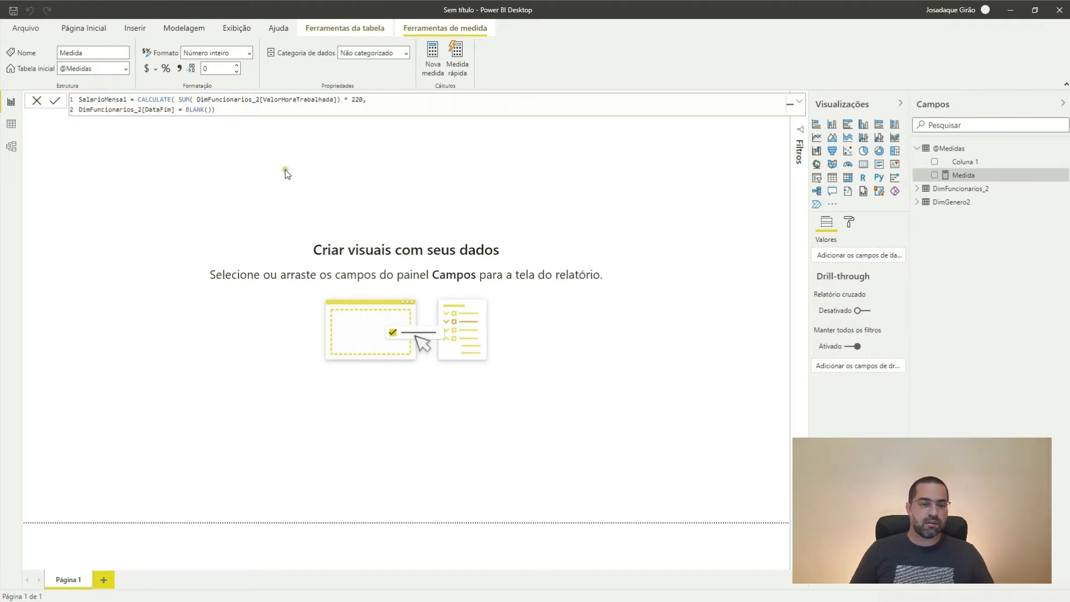
pyautogui.press('Tab')
pyautogui.press('Tab')
pyautogui.press('Tab')
pyautogui.press('Tab')
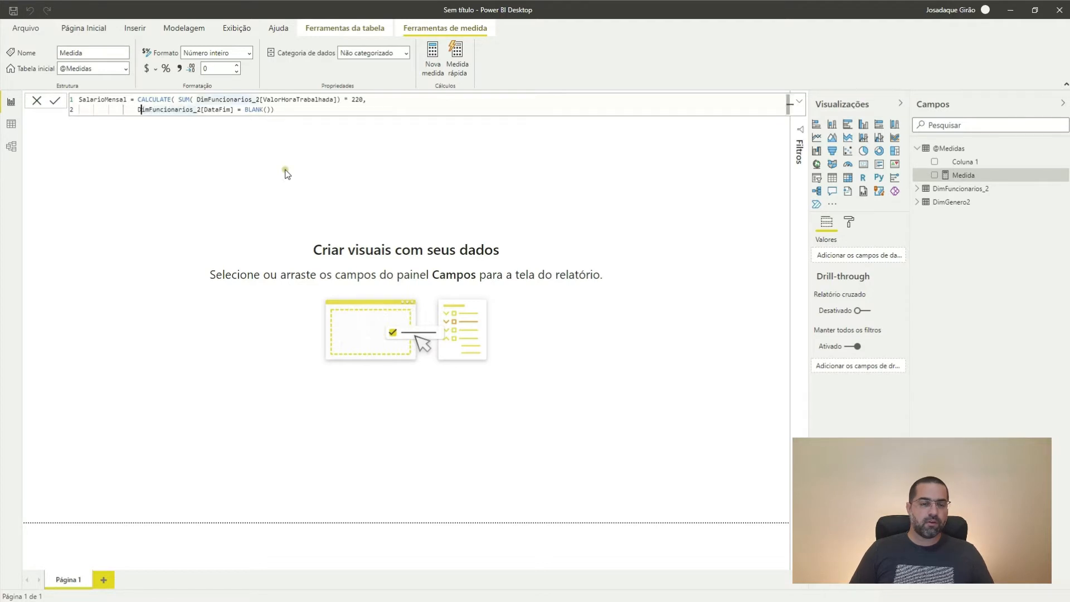
# Put BLANK() and the closing parenthesis of the SalarioMensal formula on separate lines and save the measure.
pyautogui.press('Right')
pyautogui.press('Right')
pyautogui.press('Right')
pyautogui.press('Right')
pyautogui.press('Right')
pyautogui.press('Right')
pyautogui.press('Right')
pyautogui.press('Right')
pyautogui.press('Right')
pyautogui.press('Right')
pyautogui.press('Right')
pyautogui.press('Right')
pyautogui.press('Right')
pyautogui.press('Right')
pyautogui.press('Right')
pyautogui.hotkey('shift', 'Return')
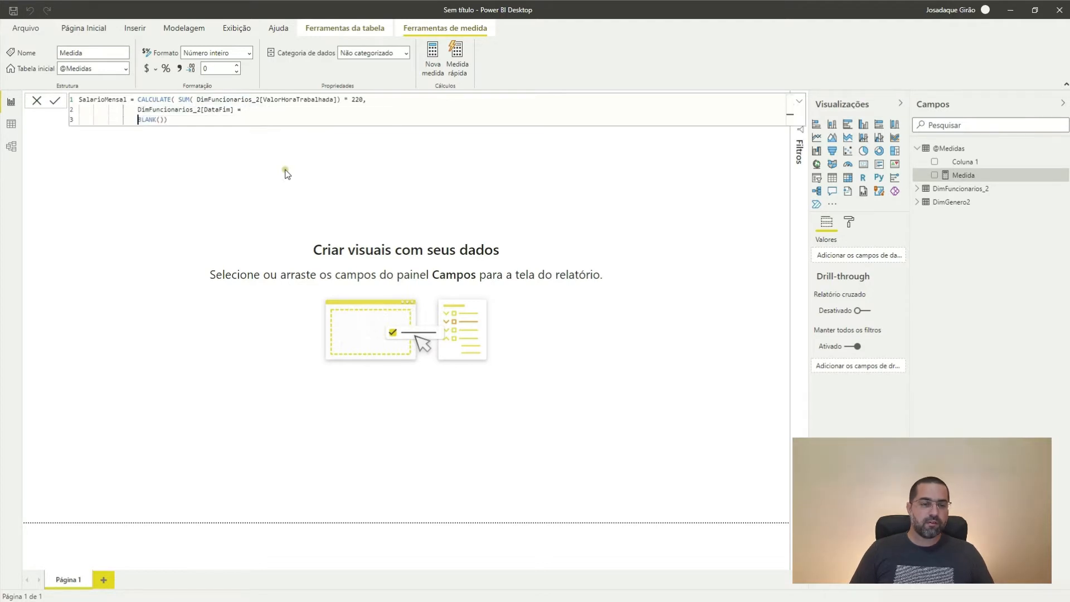
pyautogui.press('End')
pyautogui.hotkey('shift', 'Return')
pyautogui.hotkey('shift', 'Return')
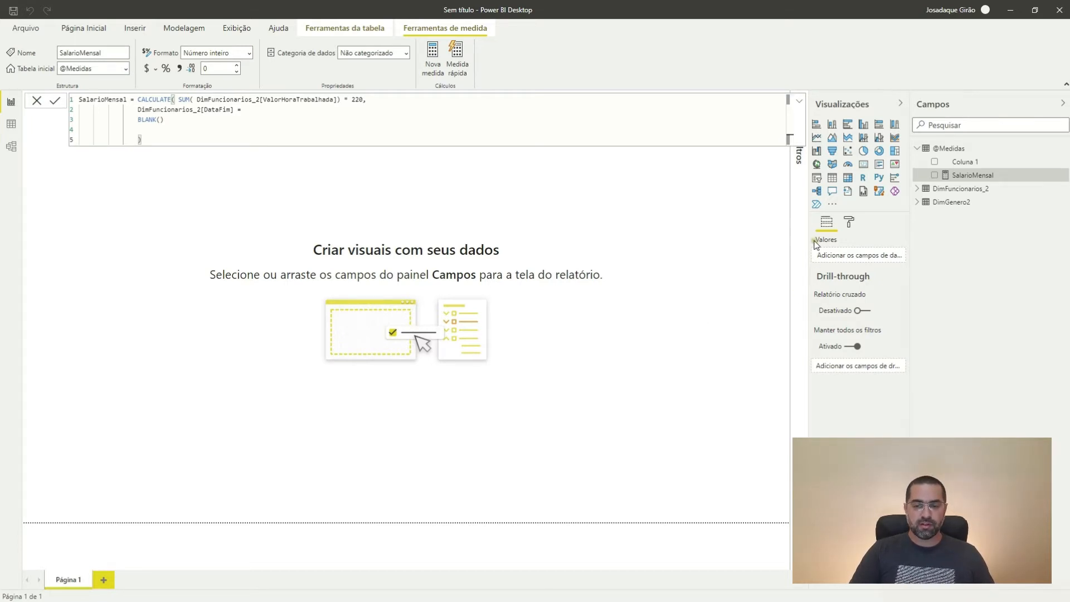
# Insert a table visual, place it nearer the middle of the page, and add the Setor field from DimFuncionarios_2.
pyautogui.click(832, 179)
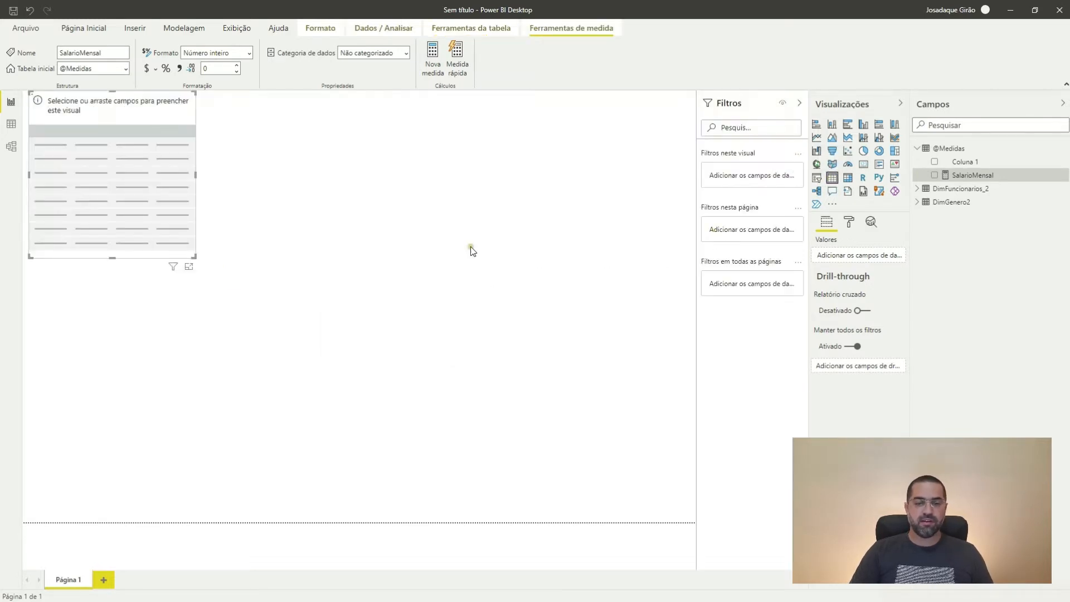
pyautogui.click(536, 262)
pyautogui.moveTo(88, 158); pyautogui.dragTo(262, 289)
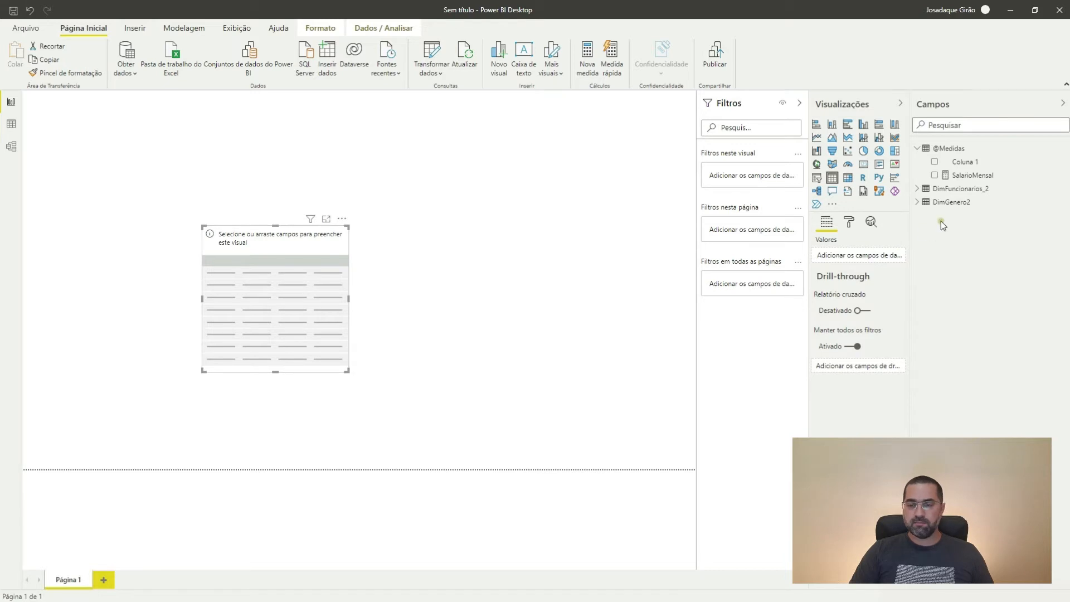
pyautogui.click(918, 191)
pyautogui.scroll(-5, 970, 307)
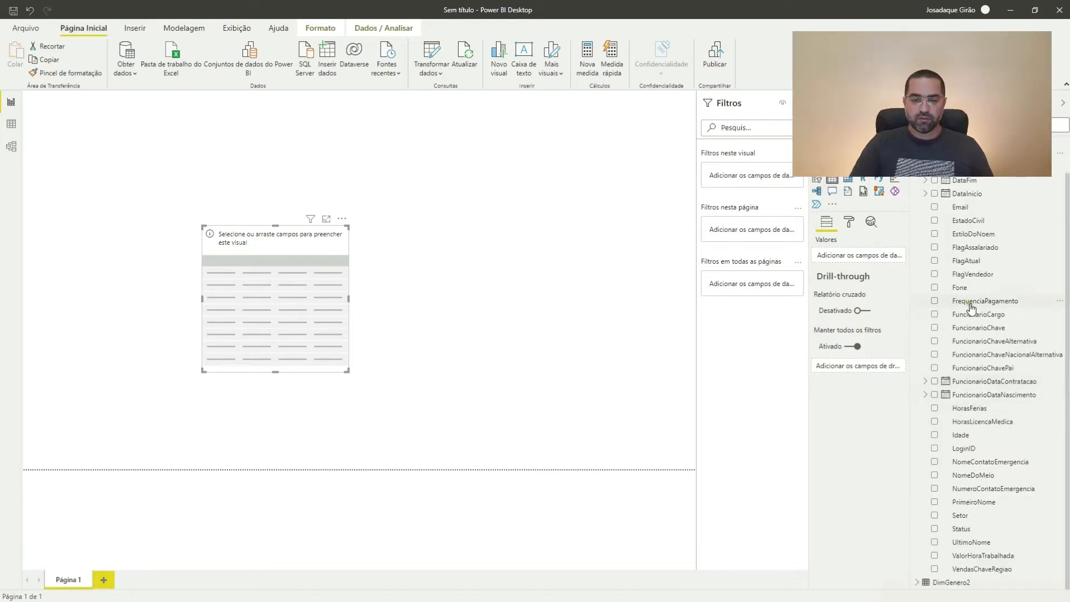
pyautogui.moveTo(959, 515); pyautogui.dragTo(335, 369)
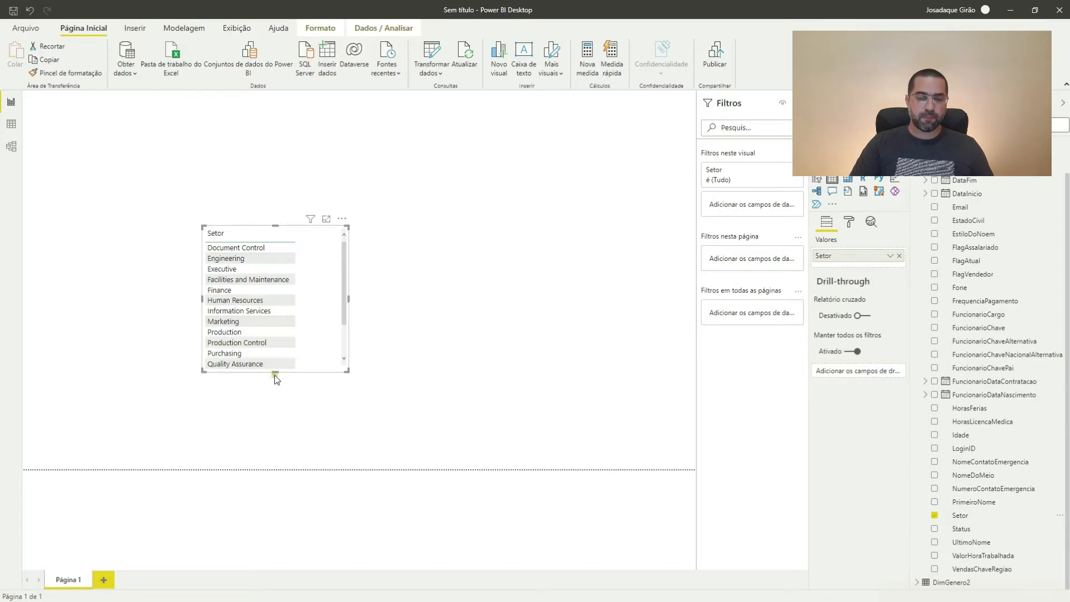
# Enlarge the table visual in height and width and reposition it on the page.
pyautogui.moveTo(276, 372); pyautogui.dragTo(270, 453)
pyautogui.moveTo(330, 375); pyautogui.dragTo(315, 338)
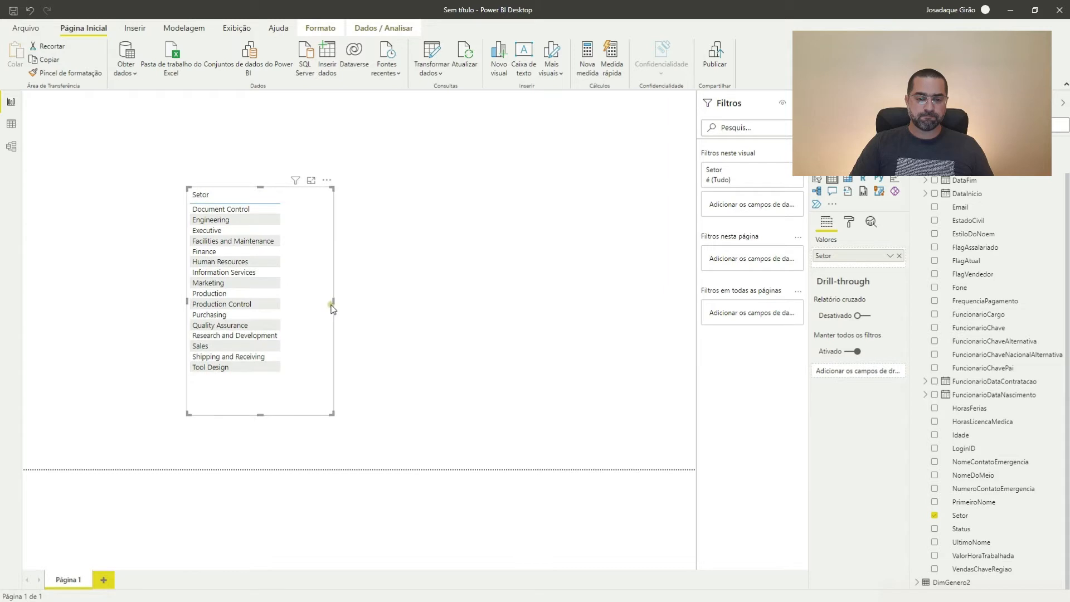
pyautogui.moveTo(333, 304); pyautogui.dragTo(544, 303)
pyautogui.moveTo(396, 304); pyautogui.dragTo(360, 290)
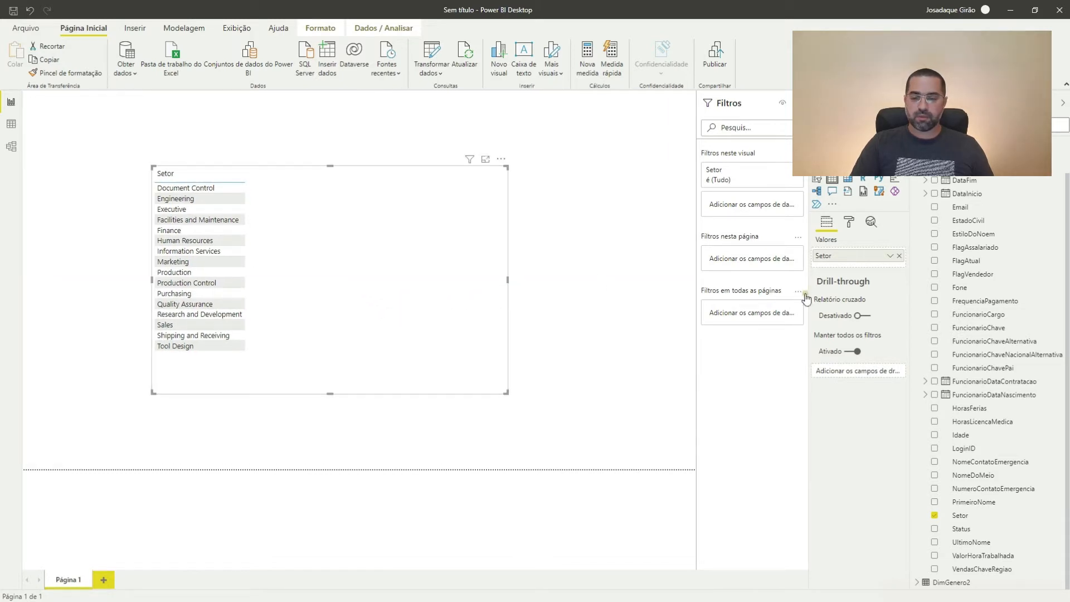
# Add the SalarioMensal measure to the table visual and select the visual.
pyautogui.scroll(2, 995, 312)
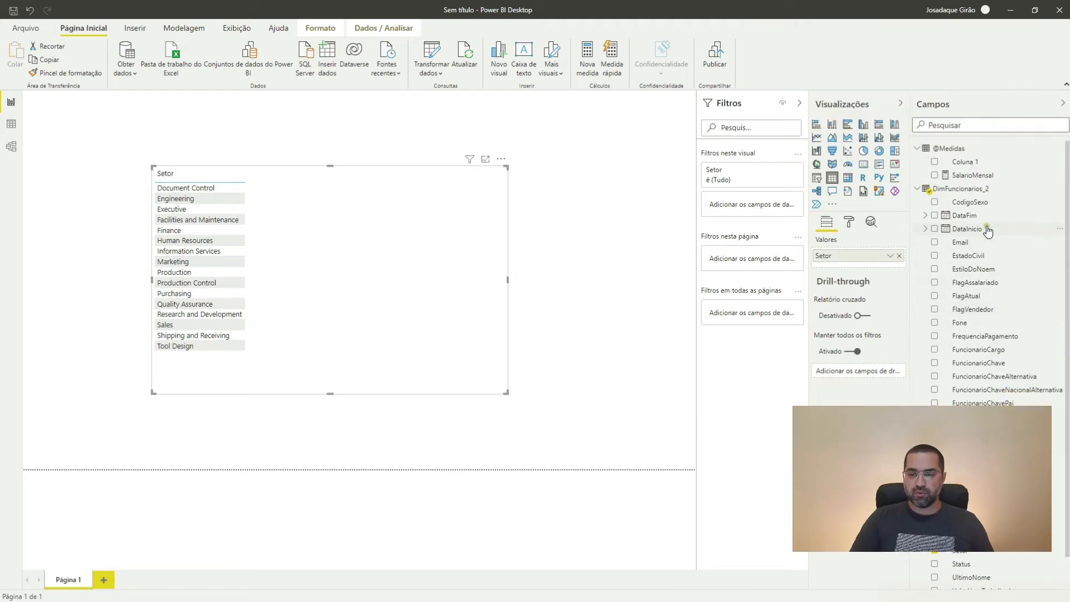
pyautogui.moveTo(972, 183); pyautogui.dragTo(349, 293)
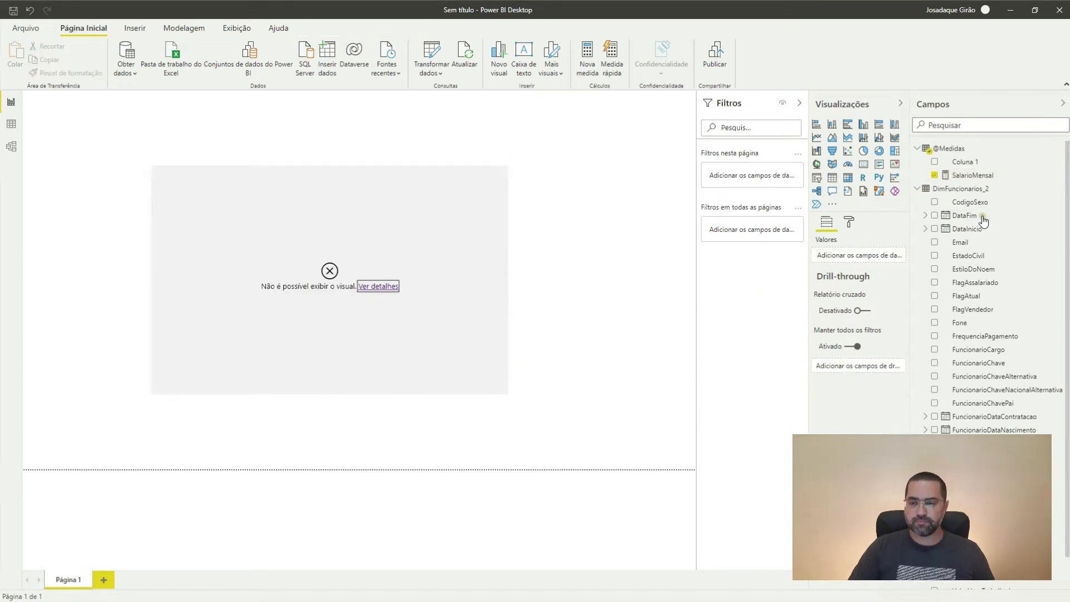
pyautogui.click(436, 262)
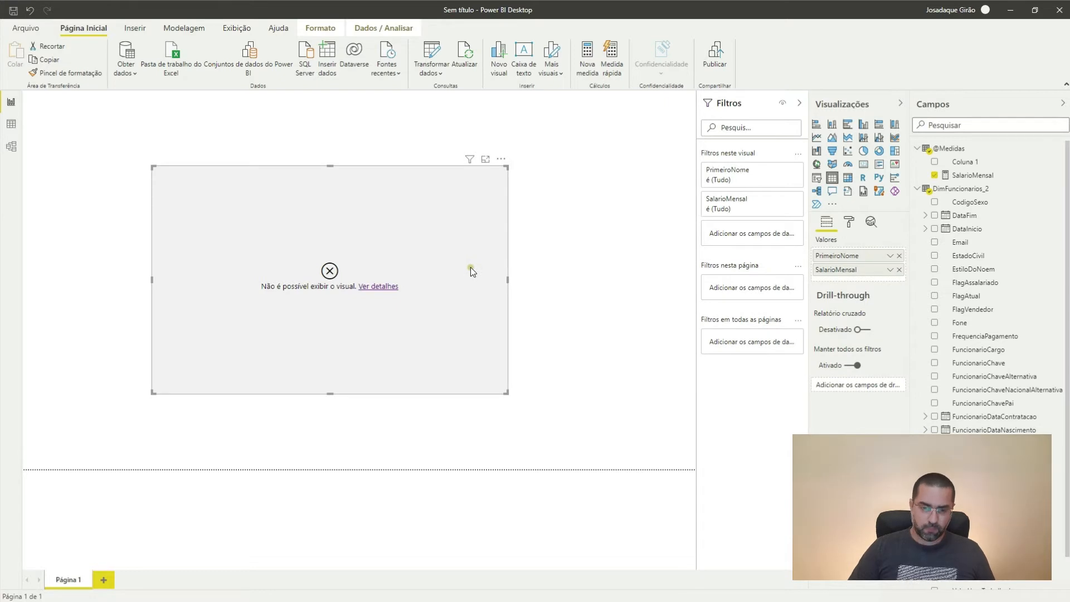
# Delete the failing table visual and insert a new empty table visual, placing it nearer the middle of the page.
pyautogui.press('Delete')
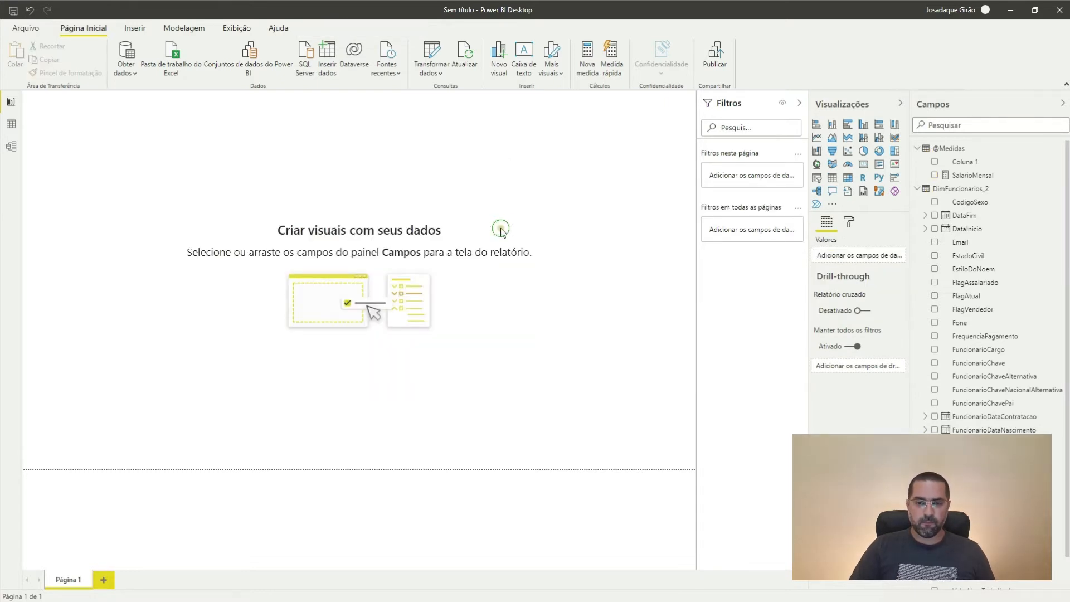
pyautogui.click(832, 178)
pyautogui.moveTo(123, 196); pyautogui.dragTo(282, 301)
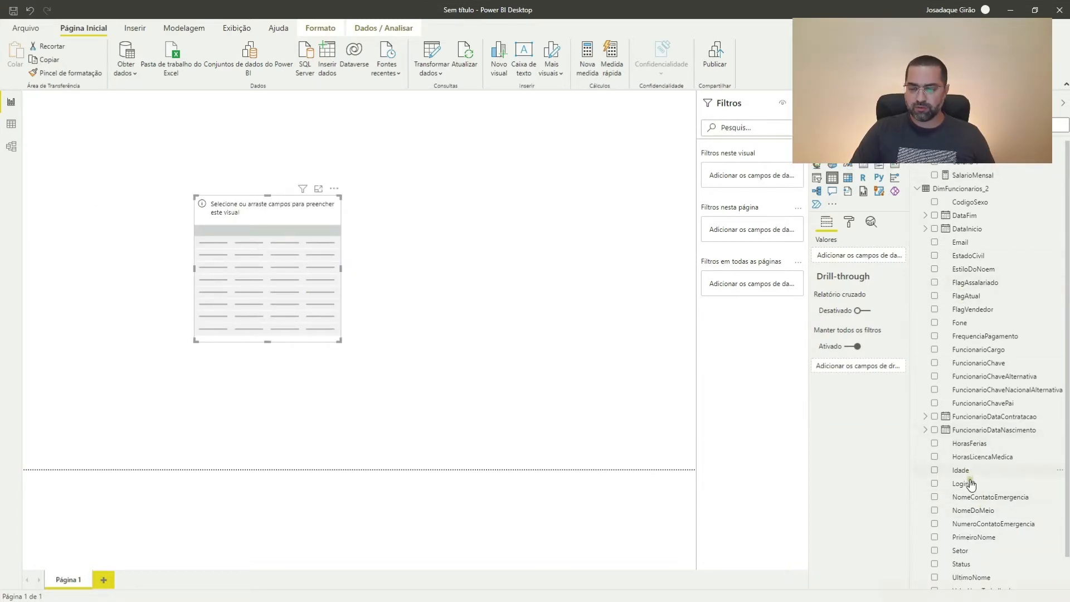
# Add the PrimeiroNome field to the new table visual and enlarge the visual in width and height.
pyautogui.click(978, 539)
pyautogui.moveTo(977, 539); pyautogui.dragTo(286, 292)
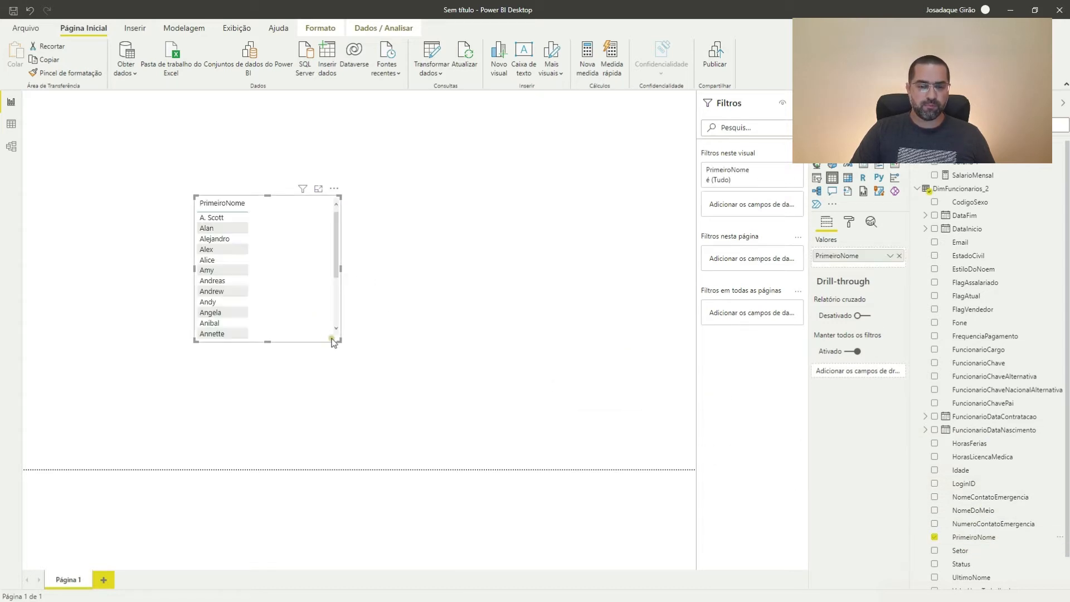
pyautogui.moveTo(337, 340); pyautogui.dragTo(535, 424)
# Add UltimoNome and the SalarioMensal measure to the table visual, then read and close the visual's error details.
pyautogui.scroll(-1, 1020, 480)
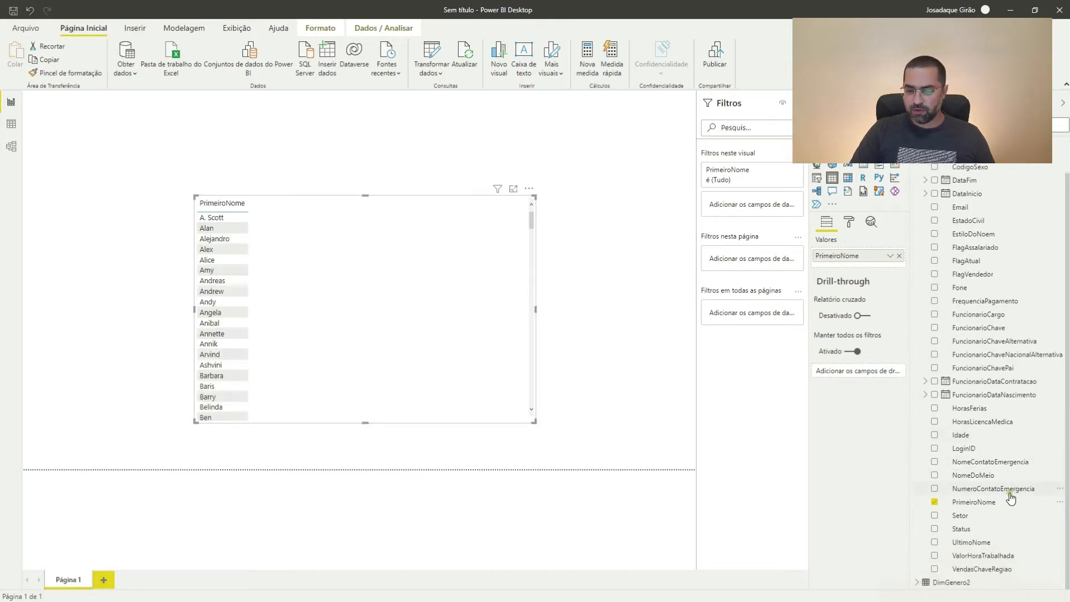
pyautogui.moveTo(971, 542); pyautogui.dragTo(840, 269)
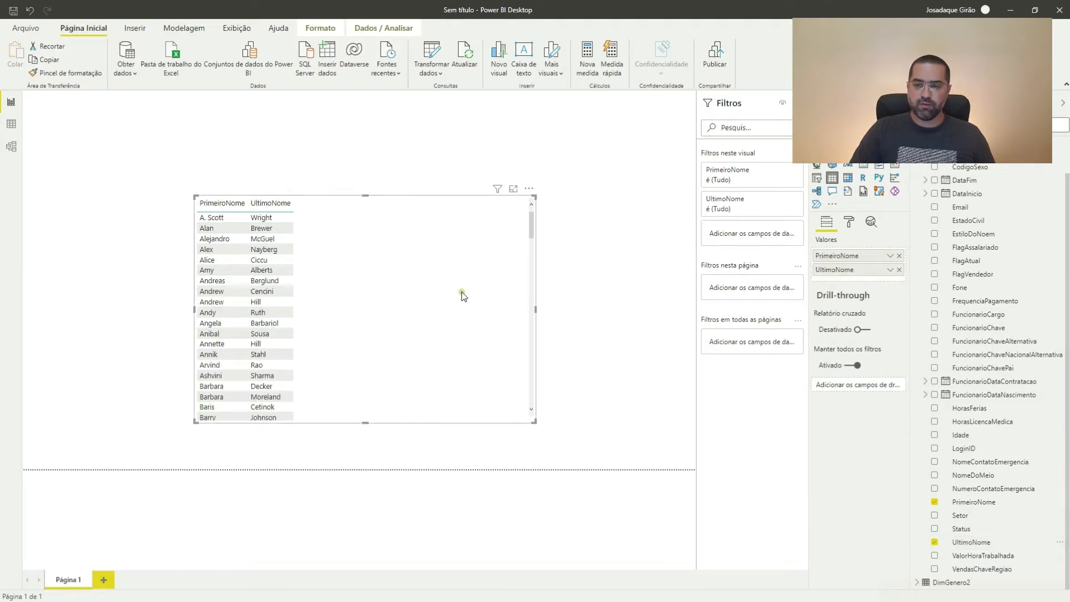
pyautogui.scroll(1, 1025, 269)
pyautogui.moveTo(975, 178); pyautogui.dragTo(867, 280)
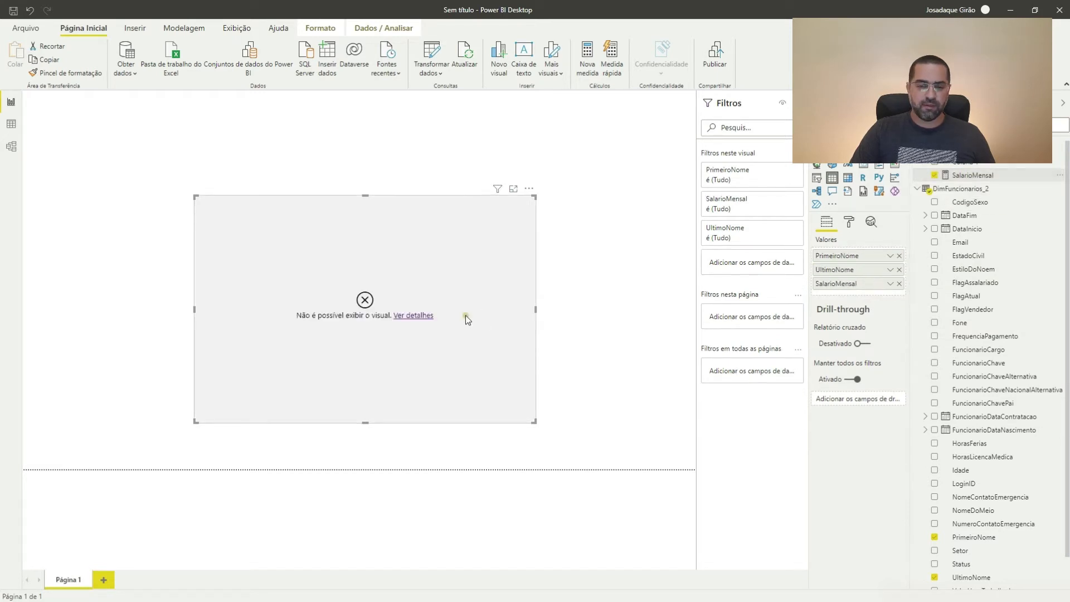
pyautogui.click(417, 315)
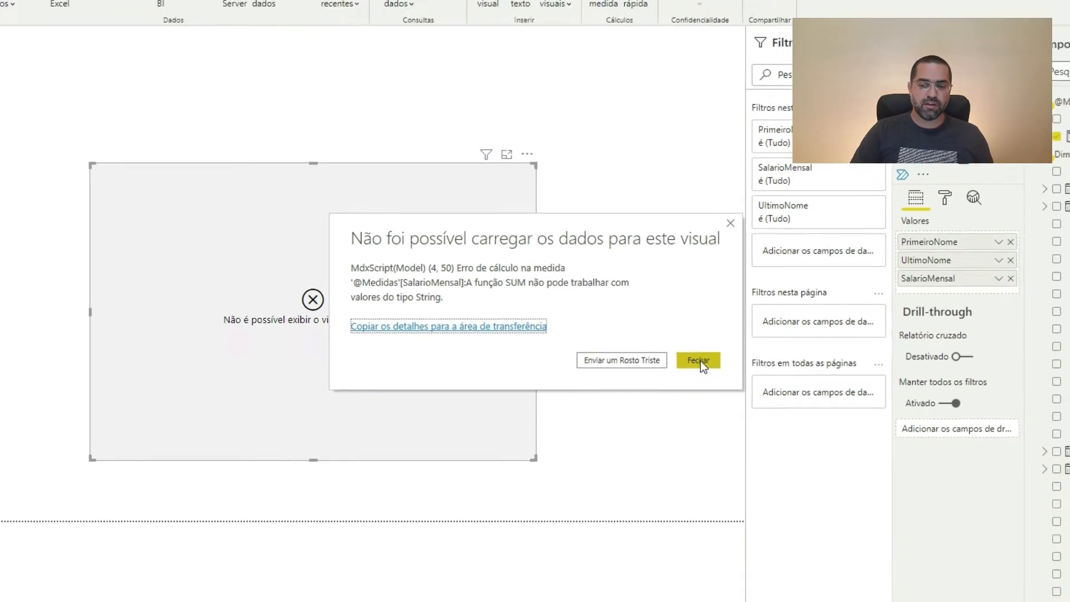
pyautogui.click(698, 361)
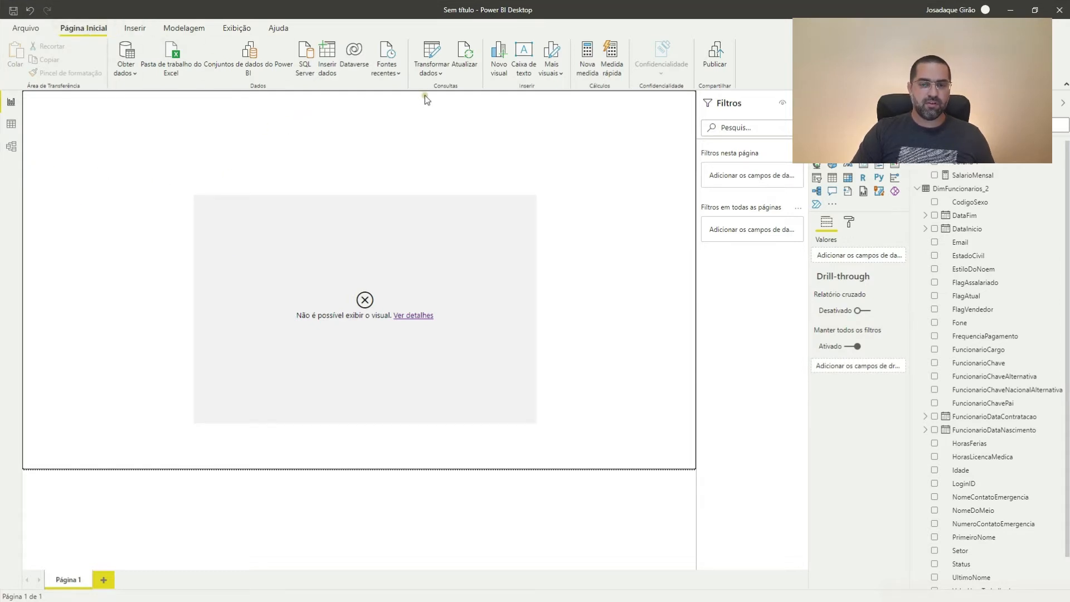
# In Power Query, change the ValorHoraTrabalhada column of DimFuncionarios_2 to Número Decimal, then close the editor and apply the changes.
pyautogui.click(431, 53)
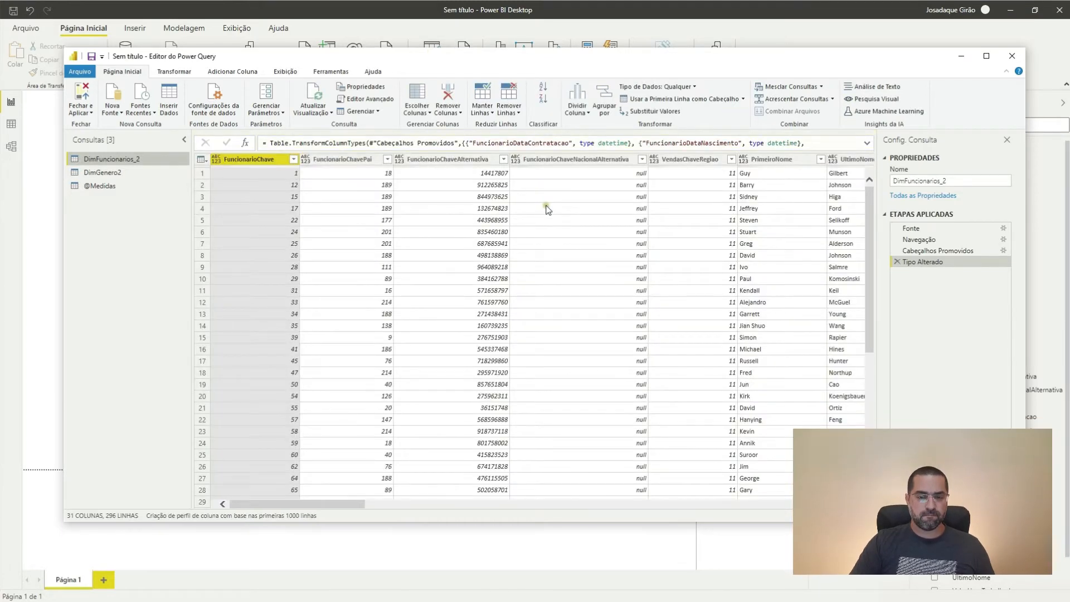
pyautogui.click(568, 201)
pyautogui.press('Right')
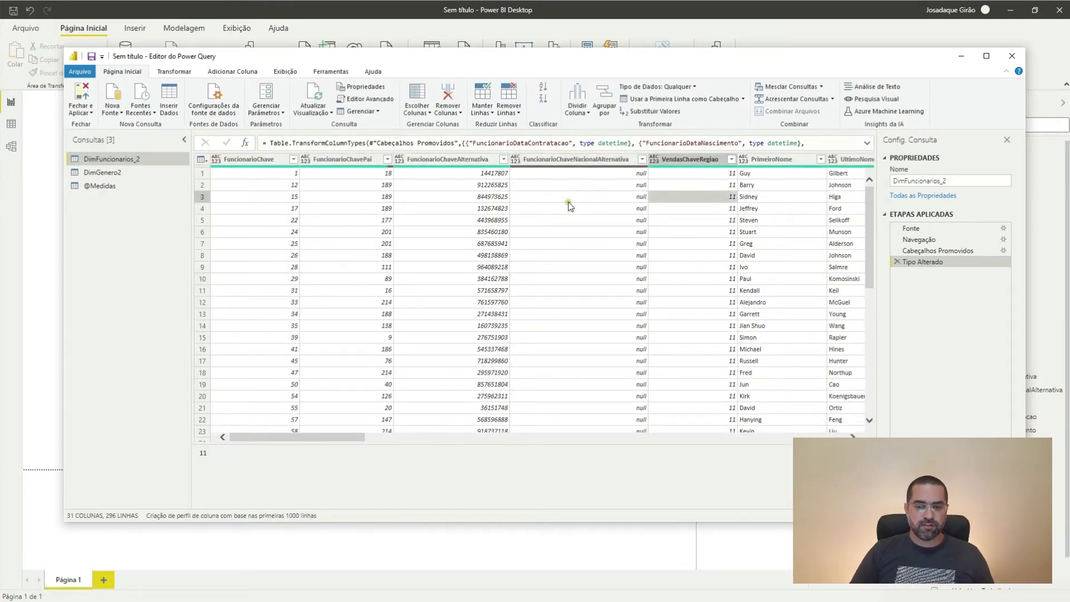
pyautogui.press('Right')
pyautogui.press('Right')
pyautogui.press('Right')
pyautogui.press('Right')
pyautogui.press('Right')
pyautogui.press('Right')
pyautogui.press('Right')
pyautogui.press('Right')
pyautogui.press('Right')
pyautogui.press('Right')
pyautogui.press('Right')
pyautogui.press('Right')
pyautogui.press('Right')
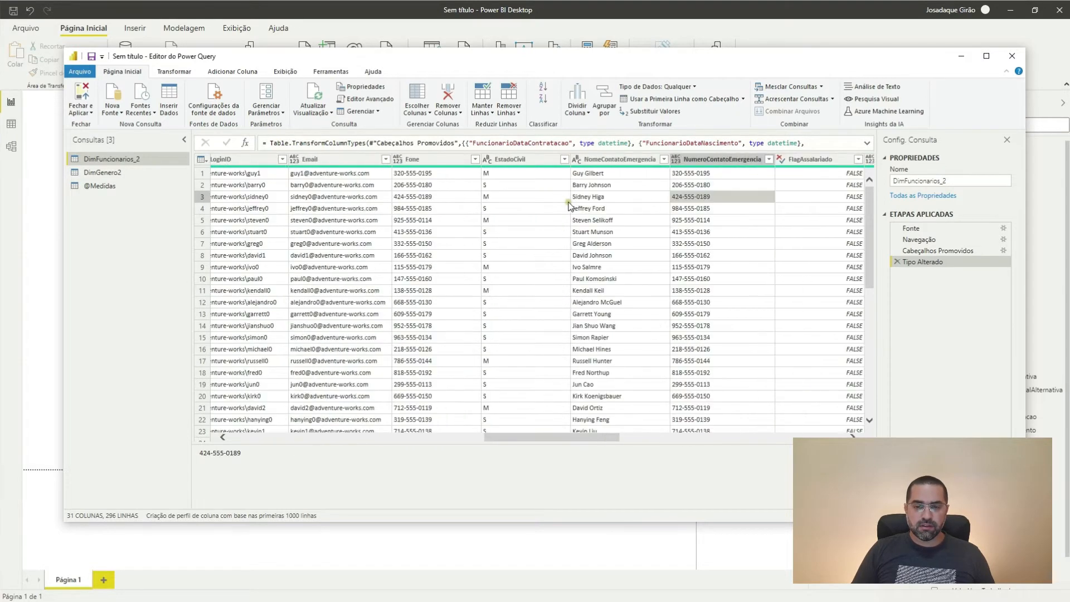
pyautogui.press('Right')
pyautogui.press('Right')
pyautogui.press('Right')
pyautogui.press('Right')
pyautogui.press('Right')
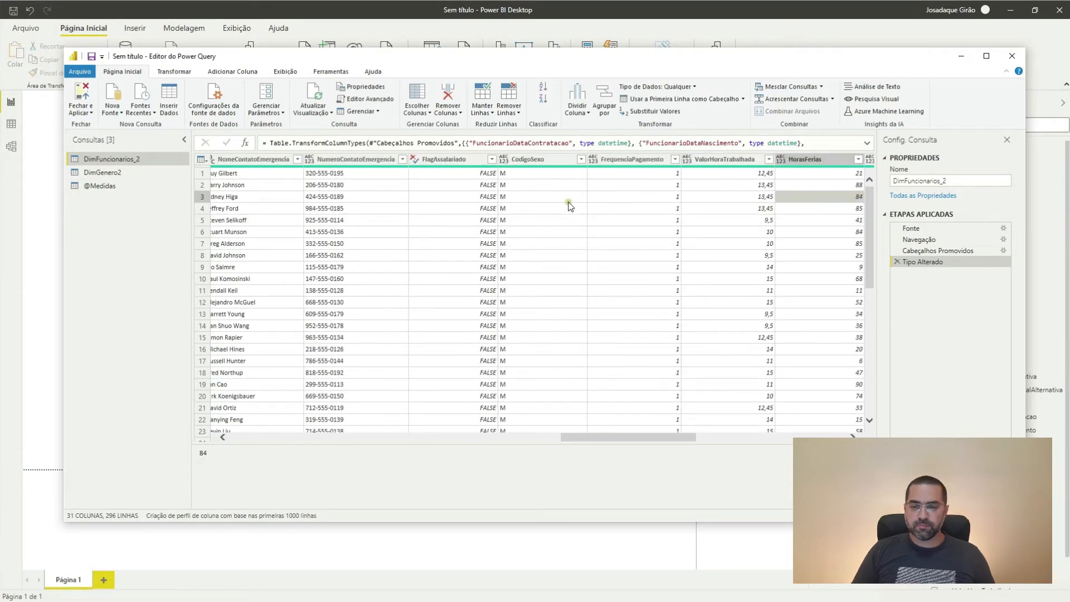
pyautogui.press('Right')
pyautogui.press('Left')
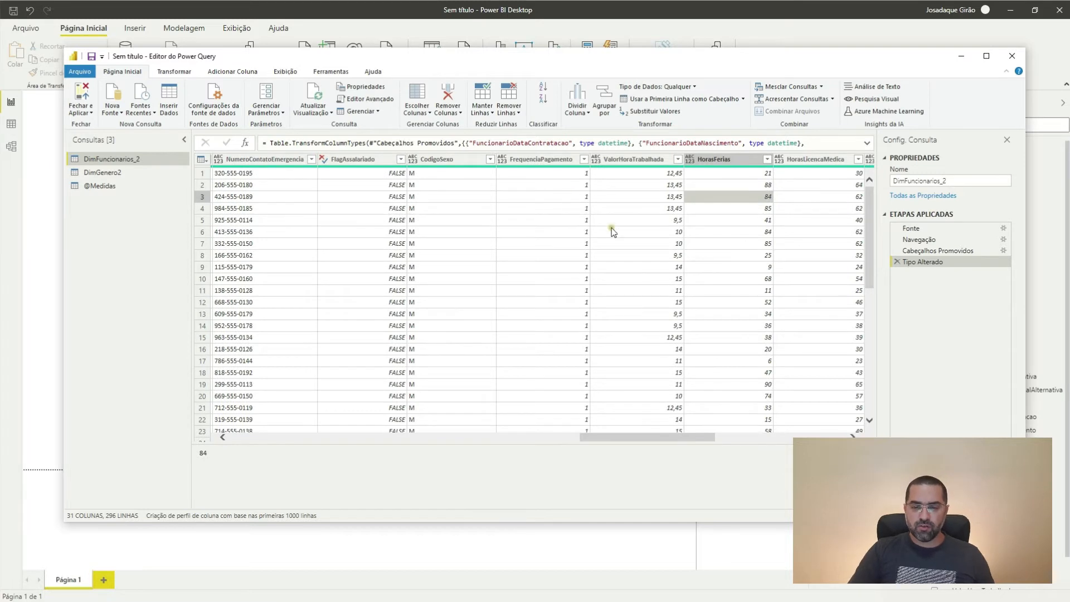
pyautogui.click(625, 160)
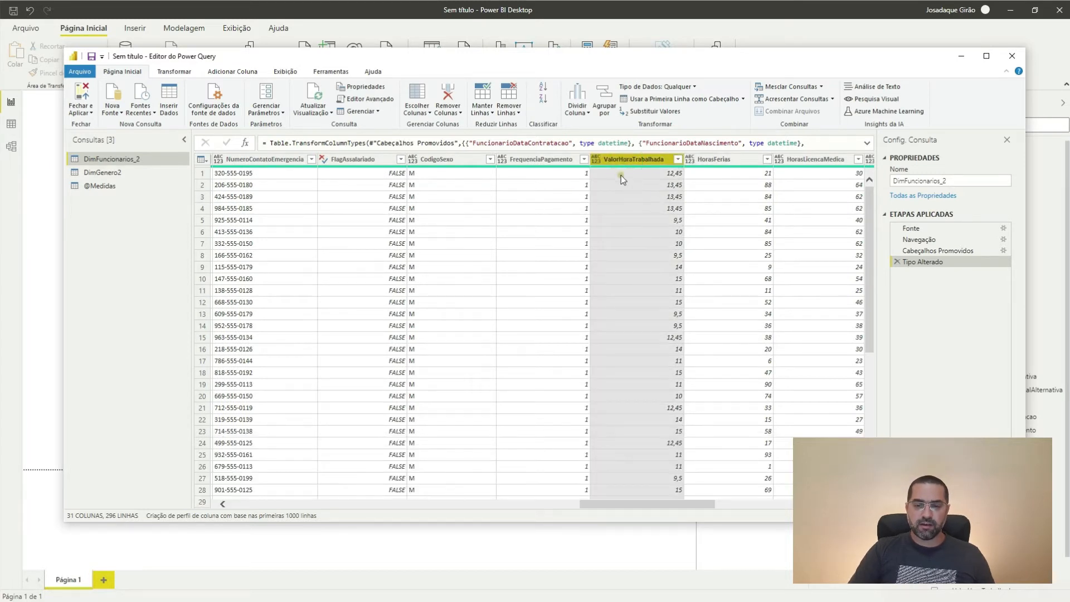
pyautogui.click(596, 160)
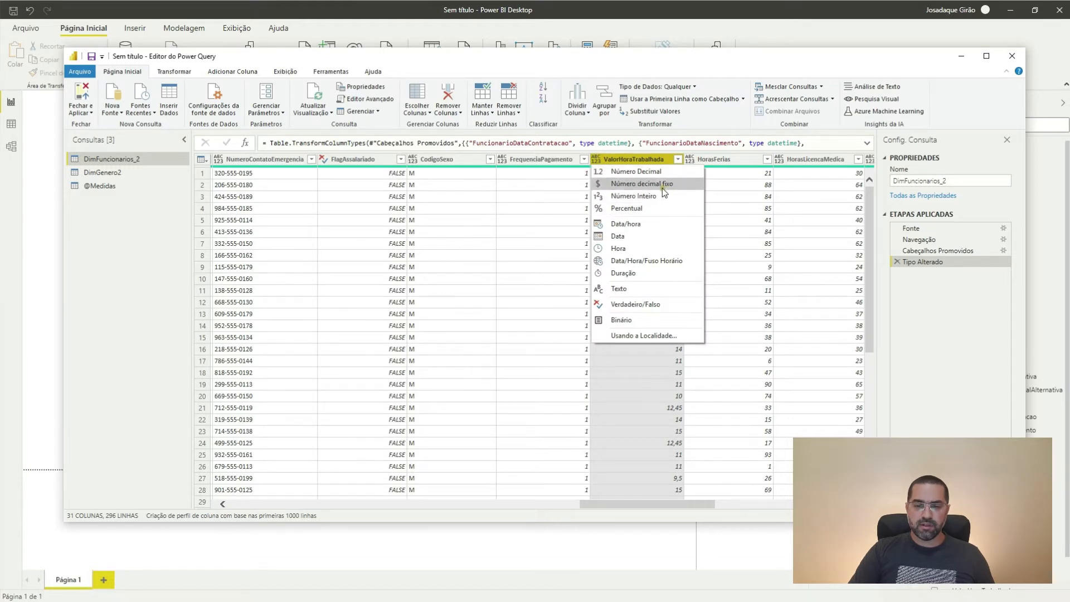
pyautogui.click(643, 172)
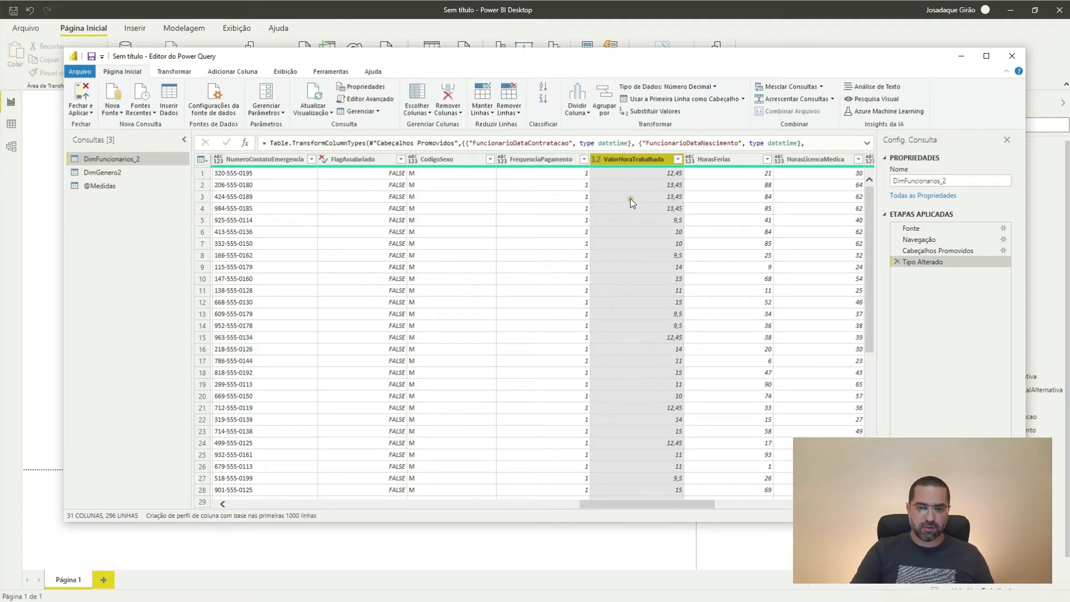
pyautogui.click(81, 96)
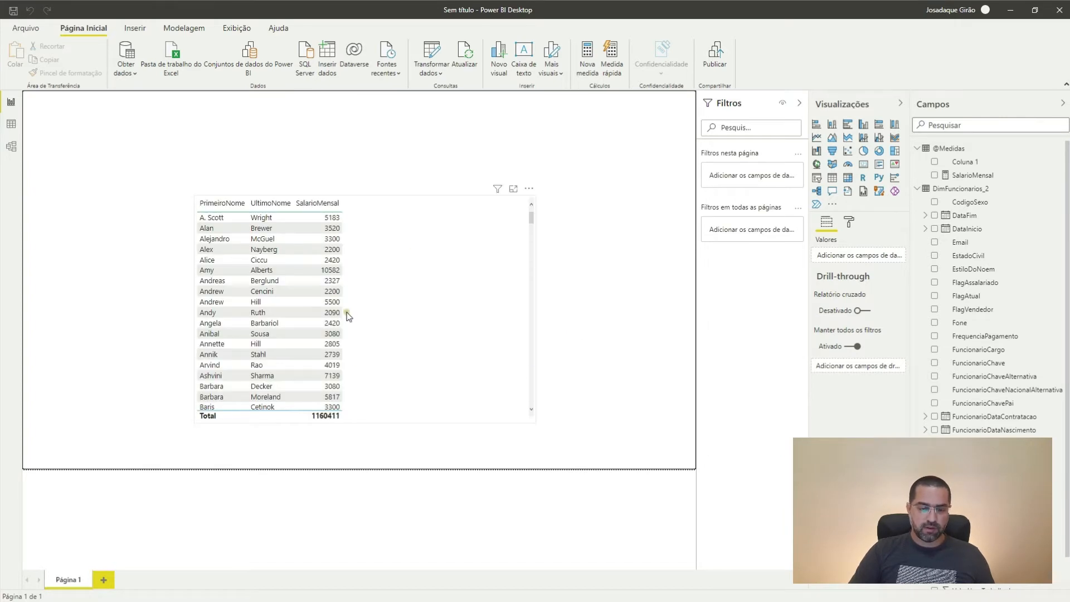
# Review the SalarioMensal values per employee through the table visual, shifting the visual slightly on the page.
pyautogui.scroll(-5, 316, 234)
pyautogui.scroll(5, 321, 268)
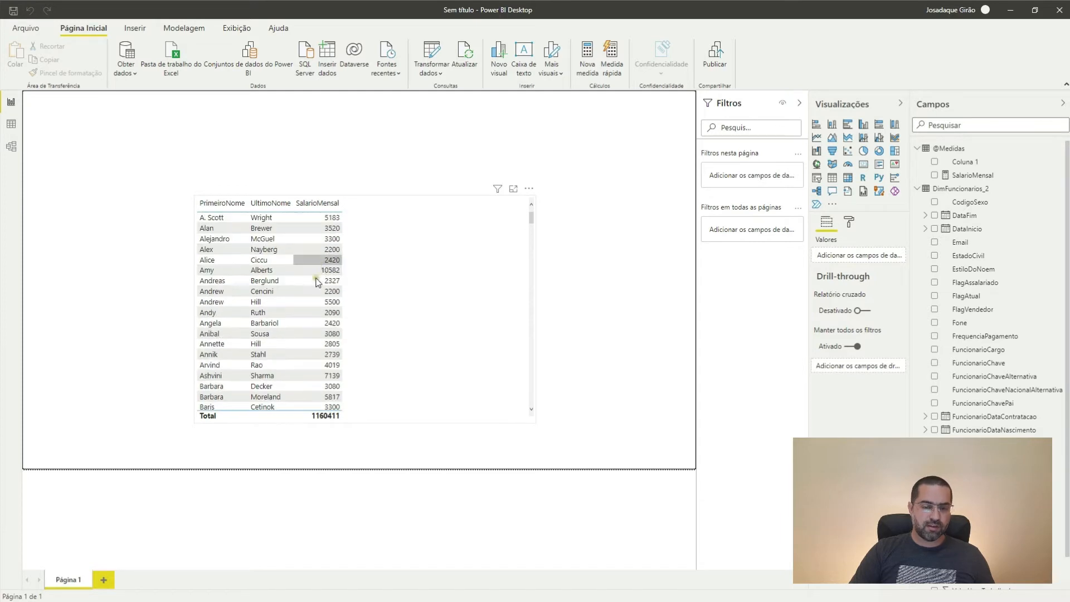
pyautogui.scroll(-10, 320, 285)
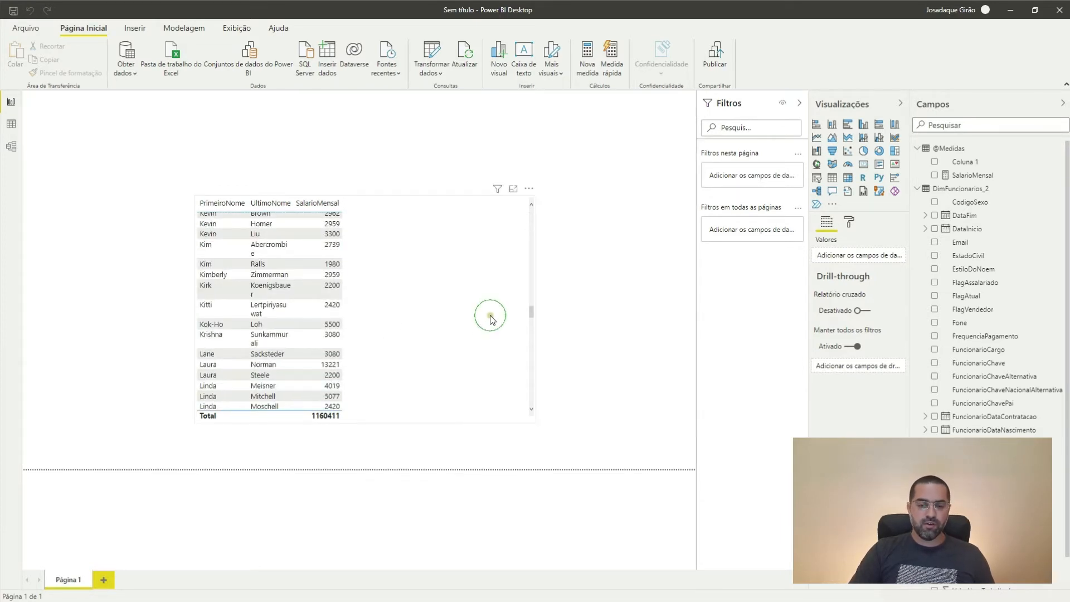
pyautogui.moveTo(490, 315); pyautogui.dragTo(478, 309)
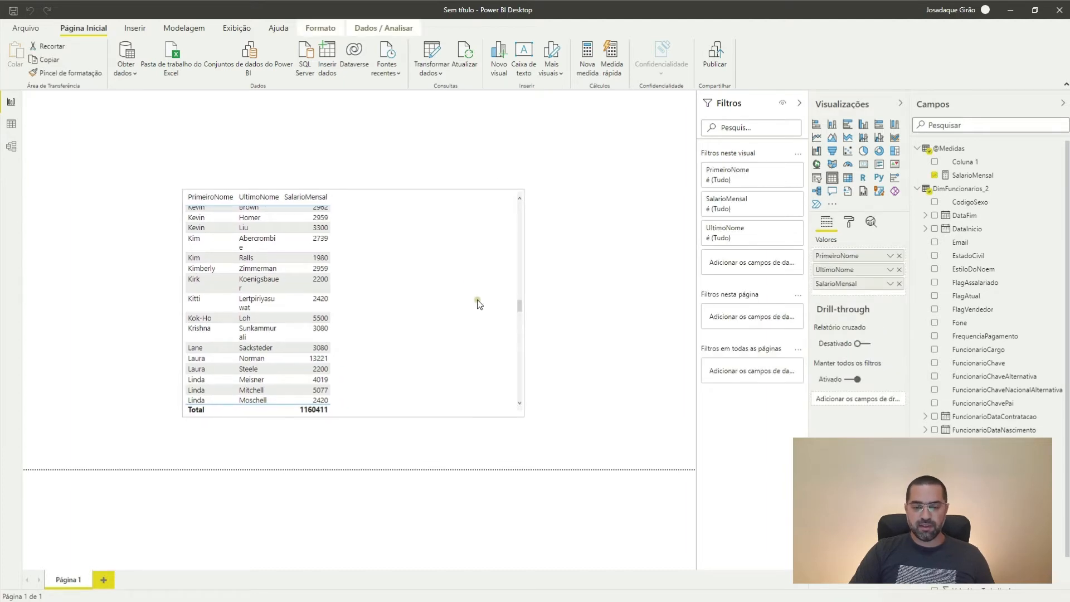
pyautogui.scroll(8, 463, 287)
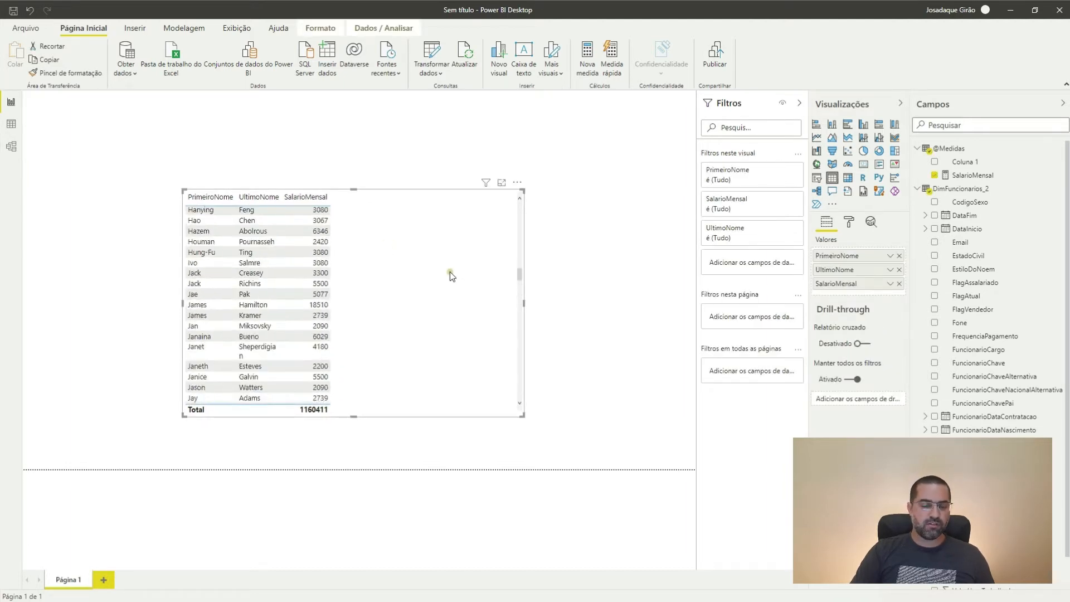
pyautogui.scroll(6, 328, 253)
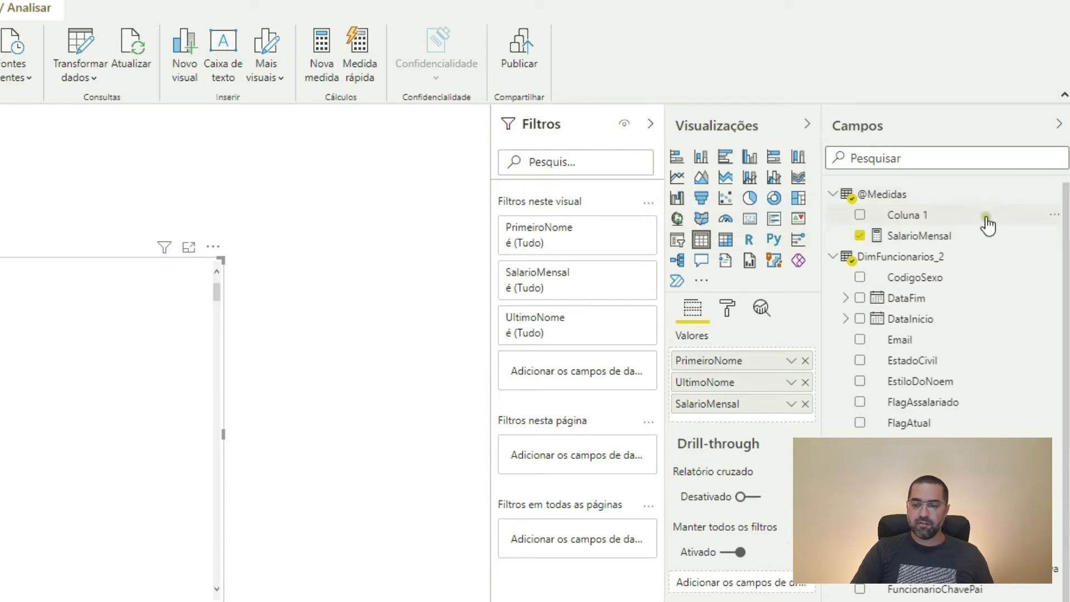
pyautogui.click(1056, 215)
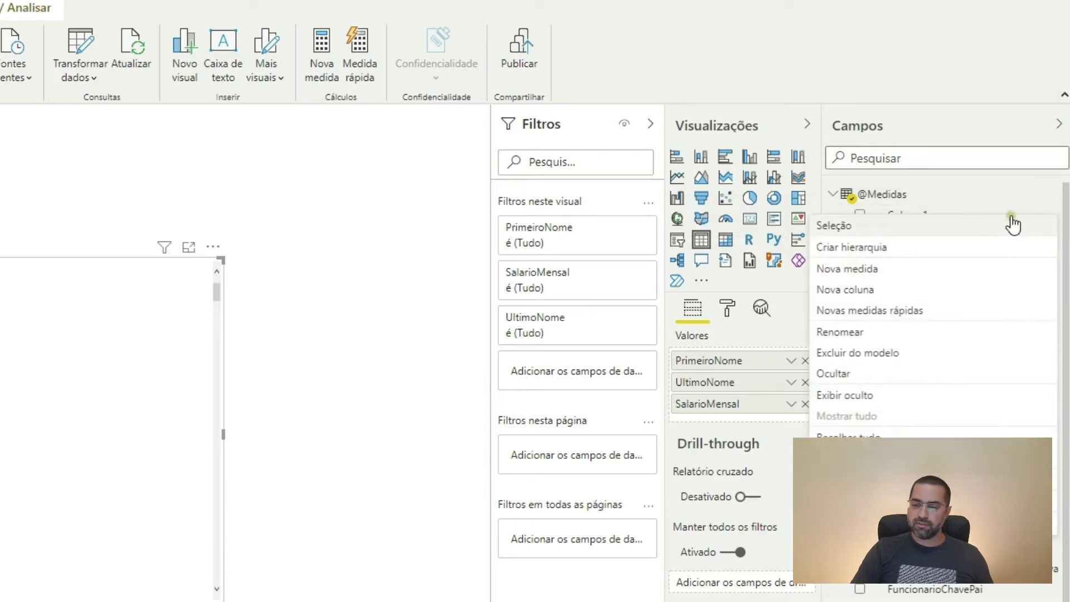
pyautogui.click(864, 361)
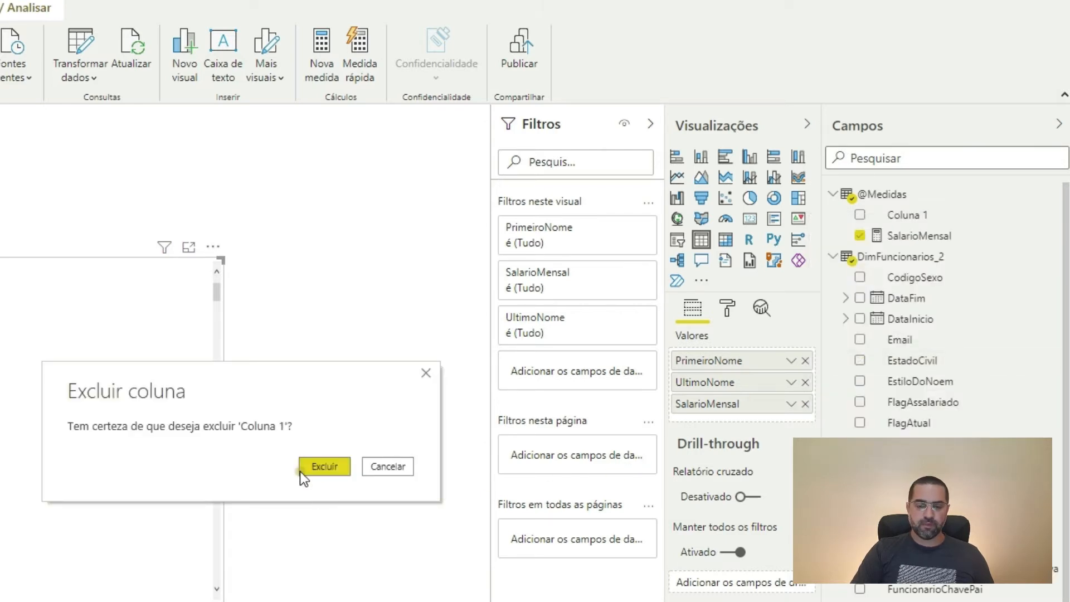
pyautogui.click(313, 470)
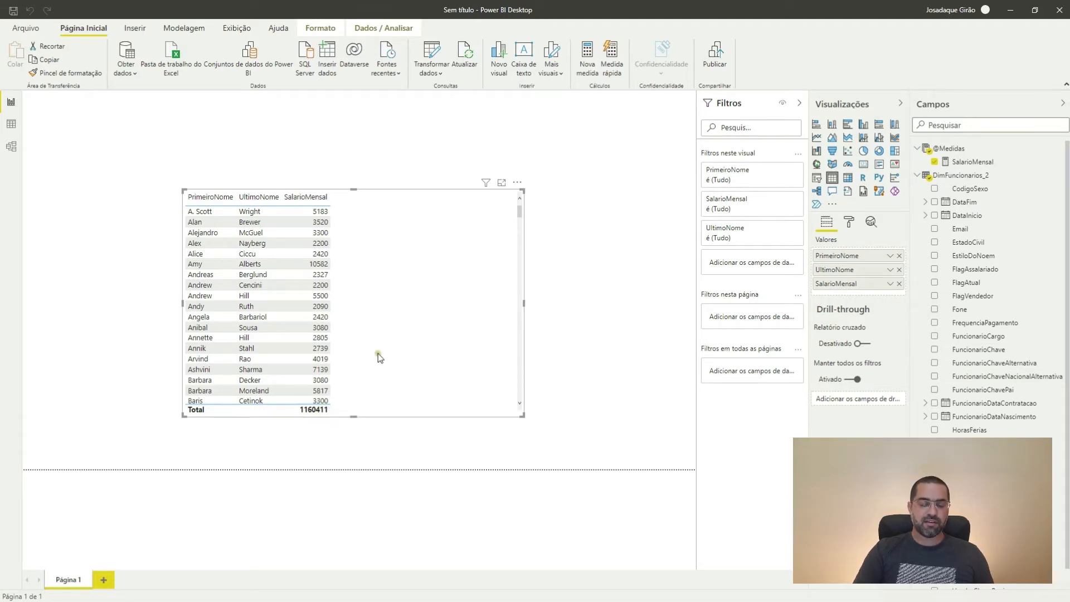
pyautogui.moveTo(423, 353); pyautogui.dragTo(404, 349)
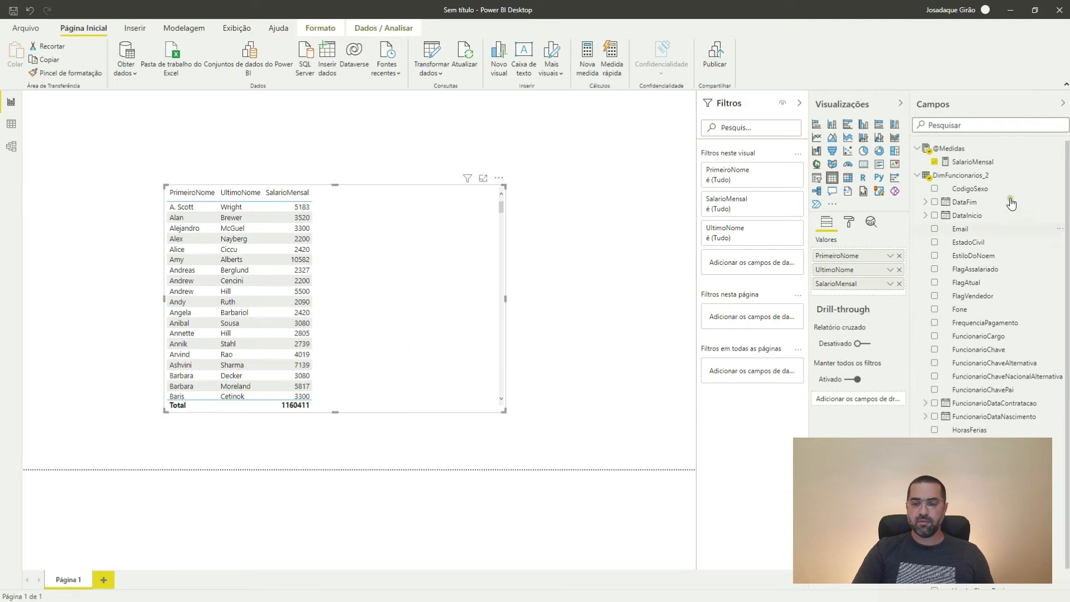
pyautogui.rightClick(977, 161)
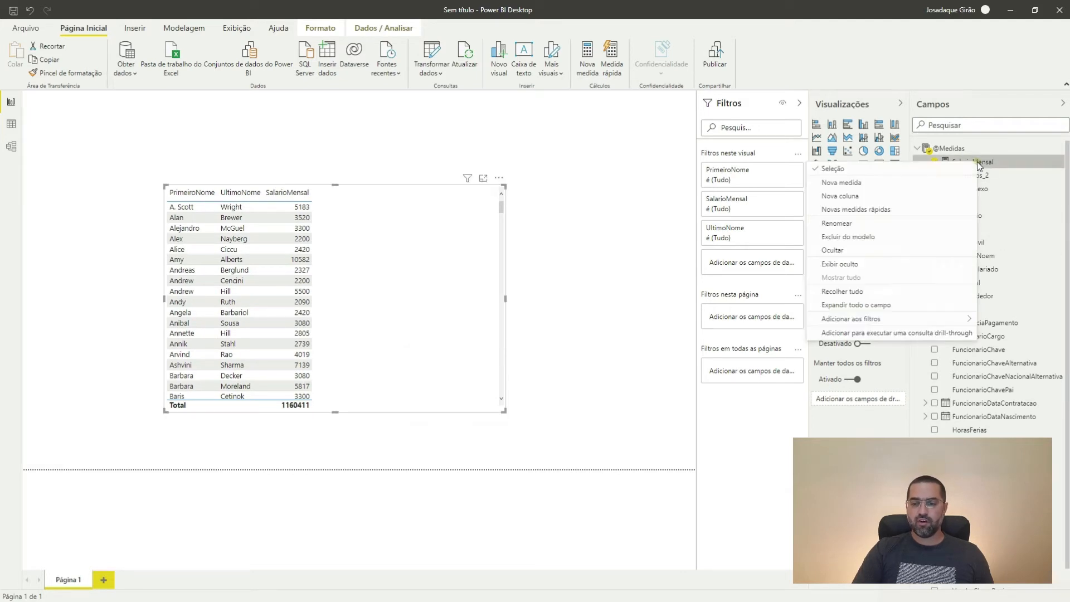
pyautogui.click(884, 188)
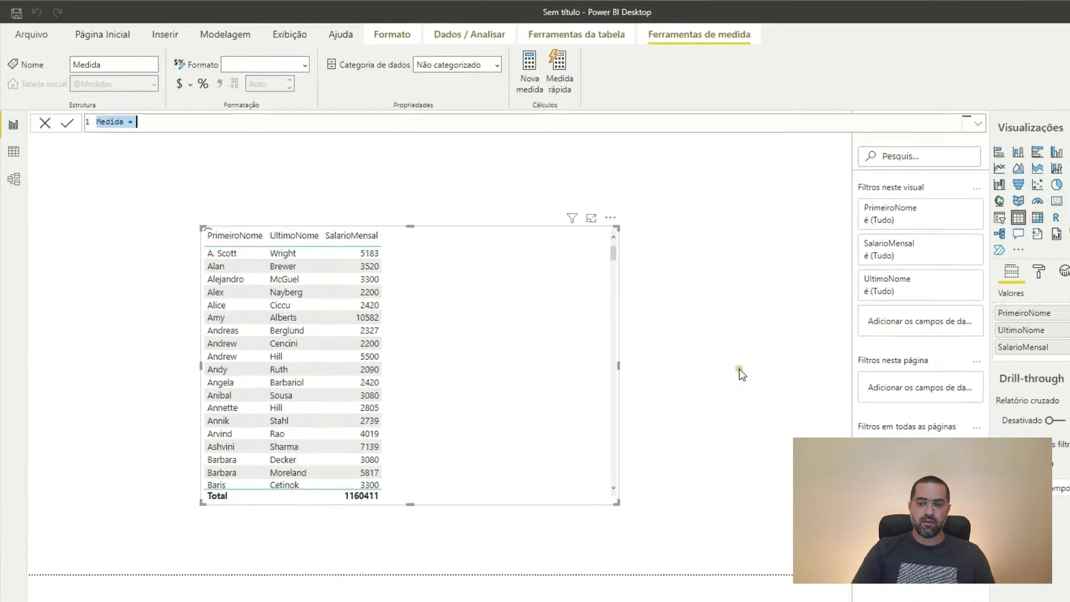
pyautogui.press('Right')
pyautogui.press('Left')
pyautogui.hotkey('ctrl', 'shift', 'Left')
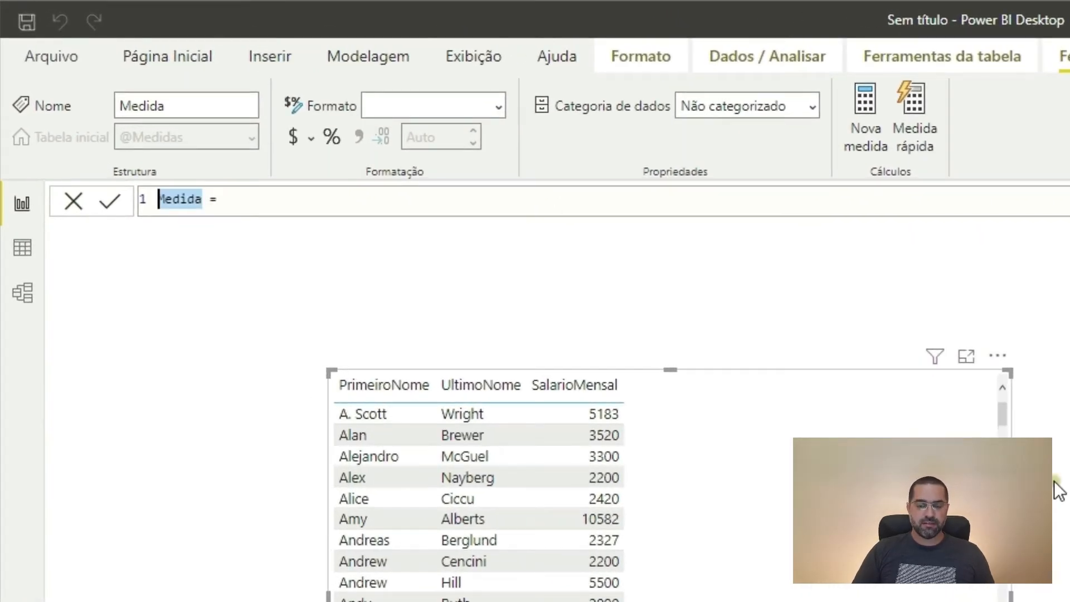
pyautogui.write('Messa Salario Mensal')
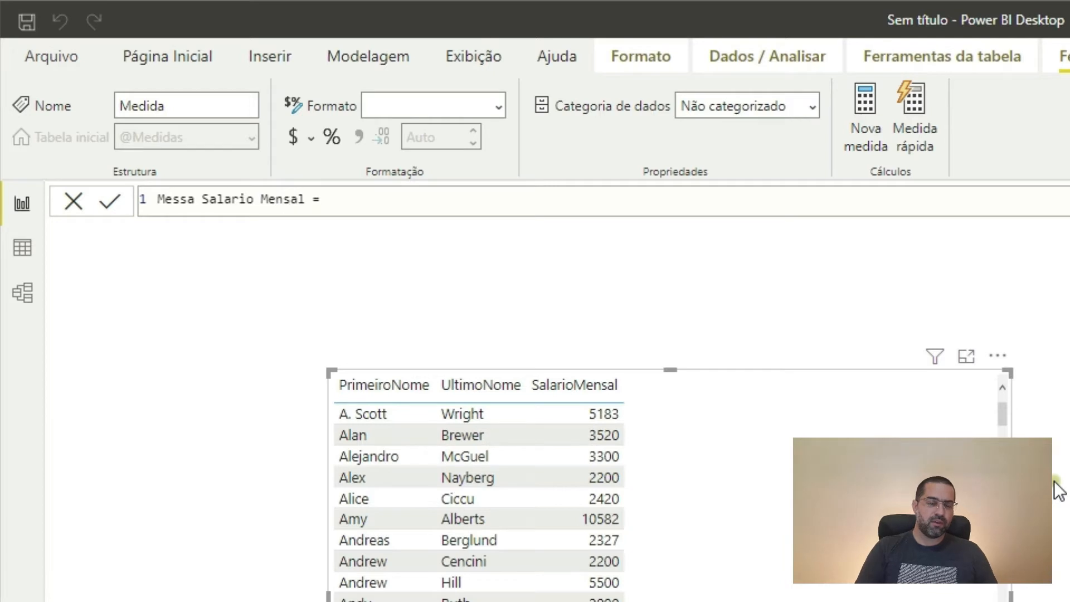
pyautogui.hotkey('ctrl', 'Left')
pyautogui.press('Left')
pyautogui.hotkey('shift', 'Left')
pyautogui.write('al')
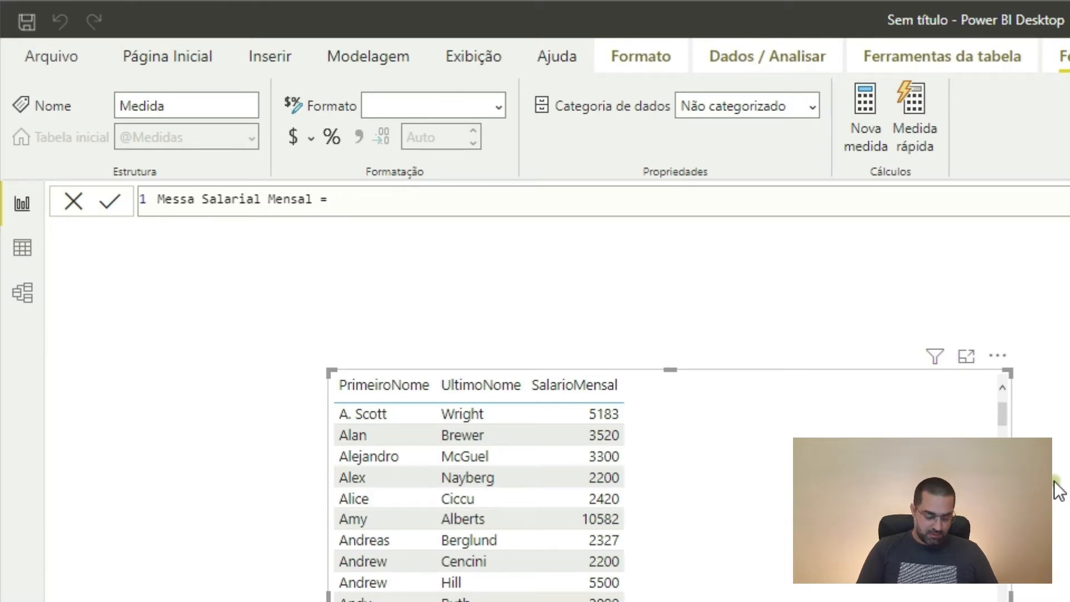
# Begin the Messa Salarial Mensal formula with CALCULATE and, on a new line, a SUMX over the DimFuncionarios_2 table.
pyautogui.write('calcu')
pyautogui.press('Tab')
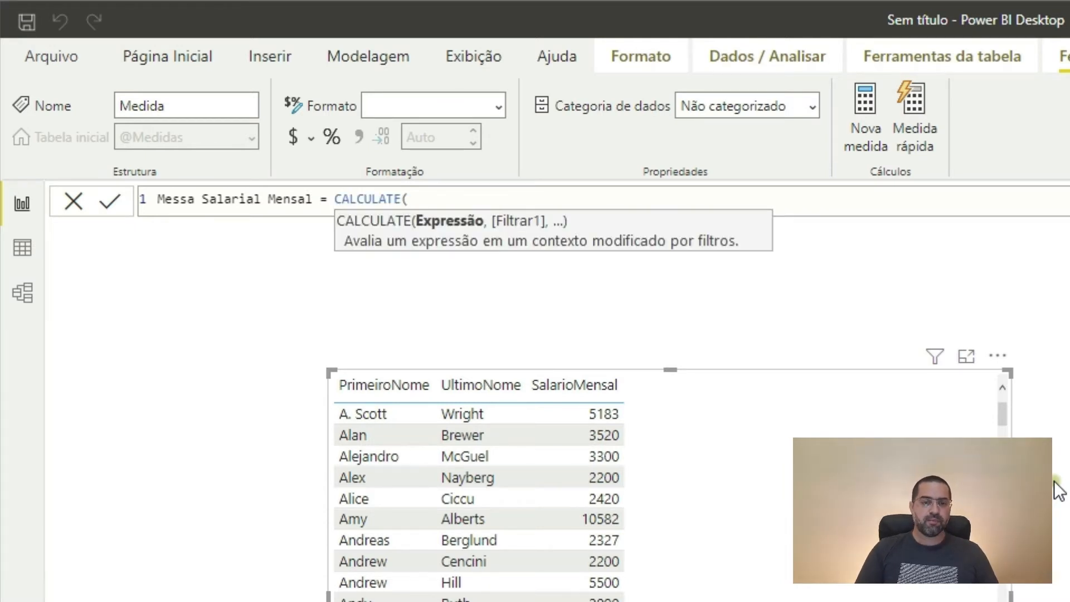
pyautogui.hotkey('shift', 'Return')
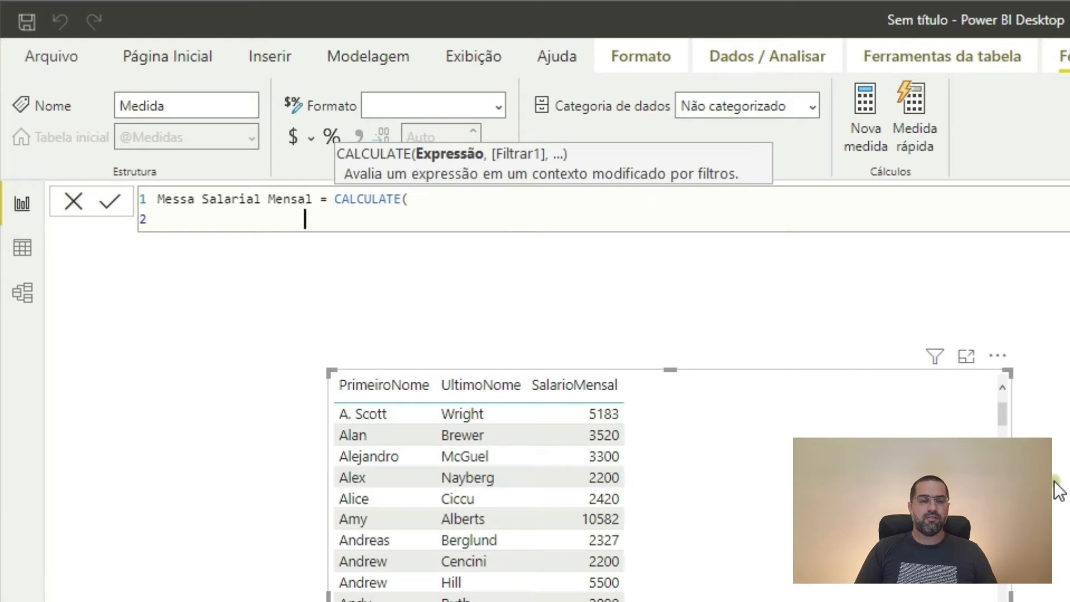
pyautogui.write('Sumx')
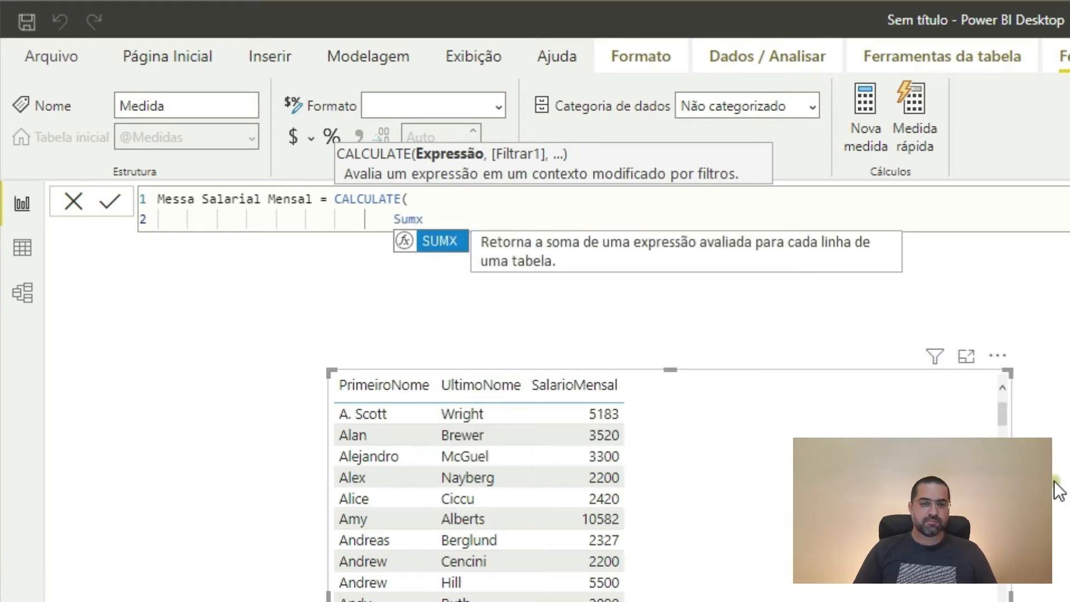
pyautogui.press('Tab')
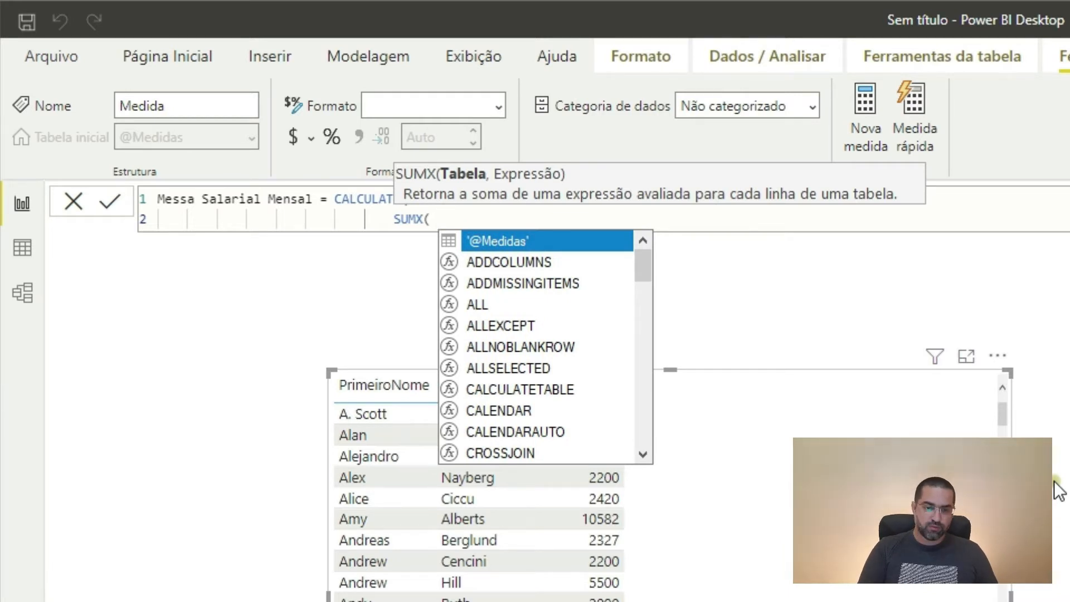
pyautogui.write('fun')
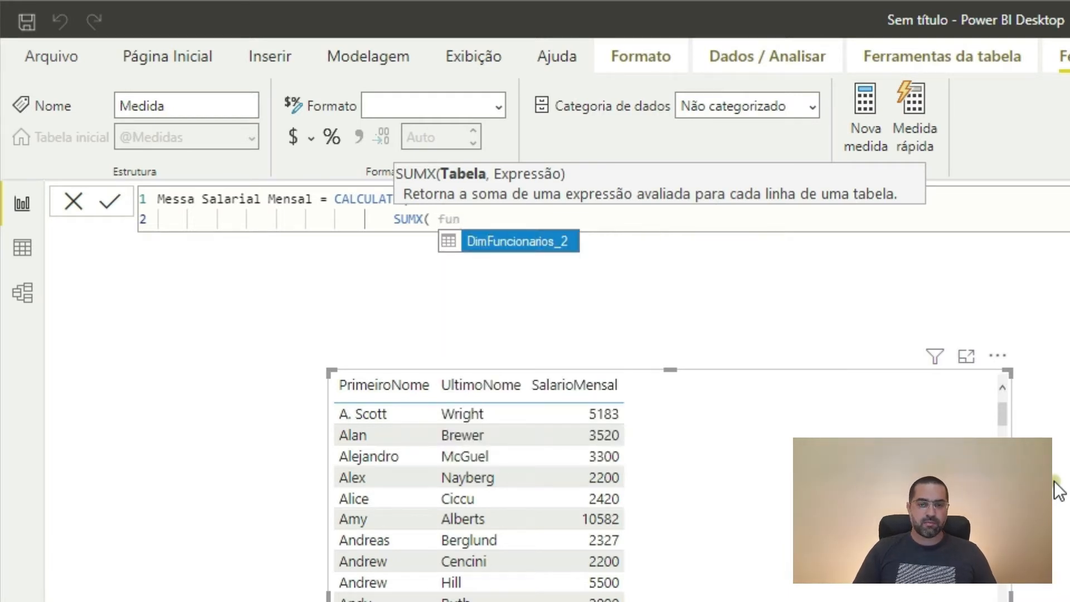
pyautogui.press('Tab')
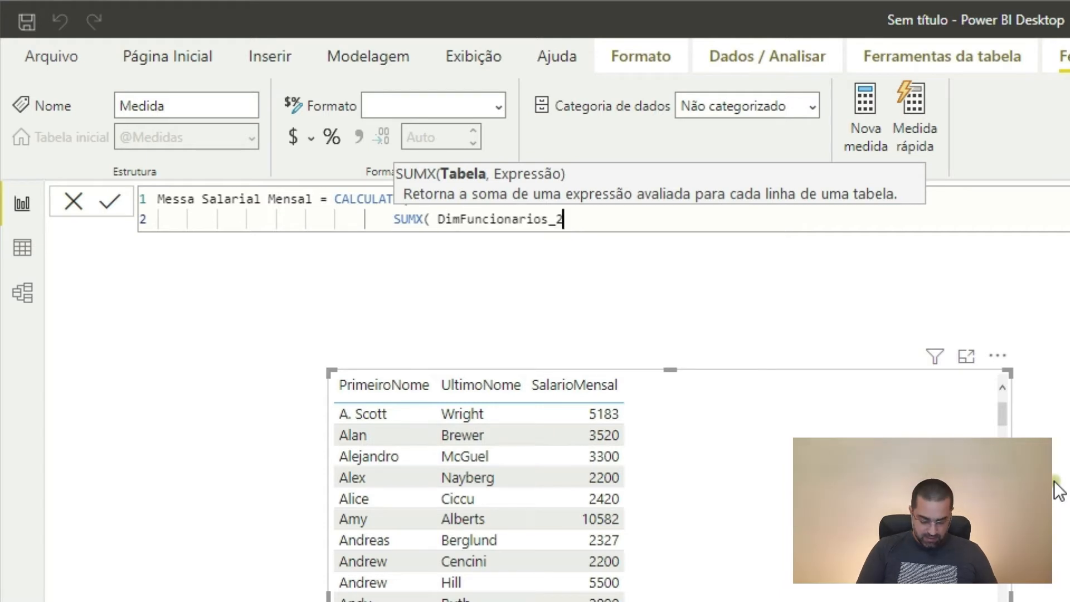
# Use [SalarioMensal] as the SUMX expression and put the closing parenthesis on its own line.
pyautogui.write(',')
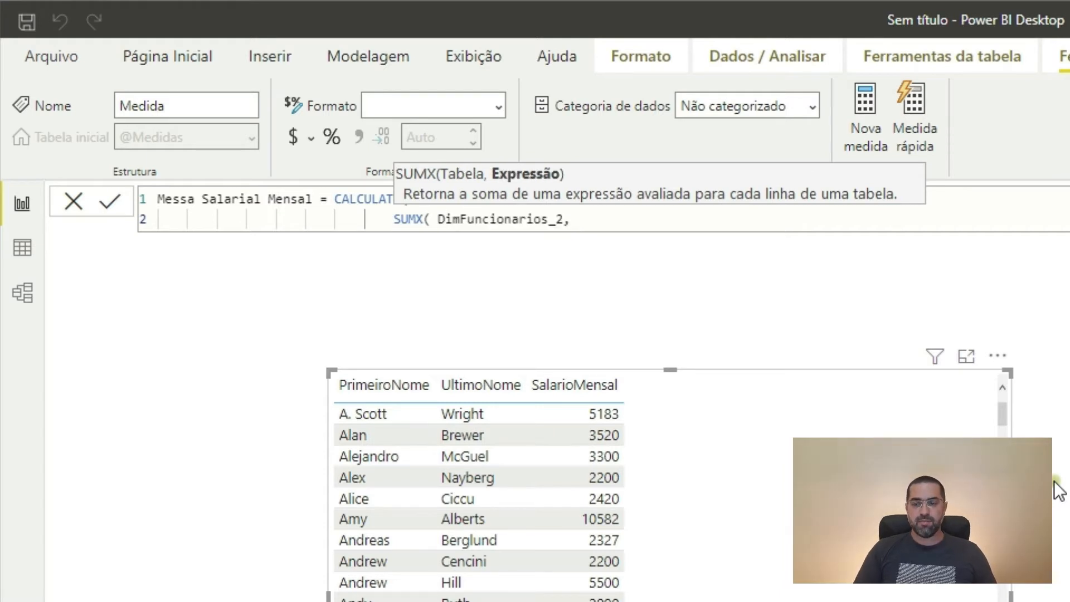
pyautogui.write(' sa')
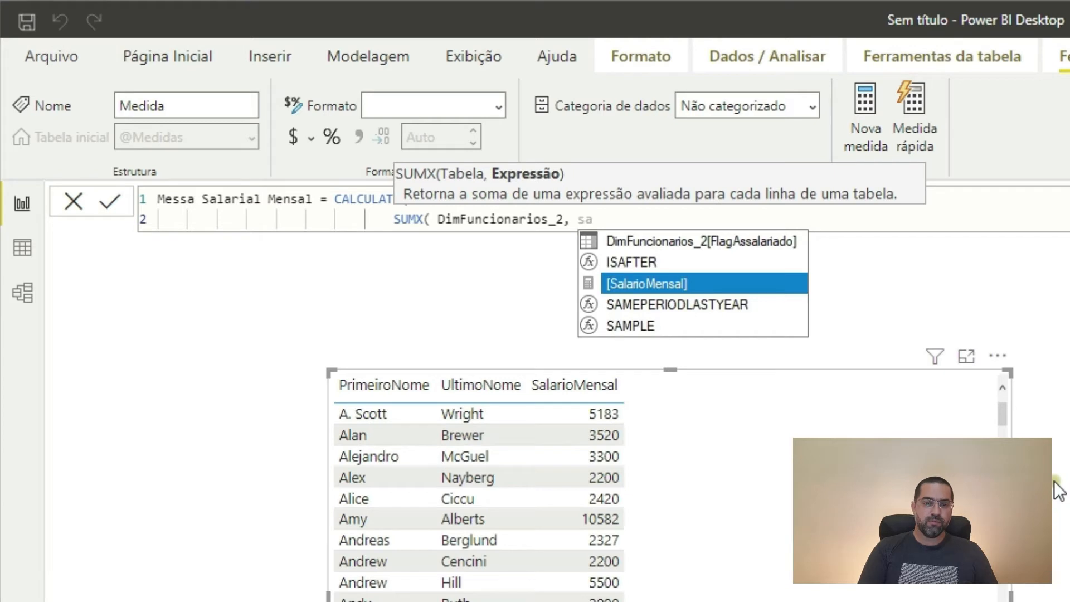
pyautogui.write('la')
pyautogui.press('Tab')
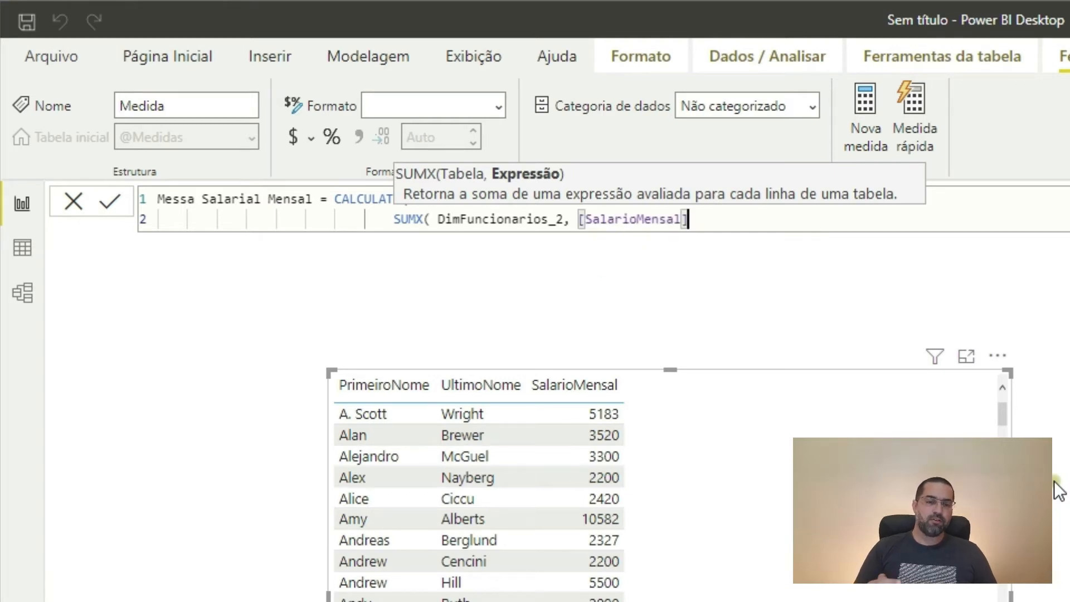
pyautogui.write(')')
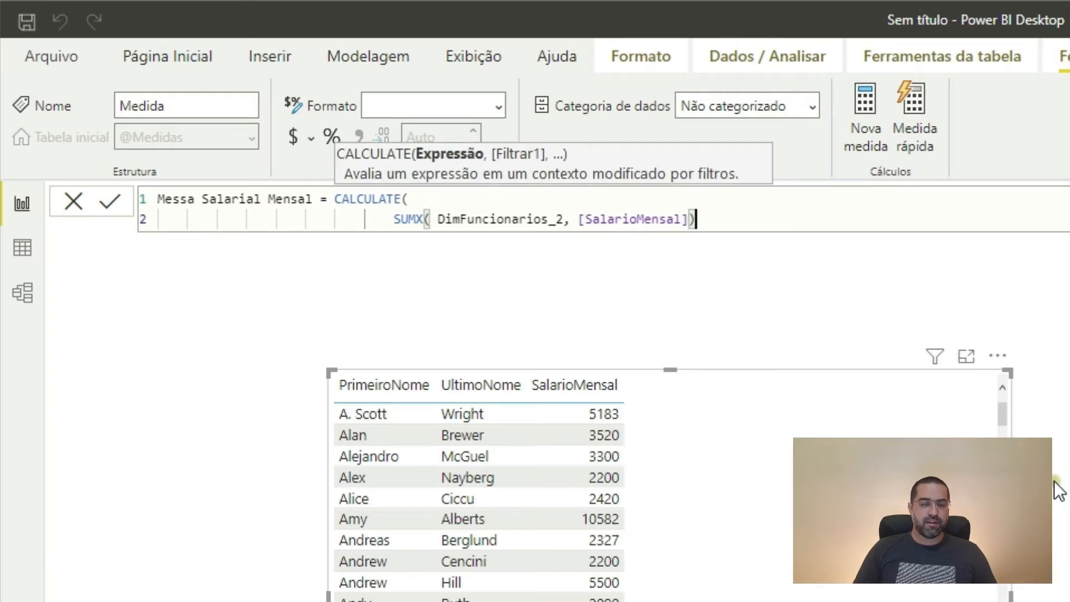
pyautogui.press('Left')
pyautogui.hotkey('shift', 'Return')
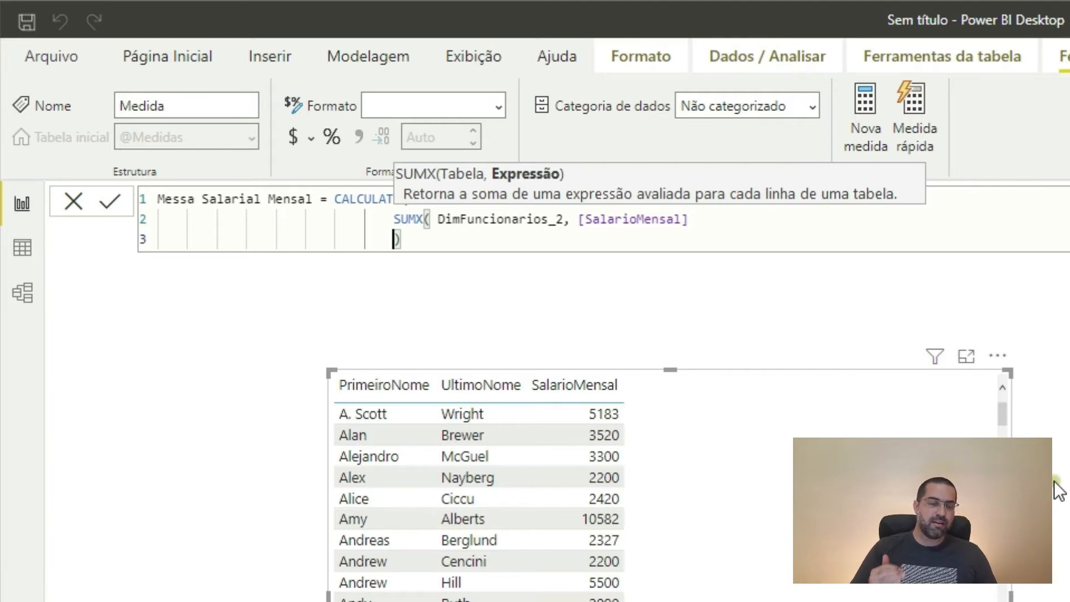
# Go over the SUMX function and its arguments, then close the CALCULATE formula and commit the Messa Salarial Mensal measure.
pyautogui.press('Up')
pyautogui.press('Right')
pyautogui.press('Right')
pyautogui.press('Right')
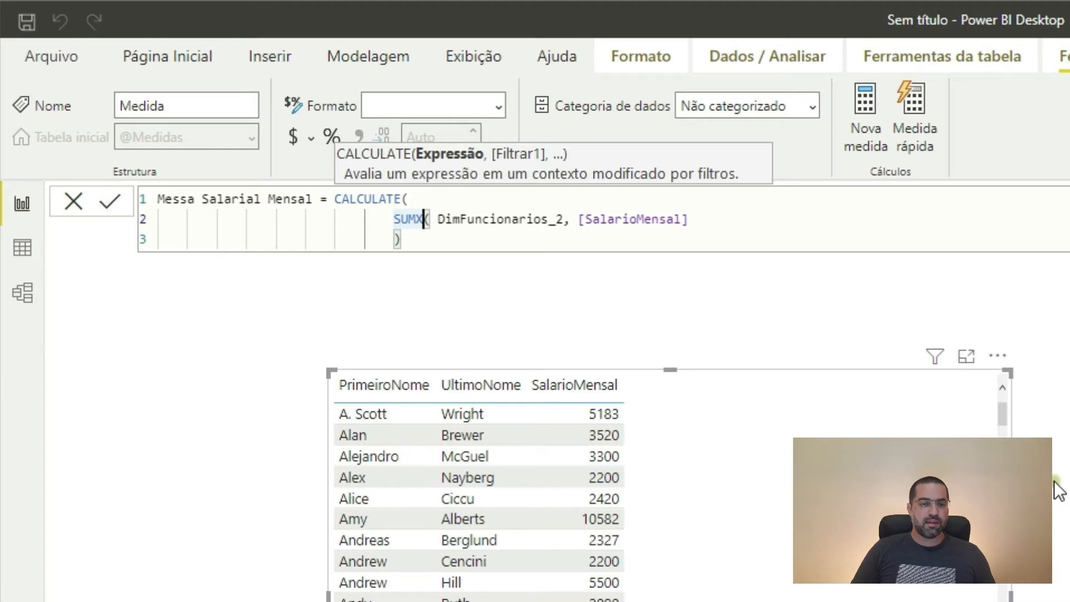
pyautogui.press('Right')
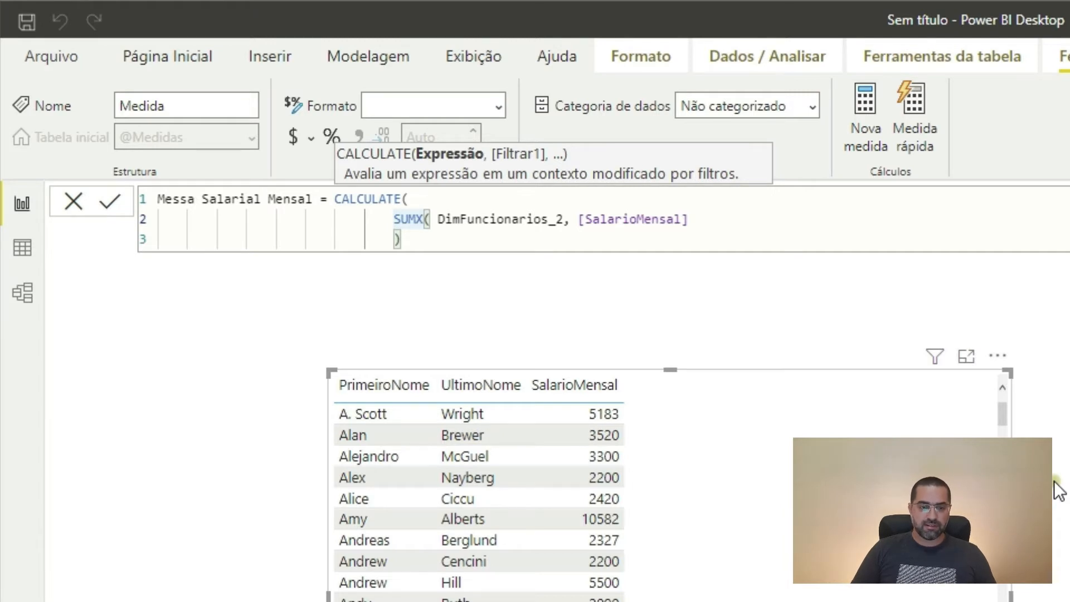
pyautogui.press('Up')
pyautogui.press('Right')
pyautogui.press('Right')
pyautogui.press('Right')
pyautogui.press('Right')
pyautogui.press('Right')
pyautogui.press('Right')
pyautogui.press('Right')
pyautogui.press('Right')
pyautogui.press('Right')
pyautogui.press('Right')
pyautogui.press('Right')
pyautogui.press('Right')
pyautogui.press('Right')
pyautogui.press('Right')
pyautogui.press('Right')
pyautogui.press('Right')
pyautogui.press('Right')
pyautogui.press('Right')
pyautogui.press('Right')
pyautogui.press('Right')
pyautogui.press('Right')
pyautogui.press('Right')
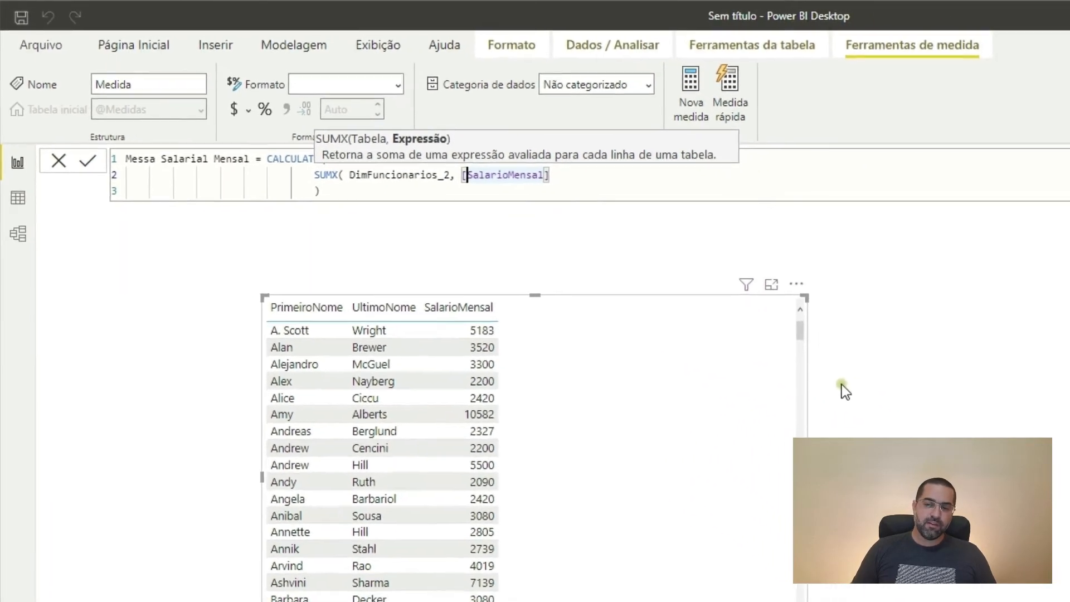
pyautogui.press('Return')
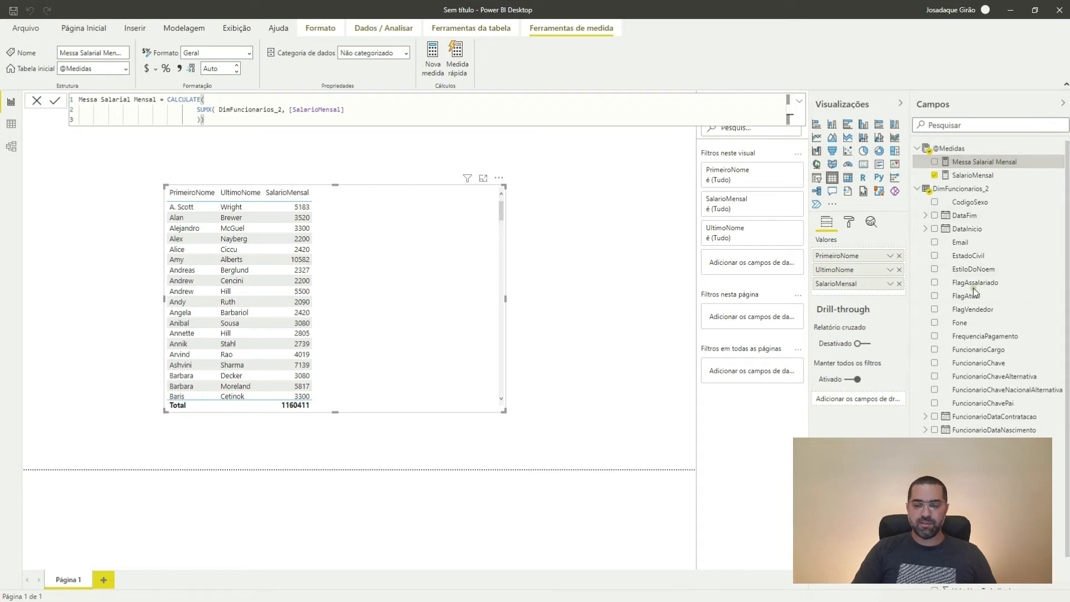
# Add Messa Salarial Mensal to the table visual, compare it with SalarioMensal per employee, and nudge the visual slightly.
pyautogui.moveTo(983, 165); pyautogui.dragTo(858, 297)
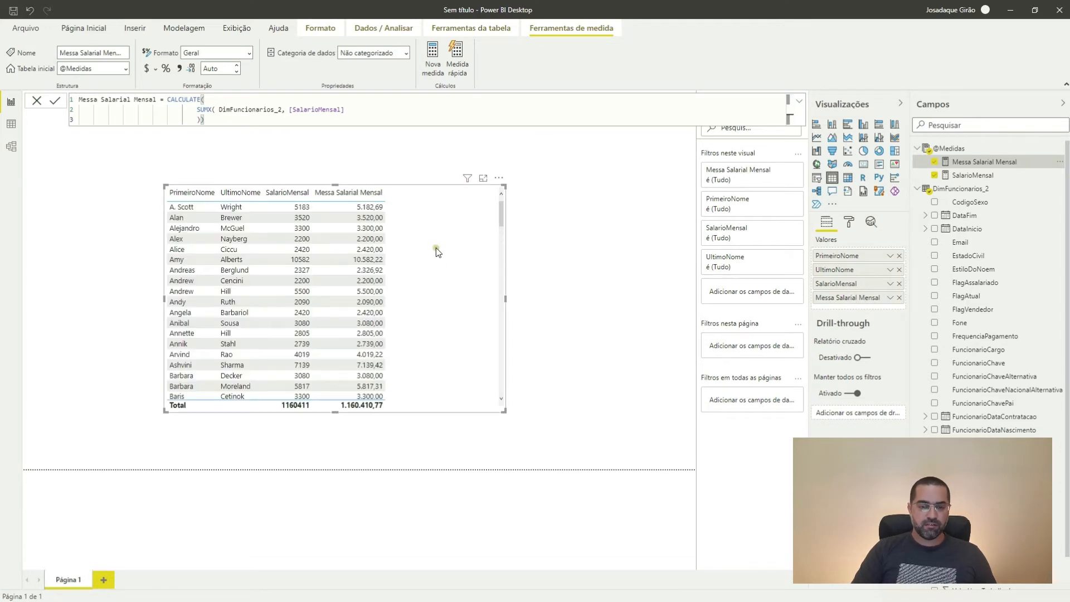
pyautogui.scroll(-5, 438, 248)
pyautogui.scroll(5, 432, 243)
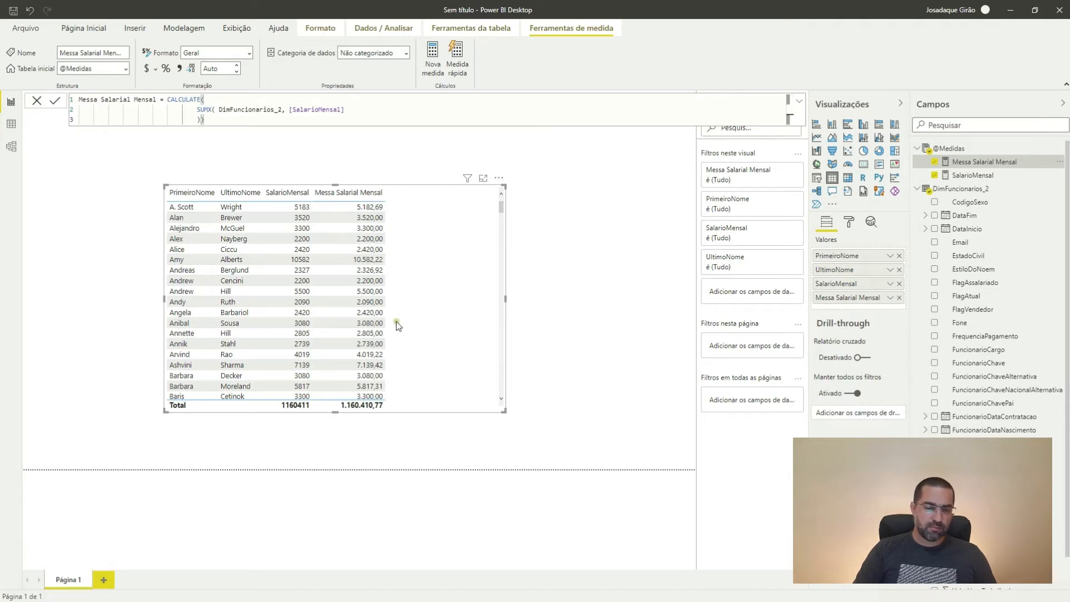
pyautogui.moveTo(425, 336); pyautogui.dragTo(413, 325)
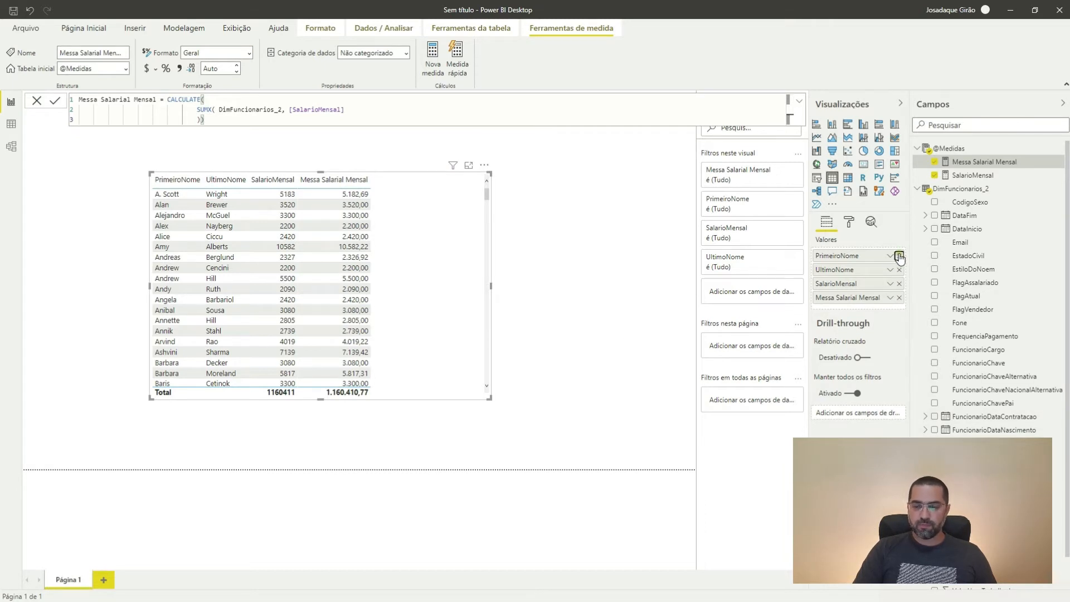
# Replace PrimeiroNome and UltimoNome in the table visual with the Setor field as the first column.
pyautogui.click(899, 256)
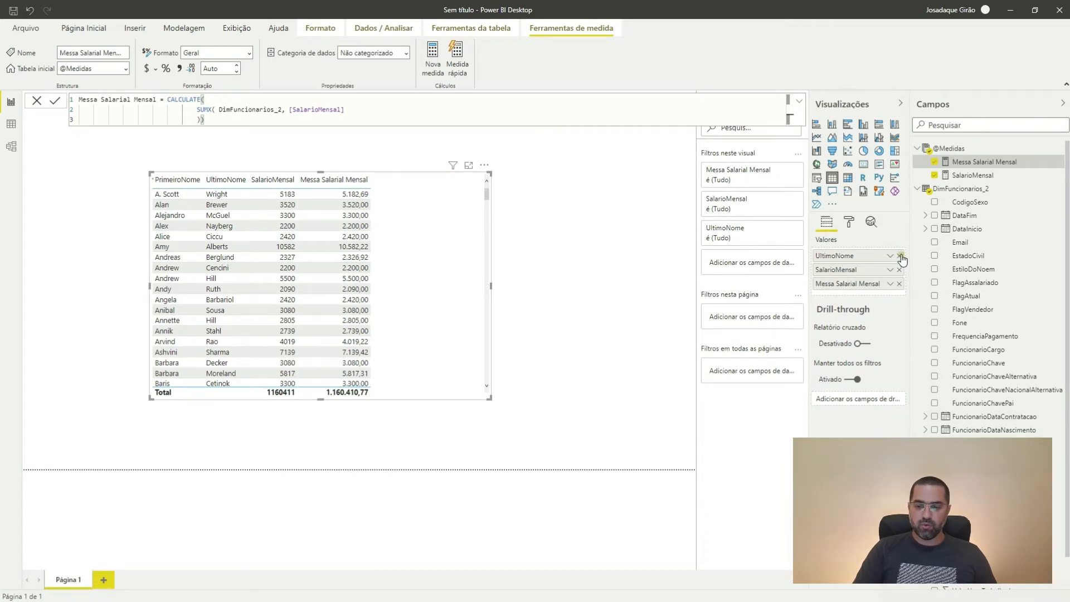
pyautogui.click(899, 256)
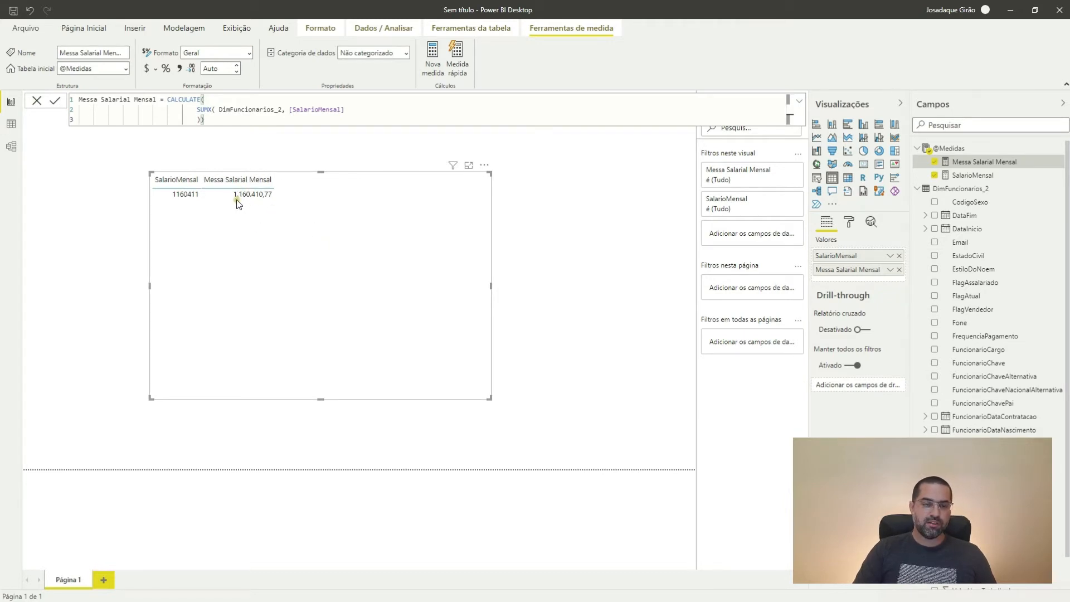
pyautogui.scroll(-2, 990, 279)
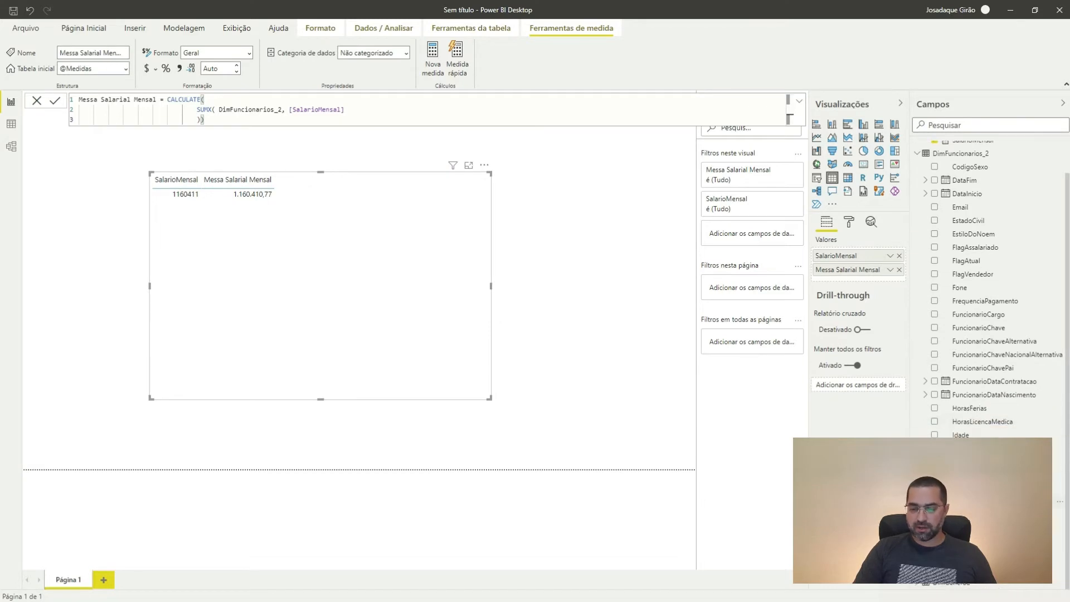
pyautogui.moveTo(965, 516); pyautogui.dragTo(851, 257)
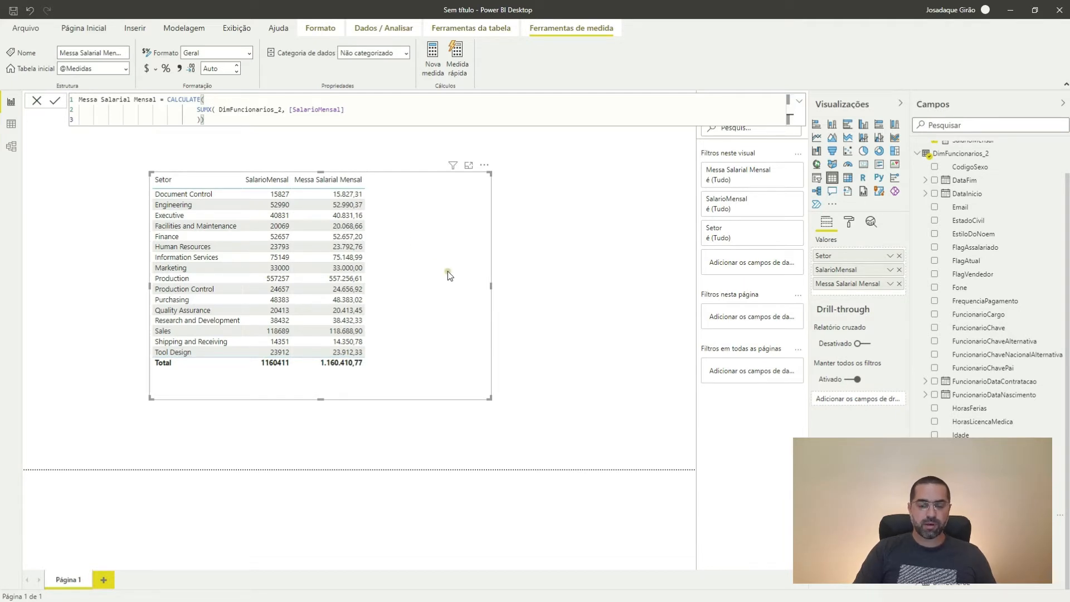
# Remove SalarioMensal from the table visual and move the visual closer to the page's upper-left corner.
pyautogui.click(899, 269)
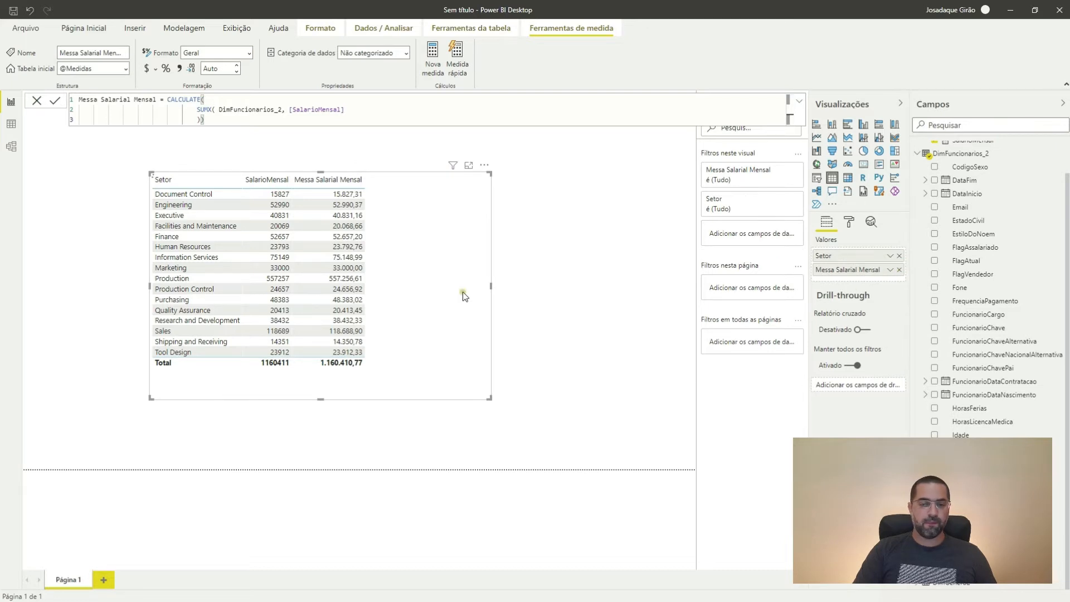
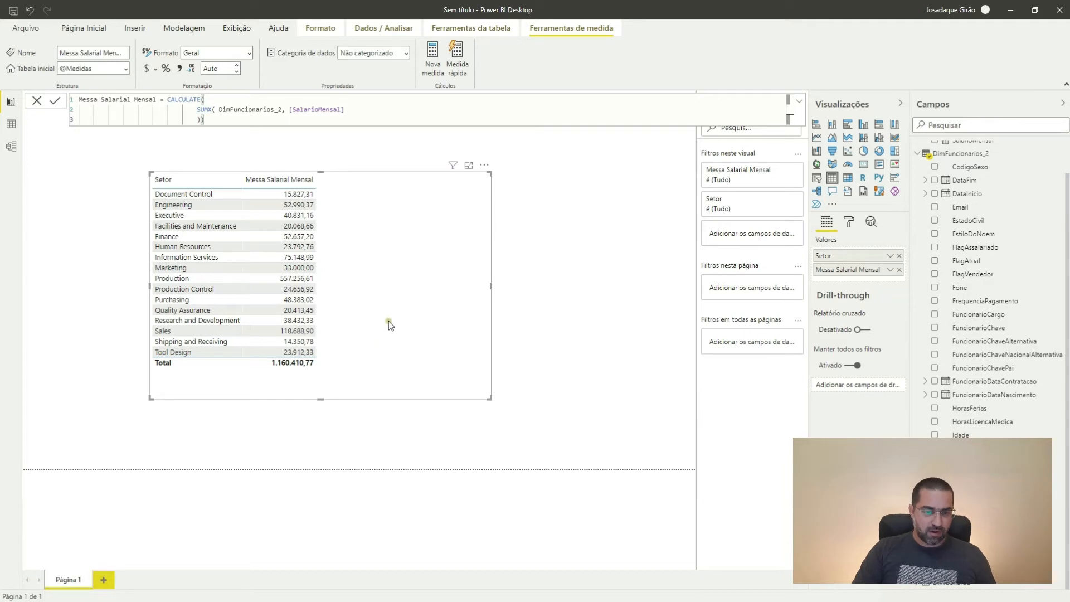
pyautogui.click(572, 320)
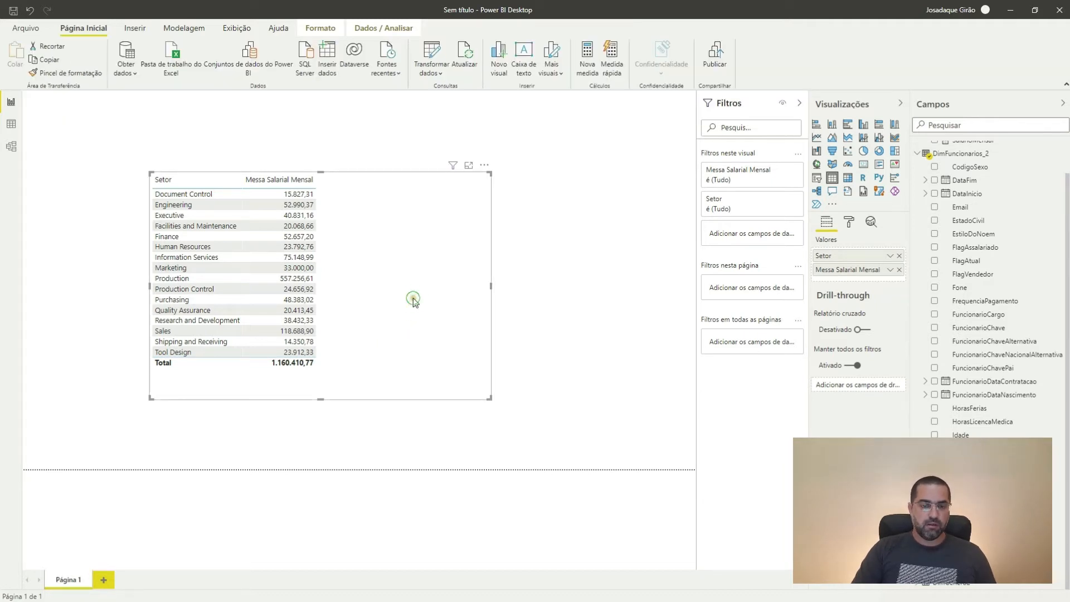
pyautogui.moveTo(405, 301); pyautogui.dragTo(353, 278)
pyautogui.scroll(1, 959, 301)
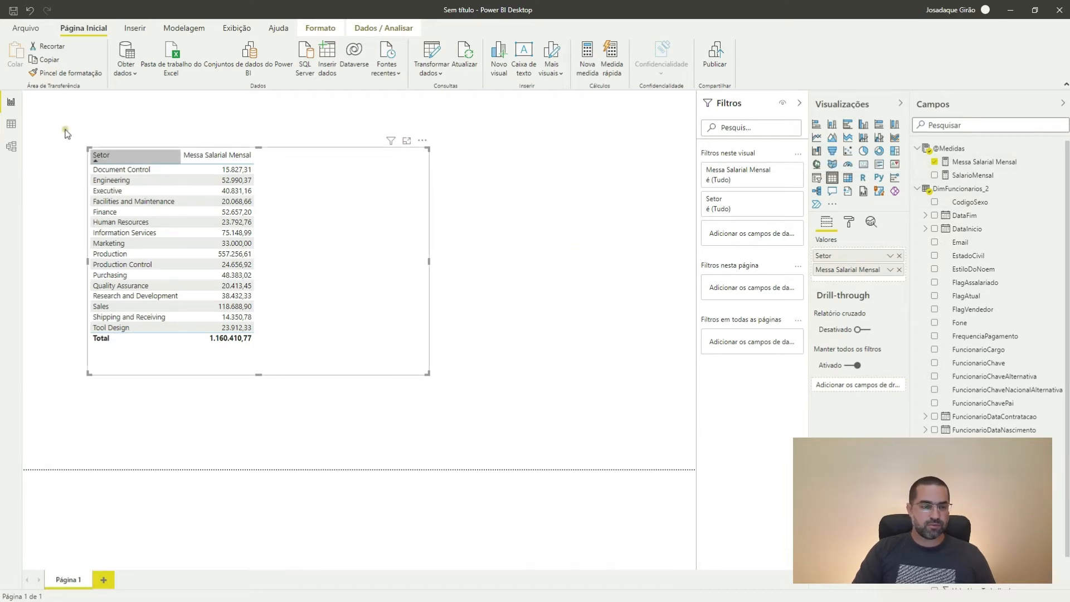
# Inspect the CodigoSexo column of DimFuncionarios_2 in the data view, then return to the report page.
pyautogui.click(7, 129)
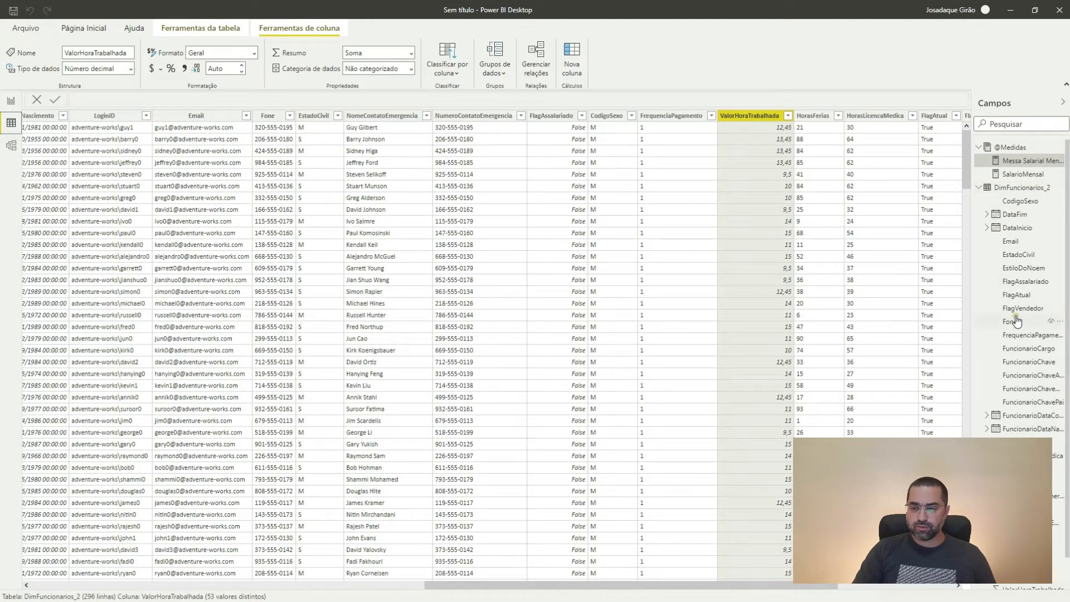
pyautogui.click(601, 175)
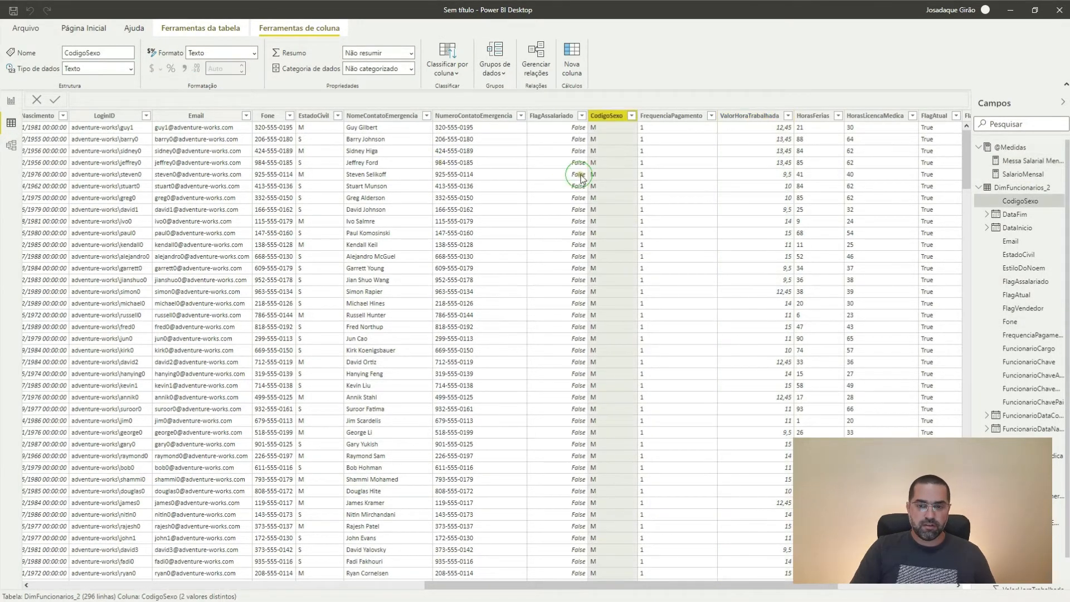
pyautogui.press('Left')
pyautogui.press('Right')
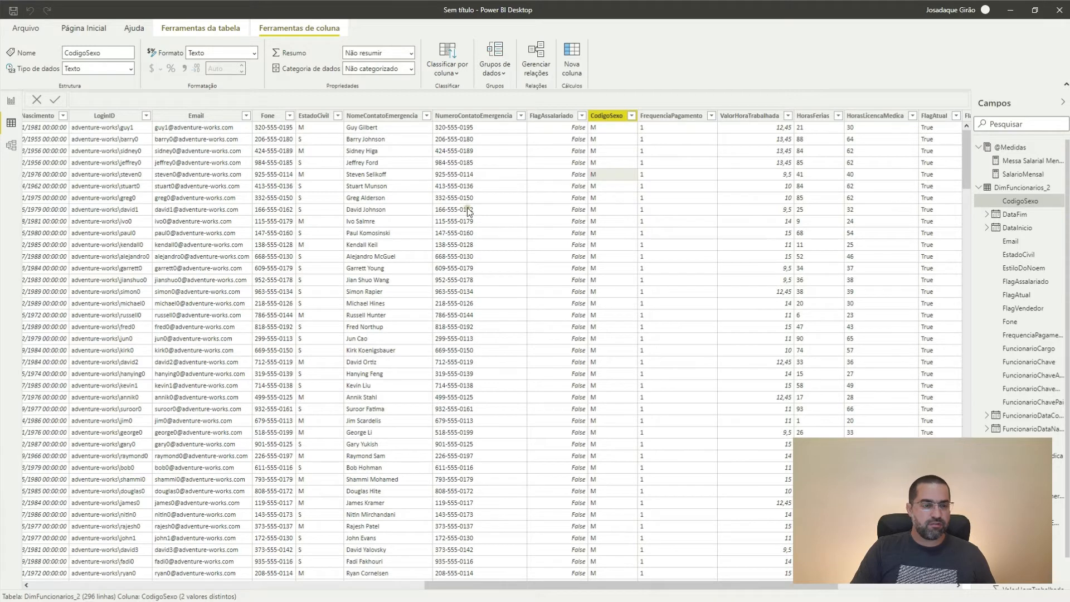
pyautogui.click(11, 102)
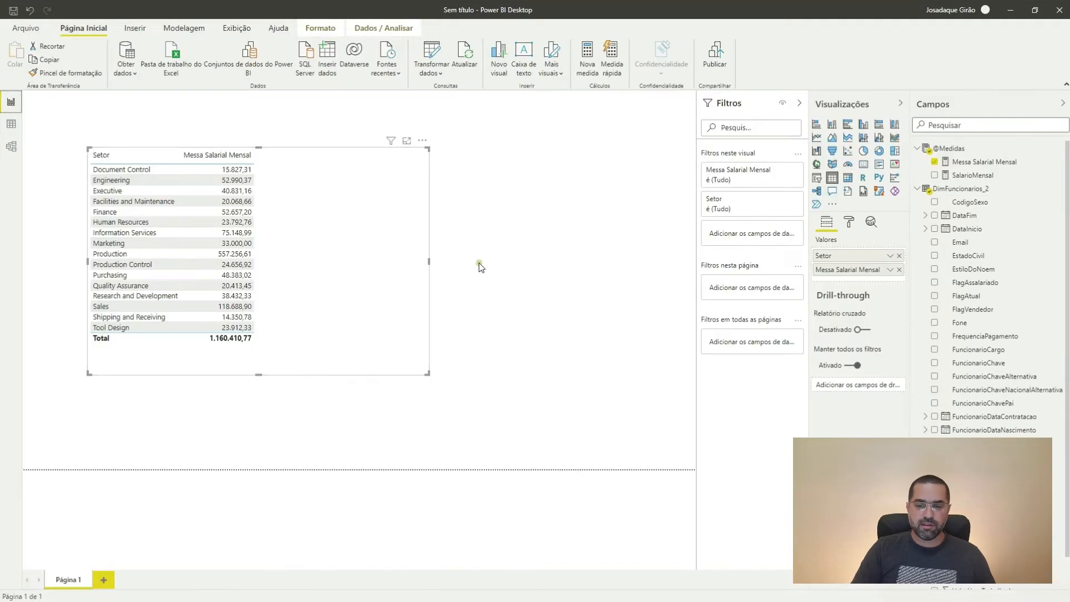
pyautogui.rightClick(972, 162)
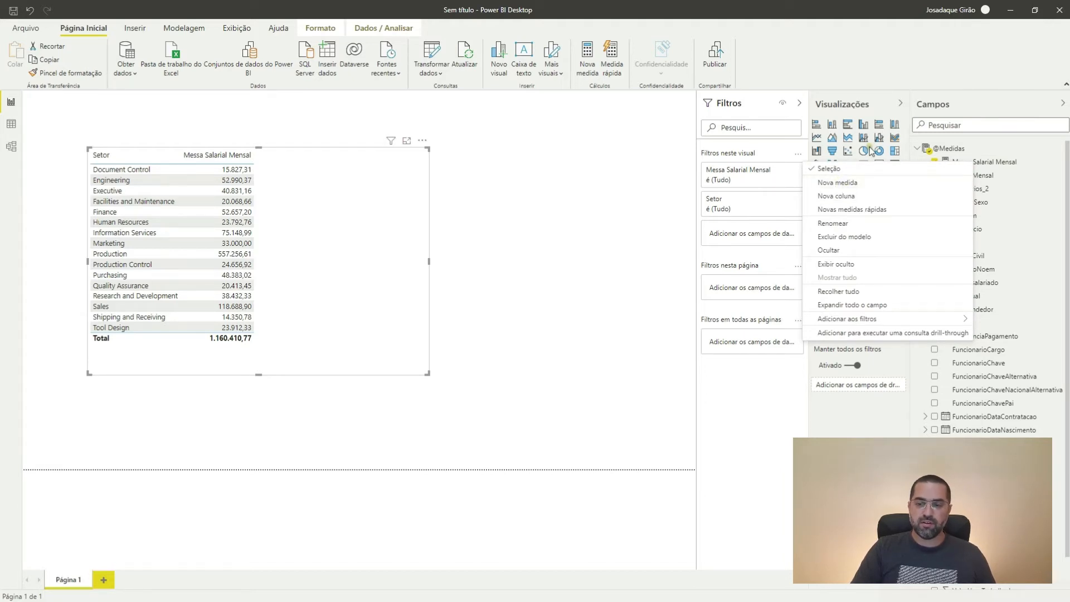
pyautogui.click(861, 186)
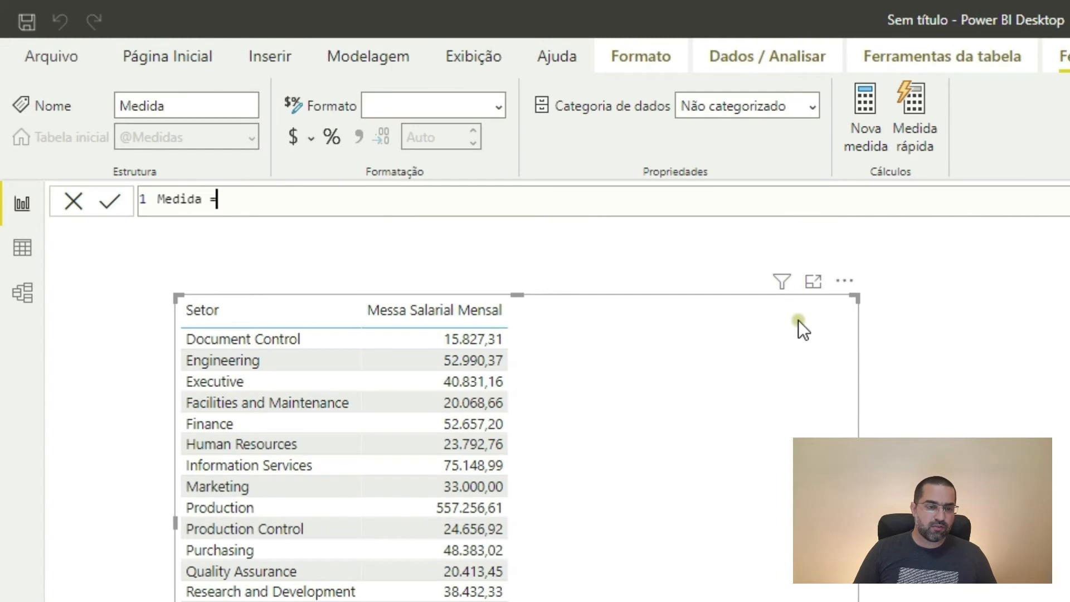
pyautogui.press('Left')
pyautogui.press('Left')
pyautogui.hotkey('shift', 'Home')
pyautogui.write('Qtd_Fu')
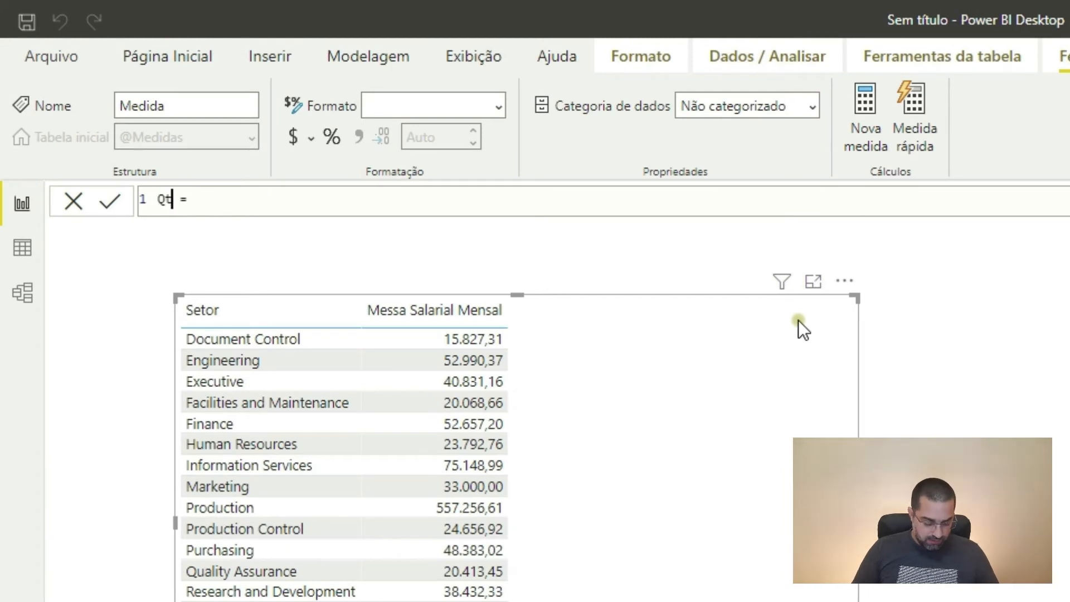
pyautogui.write('n')
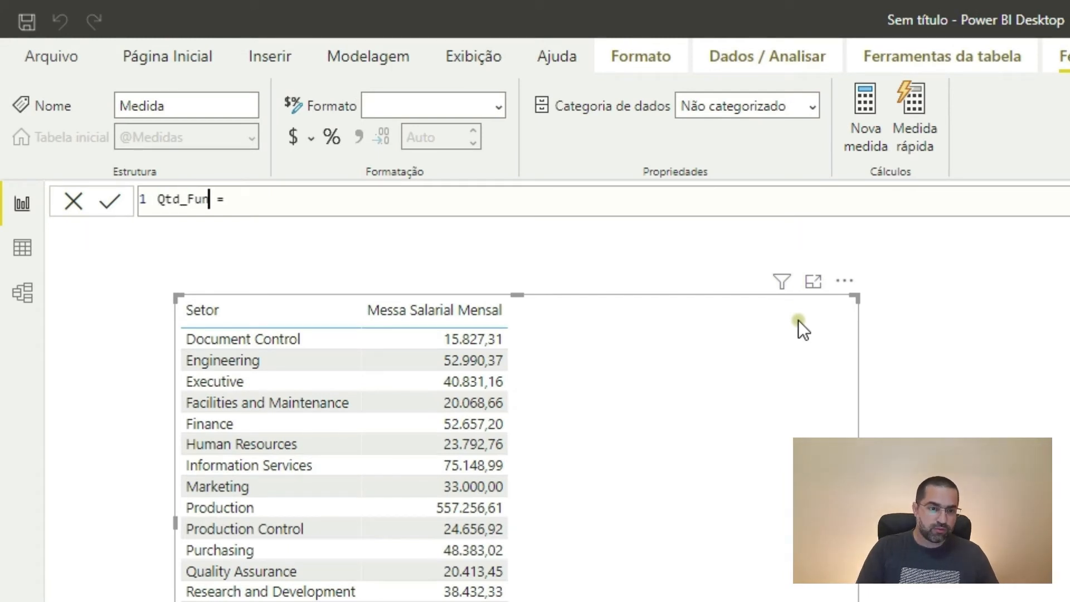
pyautogui.write('c_Total')
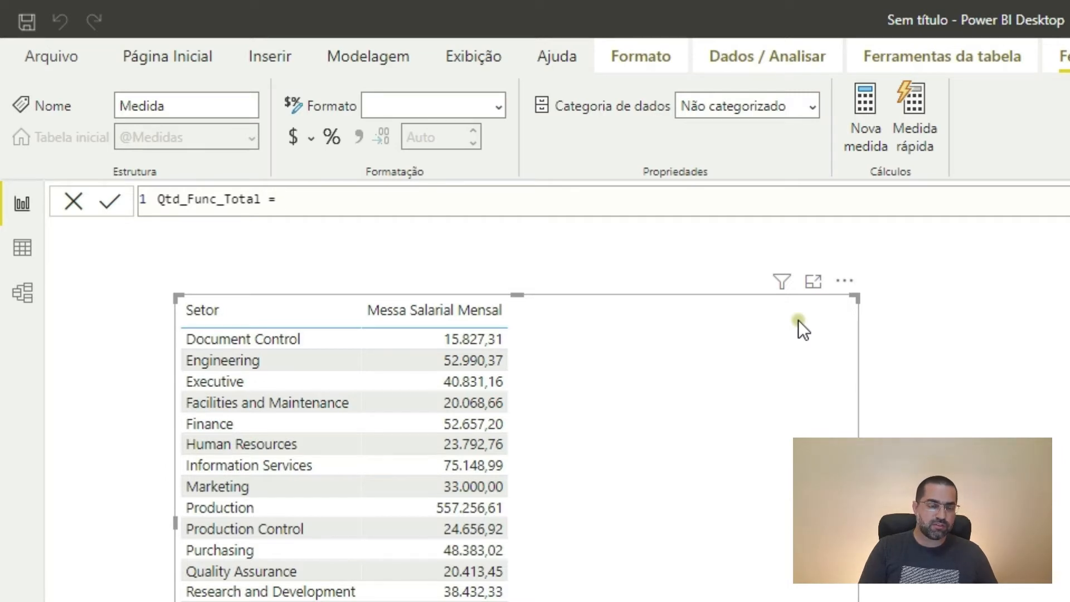
# Begin the Qtd_Func_Total formula with a CALCULATE function containing a nested DISTINCTCOUNT function.
pyautogui.write('calcul')
pyautogui.press('Tab')
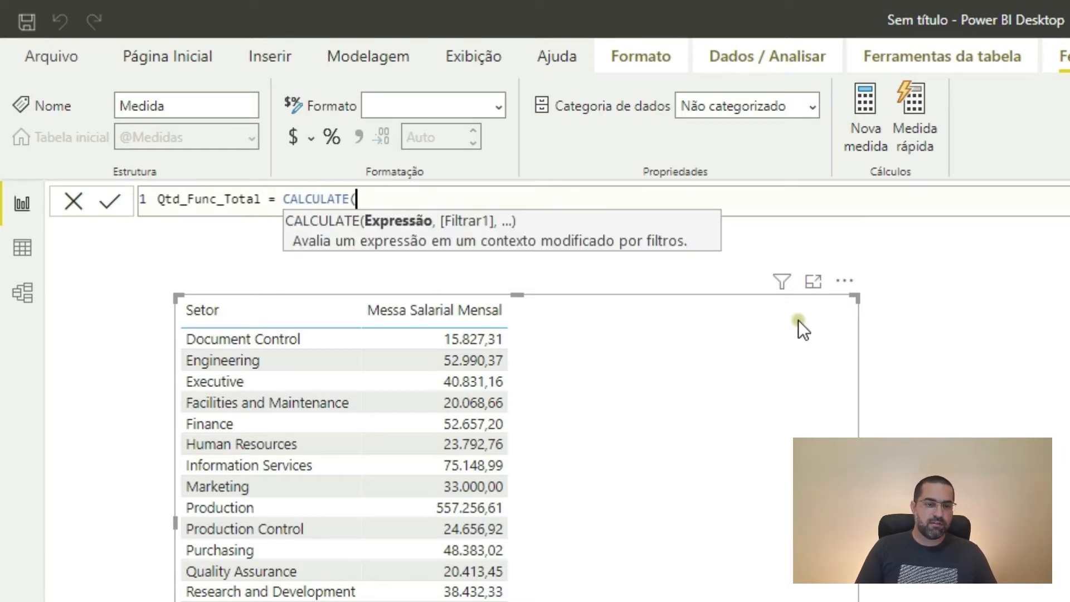
pyautogui.write('Dis')
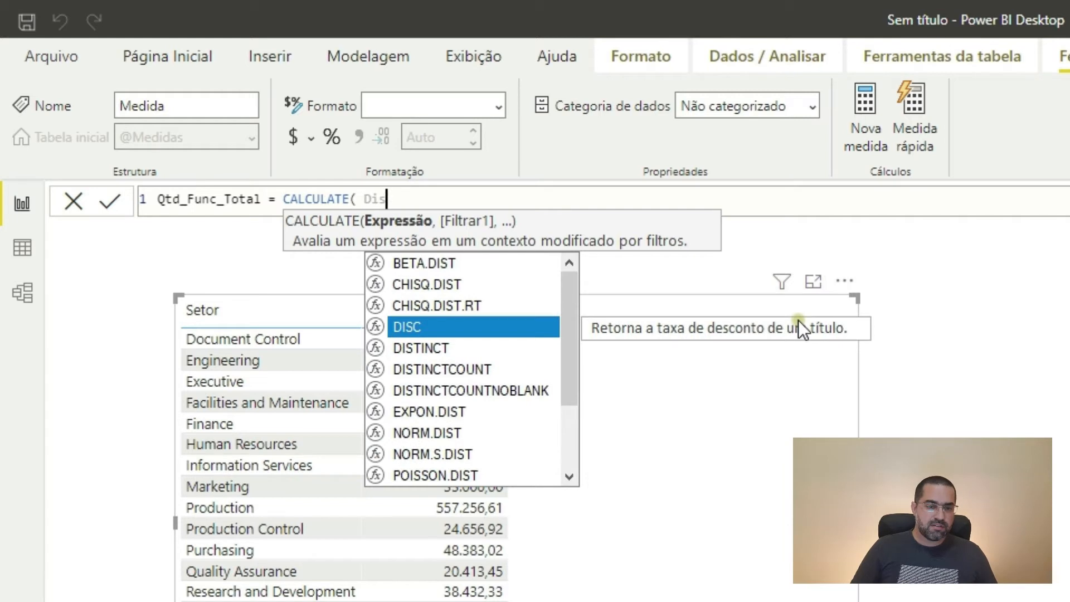
pyautogui.press('Down')
pyautogui.press('Down')
pyautogui.press('Tab')
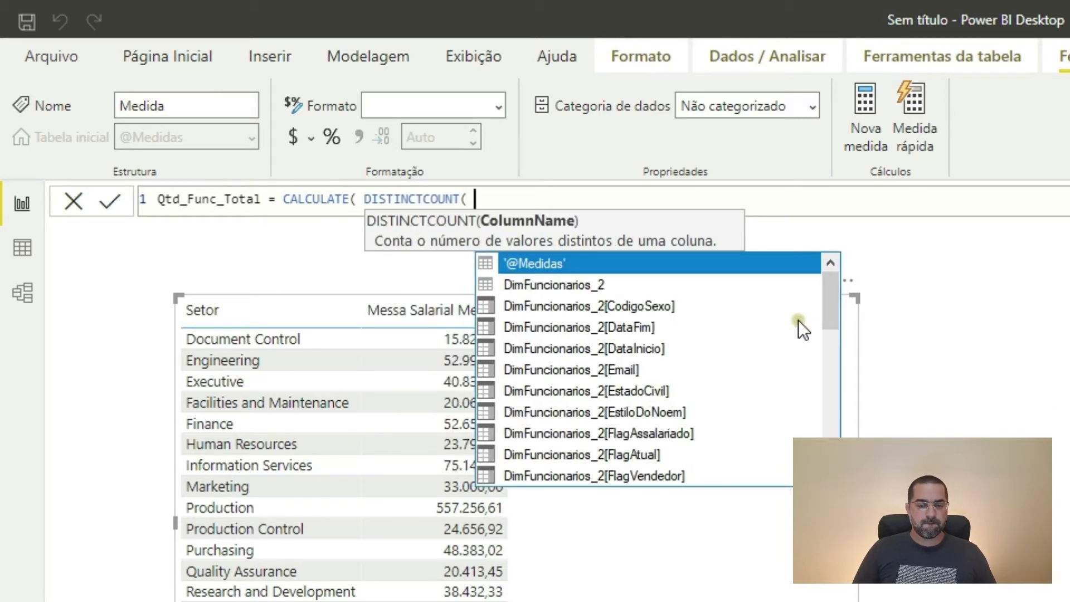
pyautogui.write('))')
pyautogui.press('BackSpace')
pyautogui.press('BackSpace')
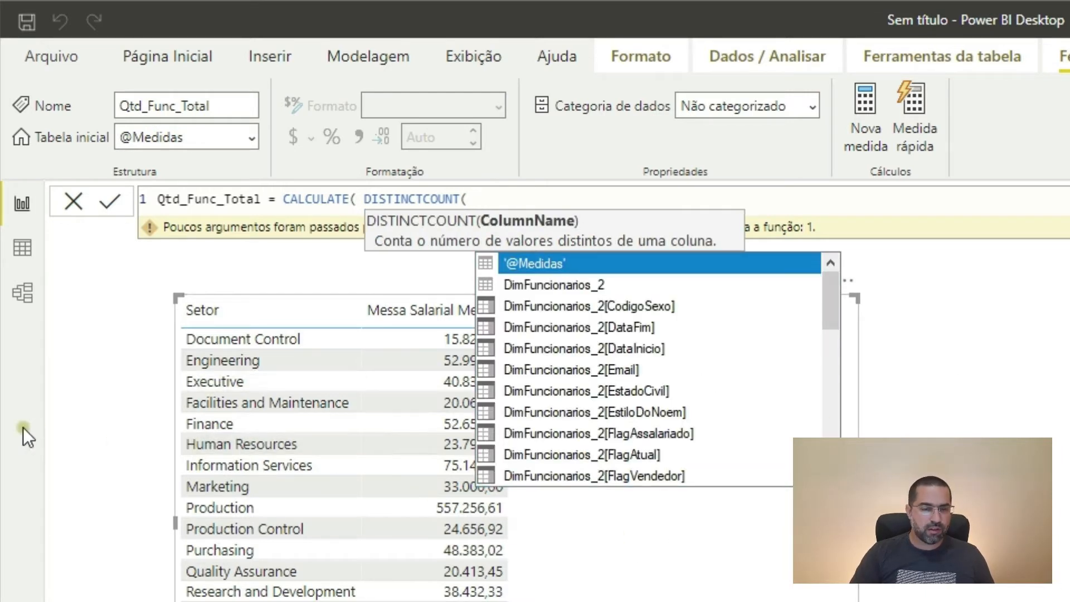
pyautogui.press('Escape')
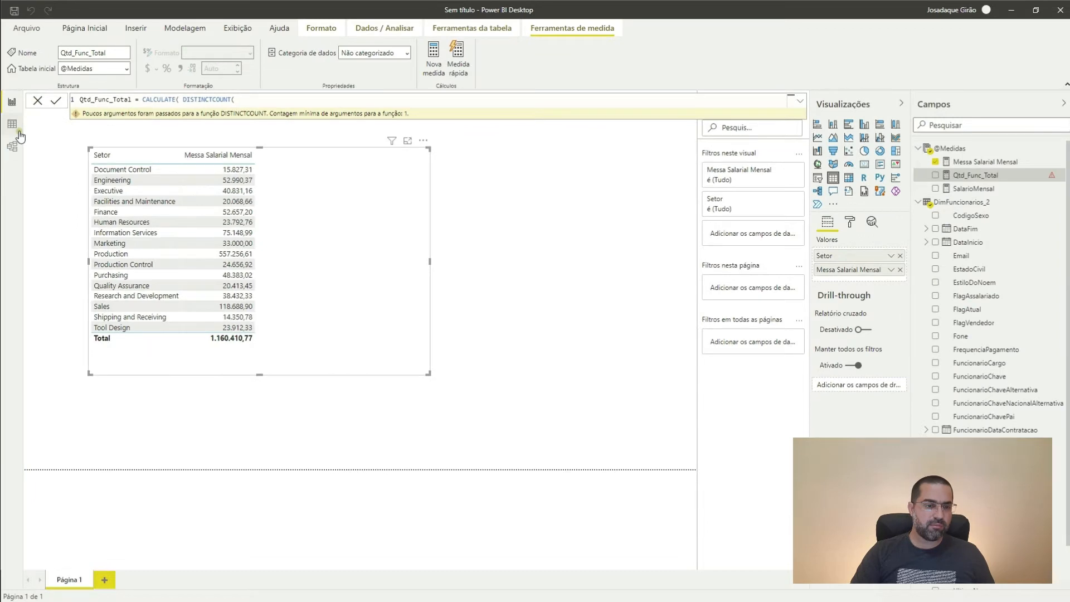
# Examine the FuncionarioChave and FuncionarioChavePai columns of DimFuncionarios_2 in the data view, including FuncionarioChave's filter values.
pyautogui.click(12, 126)
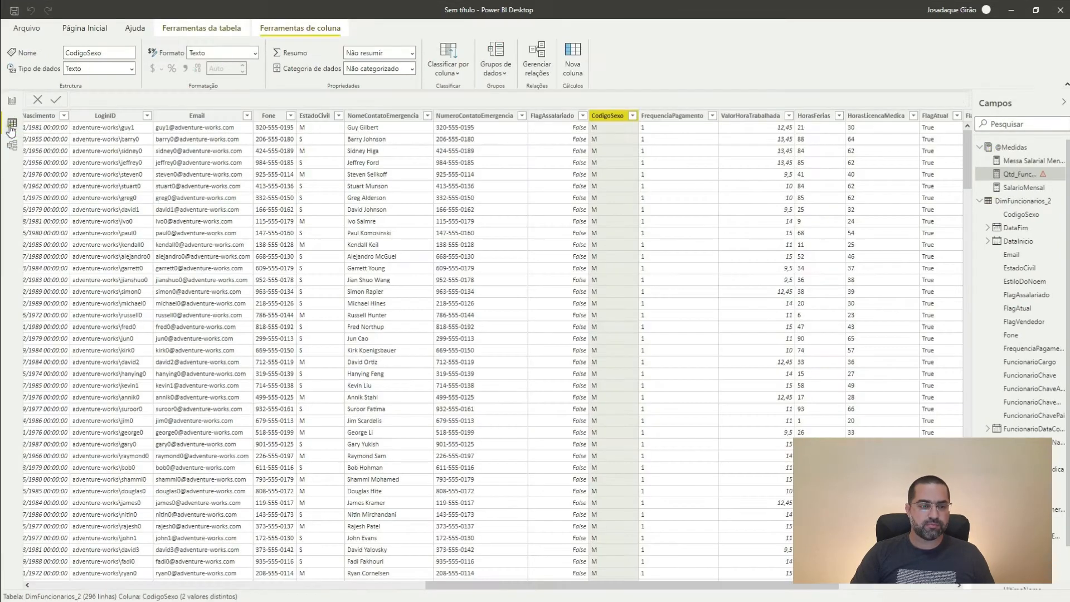
pyautogui.click(92, 187)
pyautogui.press('Home')
pyautogui.press('End')
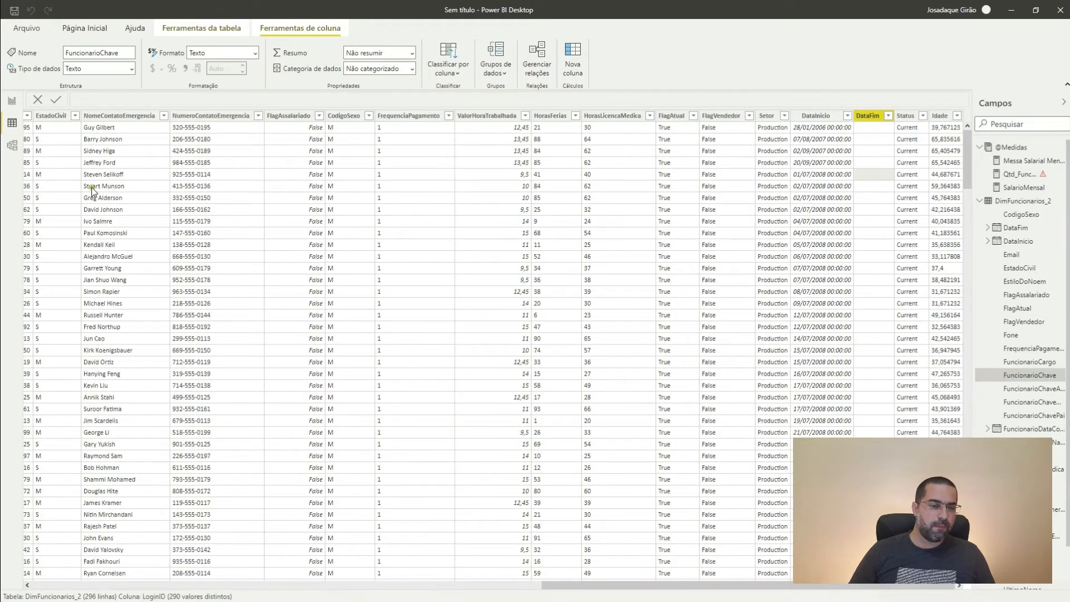
pyautogui.press('End')
pyautogui.press('Home')
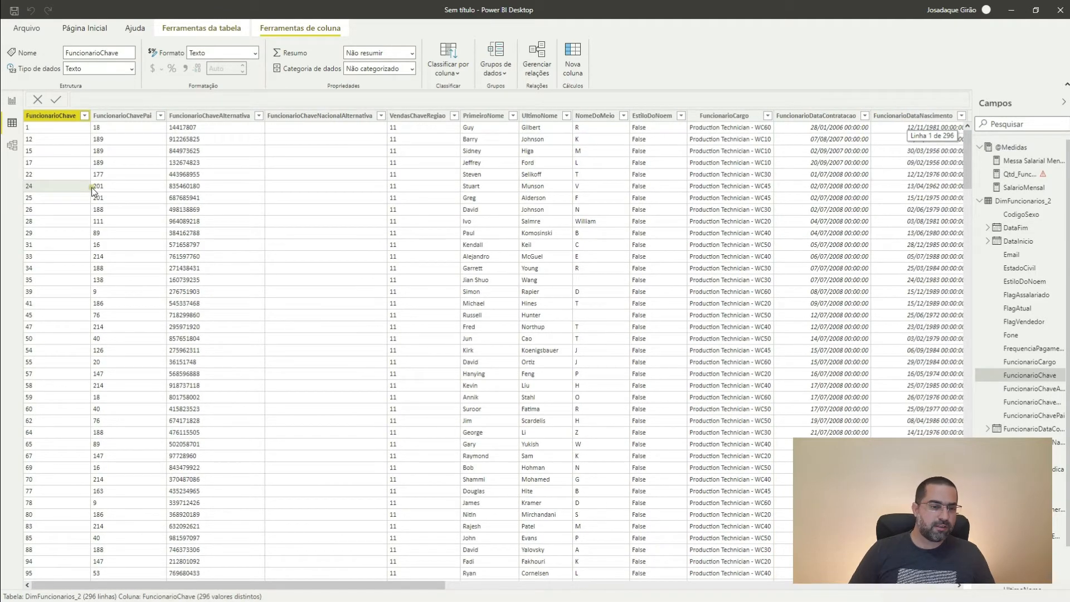
pyautogui.click(55, 118)
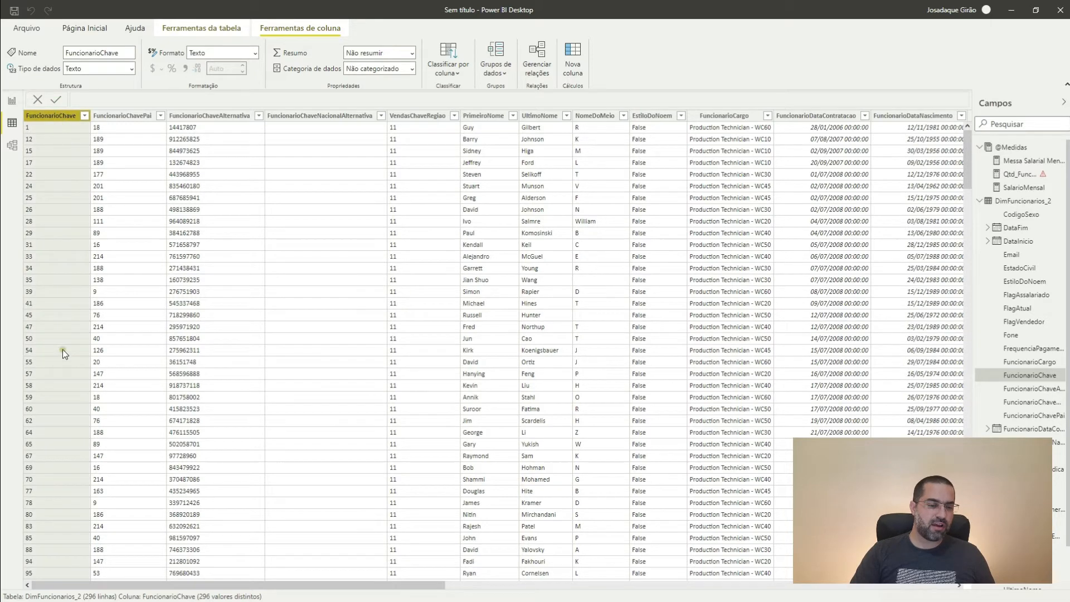
pyautogui.click(135, 119)
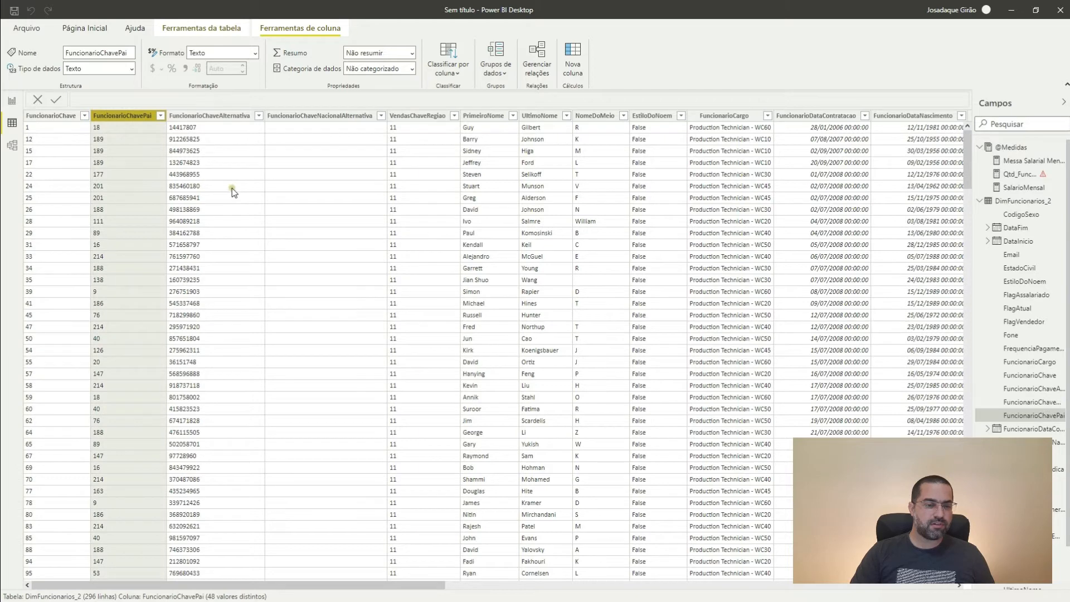
pyautogui.click(55, 139)
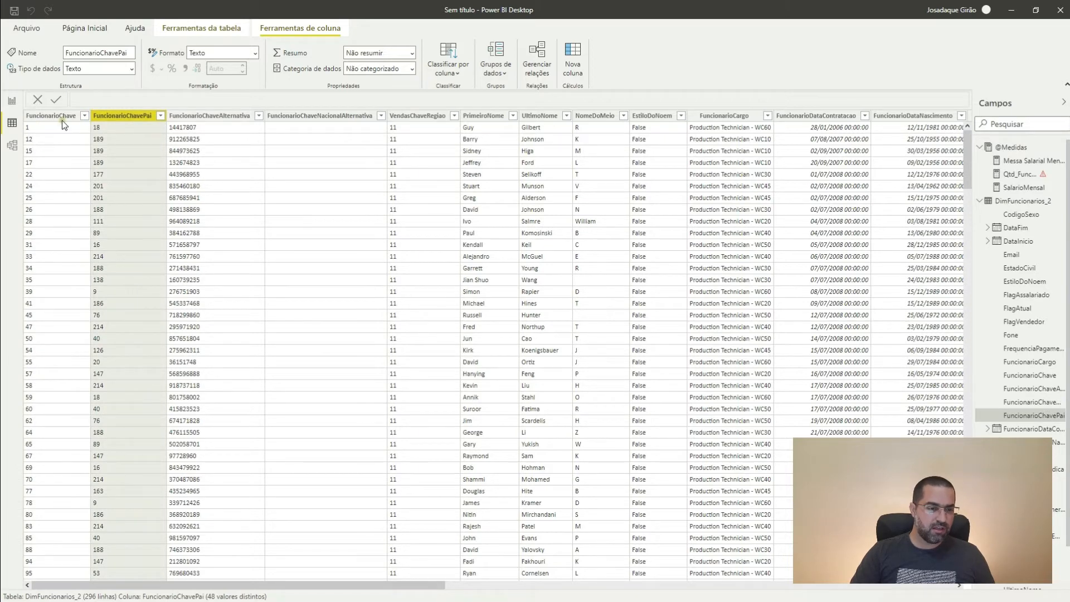
pyautogui.click(58, 118)
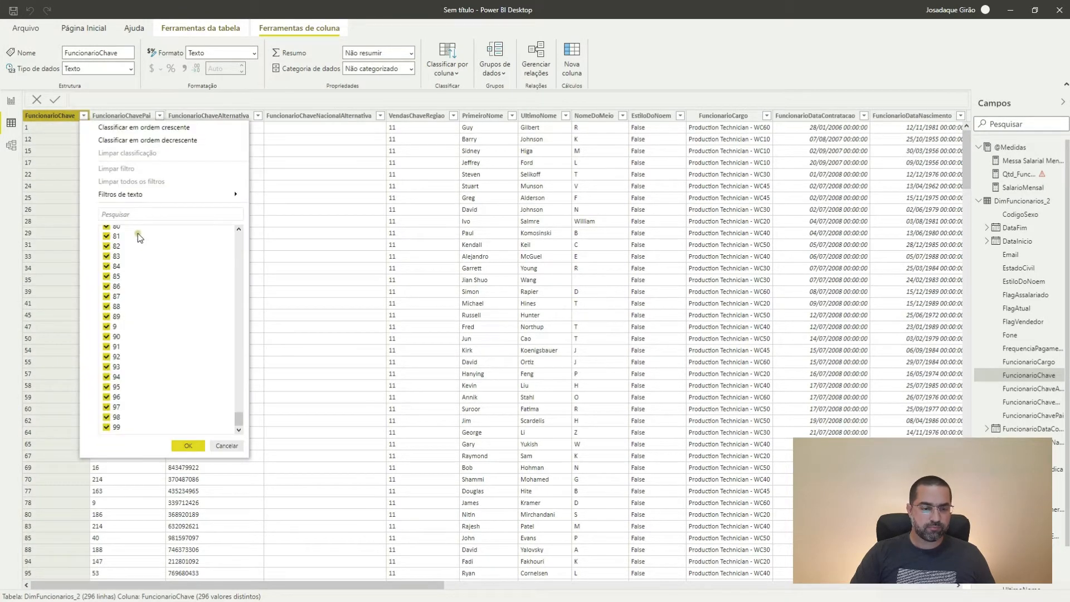
pyautogui.scroll(20, 162, 326)
pyautogui.press('Escape')
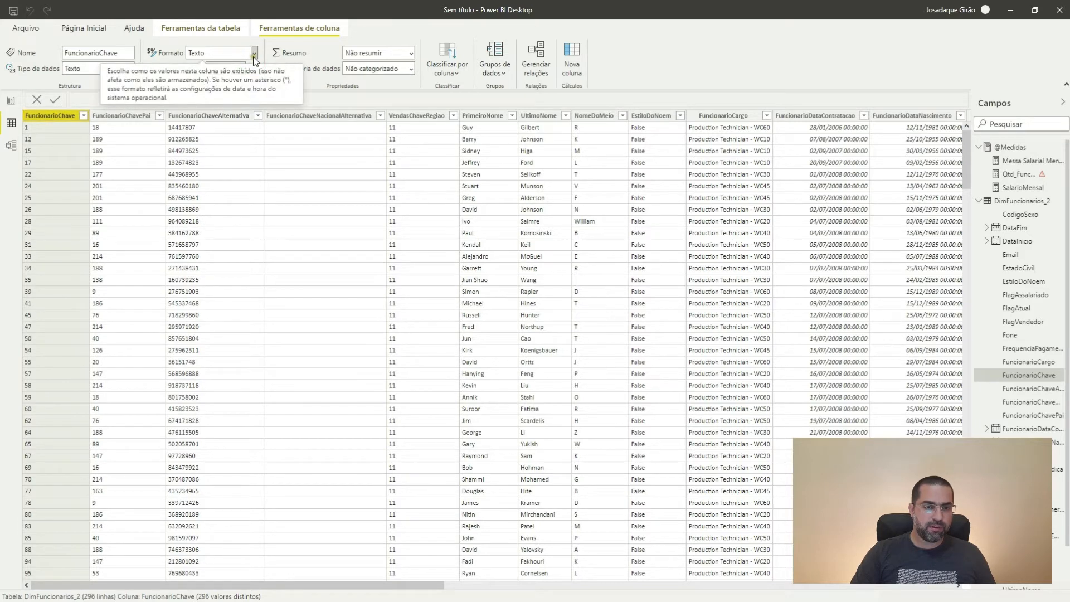
# Change the FuncionarioChave column of DimFuncionarios_2 to the Número Inteiro data type in the Power Query Editor and apply the change.
pyautogui.click(216, 53)
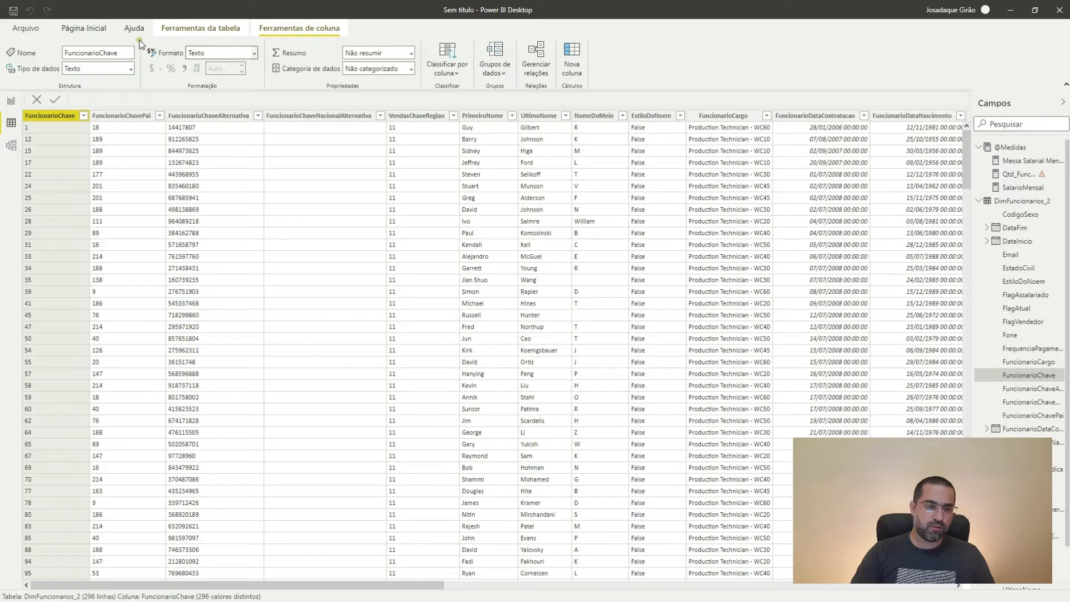
pyautogui.click(69, 32)
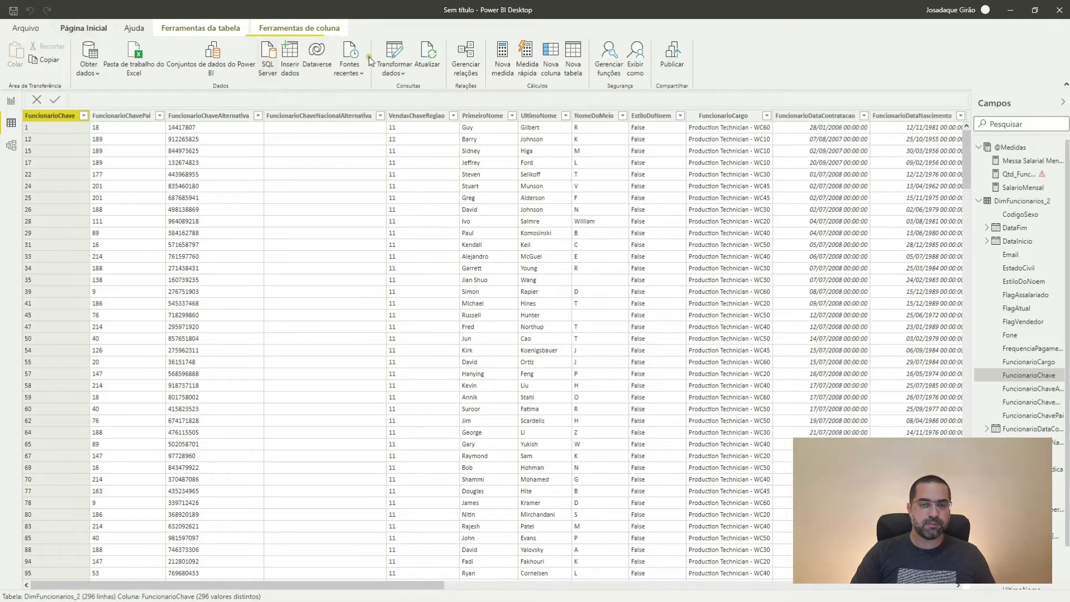
pyautogui.click(399, 62)
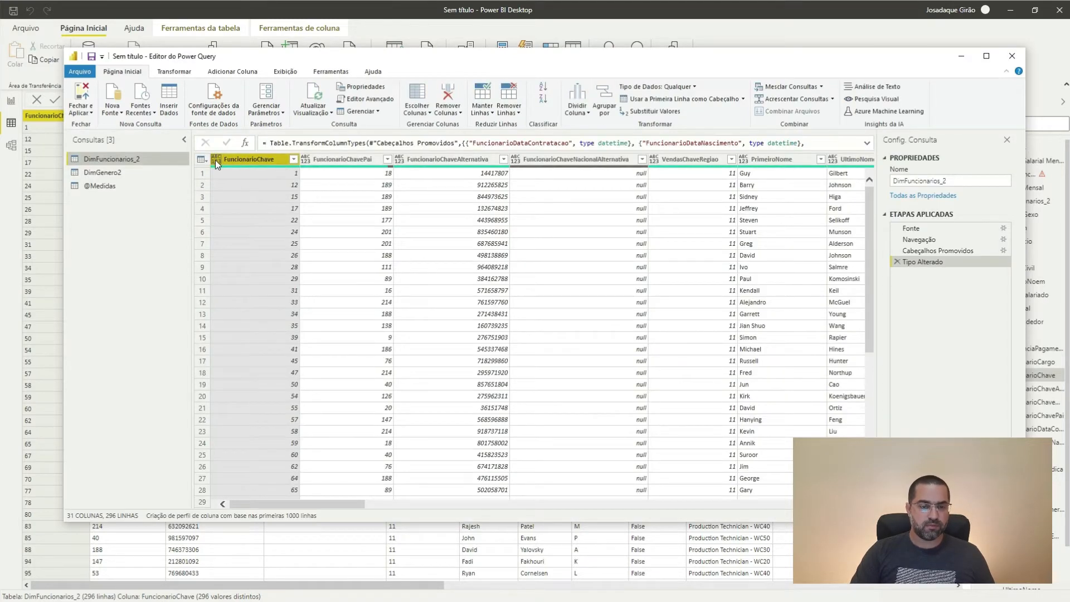
pyautogui.click(215, 160)
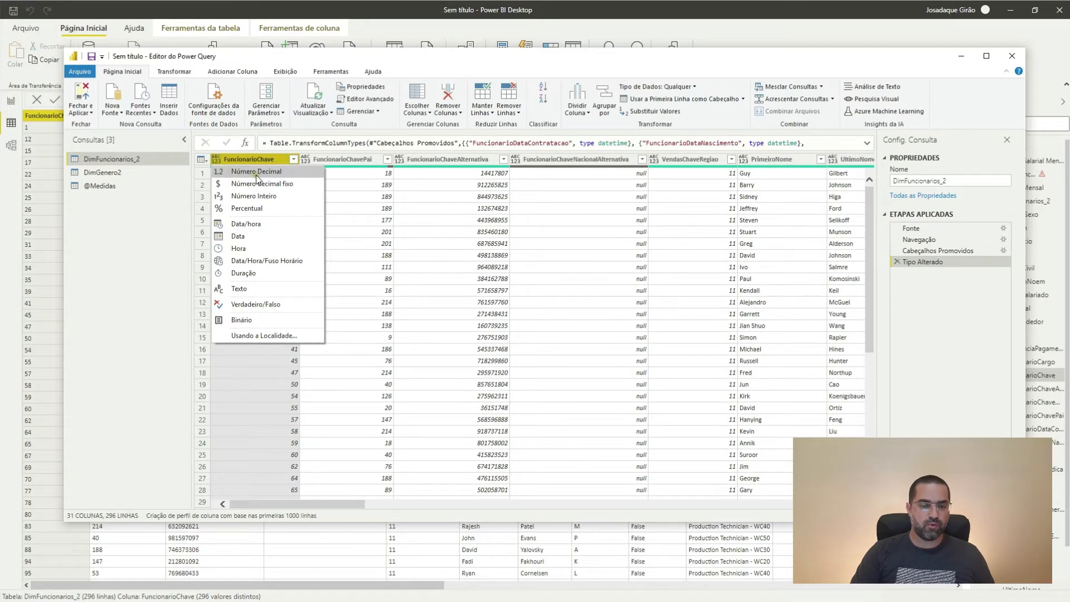
pyautogui.click(258, 195)
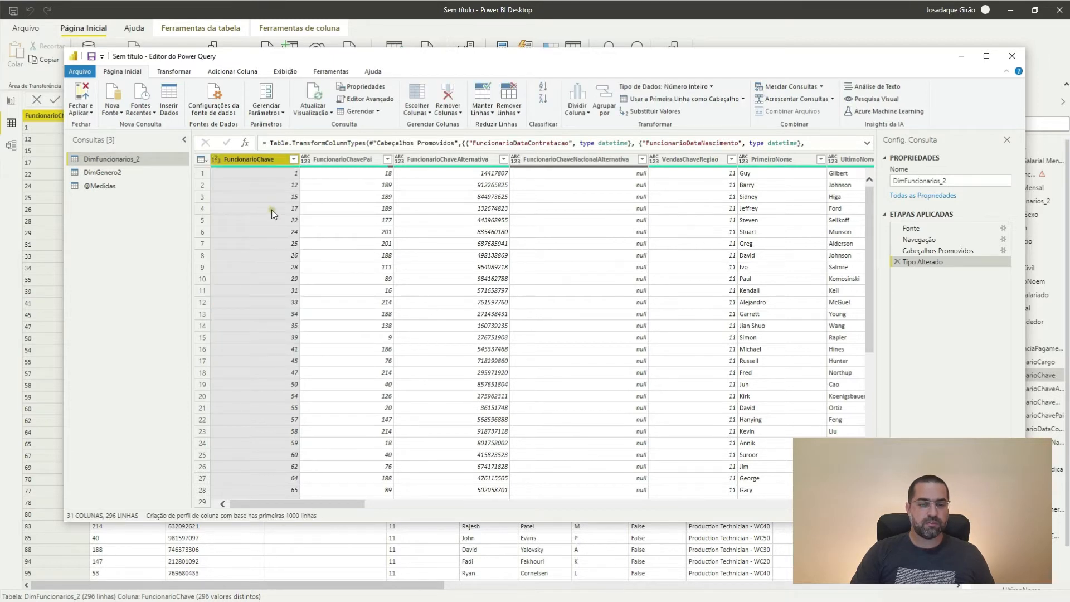
pyautogui.click(82, 101)
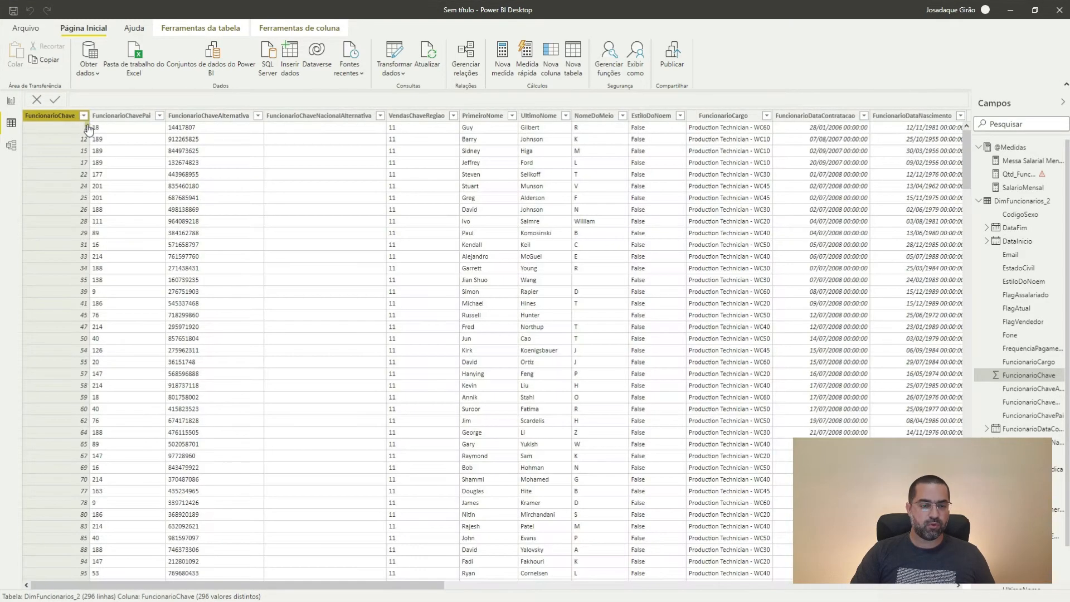
# Review the full list of FuncionarioChave filter values from start to end, leaving the column unfiltered.
pyautogui.click(84, 117)
pyautogui.scroll(20, 172, 277)
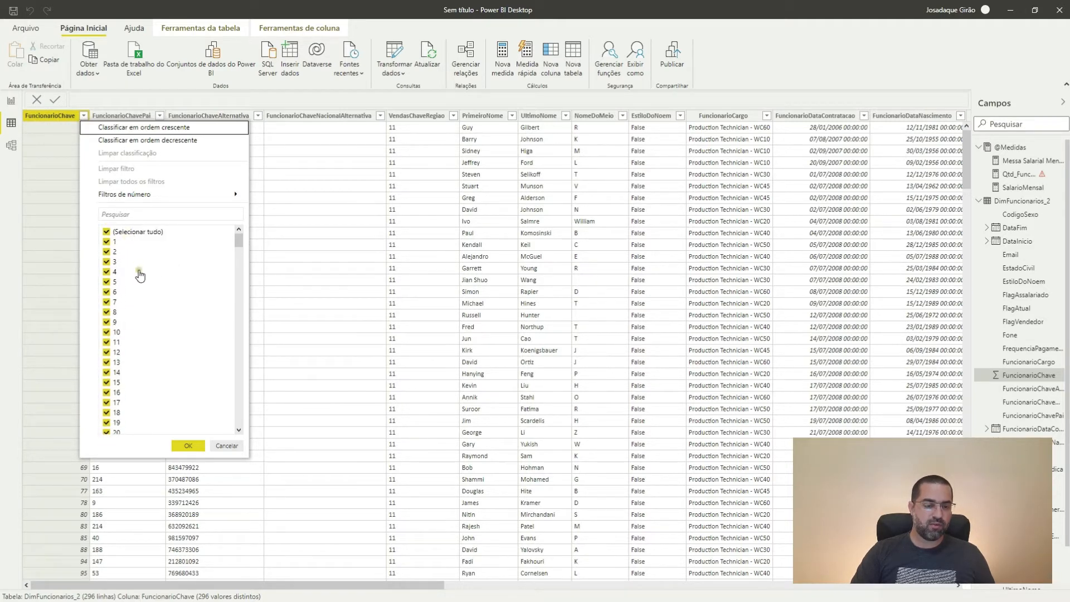
pyautogui.scroll(-4, 137, 318)
pyautogui.scroll(-20, 137, 318)
pyautogui.scroll(-10, 159, 339)
pyautogui.press('Escape')
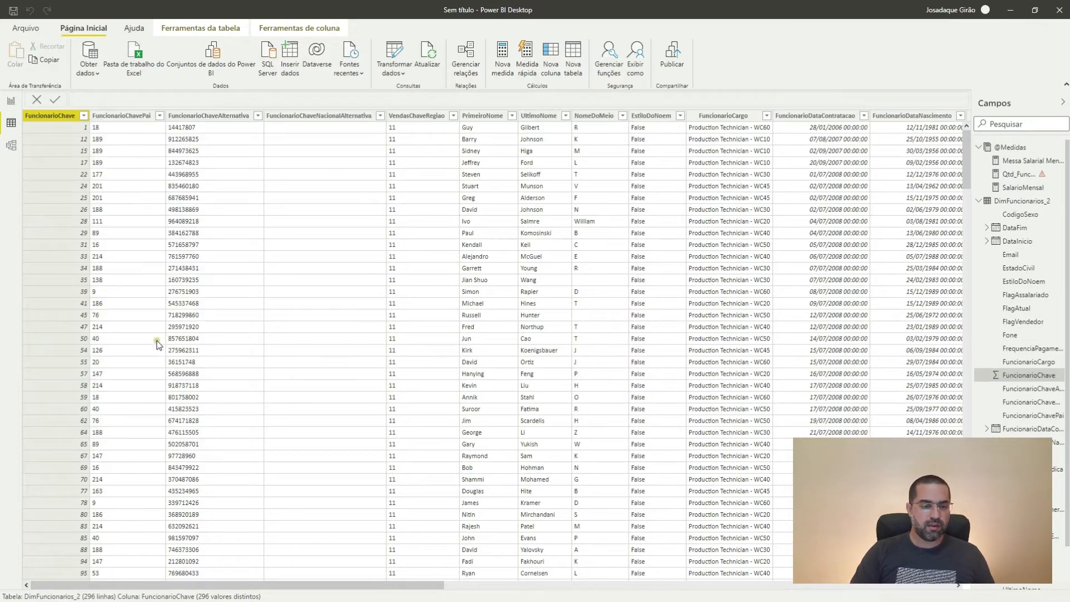
# Back in the report, complete Qtd_Func_Total as CALCULATE( DISTINCTCOUNT( DimFuncionarios_2[FuncionarioChave])) without a filter argument and commit it.
pyautogui.click(10, 102)
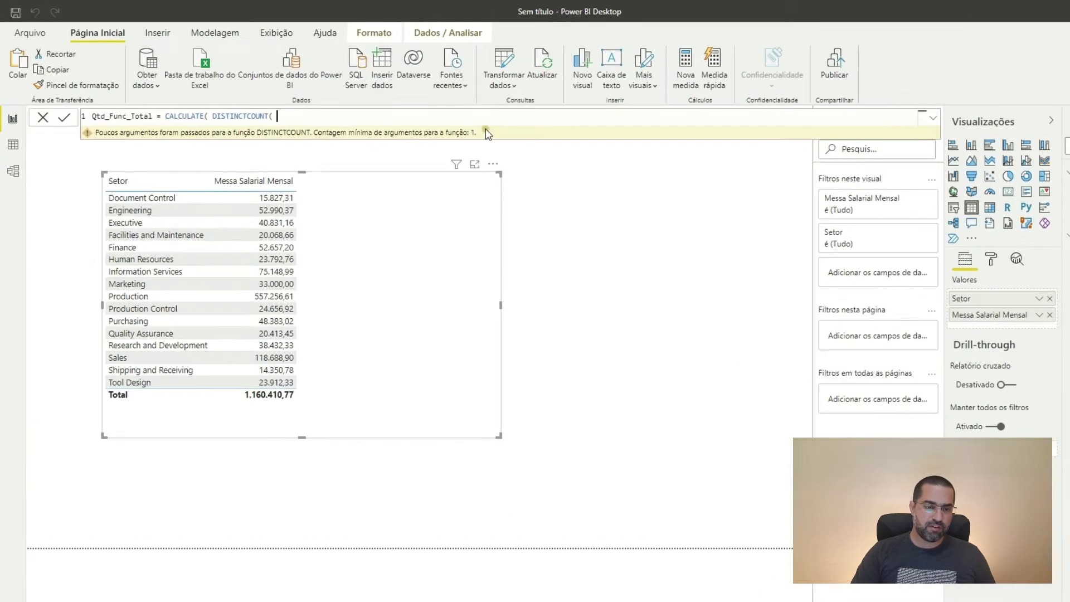
pyautogui.write('cha')
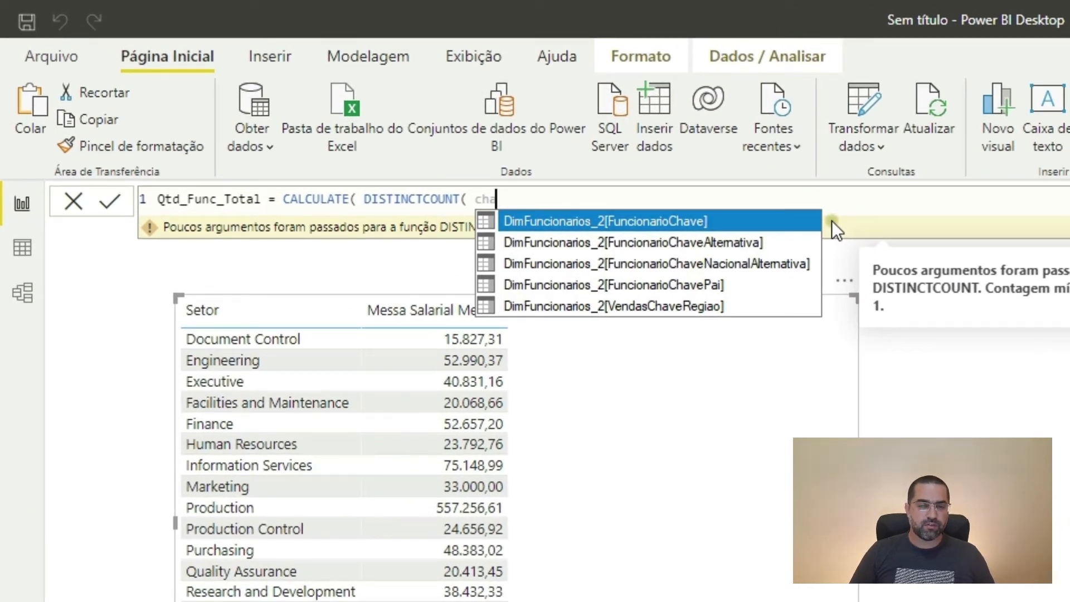
pyautogui.press('Tab')
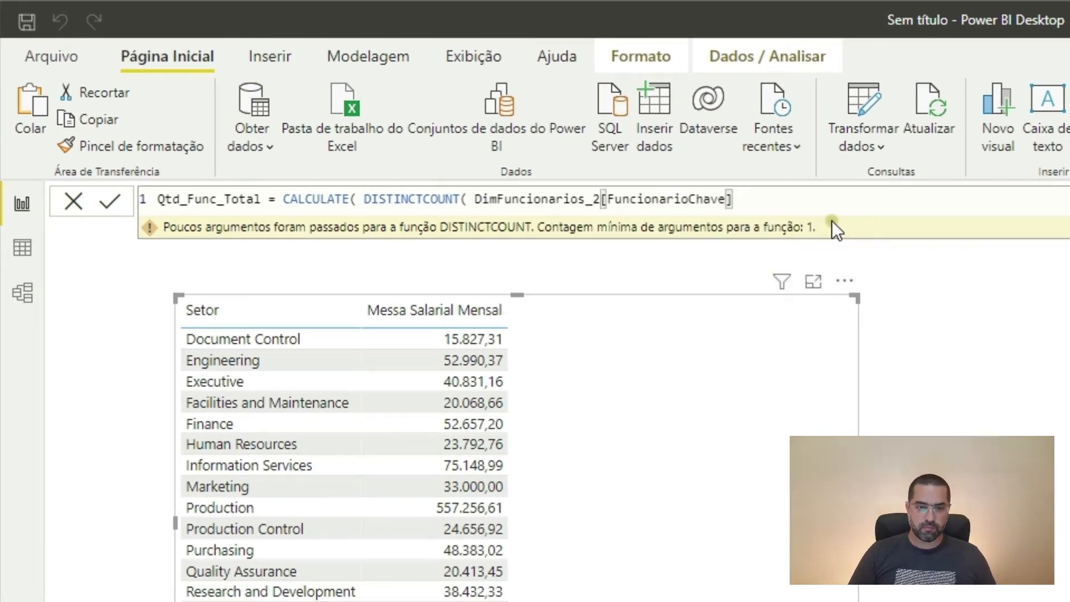
pyautogui.write(')')
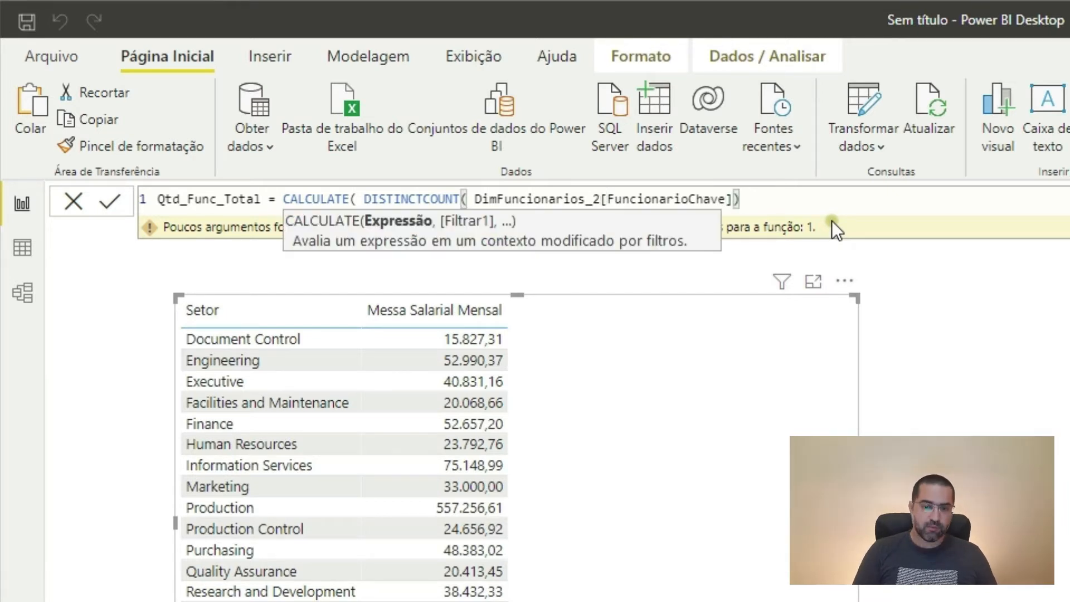
pyautogui.write(',')
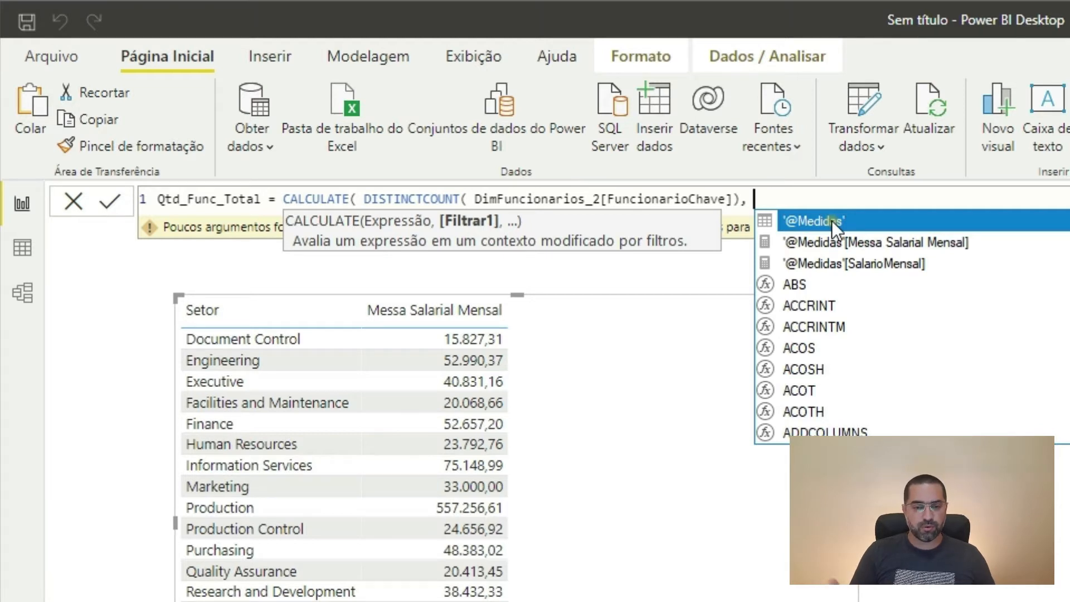
pyautogui.press('Escape')
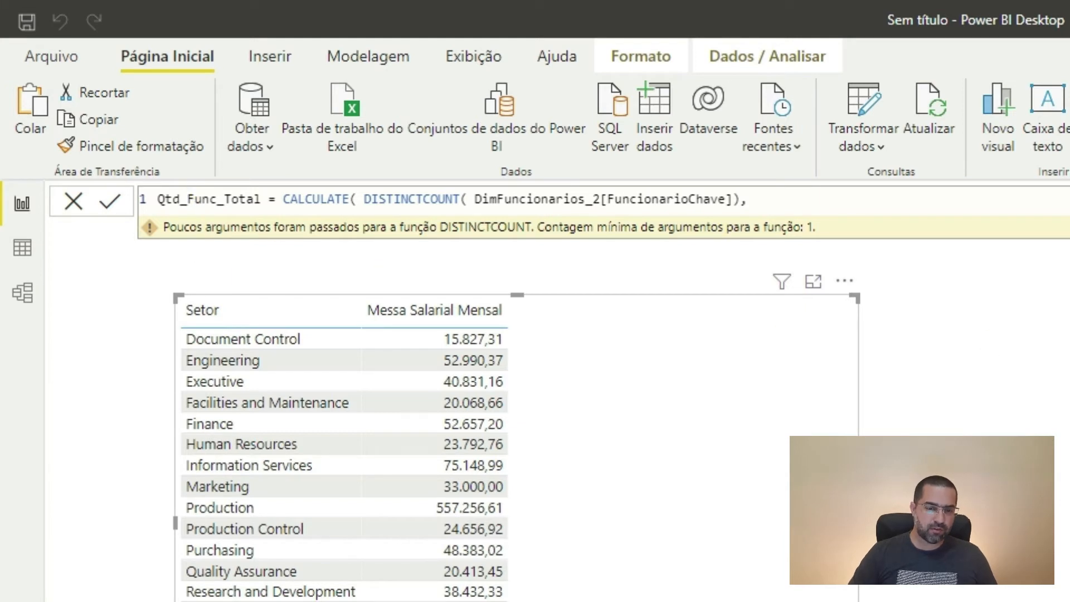
pyautogui.press('BackSpace')
pyautogui.press('BackSpace')
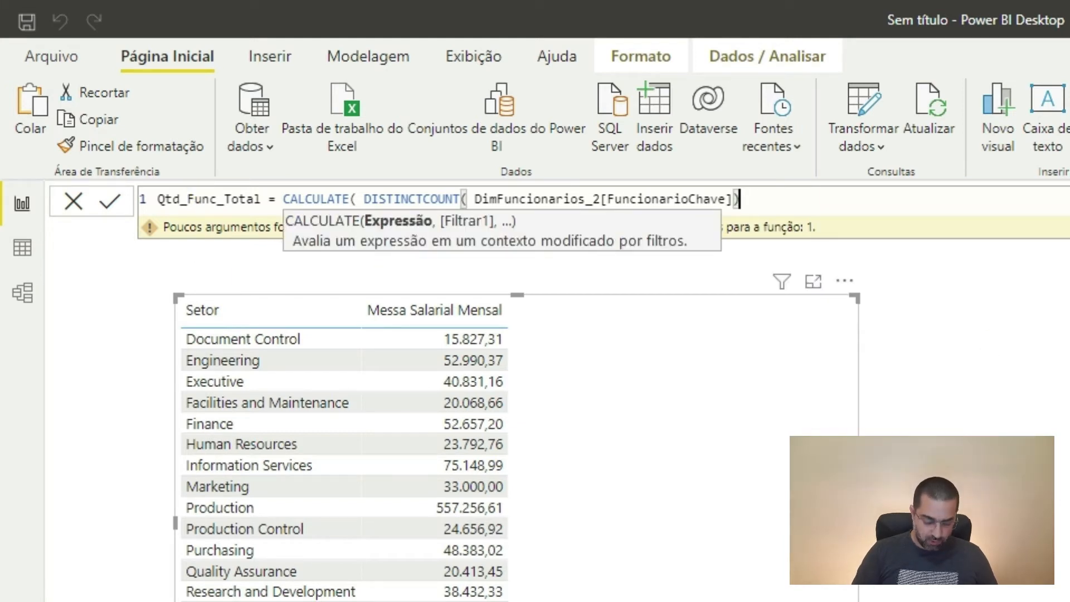
pyautogui.write(')')
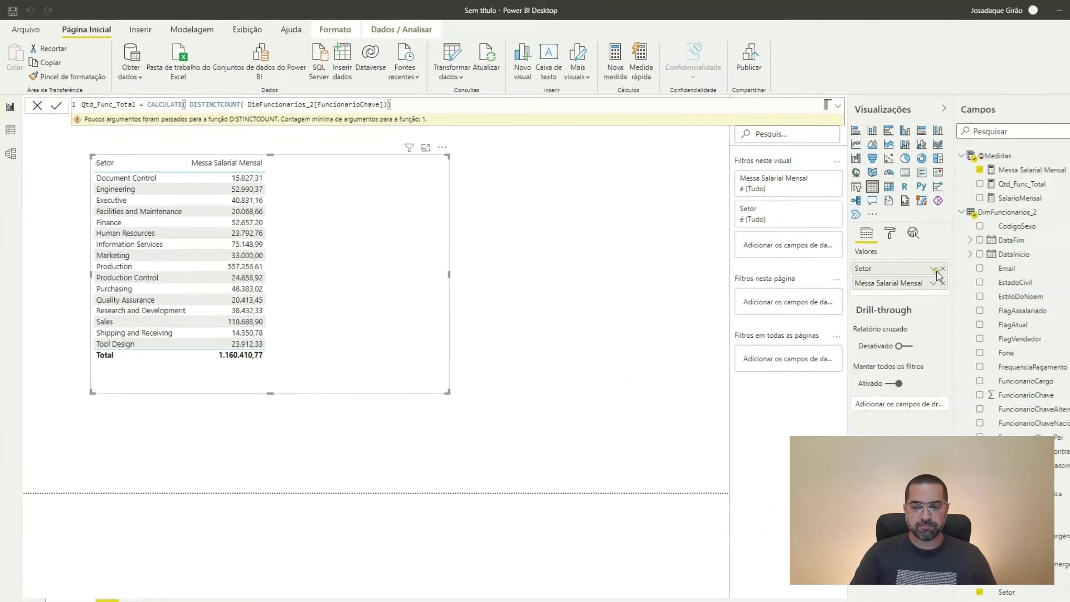
# Place Qtd_Func_Total on the page beside the table as a card visual and shrink the card's height and width.
pyautogui.moveTo(970, 177); pyautogui.dragTo(582, 301)
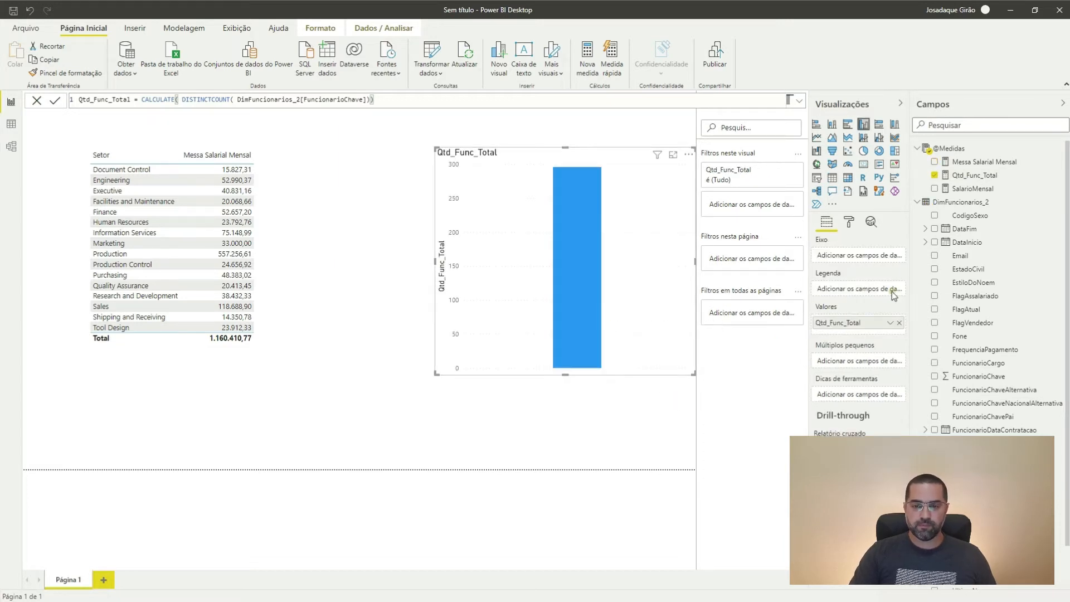
pyautogui.moveTo(565, 224)
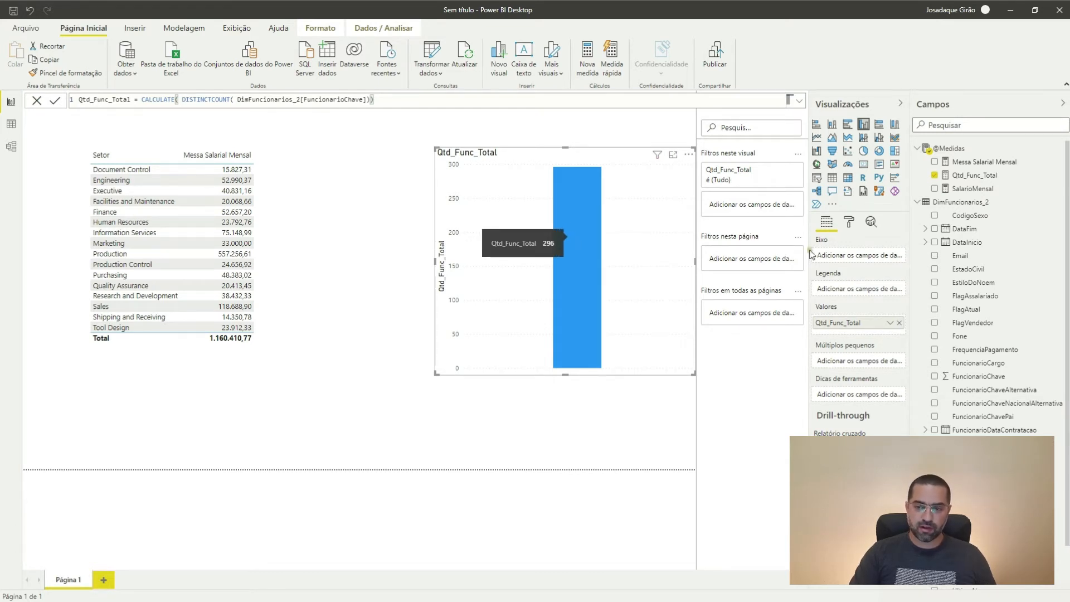
pyautogui.click(865, 167)
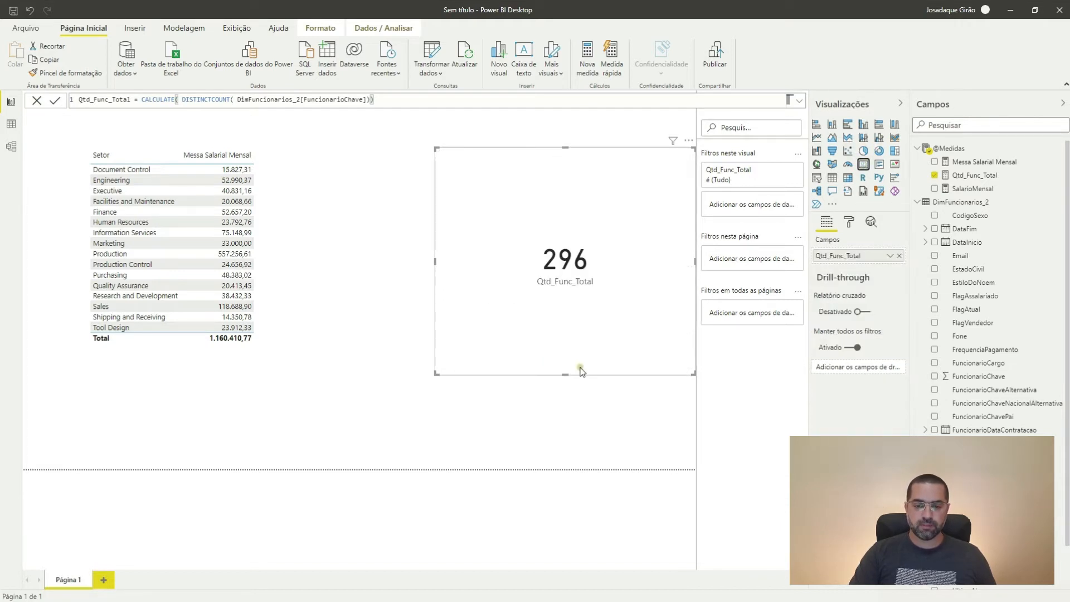
pyautogui.moveTo(565, 372); pyautogui.dragTo(554, 218)
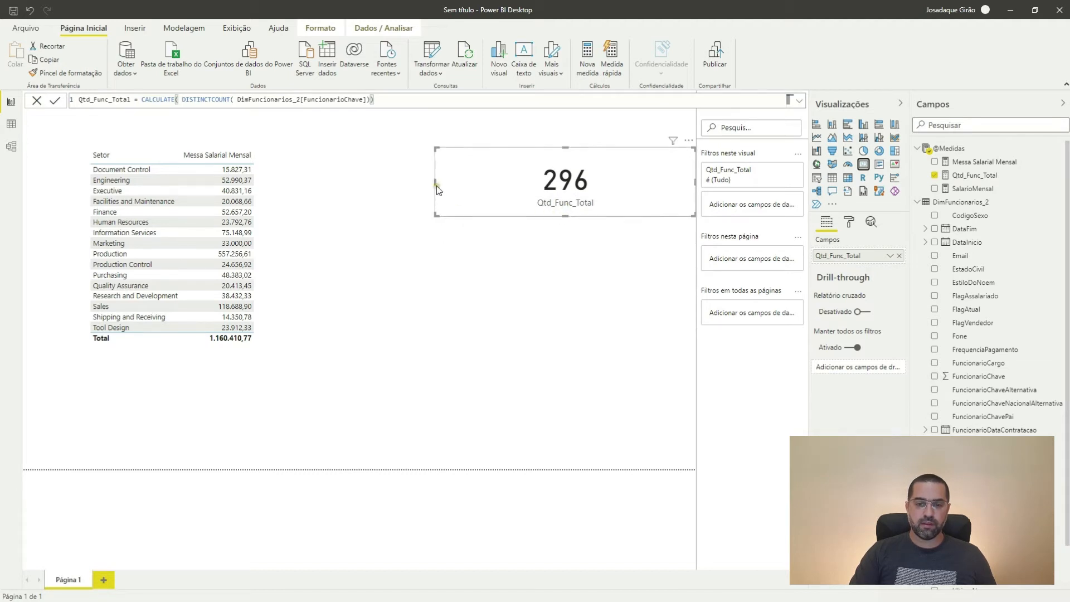
pyautogui.moveTo(436, 185); pyautogui.dragTo(545, 184)
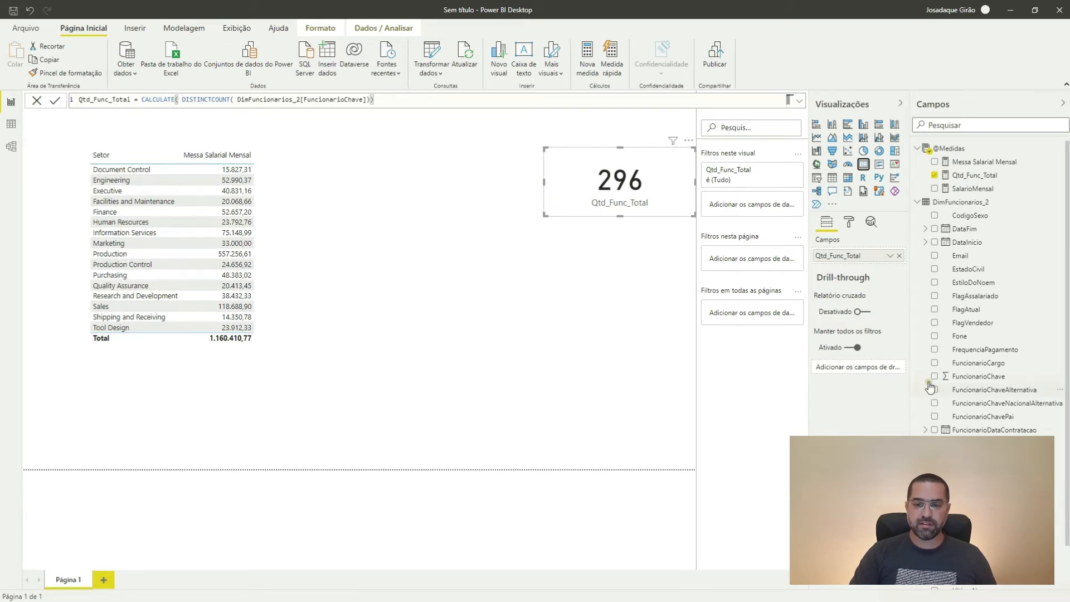
pyautogui.click(384, 99)
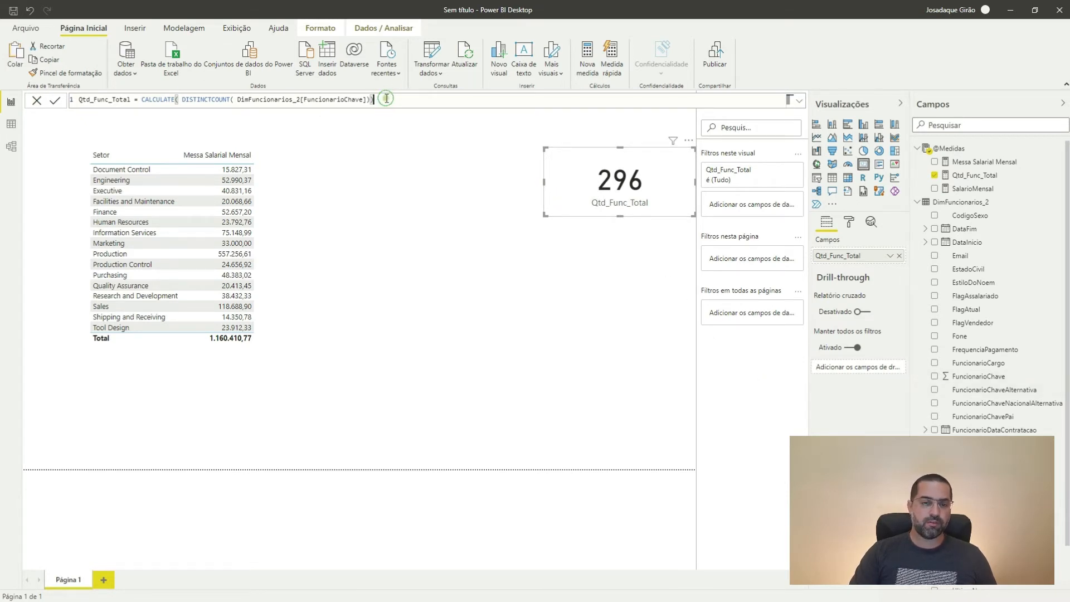
pyautogui.hotkey('ctrl', 'a')
pyautogui.hotkey('ctrl', 'c')
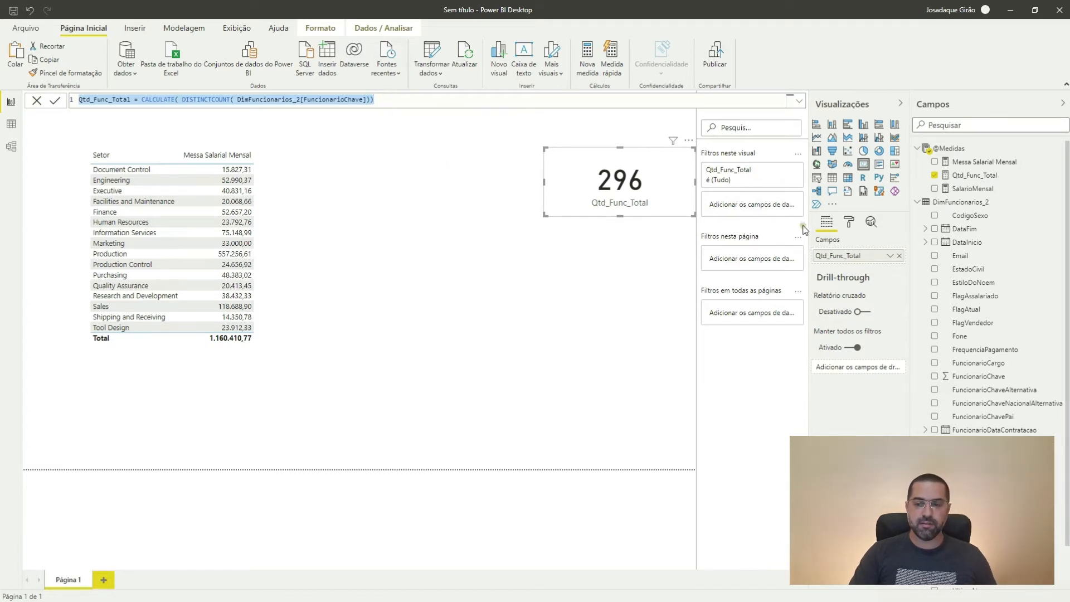
pyautogui.rightClick(961, 177)
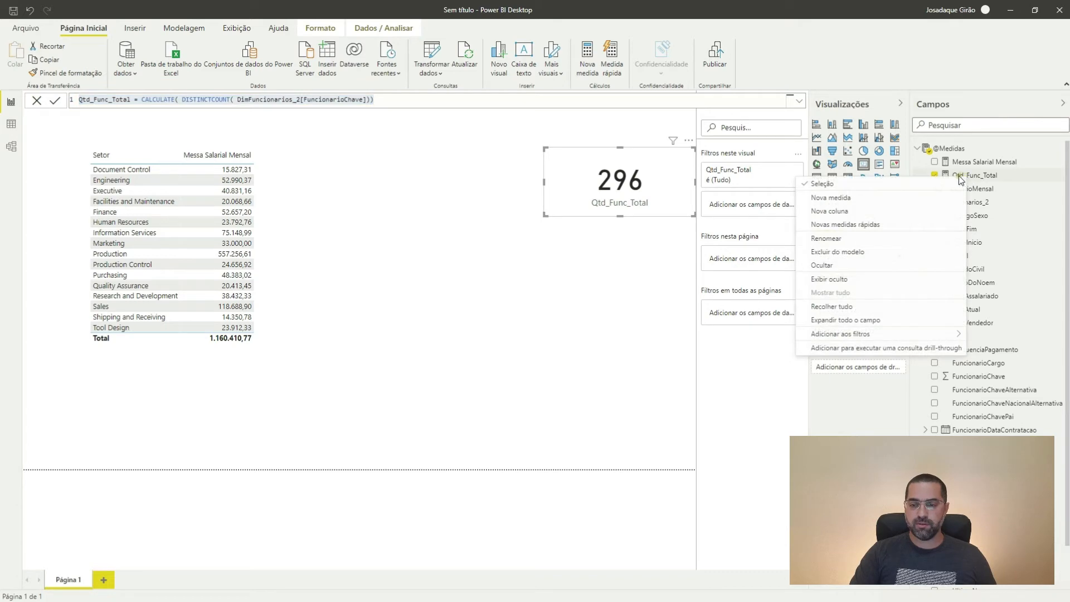
pyautogui.click(853, 198)
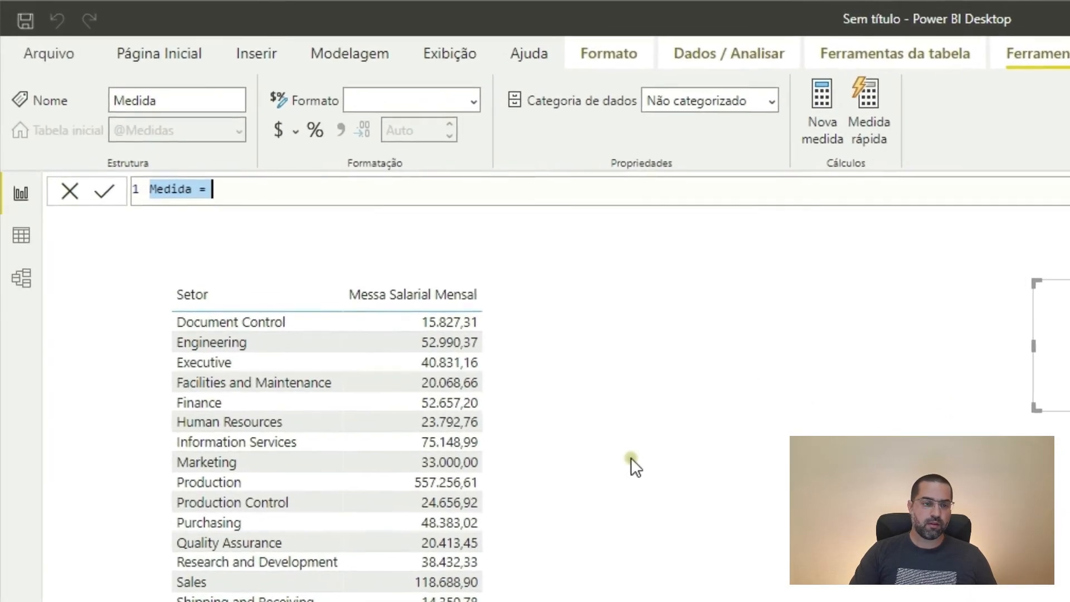
pyautogui.hotkey('ctrl', 'v')
pyautogui.click(233, 189)
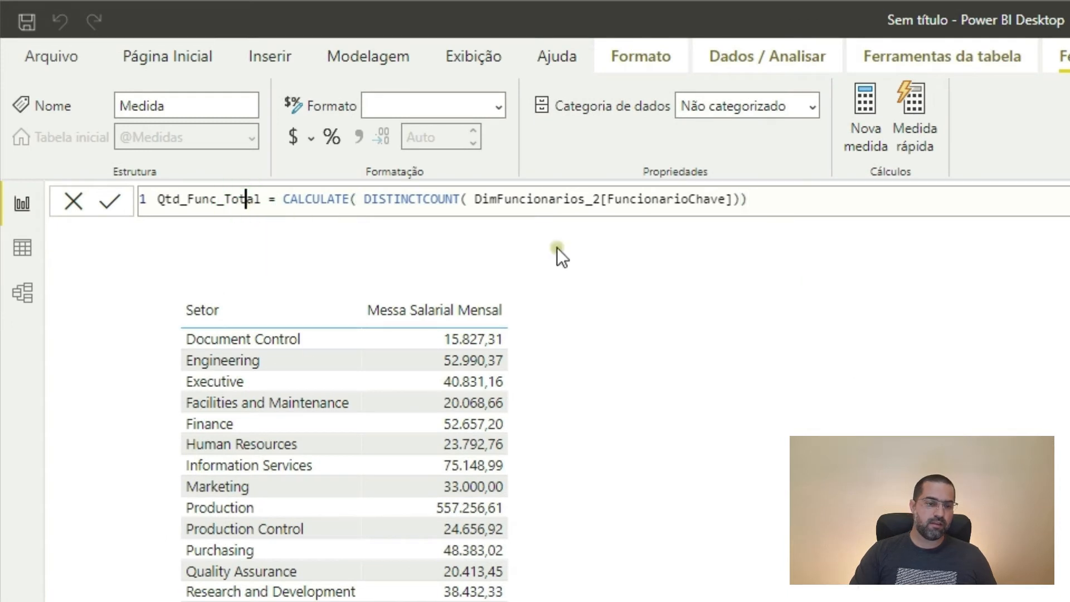
pyautogui.press('Right')
pyautogui.press('Right')
pyautogui.hotkey('shift', 'Left')
pyautogui.hotkey('shift', 'Left')
pyautogui.hotkey('shift', 'Left')
pyautogui.hotkey('shift', 'Left')
pyautogui.hotkey('shift', 'Left')
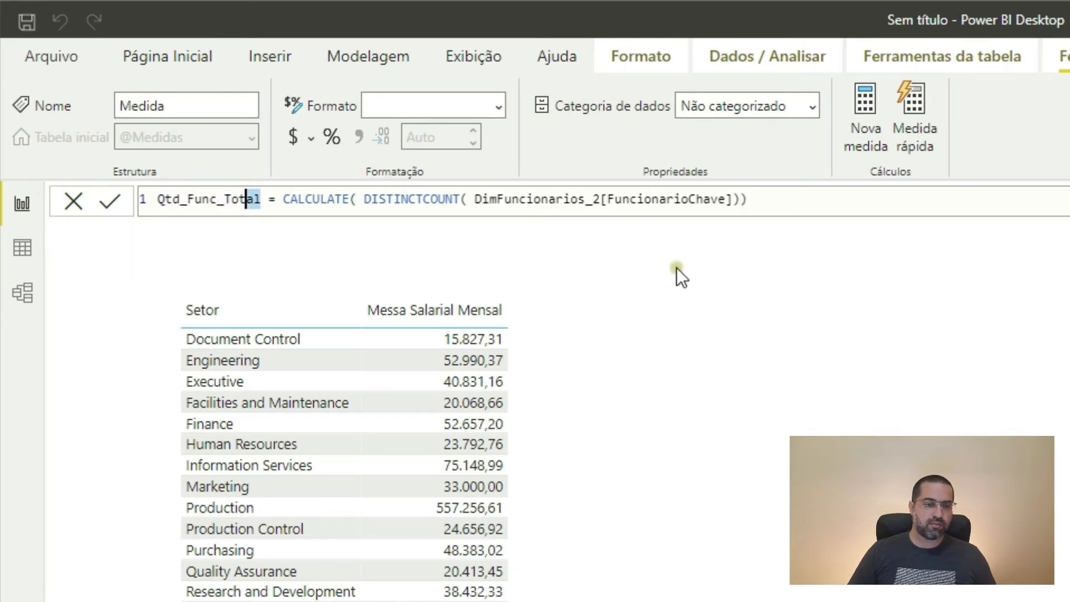
pyautogui.write('Ativos')
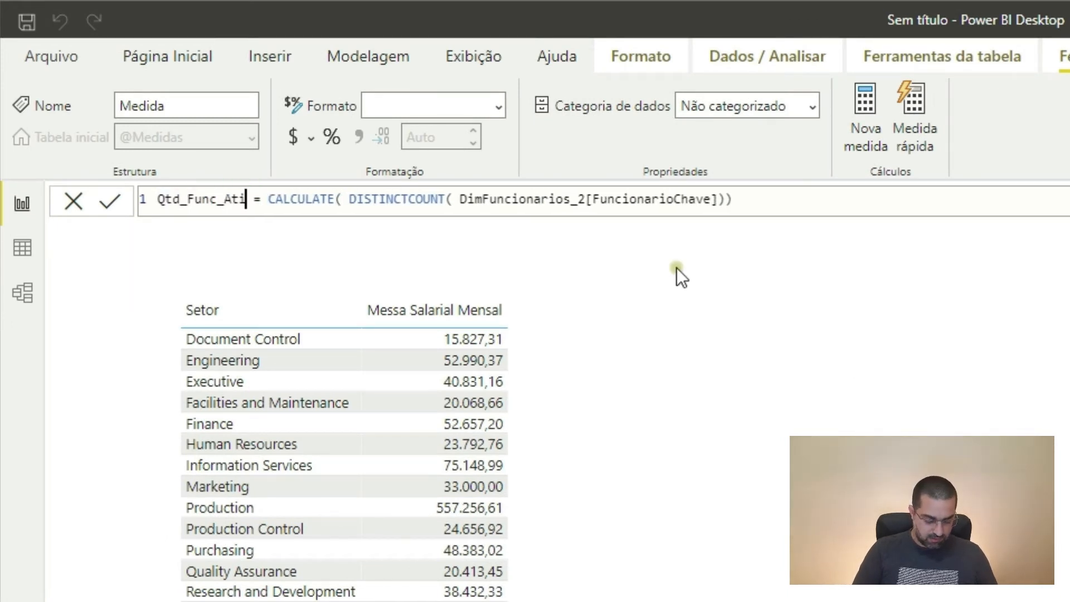
# Add the filter argument DimFuncionarios_2[DataFim] = BLANK() to the CALCULATE of Qtd_Func_Ativos and commit the measure.
pyautogui.press('Right')
pyautogui.press('Right')
pyautogui.press('Right')
pyautogui.press('Right')
pyautogui.press('Right')
pyautogui.press('Right')
pyautogui.press('Right')
pyautogui.press('Right')
pyautogui.press('Right')
pyautogui.press('Right')
pyautogui.press('Right')
pyautogui.press('Right')
pyautogui.press('Right')
pyautogui.press('Right')
pyautogui.press('Right')
pyautogui.press('Right')
pyautogui.press('Right')
pyautogui.press('Right')
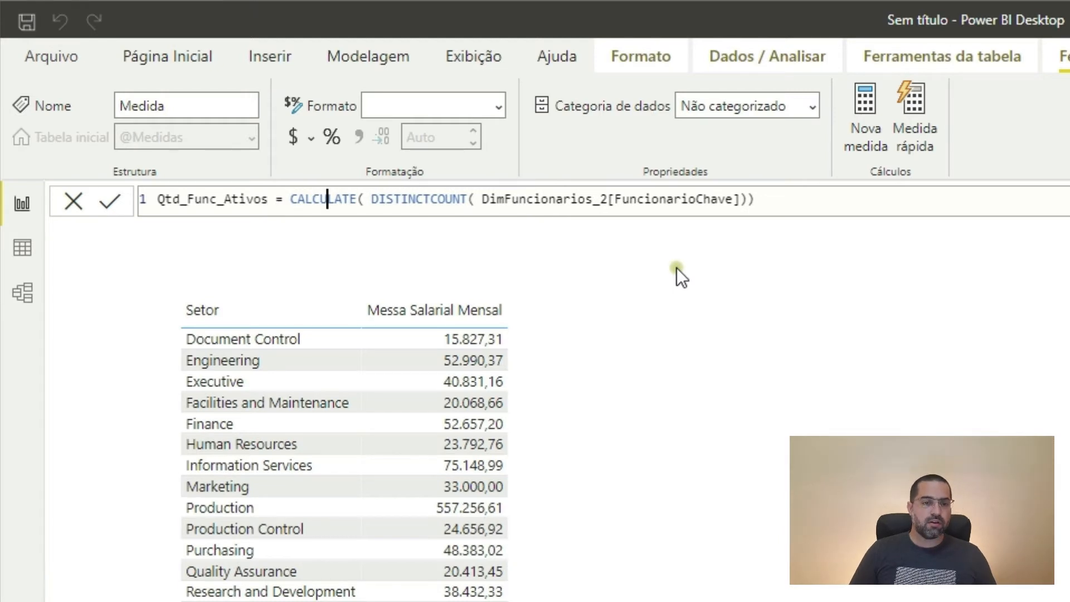
pyautogui.press('End')
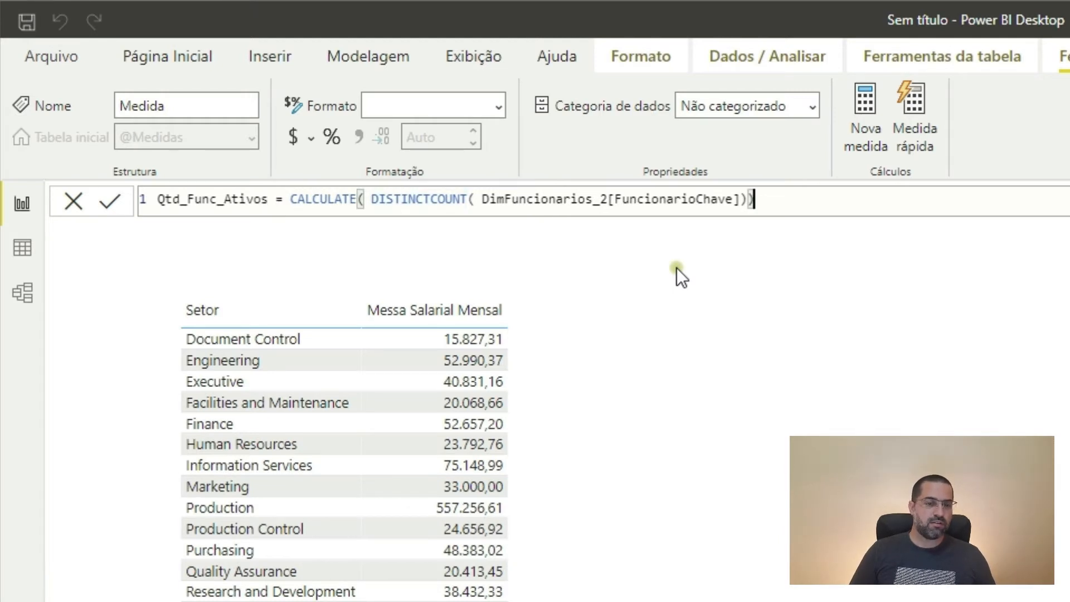
pyautogui.press('Left')
pyautogui.write(',')
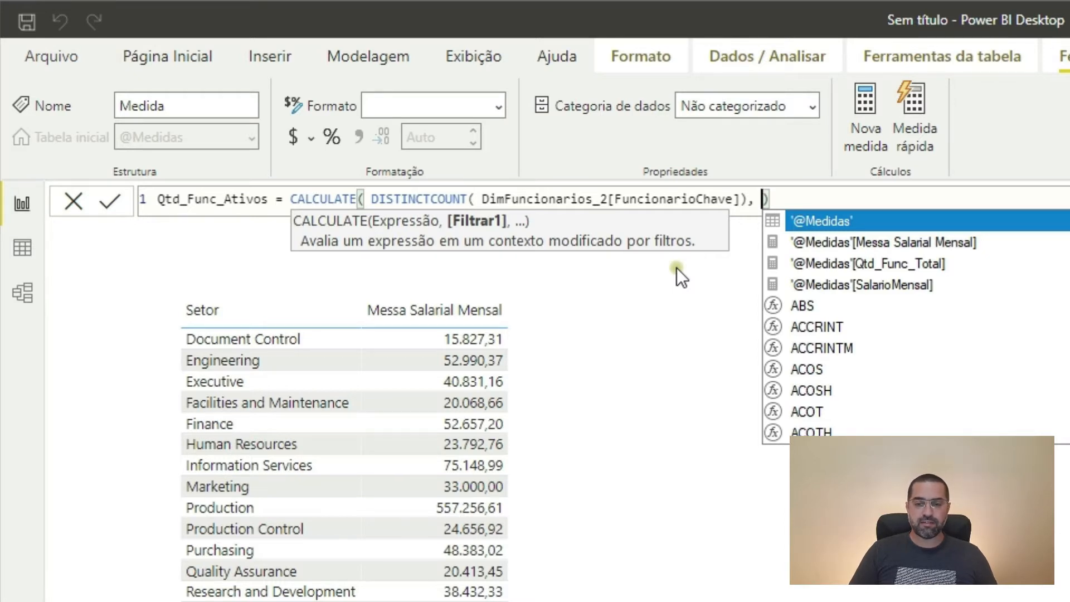
pyautogui.write('data')
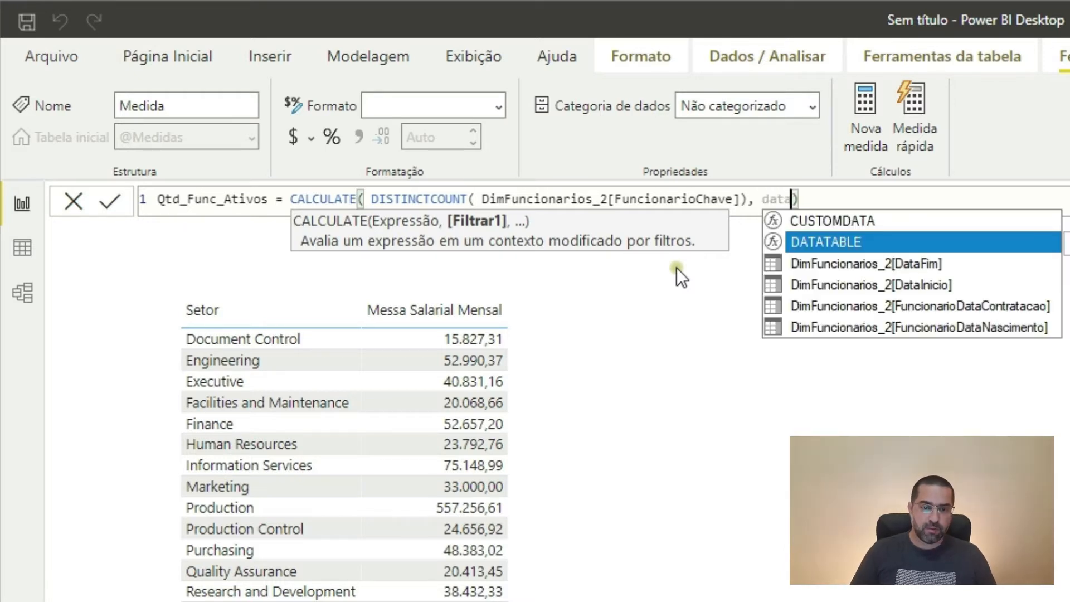
pyautogui.press('Down')
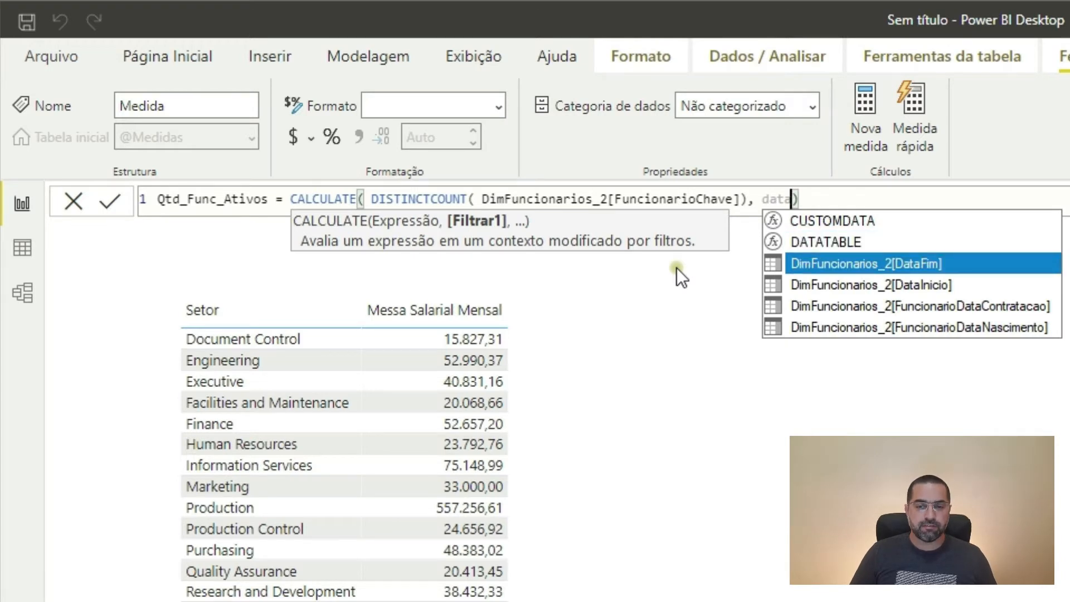
pyautogui.press('Tab')
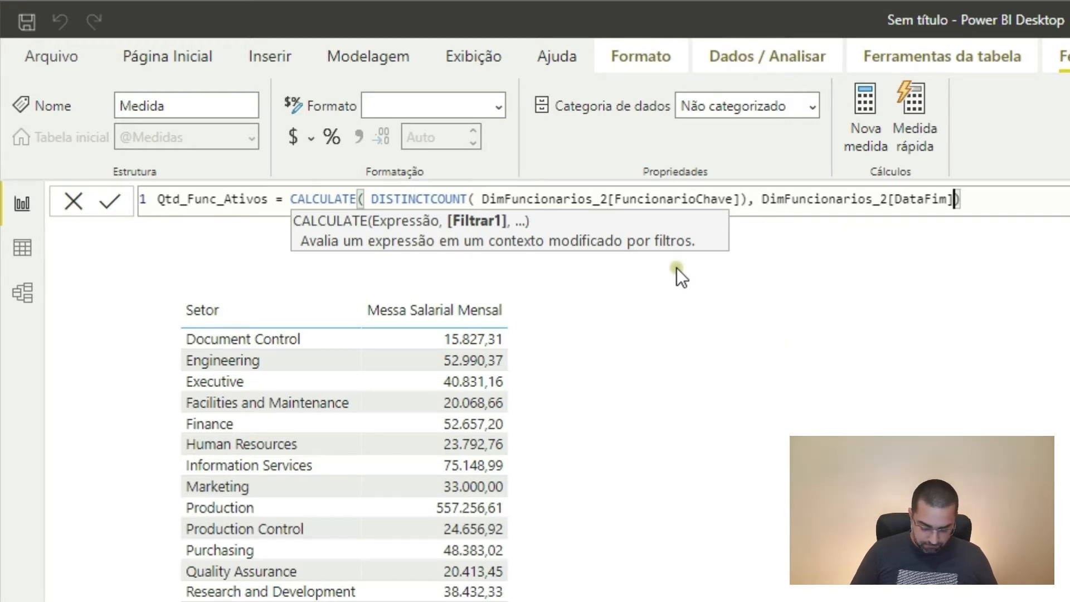
pyautogui.write('= ')
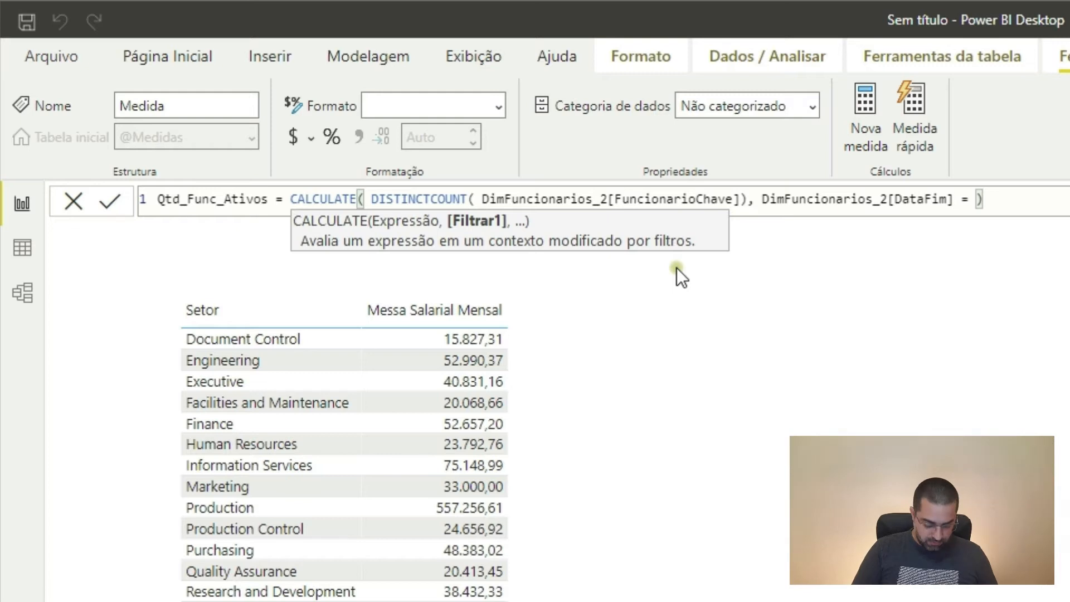
pyautogui.write('Bla')
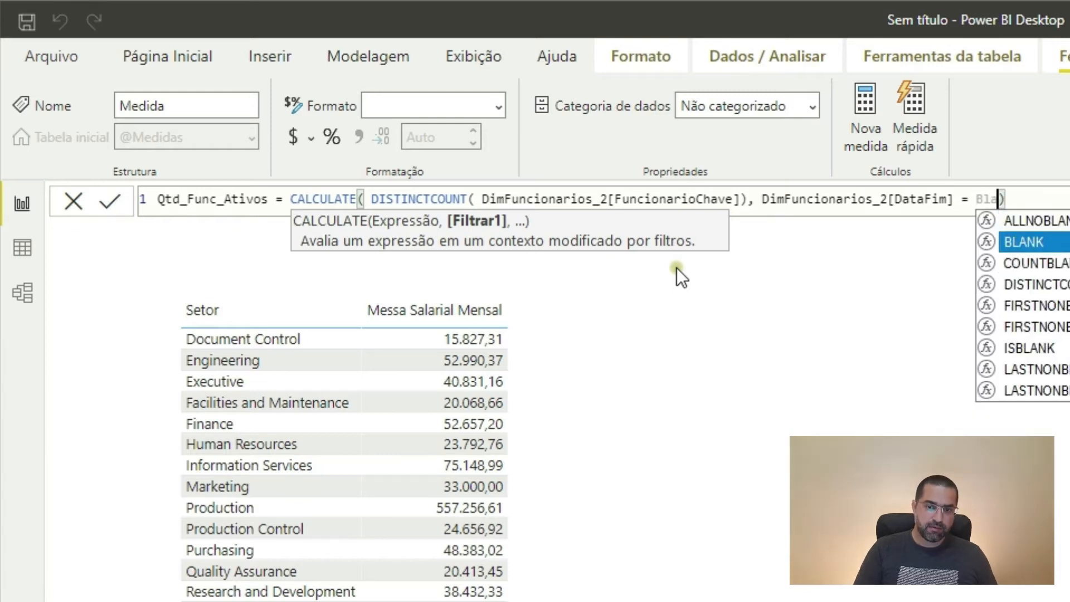
pyautogui.press('Tab')
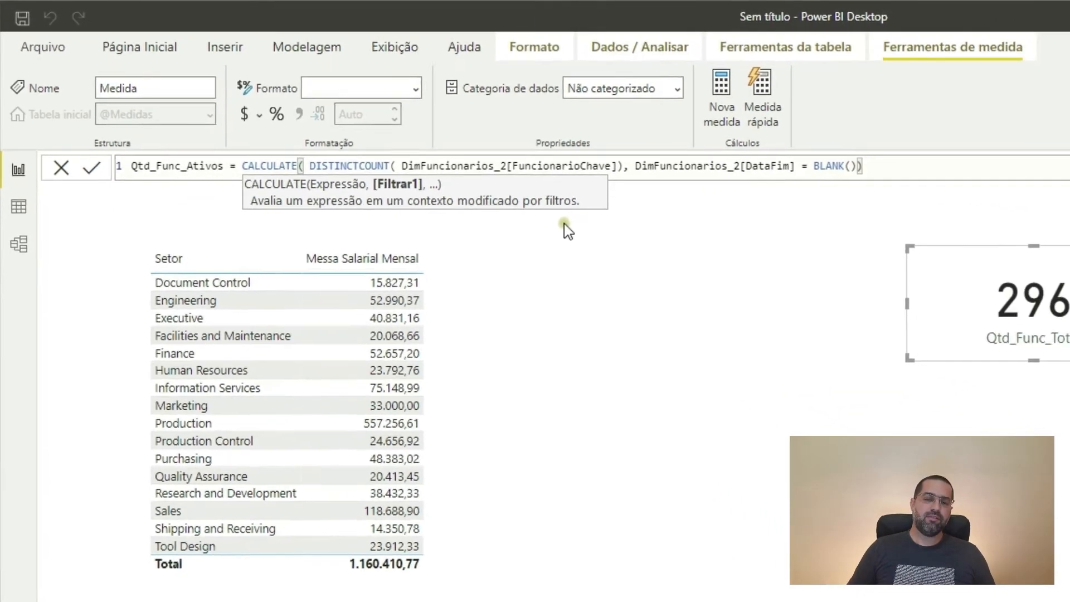
# Stack two copies of the Qtd_Func_Total card below the original, both showing the Qtd_Func_Ativos measure.
pyautogui.click(937, 287)
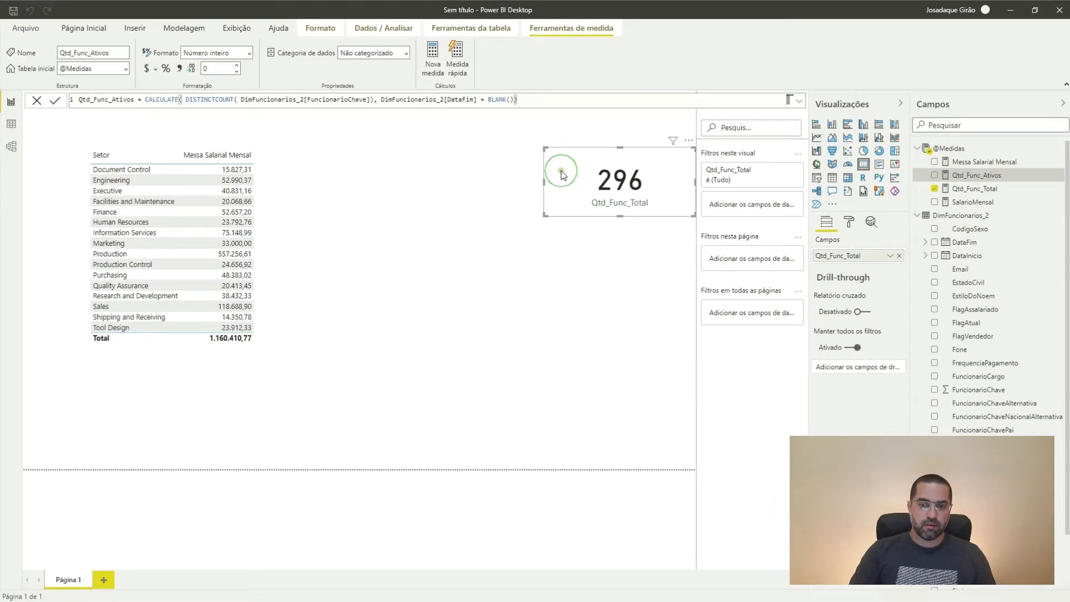
pyautogui.click(604, 203)
pyautogui.moveTo(603, 199); pyautogui.dragTo(610, 280)
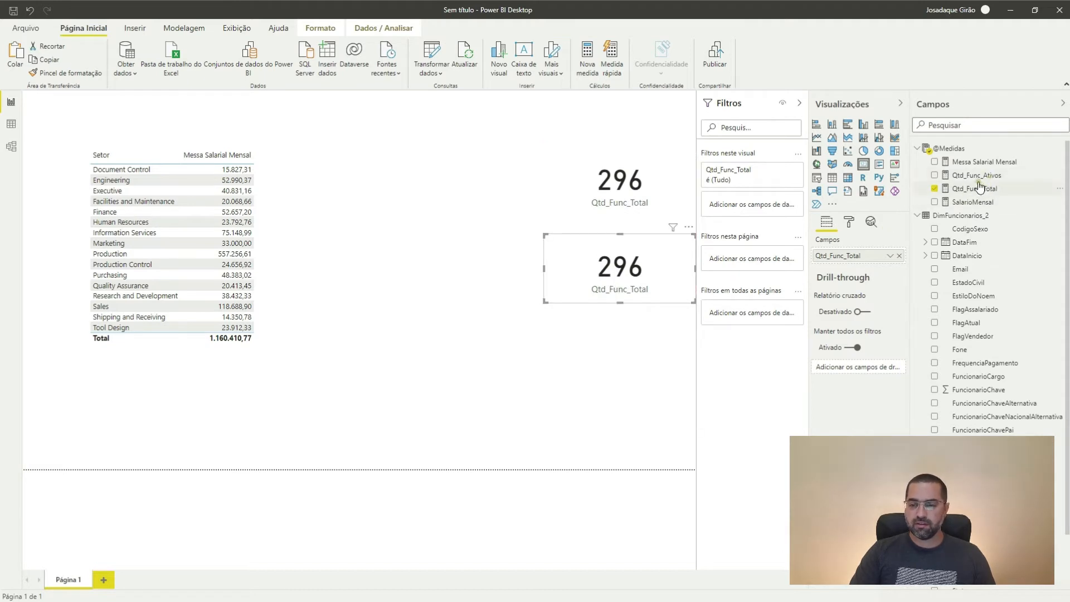
pyautogui.moveTo(975, 175); pyautogui.dragTo(862, 262)
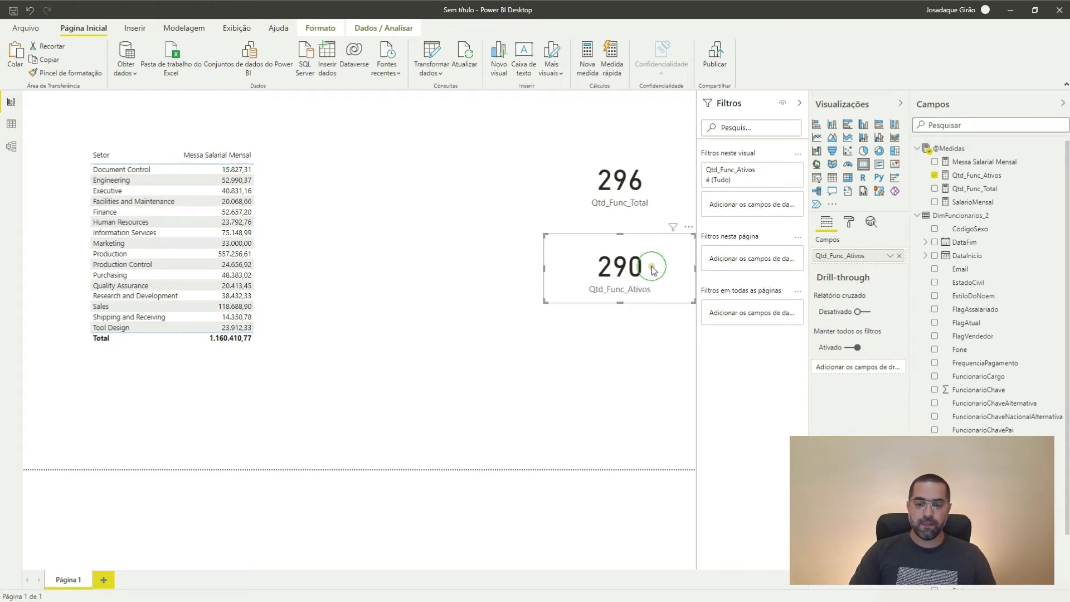
pyautogui.hotkey('ctrl', 'v')
pyautogui.moveTo(656, 298); pyautogui.dragTo(651, 356)
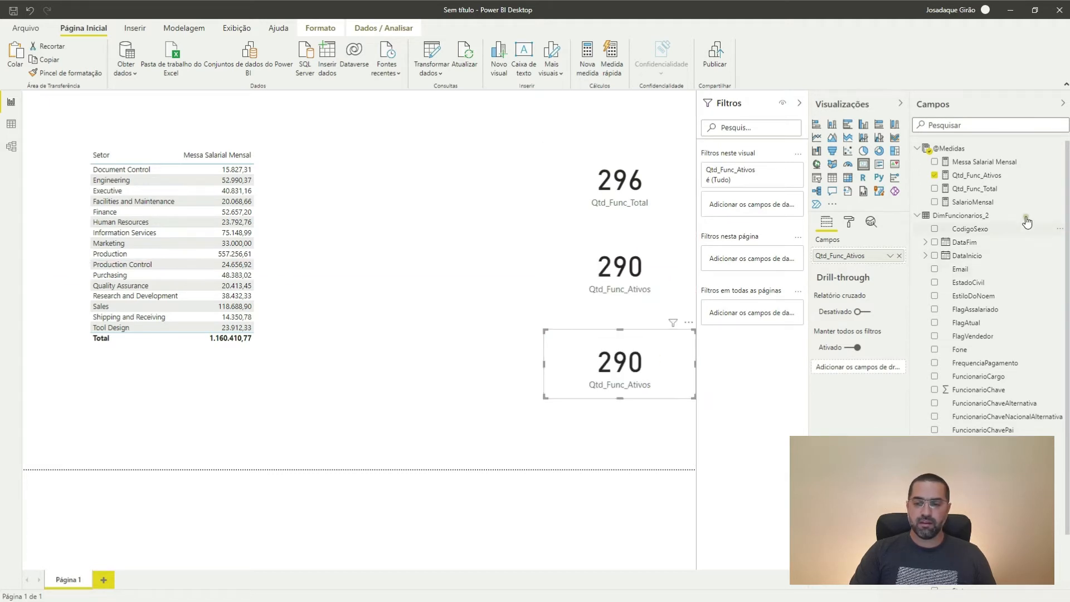
pyautogui.click(977, 175)
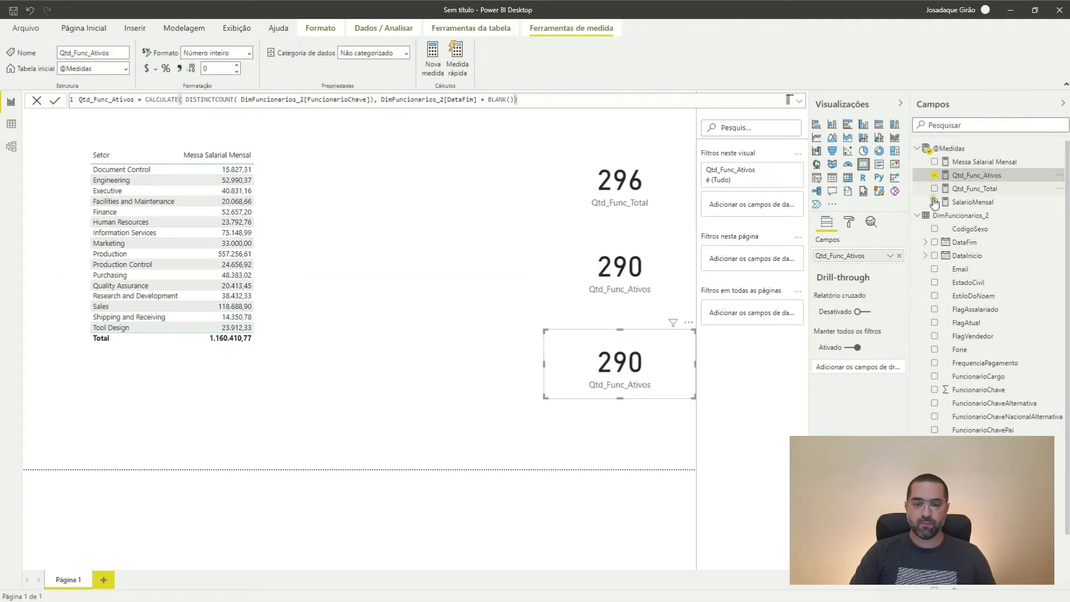
pyautogui.tripleClick(595, 98)
pyautogui.hotkey('ctrl', 'c')
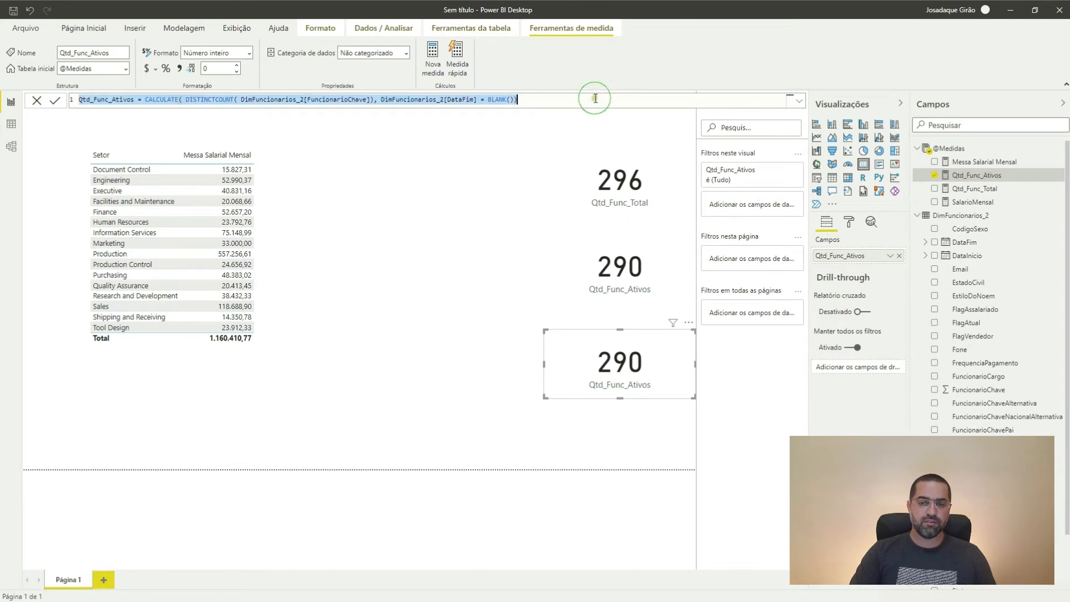
pyautogui.rightClick(978, 176)
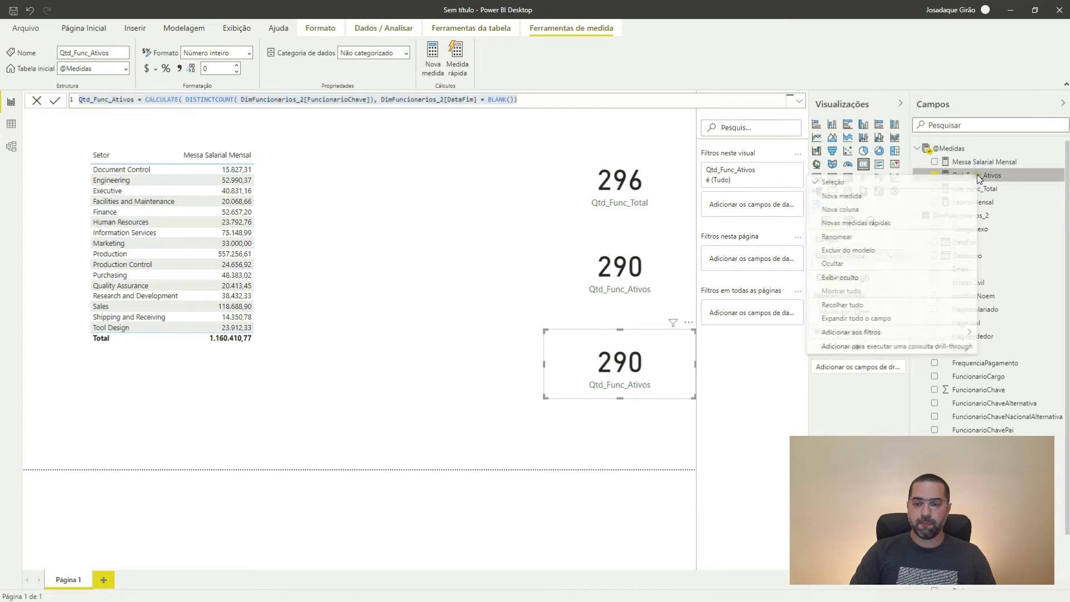
pyautogui.click(844, 198)
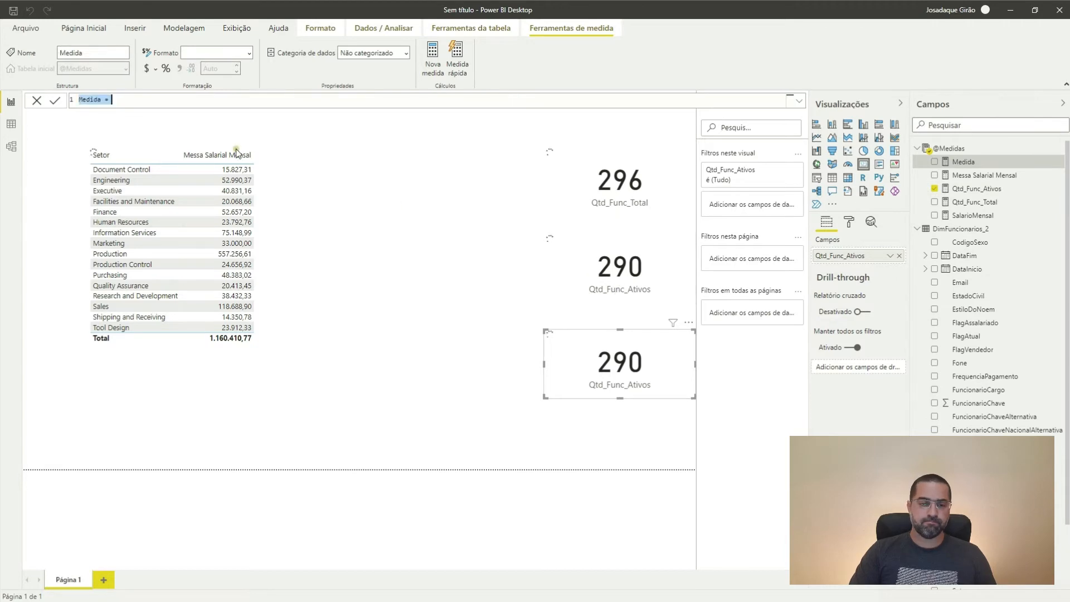
pyautogui.hotkey('ctrl', 'v')
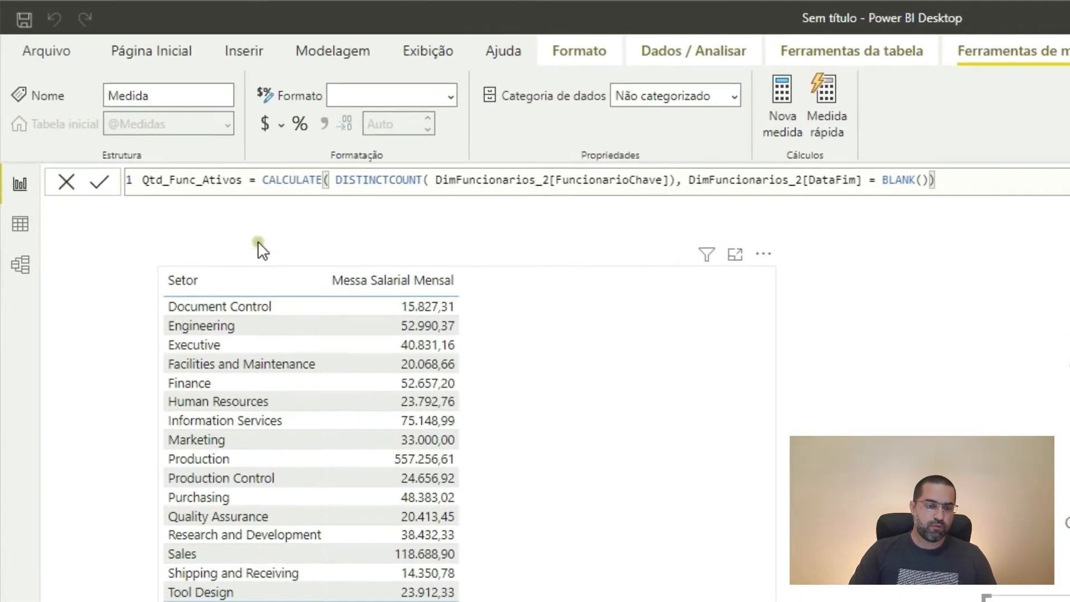
pyautogui.click(178, 152)
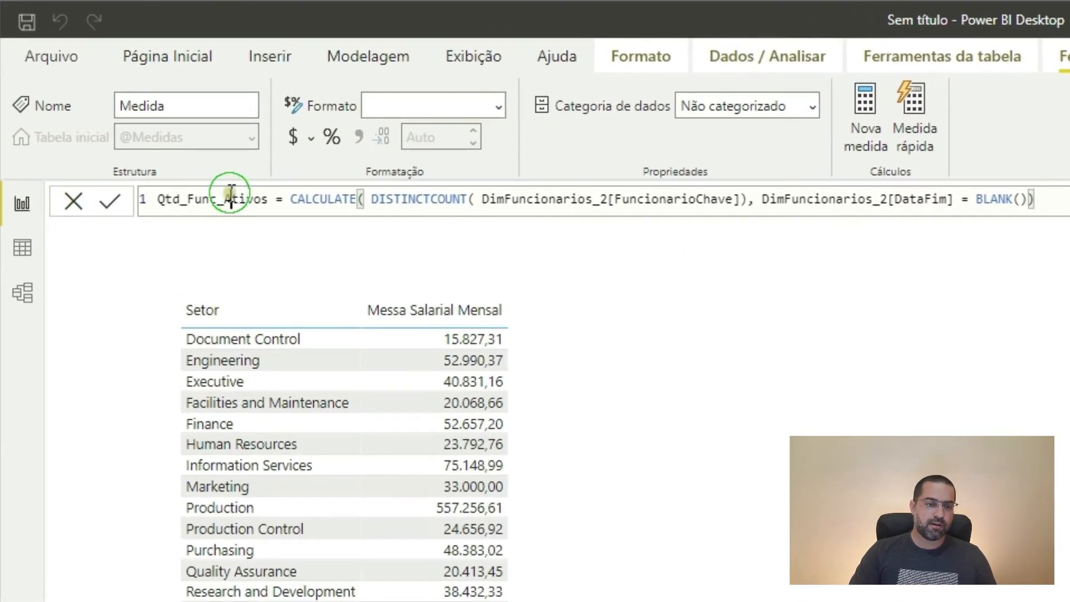
pyautogui.doubleClick(231, 199)
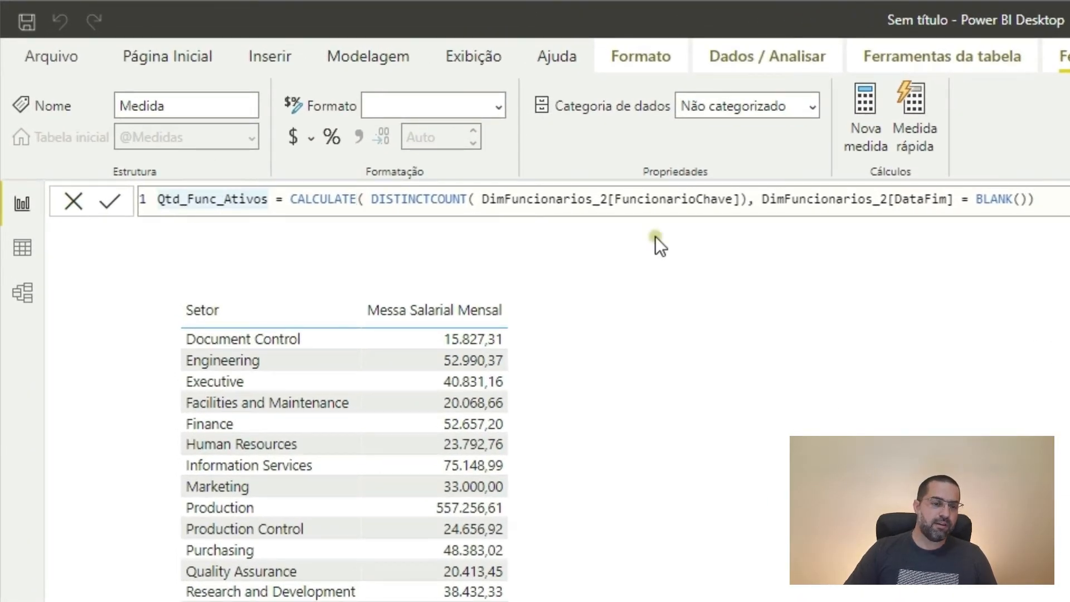
pyautogui.press('BackSpace')
pyautogui.write('In')
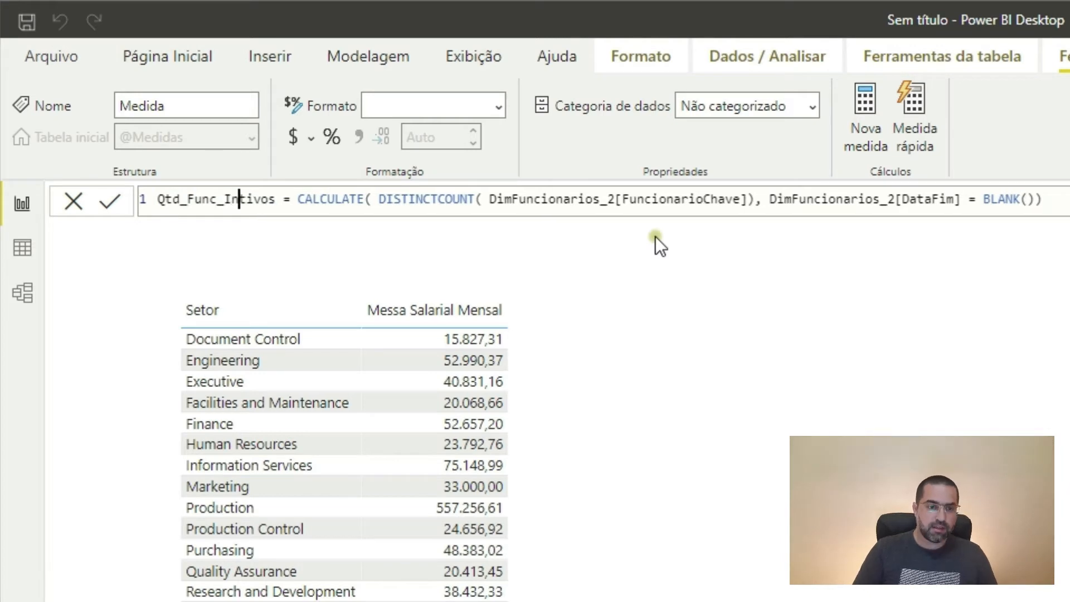
pyautogui.write('a')
# Change the DataFim filter in Qtd_Func_Inativos to DimFuncionarios_2[DataFim] <> BLANK() and commit the measure.
pyautogui.press('End')
pyautogui.press('Left')
pyautogui.press('Left')
pyautogui.press('Left')
pyautogui.press('Left')
pyautogui.press('Left')
pyautogui.press('Left')
pyautogui.press('Left')
pyautogui.press('Left')
pyautogui.press('Left')
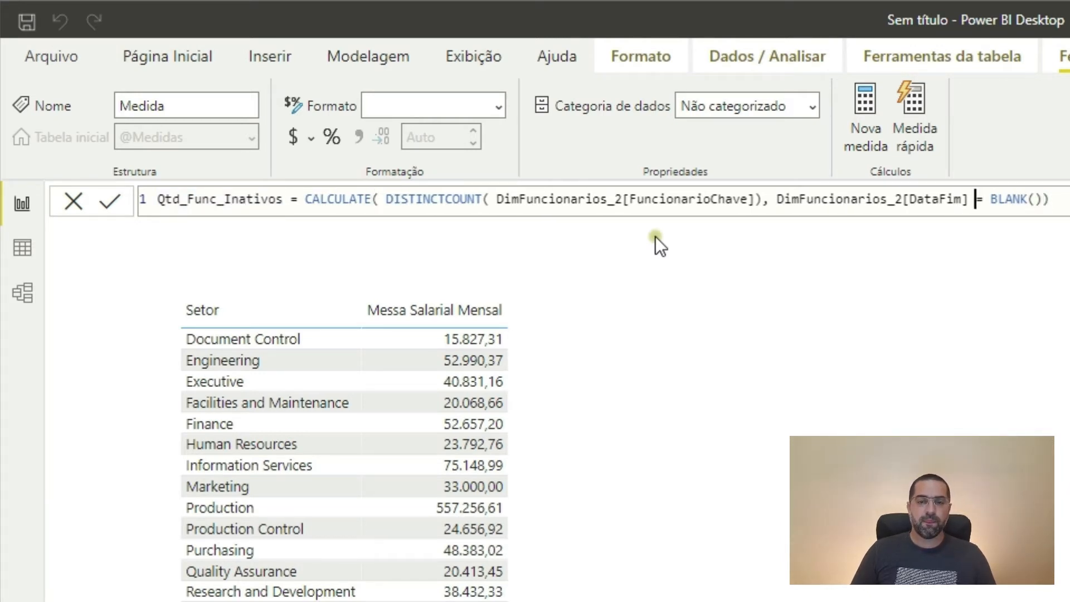
pyautogui.write('<>')
pyautogui.press('Left')
pyautogui.press('Left')
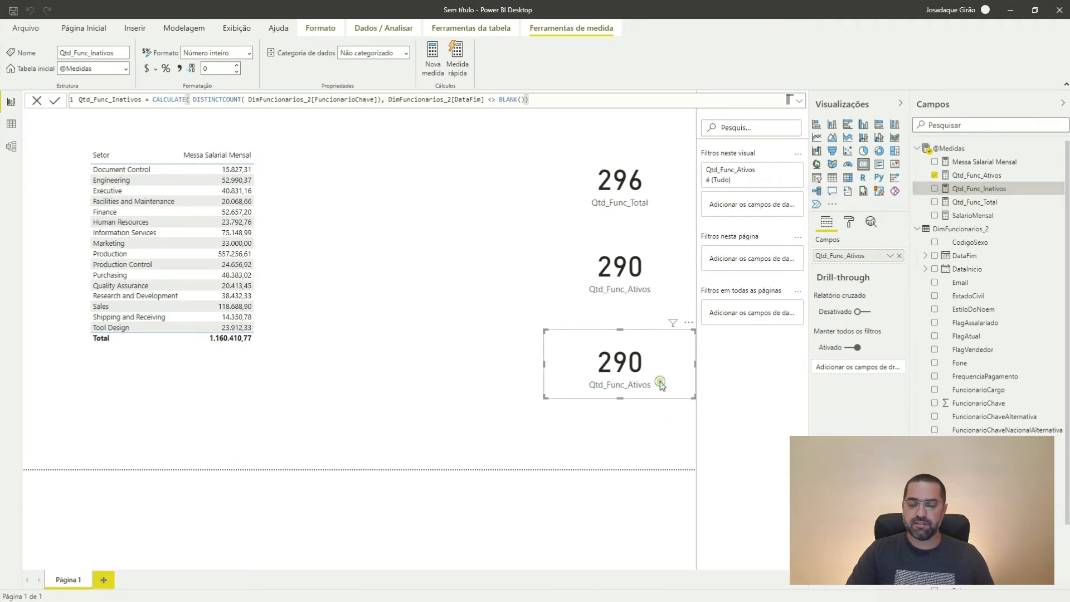
# Replace the measure in the lowest card with Qtd_Func_Inativos and compare it with the total and active employee cards.
pyautogui.moveTo(975, 189); pyautogui.dragTo(861, 256)
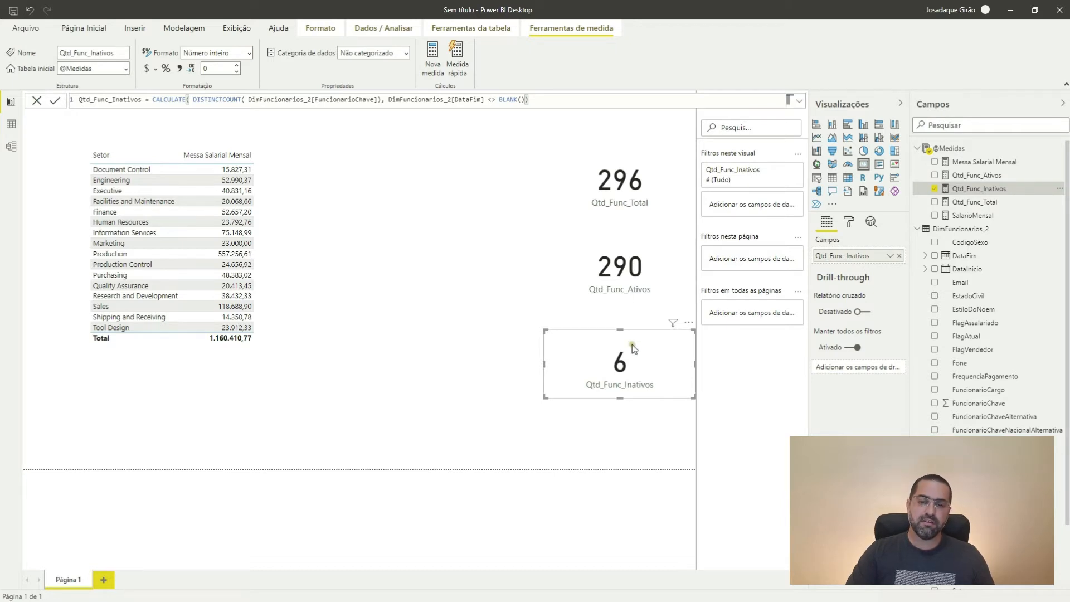
pyautogui.click(620, 183)
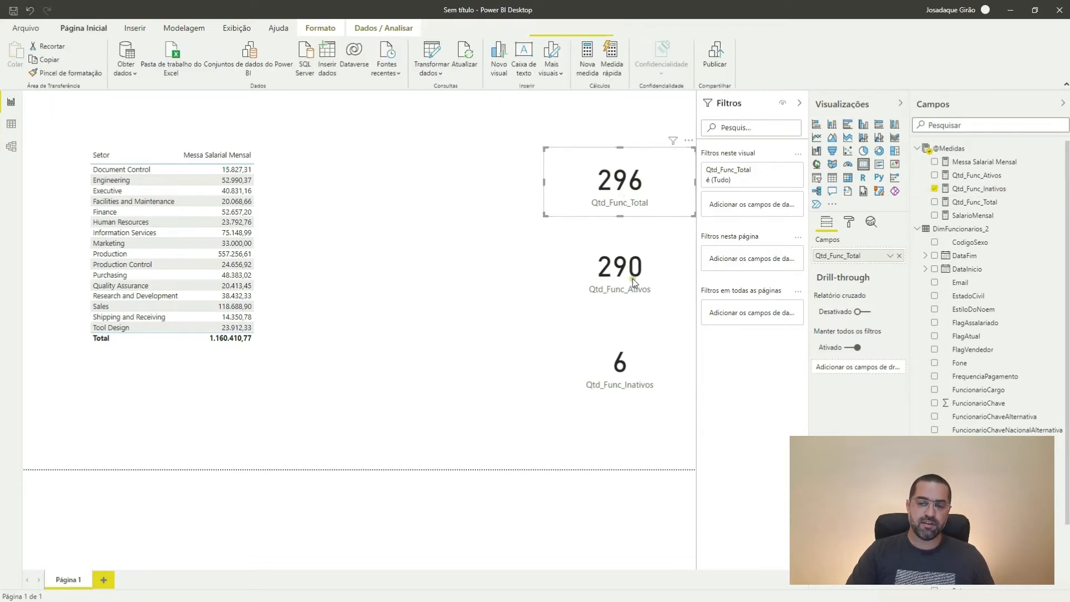
pyautogui.click(634, 281)
pyautogui.click(638, 363)
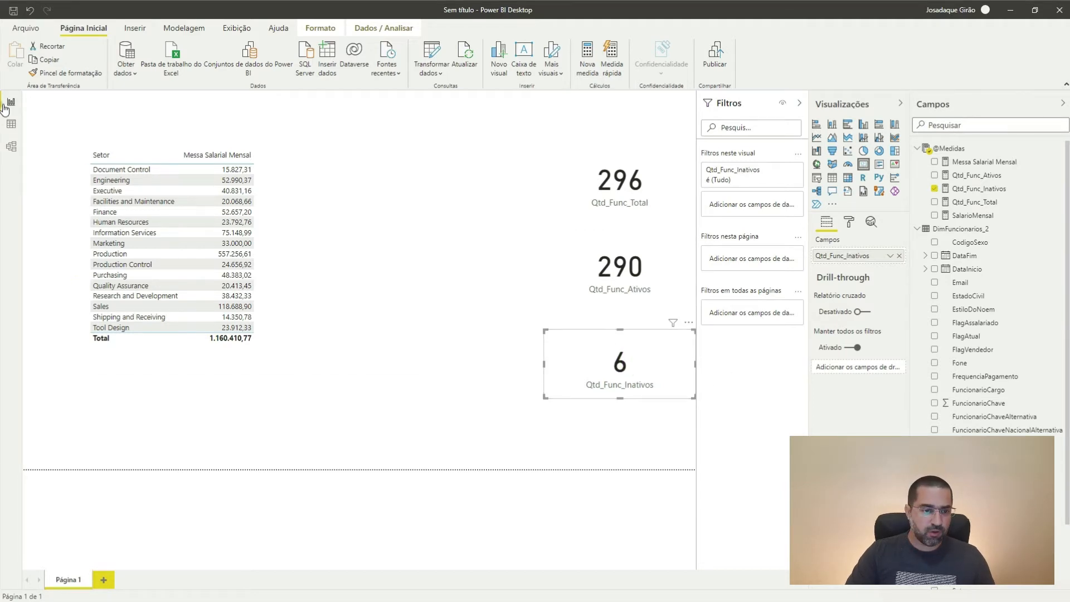
# Examine the DimFuncionarios_2 data table, moving across its columns and back to FuncionarioChave.
pyautogui.click(12, 123)
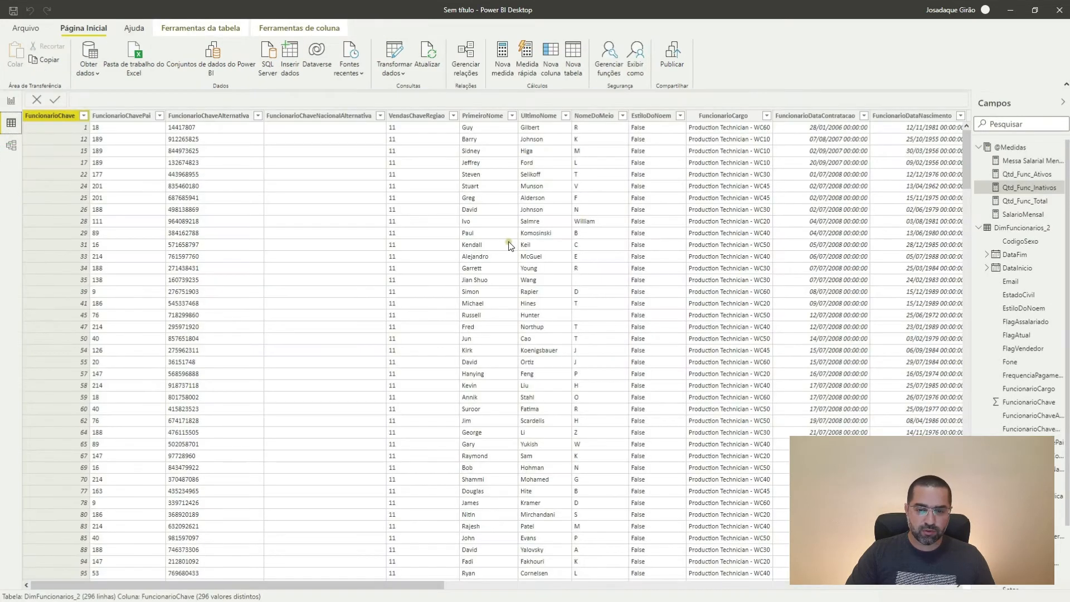
pyautogui.press('Left')
pyautogui.press('Left')
pyautogui.press('Left')
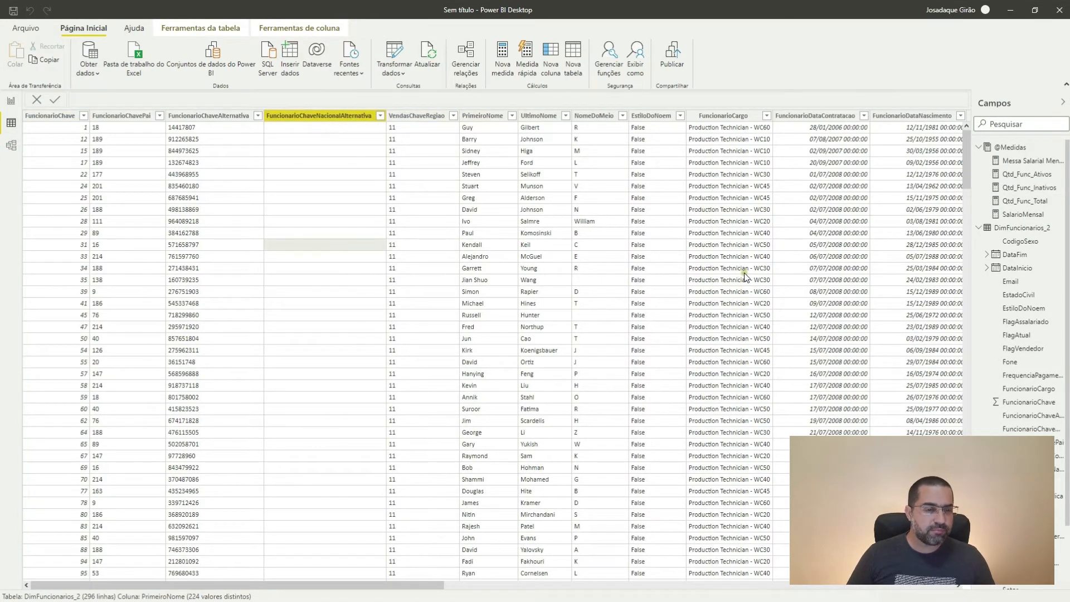
pyautogui.press('Left')
pyautogui.press('Left')
pyautogui.press('Left')
pyautogui.press('Left')
pyautogui.press('Left')
pyautogui.press('Right')
pyautogui.press('Right')
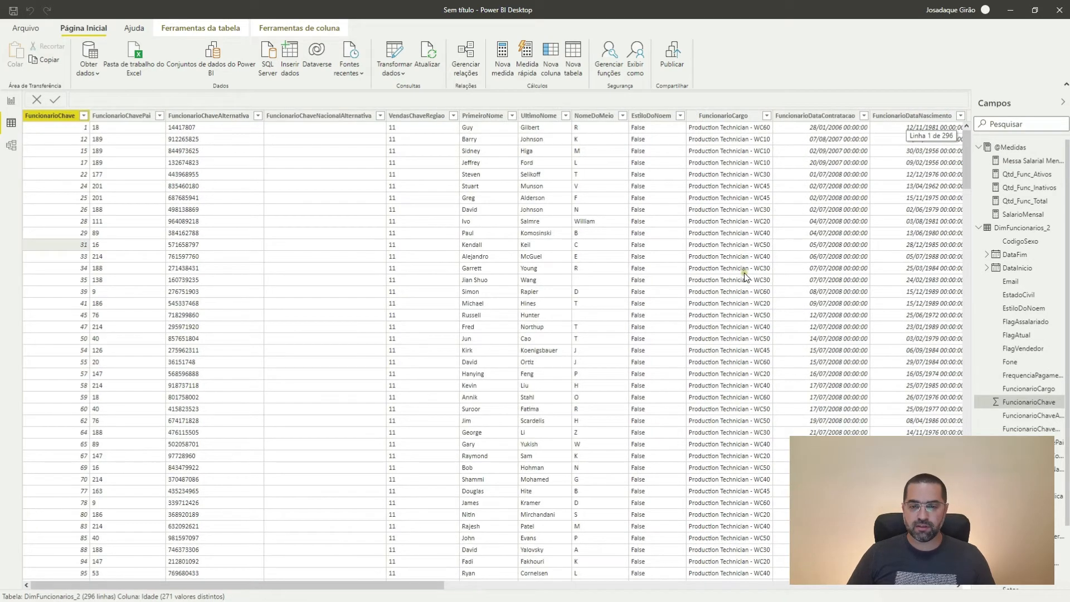
# Examine the EstadoCivil column of the DimFuncionarios_2 table and the distinct values offered in its filter list.
pyautogui.press('Right')
pyautogui.press('Right')
pyautogui.press('Right')
pyautogui.press('Right')
pyautogui.press('Right')
pyautogui.press('Right')
pyautogui.press('Right')
pyautogui.press('Right')
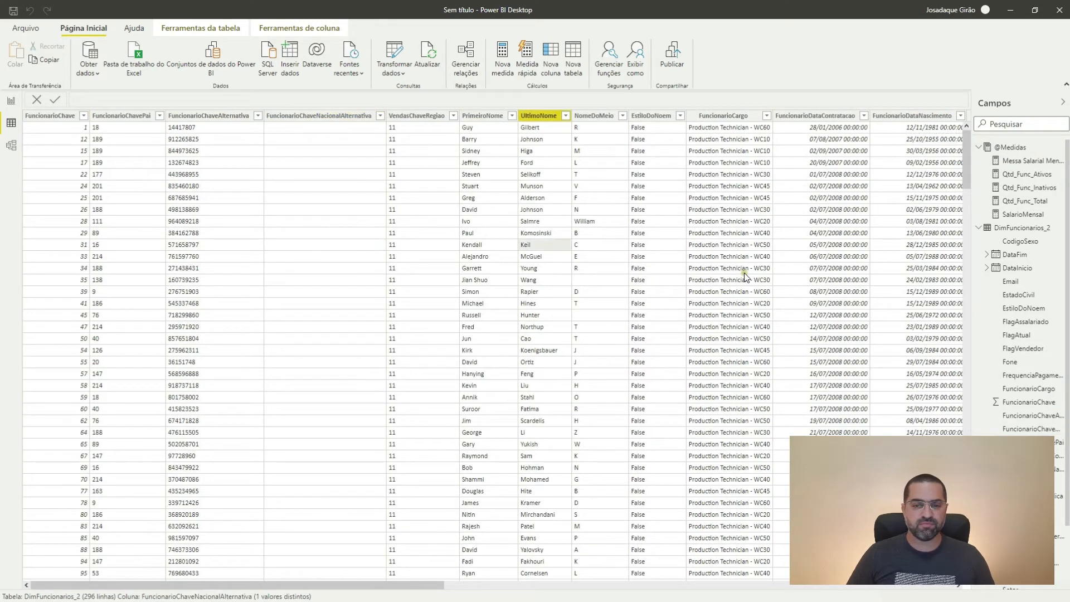
pyautogui.press('Right')
pyautogui.press('Right')
pyautogui.press('Right')
pyautogui.press('Right')
pyautogui.press('Right')
pyautogui.press('Right')
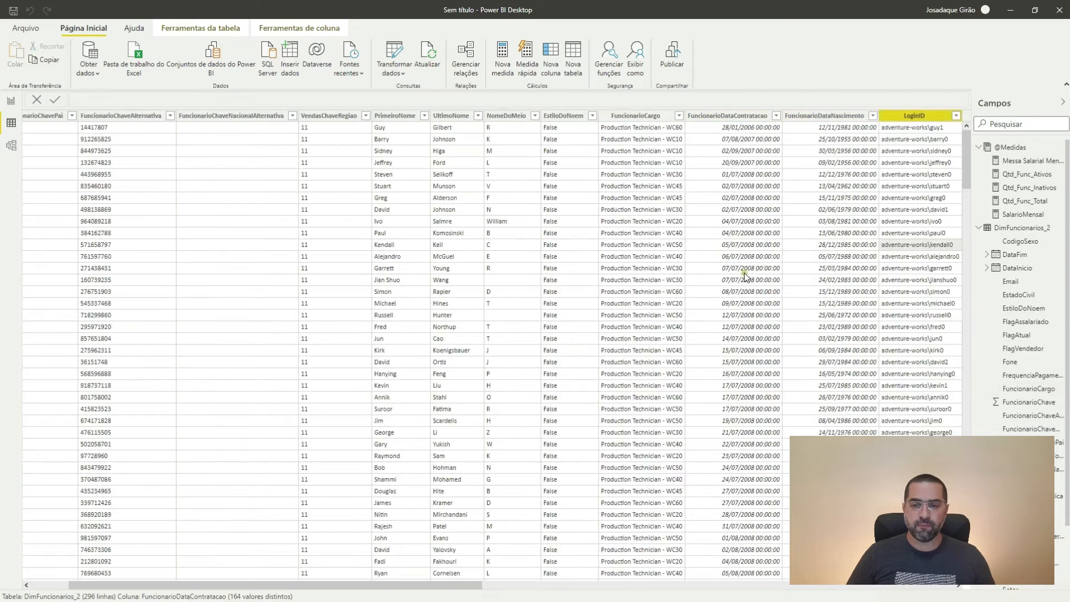
pyautogui.press('Right')
pyautogui.press('Right')
pyautogui.press('Right')
pyautogui.press('Right')
pyautogui.press('Left')
pyautogui.press('Left')
pyautogui.press('Left')
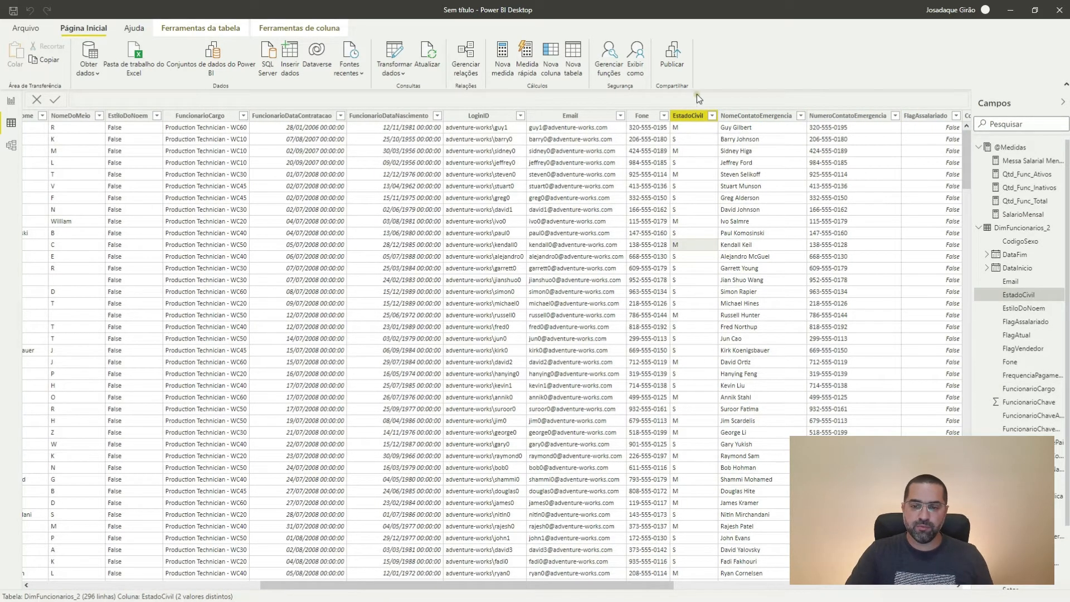
pyautogui.click(694, 124)
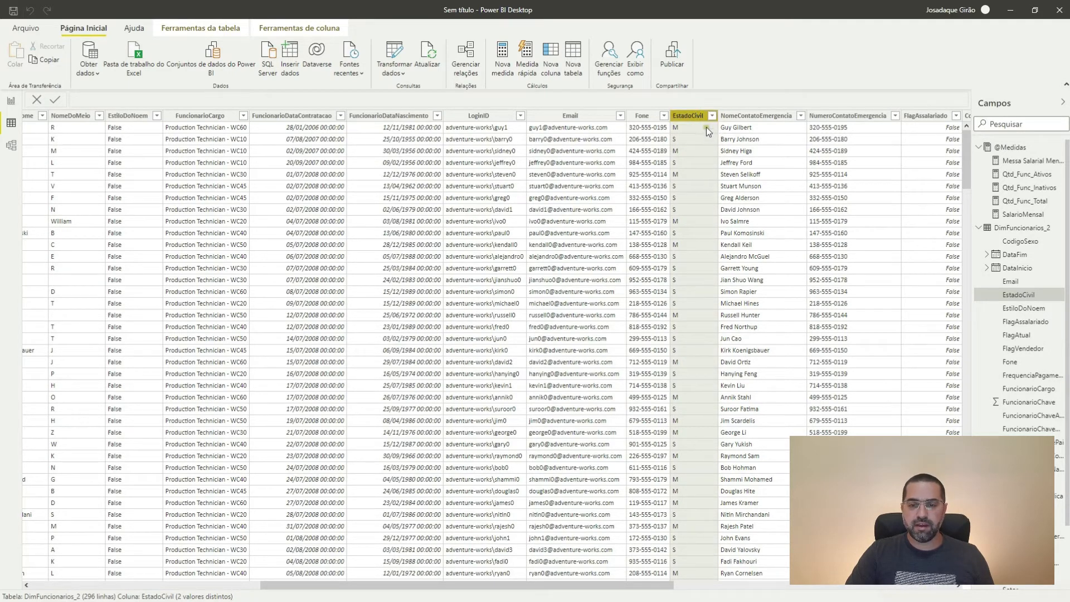
pyautogui.click(711, 116)
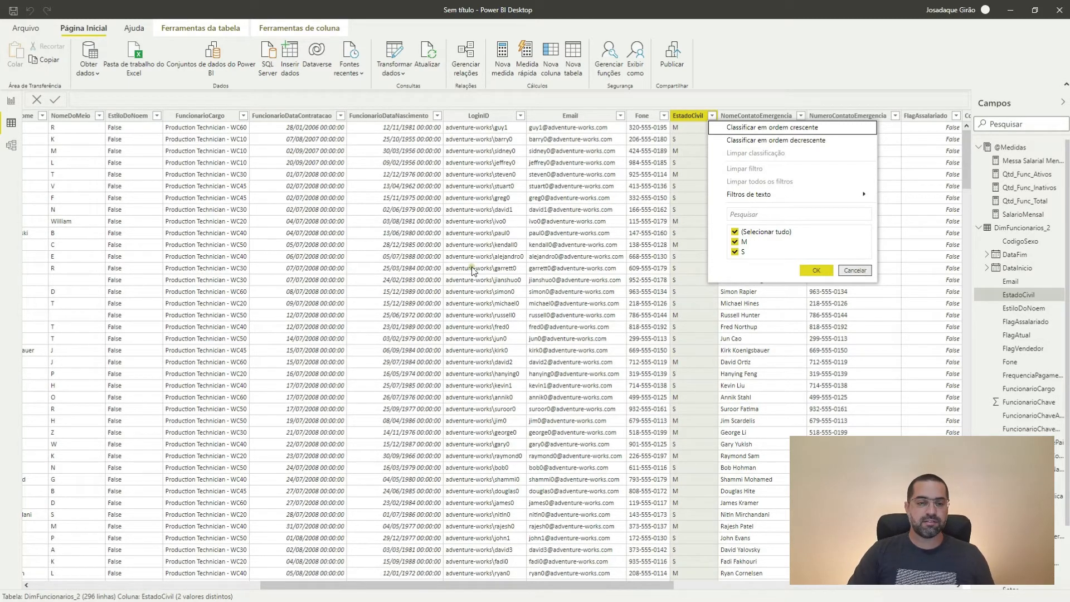
pyautogui.click(10, 103)
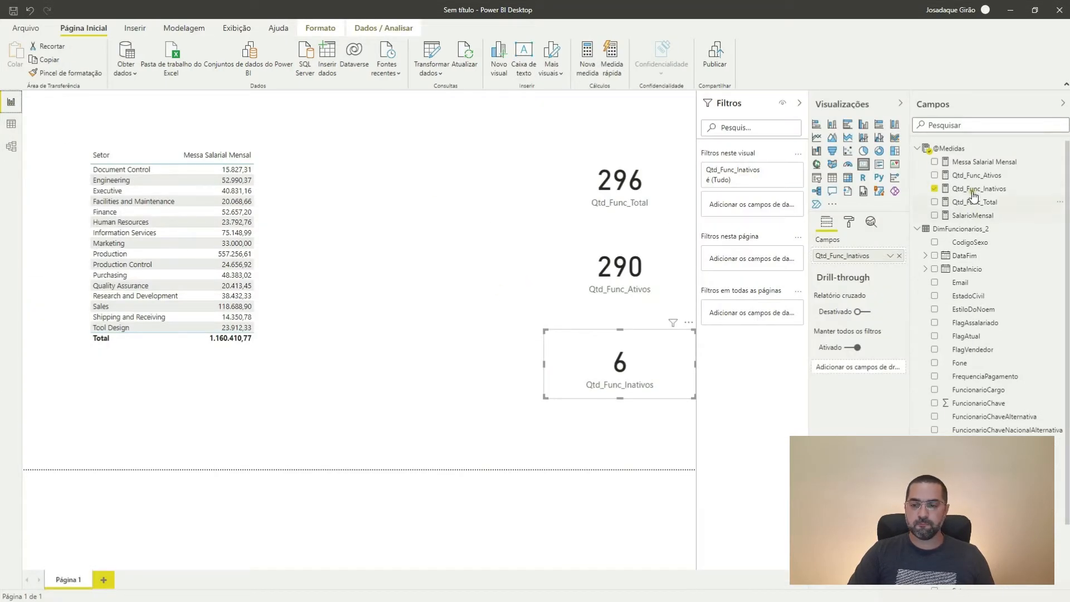
pyautogui.click(491, 311)
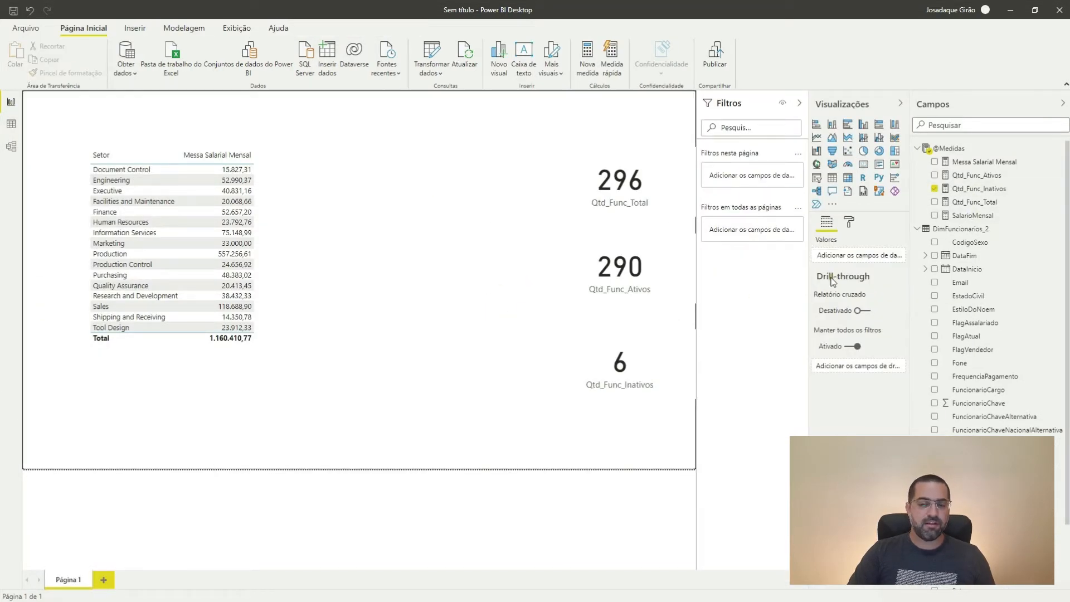
pyautogui.click(973, 193)
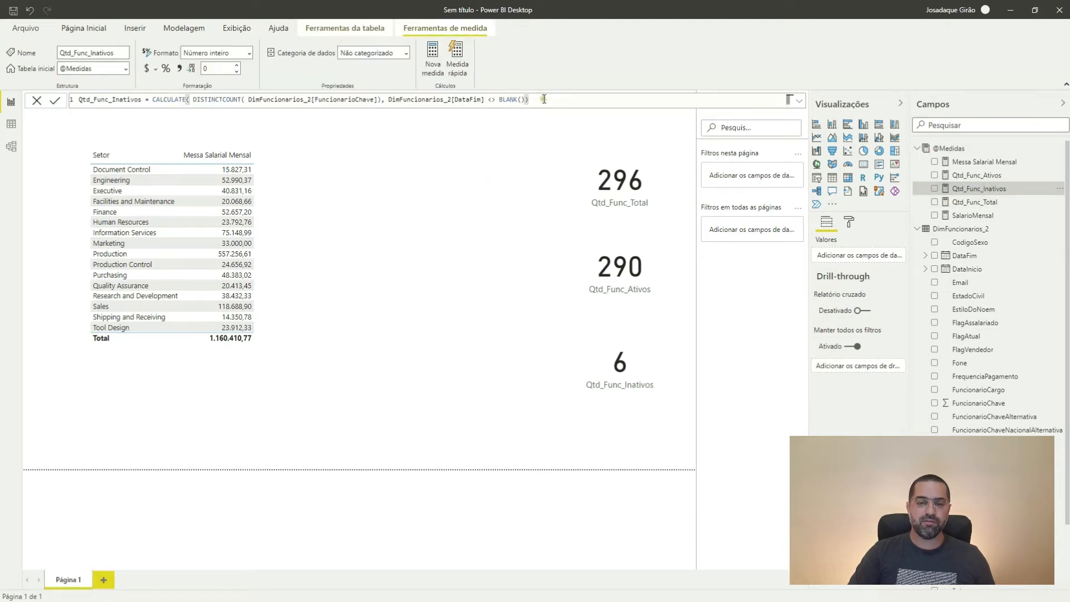
pyautogui.hotkey('ctrl', 'a')
pyautogui.hotkey('ctrl', 'c')
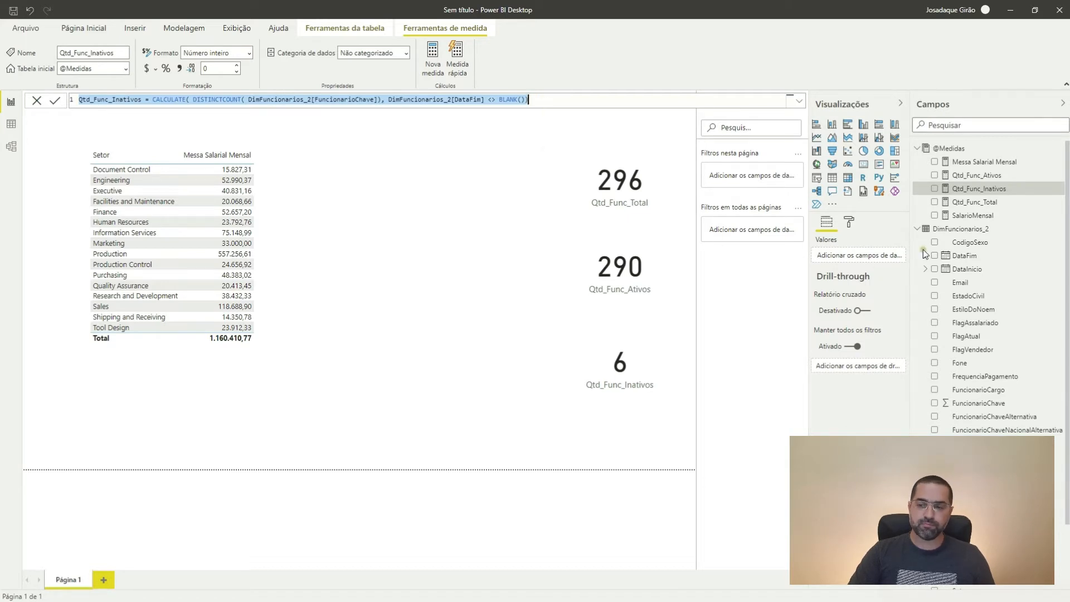
pyautogui.click(207, 100)
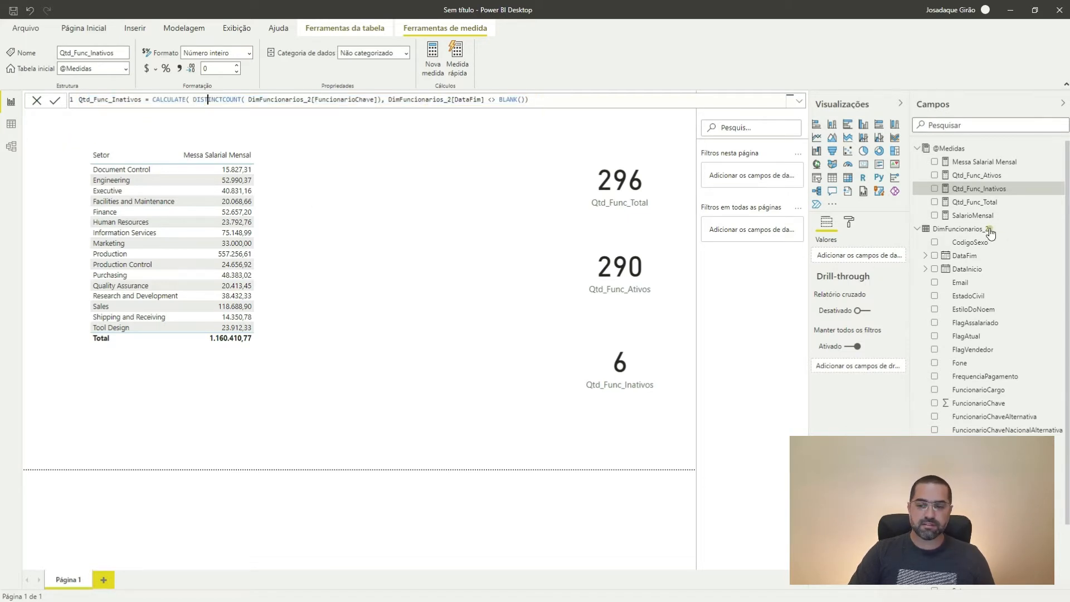
pyautogui.rightClick(980, 191)
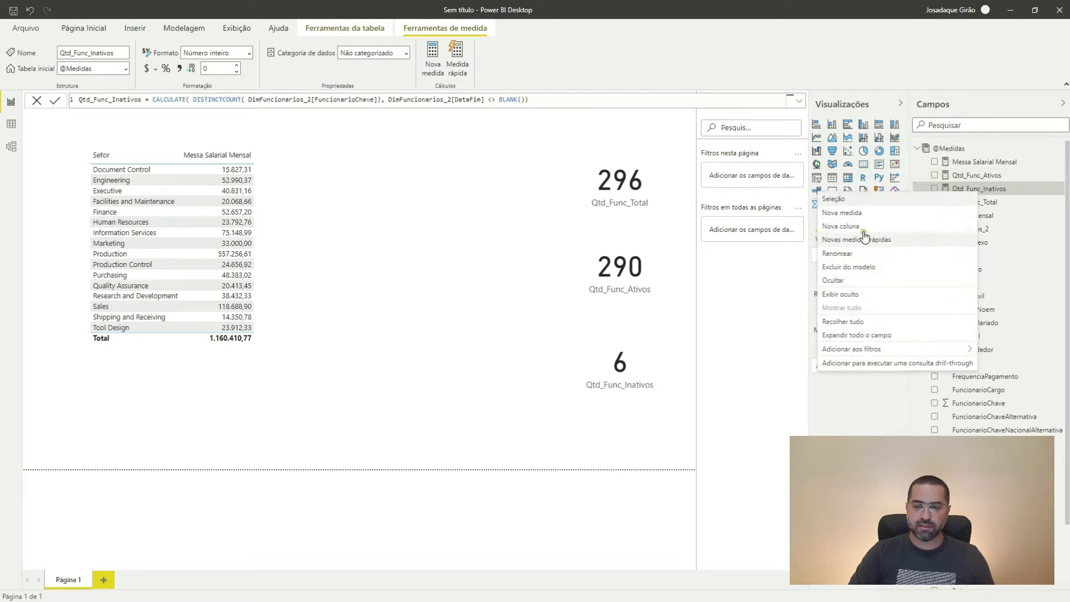
pyautogui.click(840, 214)
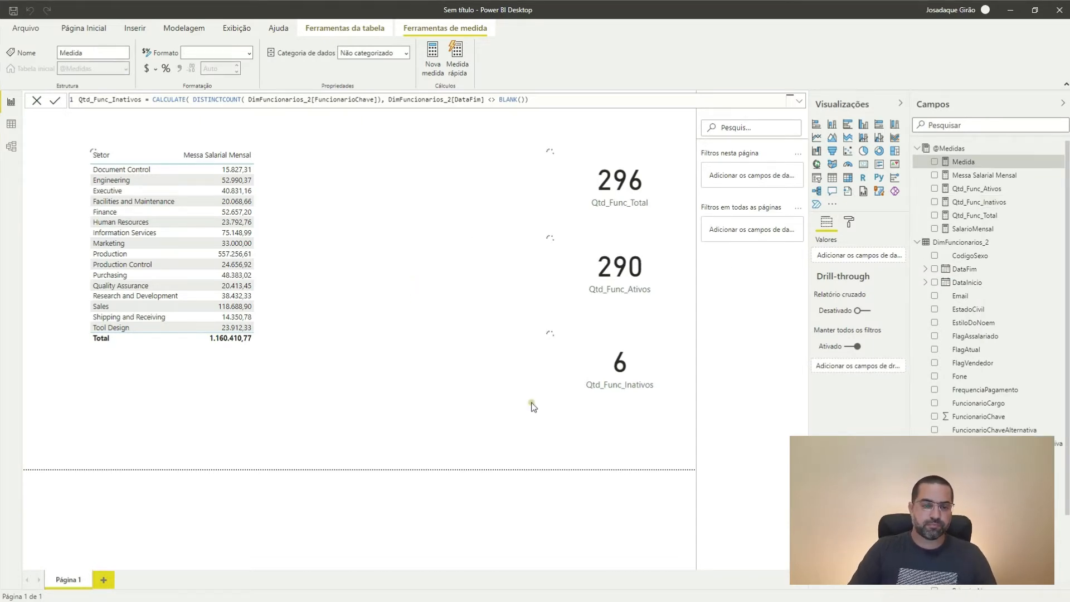
pyautogui.hotkey('ctrl', 'v')
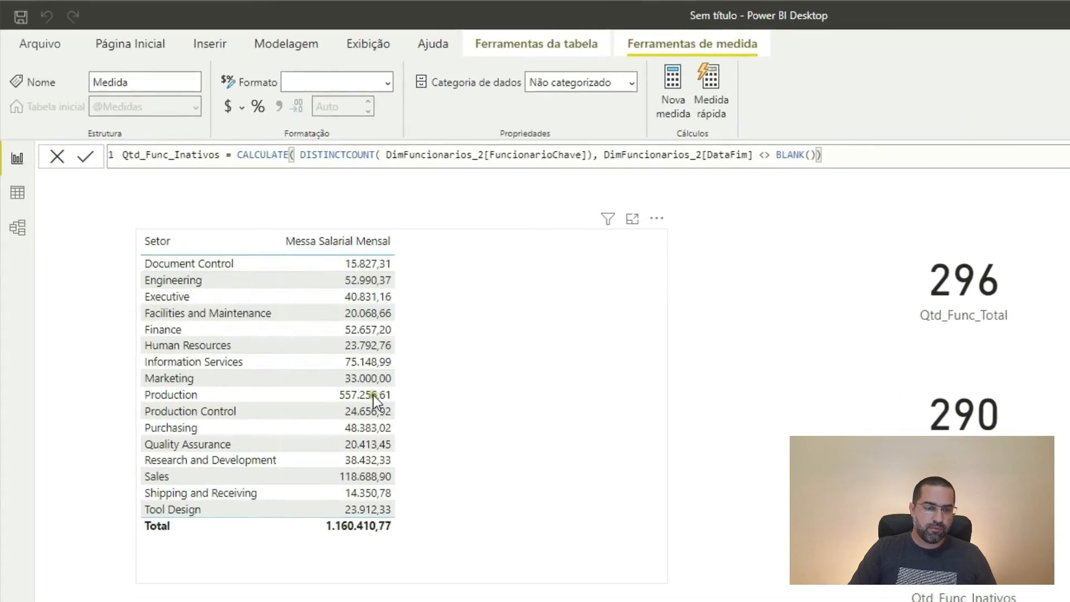
# Rename the copied measure in its formula to Qtd_Func_Casados.
pyautogui.click(161, 126)
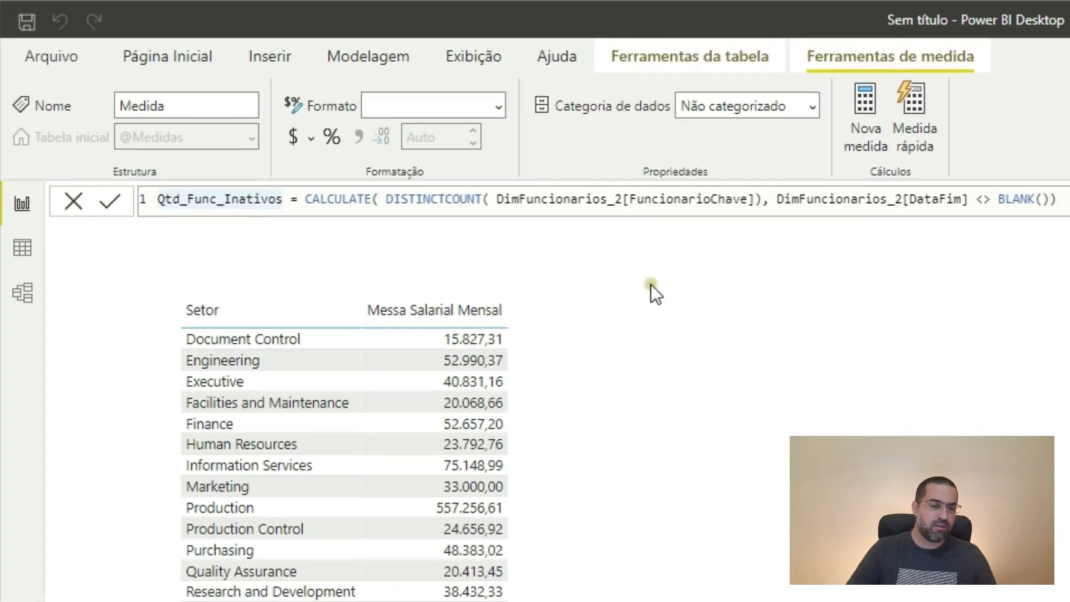
pyautogui.press('Left')
pyautogui.press('Left')
pyautogui.press('Left')
pyautogui.press('Left')
pyautogui.hotkey('shift', 'Right')
pyautogui.hotkey('shift', 'Right')
pyautogui.hotkey('shift', 'Right')
pyautogui.hotkey('shift', 'Right')
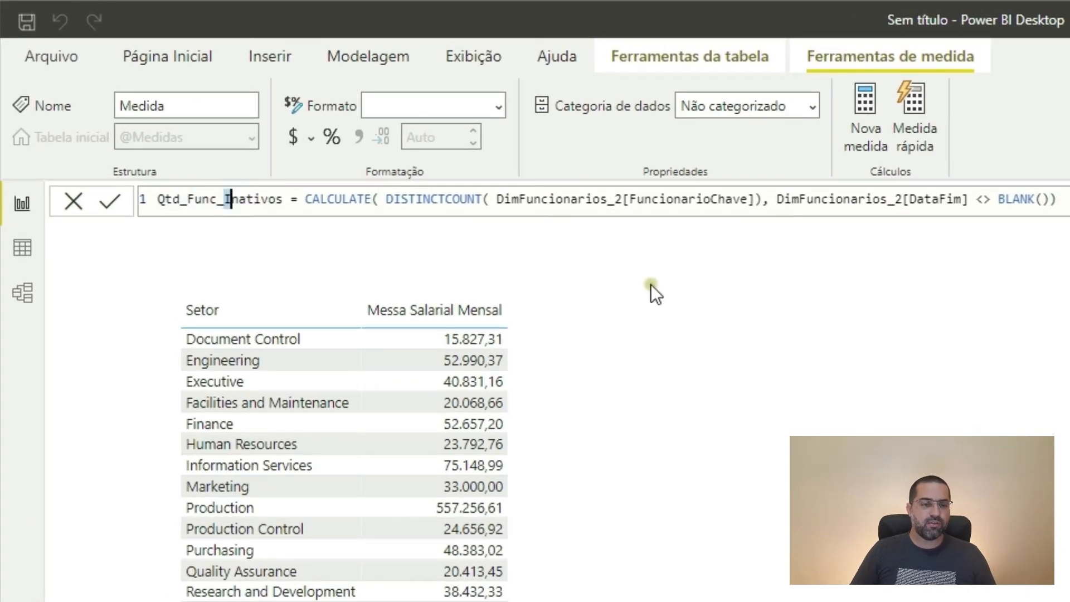
pyautogui.hotkey('shift', 'Right')
pyautogui.hotkey('shift', 'Right')
pyautogui.hotkey('shift', 'Right')
pyautogui.hotkey('shift', 'Right')
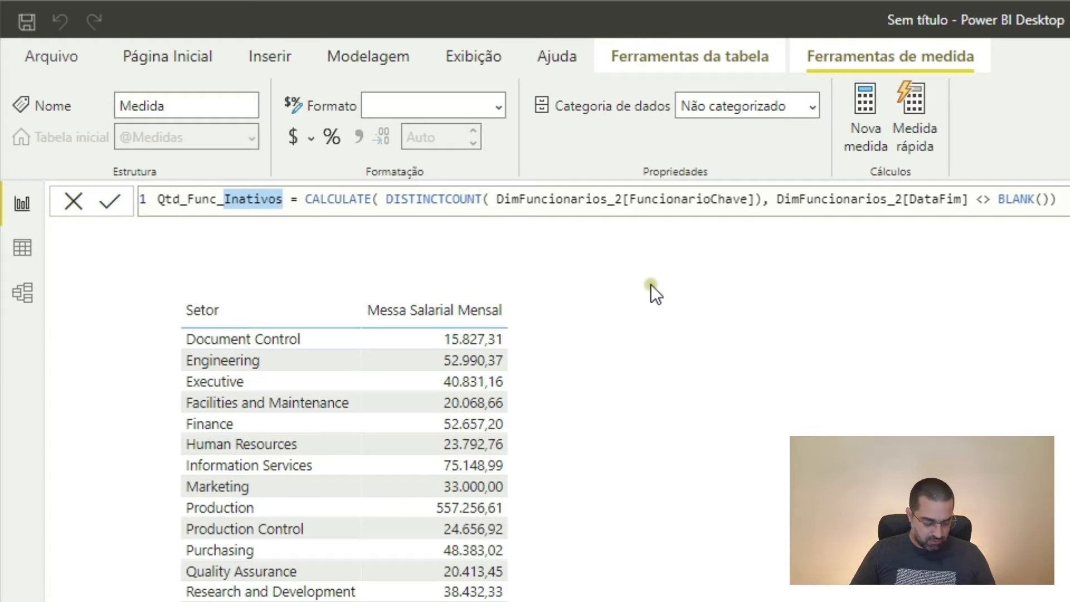
pyautogui.write('Casadp')
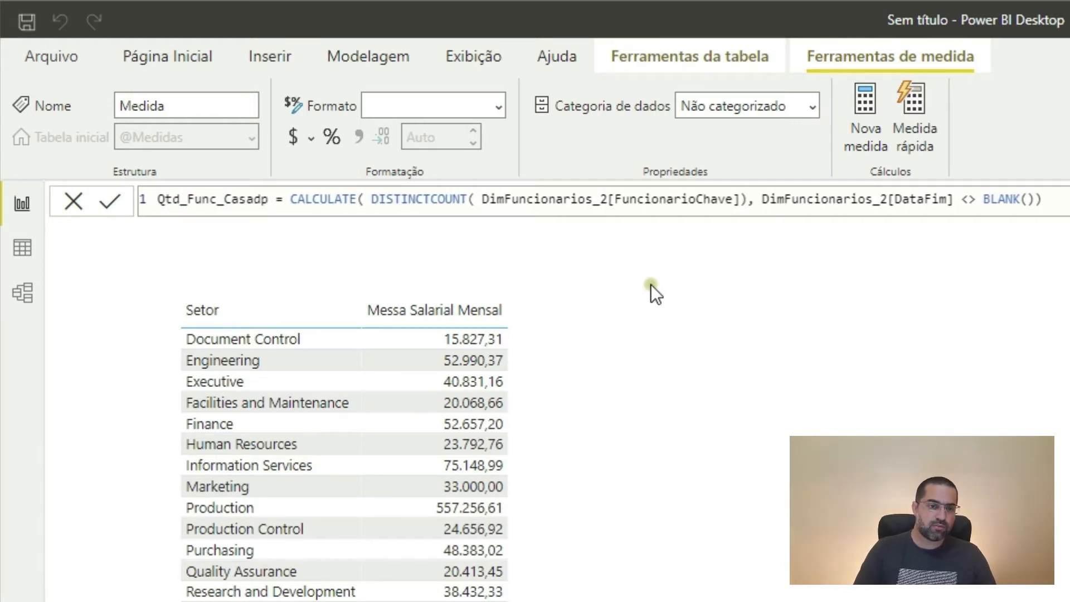
pyautogui.press('BackSpace')
pyautogui.write('os')
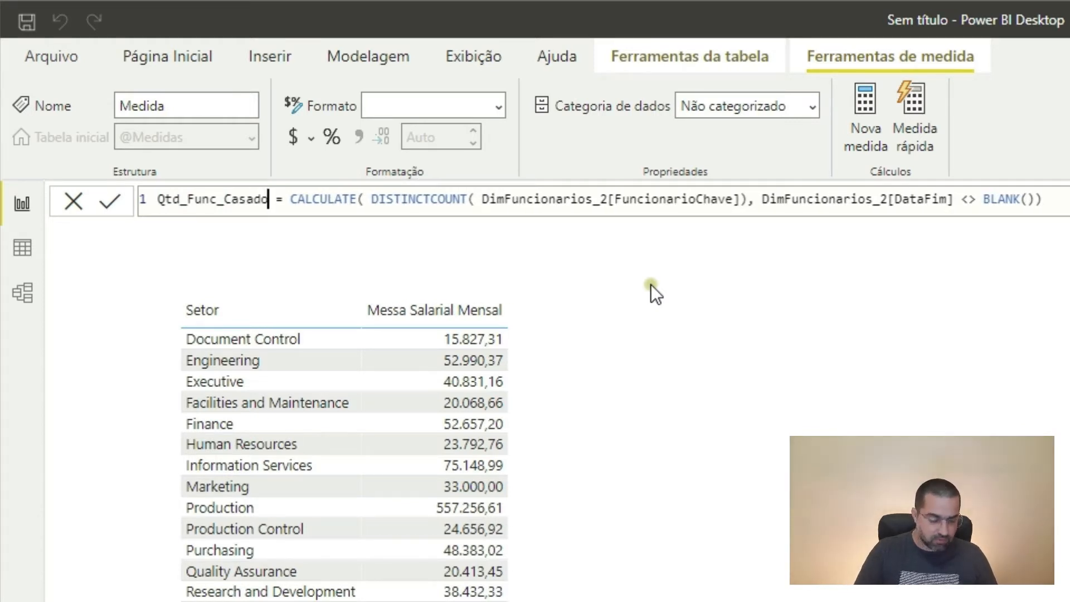
# Place the DISTINCTCOUNT expression of Qtd_Func_Casados on its own line, indented beneath CALCULATE.
pyautogui.press('Right')
pyautogui.press('Right')
pyautogui.press('Right')
pyautogui.press('Right')
pyautogui.press('Right')
pyautogui.press('Right')
pyautogui.press('Right')
pyautogui.press('Right')
pyautogui.press('Right')
pyautogui.press('Right')
pyautogui.press('Right')
pyautogui.press('Right')
pyautogui.press('Right')
pyautogui.press('Right')
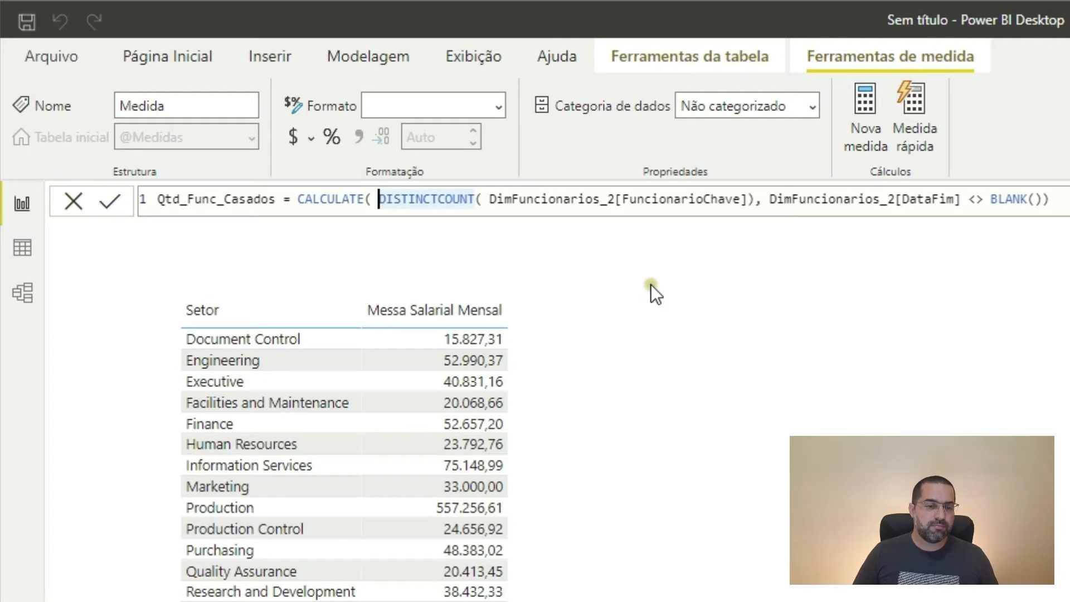
pyautogui.hotkey('shift', 'Return')
pyautogui.press('Tab')
pyautogui.press('Tab')
pyautogui.press('Tab')
pyautogui.press('Tab')
pyautogui.press('Tab')
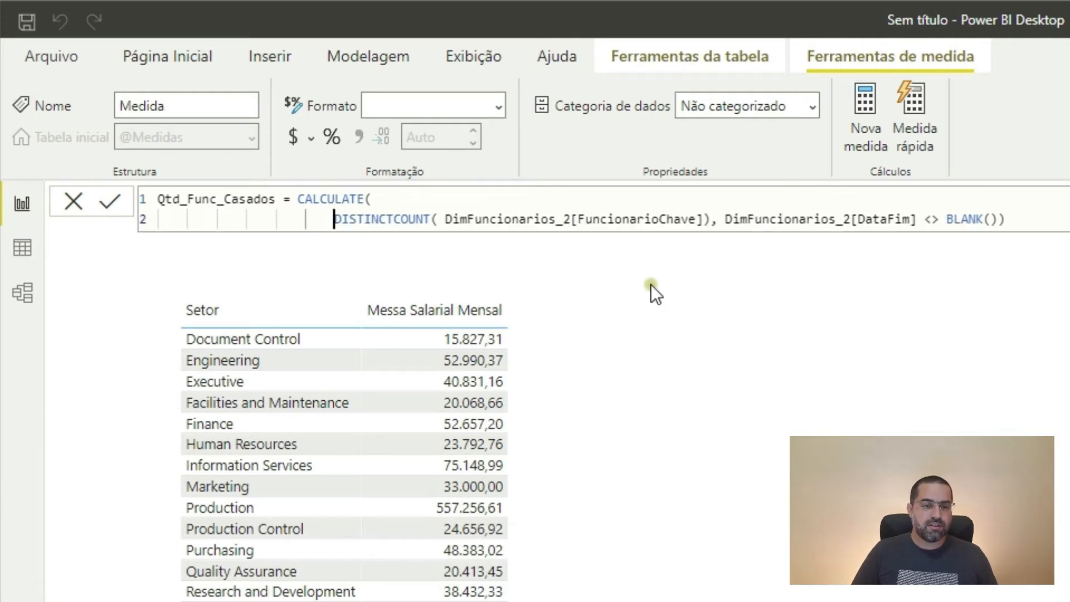
# Move the DataFim filter condition to a separate line below the DISTINCTCOUNT expression.
pyautogui.press('Right')
pyautogui.press('Right')
pyautogui.press('Right')
pyautogui.press('Right')
pyautogui.press('Right')
pyautogui.press('Right')
pyautogui.press('Right')
pyautogui.press('Right')
pyautogui.press('Right')
pyautogui.press('Right')
pyautogui.press('Right')
pyautogui.press('Right')
pyautogui.press('Right')
pyautogui.press('Right')
pyautogui.press('Right')
pyautogui.press('Right')
pyautogui.press('Right')
pyautogui.press('Right')
pyautogui.press('Right')
pyautogui.press('Right')
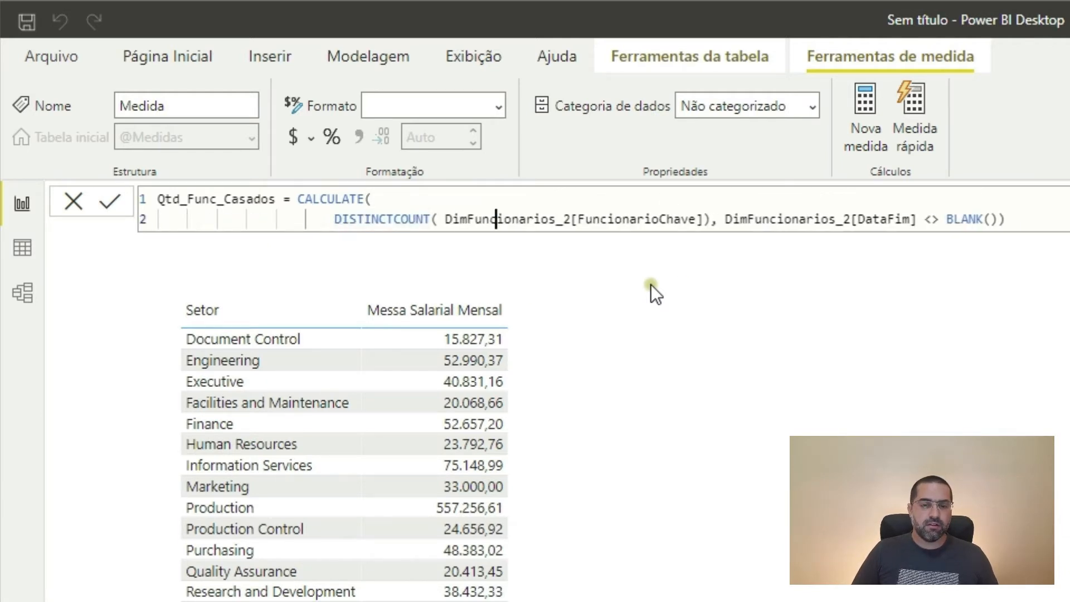
pyautogui.press('Right')
pyautogui.press('Right')
pyautogui.press('Right')
pyautogui.press('Right')
pyautogui.press('Right')
pyautogui.press('Right')
pyautogui.press('Right')
pyautogui.press('Right')
pyautogui.press('Right')
pyautogui.press('Right')
pyautogui.press('Right')
pyautogui.press('Right')
pyautogui.press('Right')
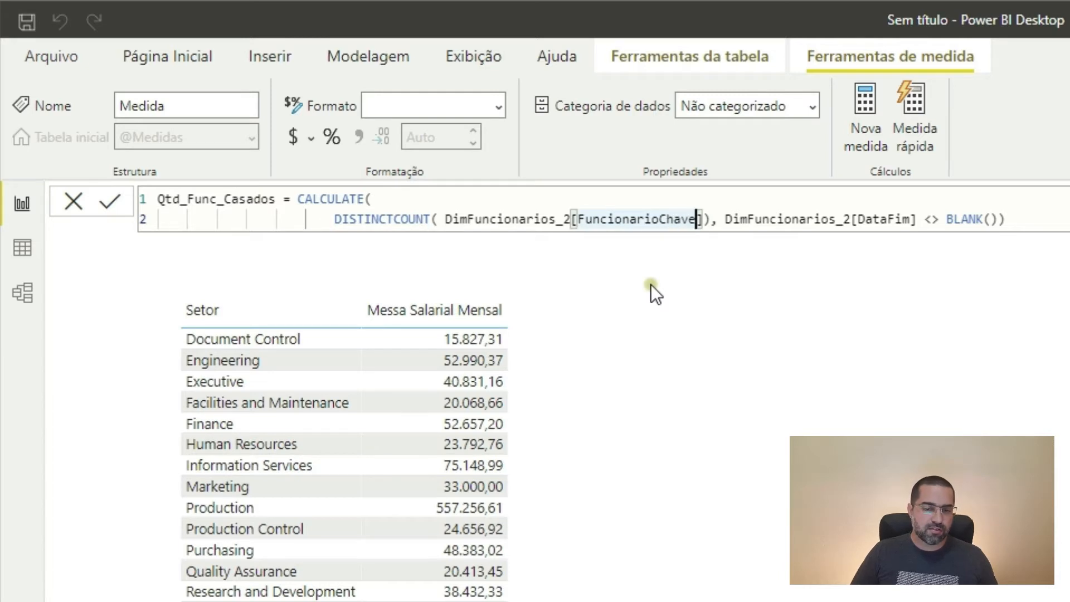
pyautogui.press('Right')
pyautogui.hotkey('shift', 'Return')
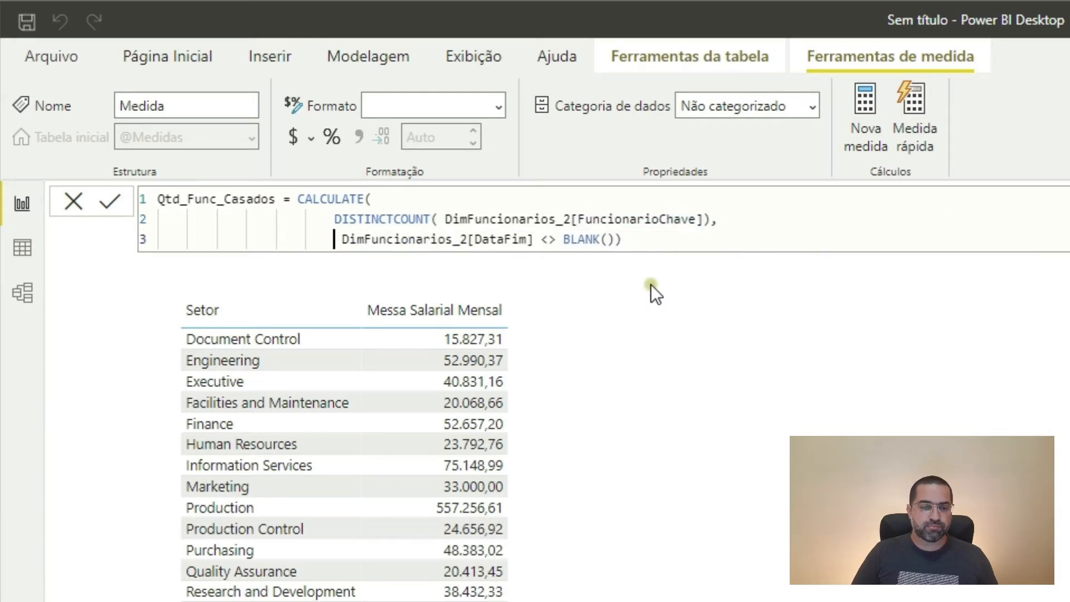
# Replace the DataFim condition in Qtd_Func_Casados with the column DimFuncionarios_2[EstadoCivil], keeping the closing parenthesis of CALCULATE.
pyautogui.press('Right')
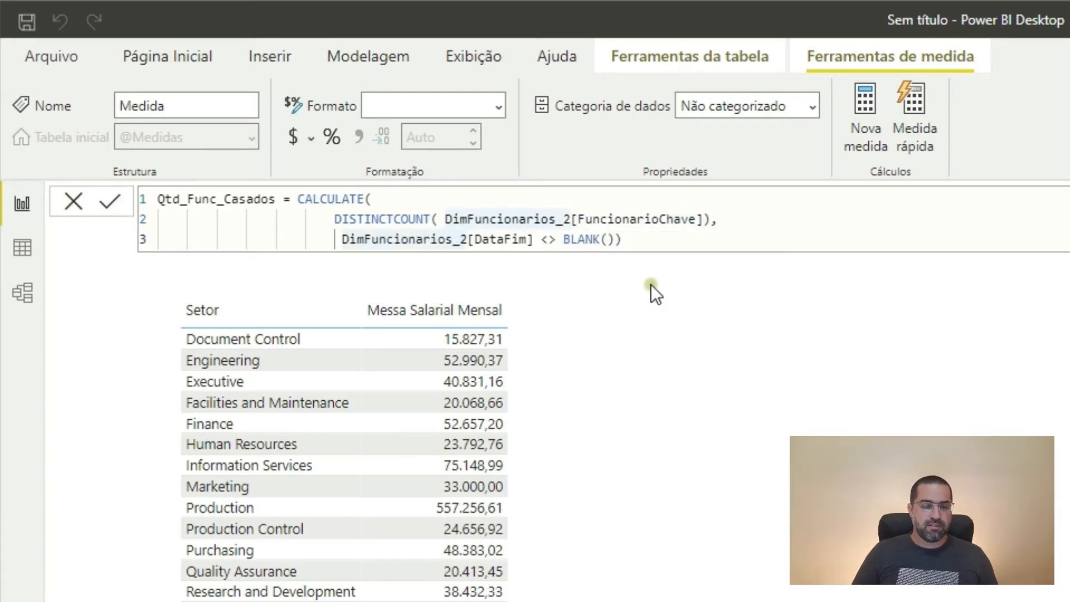
pyautogui.hotkey('shift', 'Right')
pyautogui.hotkey('shift', 'Right')
pyautogui.hotkey('shift', 'Right')
pyautogui.hotkey('shift', 'Right')
pyautogui.hotkey('shift', 'Right')
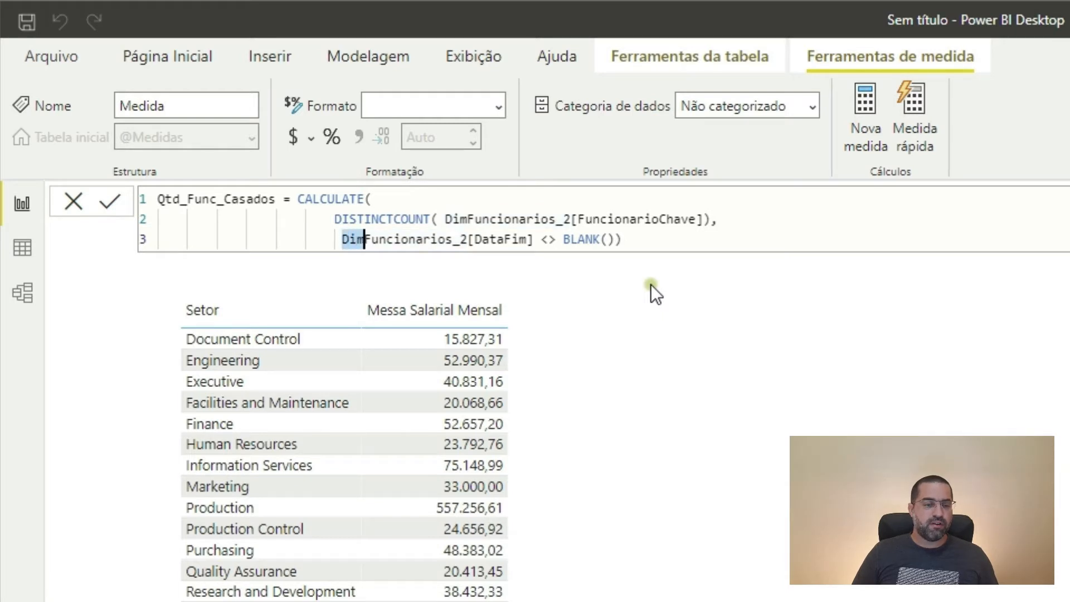
pyautogui.hotkey('shift', 'Right')
pyautogui.hotkey('shift', 'Right')
pyautogui.hotkey('shift', 'Right')
pyautogui.hotkey('shift', 'Right')
pyautogui.hotkey('shift', 'Right')
pyautogui.hotkey('shift', 'Right')
pyautogui.hotkey('shift', 'Right')
pyautogui.hotkey('shift', 'Right')
pyautogui.hotkey('shift', 'Right')
pyautogui.hotkey('shift', 'Right')
pyautogui.hotkey('shift', 'Right')
pyautogui.hotkey('shift', 'Right')
pyautogui.hotkey('shift', 'Right')
pyautogui.hotkey('shift', 'Right')
pyautogui.hotkey('shift', 'Right')
pyautogui.hotkey('shift', 'Right')
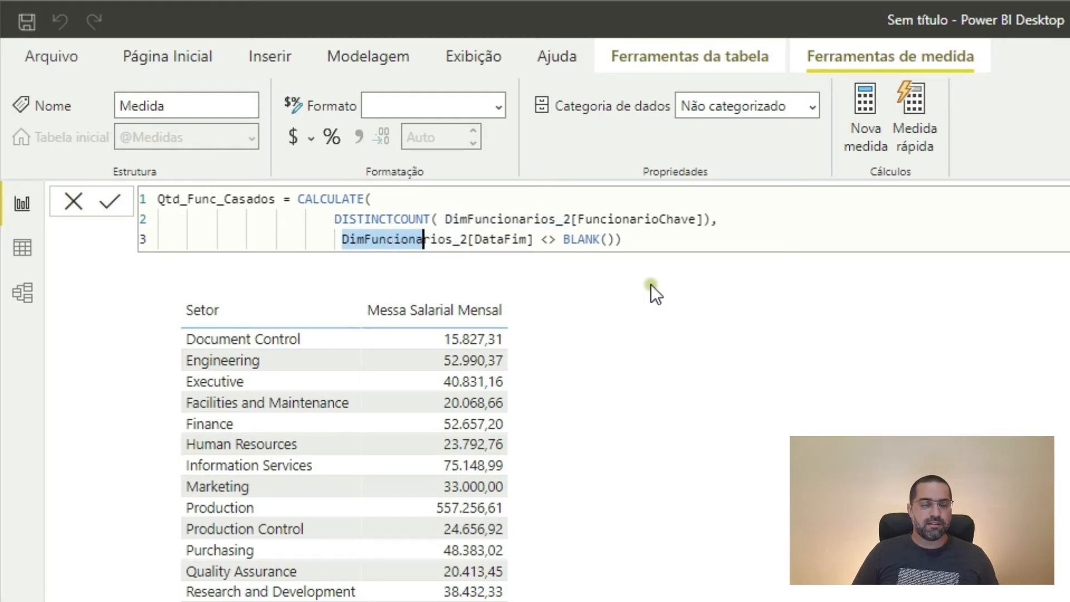
pyautogui.hotkey('shift', 'Right')
pyautogui.hotkey('shift', 'Right')
pyautogui.hotkey('shift', 'Right')
pyautogui.hotkey('shift', 'Right')
pyautogui.hotkey('shift', 'Right')
pyautogui.hotkey('shift', 'Right')
pyautogui.hotkey('shift', 'Right')
pyautogui.hotkey('shift', 'Right')
pyautogui.hotkey('shift', 'Right')
pyautogui.hotkey('shift', 'Right')
pyautogui.hotkey('shift', 'Right')
pyautogui.hotkey('shift', 'Right')
pyautogui.hotkey('shift', 'Right')
pyautogui.hotkey('shift', 'Right')
pyautogui.hotkey('shift', 'Right')
pyautogui.hotkey('shift', 'Right')
pyautogui.hotkey('shift', 'Right')
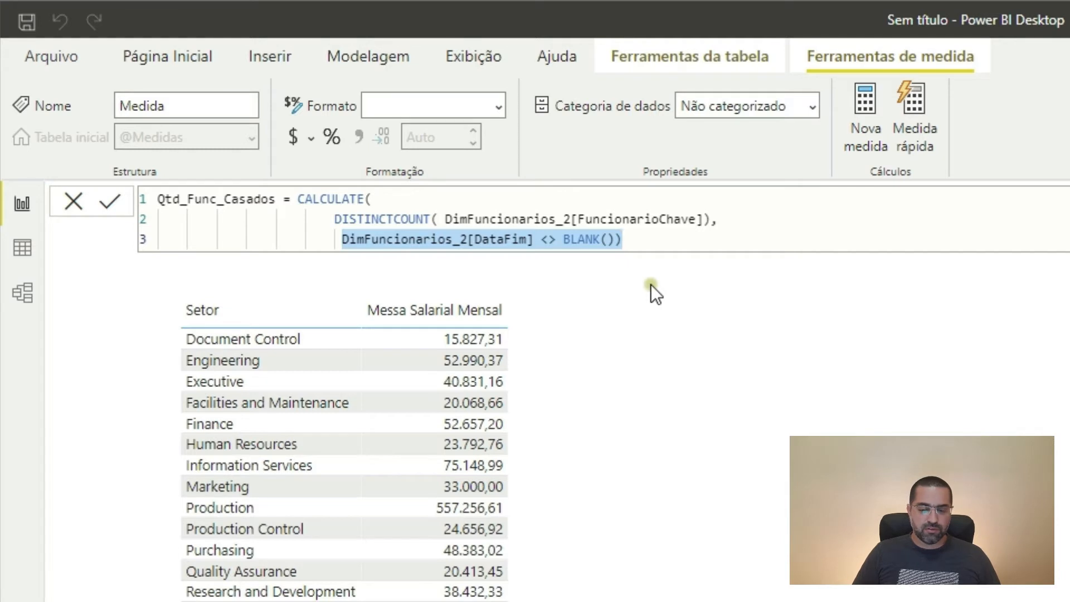
pyautogui.hotkey('shift', 'Left')
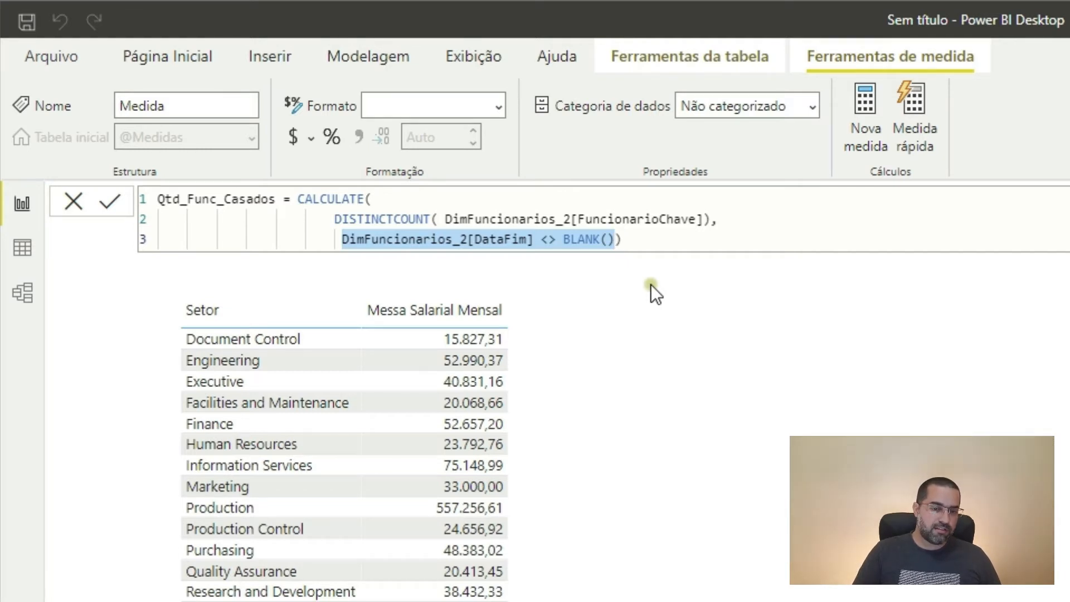
pyautogui.press('BackSpace')
pyautogui.hotkey('ctrl', 'space')
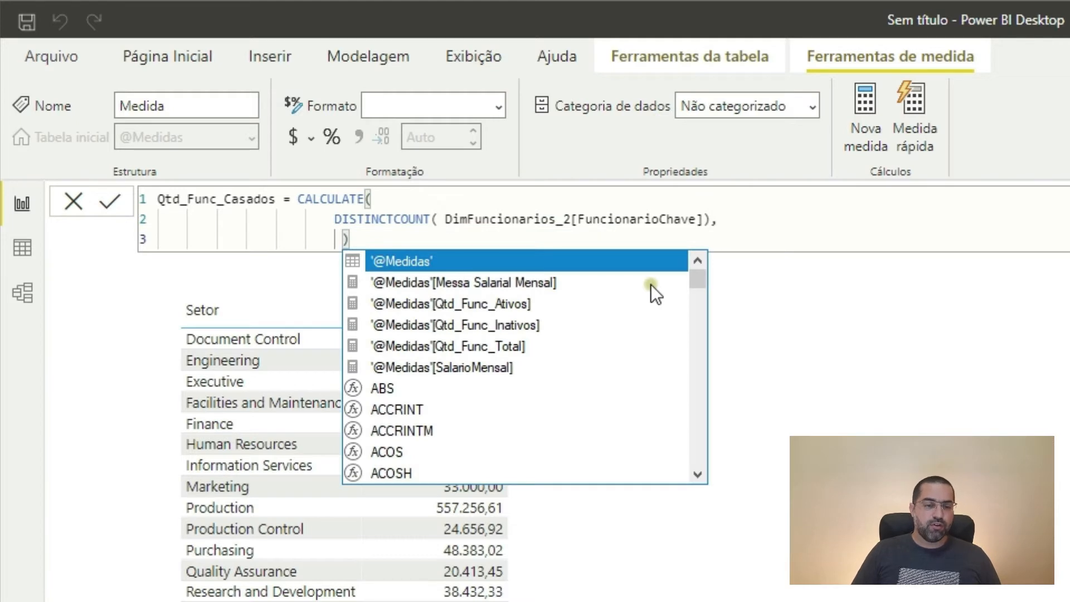
pyautogui.write('Esta')
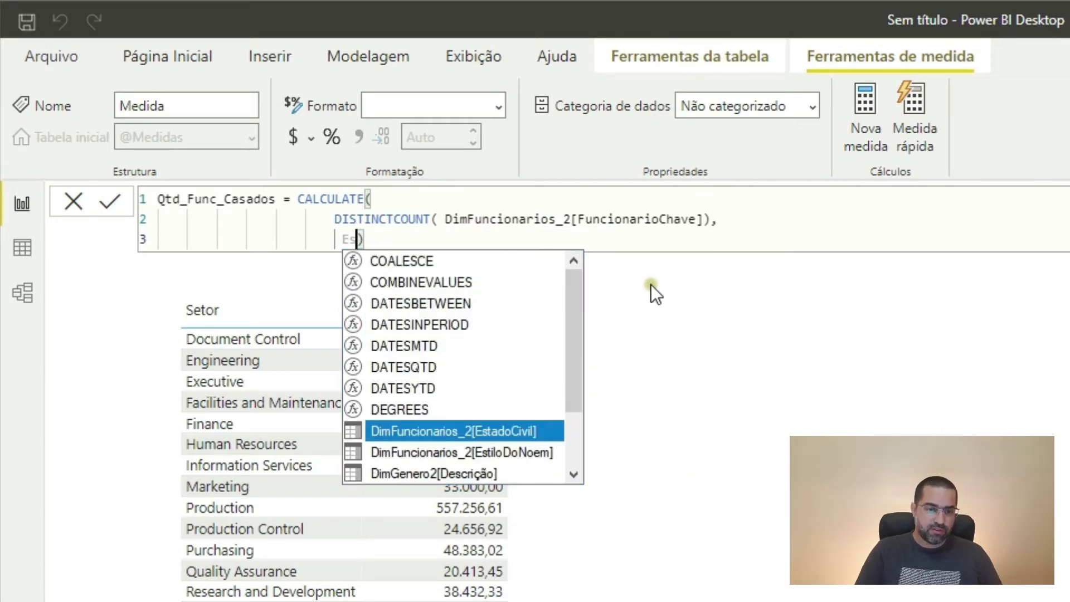
pyautogui.press('Tab')
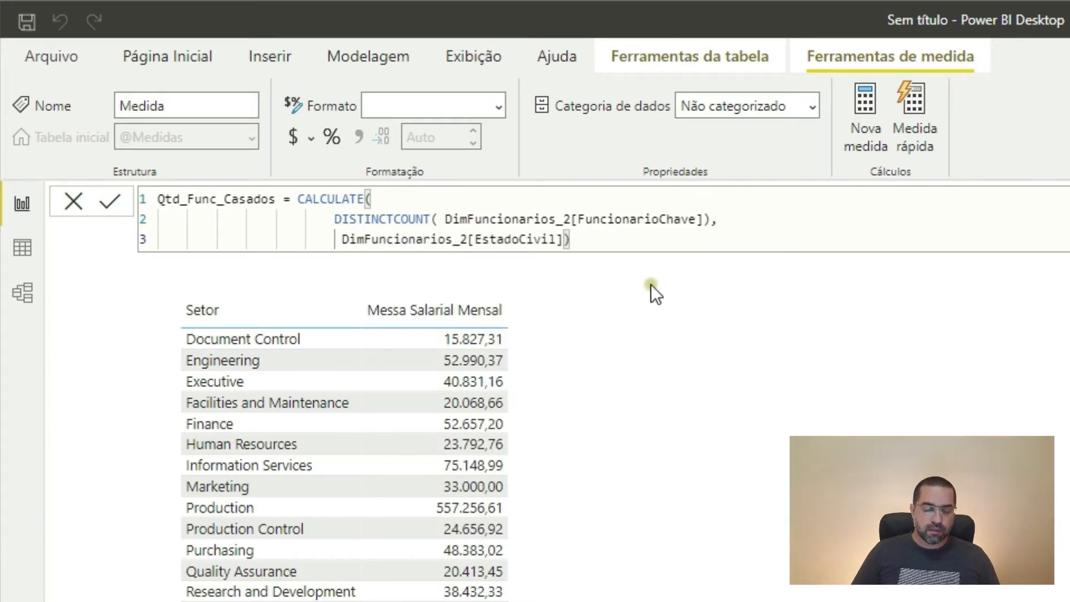
# Complete the EstadoCivil filter with = "M" and commit the Qtd_Func_Casados measure.
pyautogui.write('= ""')
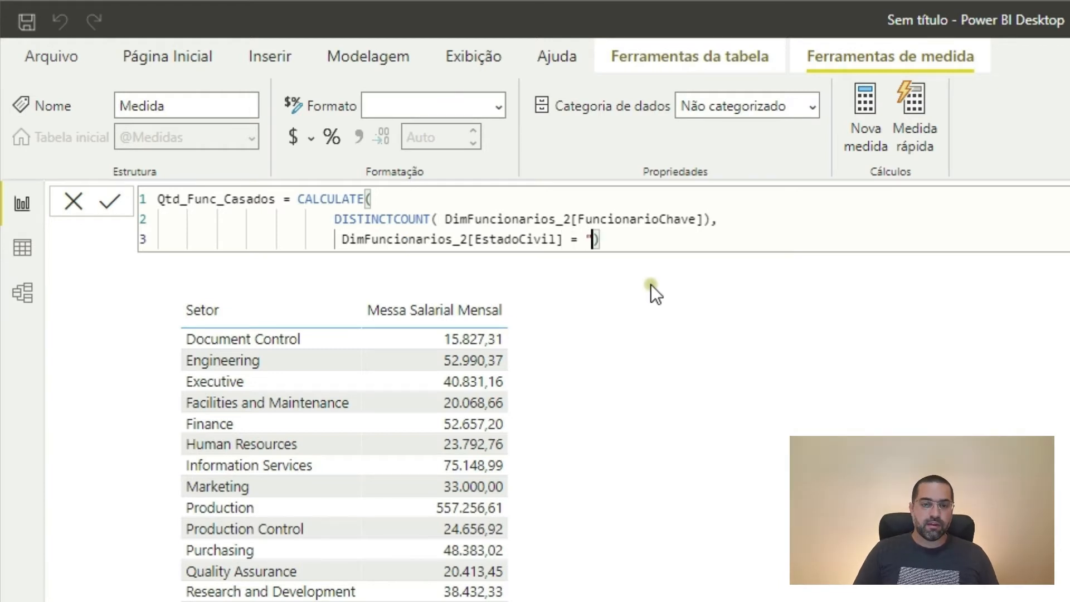
pyautogui.press('Left')
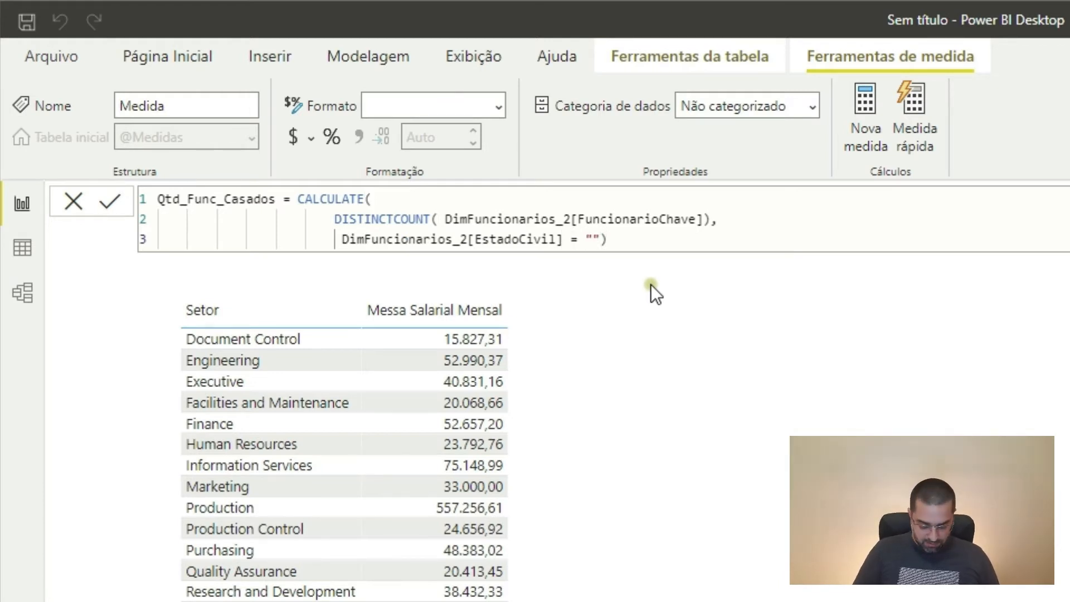
pyautogui.write('M')
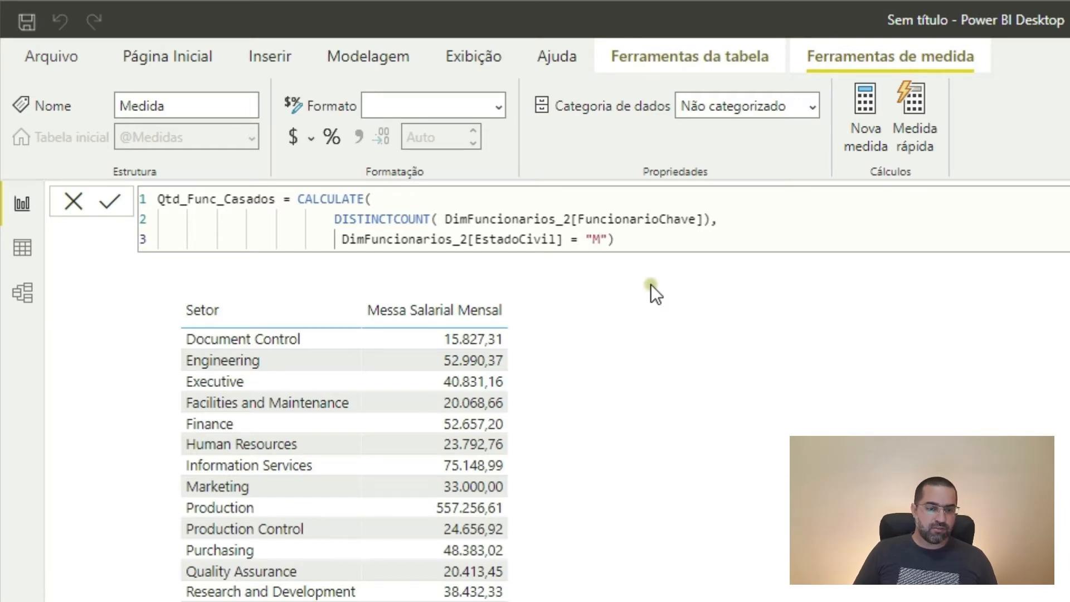
pyautogui.press('End')
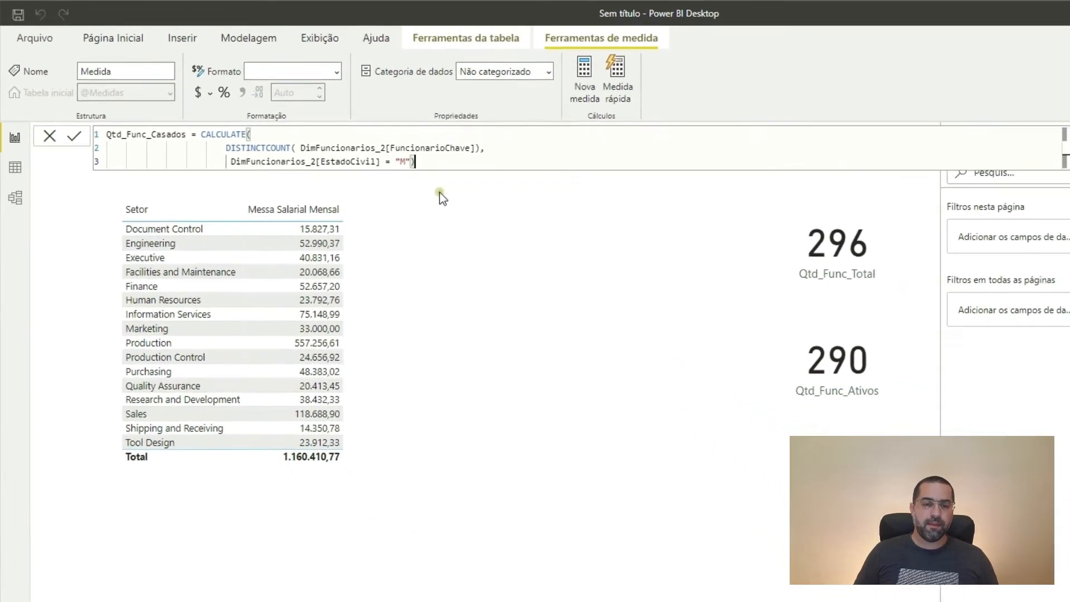
pyautogui.press('Return')
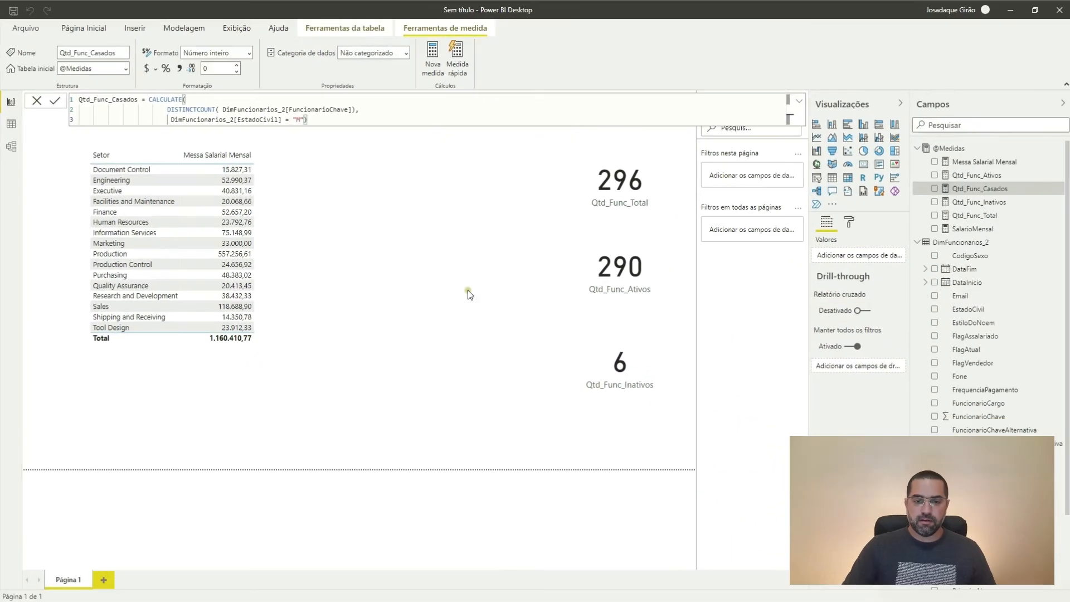
# Duplicate the Qtd_Func_Ativos card, place the copy beside the original and replace its measure with Qtd_Func_Casados.
pyautogui.click(597, 277)
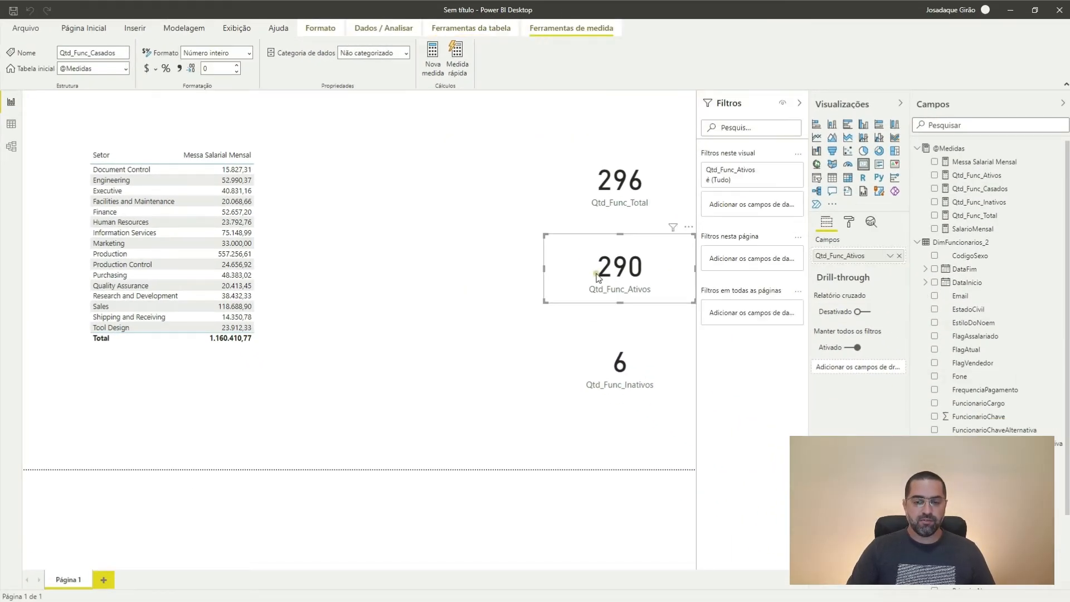
pyautogui.hotkey('ctrl', 'c')
pyautogui.hotkey('ctrl', 'v')
pyautogui.moveTo(605, 279); pyautogui.dragTo(463, 282)
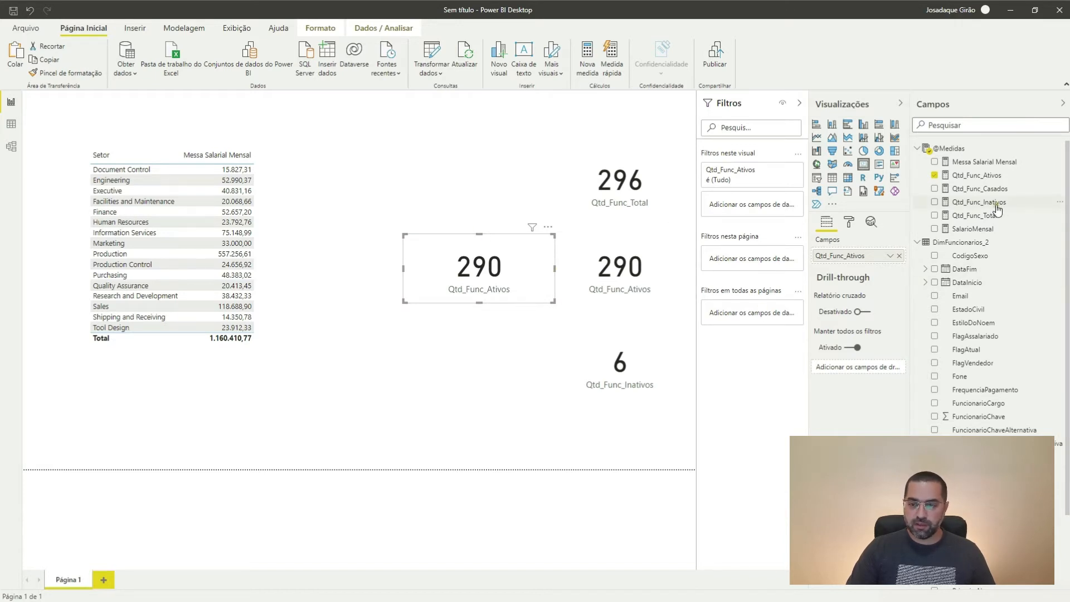
pyautogui.moveTo(979, 188); pyautogui.dragTo(840, 260)
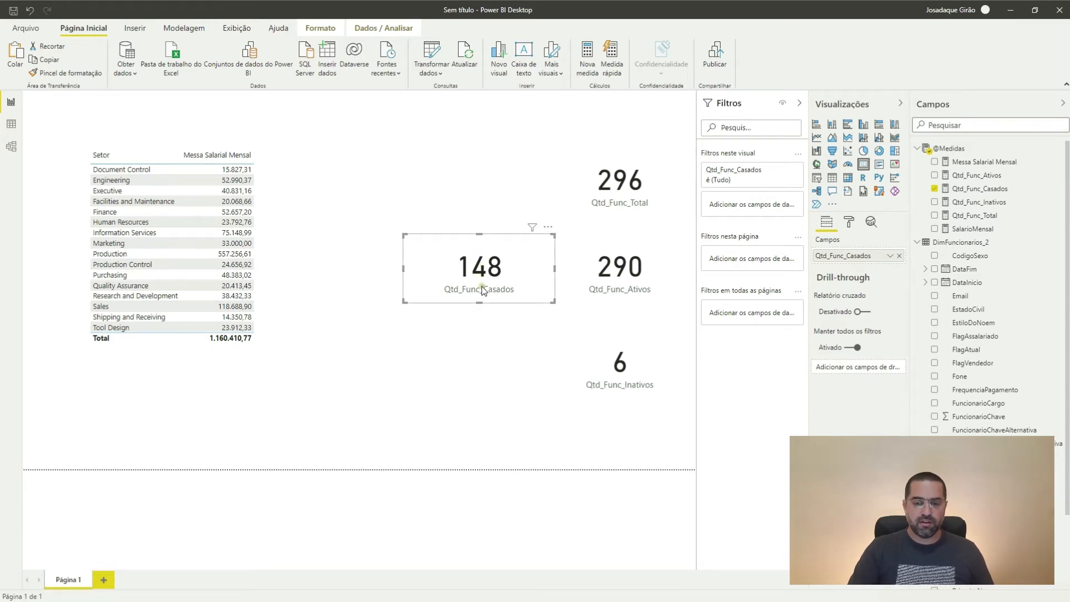
# Place a copy of the Qtd_Func_Casados card below the original and copy the measure's entire DAX formula.
pyautogui.moveTo(486, 295); pyautogui.dragTo(490, 352)
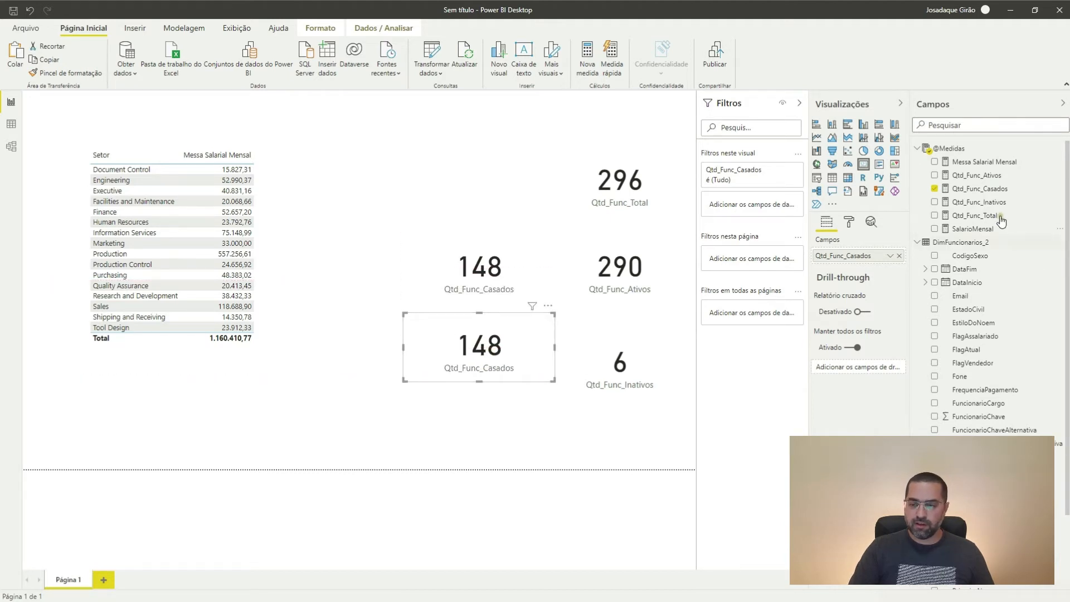
pyautogui.click(969, 189)
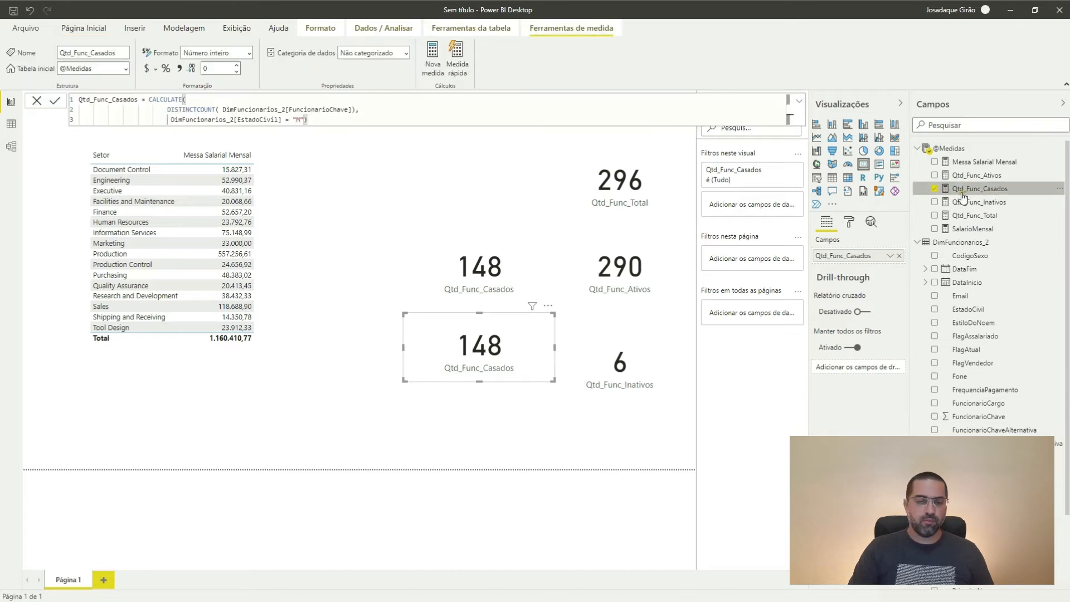
pyautogui.tripleClick(341, 119)
pyautogui.hotkey('shift', 'Up')
pyautogui.hotkey('shift', 'Up')
pyautogui.hotkey('shift', 'Up')
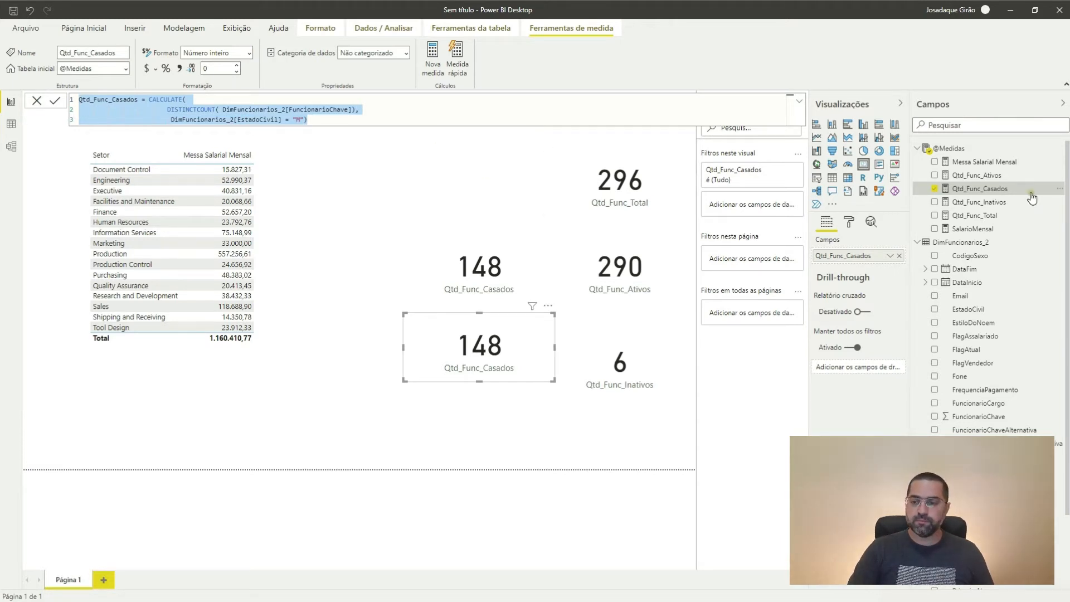
pyautogui.rightClick(991, 191)
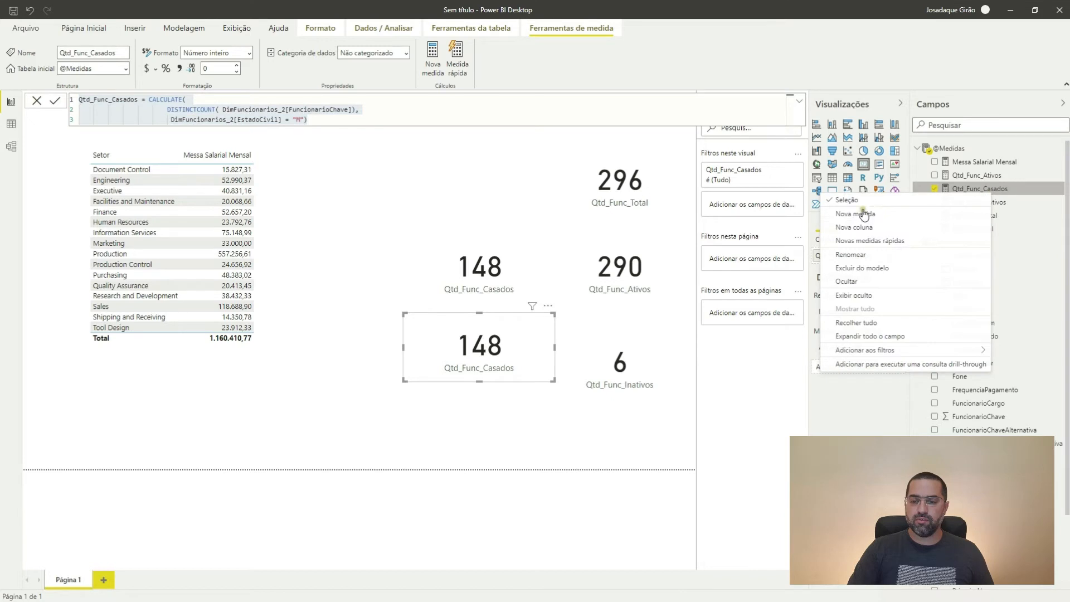
pyautogui.press('Escape')
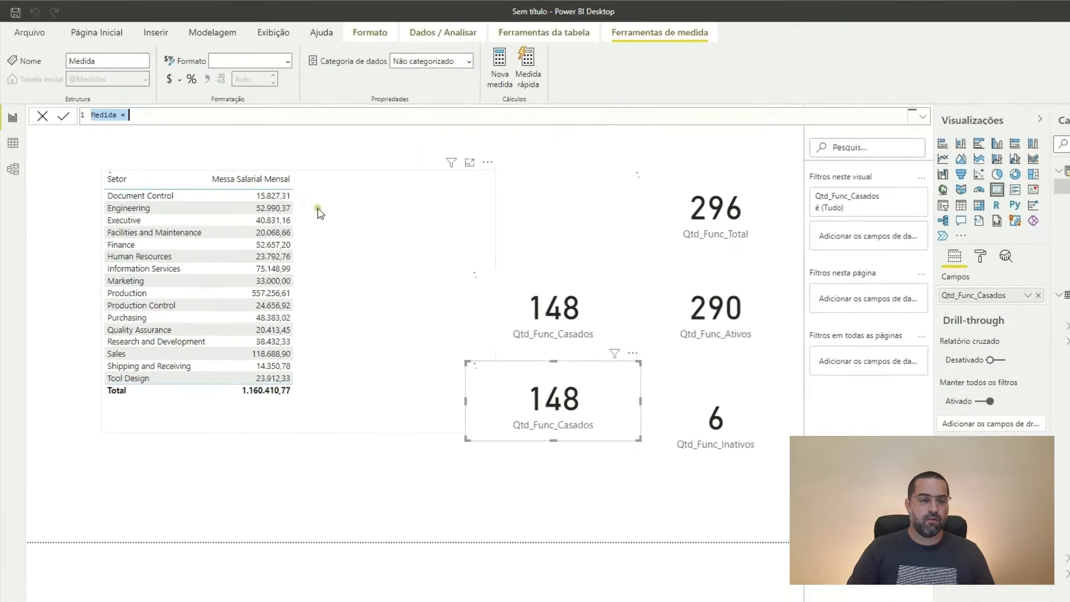
pyautogui.hotkey('ctrl', 'v')
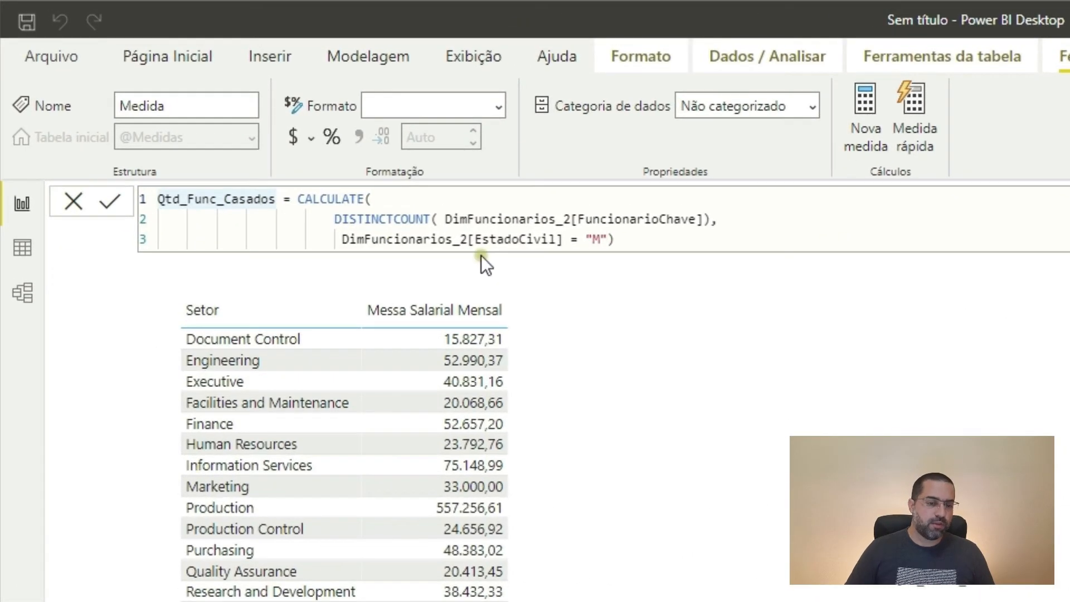
# Rename the measure in the pasted formula to Qtd_Func_Solteiros.
pyautogui.press('Right')
pyautogui.hotkey('shift', 'Left')
pyautogui.hotkey('shift', 'Left')
pyautogui.hotkey('shift', 'Left')
pyautogui.hotkey('shift', 'Left')
pyautogui.hotkey('shift', 'Left')
pyautogui.hotkey('shift', 'Left')
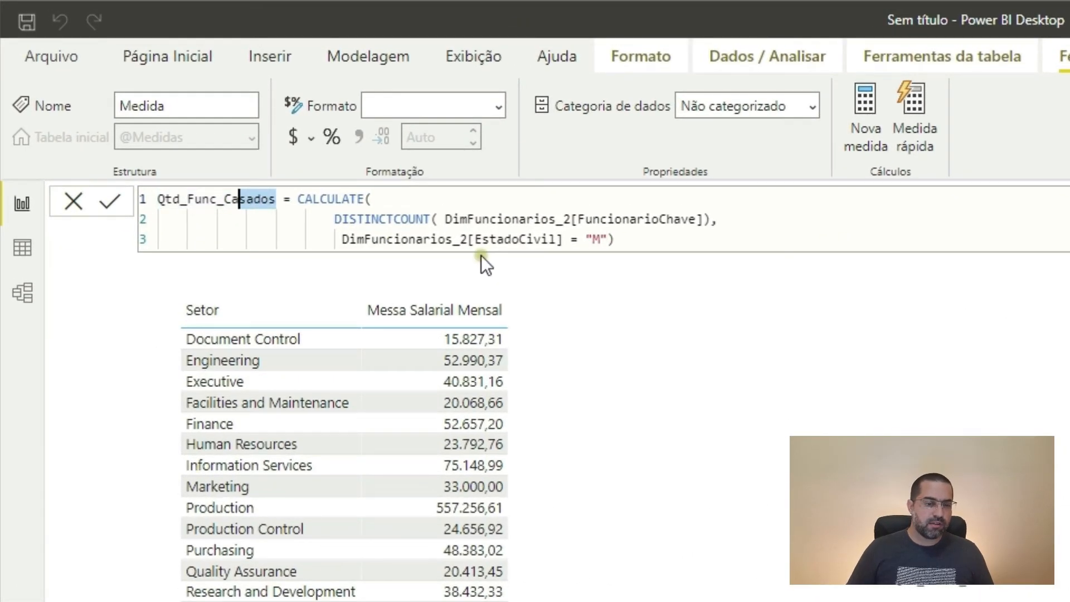
pyautogui.hotkey('shift', 'Left')
pyautogui.write('Solteiros')
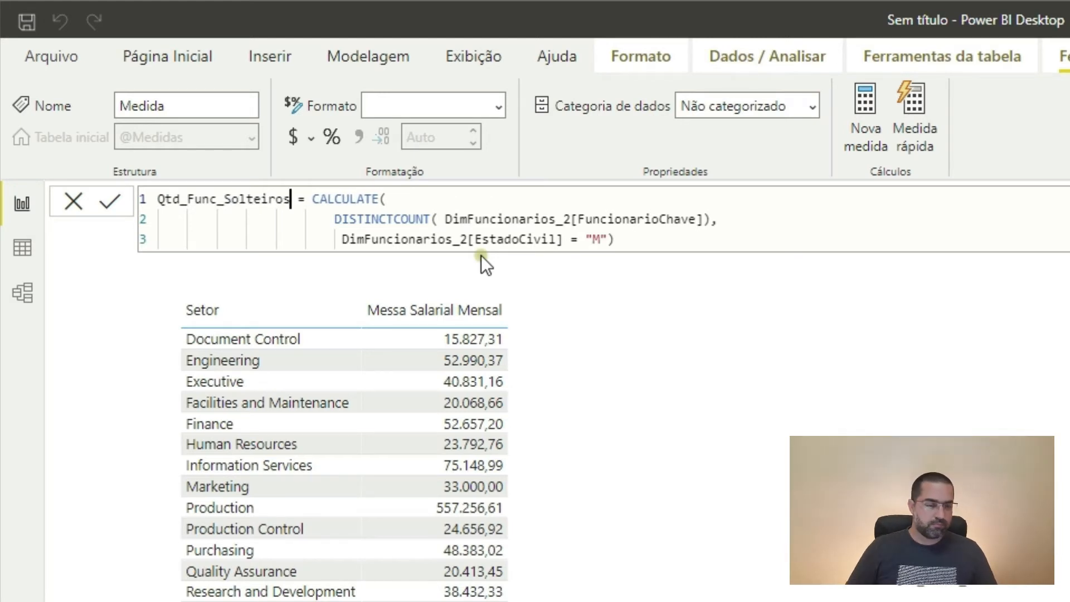
# Change the EstadoCivil filter value in the Qtd_Func_Solteiros formula to "S" and commit the measure.
pyautogui.press('Right')
pyautogui.press('Right')
pyautogui.press('Right')
pyautogui.press('Right')
pyautogui.press('Right')
pyautogui.press('Right')
pyautogui.press('Right')
pyautogui.press('Right')
pyautogui.press('Right')
pyautogui.press('Right')
pyautogui.press('Right')
pyautogui.press('Right')
pyautogui.press('Right')
pyautogui.press('Right')
pyautogui.press('Right')
pyautogui.press('Right')
pyautogui.press('Right')
pyautogui.press('Right')
pyautogui.press('Right')
pyautogui.press('Right')
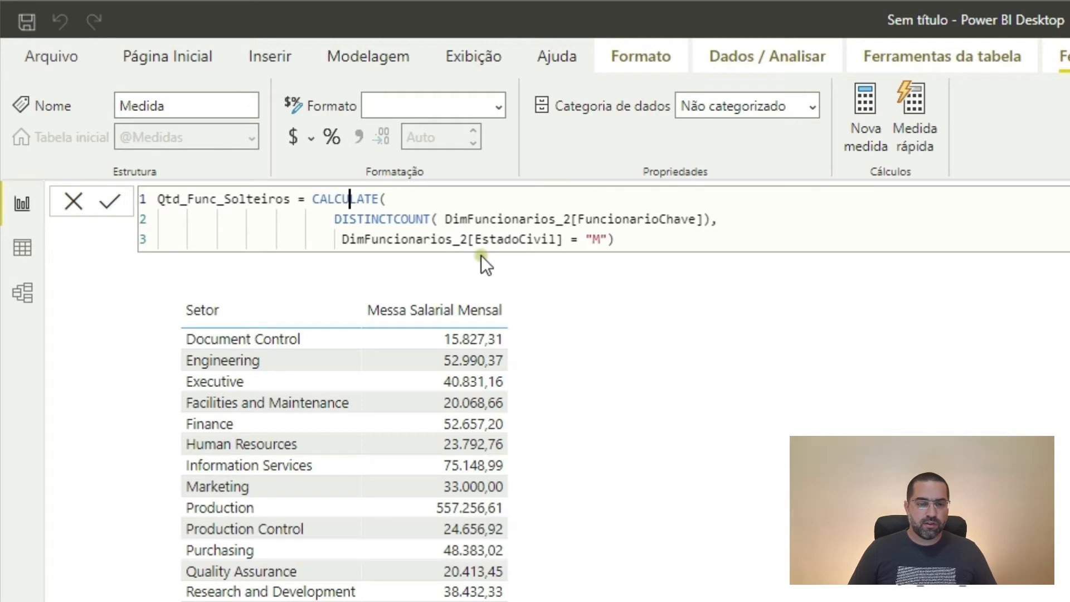
pyautogui.press('Right')
pyautogui.press('Up')
pyautogui.press('Home')
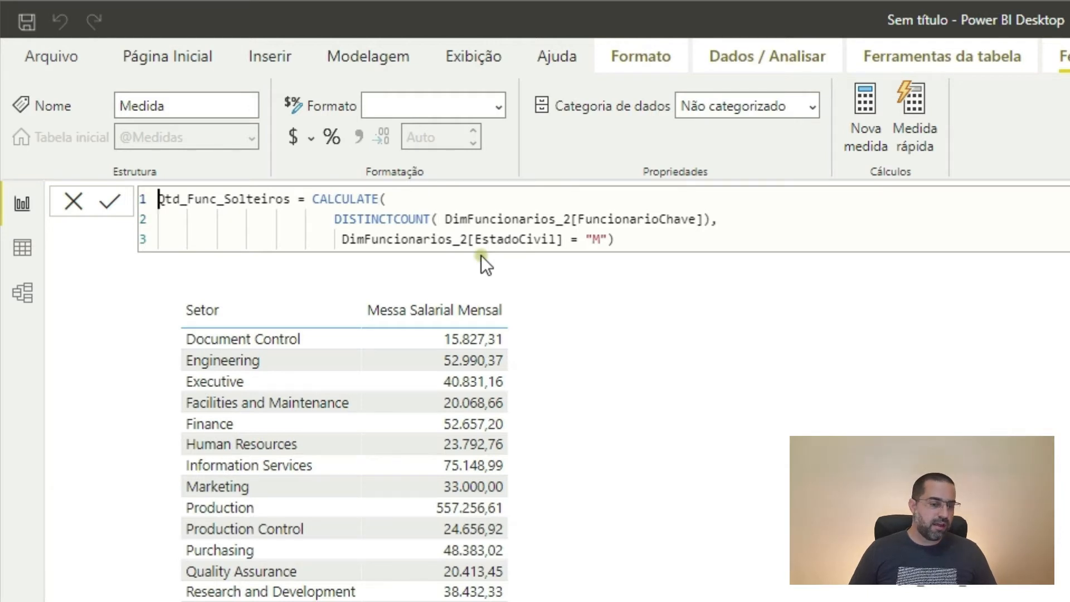
pyautogui.press('Right')
pyautogui.press('Right')
pyautogui.press('Right')
pyautogui.press('Right')
pyautogui.press('Right')
pyautogui.press('Right')
pyautogui.press('Right')
pyautogui.press('Right')
pyautogui.press('Right')
pyautogui.press('Right')
pyautogui.press('Right')
pyautogui.press('Right')
pyautogui.press('Right')
pyautogui.press('Right')
pyautogui.press('Right')
pyautogui.press('Right')
pyautogui.press('Right')
pyautogui.press('Right')
pyautogui.press('Right')
pyautogui.press('Right')
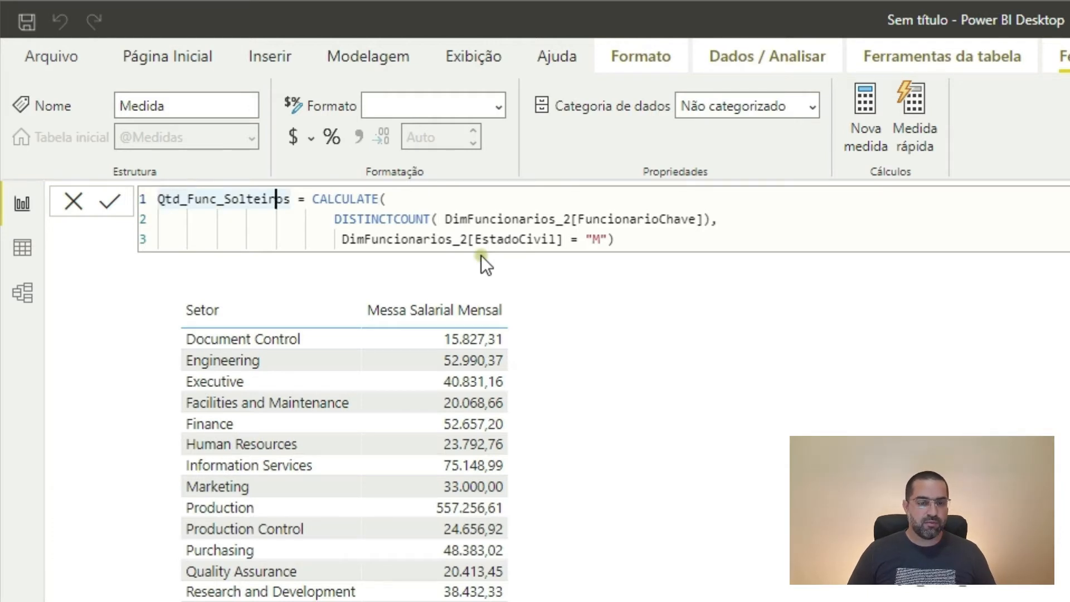
pyautogui.press('Right')
pyautogui.press('Right')
pyautogui.press('Right')
pyautogui.press('Right')
pyautogui.press('Right')
pyautogui.press('Right')
pyautogui.press('Right')
pyautogui.press('Right')
pyautogui.press('Right')
pyautogui.press('Right')
pyautogui.press('Right')
pyautogui.press('Right')
pyautogui.press('Right')
pyautogui.press('Right')
pyautogui.press('End')
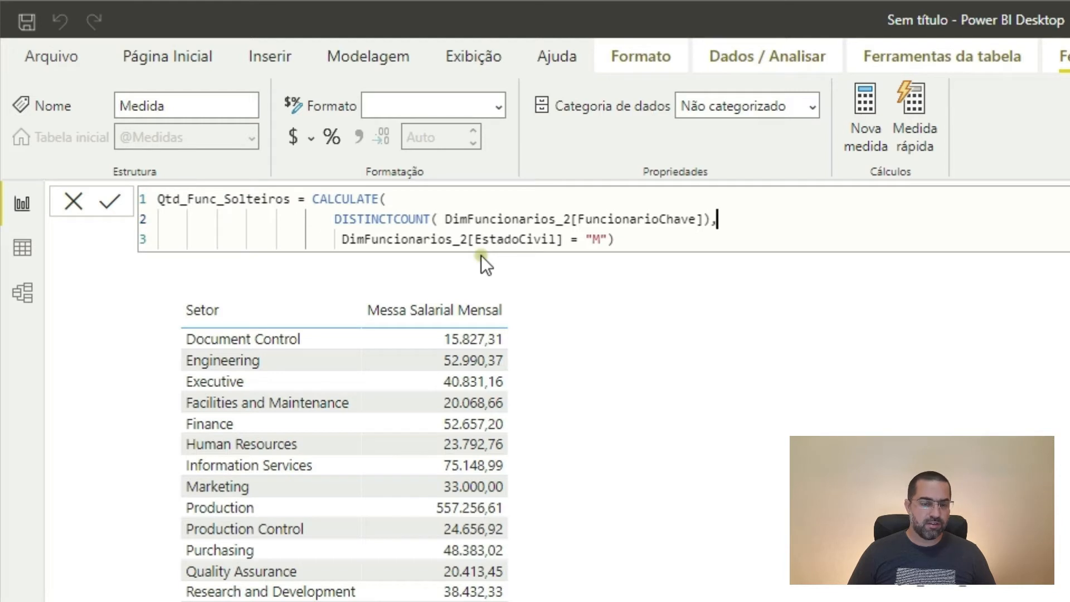
pyautogui.press('Down')
pyautogui.press('Left')
pyautogui.press('Left')
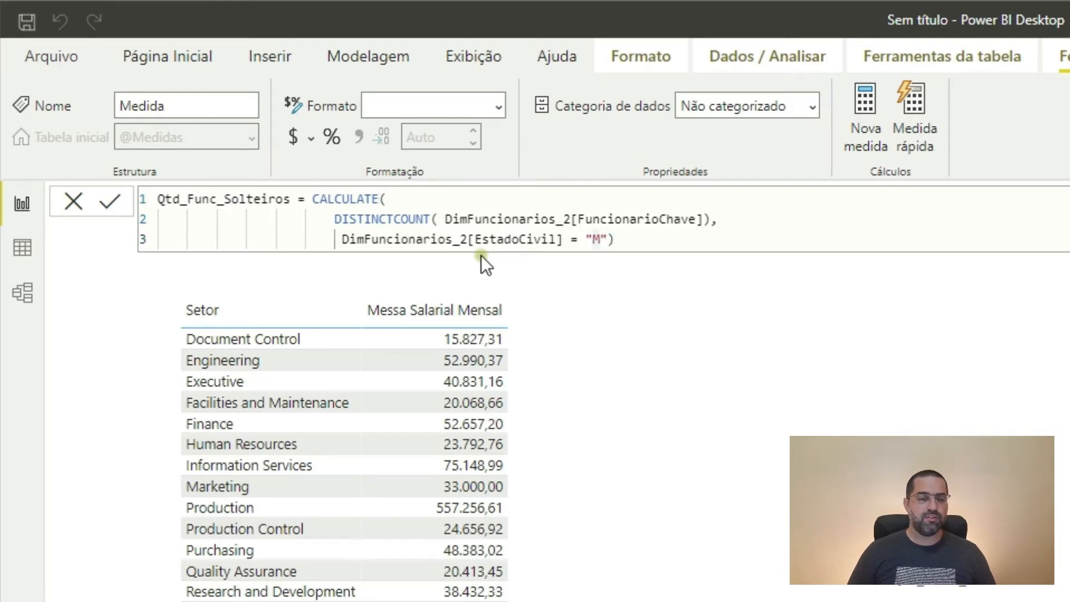
pyautogui.hotkey('shift', 'Left')
pyautogui.write('S')
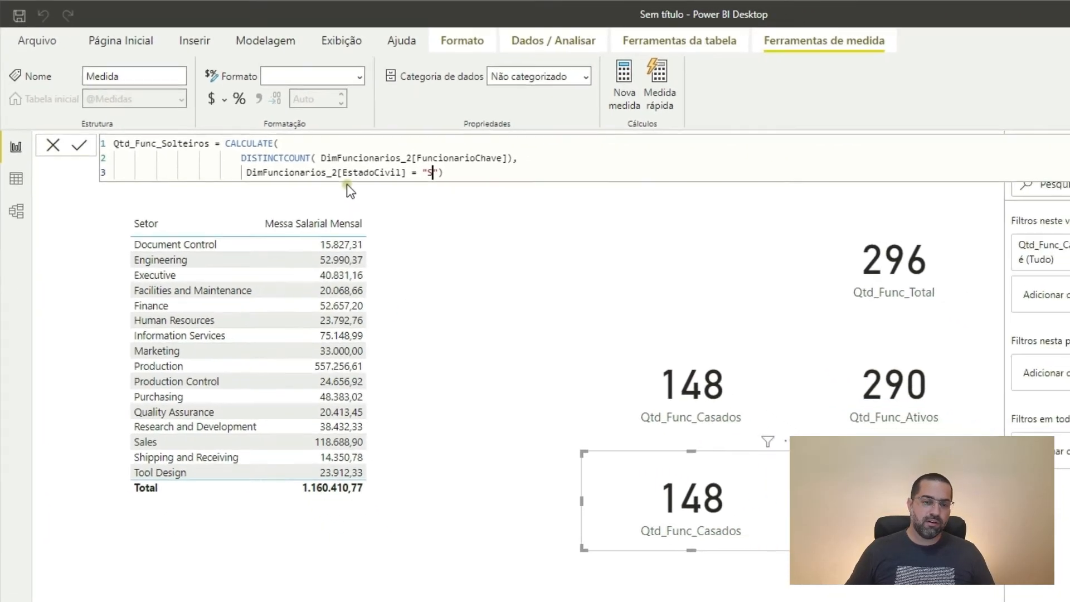
pyautogui.press('Return')
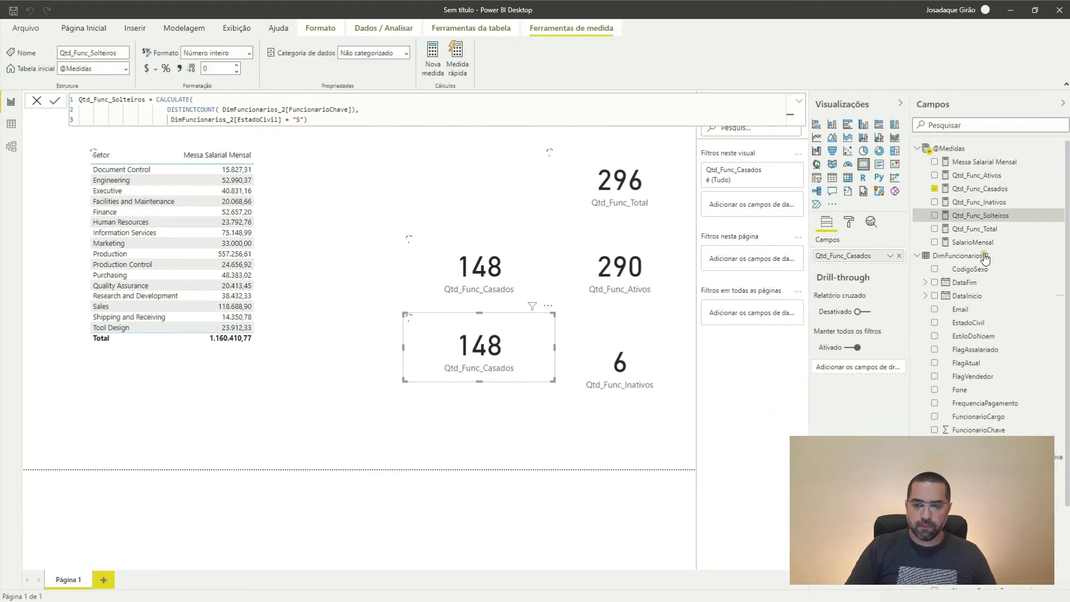
# Replace the duplicated card's field with Qtd_Func_Solteiros and compare it with the Qtd_Func_Casados card.
pyautogui.moveTo(987, 221); pyautogui.dragTo(869, 255)
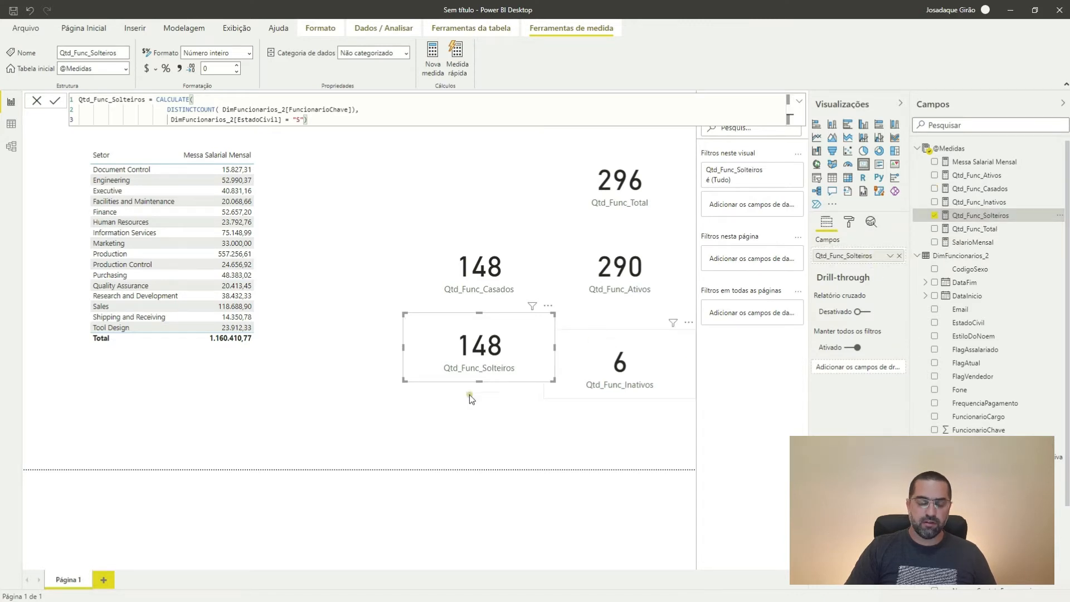
pyautogui.click(457, 275)
pyautogui.click(457, 341)
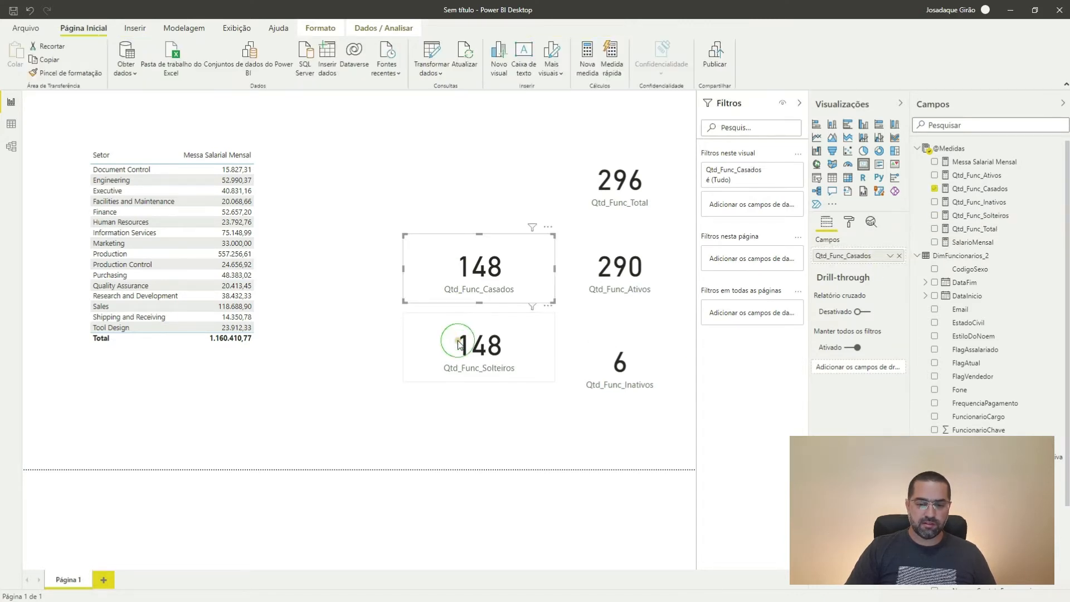
pyautogui.click(460, 292)
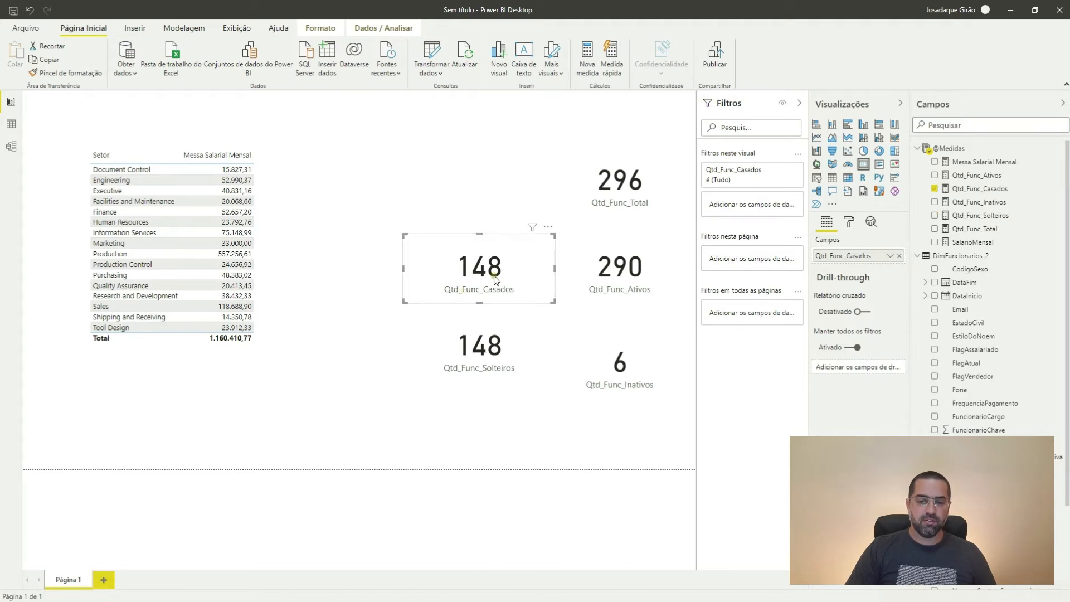
pyautogui.click(466, 373)
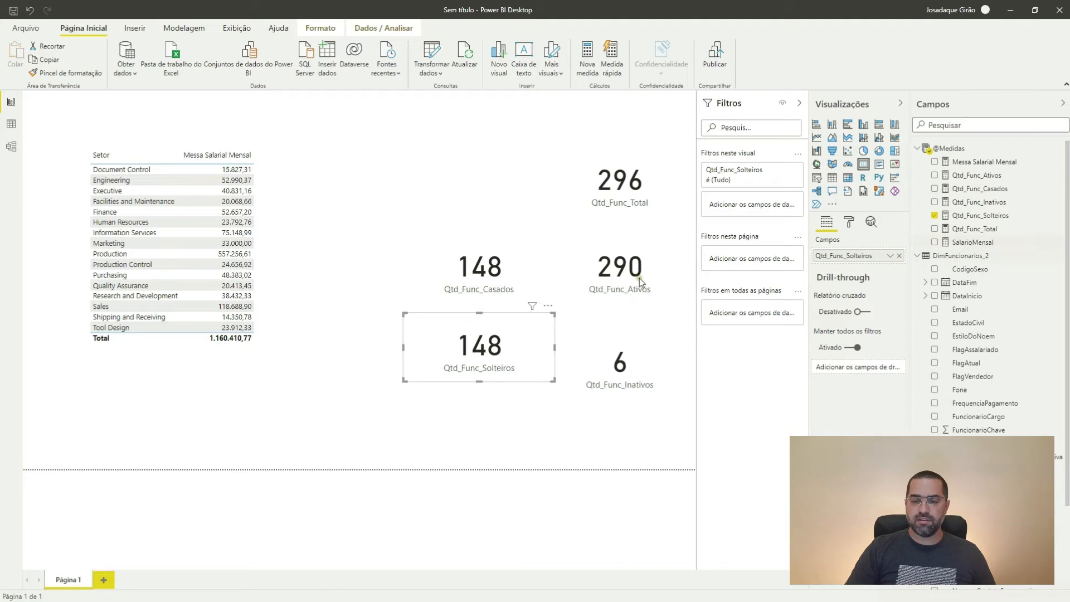
pyautogui.click(483, 291)
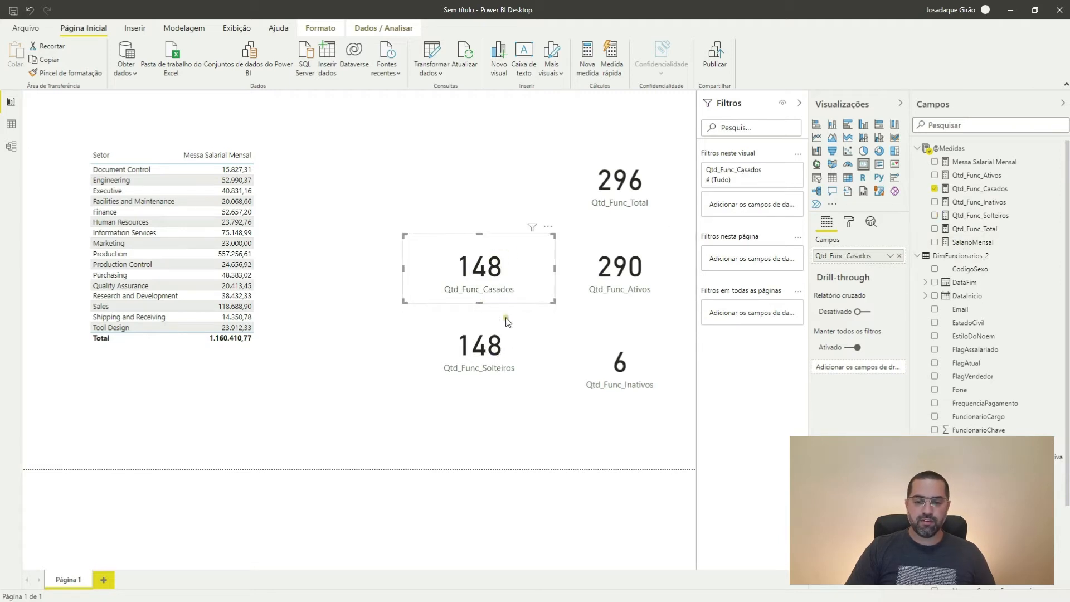
pyautogui.click(508, 355)
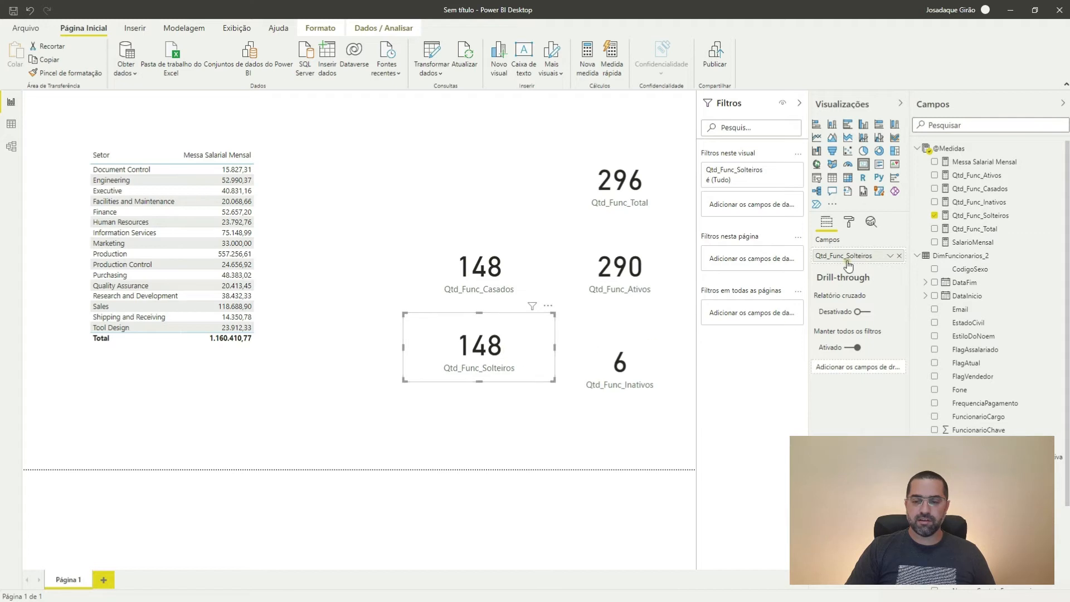
pyautogui.click(477, 298)
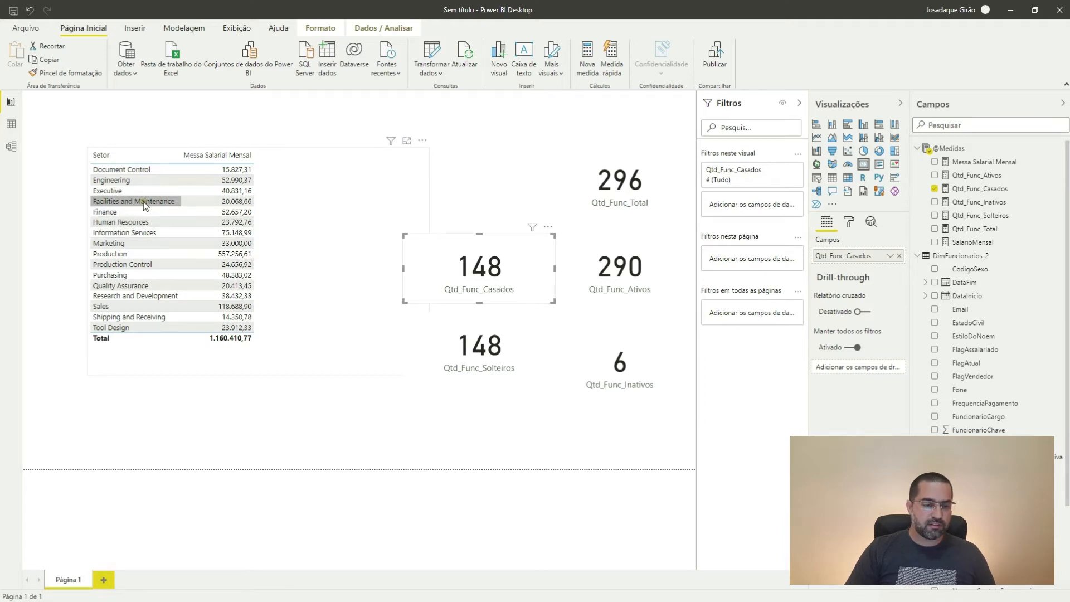
# Filter the cards by the Engineering row of the Setor table and append +0 to the Qtd_Func_Inativos formula.
pyautogui.click(122, 183)
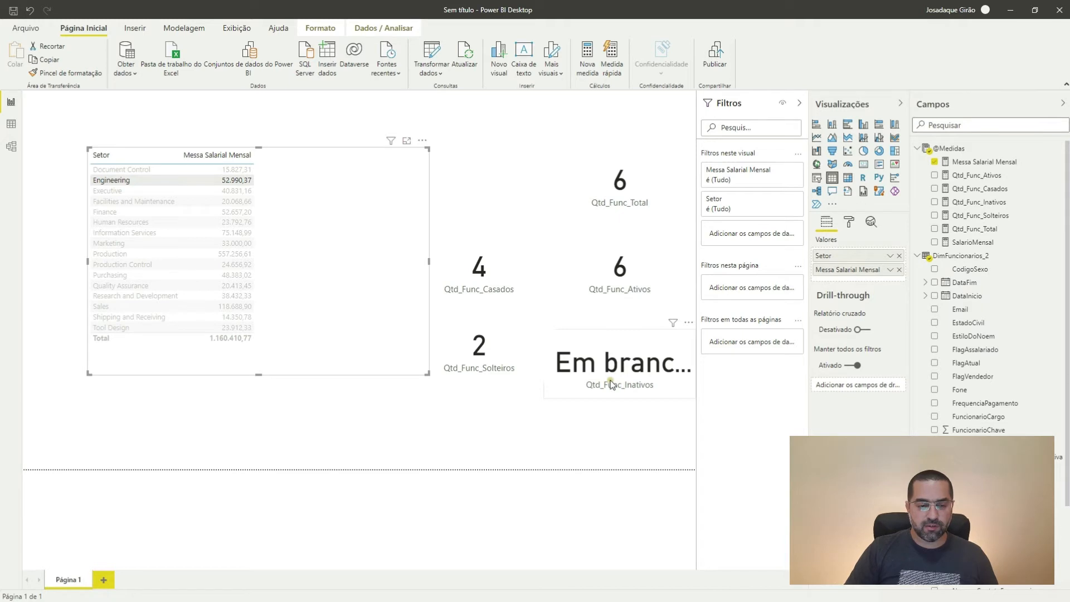
pyautogui.click(649, 362)
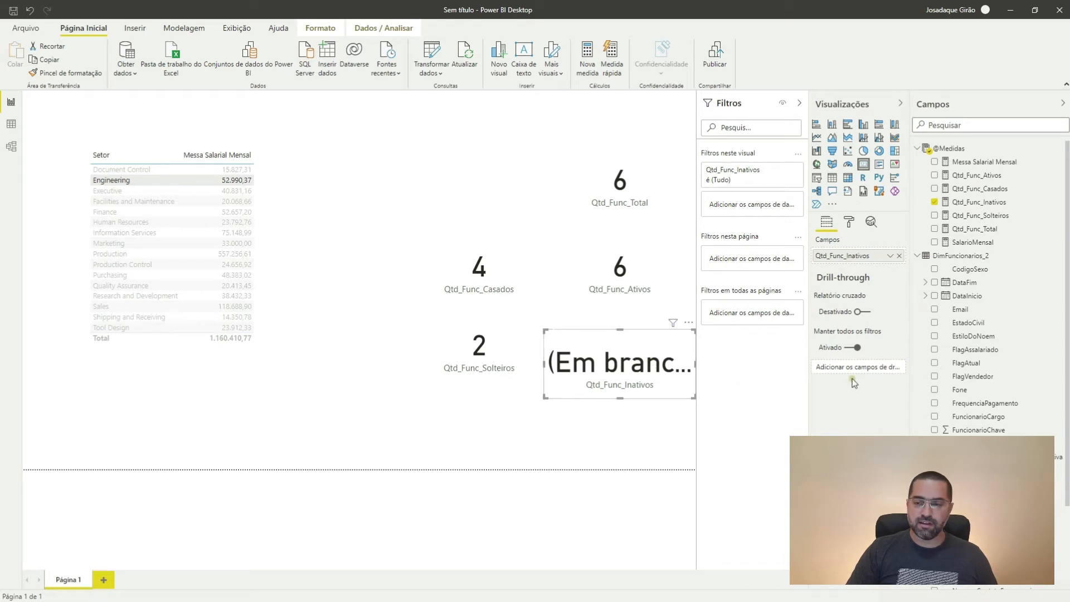
pyautogui.click(976, 205)
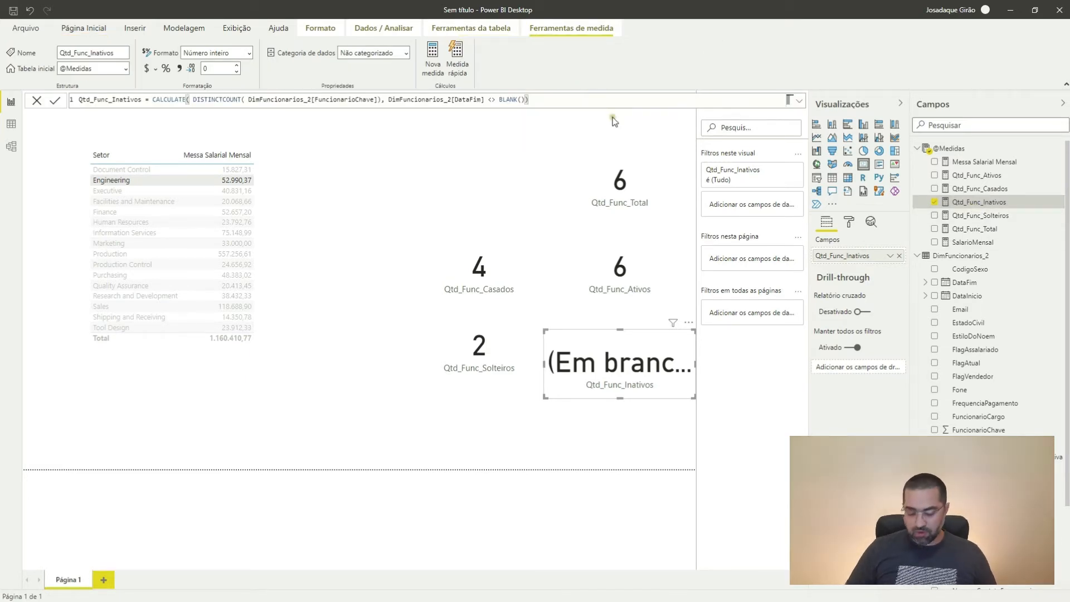
pyautogui.write('+0')
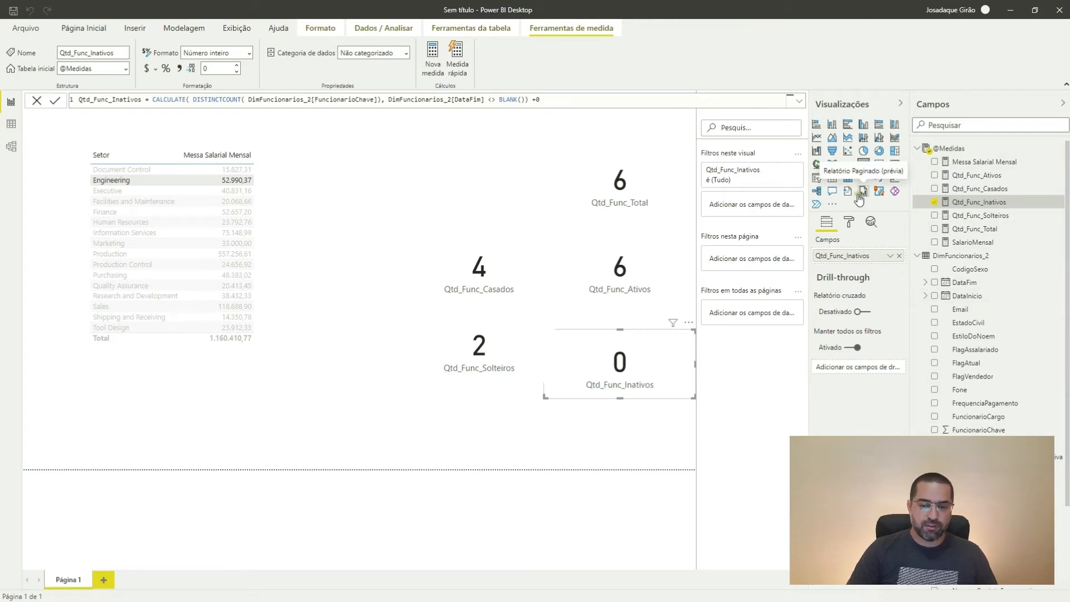
# Append +0 to the end of the Qtd_Func_Casados and Qtd_Func_Ativos measure formulas.
pyautogui.click(1001, 190)
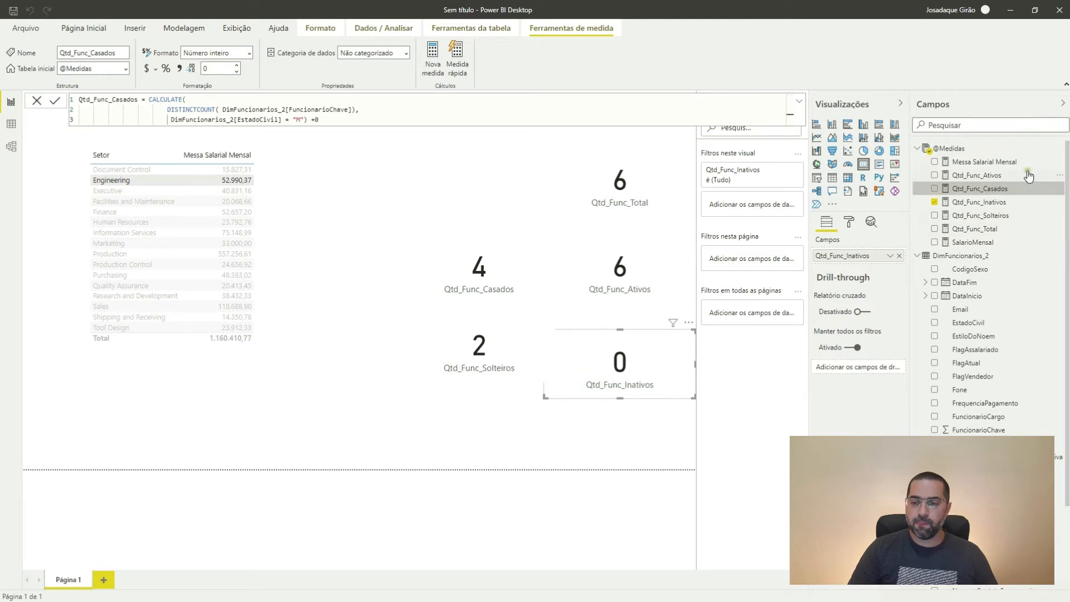
pyautogui.click(991, 175)
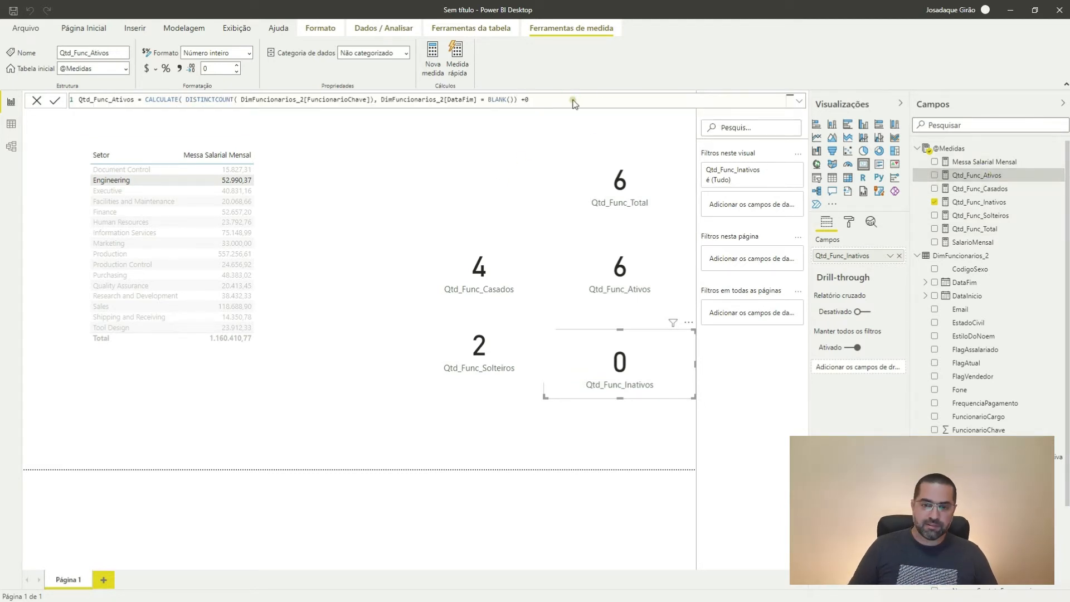
pyautogui.write('+0')
pyautogui.press('Return')
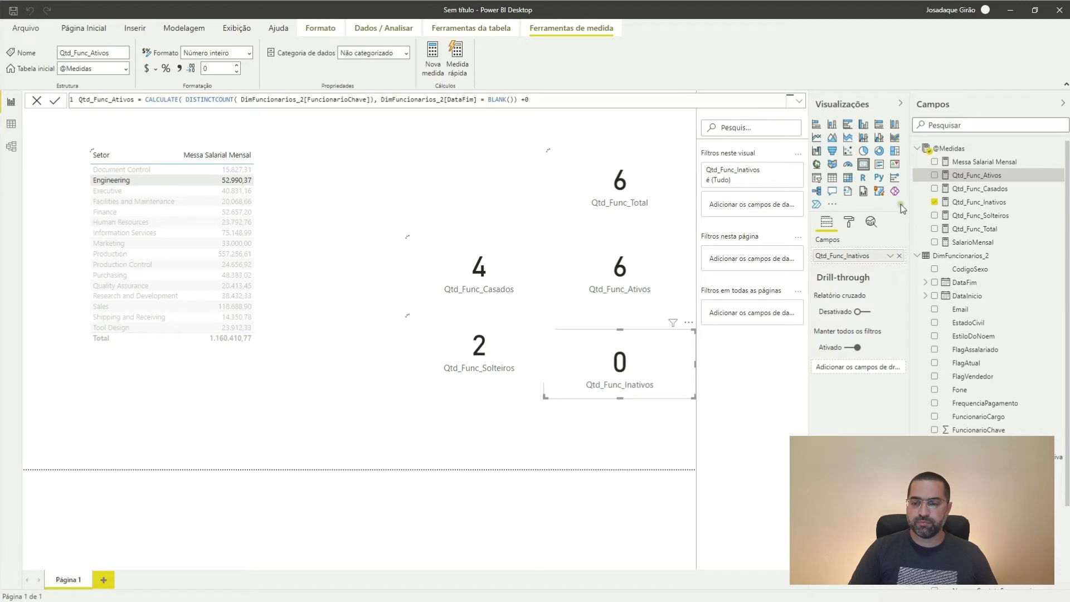
# Append +0 to the end of the Qtd_Func_Solteiros measure formula and commit it.
pyautogui.click(987, 218)
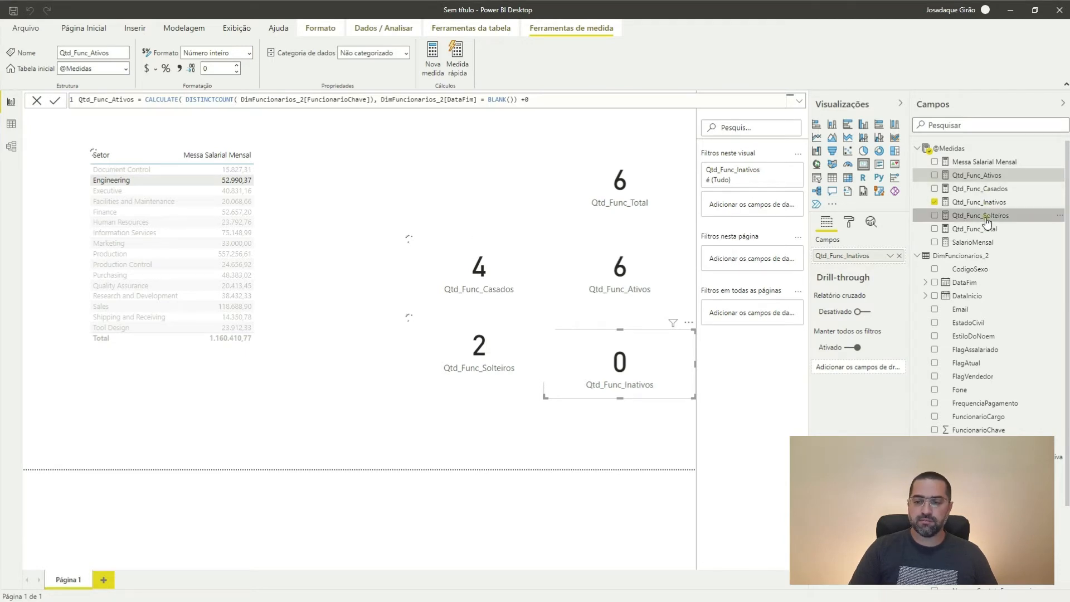
pyautogui.click(560, 115)
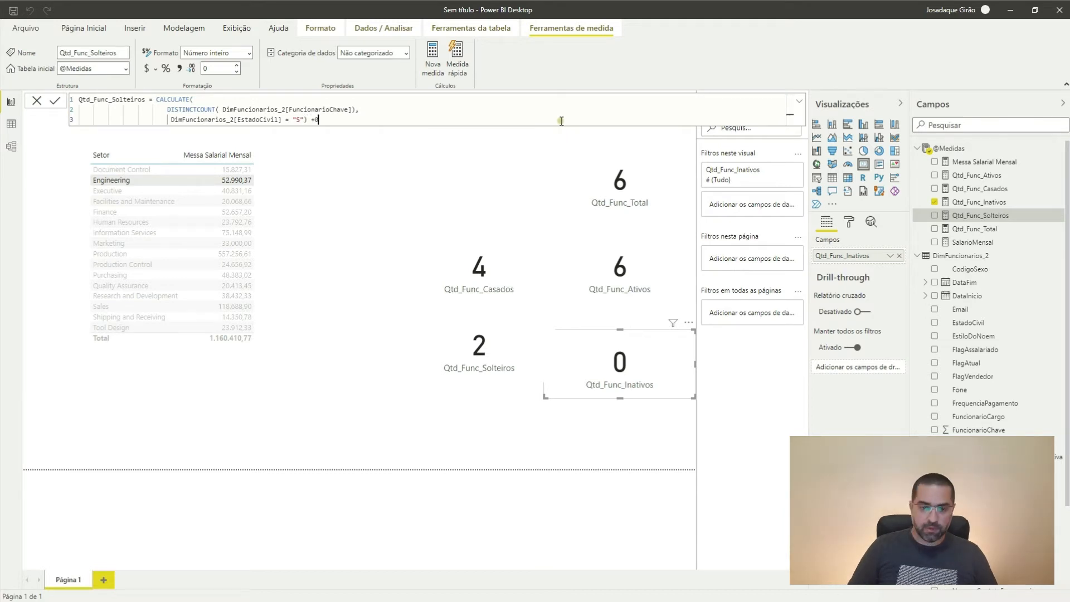
pyautogui.click(871, 304)
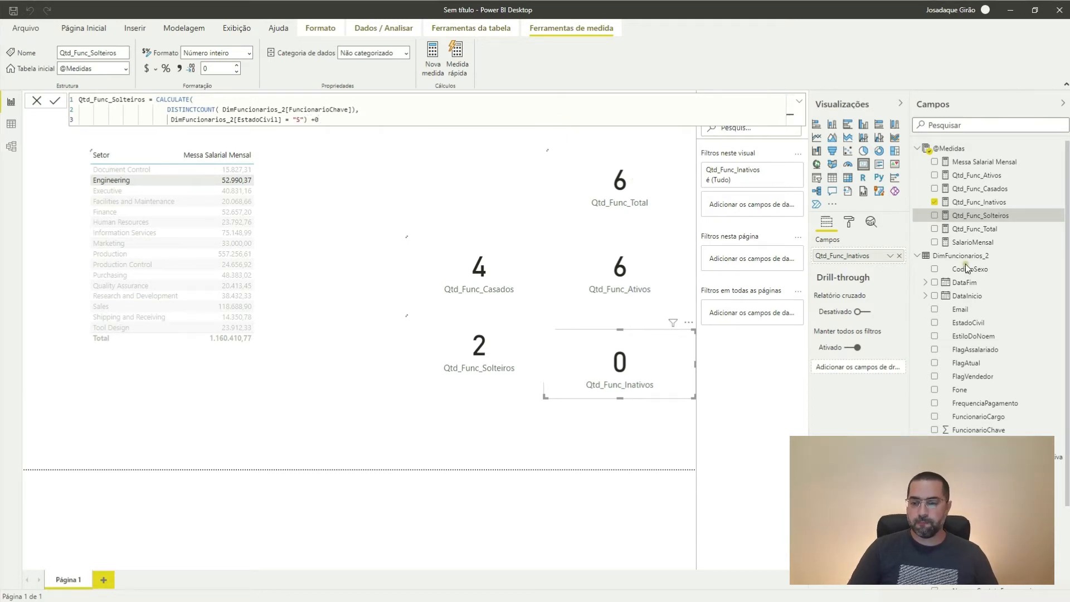
# Append +0 to the Qtd_Func_Total measure formula and clear the Engineering selection in the Setor table.
pyautogui.click(989, 231)
pyautogui.click(390, 105)
pyautogui.write('+0')
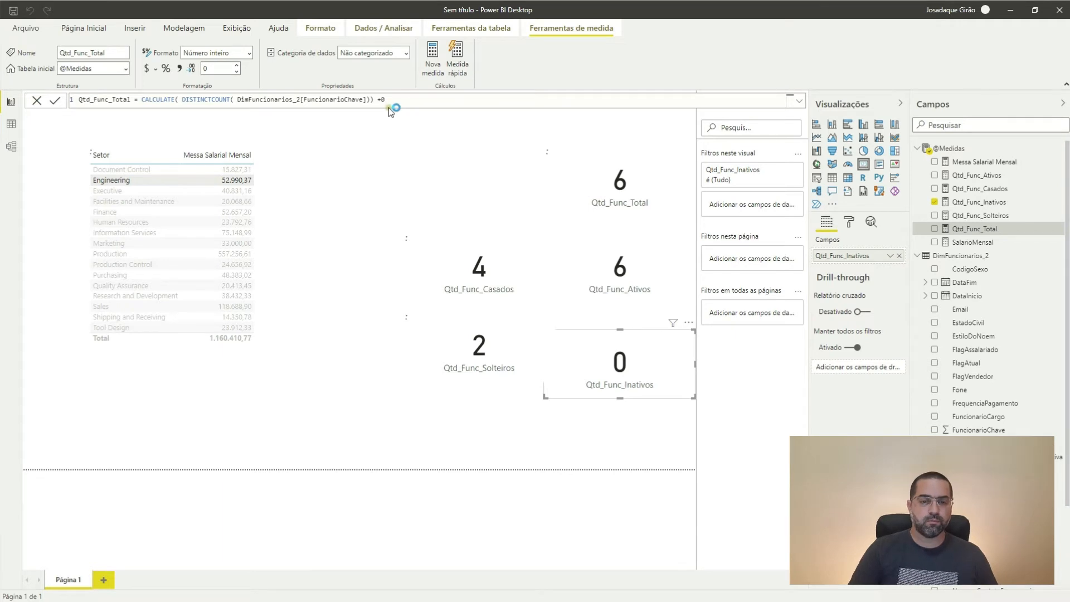
pyautogui.press('Return')
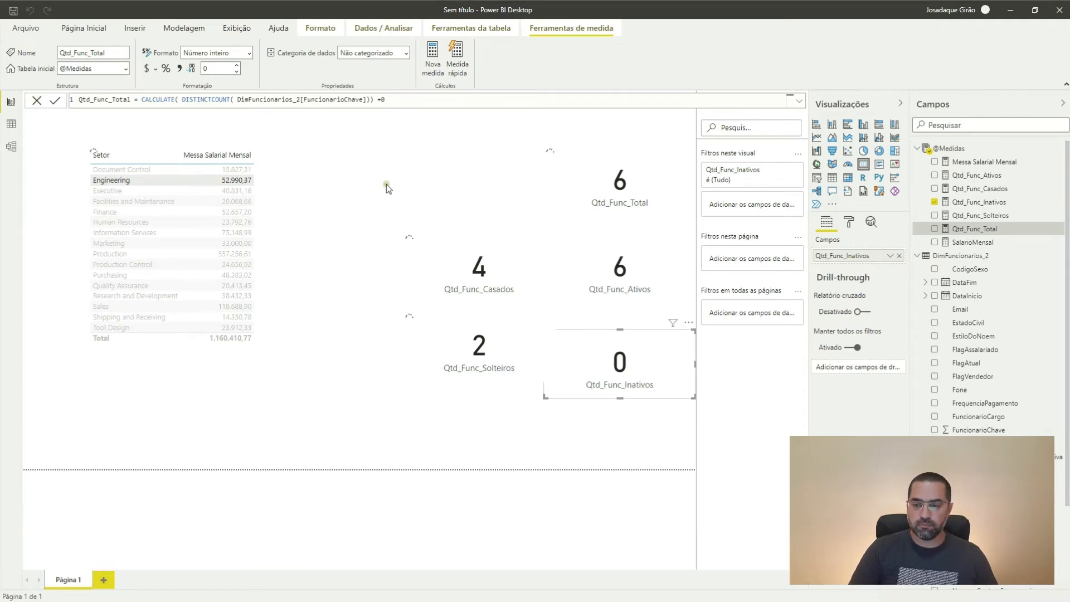
pyautogui.click(162, 179)
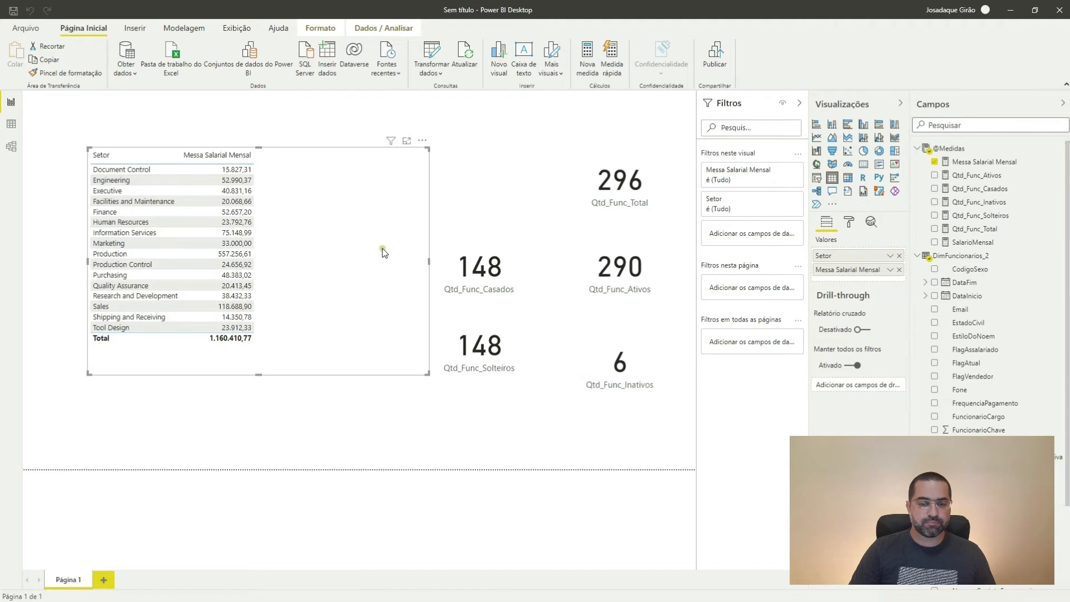
pyautogui.moveTo(430, 260); pyautogui.dragTo(276, 260)
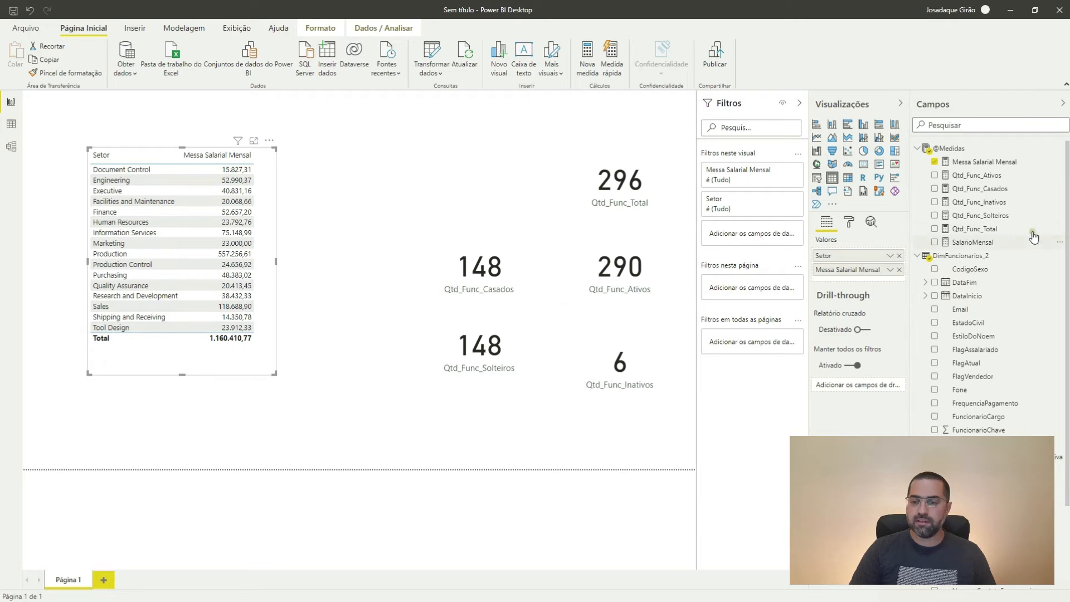
pyautogui.rightClick(984, 197)
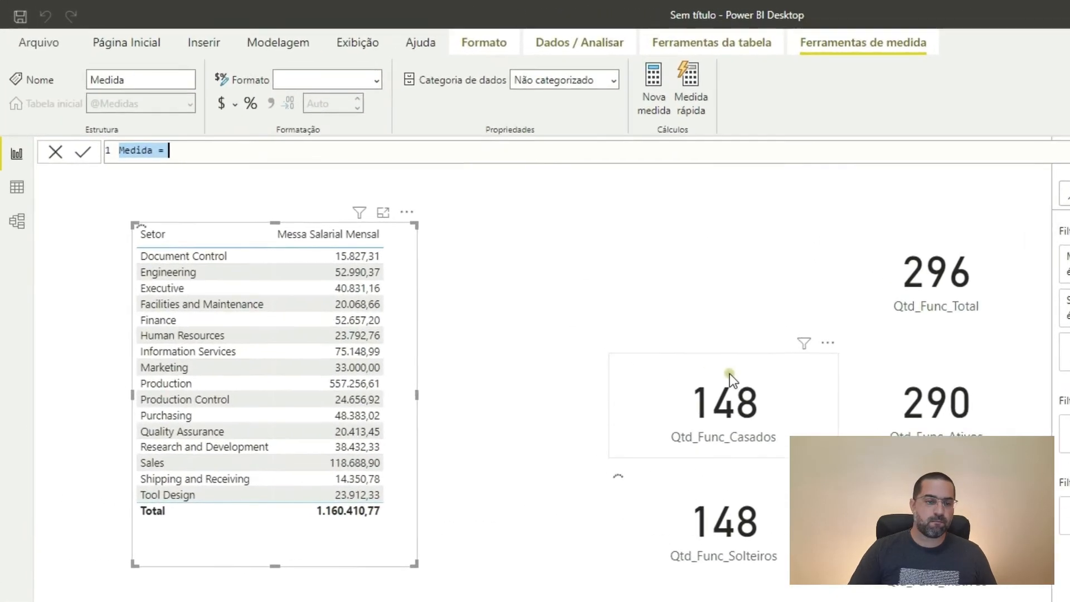
pyautogui.press('Right')
pyautogui.press('Left')
pyautogui.press('Left')
pyautogui.press('Left')
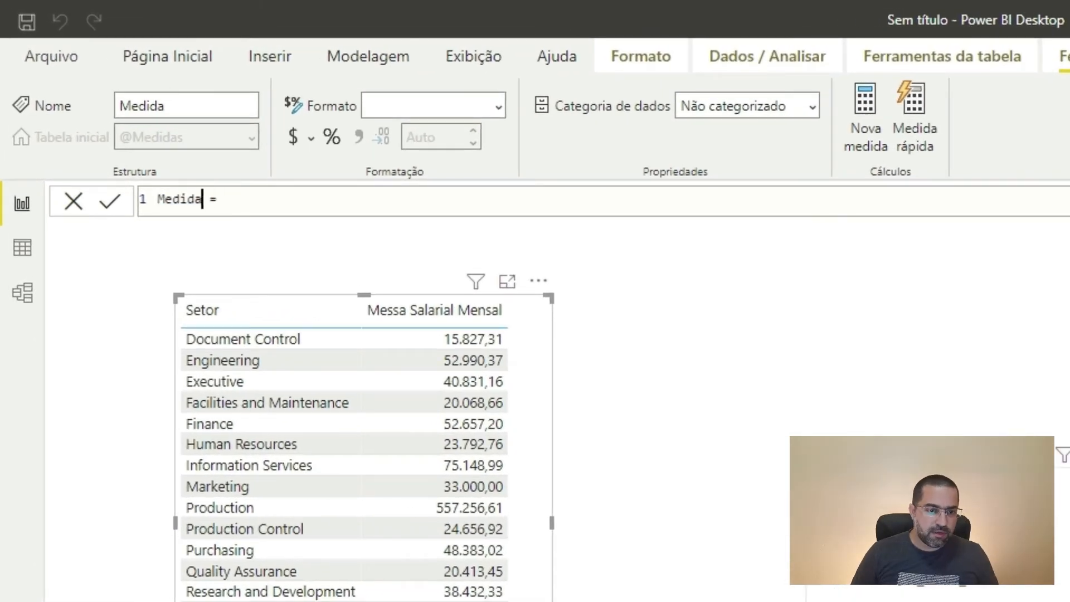
pyautogui.hotkey('shift', 'Home')
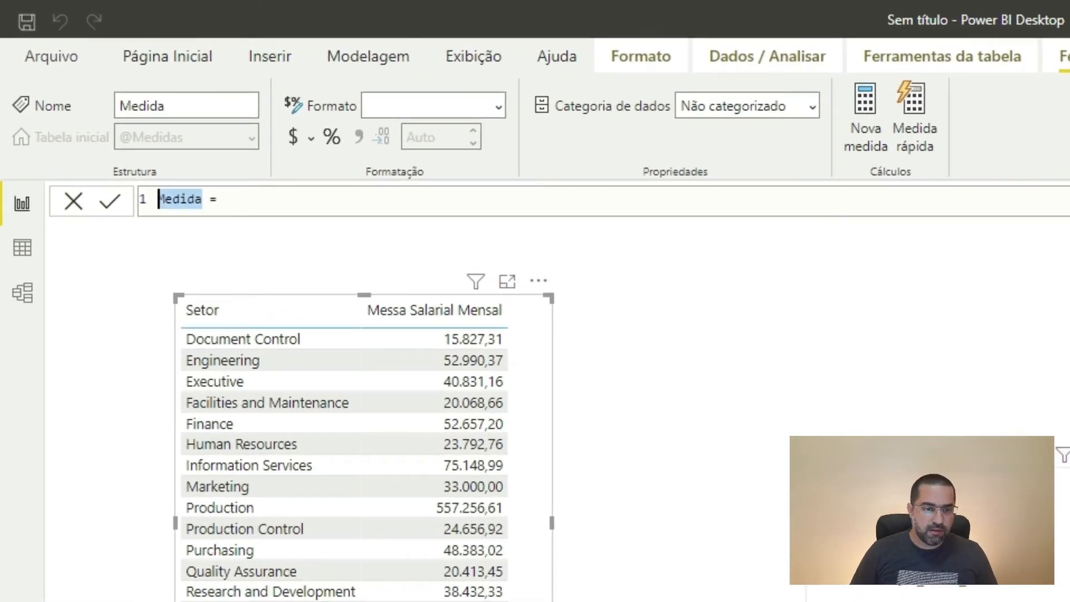
pyautogui.write('Qtd_')
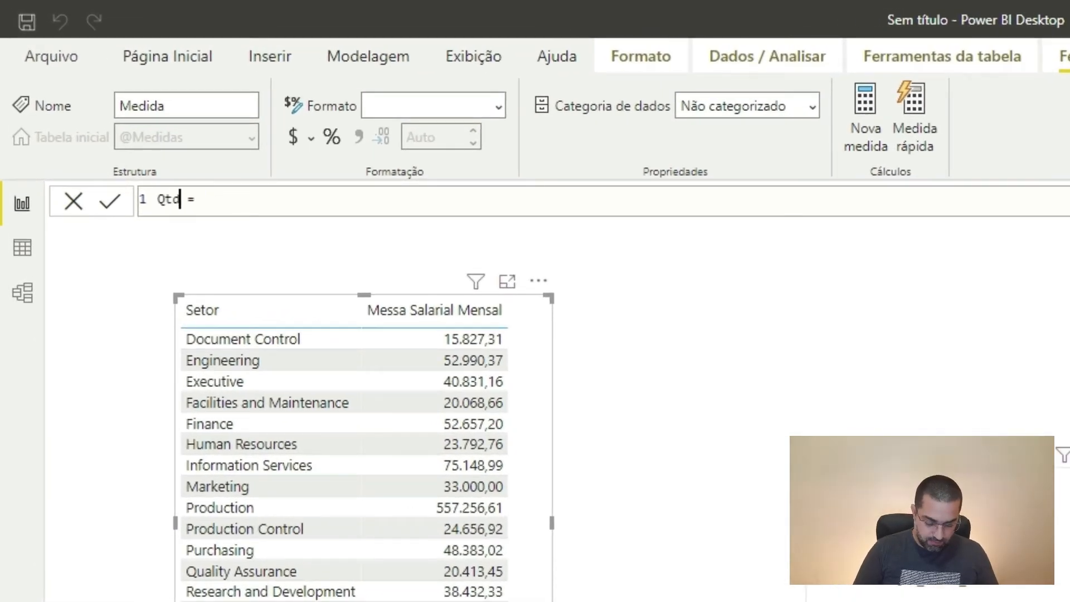
pyautogui.write('Func')
pyautogui.write('_Home')
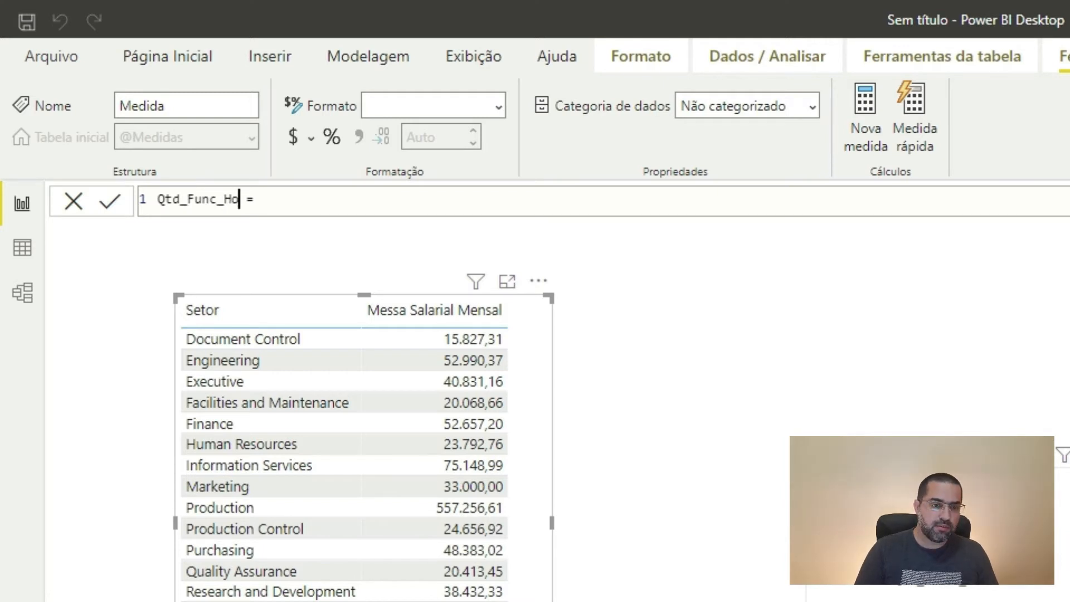
pyautogui.write('sns')
pyautogui.press('BackSpace')
pyautogui.press('BackSpace')
pyautogui.press('BackSpace')
pyautogui.write('ns = ')
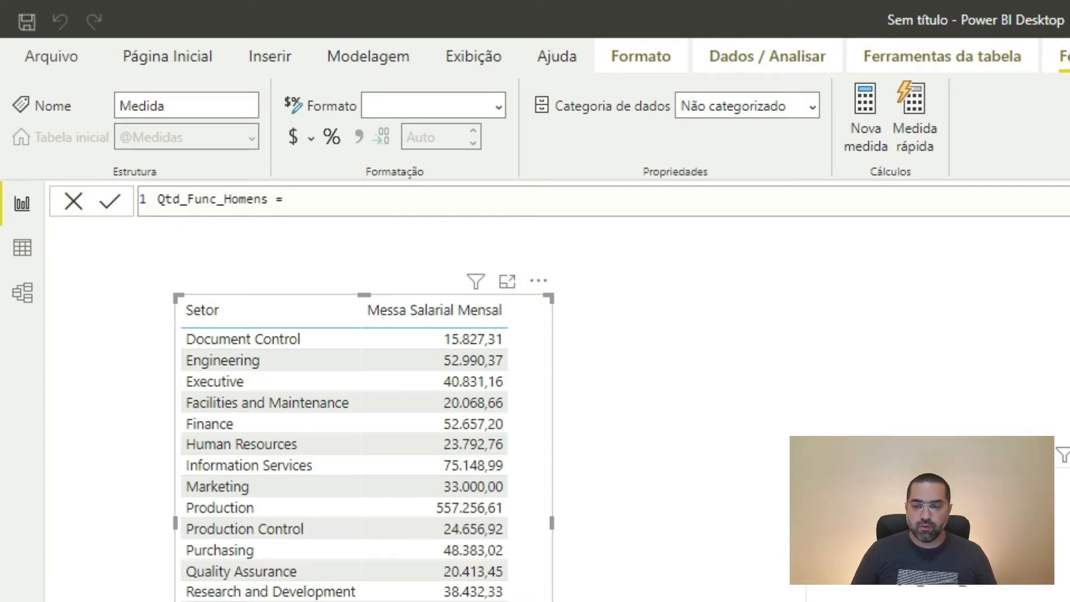
# Open a CALCULATE function in the Qtd_Func_Homens formula and continue on an indented second line.
pyautogui.write('CALCULATE(')
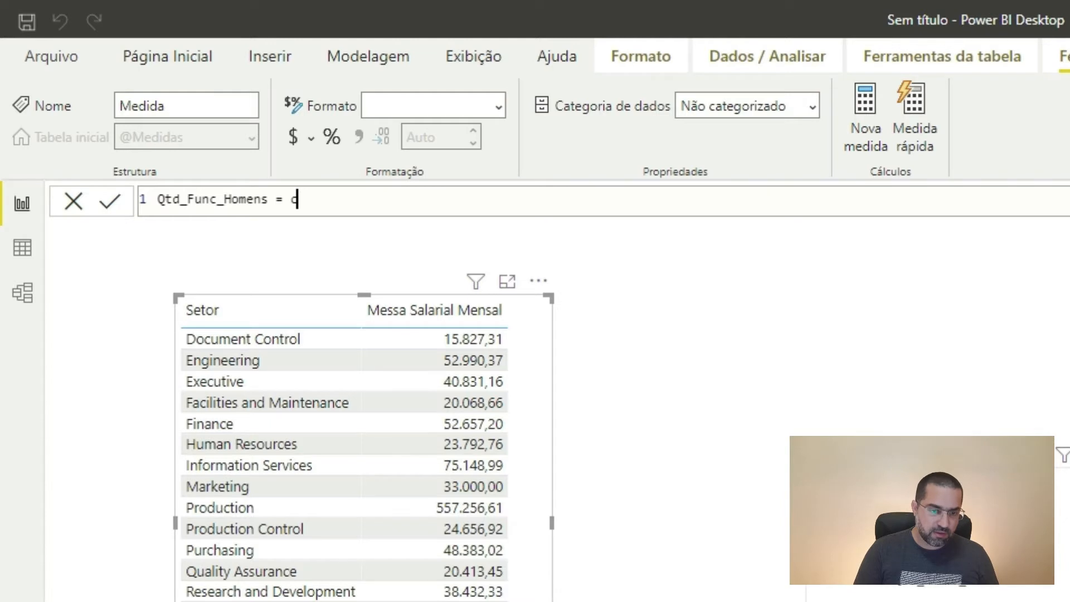
pyautogui.hotkey('shift', 'Return')
pyautogui.press('Tab')
pyautogui.press('Tab')
pyautogui.press('Tab')
pyautogui.press('Tab')
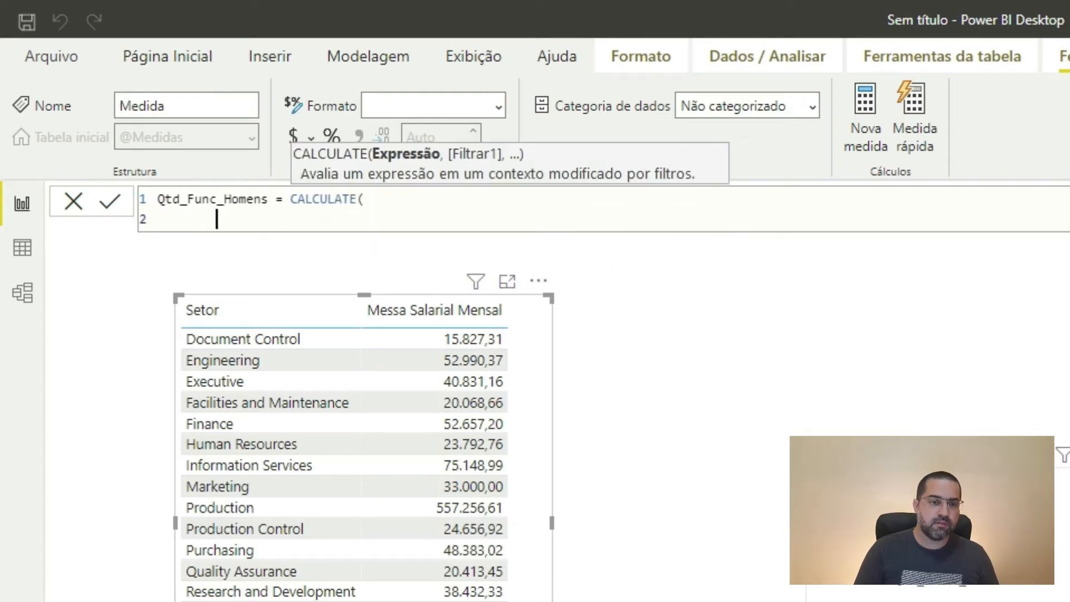
# Enter DISTINCTCOUNT( DimFuncionarios_2[FuncionarioChave]) followed by a comma as the expression of CALCULATE.
pyautogui.write('Dins')
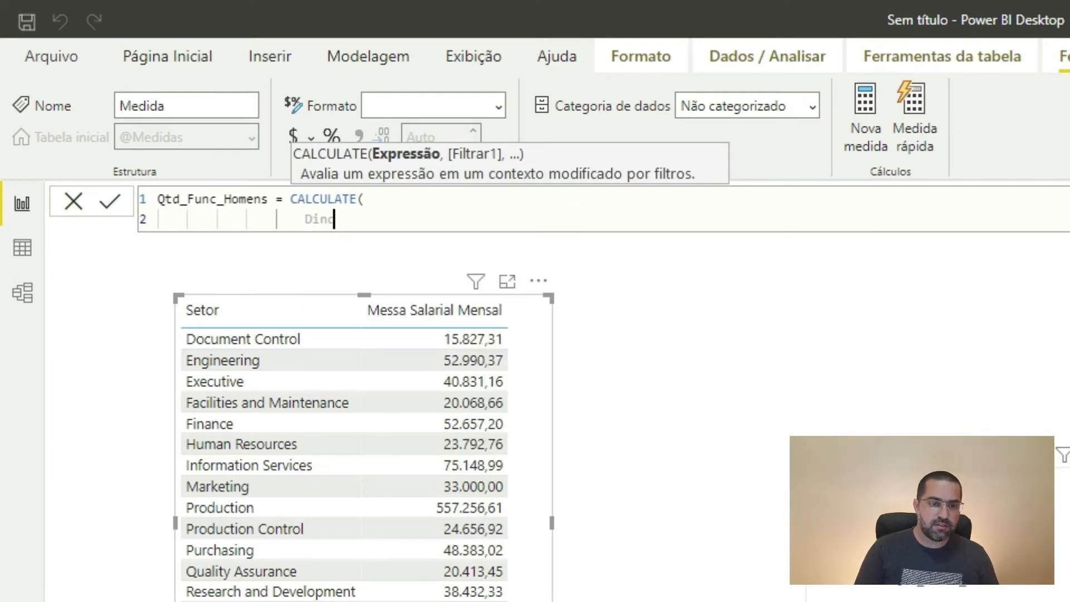
pyautogui.press('BackSpace')
pyautogui.press('BackSpace')
pyautogui.write('s')
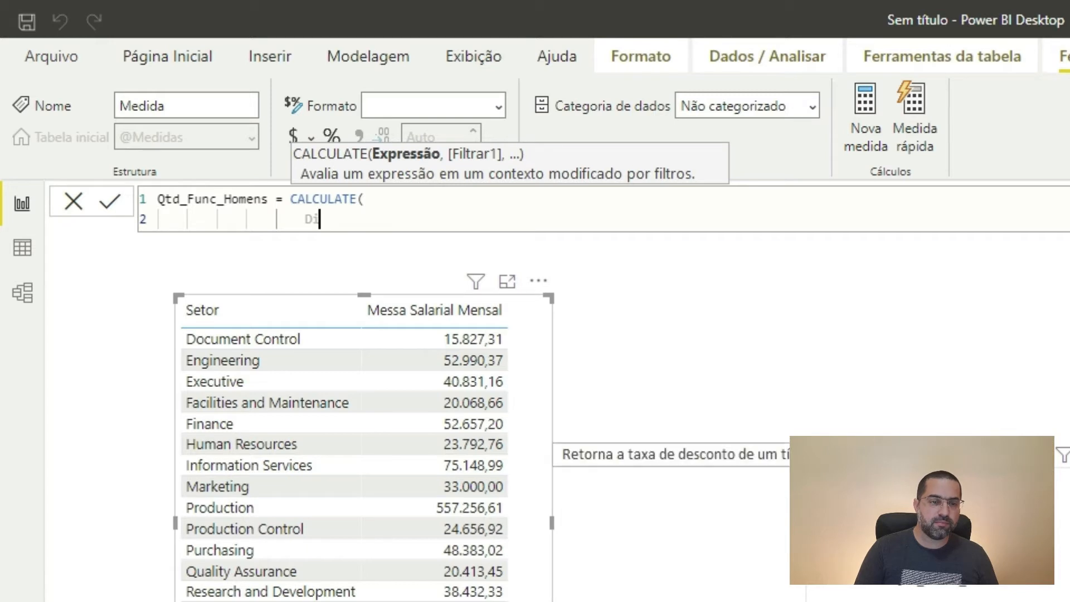
pyautogui.write('tin')
pyautogui.press('Down')
pyautogui.press('Tab')
pyautogui.write('cha')
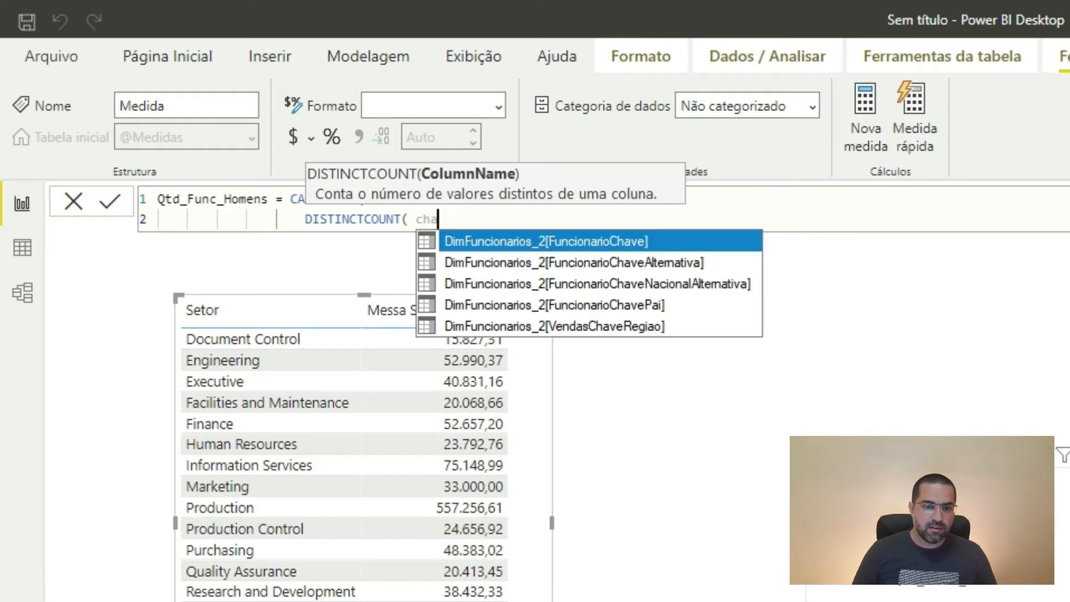
pyautogui.press('Tab')
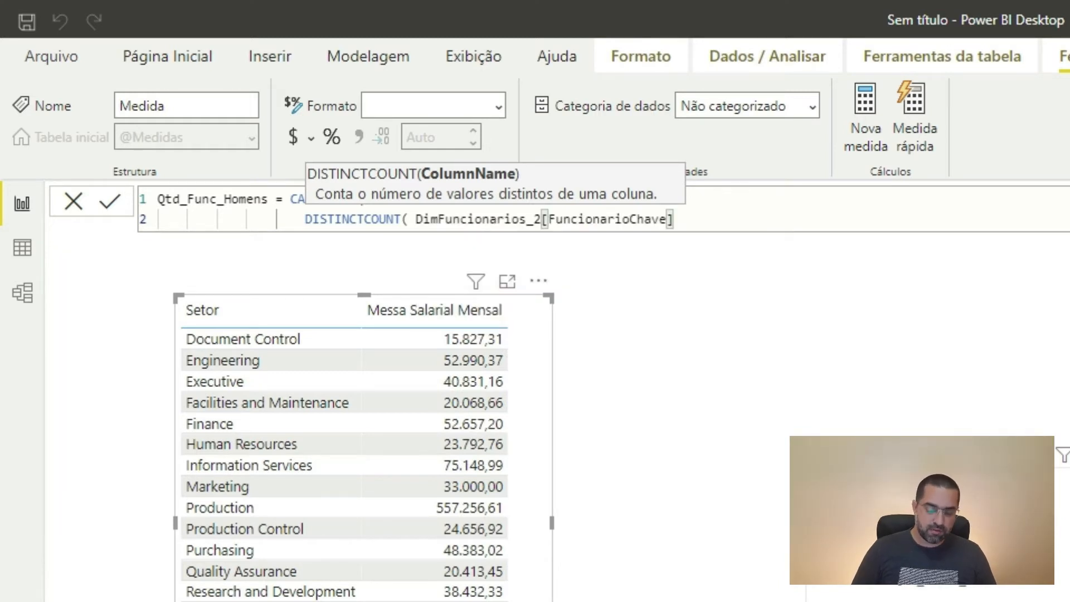
pyautogui.write(')')
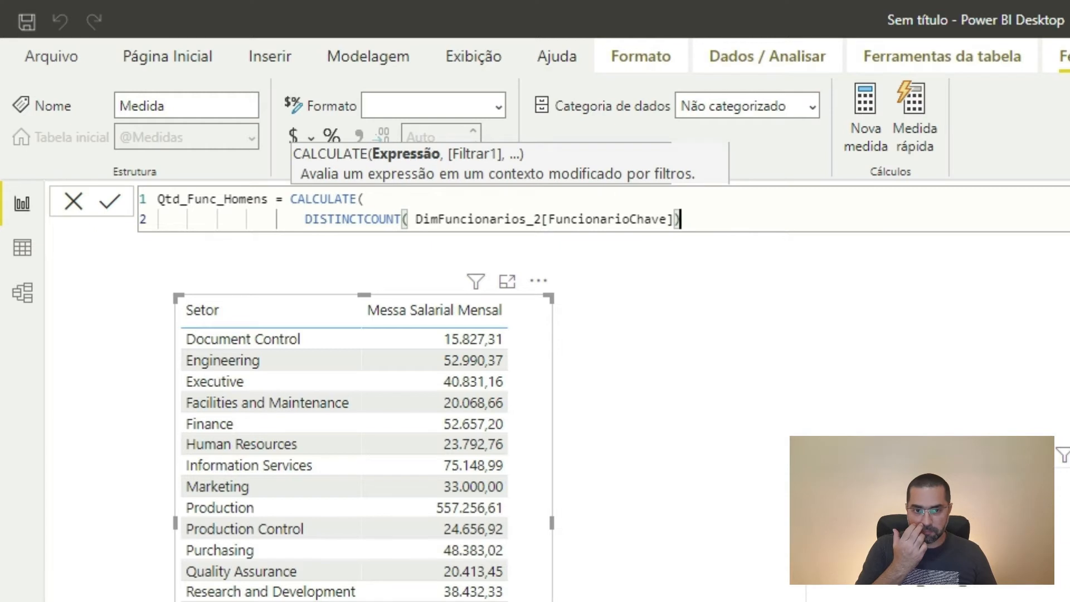
pyautogui.write(',')
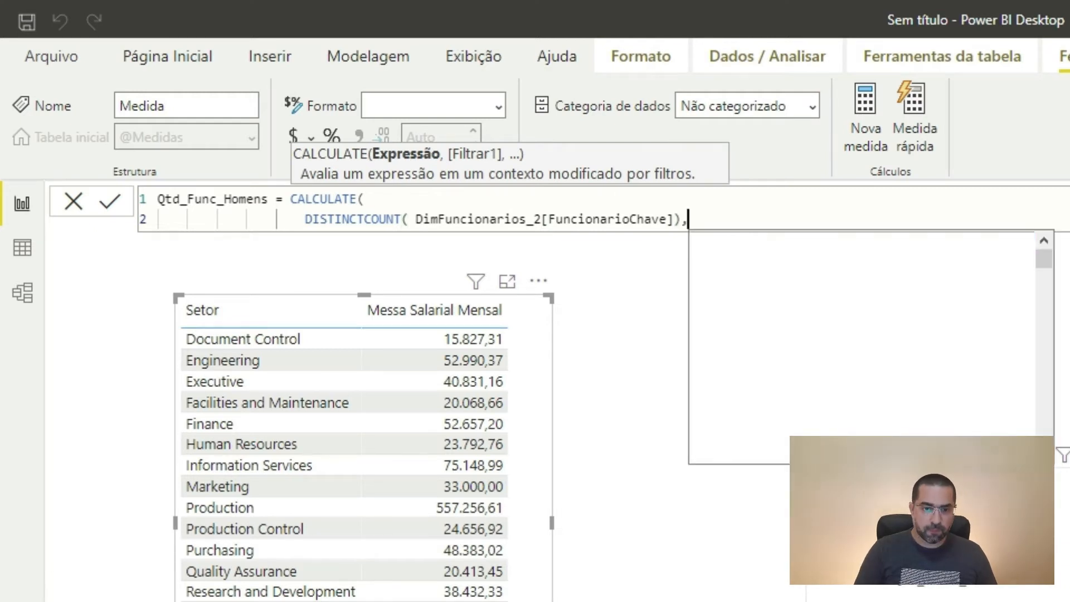
# Add DimFuncionarios_2[CodigoSexo] on a third line as the filter column of the CALCULATE function.
pyautogui.hotkey('shift', 'Return')
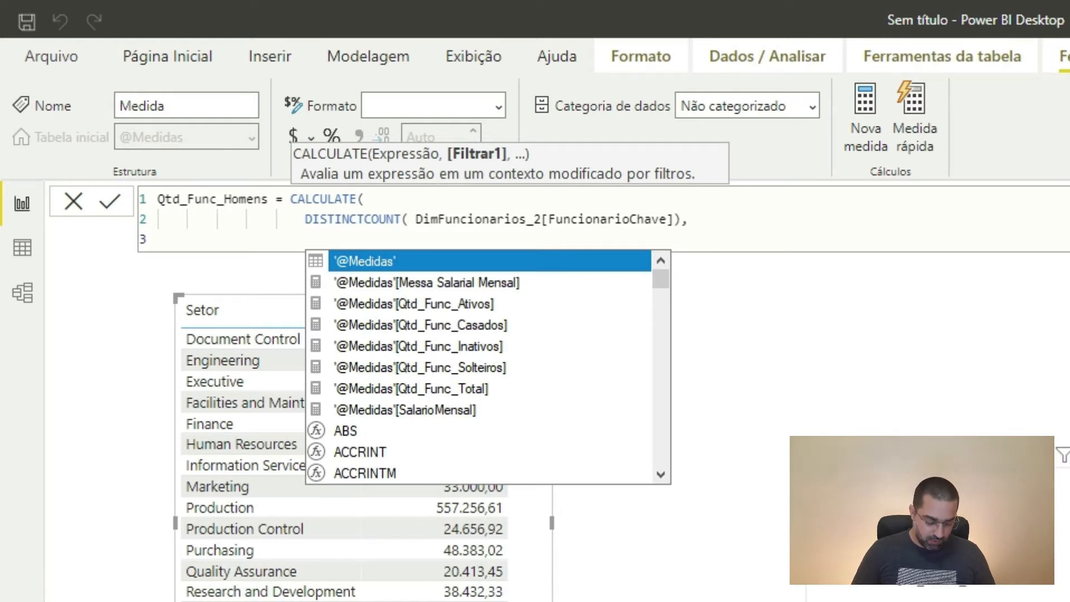
pyautogui.write('sec')
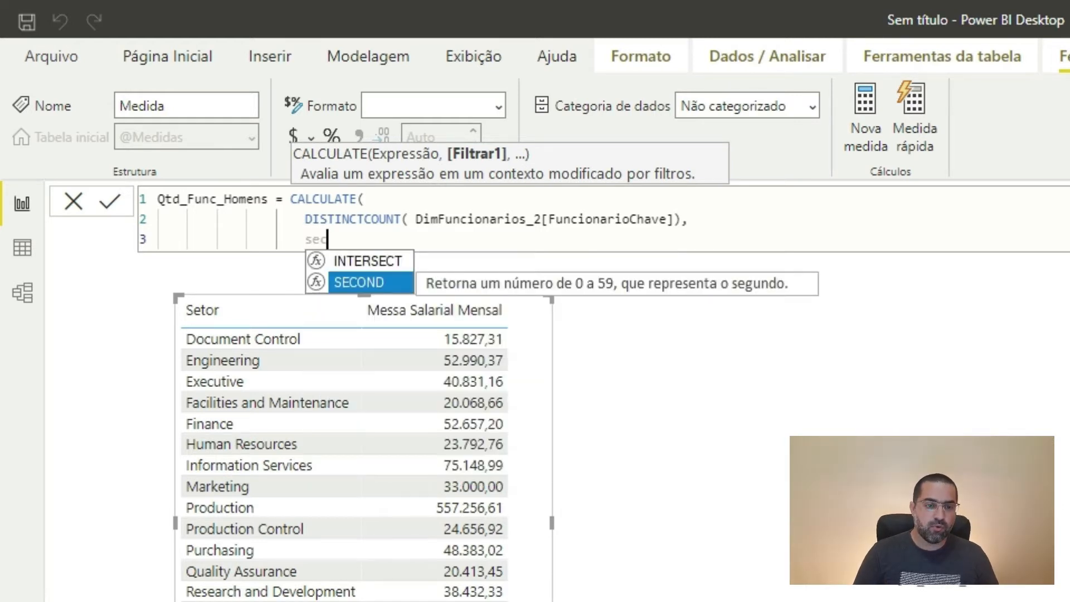
pyautogui.press('BackSpace')
pyautogui.write('x')
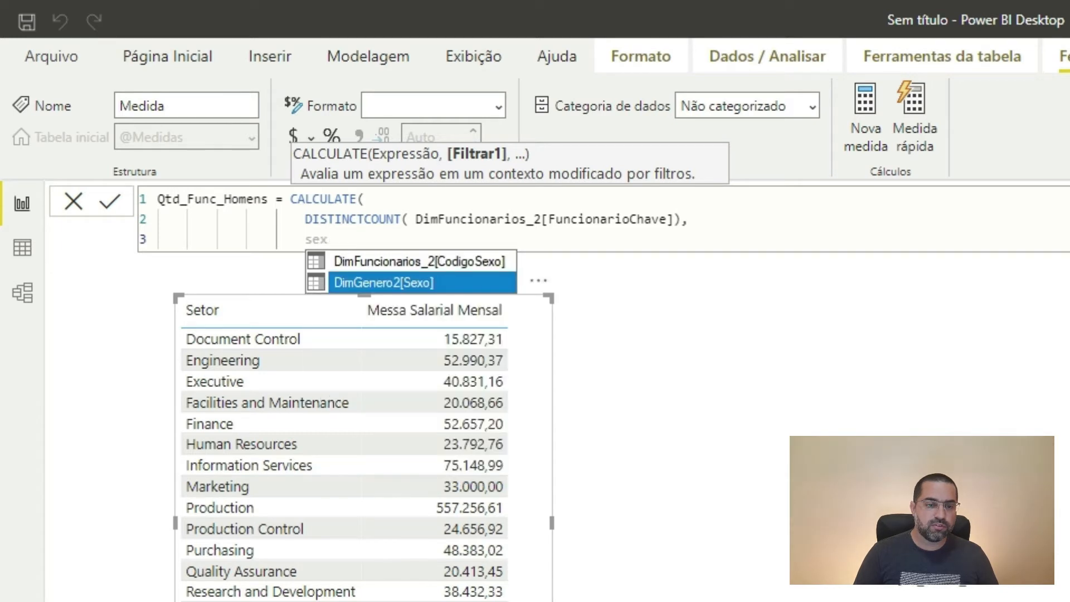
pyautogui.press('Up')
pyautogui.press('Down')
pyautogui.press('Up')
pyautogui.press('Down')
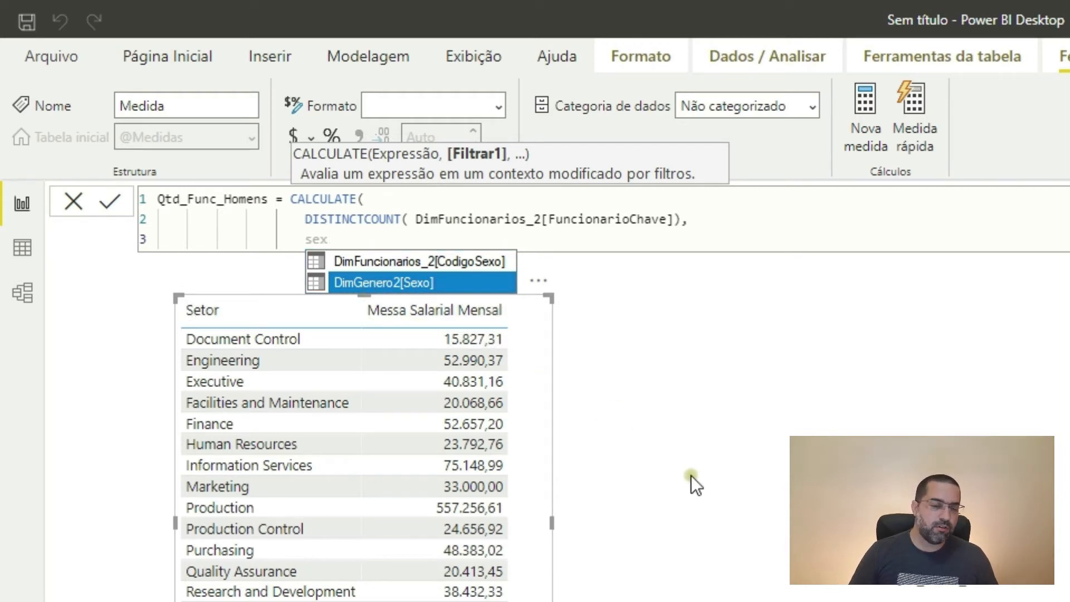
pyautogui.press('Up')
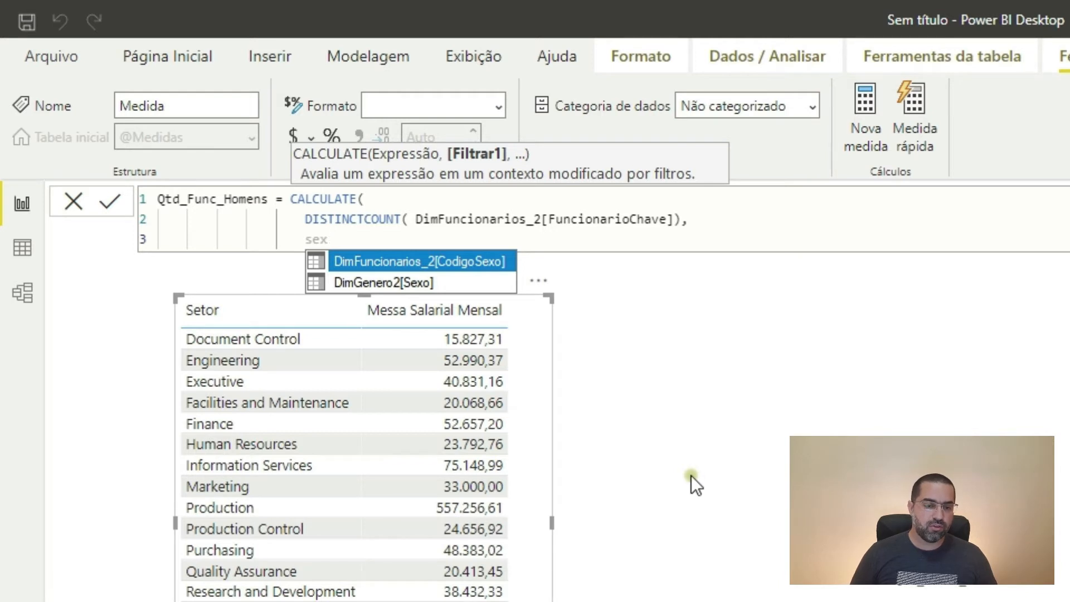
pyautogui.press('Tab')
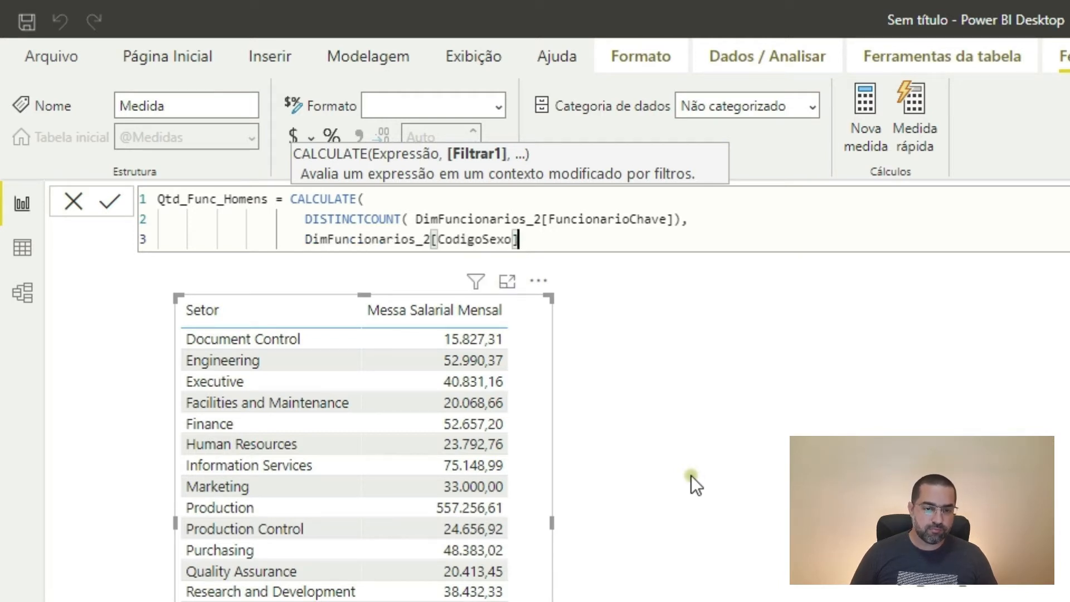
# Complete the filter as = "M", close the CALCULATE function, append +0 and commit the Qtd_Func_Homens measure.
pyautogui.write('= ""')
pyautogui.press('Left')
pyautogui.write('M')
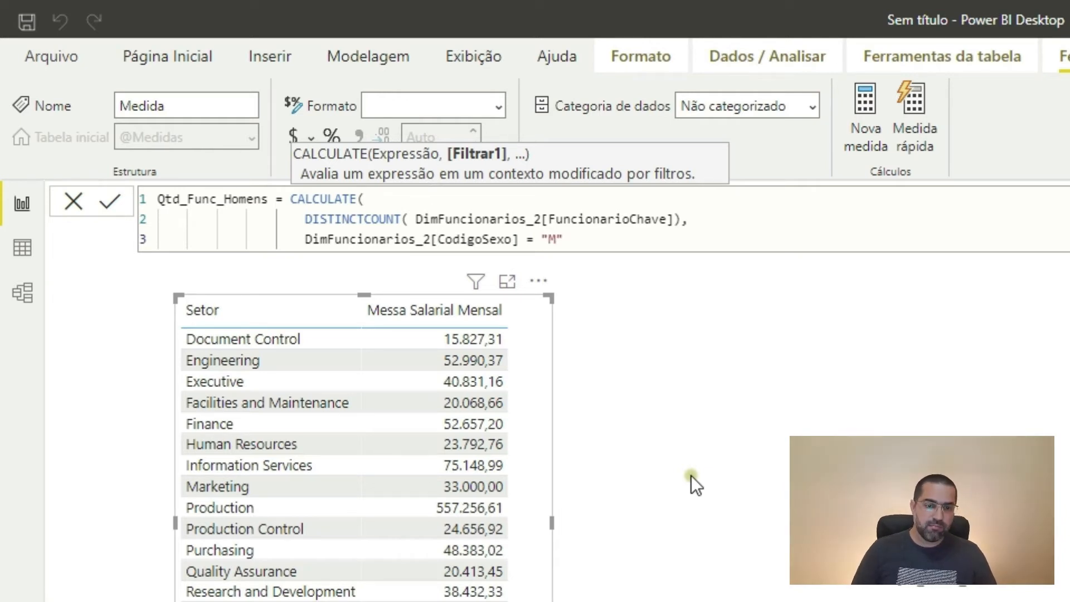
pyautogui.press('Right')
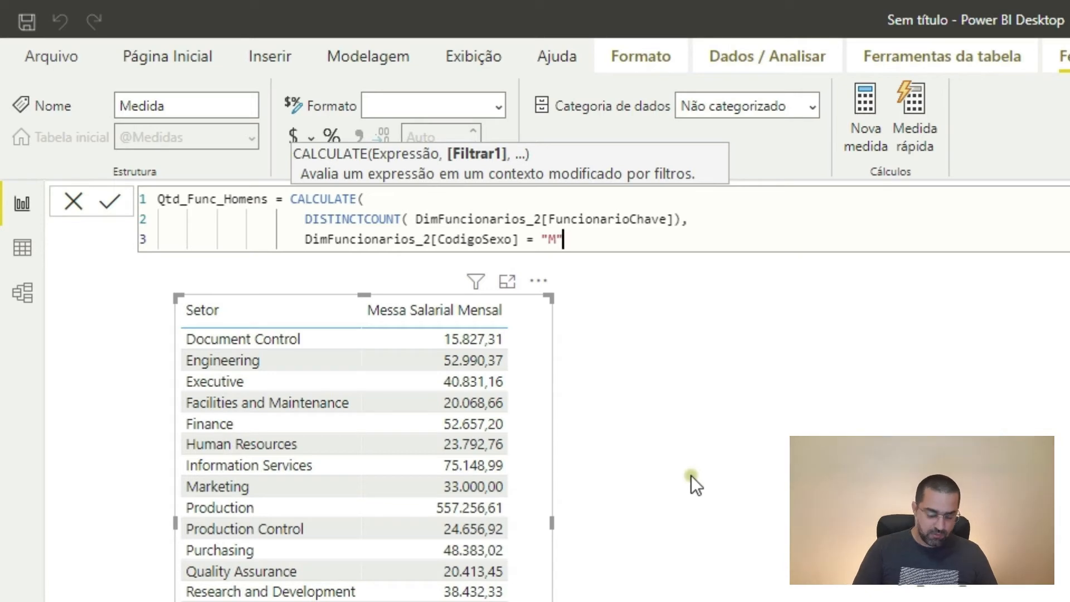
pyautogui.write(')')
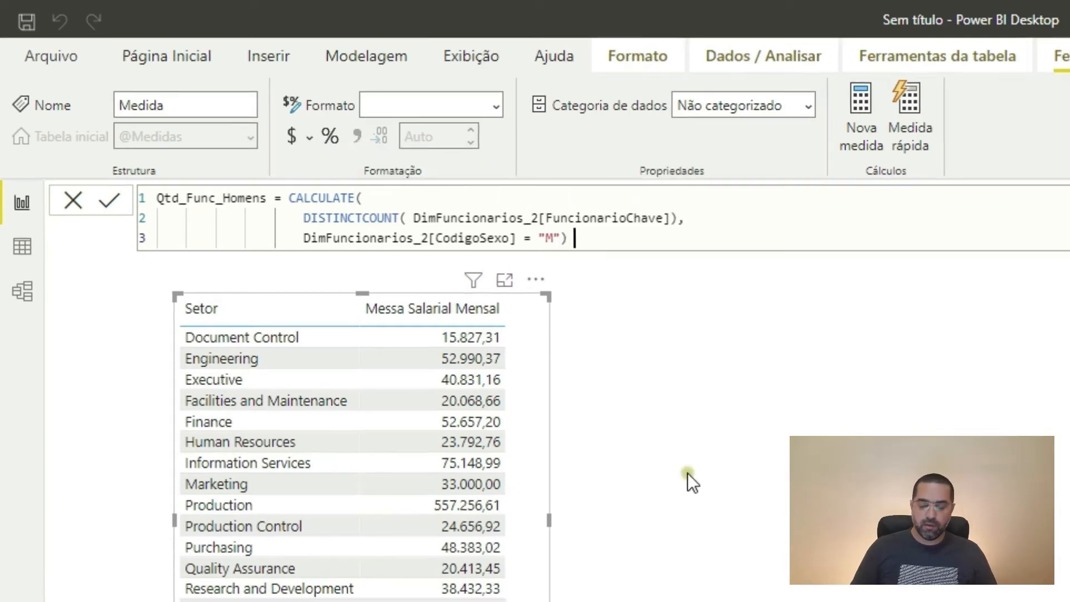
pyautogui.write(' +0')
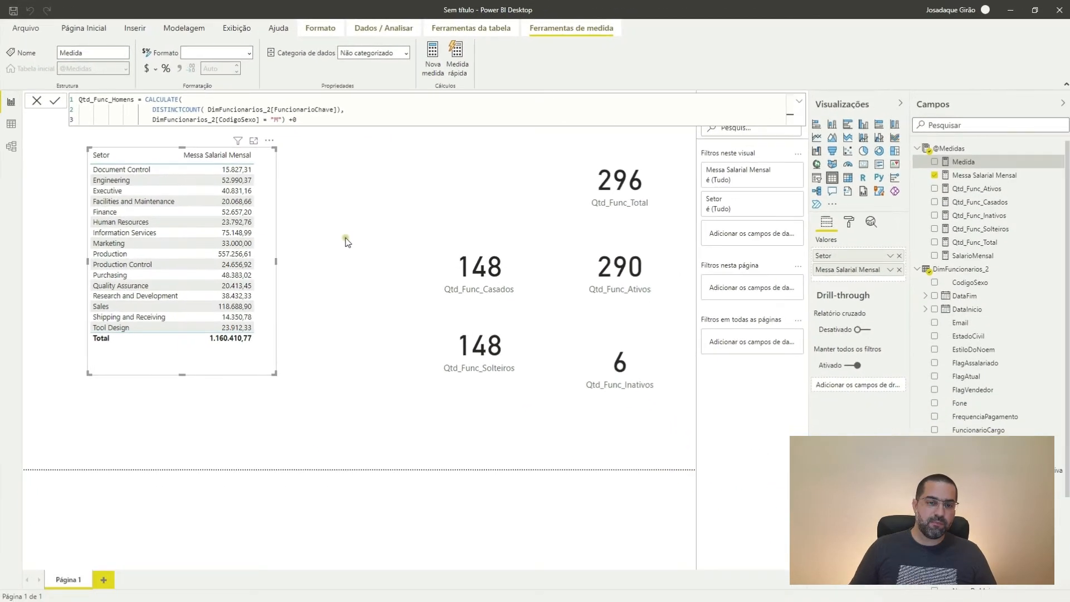
pyautogui.press('Return')
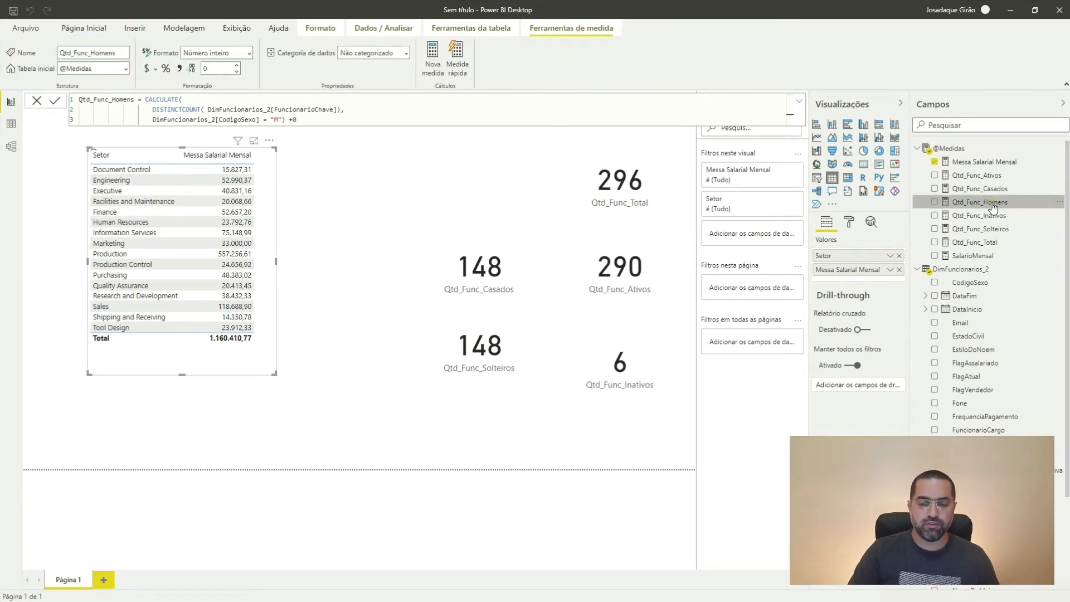
# Duplicate the Qtd_Func_Casados card and place the copy just below the Setor table.
pyautogui.click(496, 280)
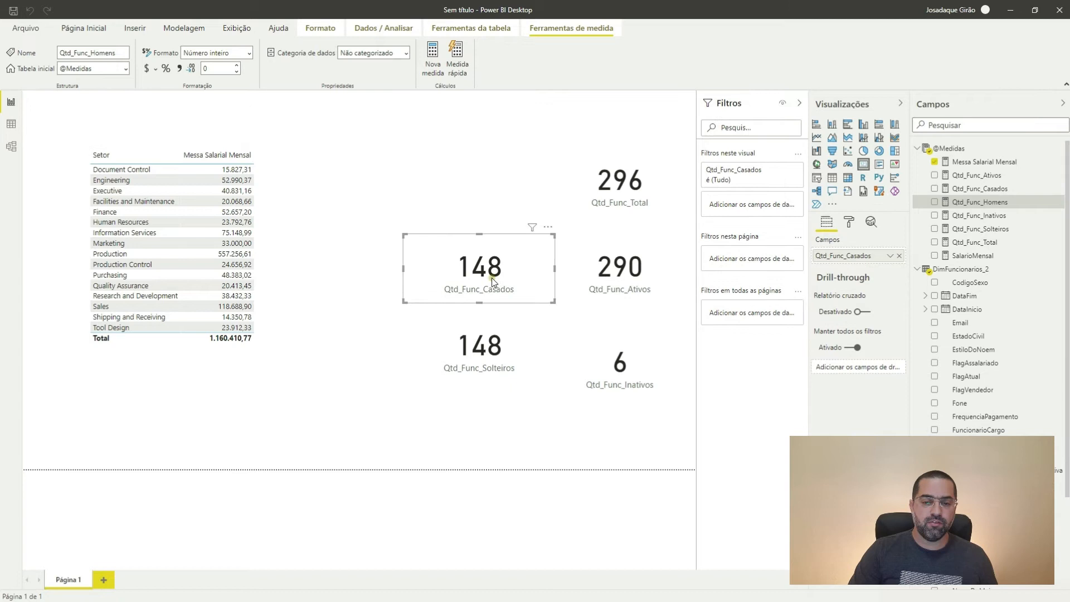
pyautogui.hotkey('ctrl', 'c')
pyautogui.hotkey('ctrl', 'v')
pyautogui.moveTo(305, 398); pyautogui.dragTo(294, 393)
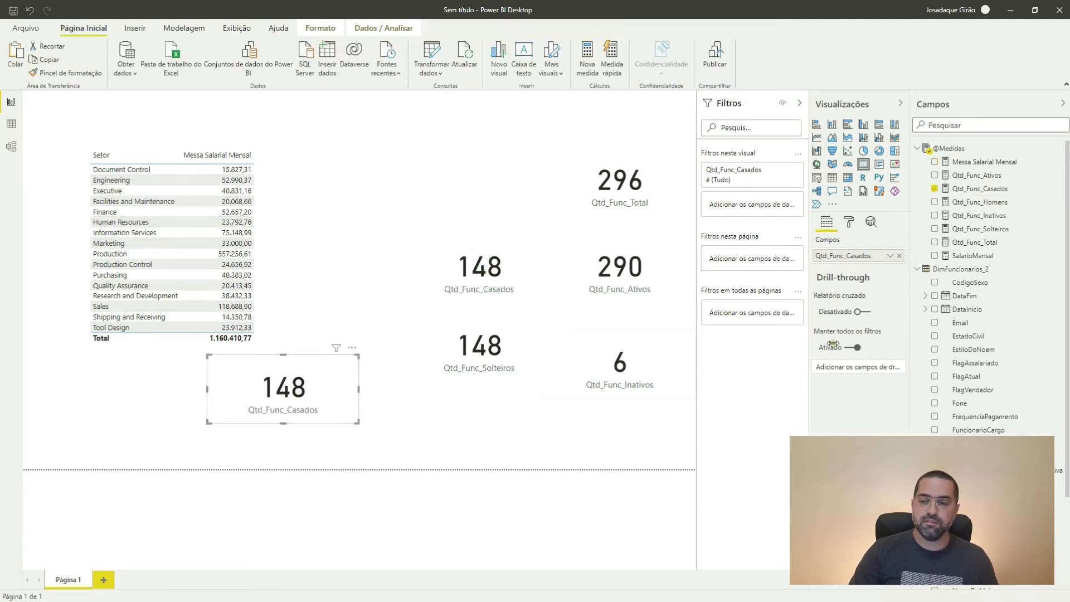
# Replace the copied card's field with Qtd_Func_Homens and place a duplicate of that card below and to its right.
pyautogui.moveTo(992, 207); pyautogui.dragTo(878, 260)
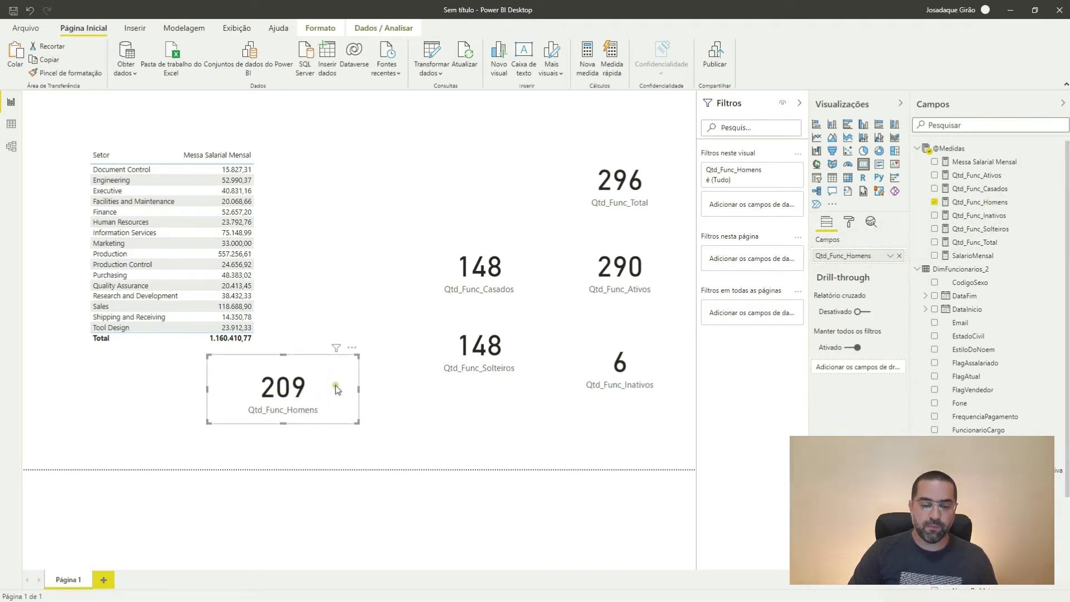
pyautogui.moveTo(315, 403); pyautogui.dragTo(449, 458)
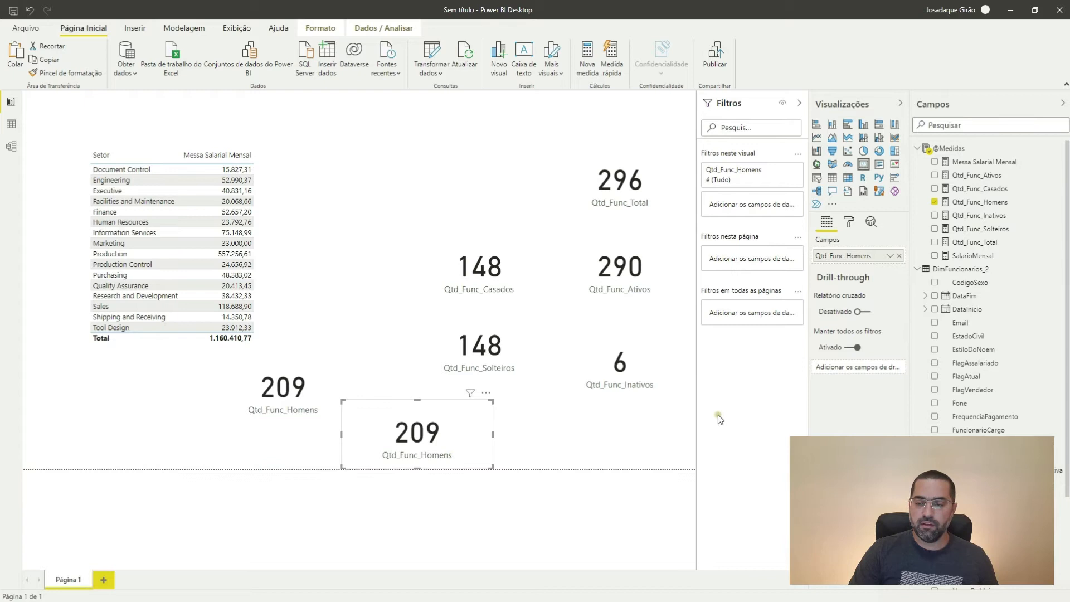
pyautogui.click(986, 206)
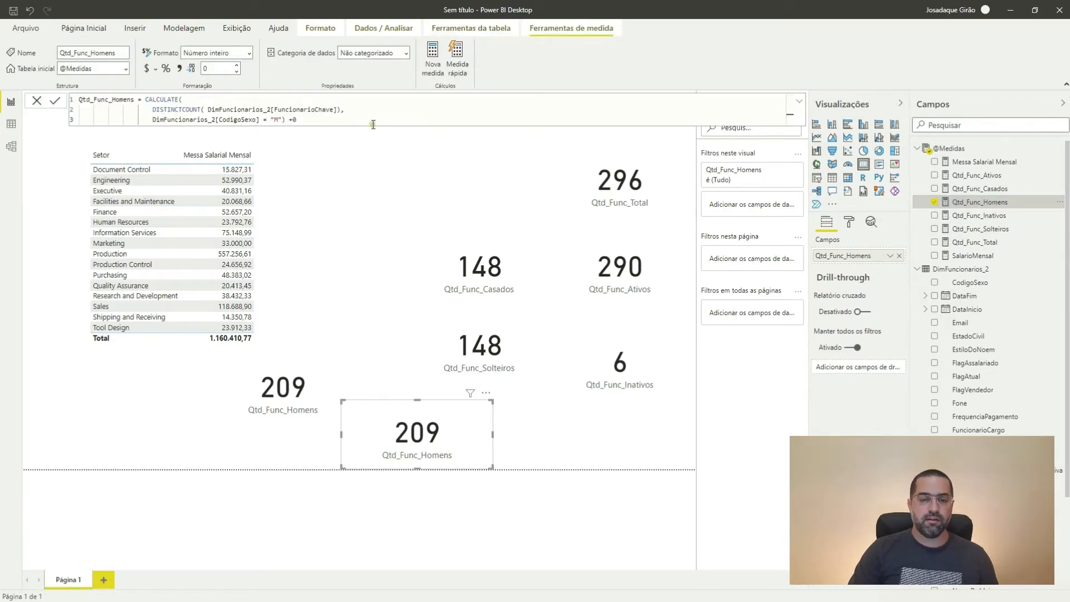
pyautogui.tripleClick(372, 121)
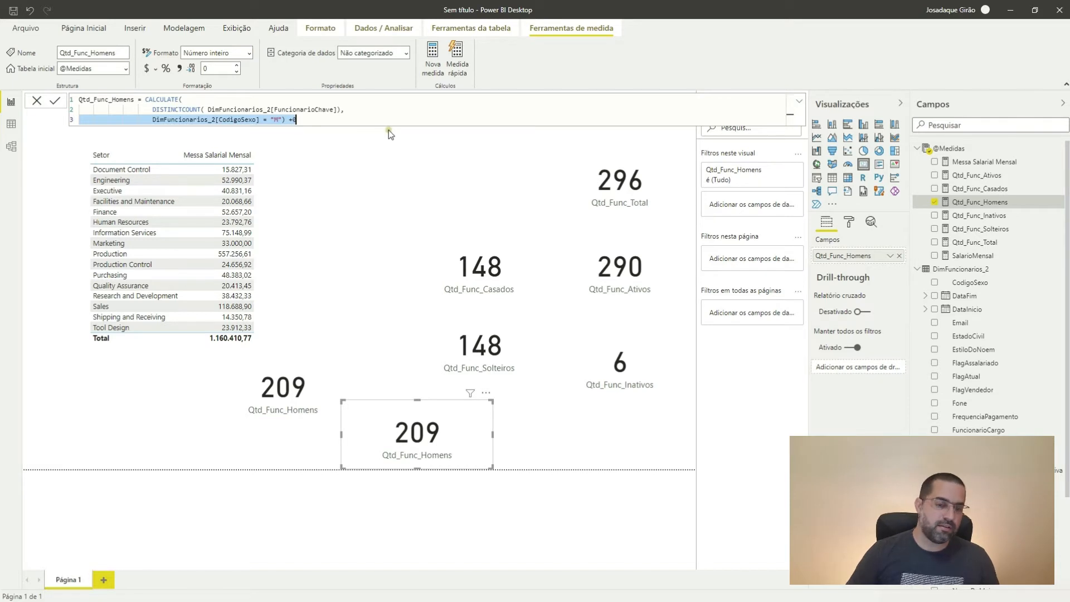
pyautogui.press('End')
pyautogui.hotkey('ctrl', 'shift', 'Home')
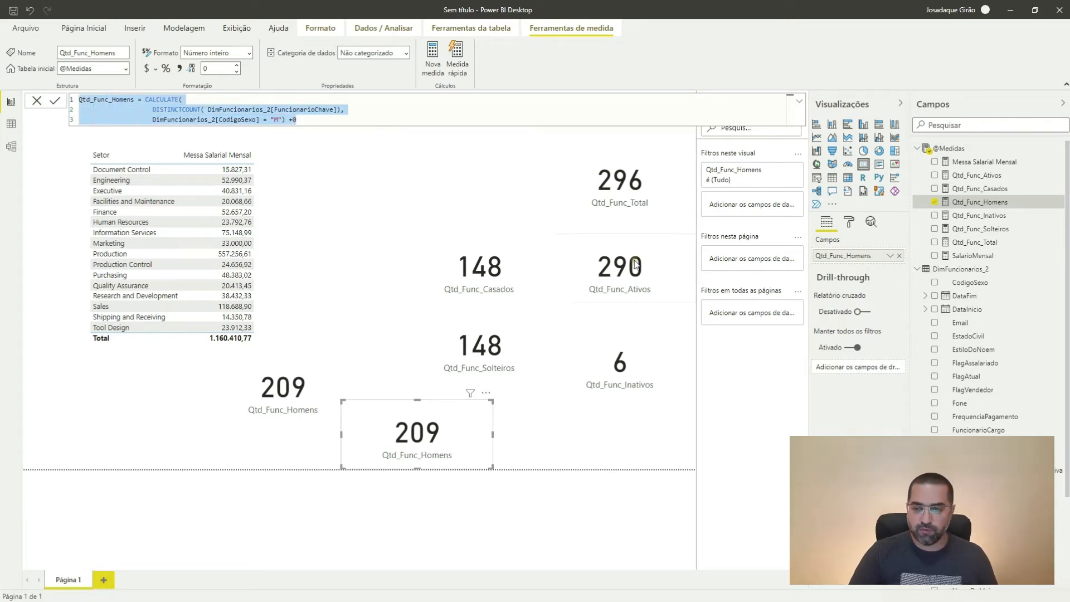
pyautogui.rightClick(965, 205)
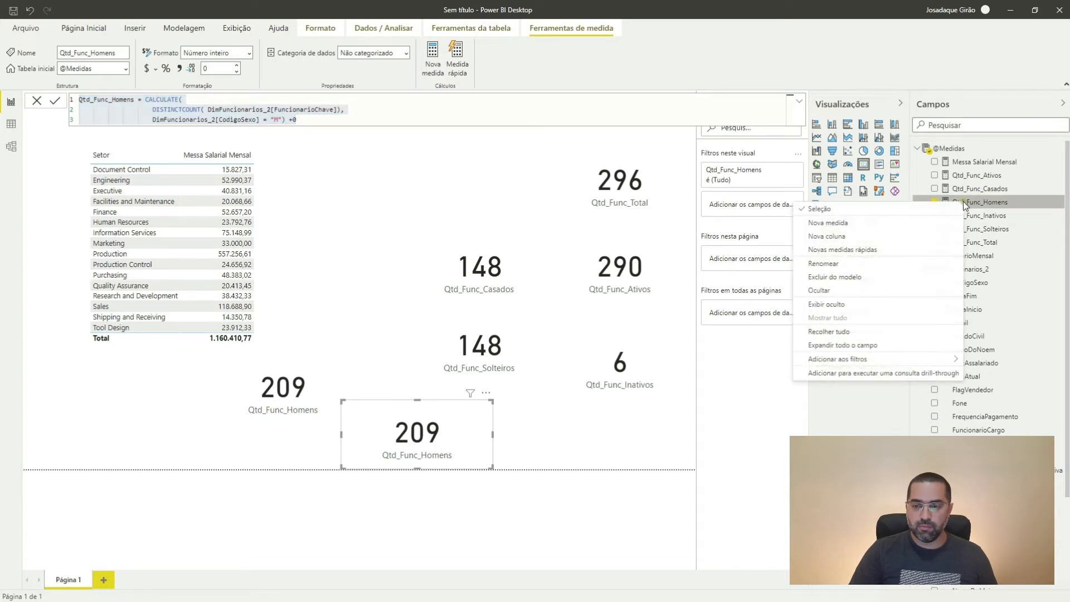
pyautogui.click(845, 223)
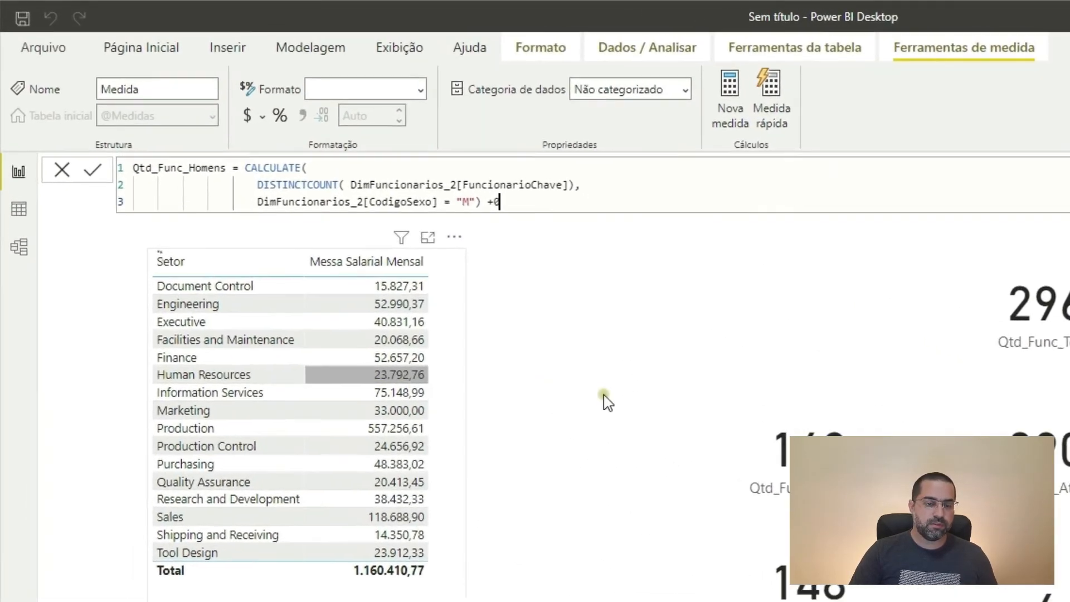
# Change the CodigoSexo filter value in the pasted formula to "F" and try to commit the measure.
pyautogui.press('Left')
pyautogui.press('Left')
pyautogui.press('Left')
pyautogui.press('Left')
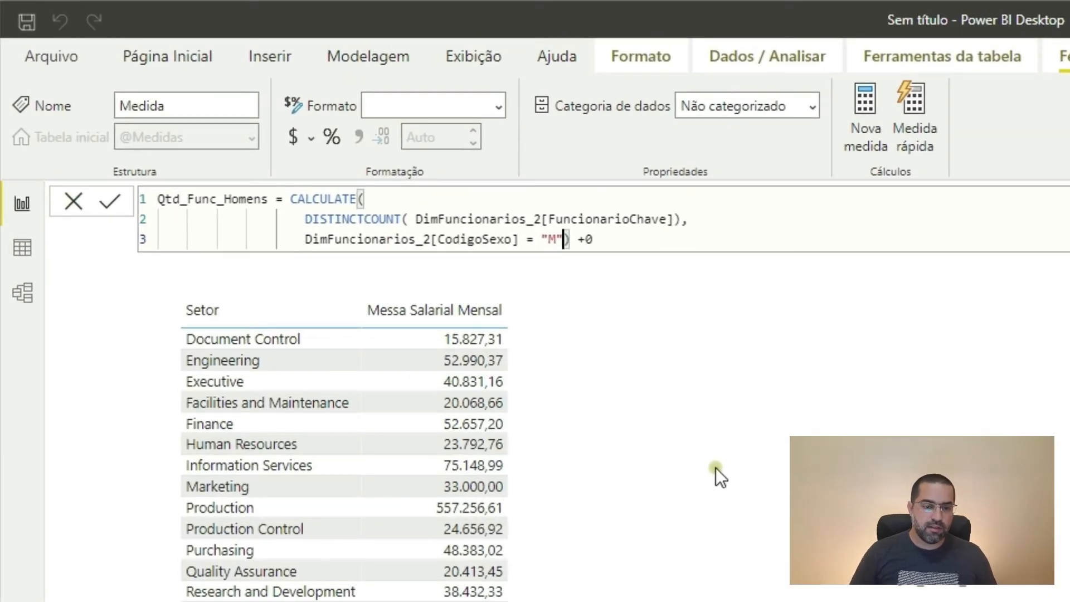
pyautogui.press('Left')
pyautogui.press('Left')
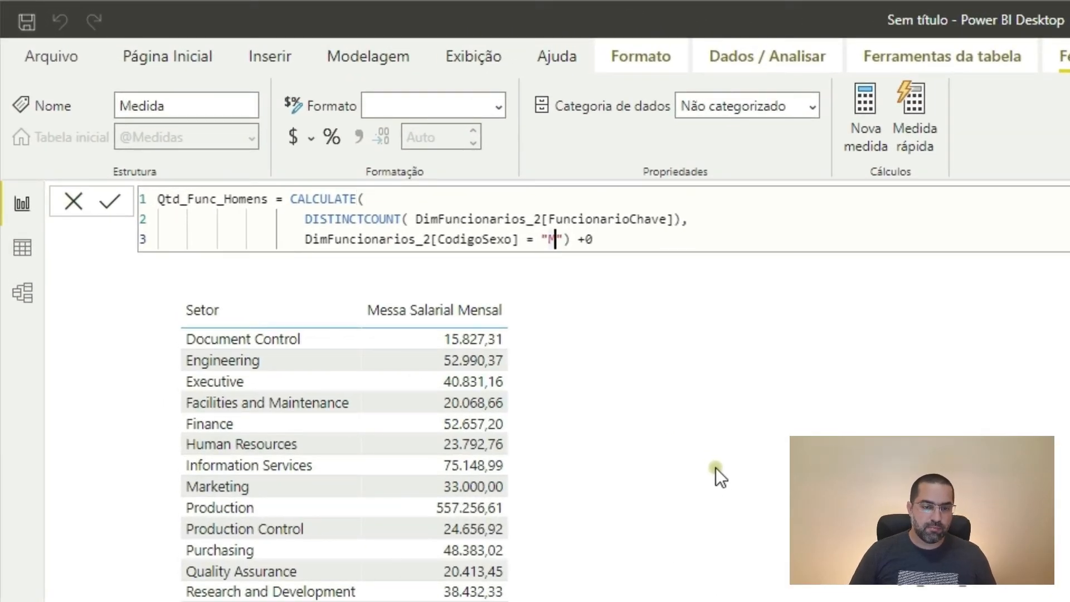
pyautogui.press('Delete')
pyautogui.write('F')
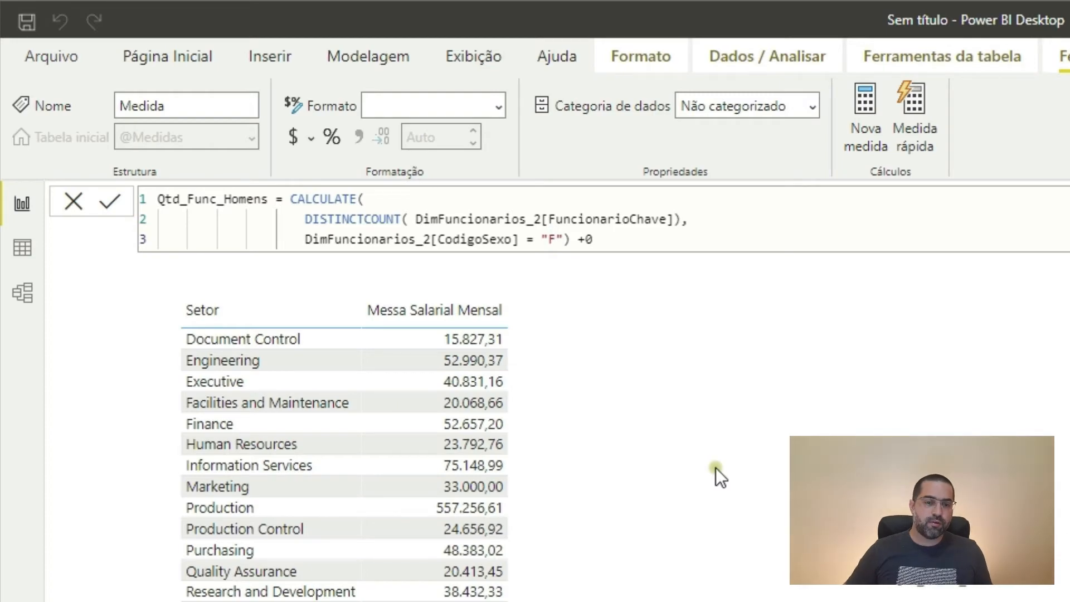
pyautogui.press('Return')
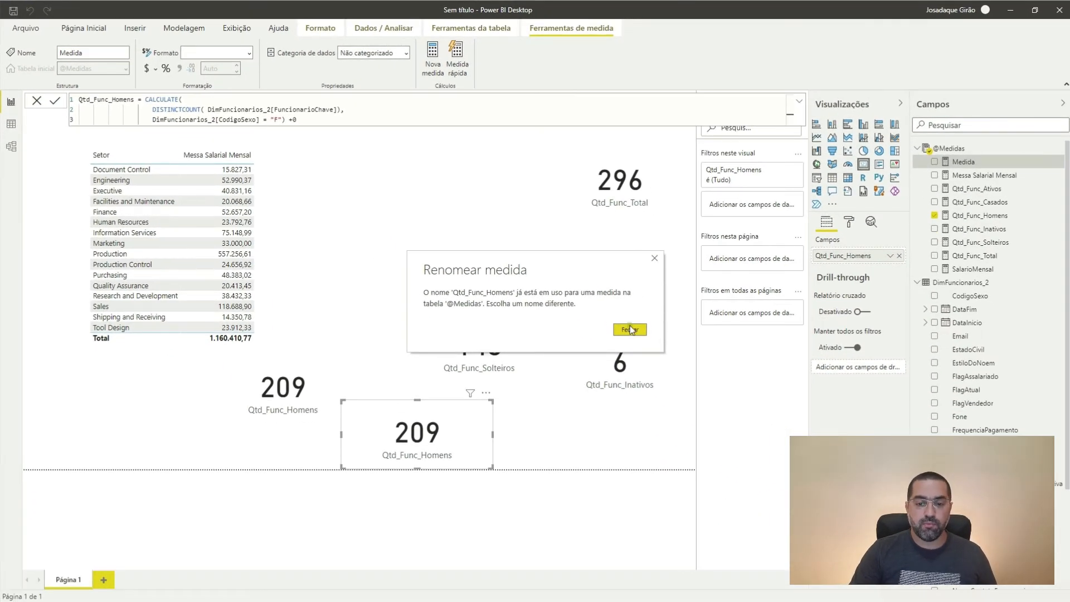
pyautogui.click(630, 329)
# Replace Homens with Mulheres in the measure name so it reads Qtd_Func_Mulheres, and commit the formula.
pyautogui.click(126, 100)
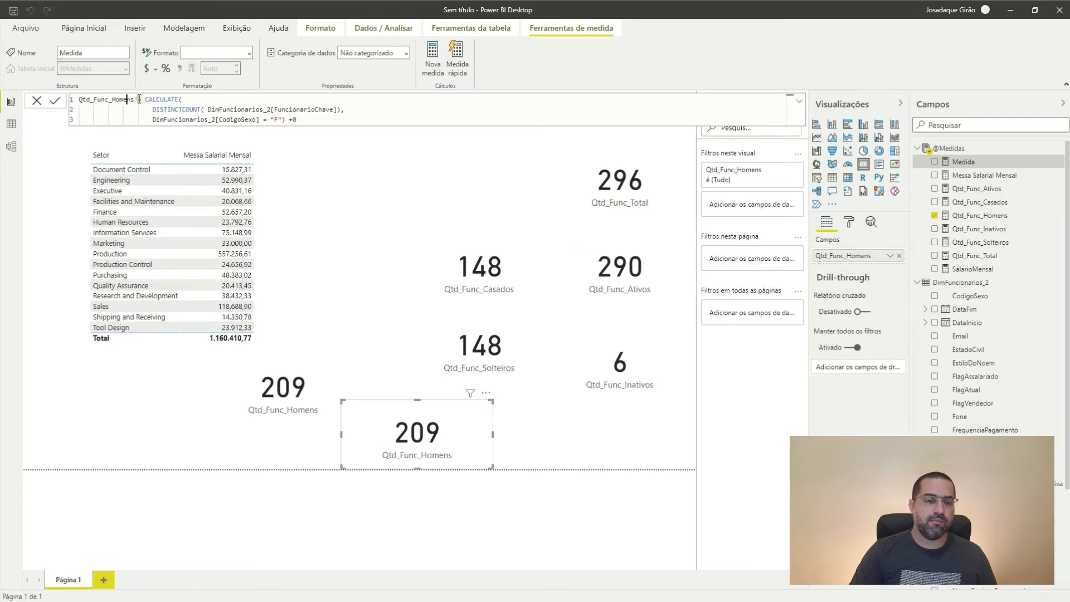
pyautogui.hotkey('shift', 'Home')
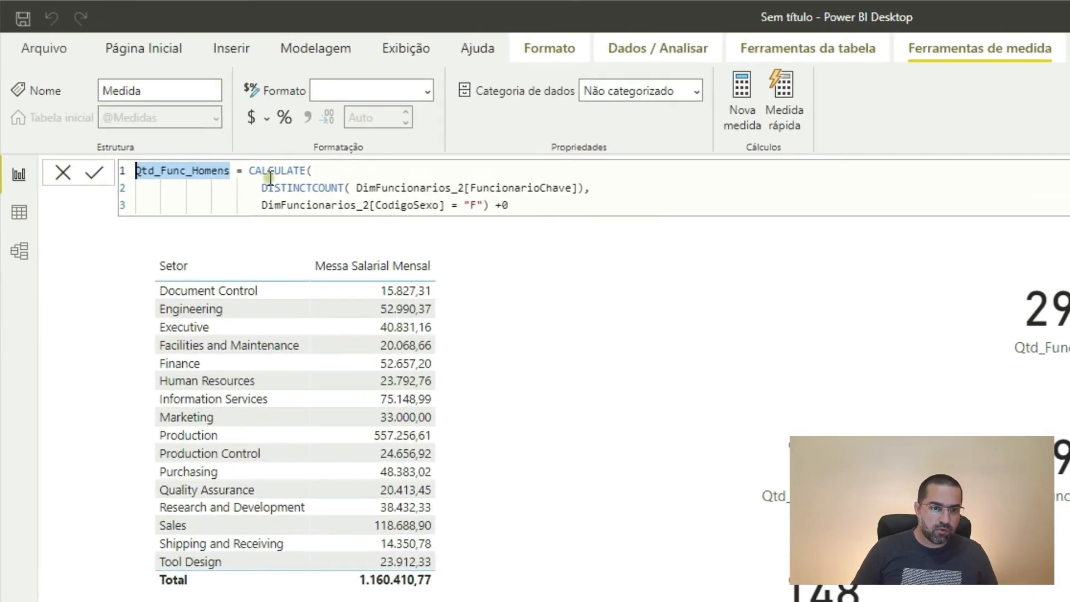
pyautogui.hotkey('shift', 'Right')
pyautogui.hotkey('shift', 'Right')
pyautogui.hotkey('shift', 'Right')
pyautogui.hotkey('shift', 'Right')
pyautogui.hotkey('shift', 'Right')
pyautogui.hotkey('shift', 'Right')
pyautogui.hotkey('shift', 'Right')
pyautogui.hotkey('shift', 'Right')
pyautogui.hotkey('shift', 'Right')
pyautogui.write('Mulheres')
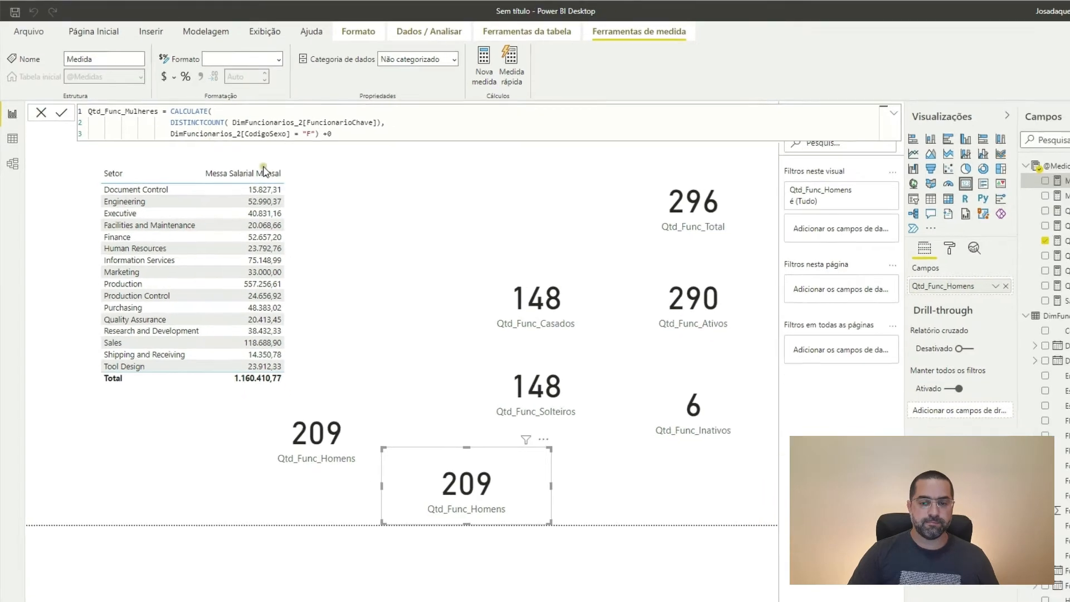
pyautogui.press('Return')
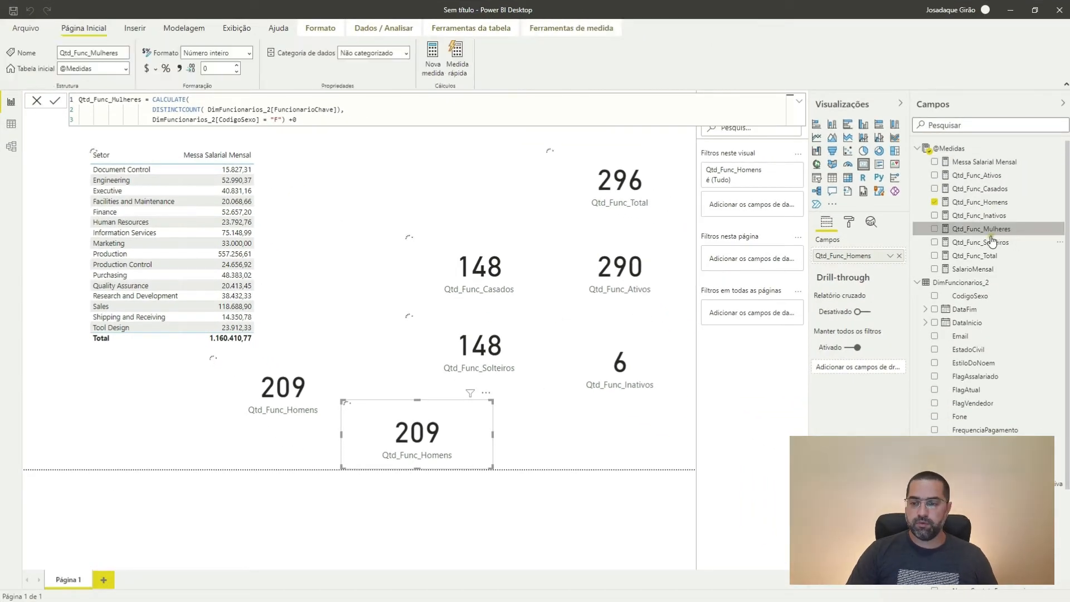
# Replace the field of the lowest Qtd_Func_Homens card with Qtd_Func_Mulheres.
pyautogui.moveTo(986, 235); pyautogui.dragTo(856, 258)
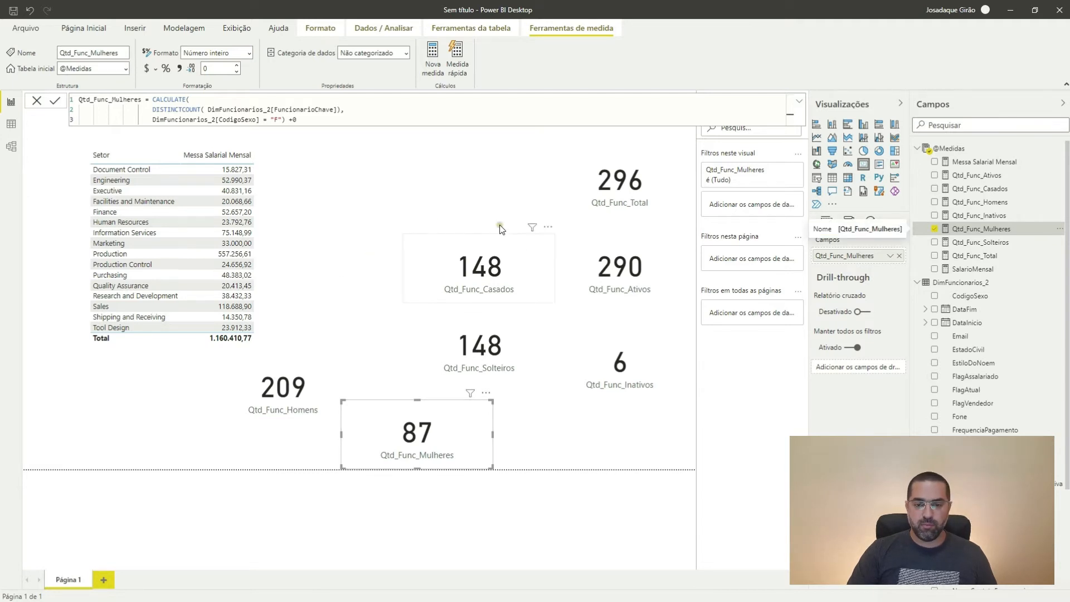
pyautogui.click(390, 219)
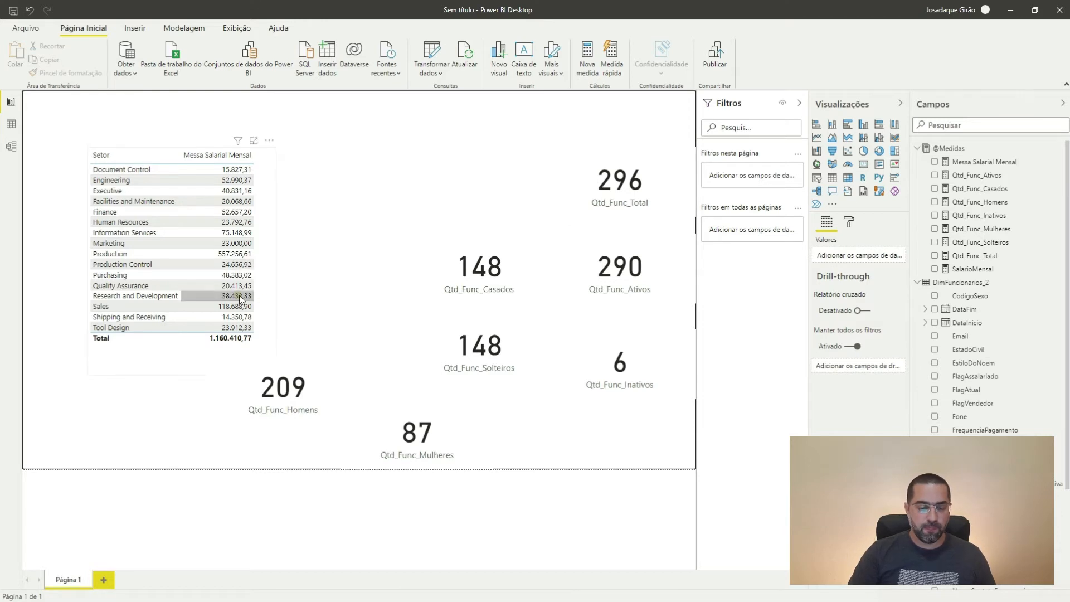
# Move the Setor table toward the page's upper-left corner and delete all the employee-count cards.
pyautogui.moveTo(262, 290); pyautogui.dragTo(220, 256)
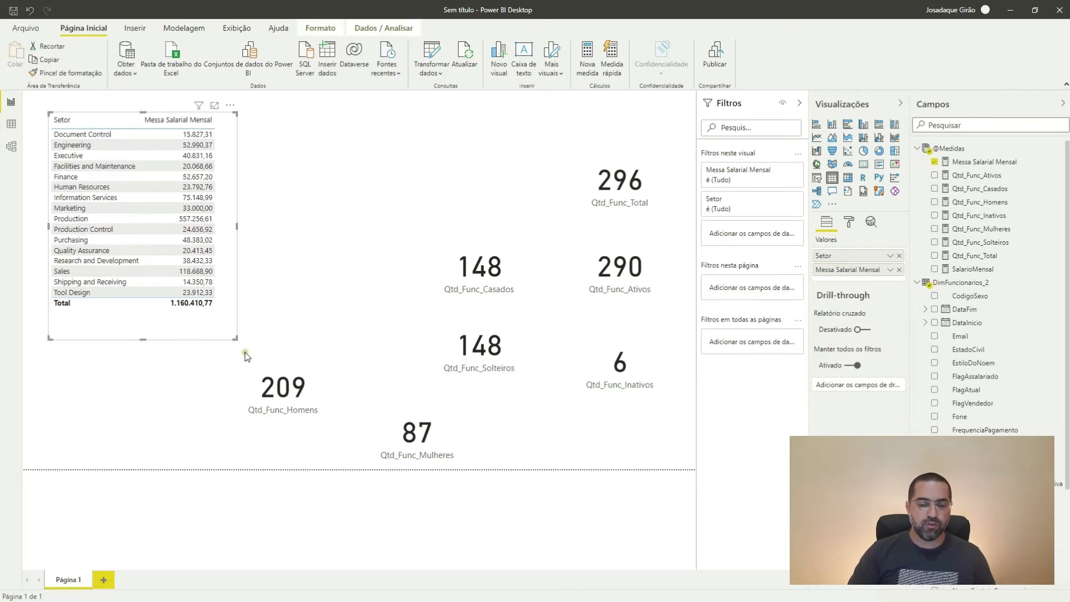
pyautogui.click(206, 442)
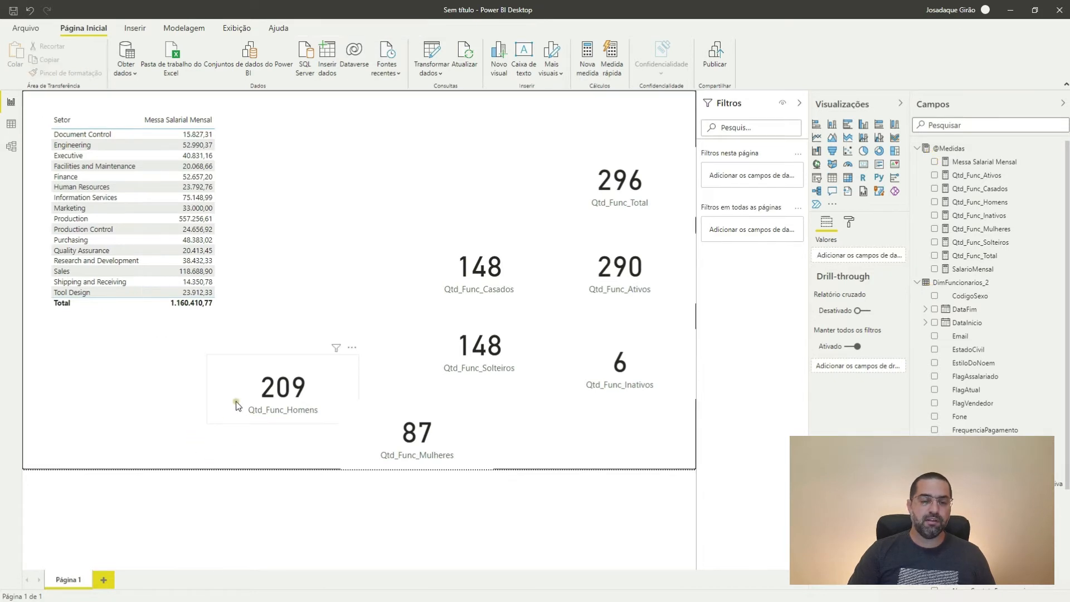
pyautogui.moveTo(198, 440); pyautogui.dragTo(723, 131)
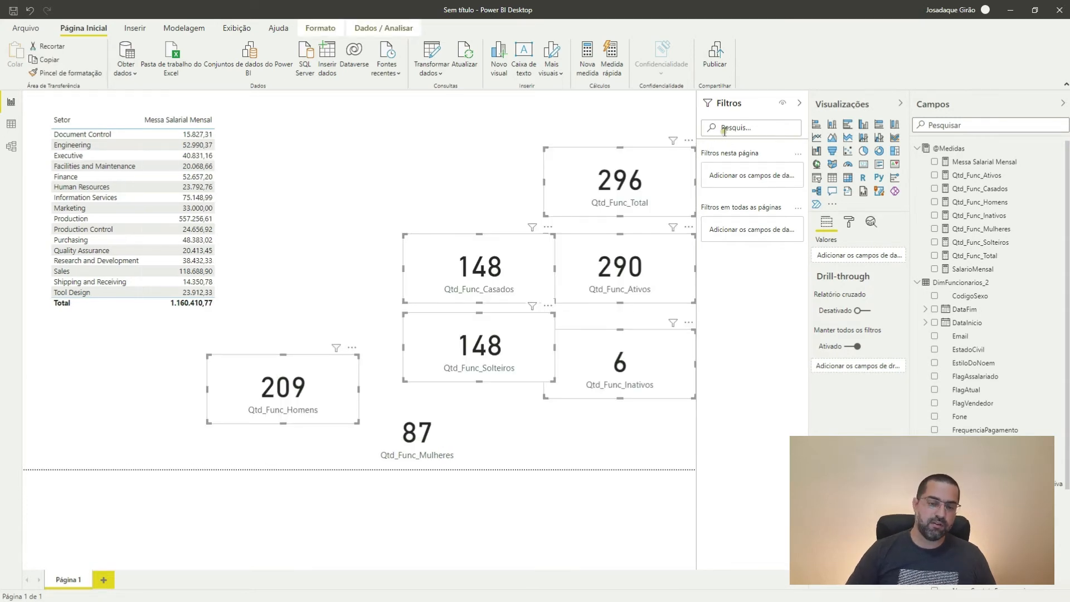
pyautogui.press('Delete')
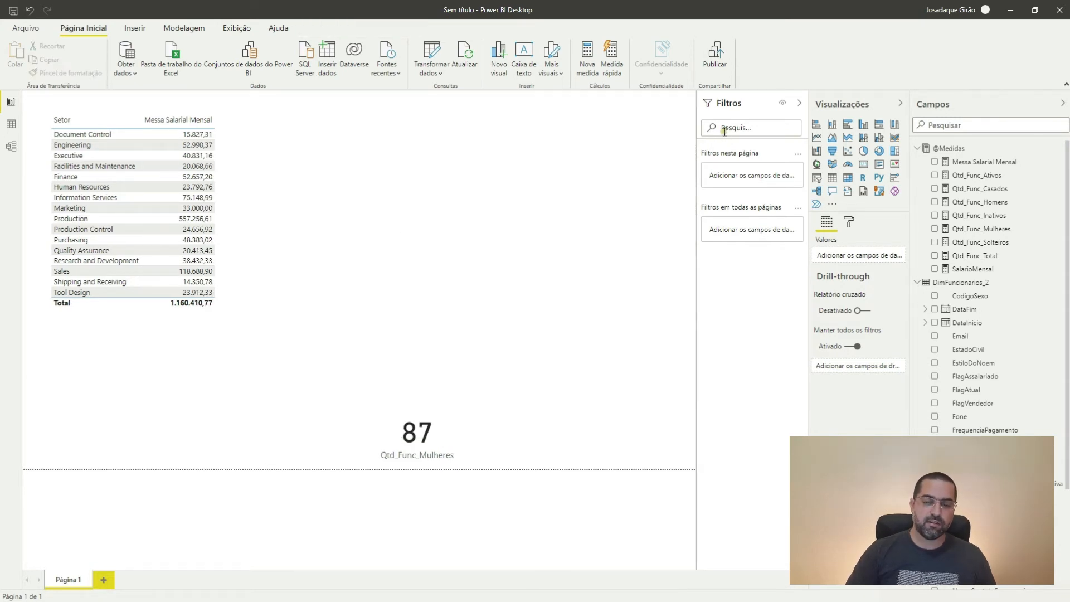
pyautogui.click(428, 440)
pyautogui.press('Delete')
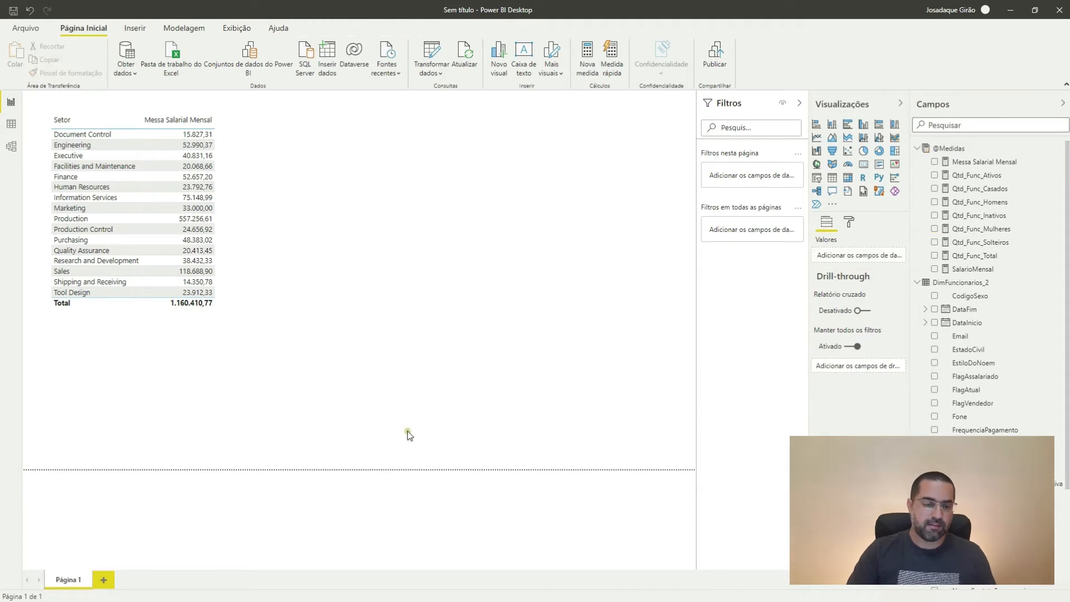
# Move the Setor table in from the page's upper-left corner and collapse the Filtros pane.
pyautogui.click(220, 316)
pyautogui.moveTo(219, 315); pyautogui.dragTo(311, 347)
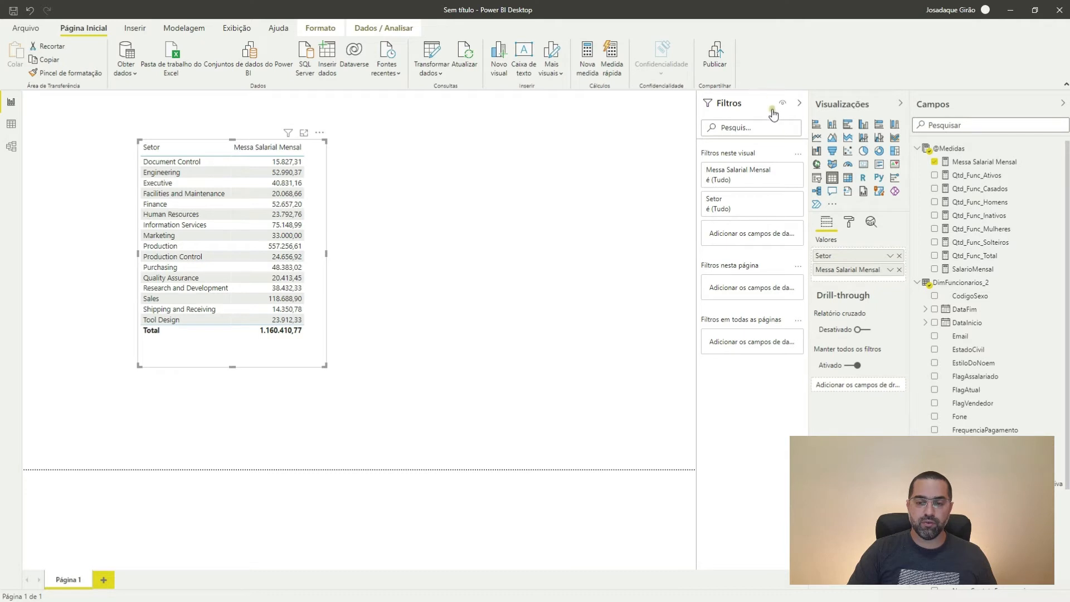
pyautogui.click(799, 103)
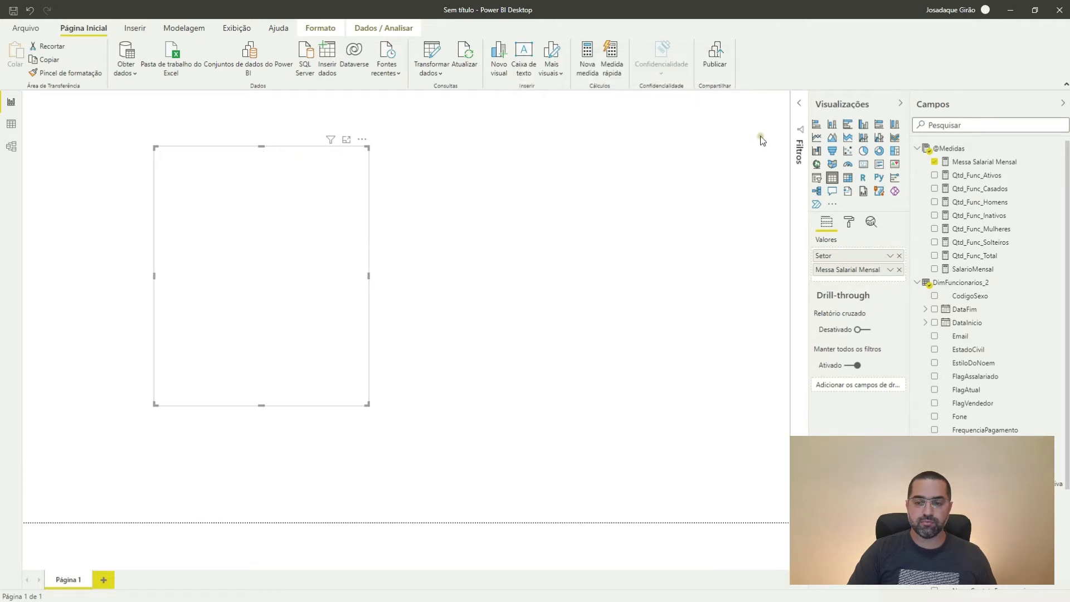
pyautogui.click(796, 106)
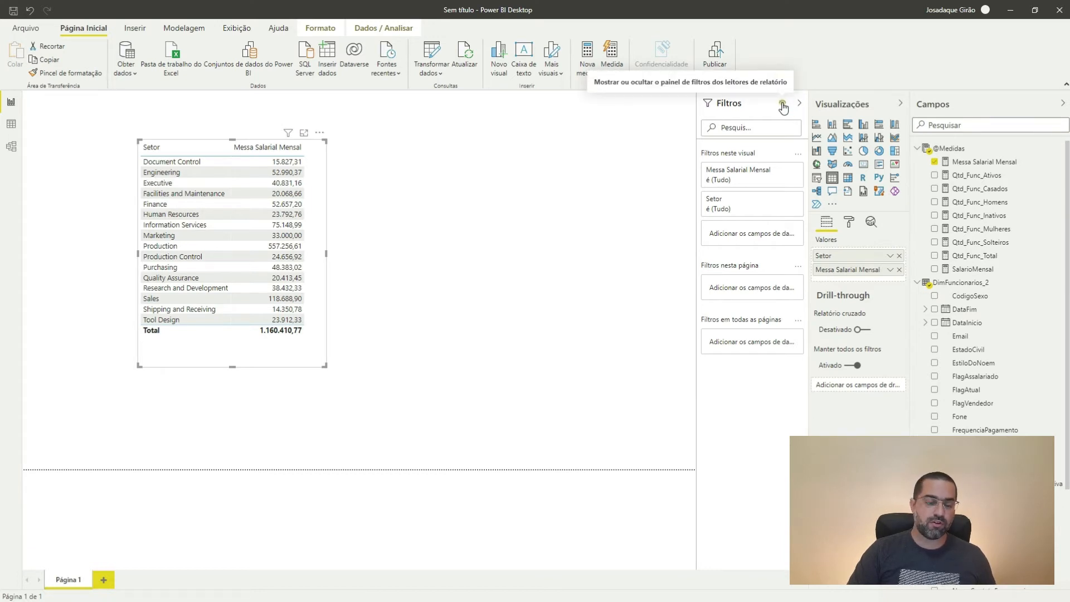
pyautogui.click(732, 103)
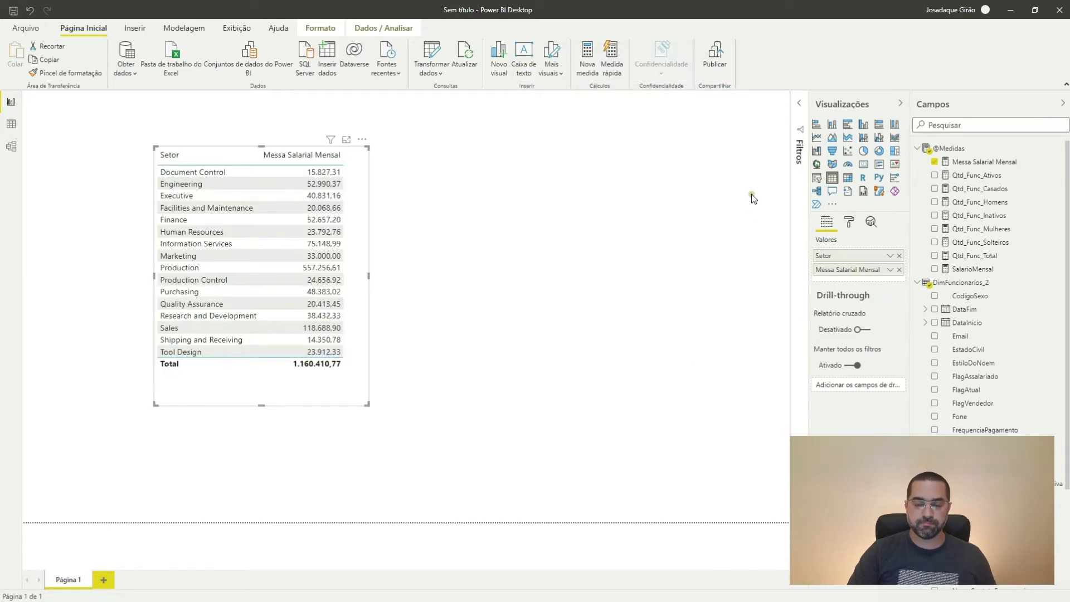
pyautogui.click(676, 246)
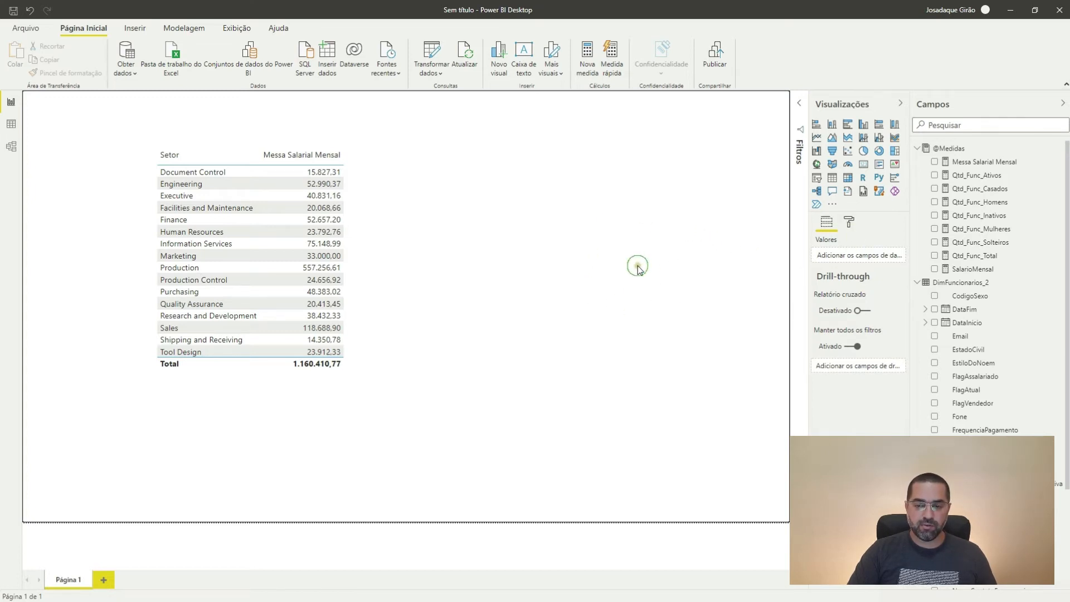
# Add PBI-BG-003 - Pg 01.png from the Assets > Backgrounds folder as the page background image.
pyautogui.click(851, 223)
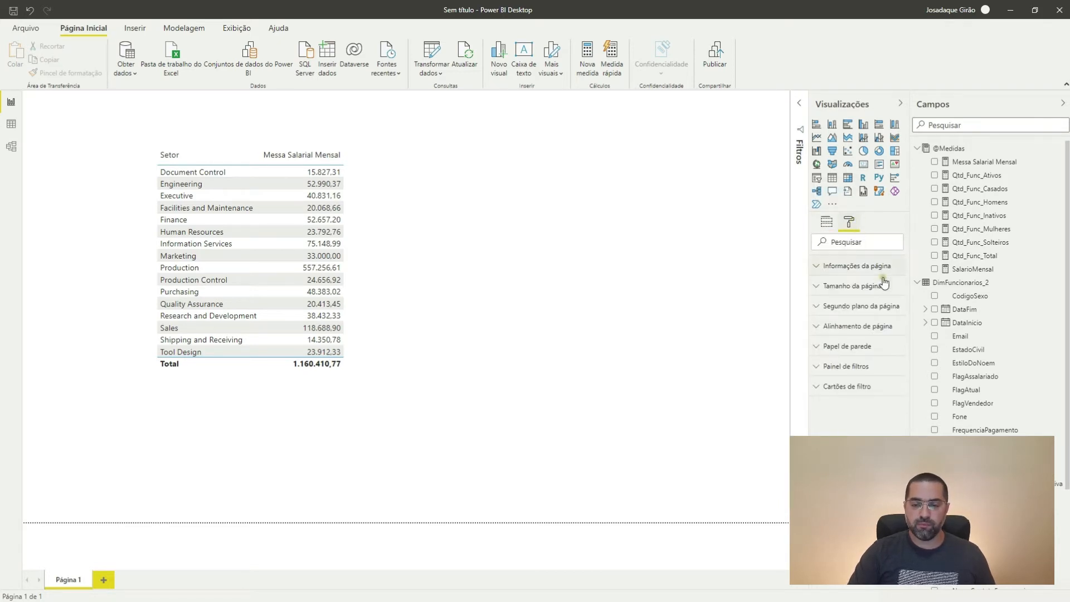
pyautogui.click(871, 311)
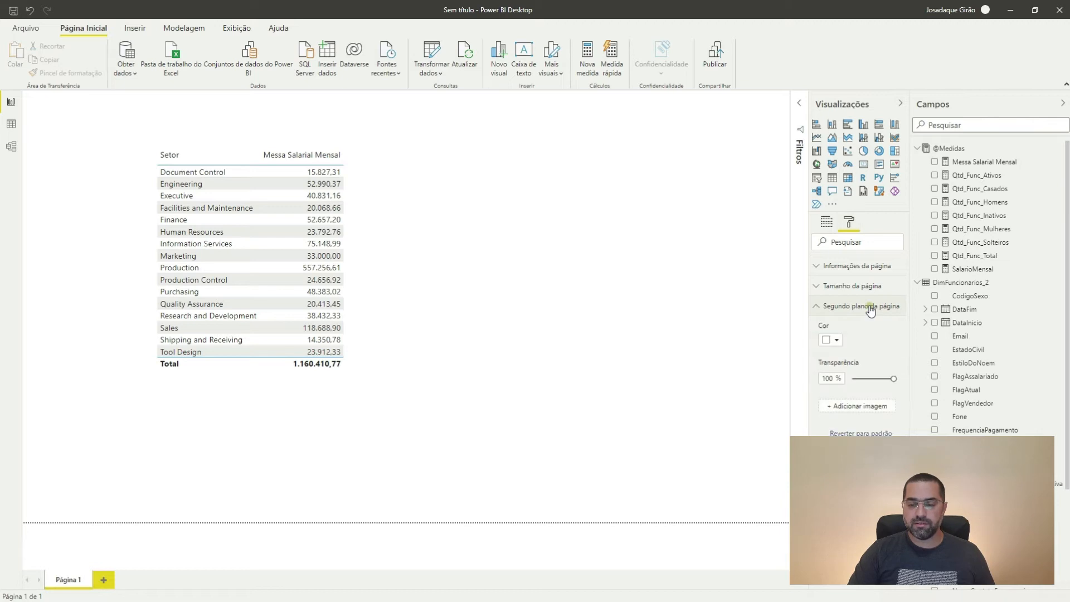
pyautogui.click(858, 407)
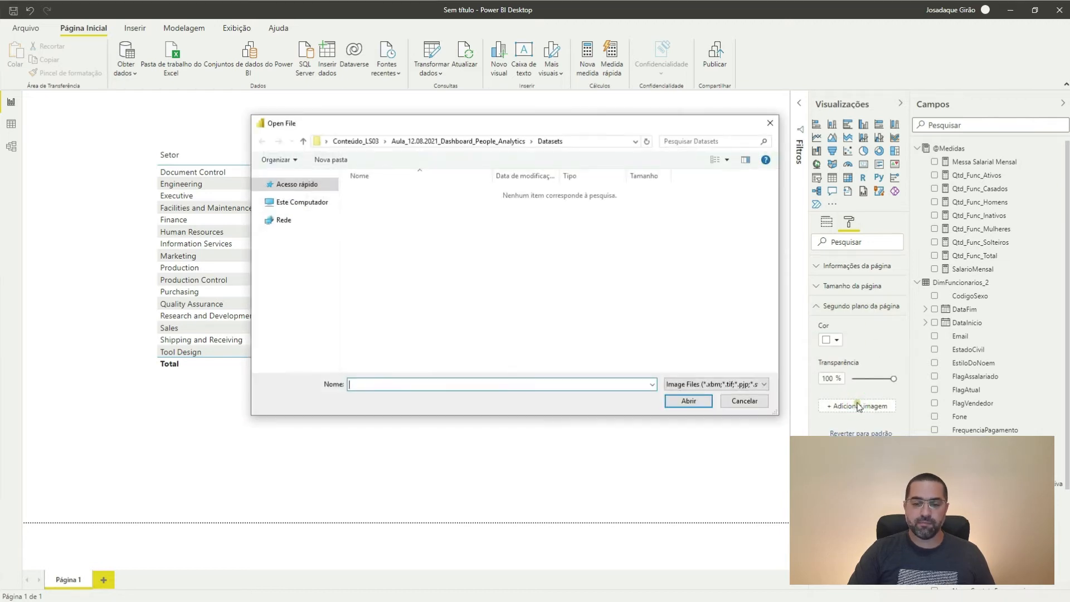
pyautogui.click(479, 142)
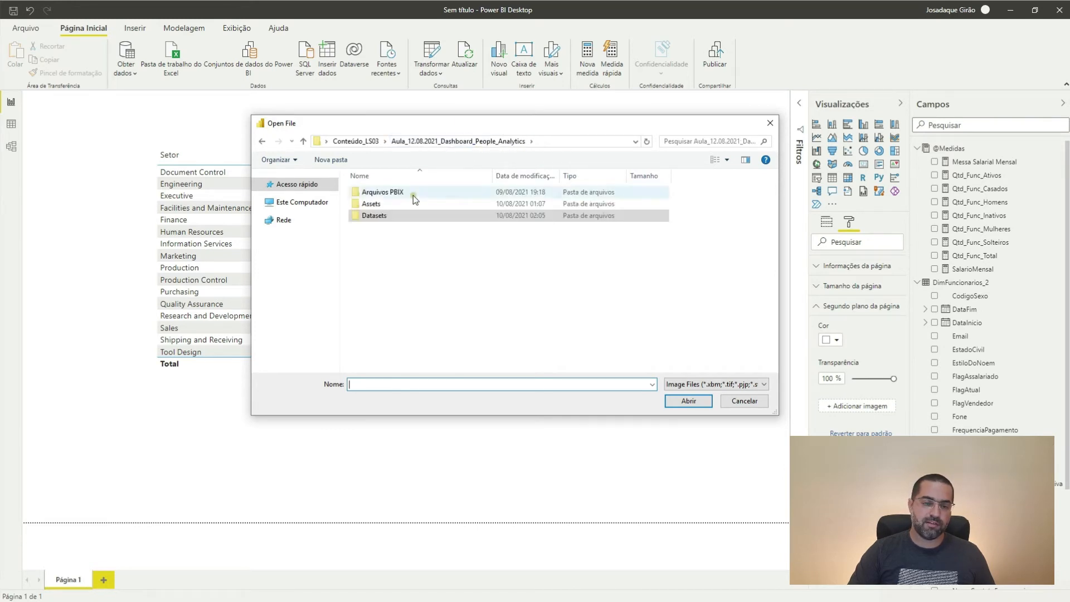
pyautogui.doubleClick(370, 204)
pyautogui.press('Down')
pyautogui.press('Up')
pyautogui.press('Return')
pyautogui.press('Right')
pyautogui.press('Left')
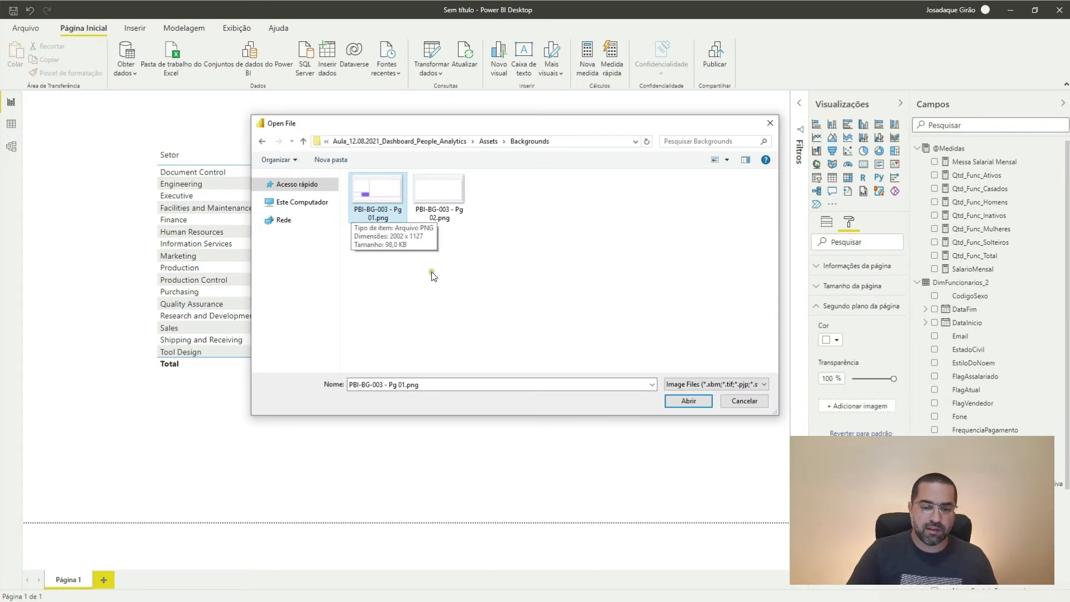
pyautogui.doubleClick(373, 196)
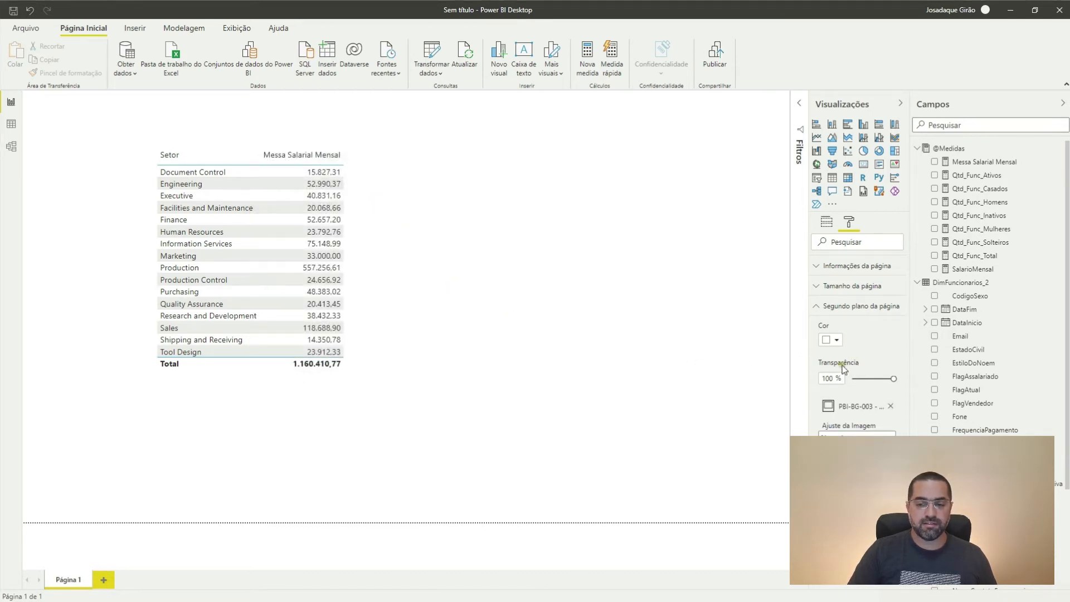
# Set the page background's transparency to 0% and its image fit to Ajuste.
pyautogui.moveTo(896, 373); pyautogui.dragTo(780, 395)
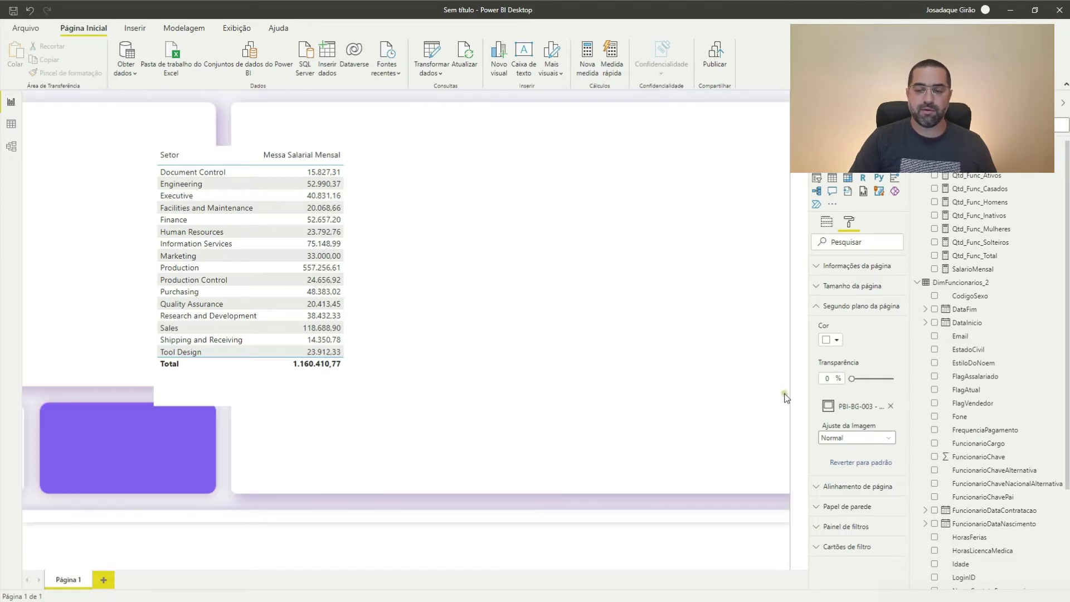
pyautogui.click(862, 438)
pyautogui.click(856, 465)
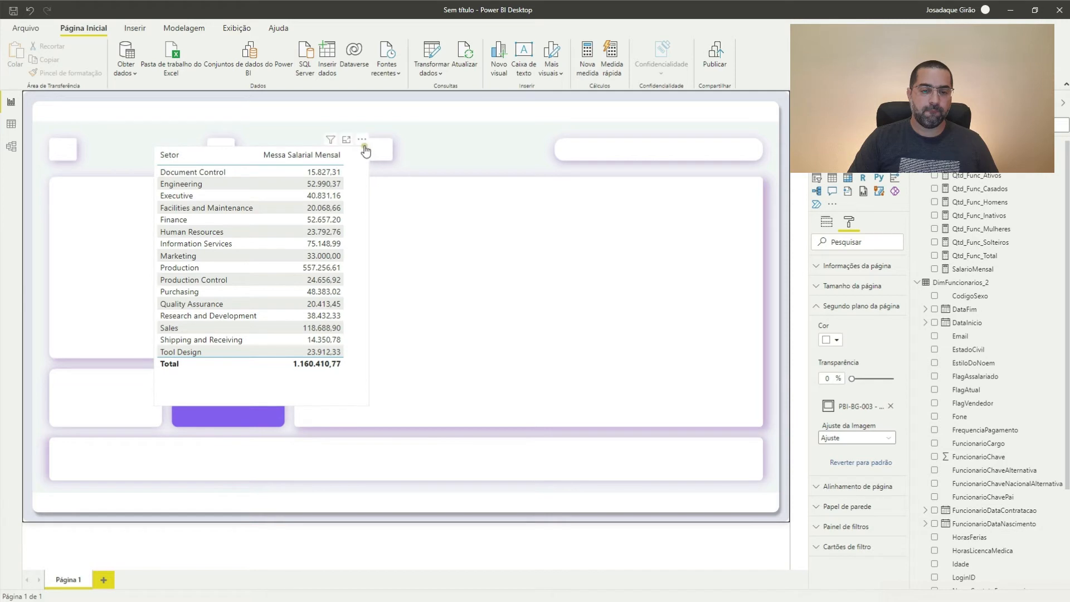
# Shrink the Setor table's height to a few rows and place it inside the white panel above the purple block.
pyautogui.moveTo(476, 203); pyautogui.dragTo(586, 186)
pyautogui.moveTo(483, 451); pyautogui.dragTo(481, 409)
pyautogui.click(641, 346)
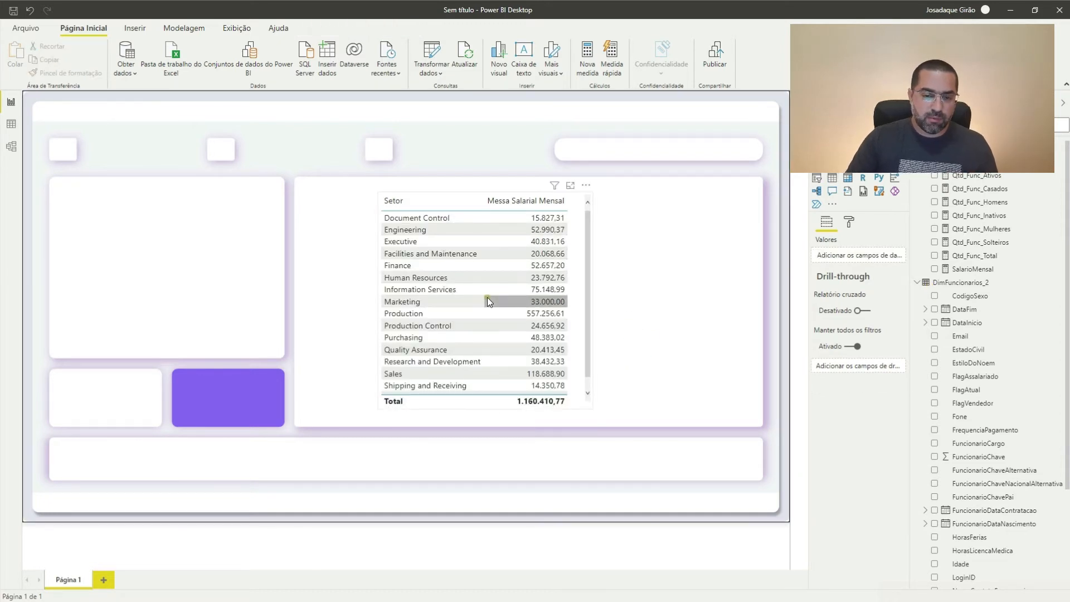
pyautogui.click(580, 308)
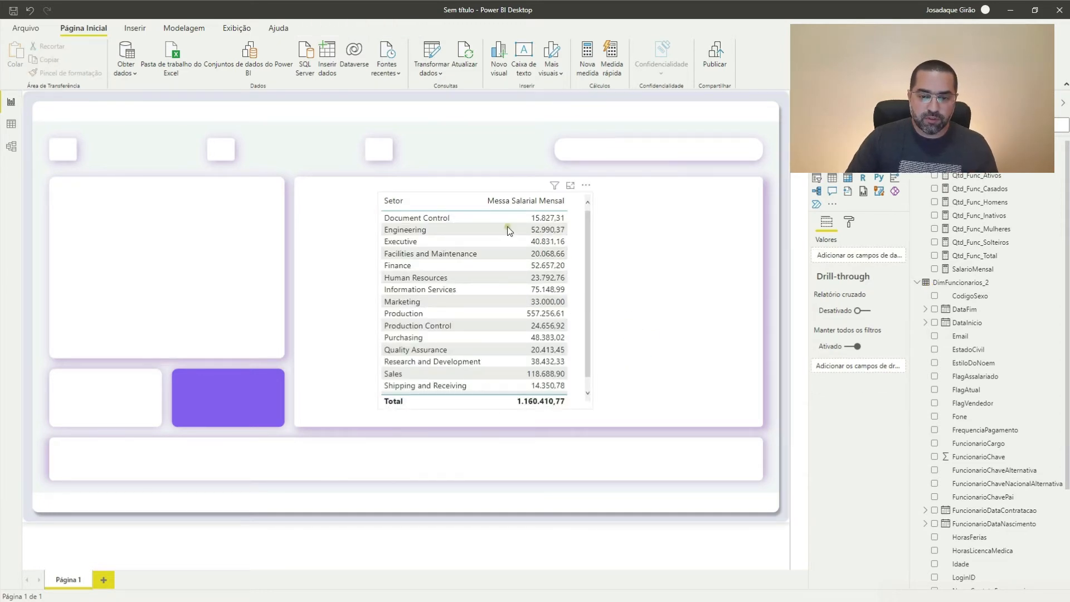
pyautogui.moveTo(485, 194); pyautogui.dragTo(486, 355)
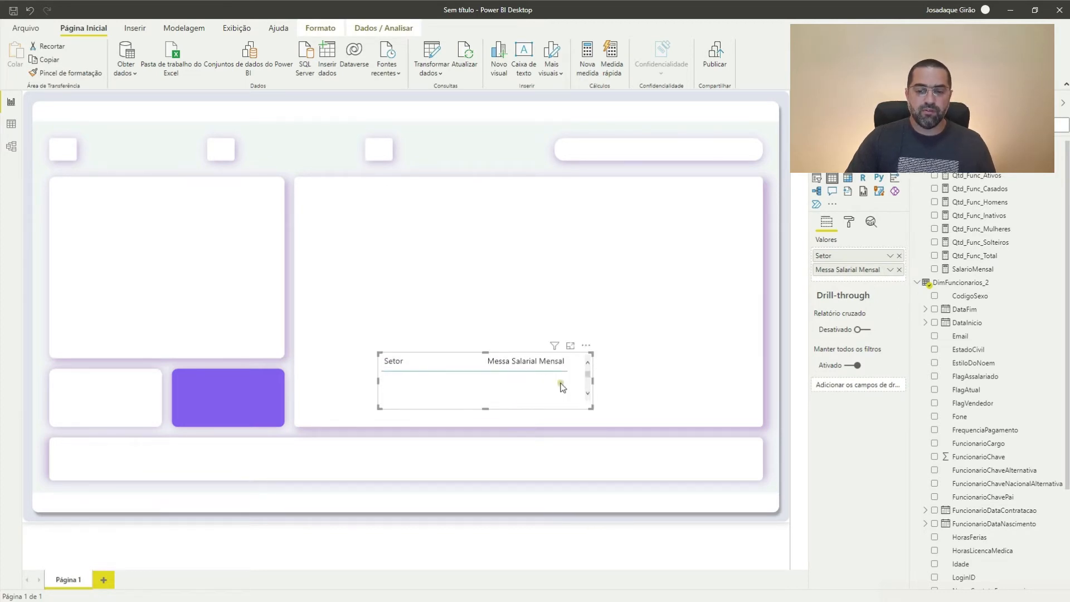
pyautogui.moveTo(585, 350); pyautogui.dragTo(605, 268)
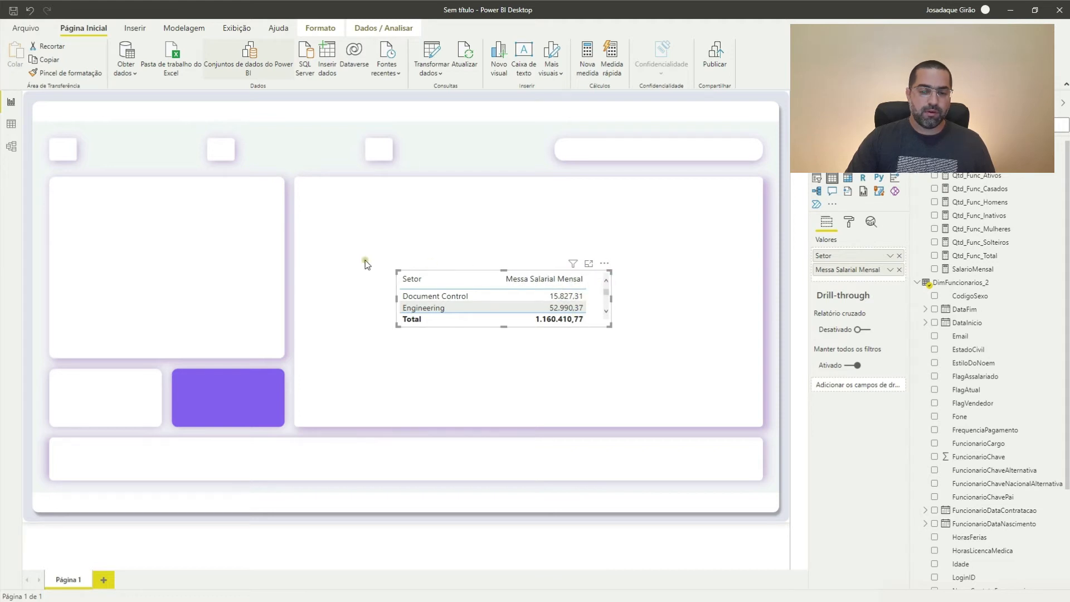
pyautogui.moveTo(613, 266); pyautogui.dragTo(256, 220)
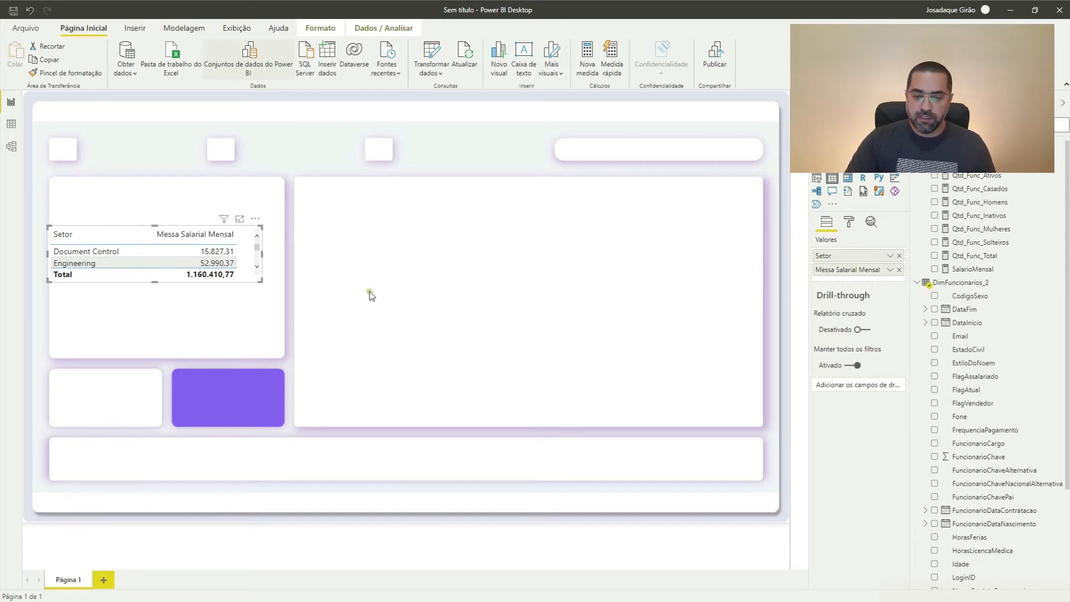
# Look at the AppSource gallery of additional Power BI visuals and close it.
pyautogui.click(389, 289)
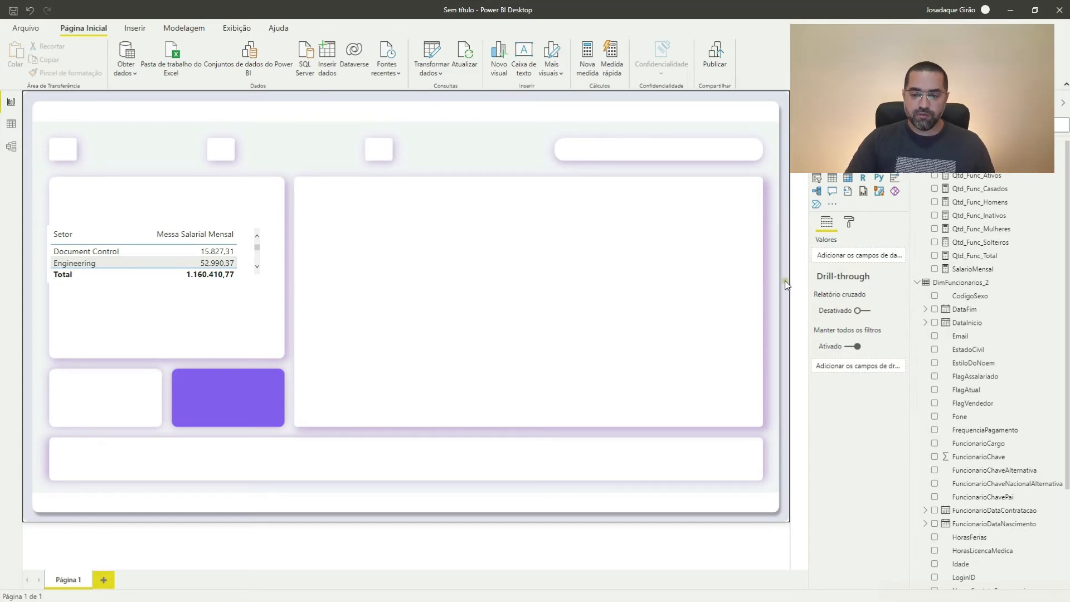
pyautogui.click(832, 206)
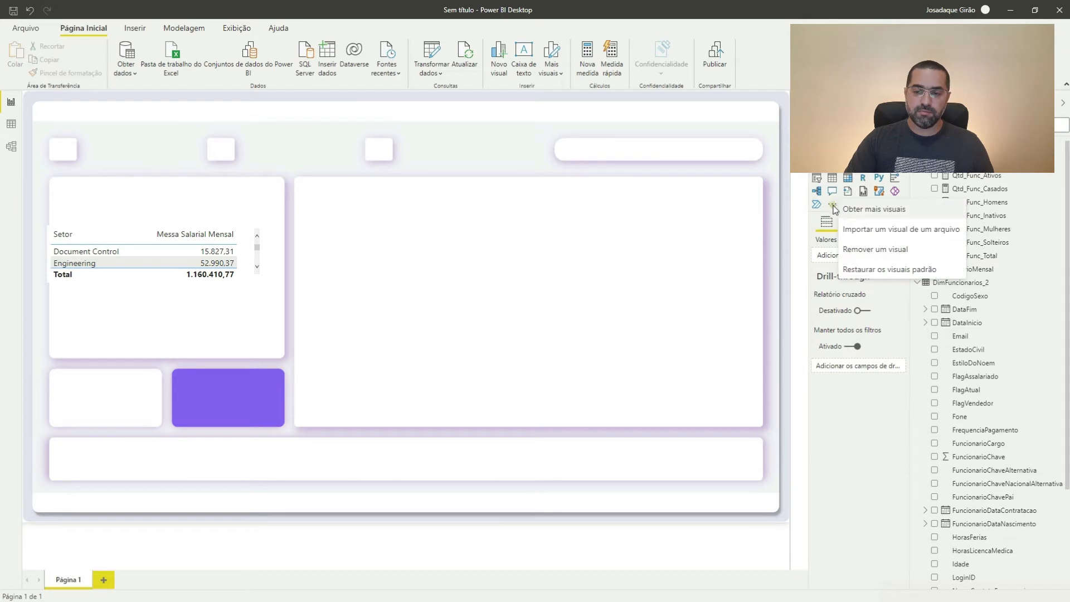
pyautogui.click(872, 215)
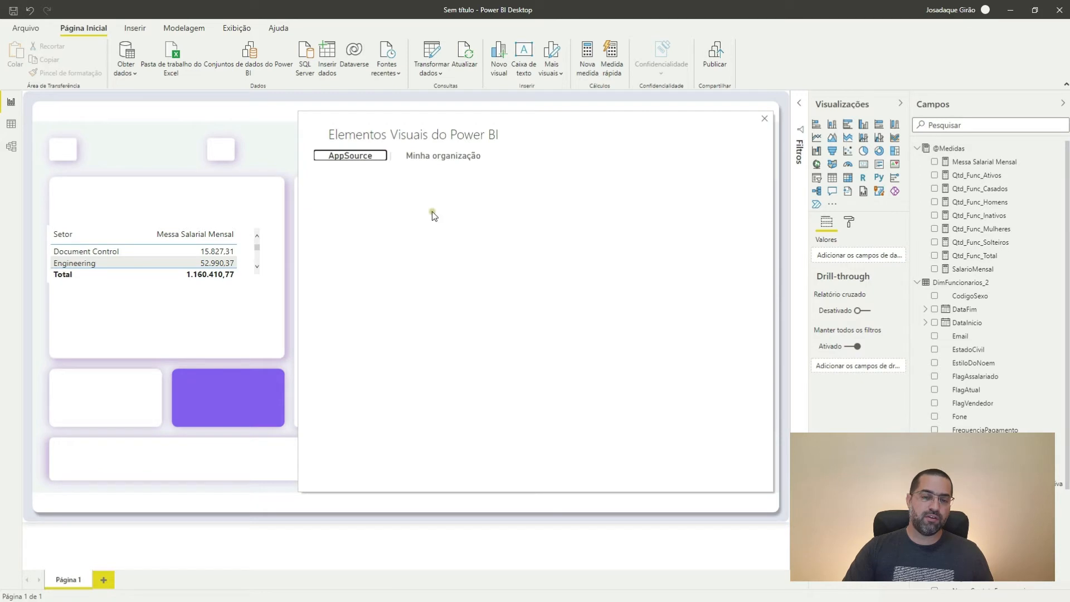
pyautogui.click(363, 210)
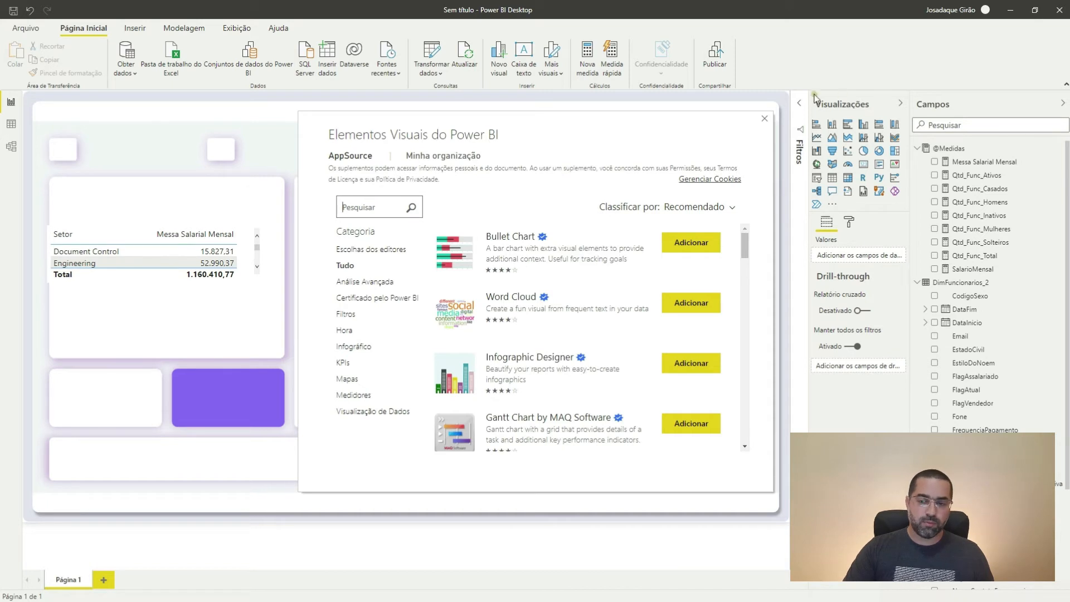
pyautogui.click(764, 119)
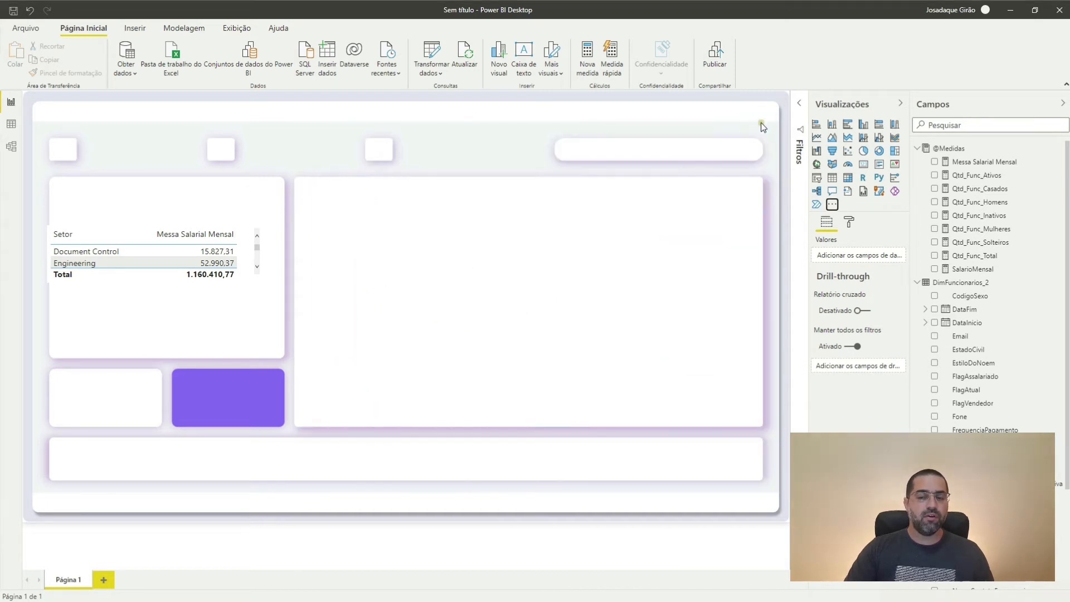
pyautogui.click(832, 205)
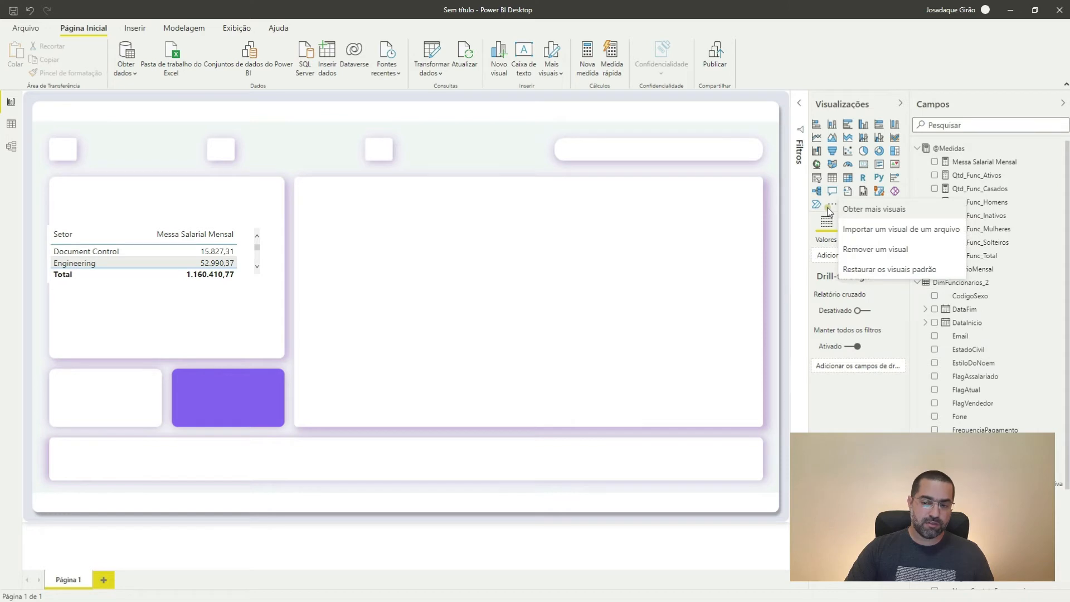
pyautogui.click(734, 227)
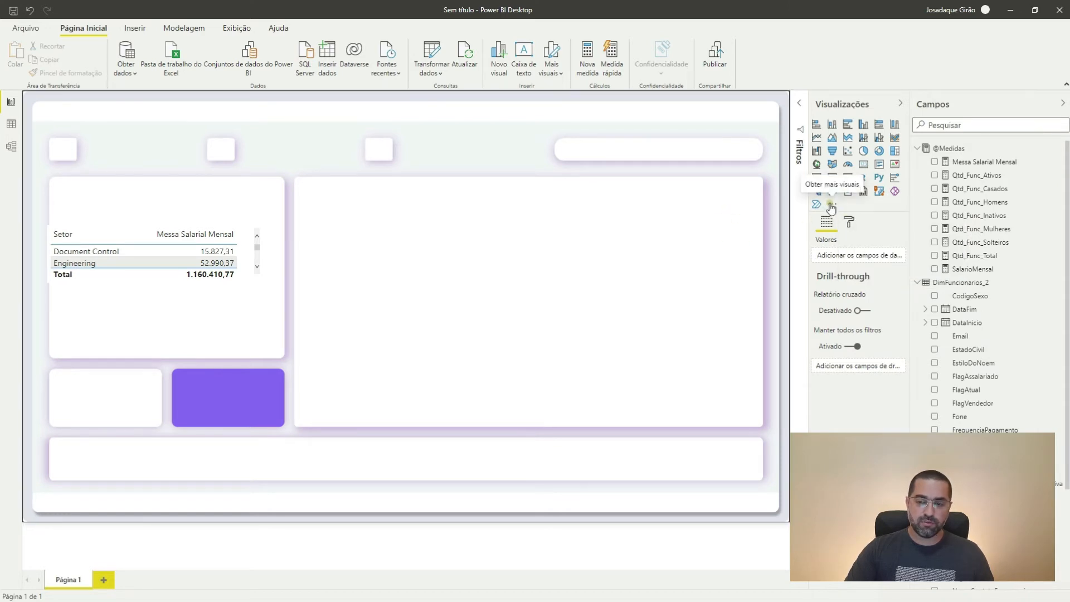
# Import the BowtieChartByMAQSoftware custom visual from a file in the Assets > Visuais folder.
pyautogui.click(830, 205)
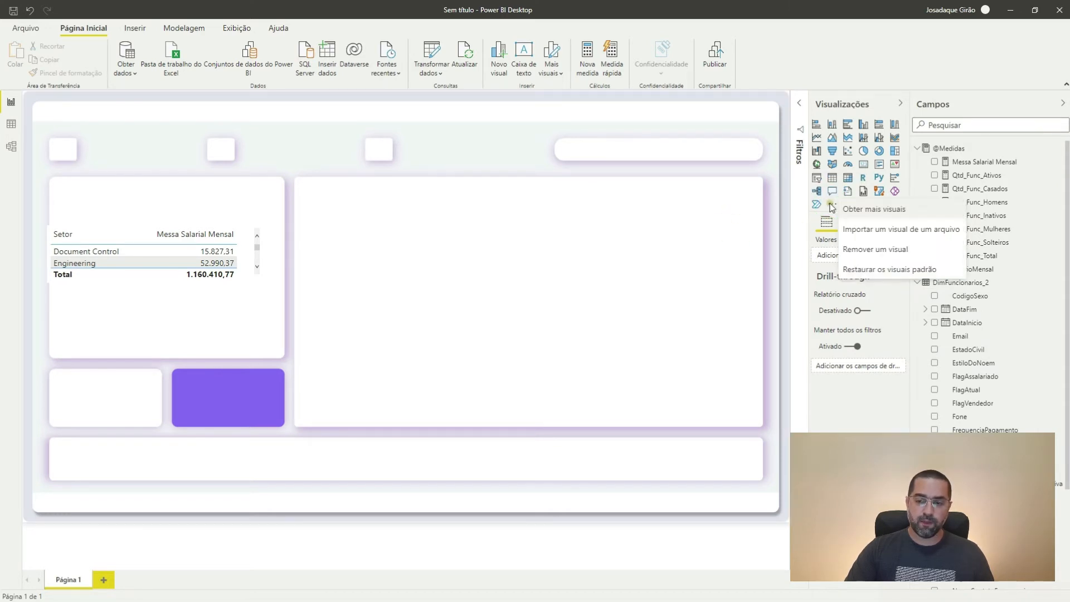
pyautogui.click(895, 233)
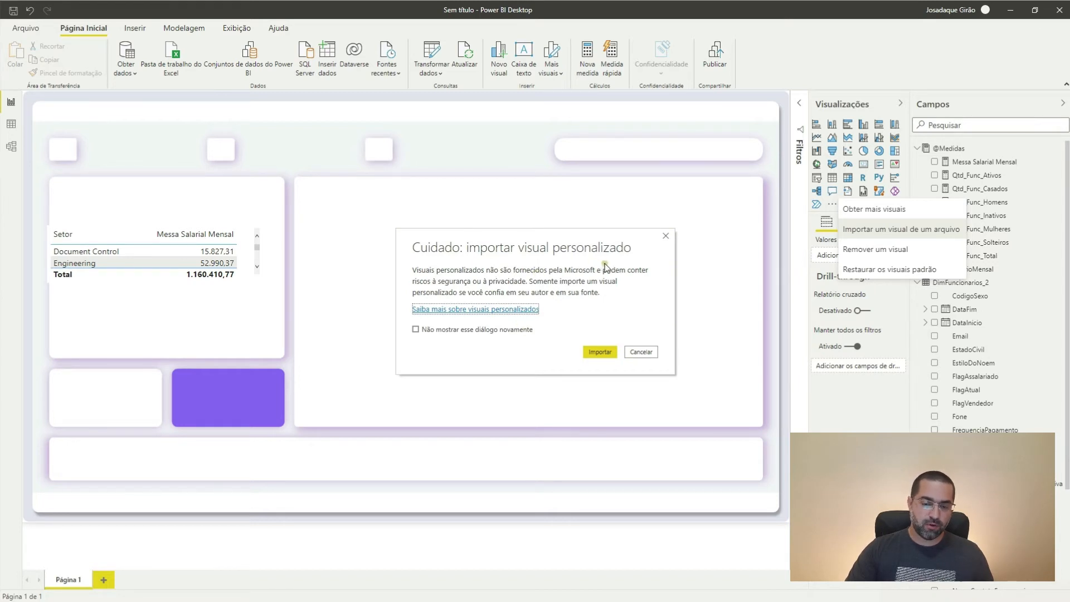
pyautogui.click(600, 352)
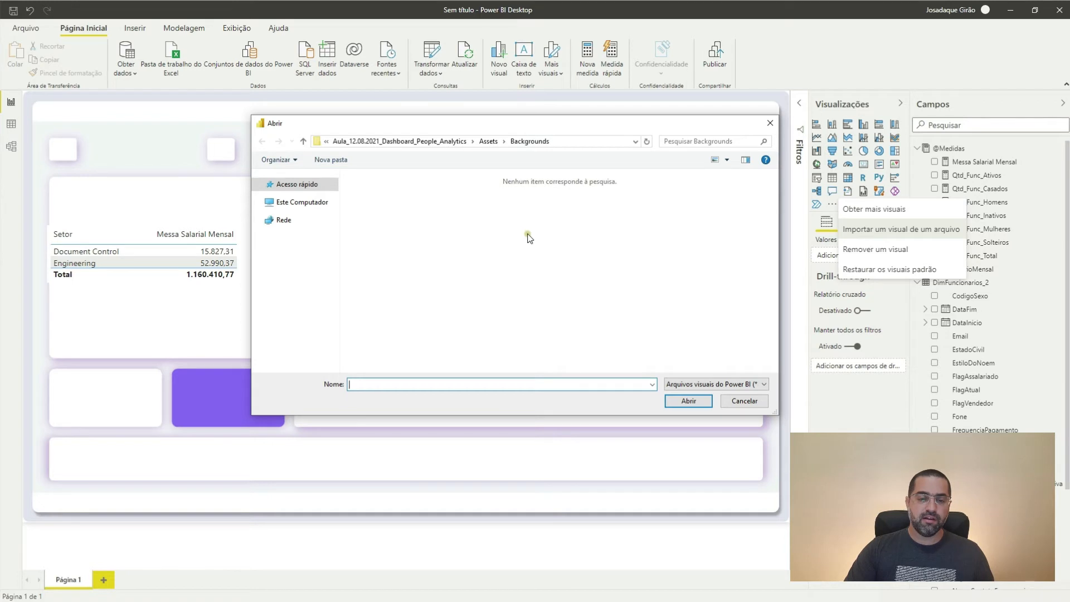
pyautogui.click(487, 143)
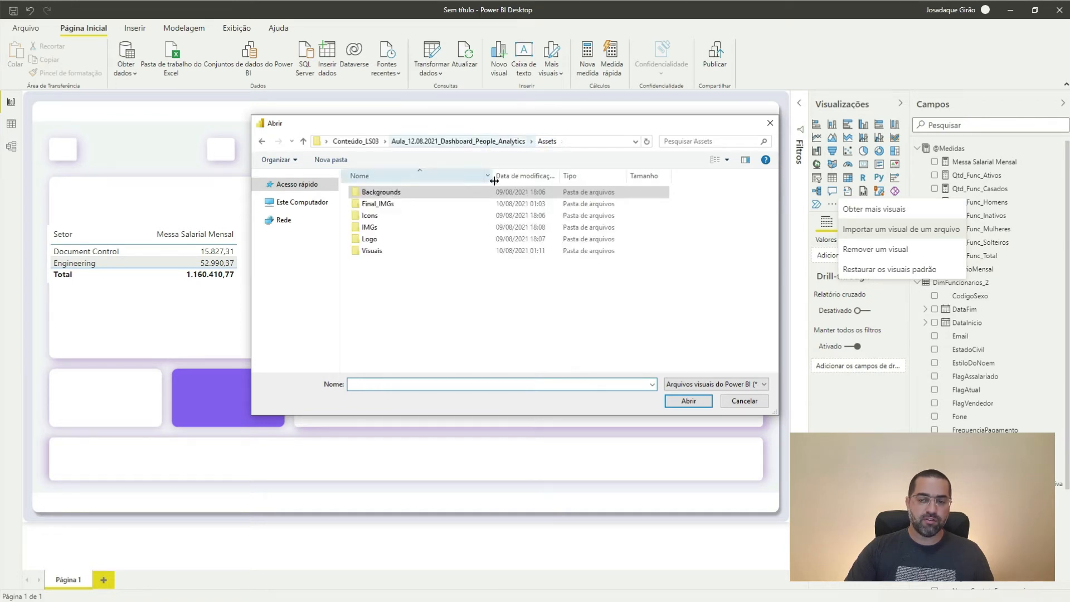
pyautogui.doubleClick(372, 251)
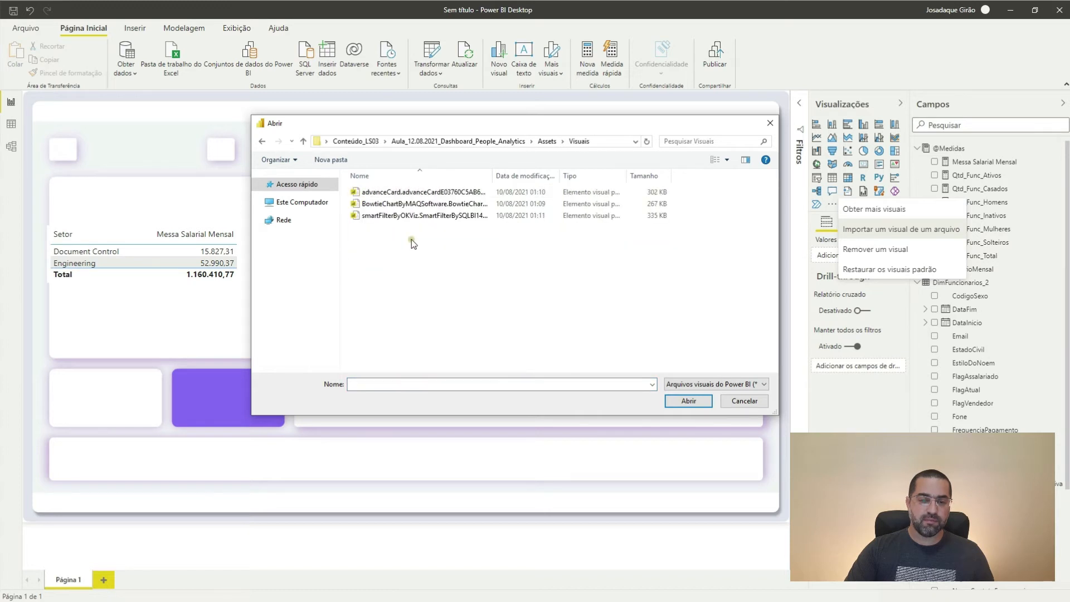
pyautogui.moveTo(492, 174); pyautogui.dragTo(556, 174)
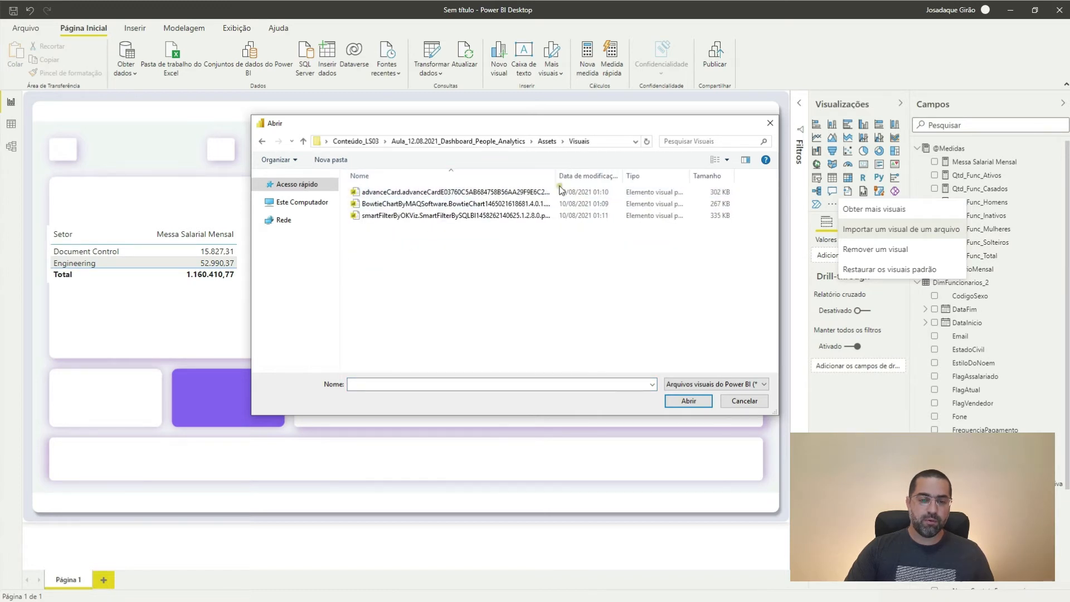
pyautogui.doubleClick(402, 204)
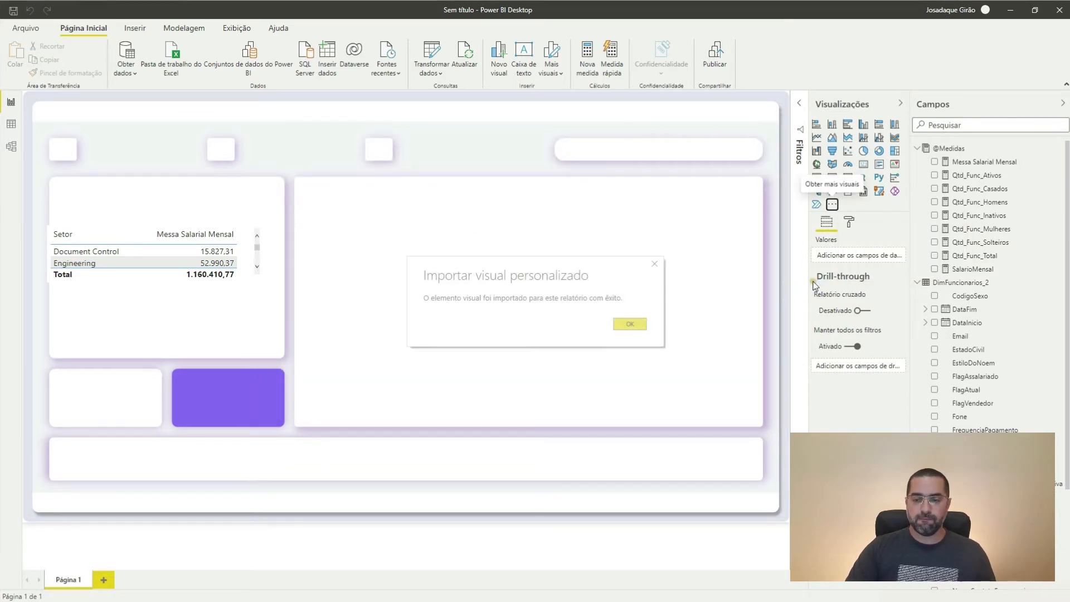
pyautogui.click(626, 323)
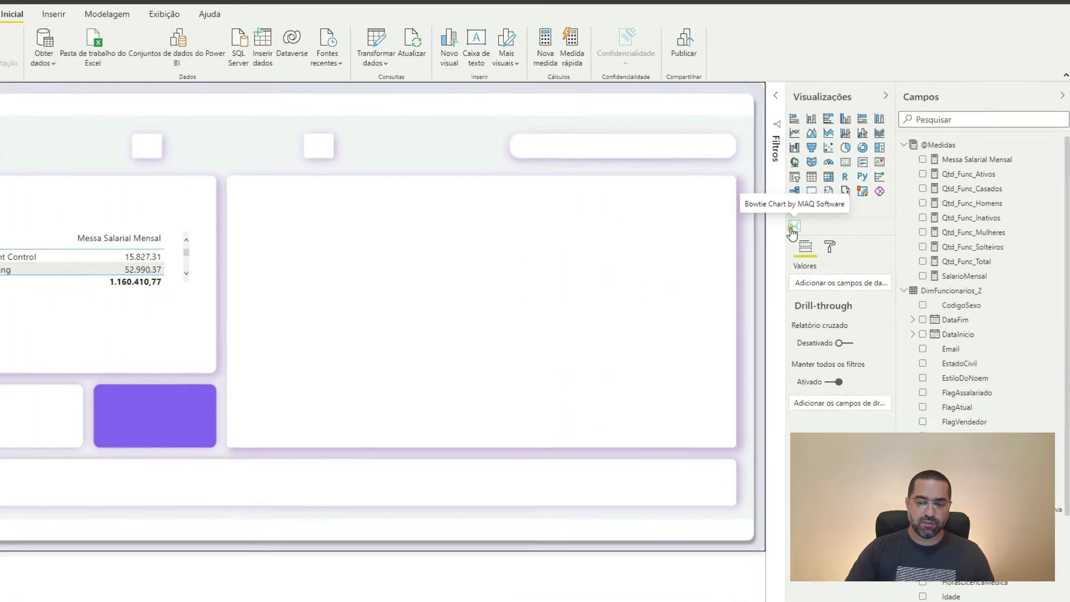
# Add a Bowtie Chart by MAQ Software to the page and size it to fill the large white panel beside the Setor table.
pyautogui.click(794, 226)
pyautogui.moveTo(76, 162); pyautogui.dragTo(389, 235)
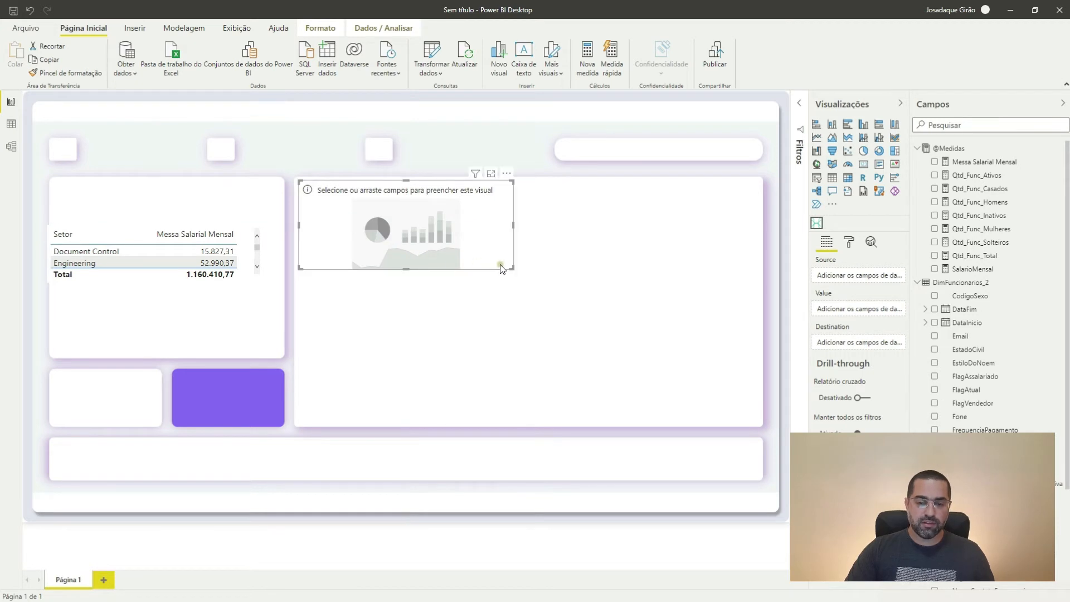
pyautogui.moveTo(512, 267); pyautogui.dragTo(757, 423)
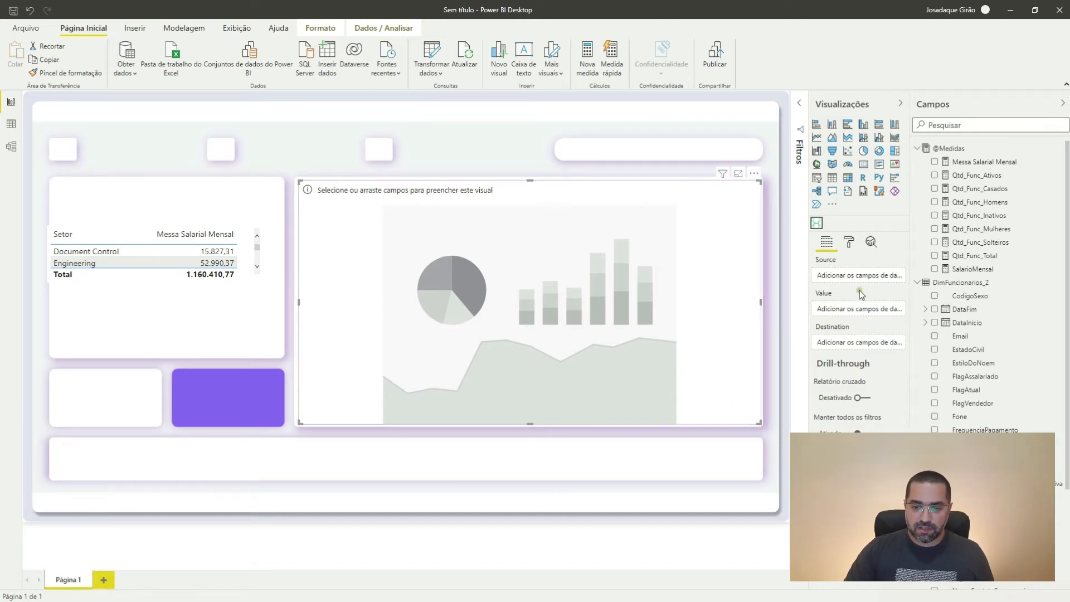
pyautogui.click(539, 132)
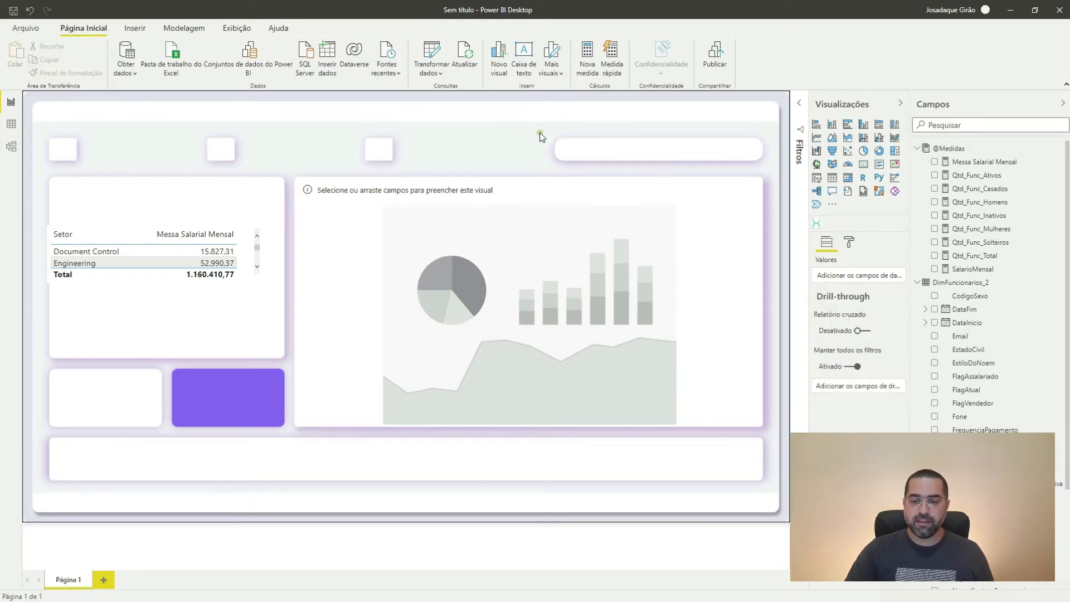
# Assign Messa Salarial Mensal as the bowtie chart's Value and Setor from DimFuncionarios_2 as its Source.
pyautogui.click(601, 210)
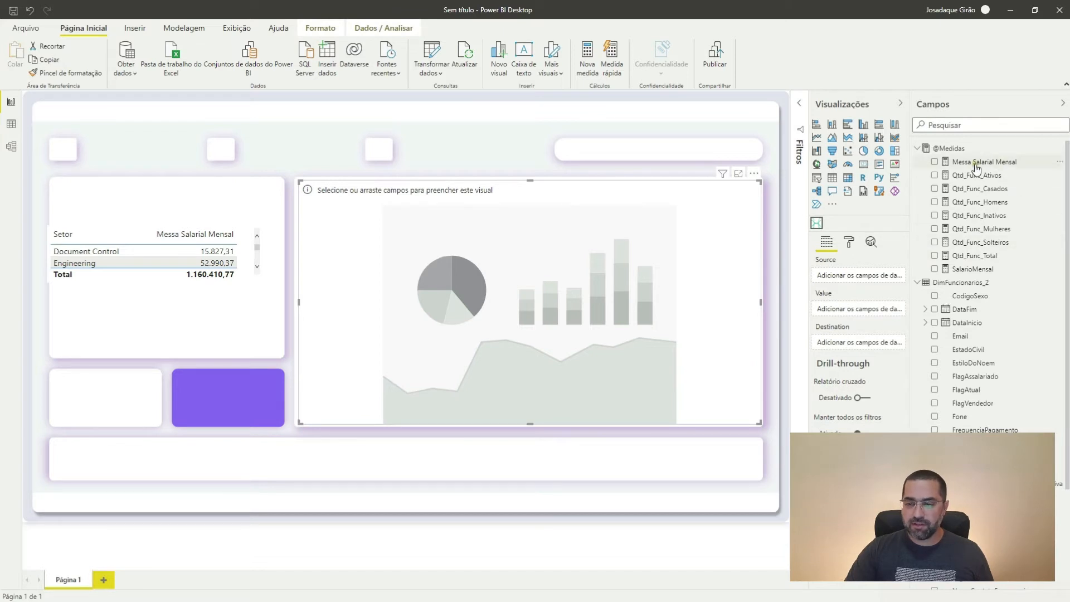
pyautogui.moveTo(978, 166); pyautogui.dragTo(538, 297)
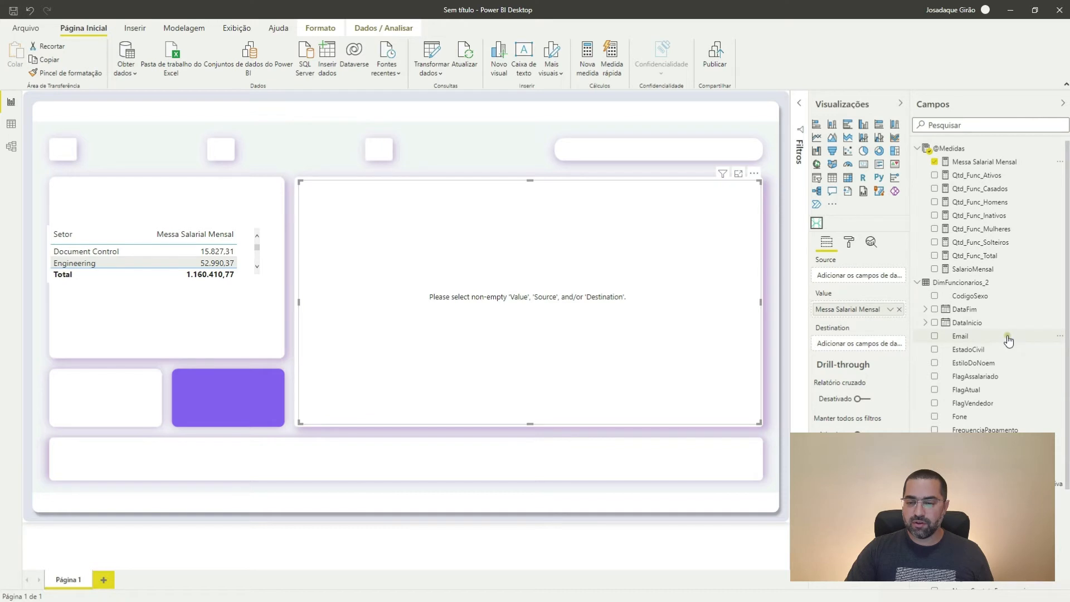
pyautogui.scroll(-2, 985, 313)
pyautogui.scroll(-2, 985, 313)
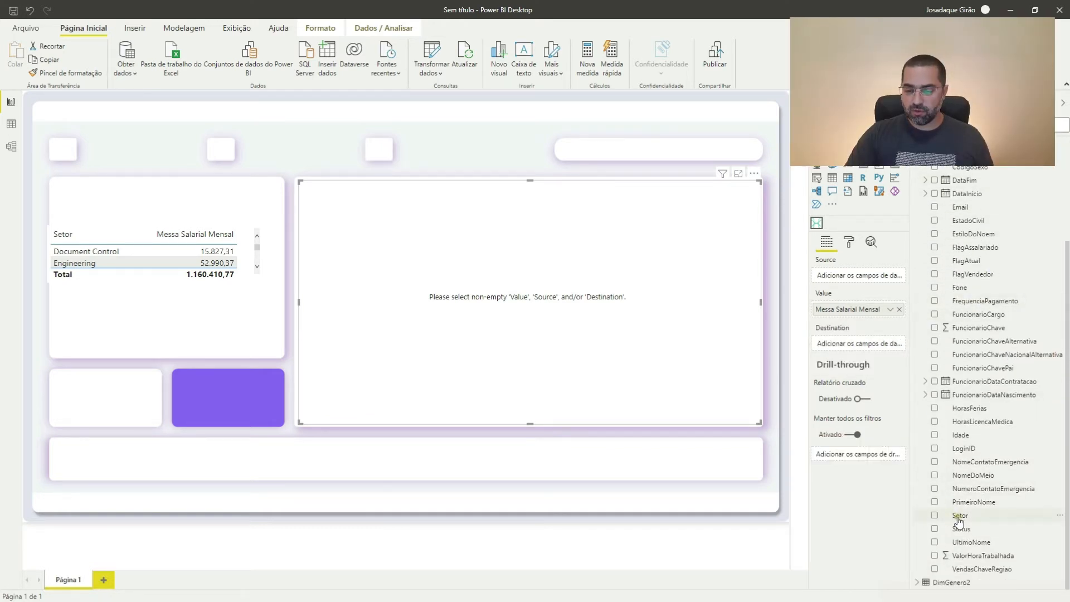
pyautogui.moveTo(959, 520); pyautogui.dragTo(847, 276)
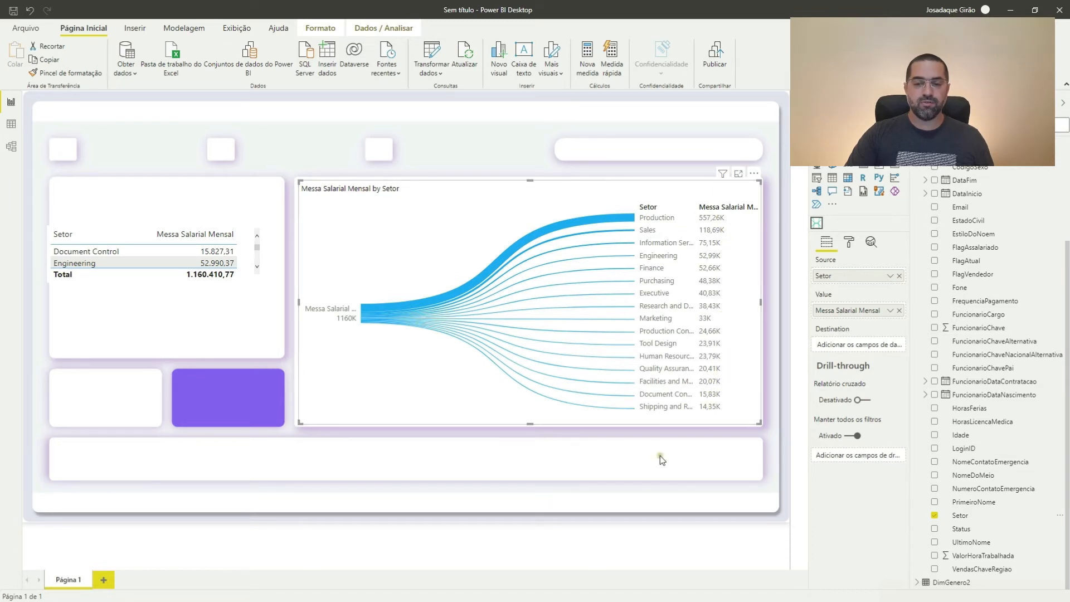
pyautogui.click(496, 127)
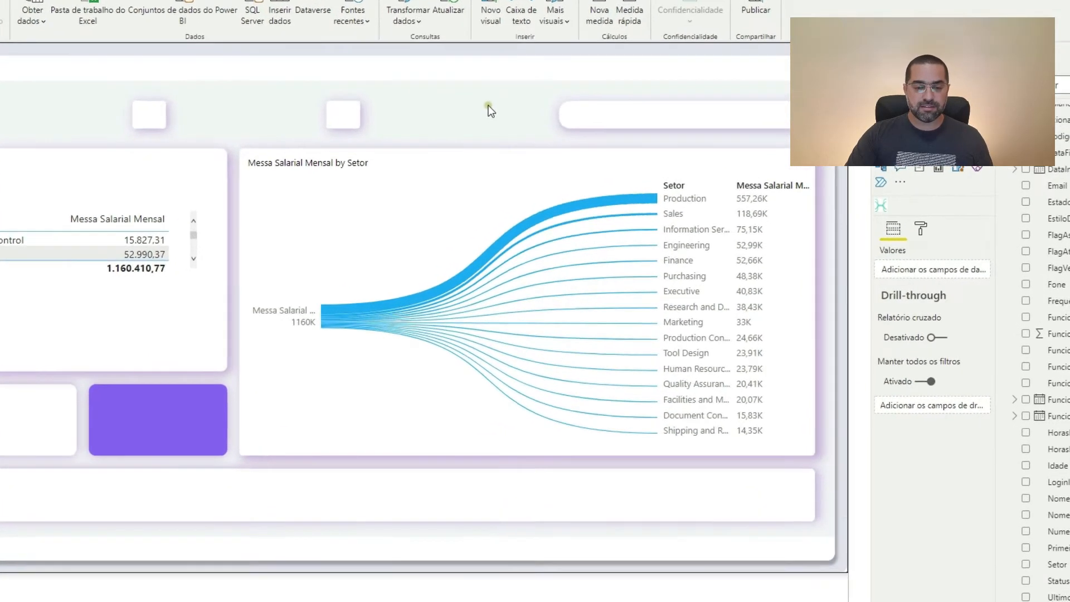
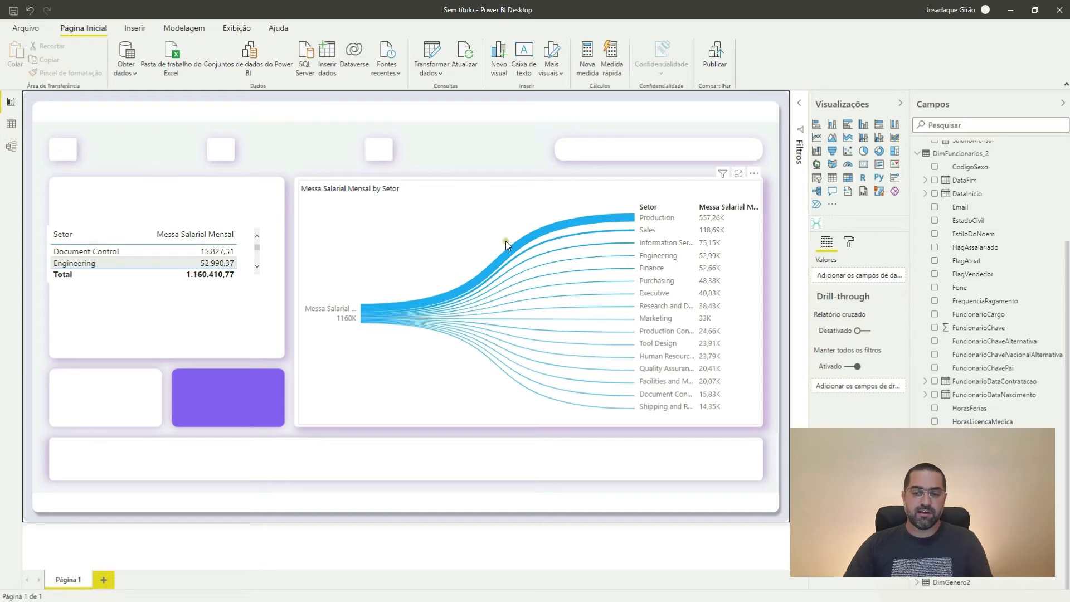
# Format the bowtie chart's data labels with the darkest theme blue and 0 decimal places.
pyautogui.click(476, 193)
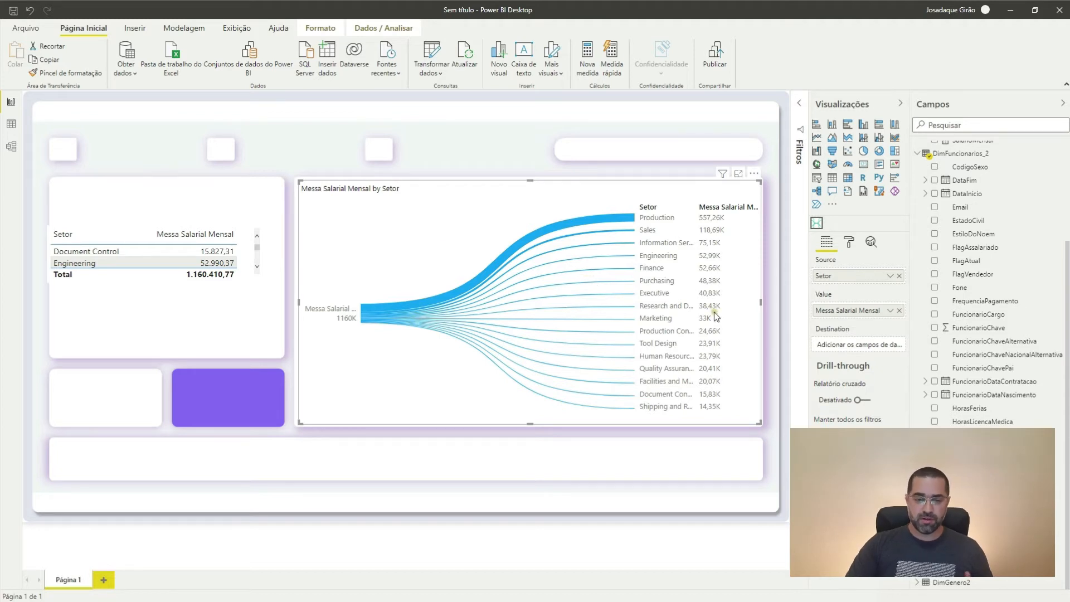
pyautogui.click(850, 243)
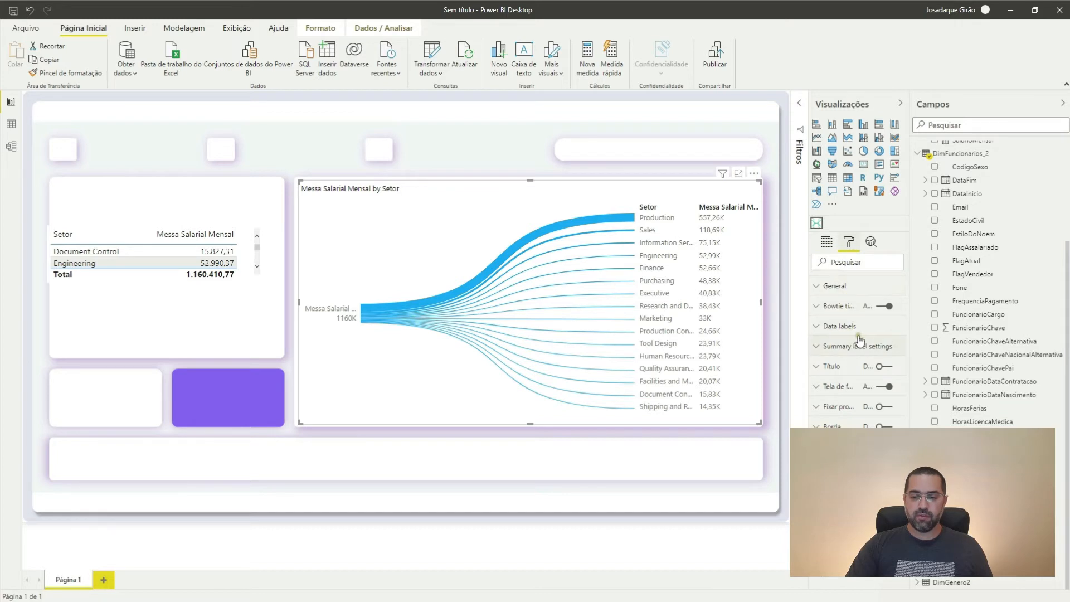
pyautogui.click(834, 328)
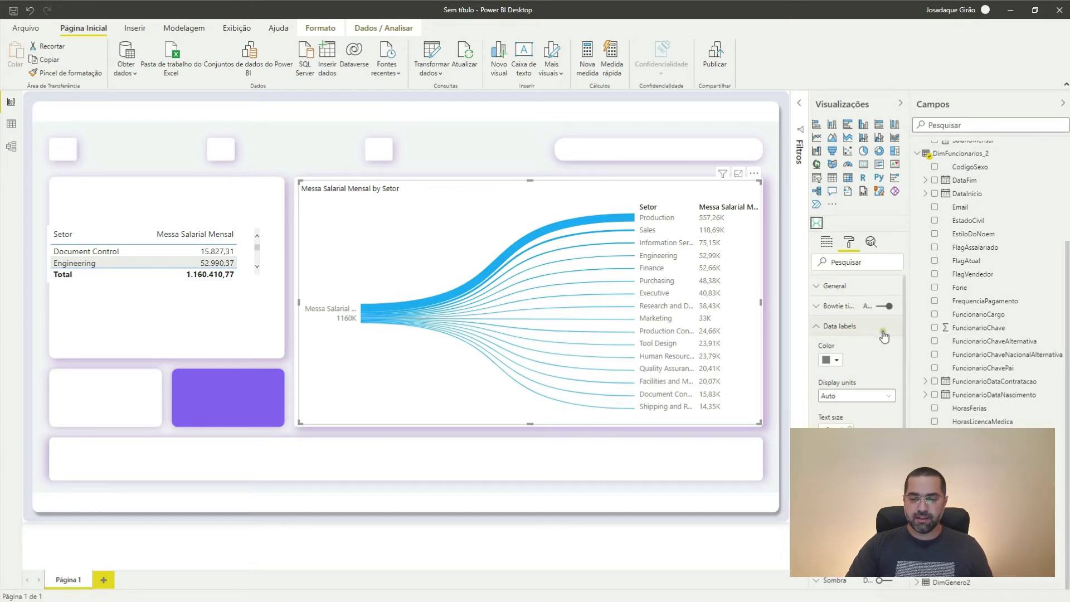
pyautogui.click(827, 361)
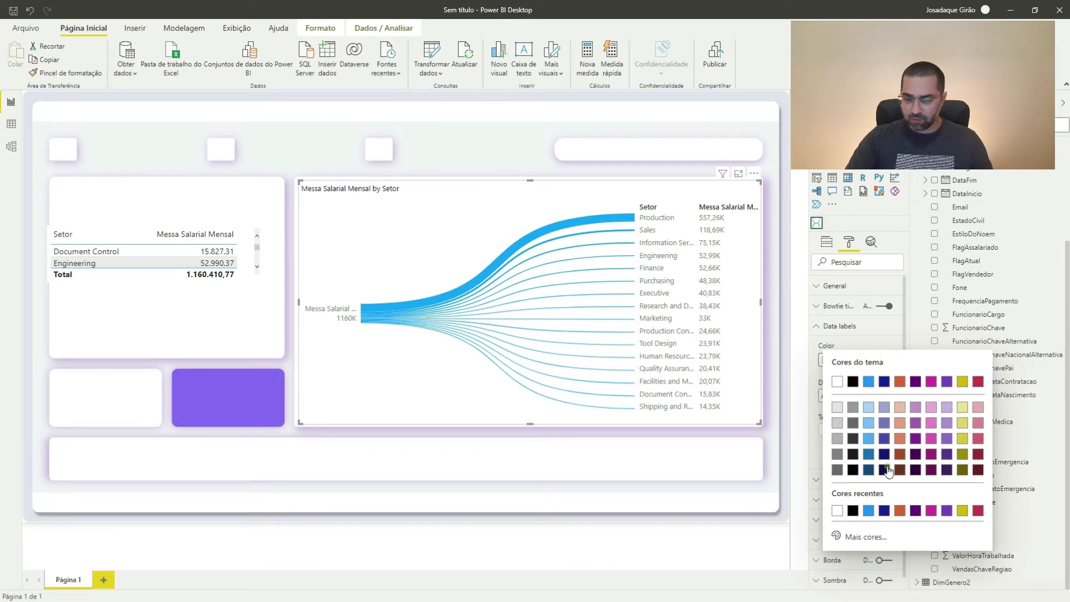
pyautogui.click(868, 470)
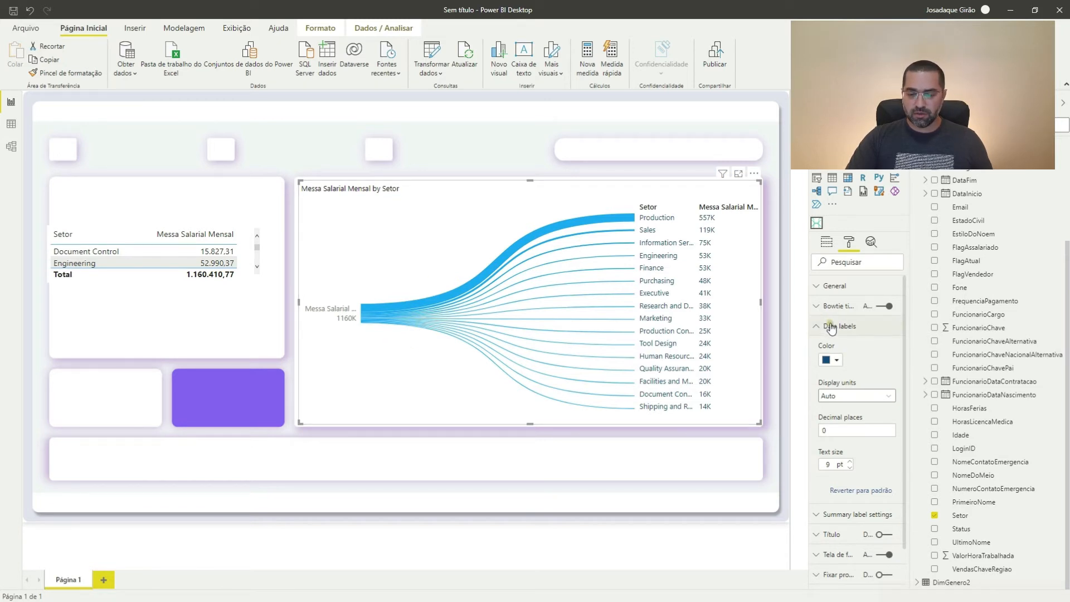
pyautogui.scroll(-1, 831, 329)
pyautogui.scroll(1, 839, 312)
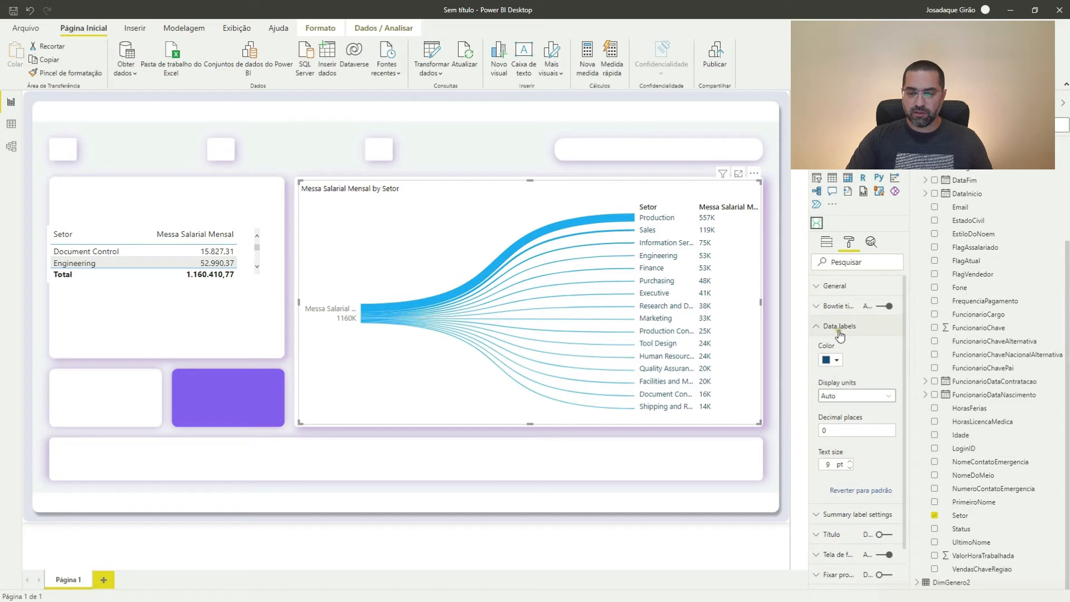
# Set the bowtie chart's arc fill color to the recently used dark blue.
pyautogui.click(836, 286)
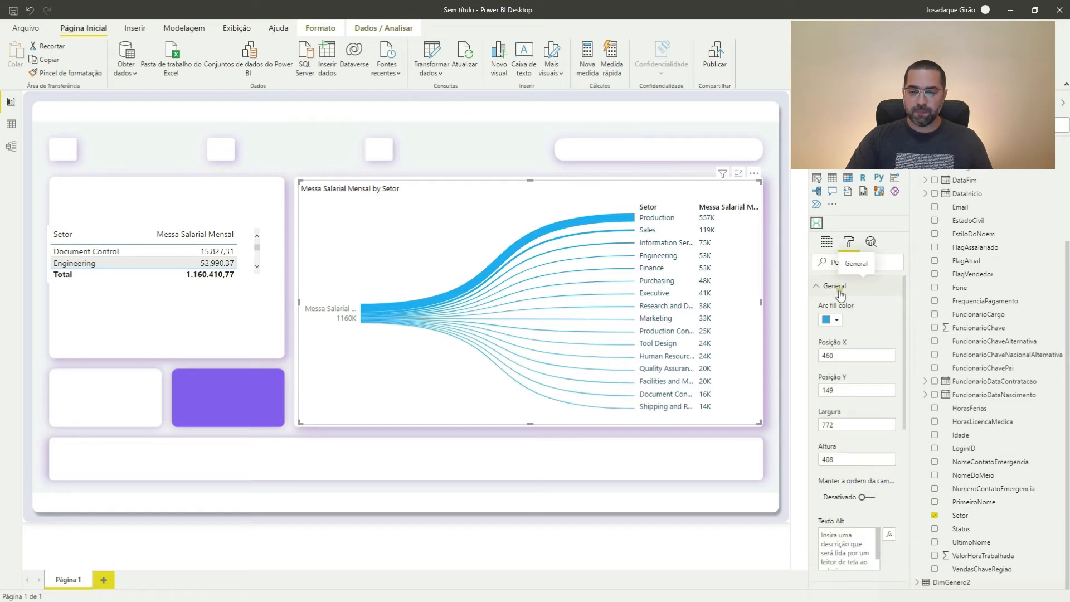
pyautogui.click(836, 317)
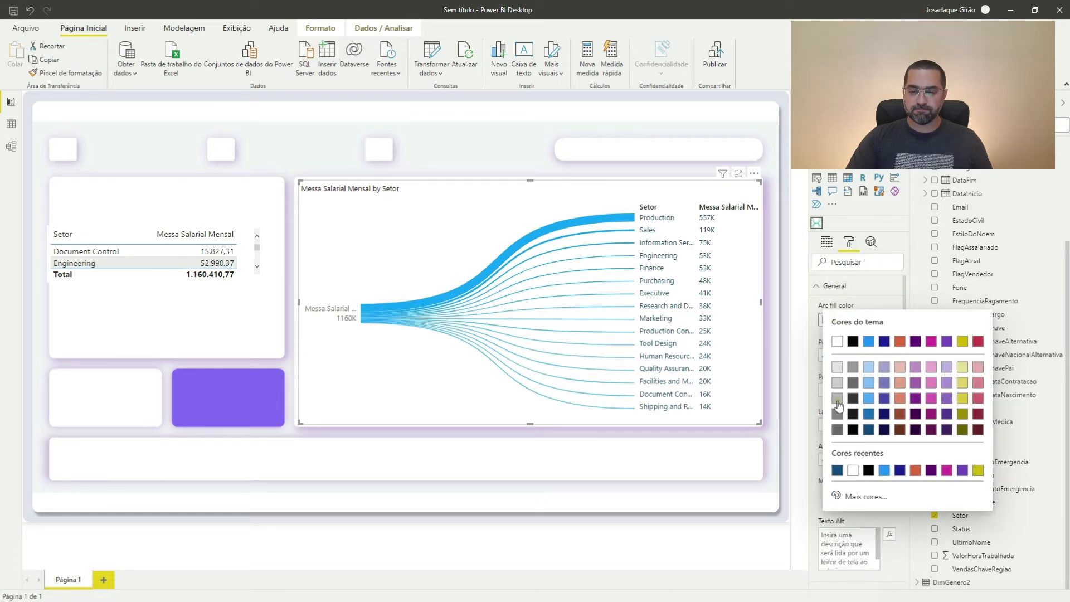
pyautogui.click(837, 471)
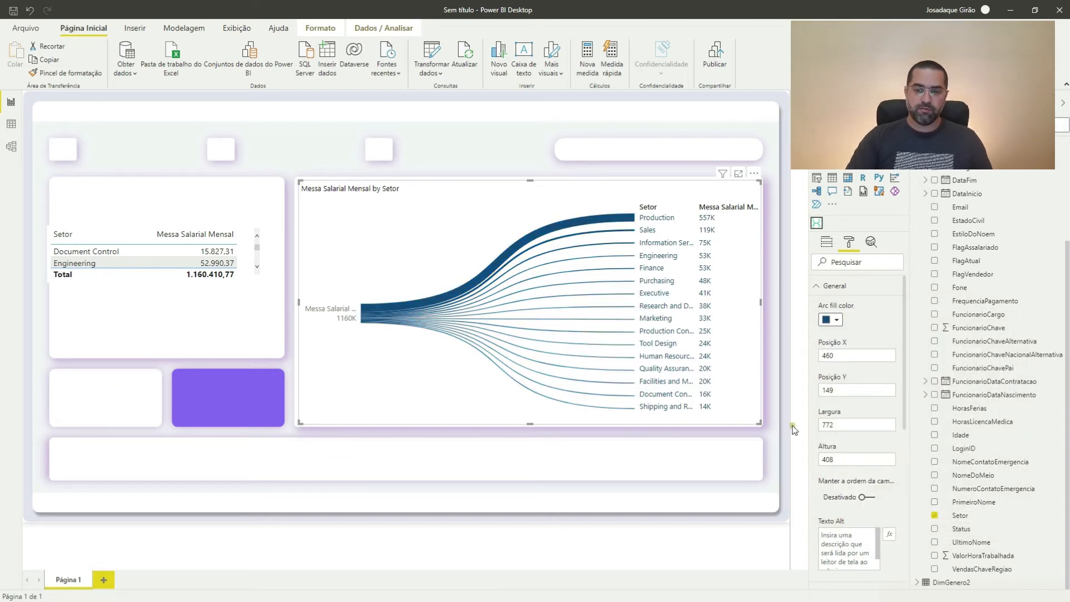
# Rename the bowtie chart's Value field to "Folha Mensal" for this visual.
pyautogui.click(519, 188)
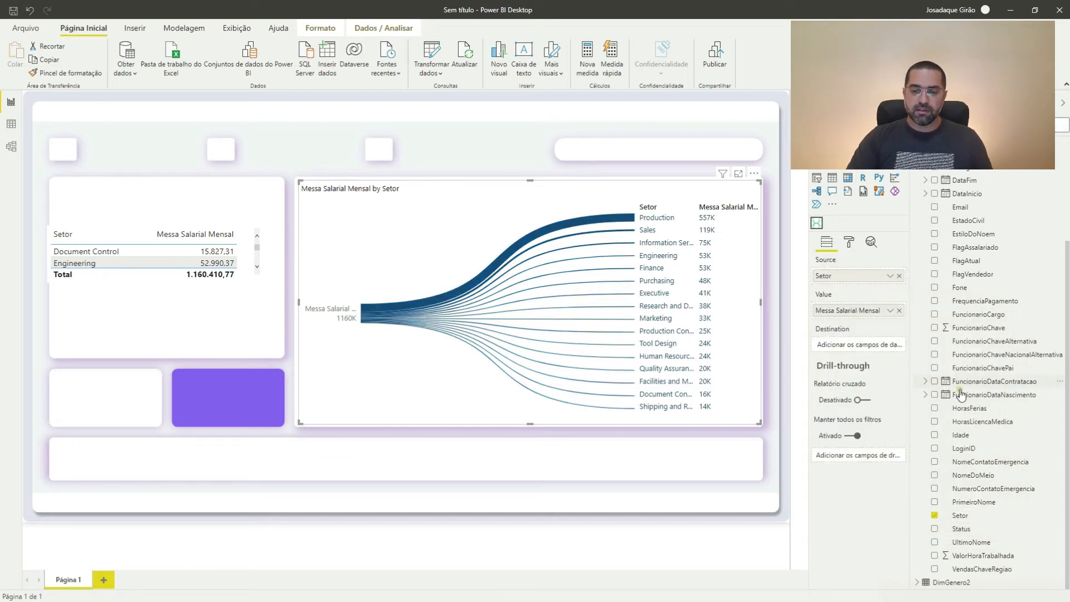
pyautogui.doubleClick(846, 312)
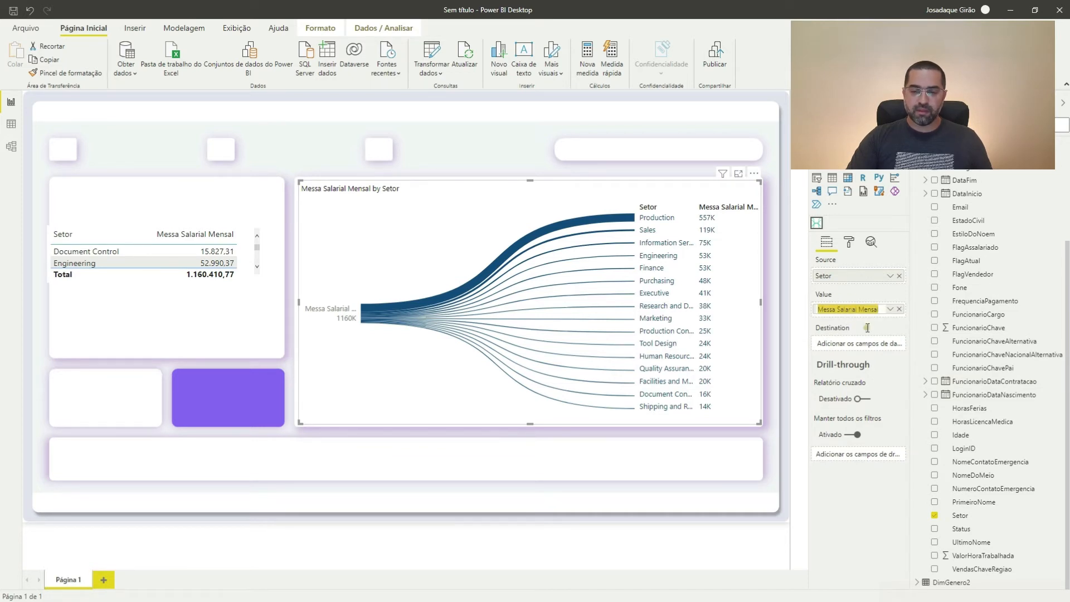
pyautogui.hotkey('ctrl', 'Left')
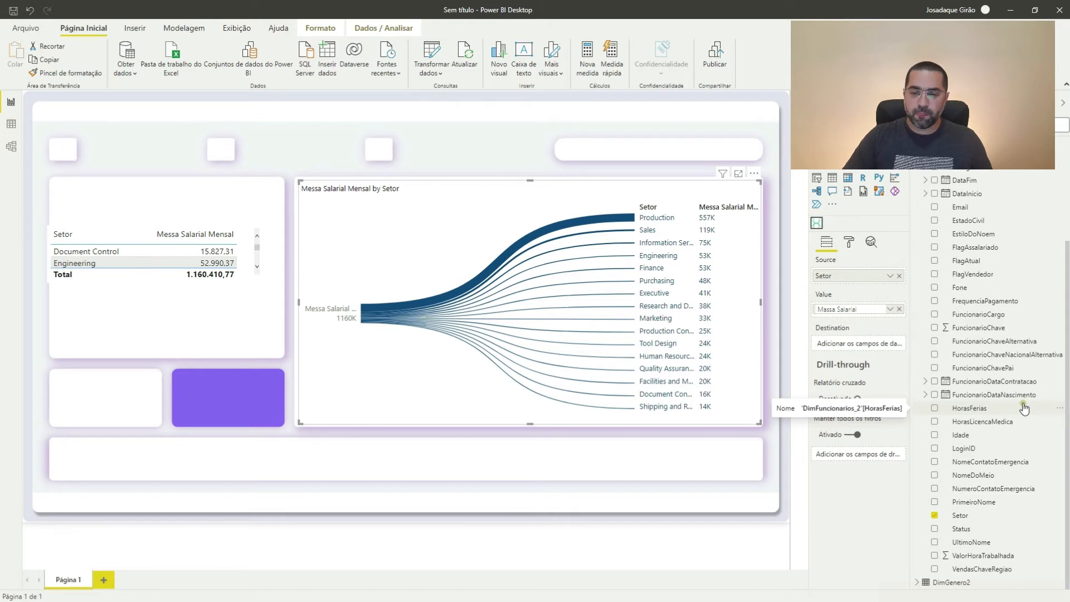
pyautogui.press('Return')
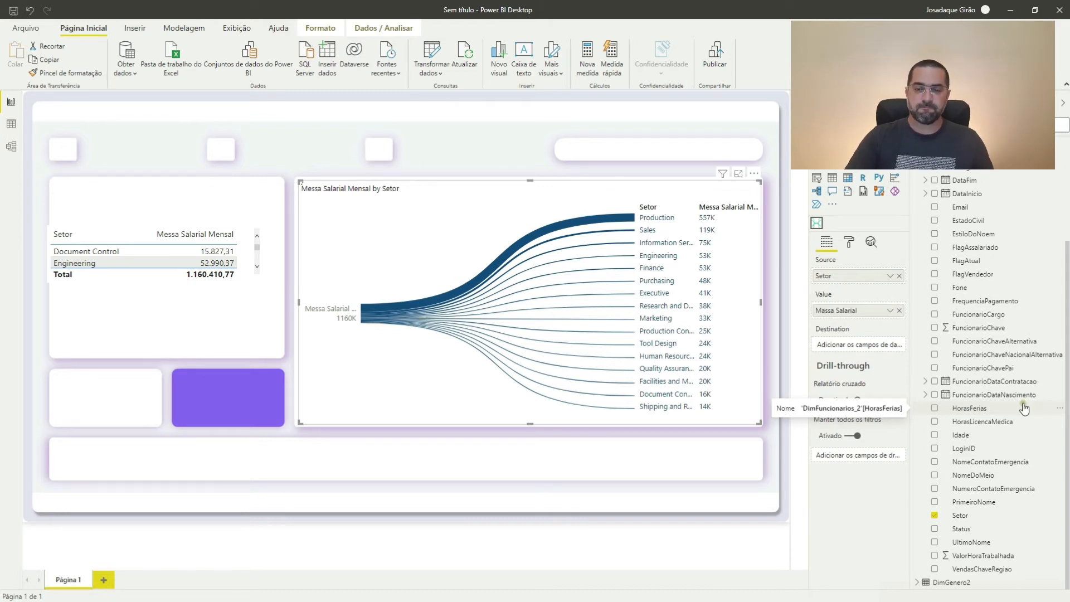
pyautogui.doubleClick(834, 311)
pyautogui.write('Folha Mensal')
pyautogui.press('Return')
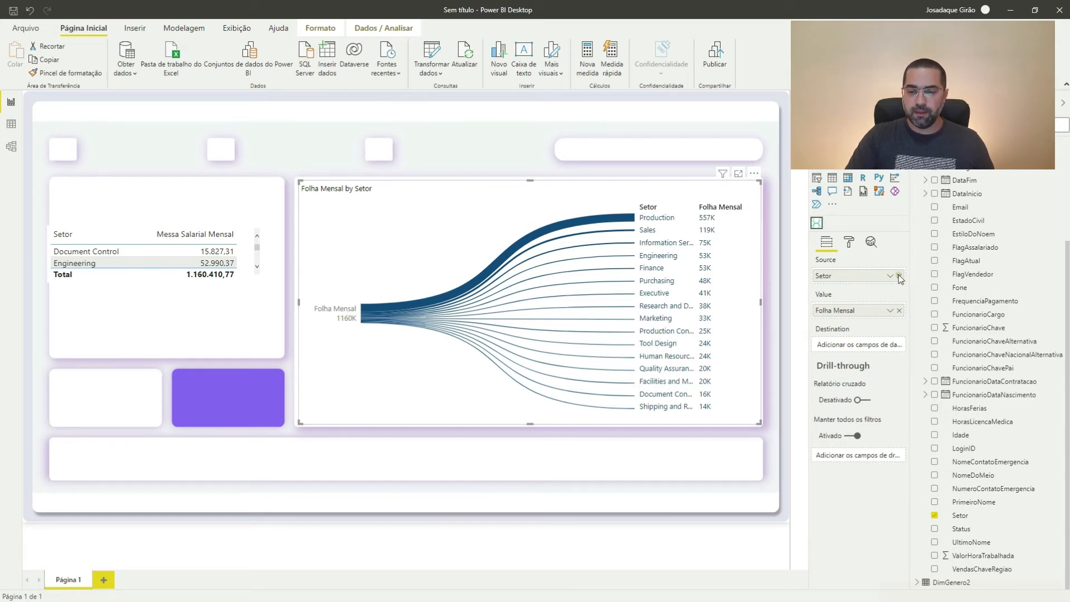
# Turn off the bowtie chart's own title and enable the standard visual title with the text "DECOMPOSIÇÃO DA MASSA SALARIAL".
pyautogui.click(848, 245)
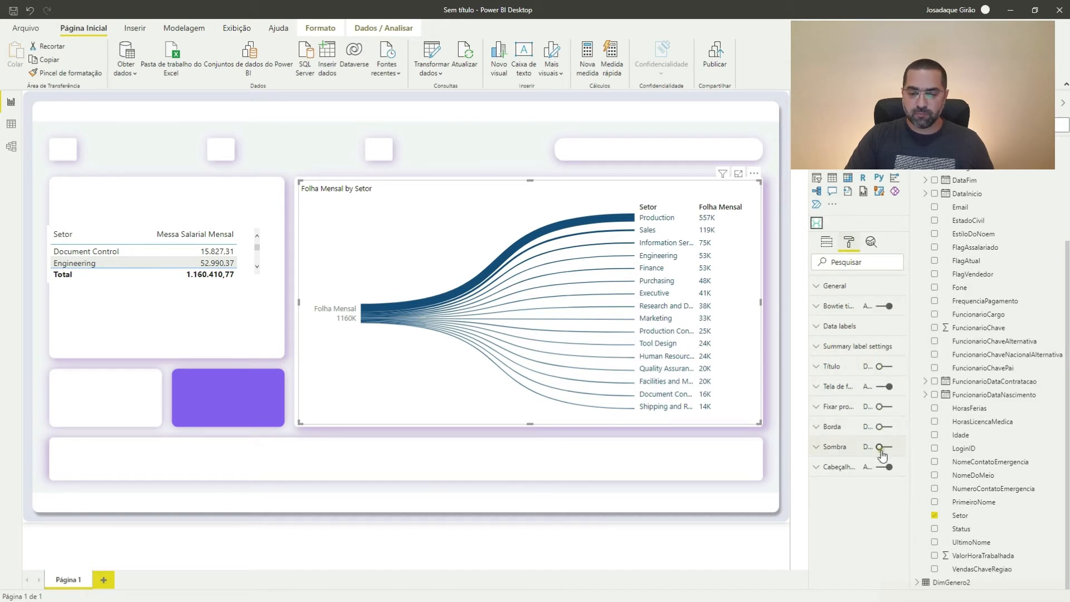
pyautogui.click(884, 306)
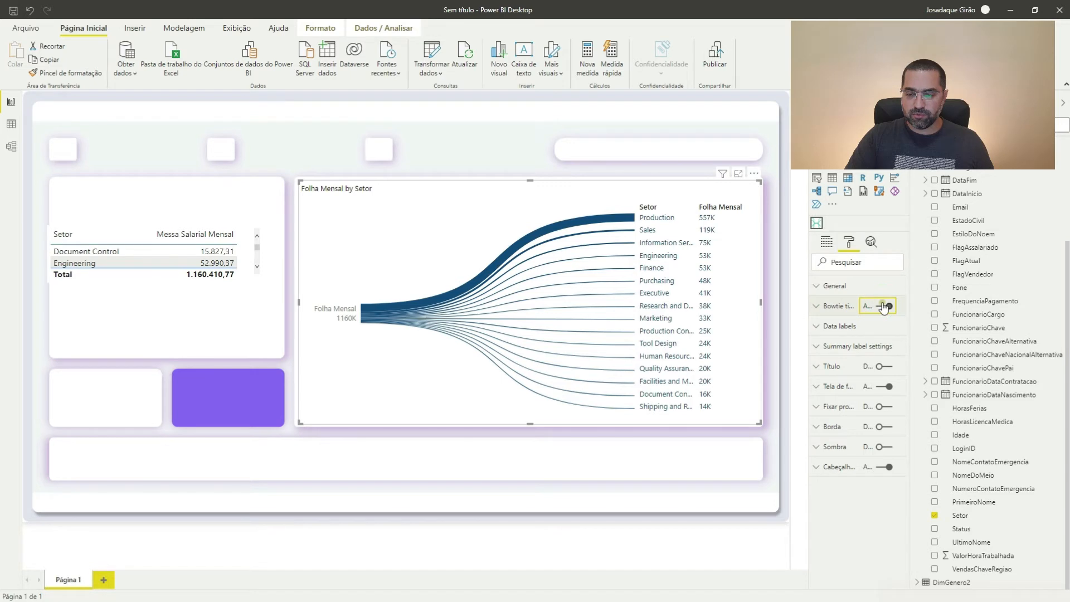
pyautogui.click(886, 371)
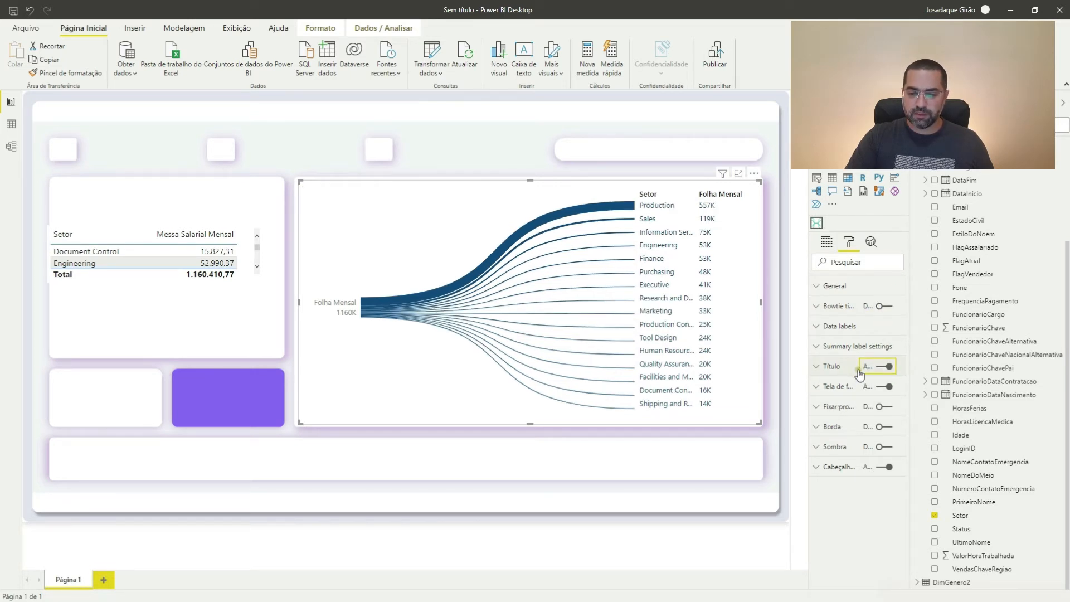
pyautogui.click(839, 367)
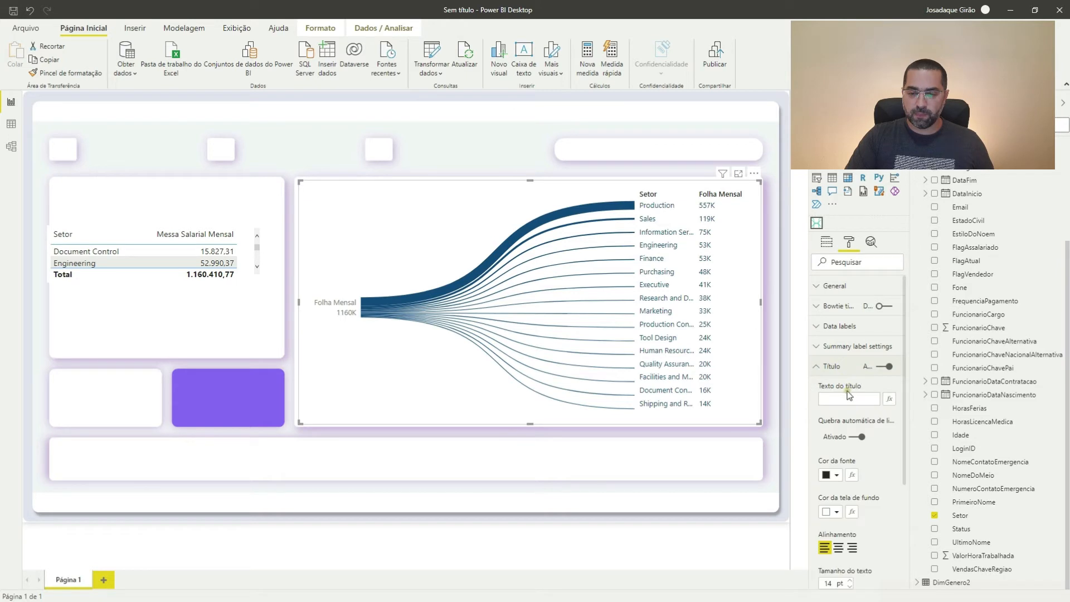
pyautogui.click(848, 397)
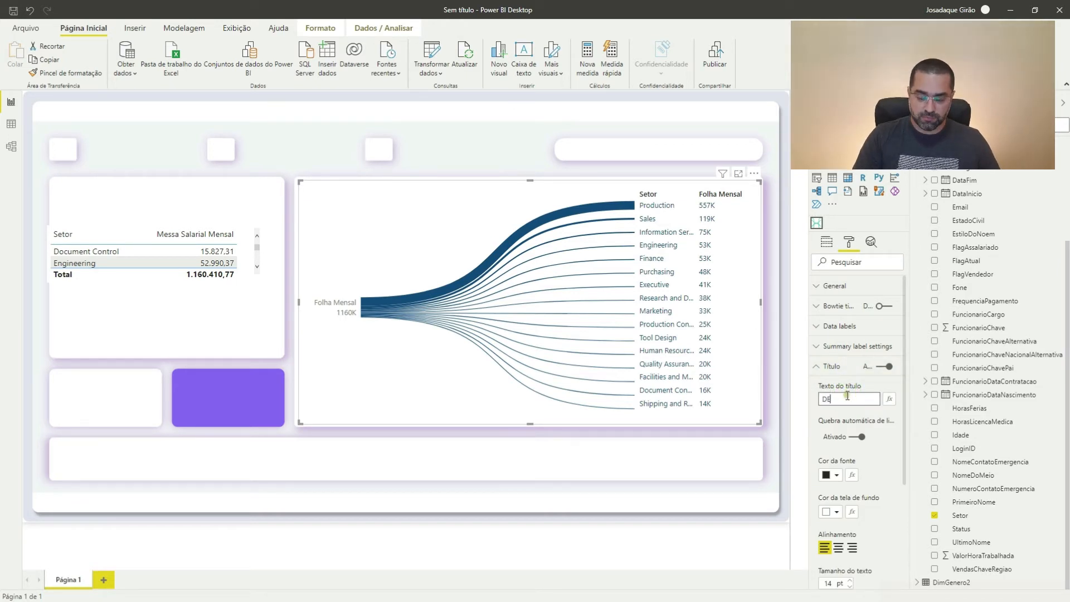
pyautogui.write('DECOMPOSIÇÃO DA MASSA')
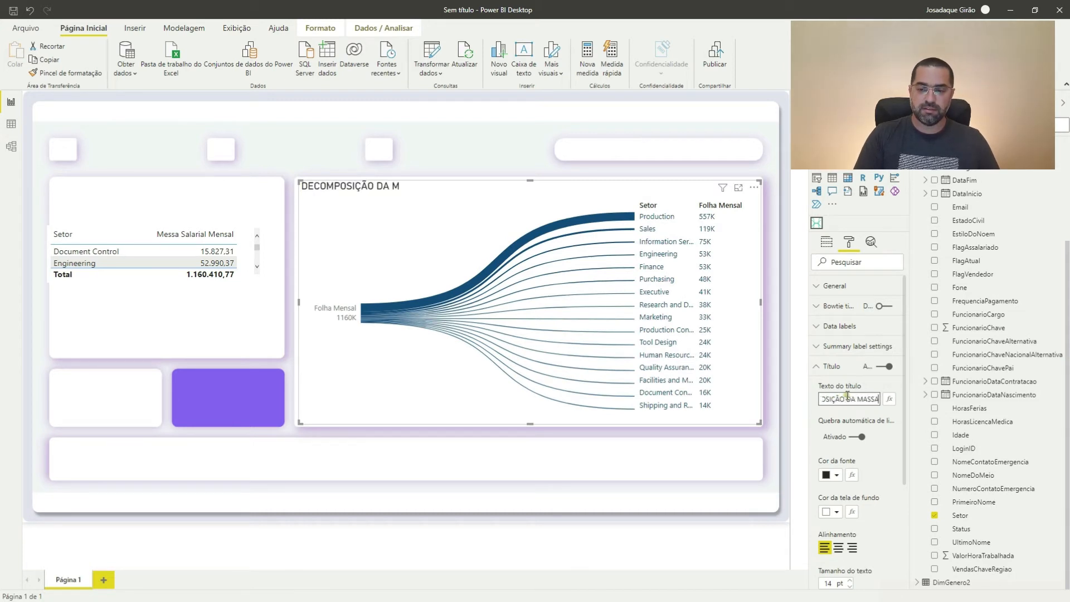
pyautogui.write(' SALARIAL')
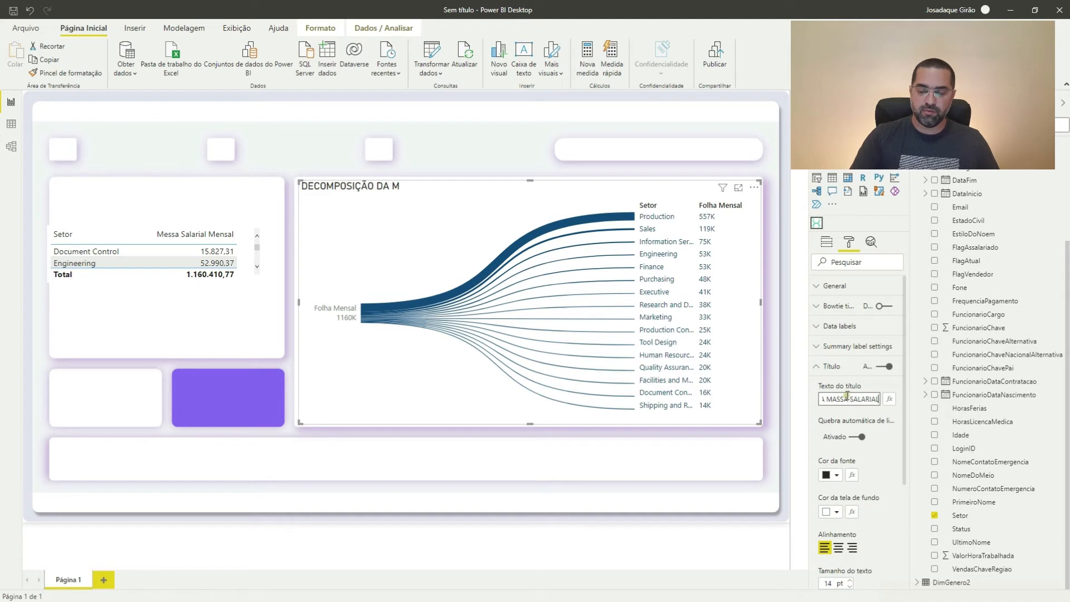
# Format the bowtie chart's title in the recently used dark blue with Segoe UI Bold and a slightly smaller text size.
pyautogui.click(838, 474)
pyautogui.click(837, 425)
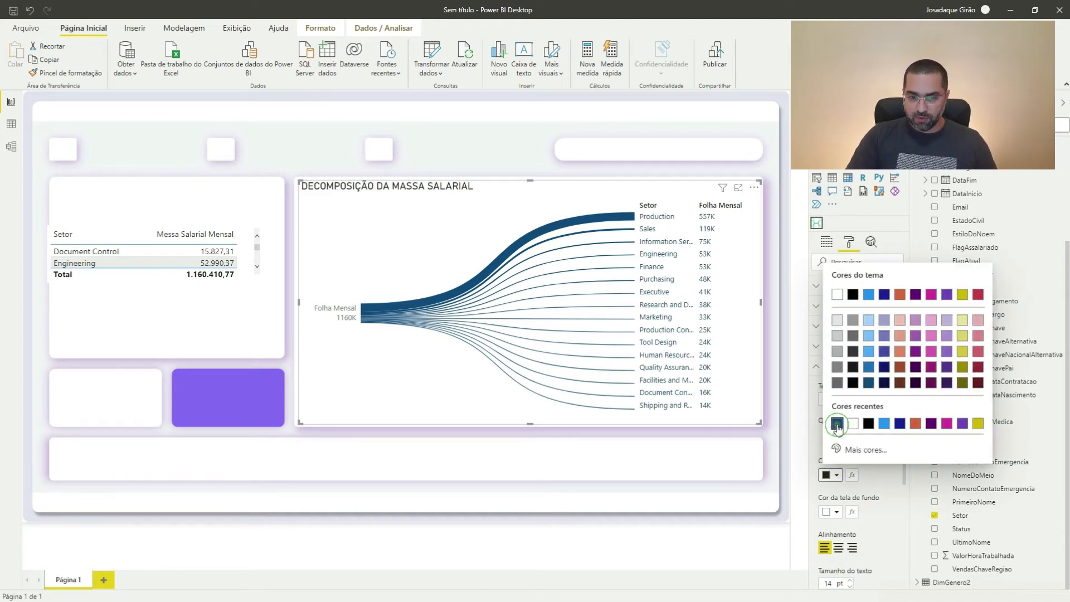
pyautogui.scroll(-3, 844, 462)
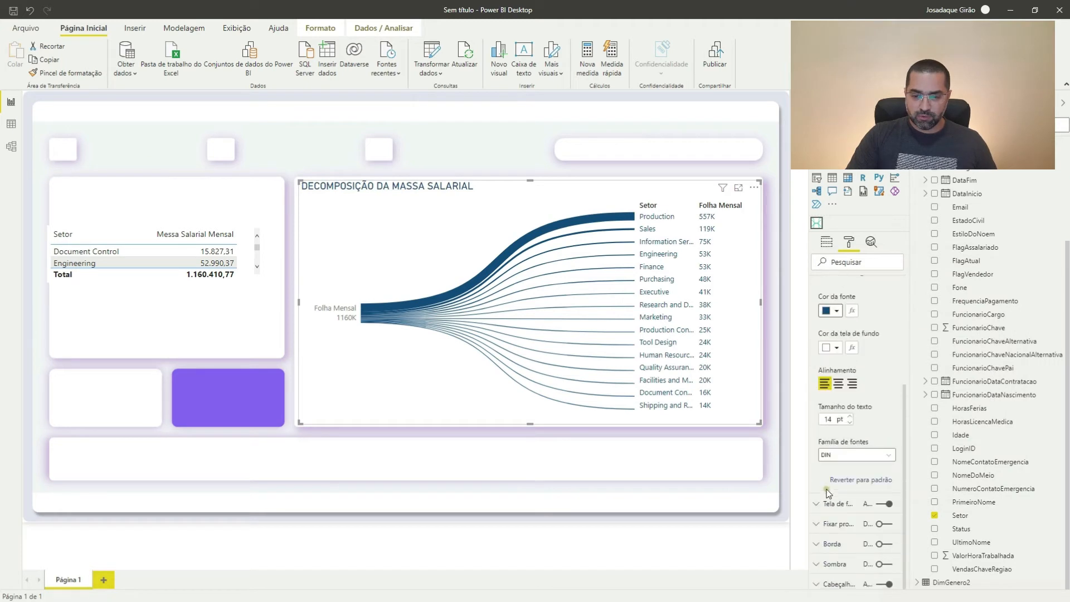
pyautogui.click(851, 459)
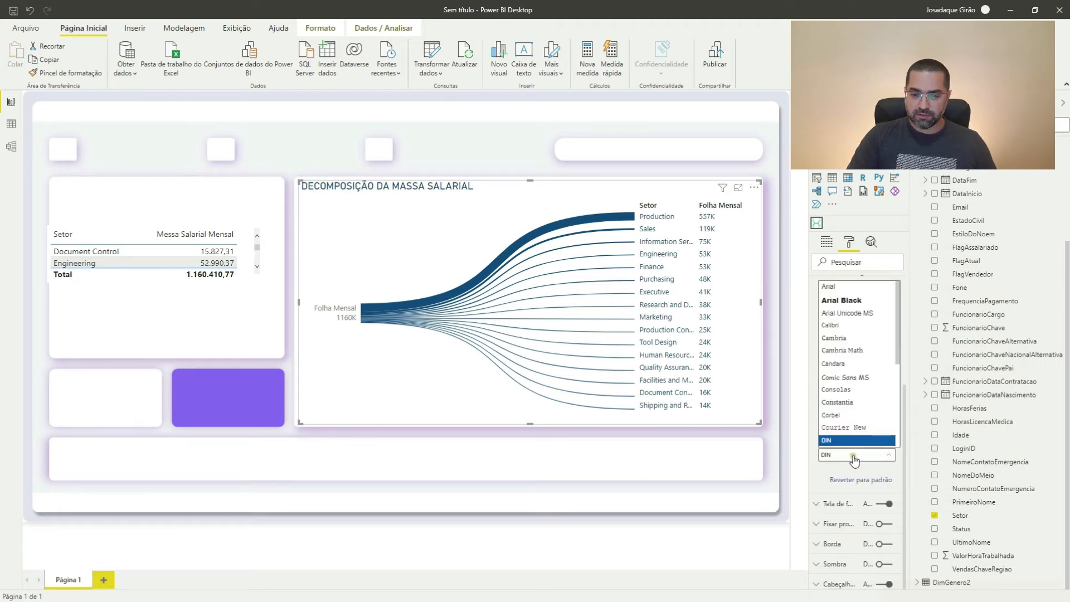
pyautogui.scroll(-3, 858, 409)
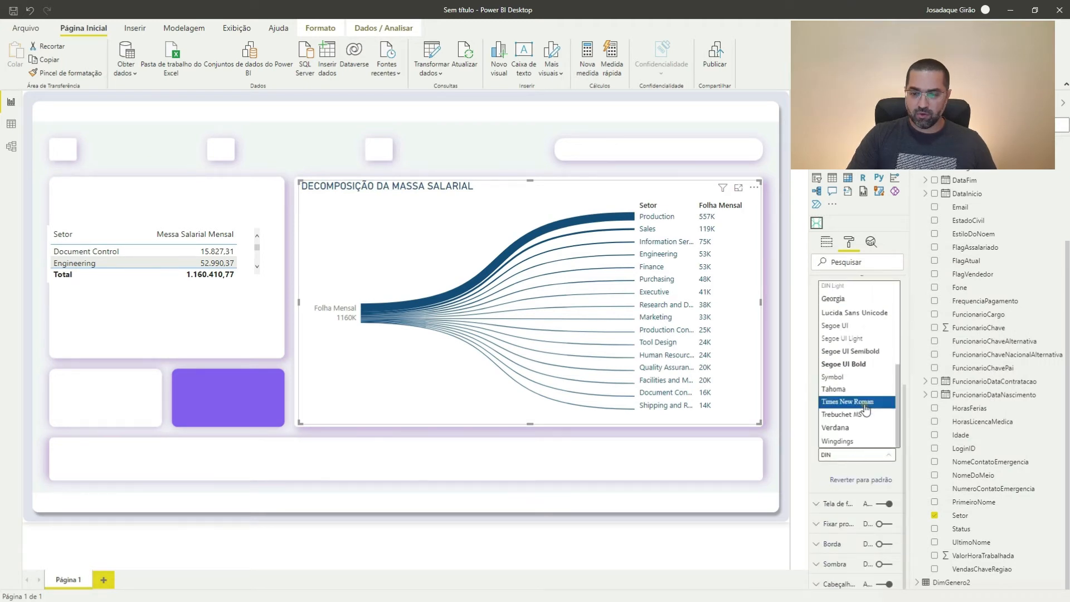
pyautogui.click(850, 366)
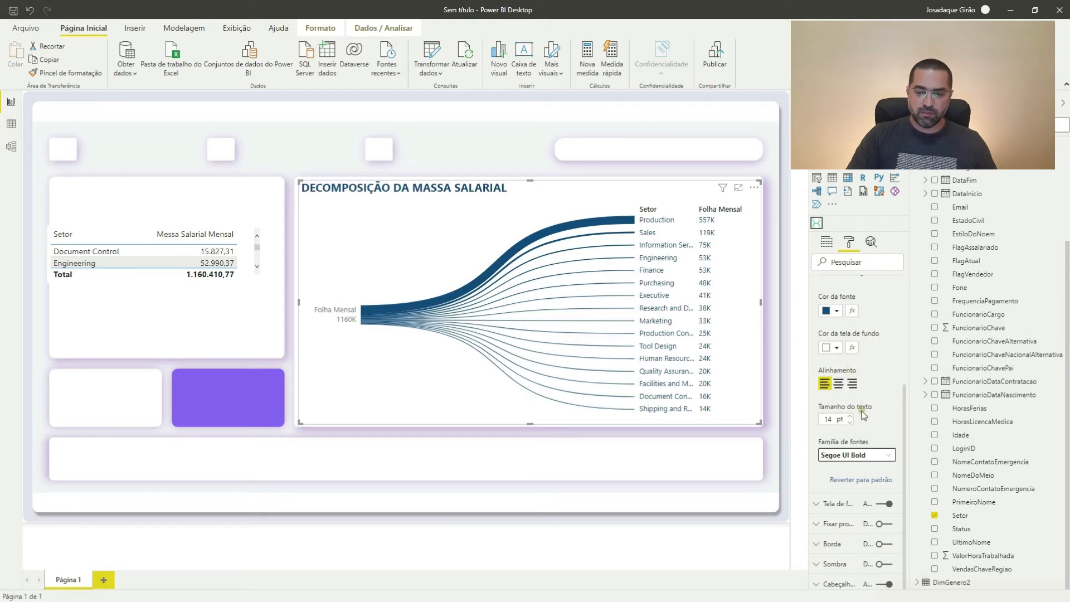
pyautogui.click(848, 422)
pyautogui.click(849, 423)
pyautogui.click(850, 424)
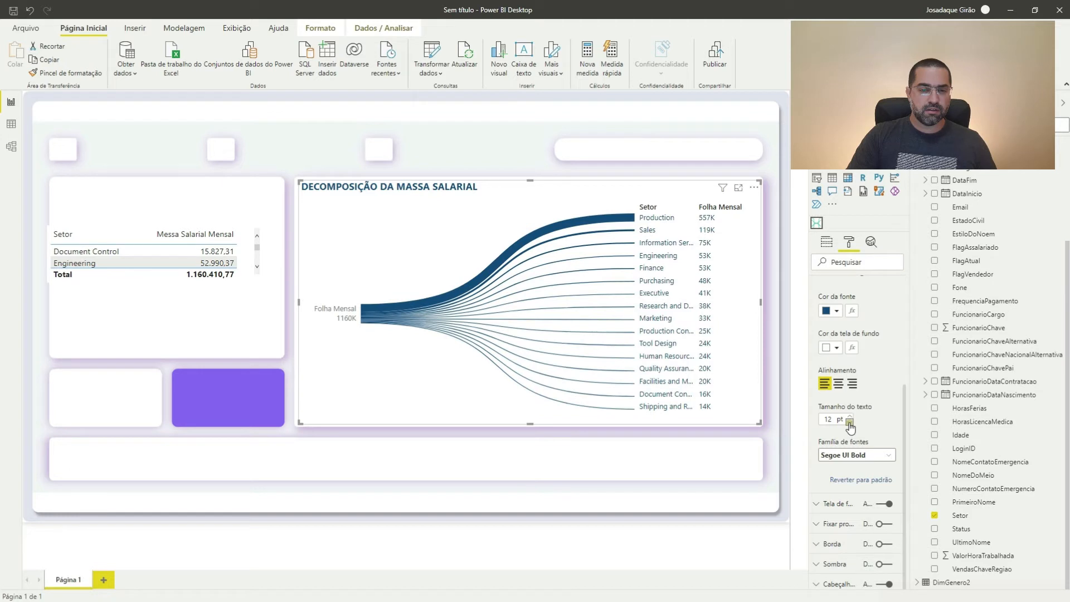
pyautogui.click(463, 155)
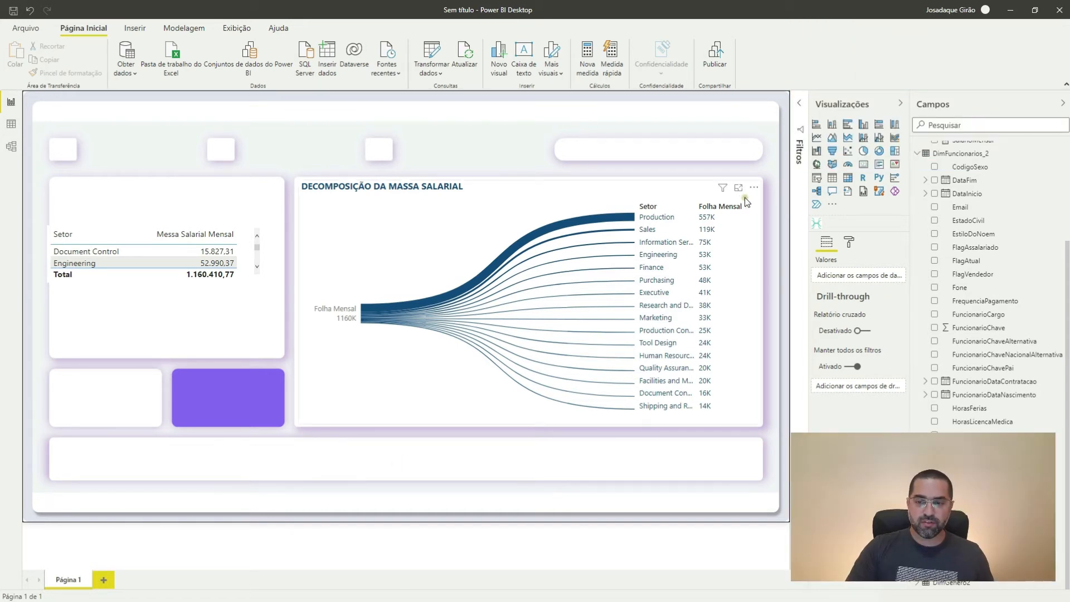
# Add a clustered column chart and size it to fit most of the wide white panel beneath the bowtie chart.
pyautogui.click(865, 126)
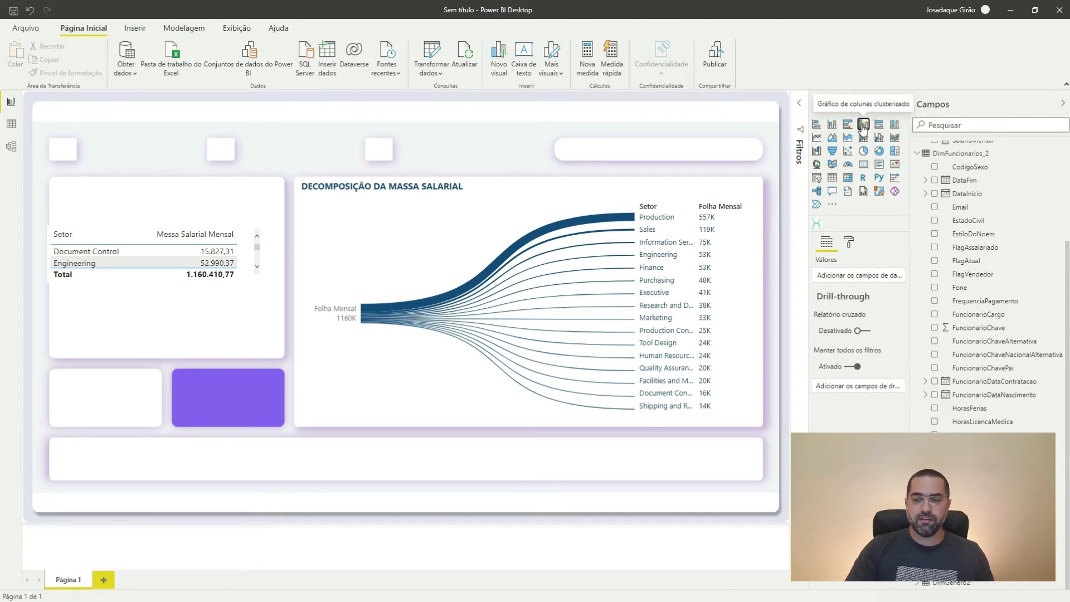
pyautogui.moveTo(121, 151); pyautogui.dragTo(201, 425)
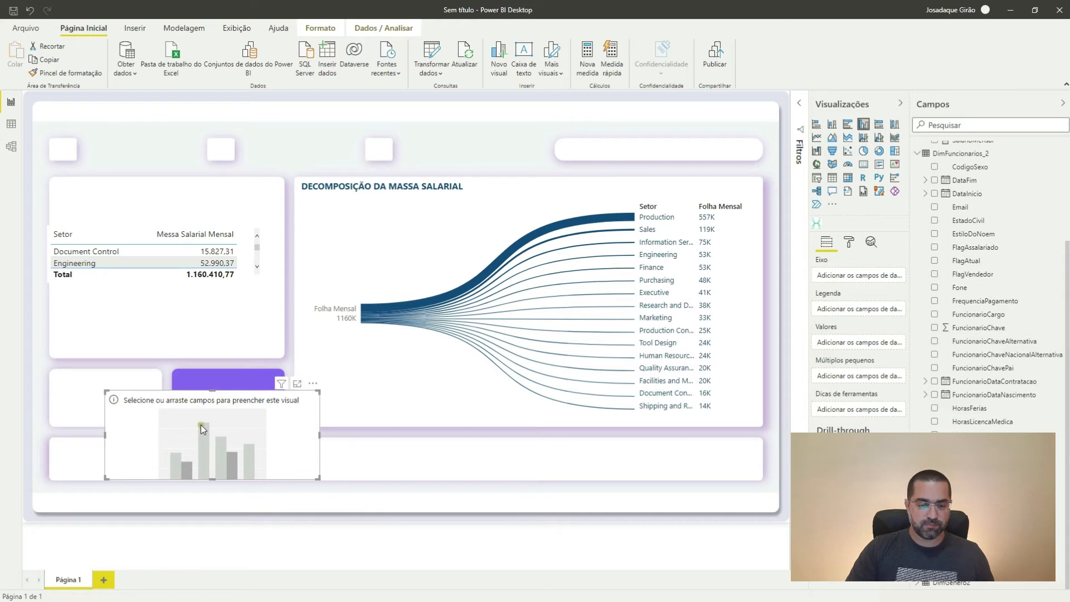
pyautogui.moveTo(319, 434); pyautogui.dragTo(761, 424)
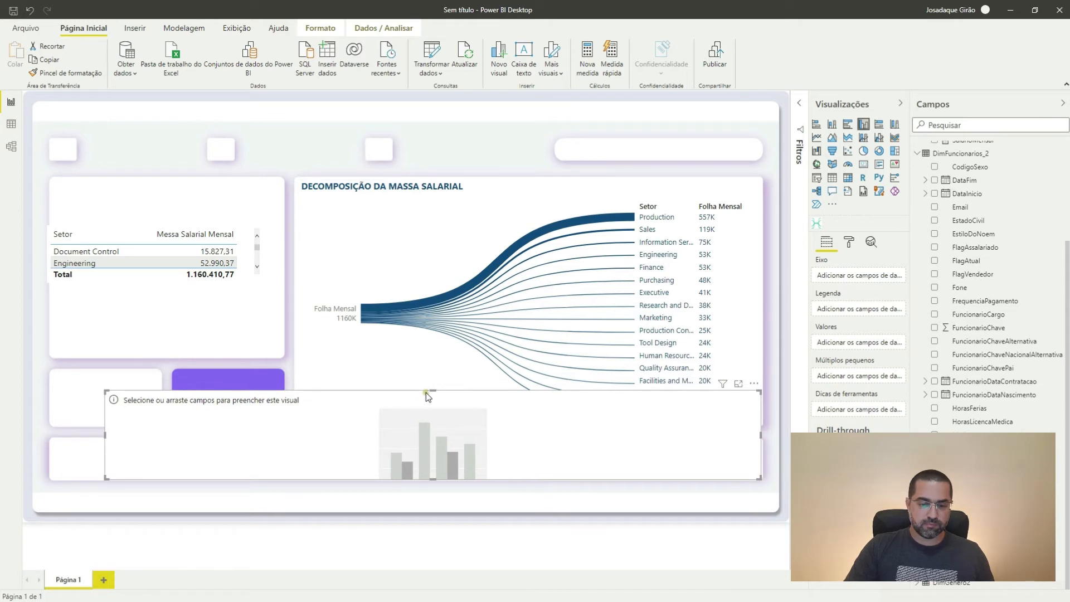
pyautogui.moveTo(430, 390); pyautogui.dragTo(451, 443)
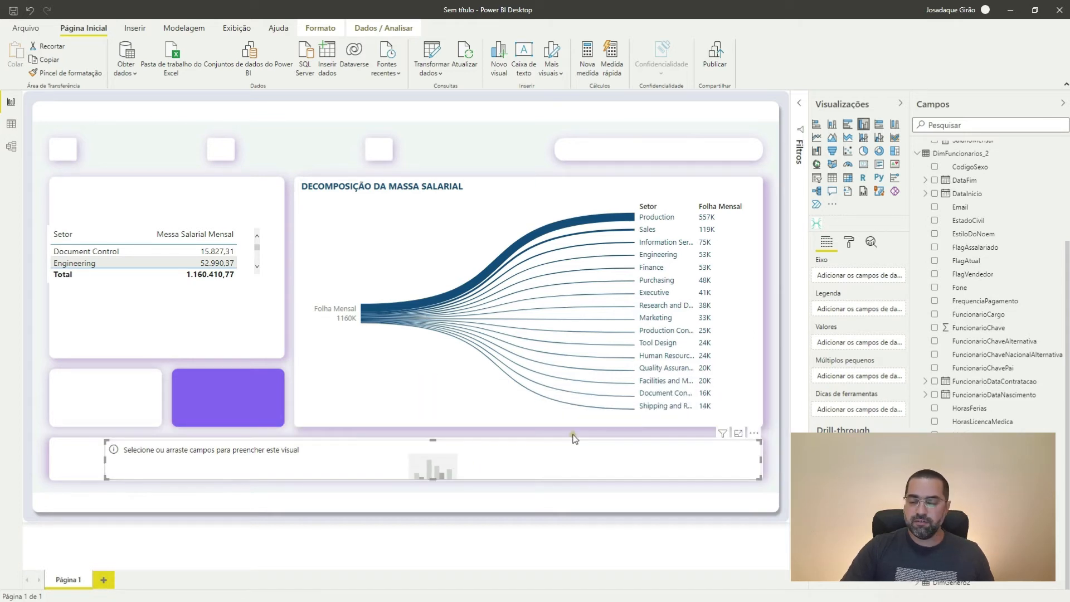
# Assign FuncionarioDataContratacao as the column chart's axis using plain dates instead of the date hierarchy, and Qtd_Func_Total as its values.
pyautogui.scroll(3, 1045, 346)
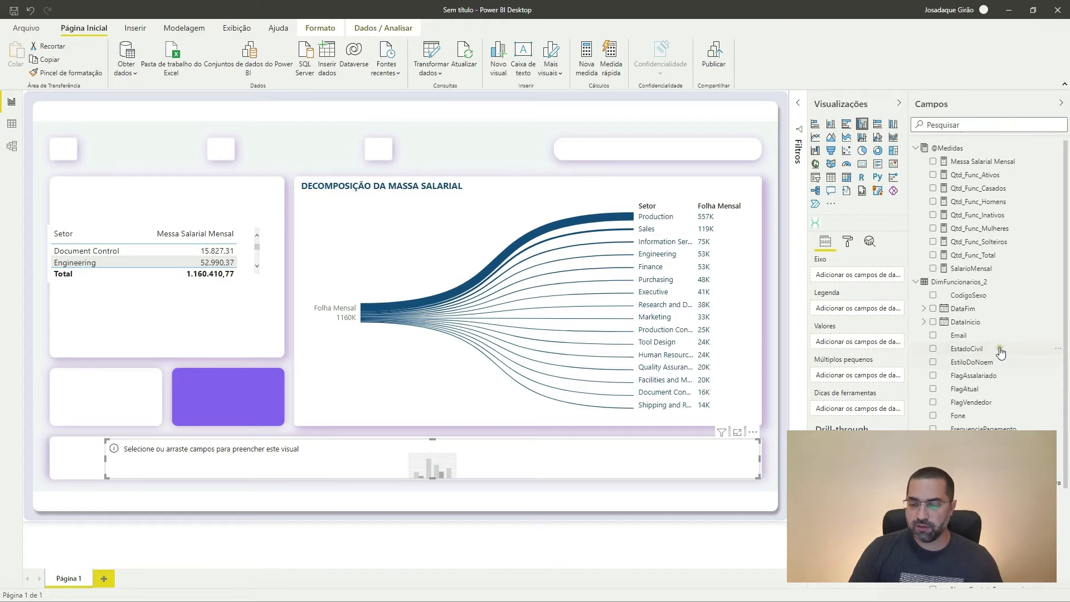
pyautogui.scroll(-4, 1000, 351)
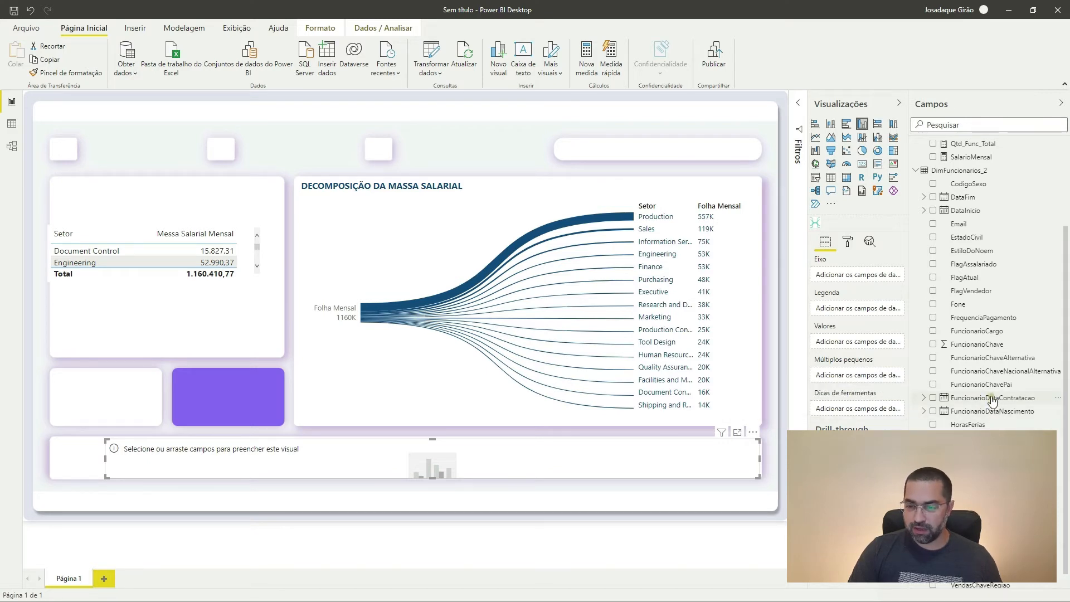
pyautogui.moveTo(993, 400); pyautogui.dragTo(440, 463)
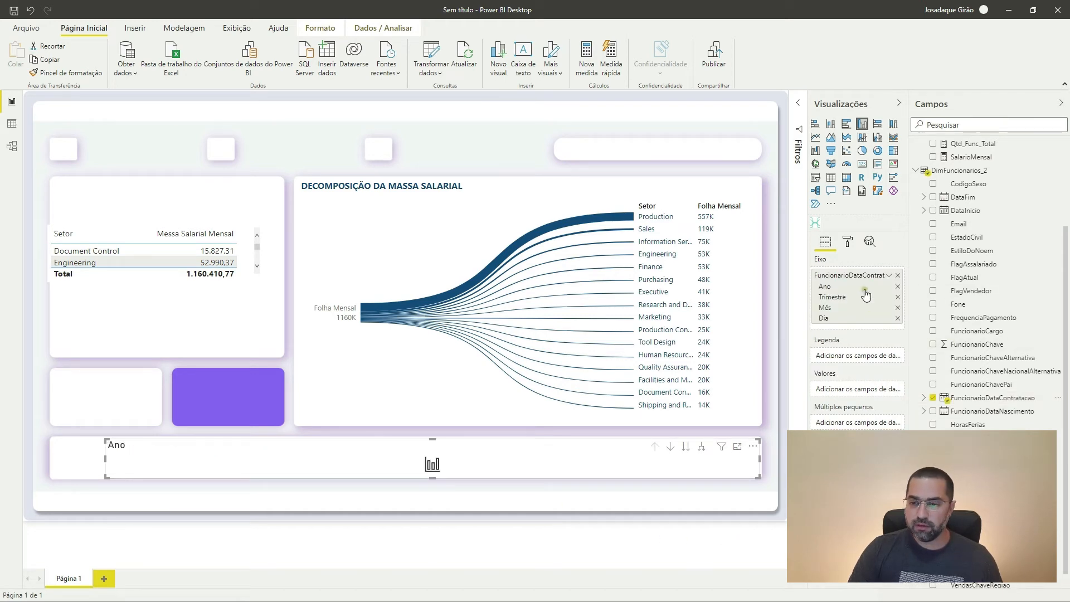
pyautogui.click(888, 275)
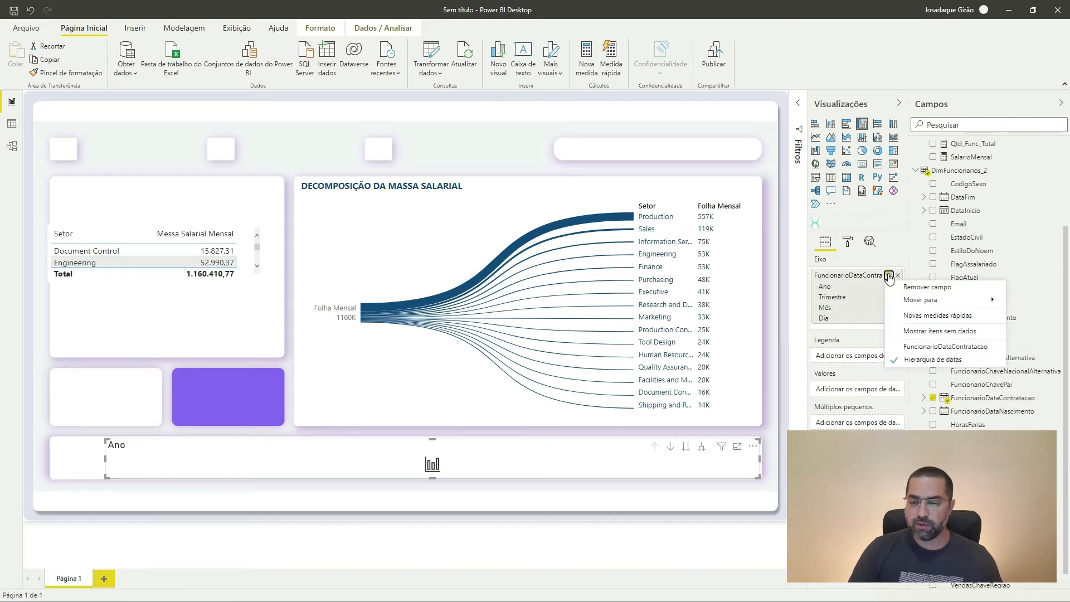
pyautogui.click(914, 348)
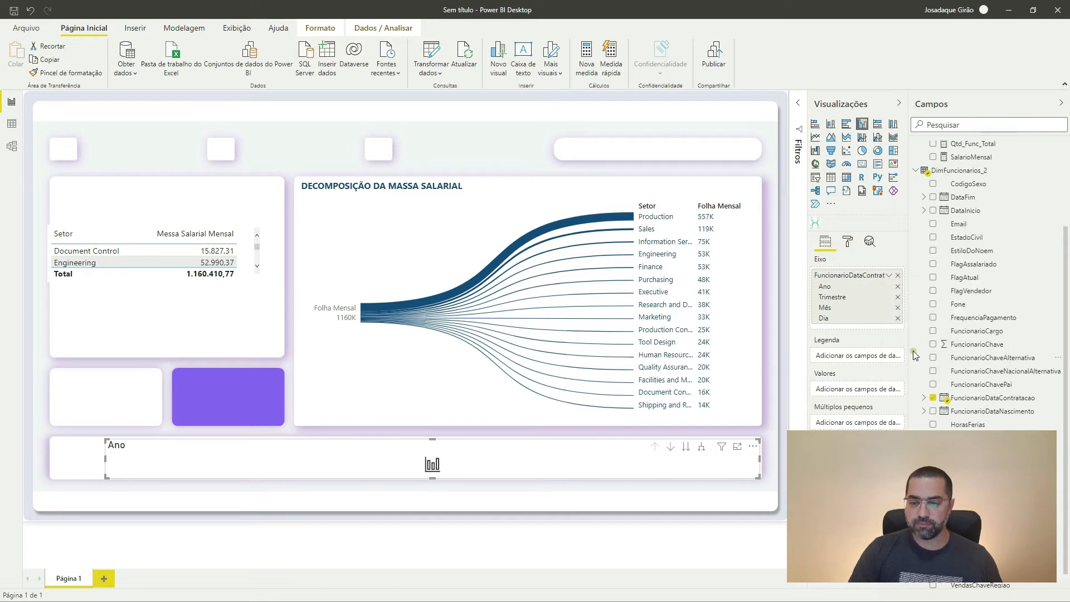
pyautogui.scroll(3, 950, 295)
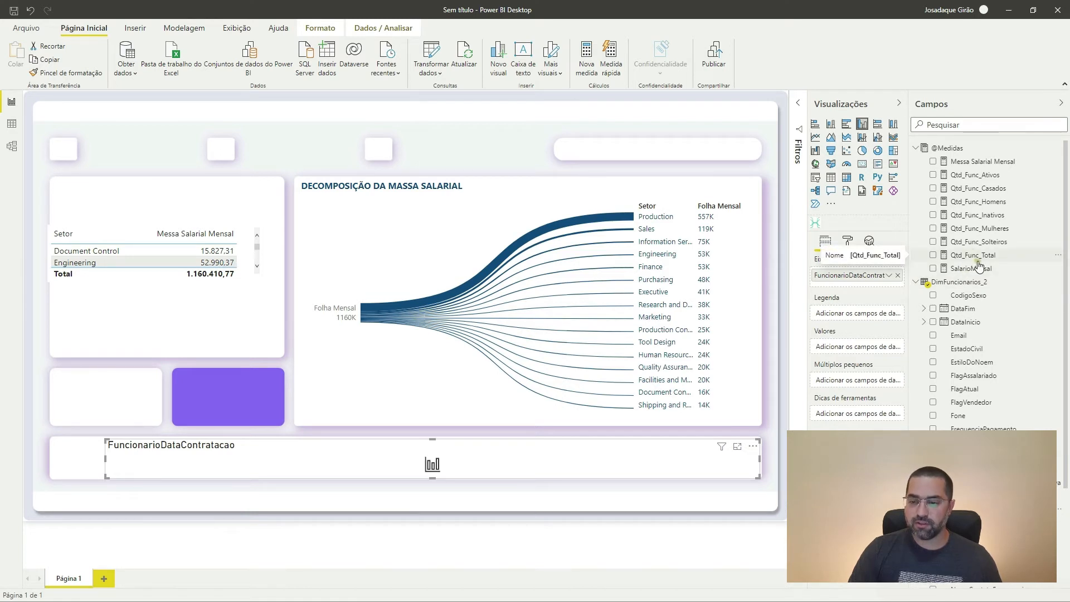
pyautogui.moveTo(976, 256); pyautogui.dragTo(435, 467)
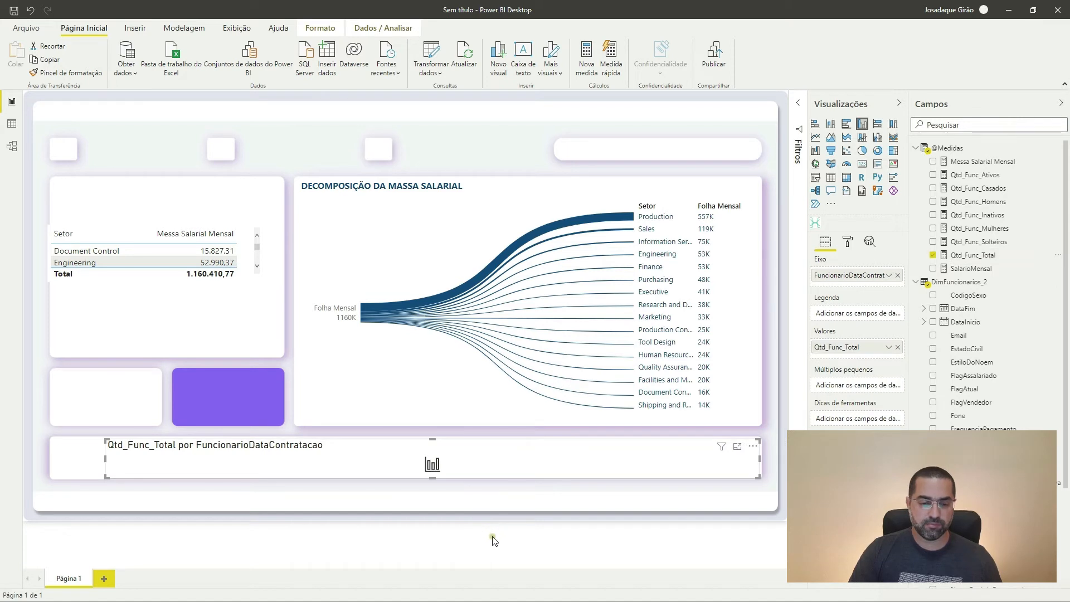
# Extend the column chart slightly upward and turn off its X axis.
pyautogui.moveTo(432, 444); pyautogui.dragTo(430, 430)
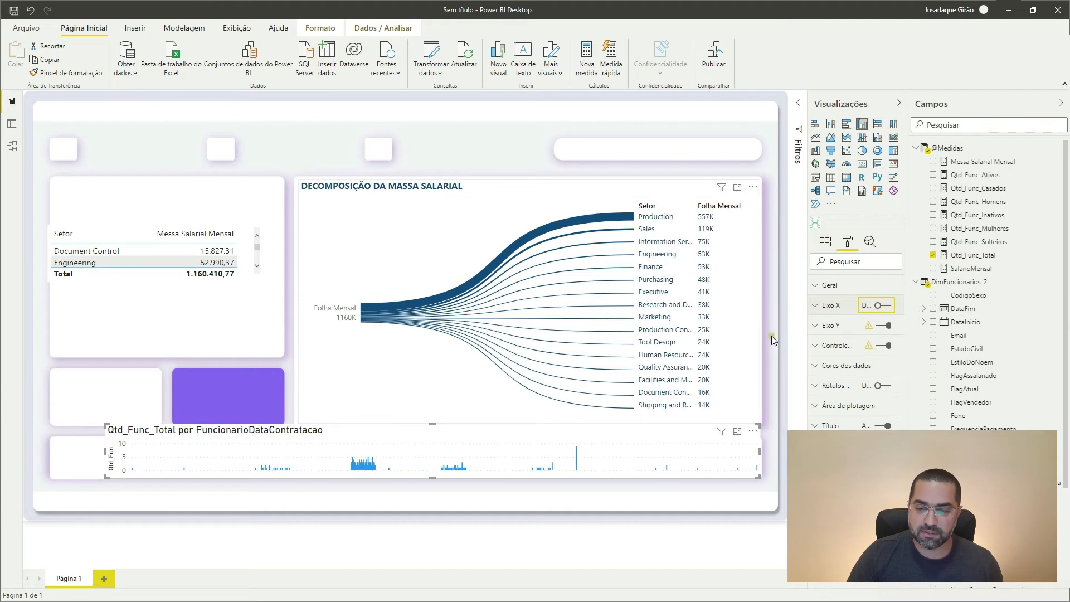
pyautogui.click(822, 306)
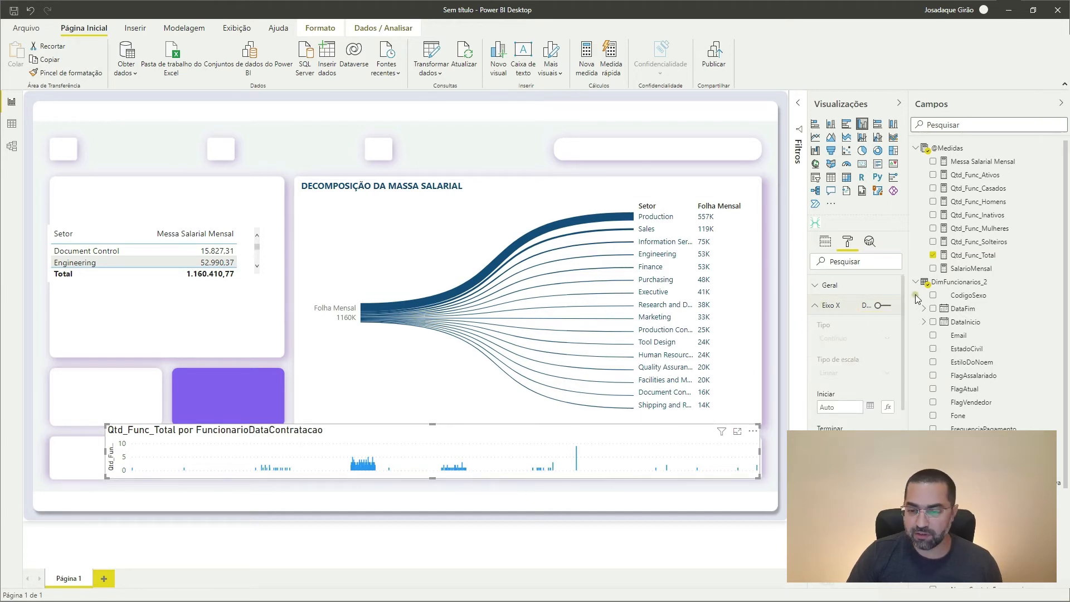
pyautogui.click(885, 306)
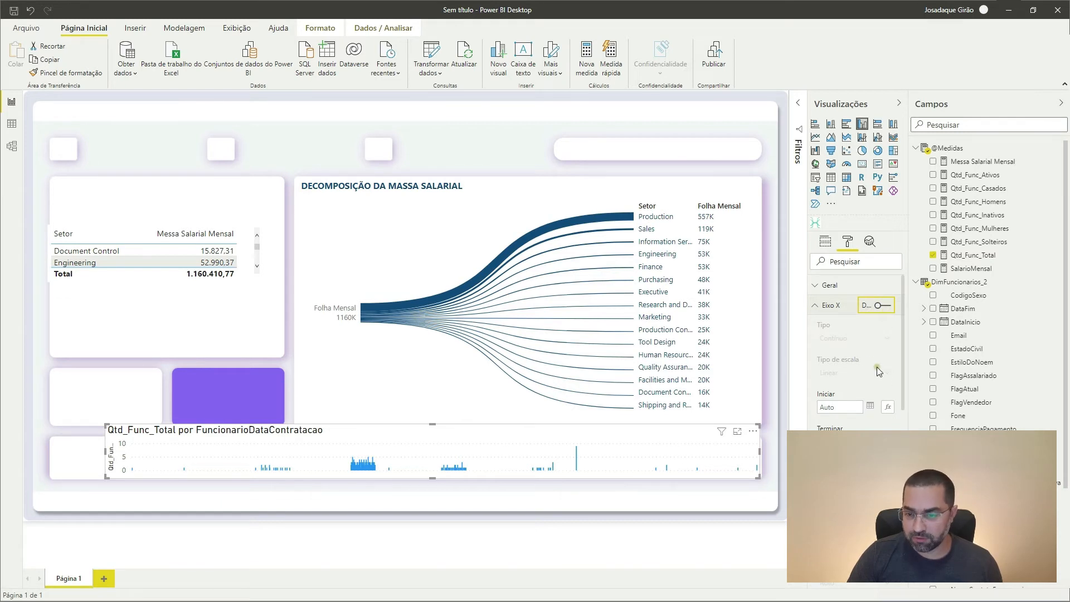
pyautogui.click(884, 306)
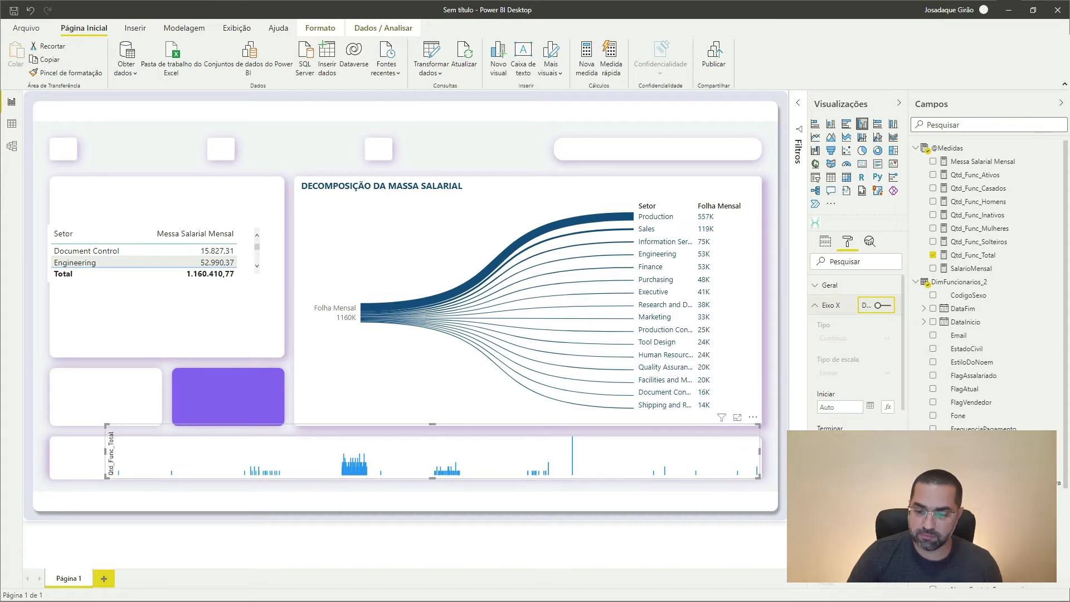
pyautogui.click(884, 306)
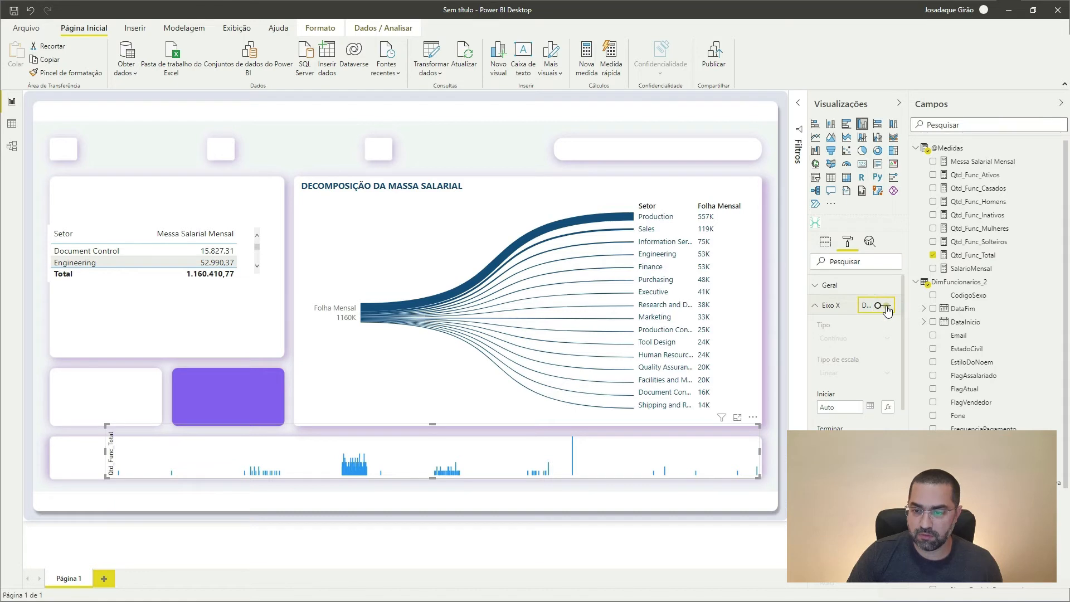
# Set the column chart's X axis type to Categórica, turn the axis off, and shrink the chart back to the white panel's height.
pyautogui.moveTo(432, 425); pyautogui.dragTo(443, 294)
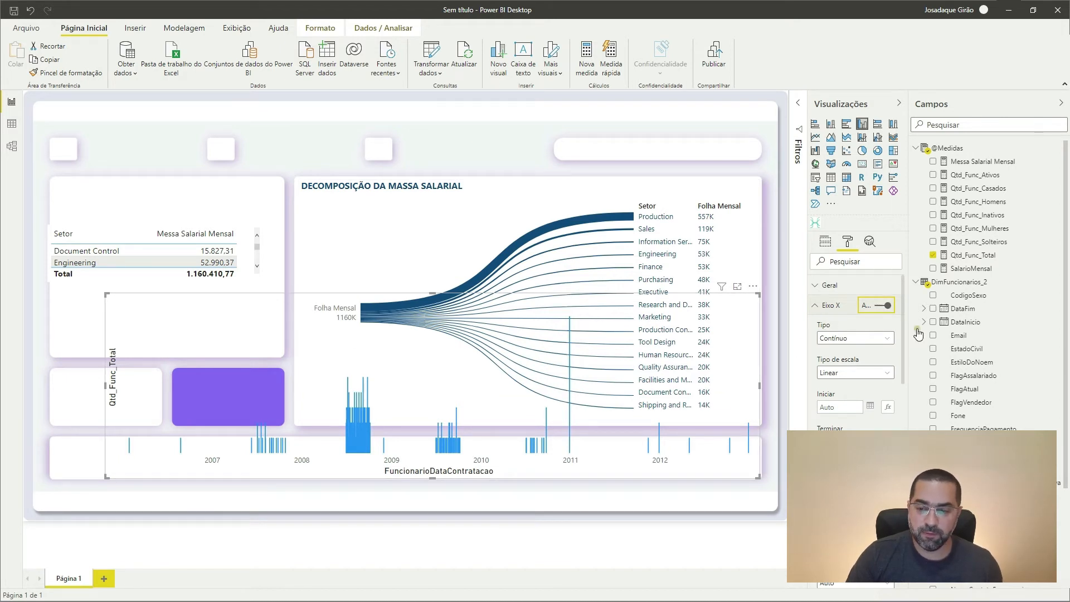
pyautogui.click(849, 339)
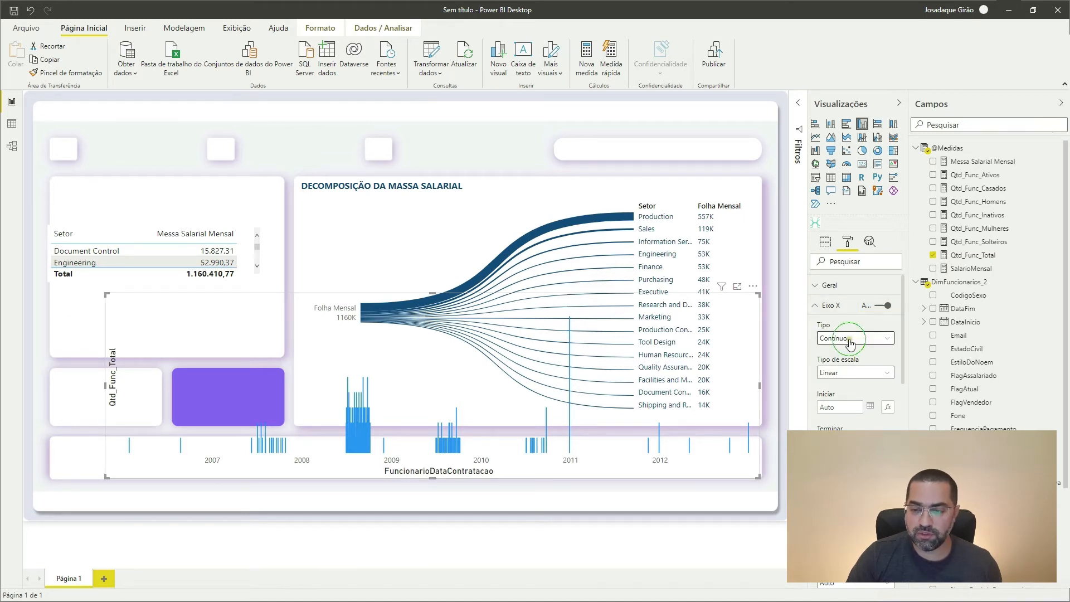
pyautogui.click(849, 365)
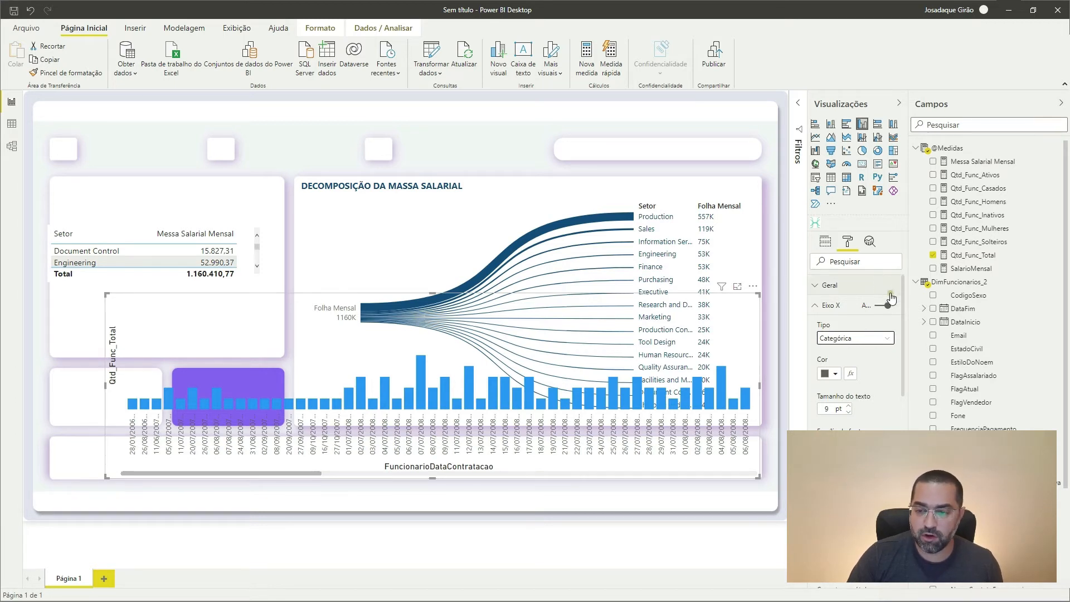
pyautogui.click(884, 306)
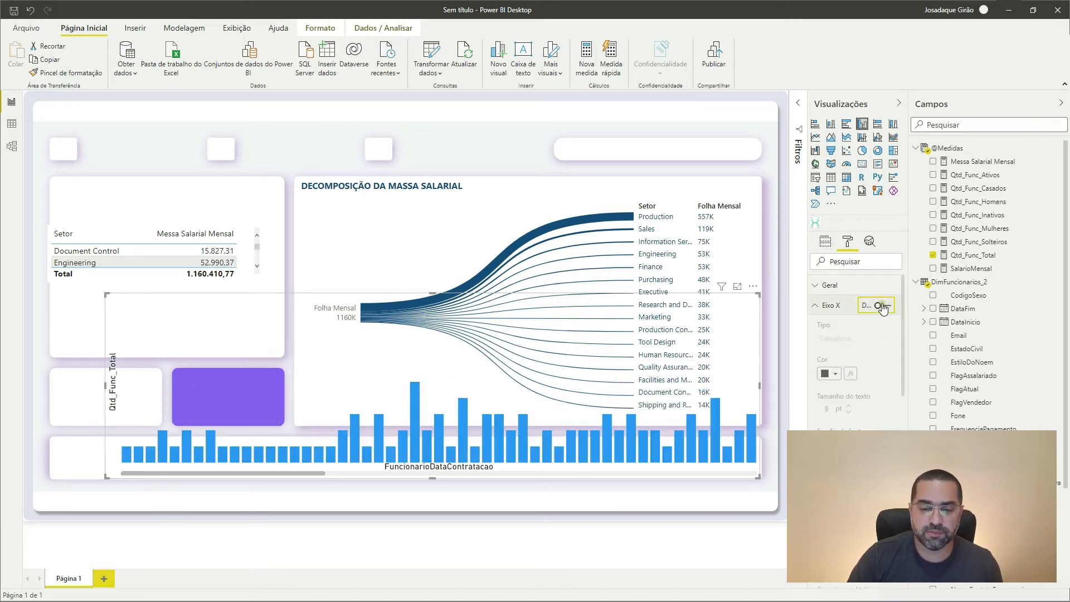
pyautogui.moveTo(428, 301); pyautogui.dragTo(432, 438)
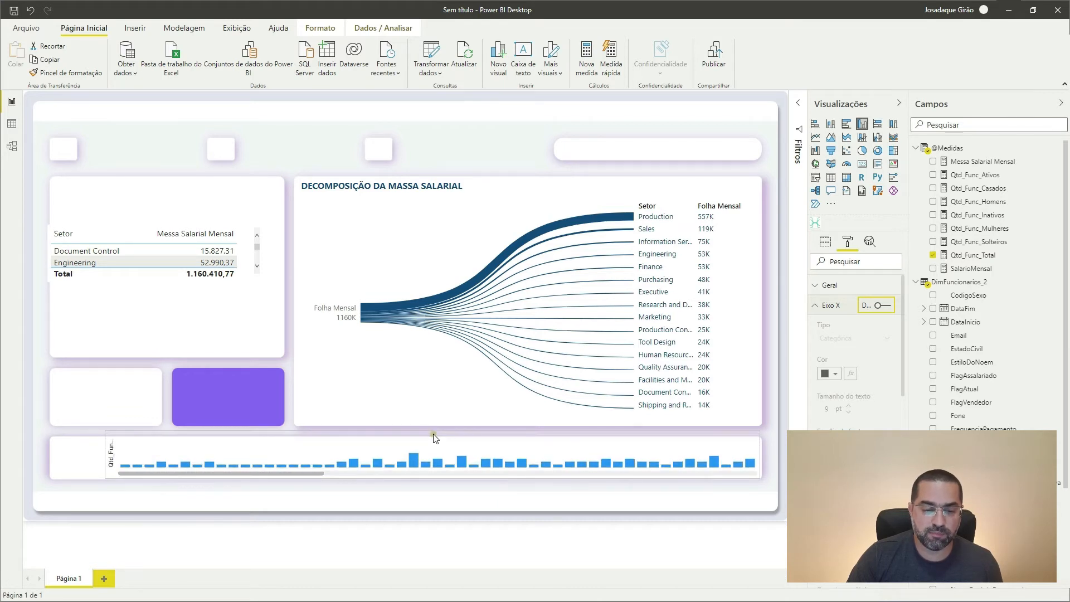
# Nudge the column chart slightly upward within the wide white panel beneath the bowtie chart.
pyautogui.click(422, 456)
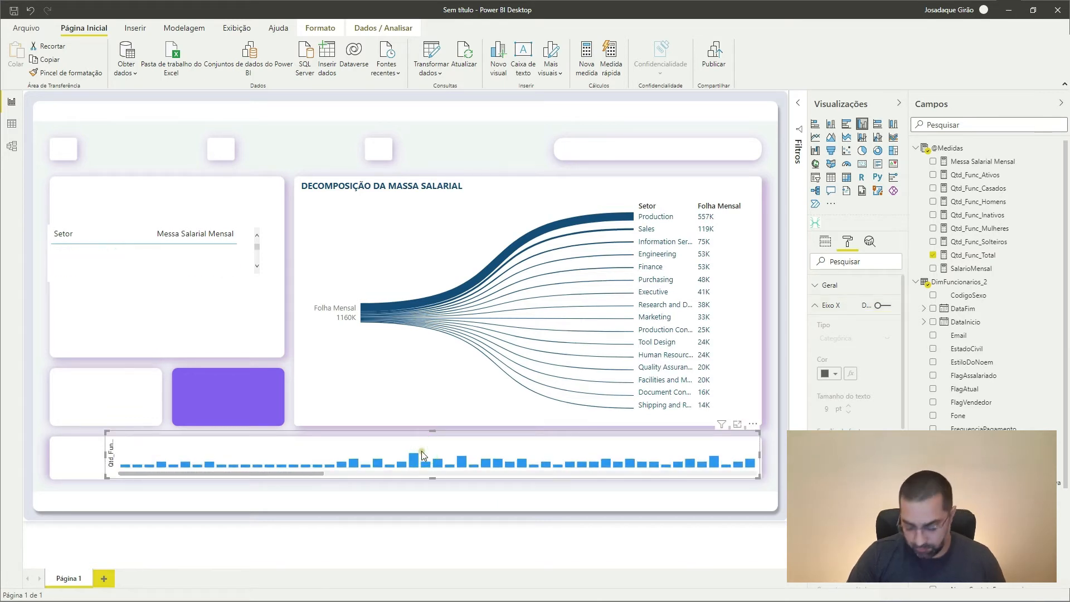
pyautogui.press('Up')
pyautogui.press('Up')
pyautogui.press('Up')
pyautogui.press('Up')
pyautogui.press('Up')
pyautogui.press('Up')
pyautogui.press('Up')
pyautogui.press('Up')
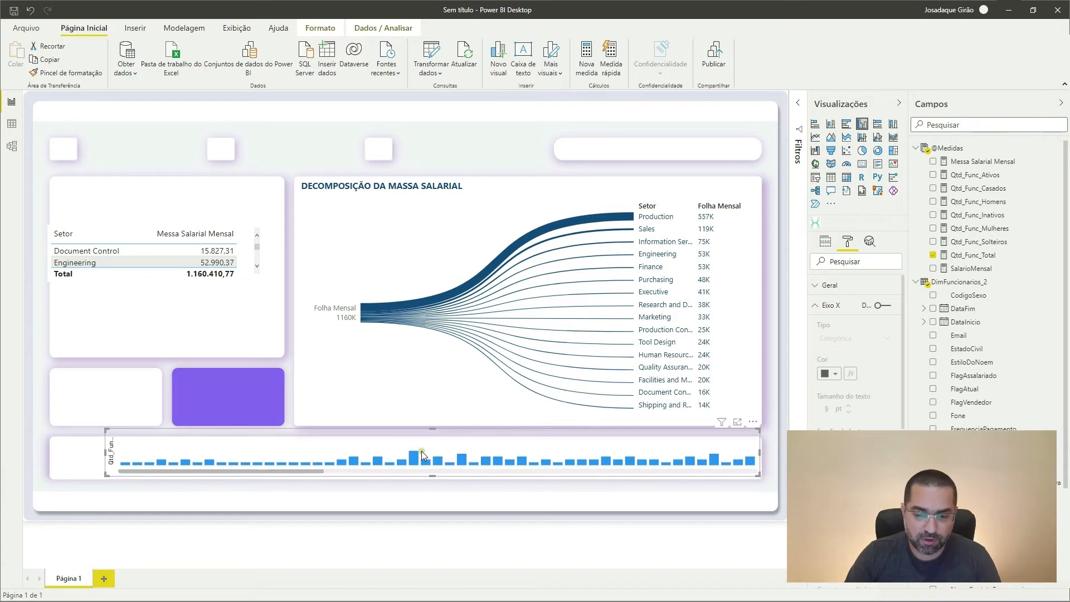
pyautogui.press('Up')
pyautogui.press('Up')
pyautogui.press('Up')
pyautogui.press('Up')
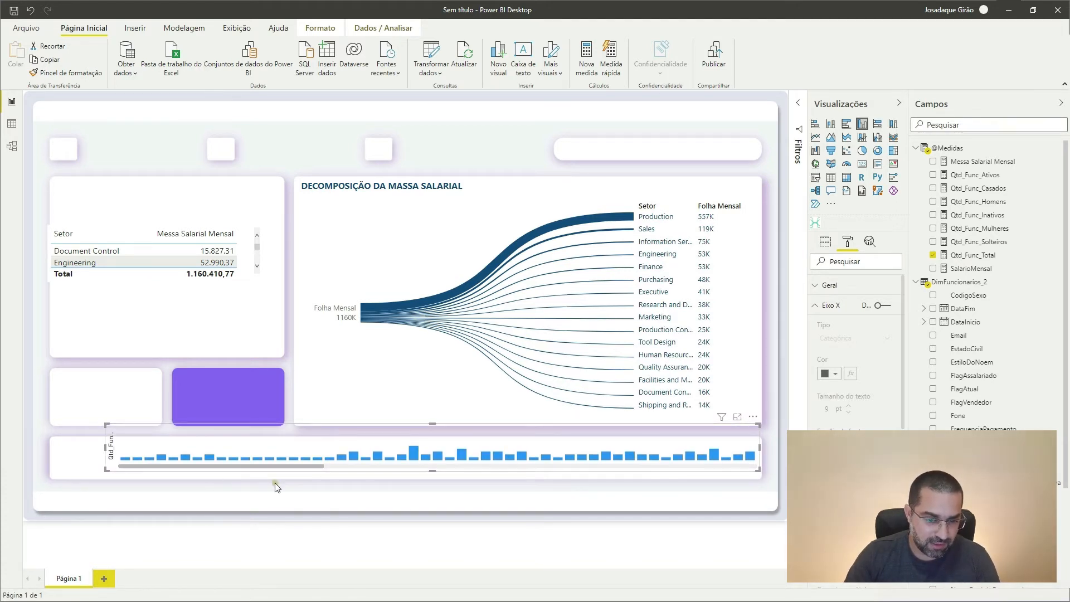
# Browse the column chart's bars back and forth along the hiring dates and check its placement in the panel.
pyautogui.scroll(-5, 280, 455)
pyautogui.scroll(5, 279, 455)
pyautogui.scroll(-7, 280, 455)
pyautogui.scroll(7, 279, 455)
pyautogui.scroll(-2, 279, 456)
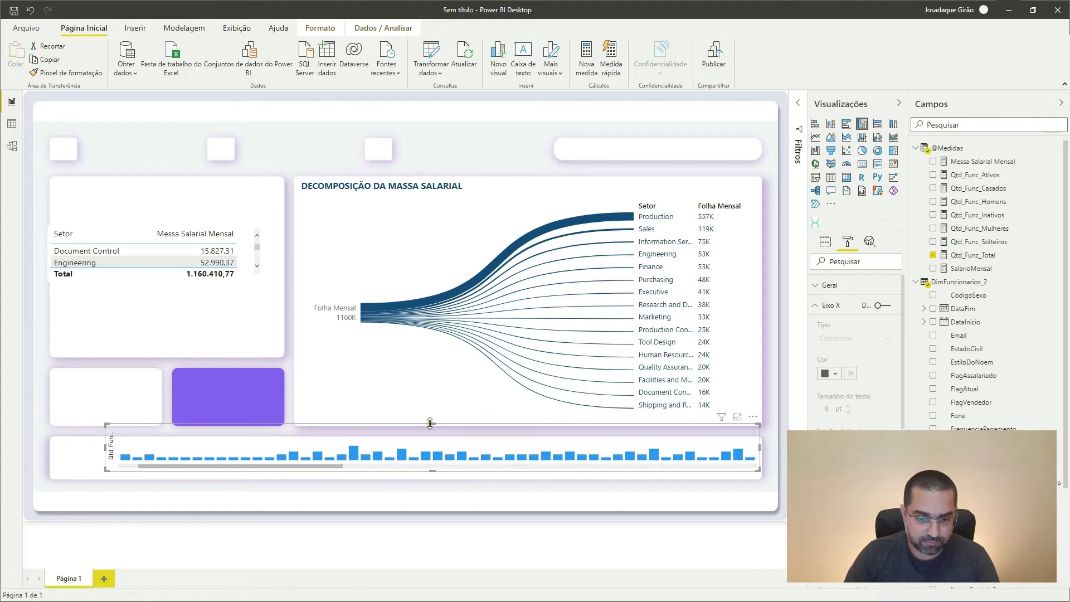
pyautogui.click(395, 404)
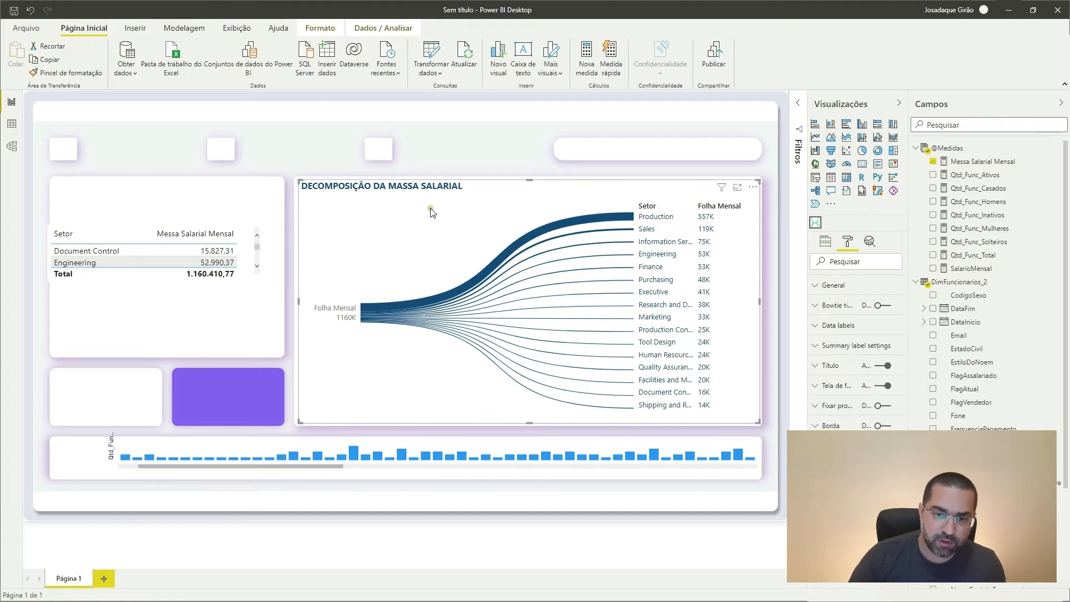
pyautogui.click(459, 148)
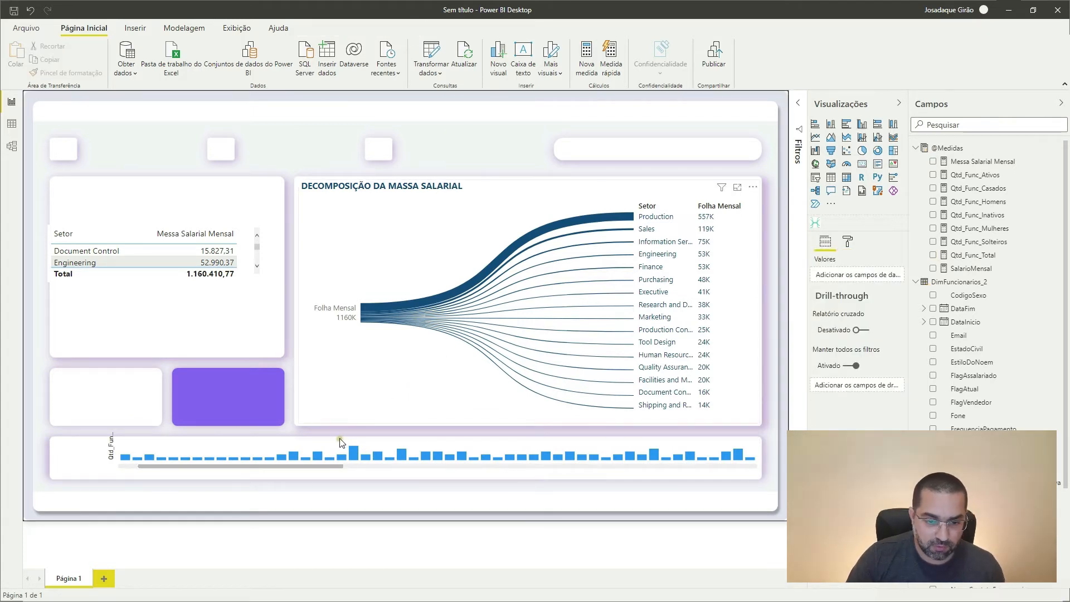
# Turn off both the Y axis and its title on the column chart.
pyautogui.click(341, 443)
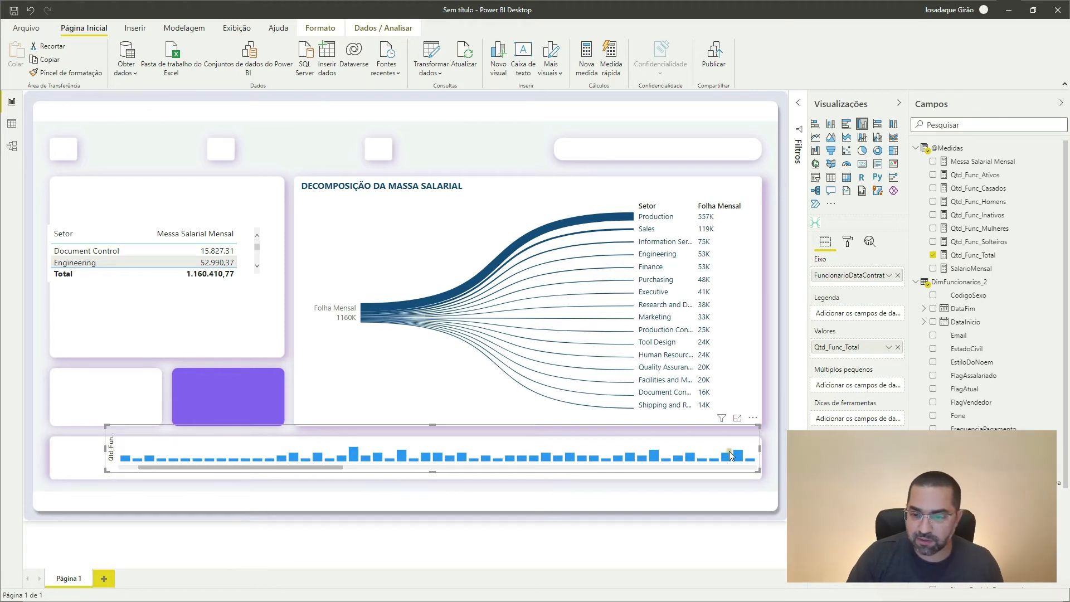
pyautogui.click(846, 241)
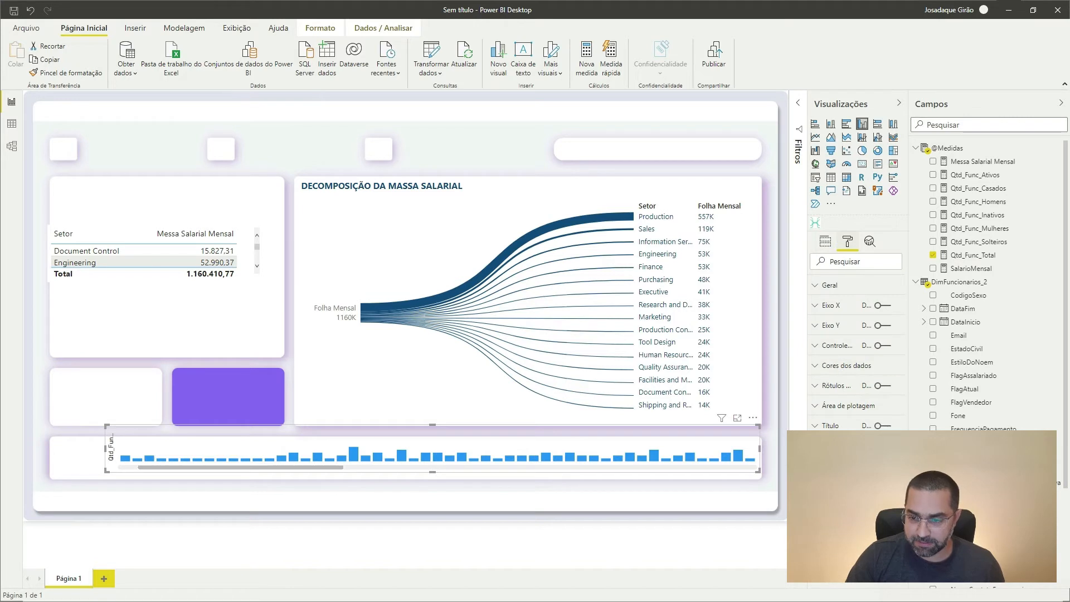
pyautogui.click(881, 325)
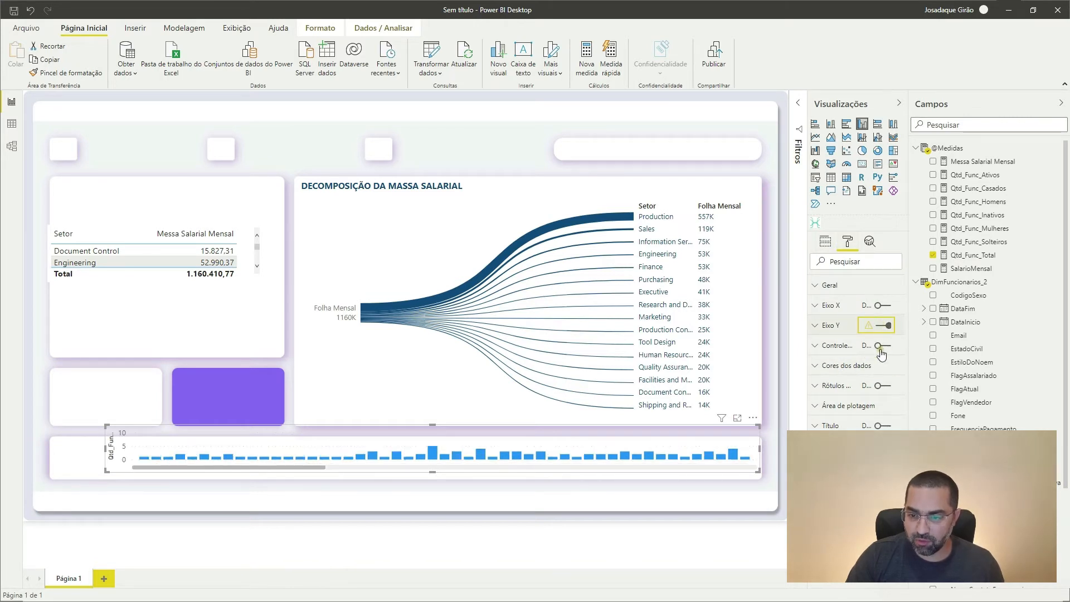
pyautogui.click(880, 331)
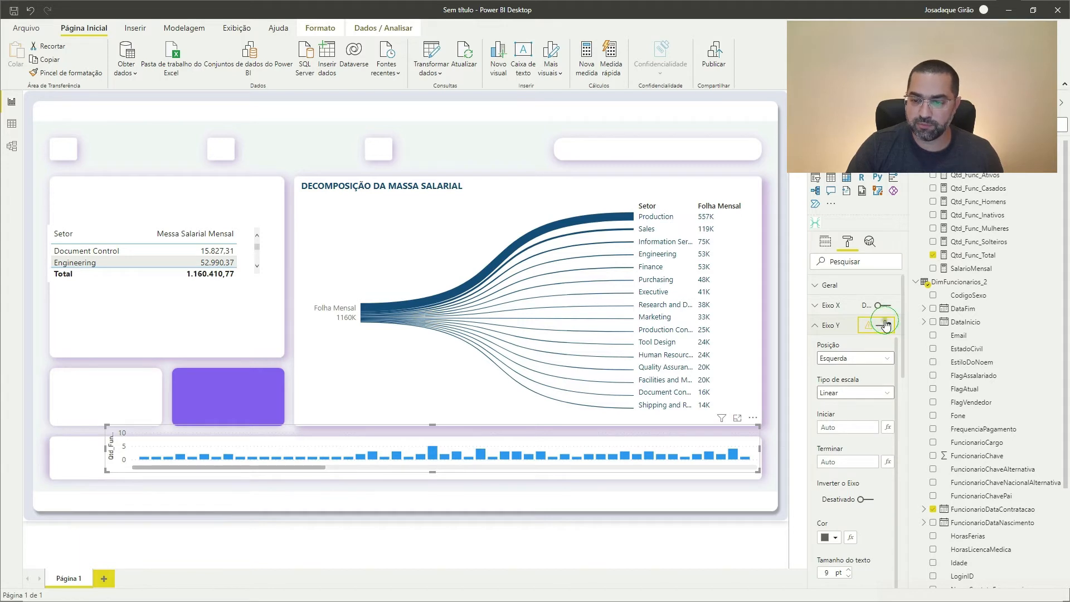
pyautogui.click(884, 327)
pyautogui.scroll(-5, 871, 440)
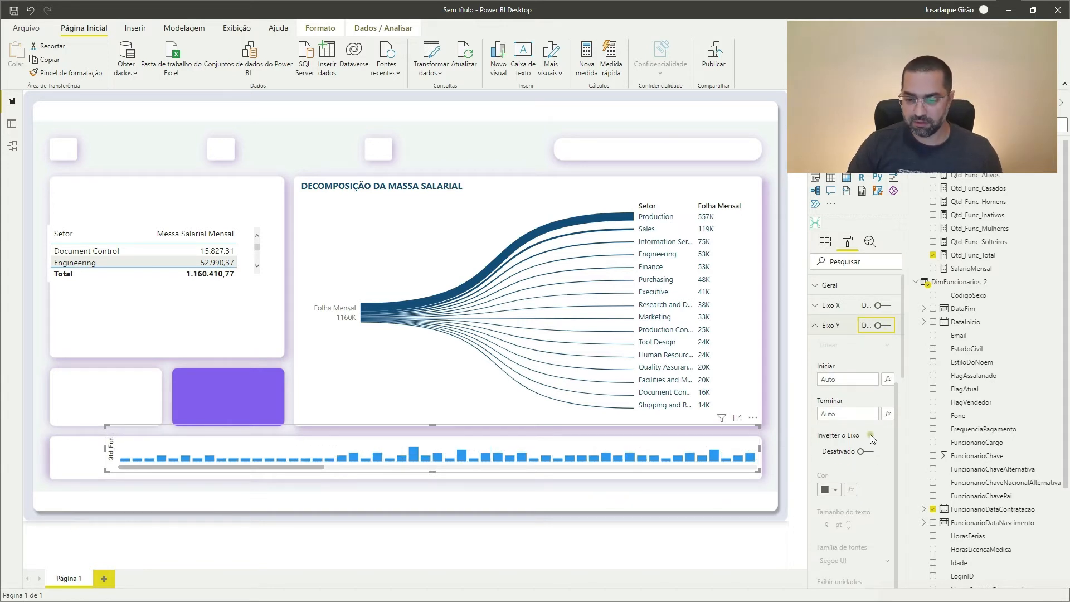
pyautogui.click(859, 445)
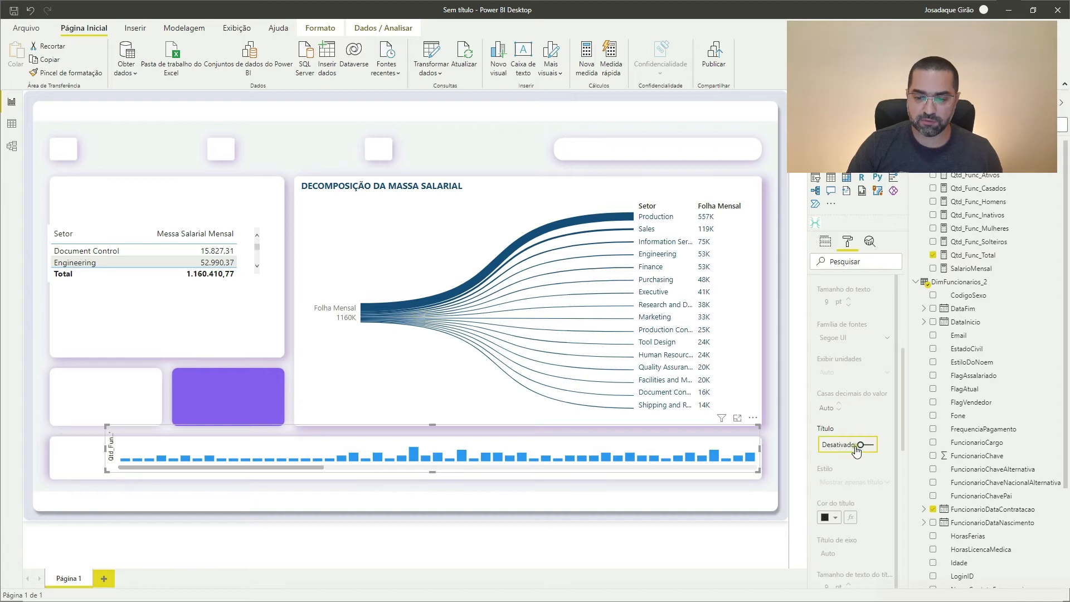
pyautogui.click(485, 493)
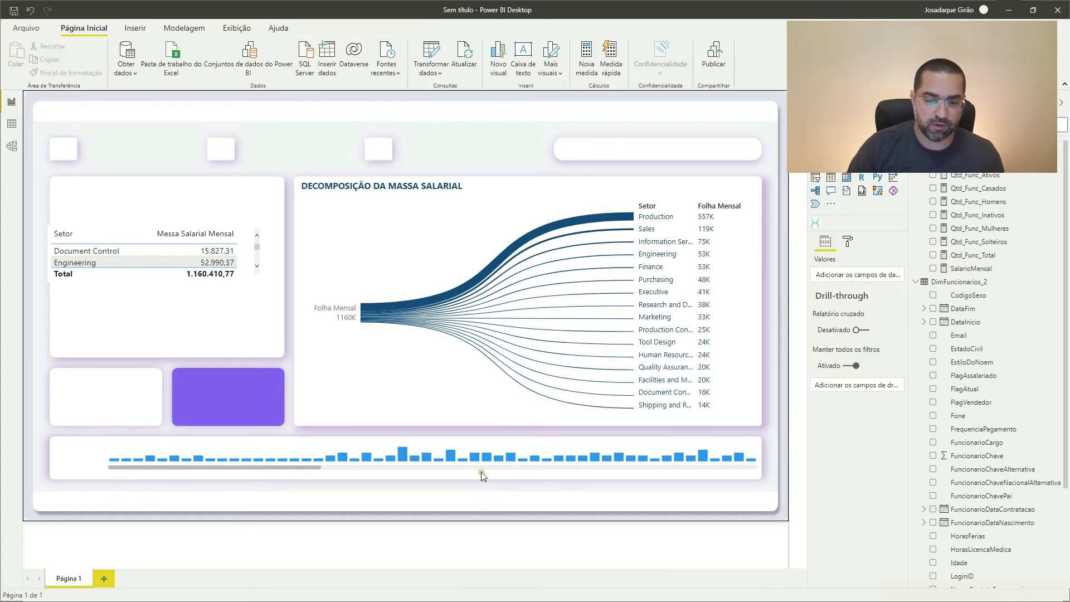
# Set the column chart's default data color to the recently used dark blue.
pyautogui.click(482, 442)
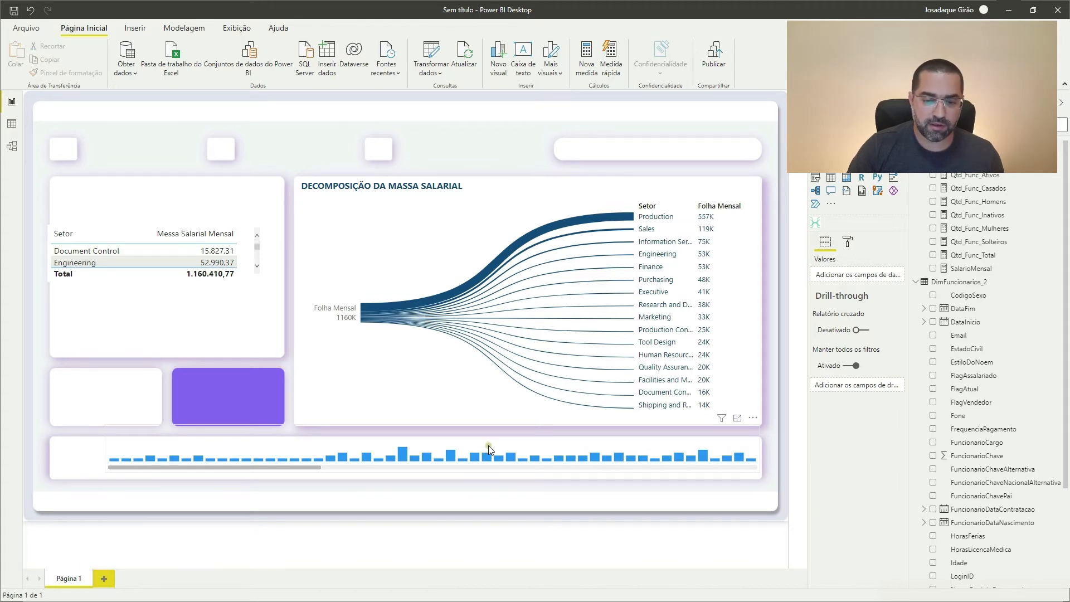
pyautogui.click(489, 445)
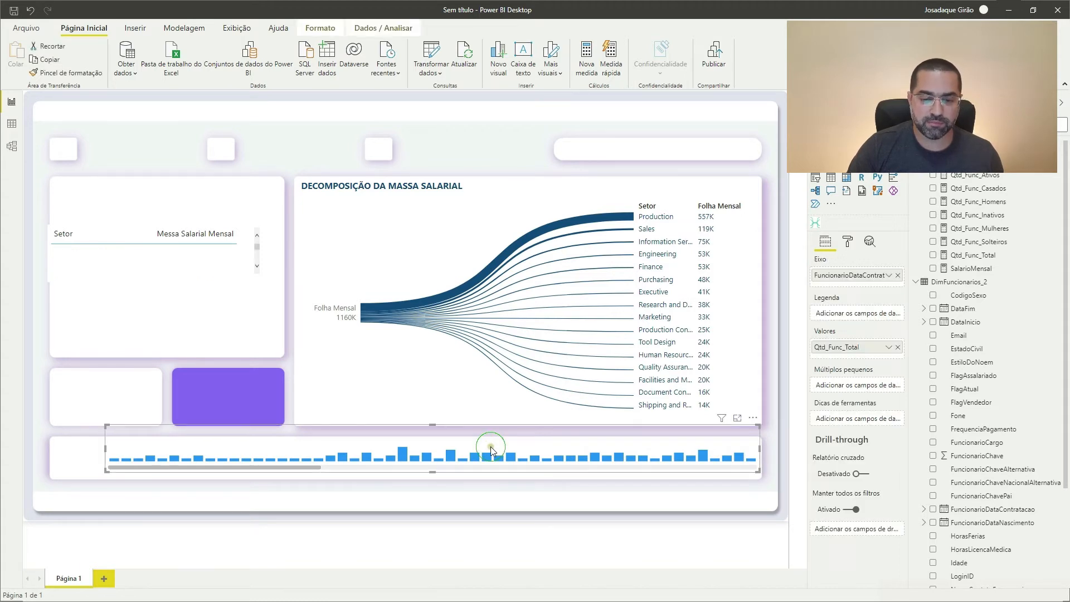
pyautogui.click(848, 243)
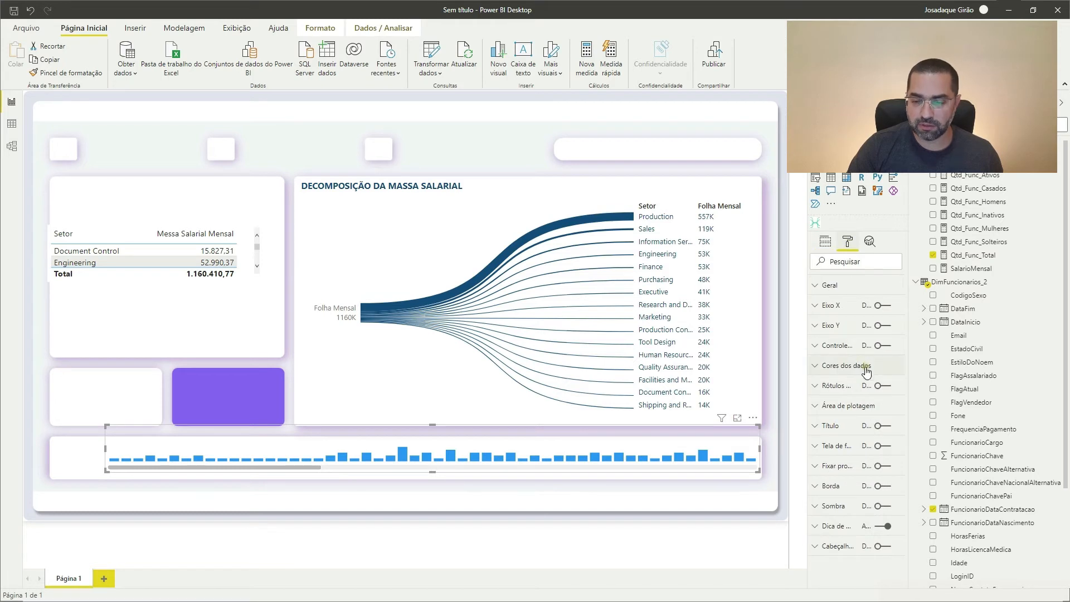
pyautogui.click(848, 368)
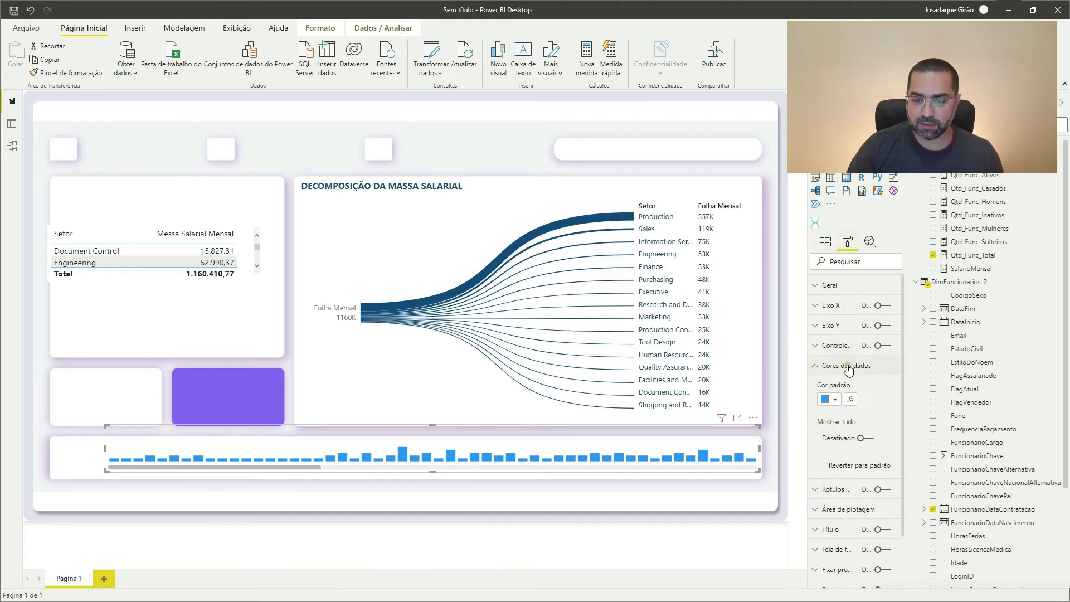
pyautogui.click(833, 405)
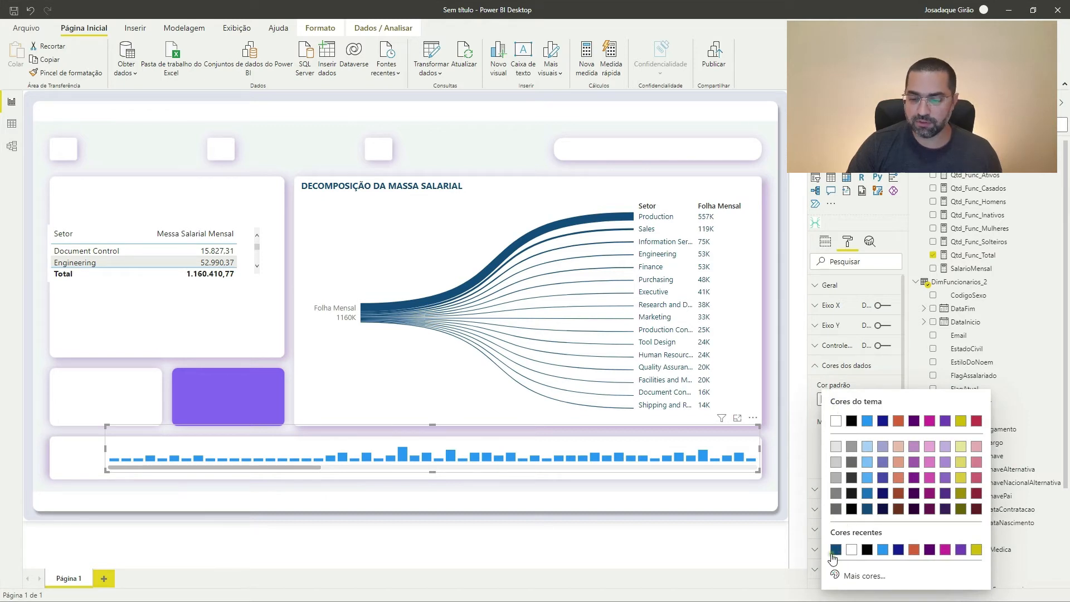
pyautogui.click(837, 550)
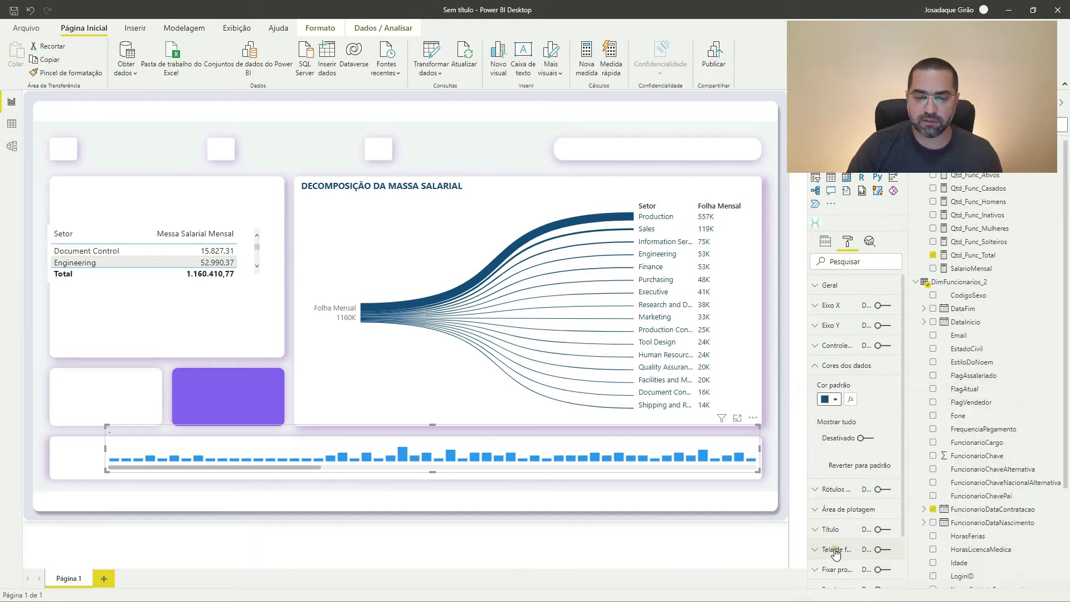
pyautogui.click(575, 494)
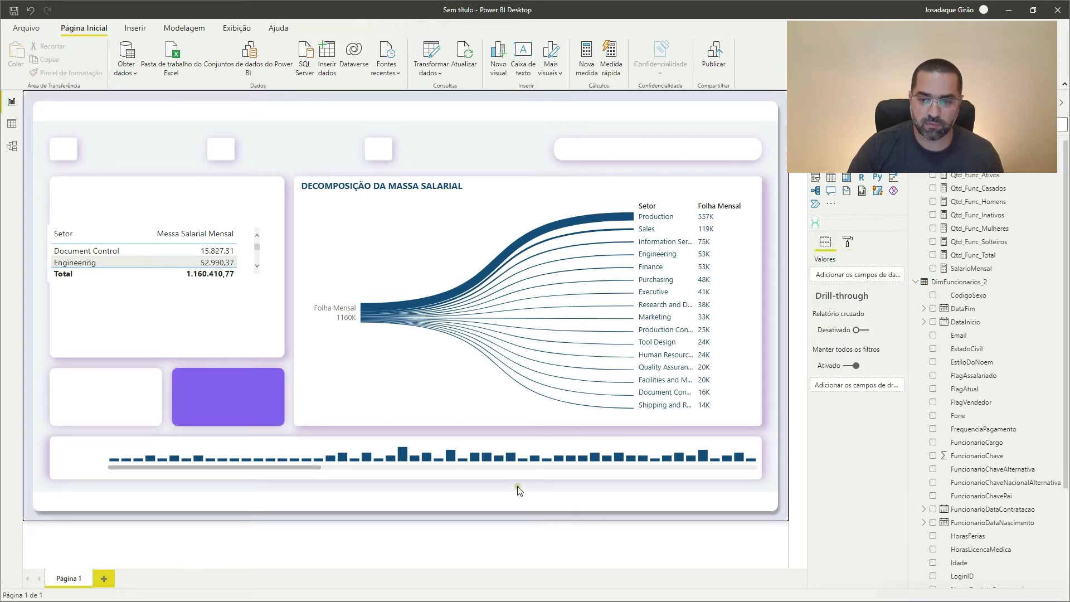
# Examine the column chart across its full date range and test cross-filtering it by the Production sector from the bowtie chart.
pyautogui.click(512, 139)
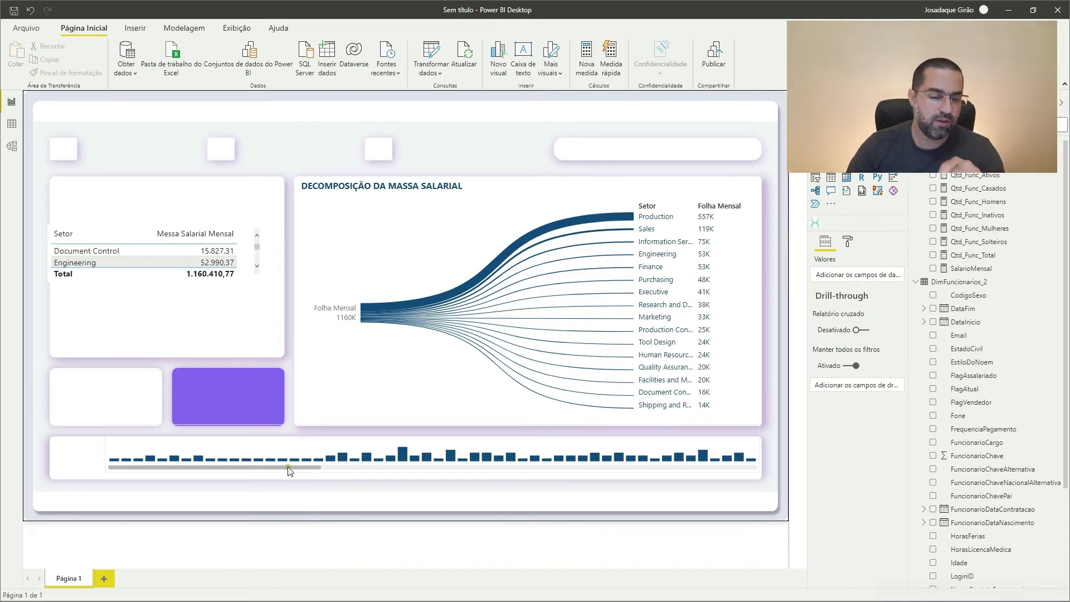
pyautogui.scroll(-3, 294, 458)
pyautogui.scroll(-12, 294, 458)
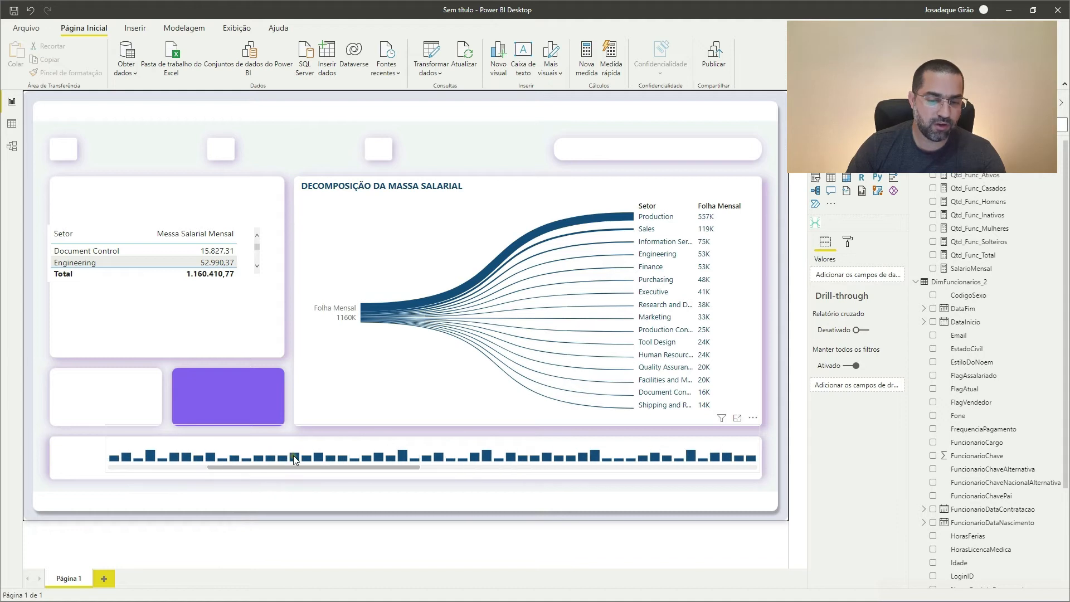
pyautogui.scroll(-4, 294, 456)
pyautogui.scroll(20, 296, 455)
pyautogui.scroll(-18, 301, 450)
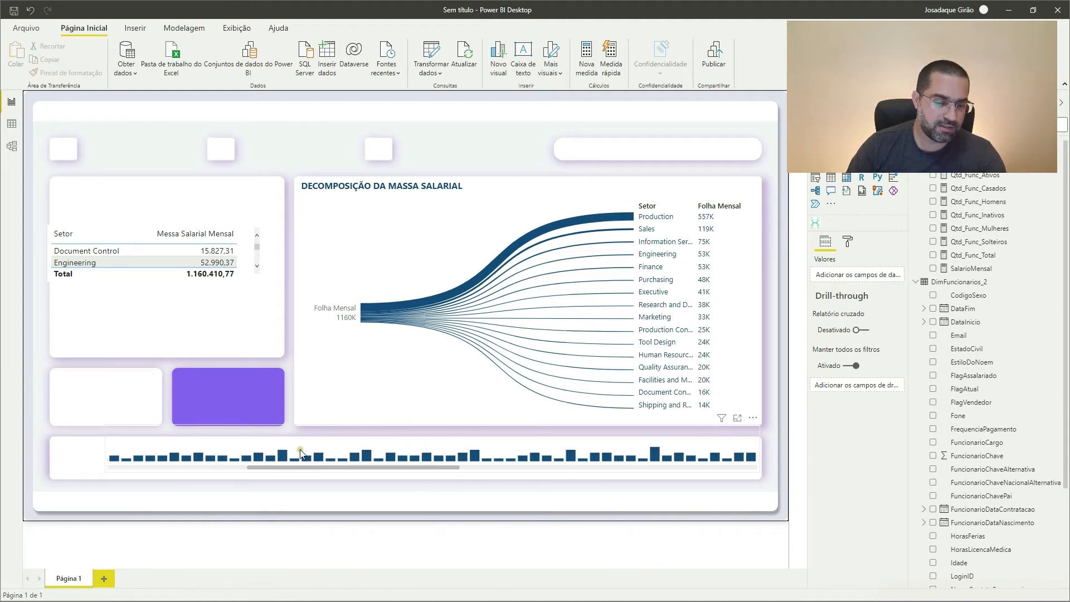
pyautogui.scroll(6, 306, 454)
pyautogui.scroll(12, 309, 457)
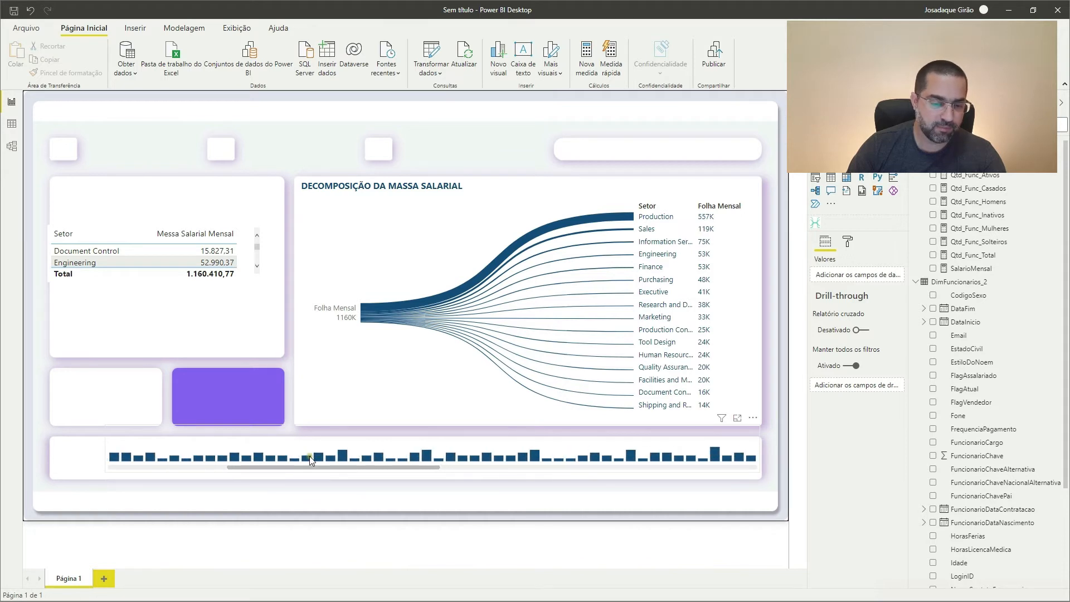
pyautogui.scroll(-11, 313, 460)
pyautogui.scroll(-7, 314, 459)
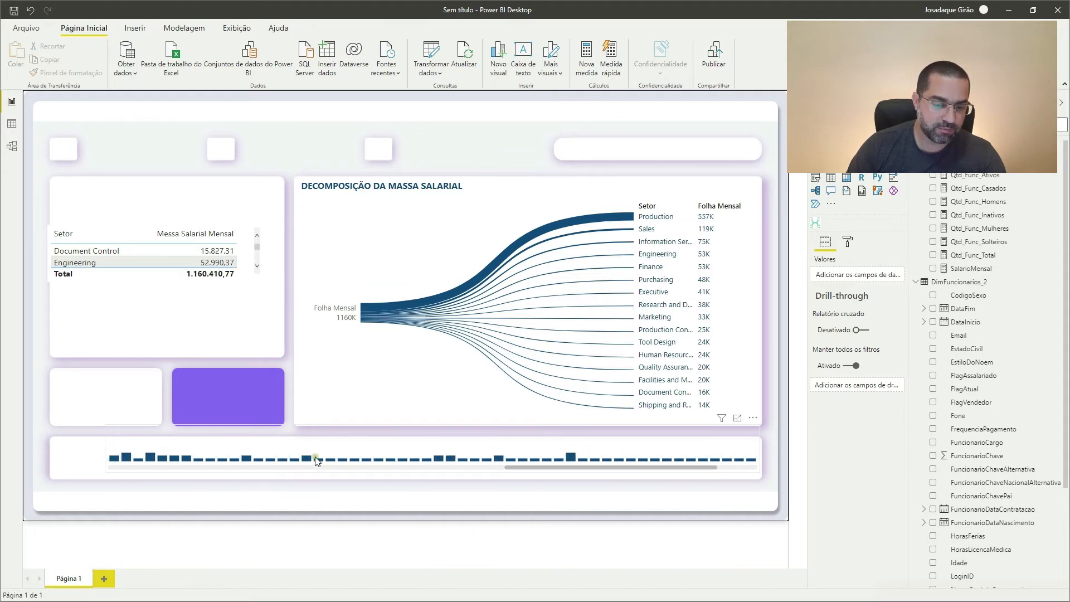
pyautogui.scroll(18, 326, 457)
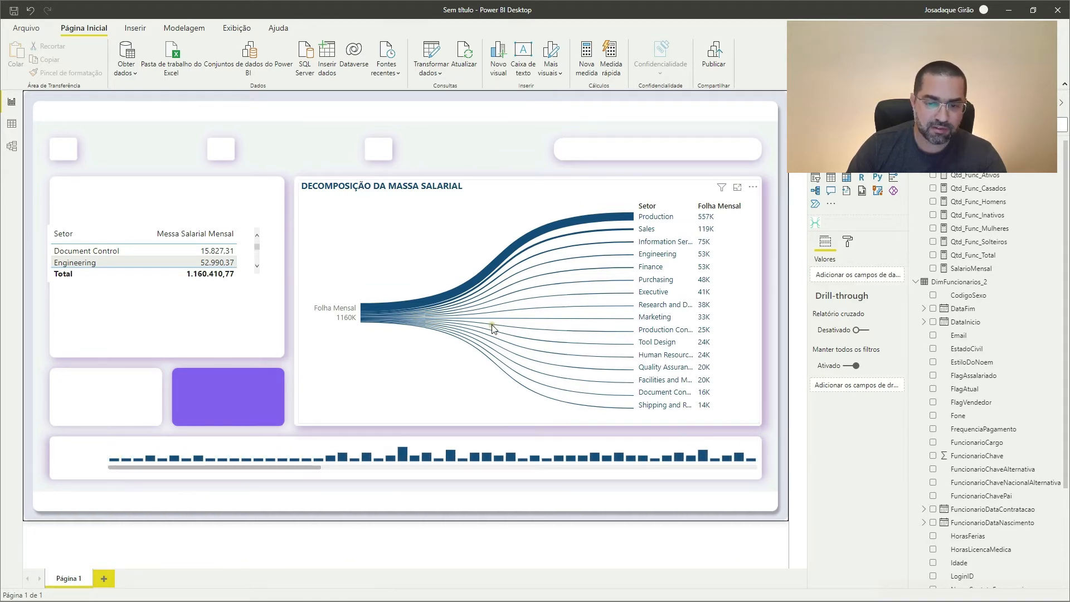
pyautogui.click(534, 241)
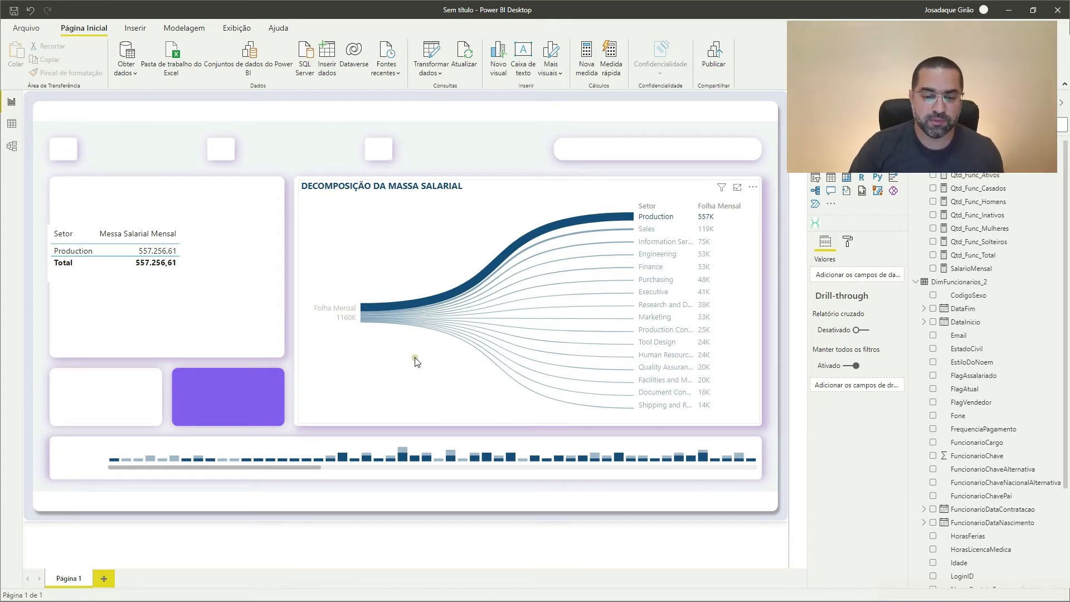
pyautogui.click(480, 225)
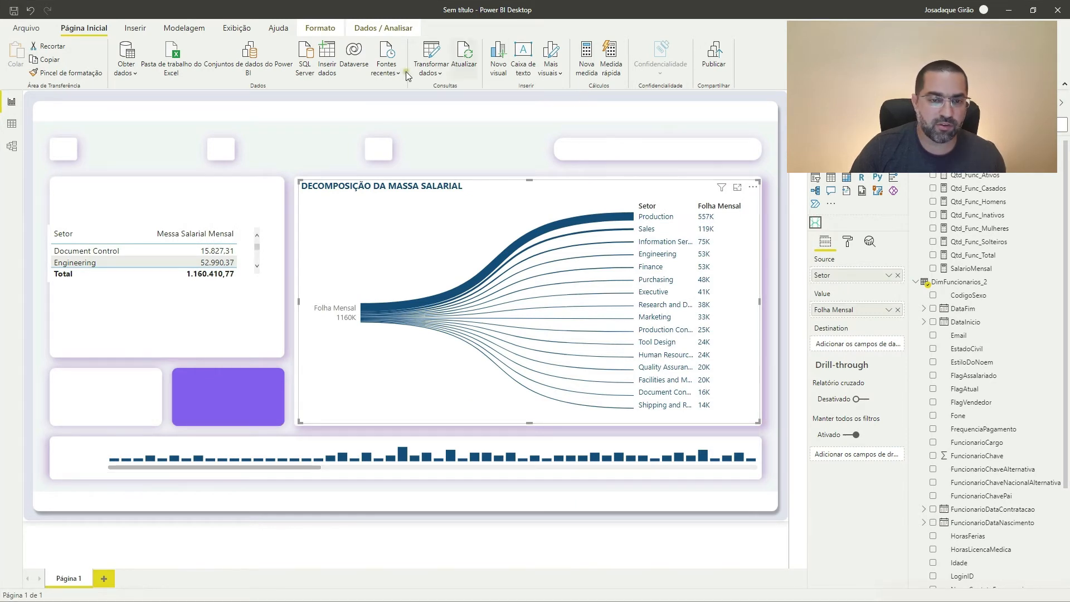
# Insert an image from the IMGs folder under Assets onto the report page.
pyautogui.click(135, 28)
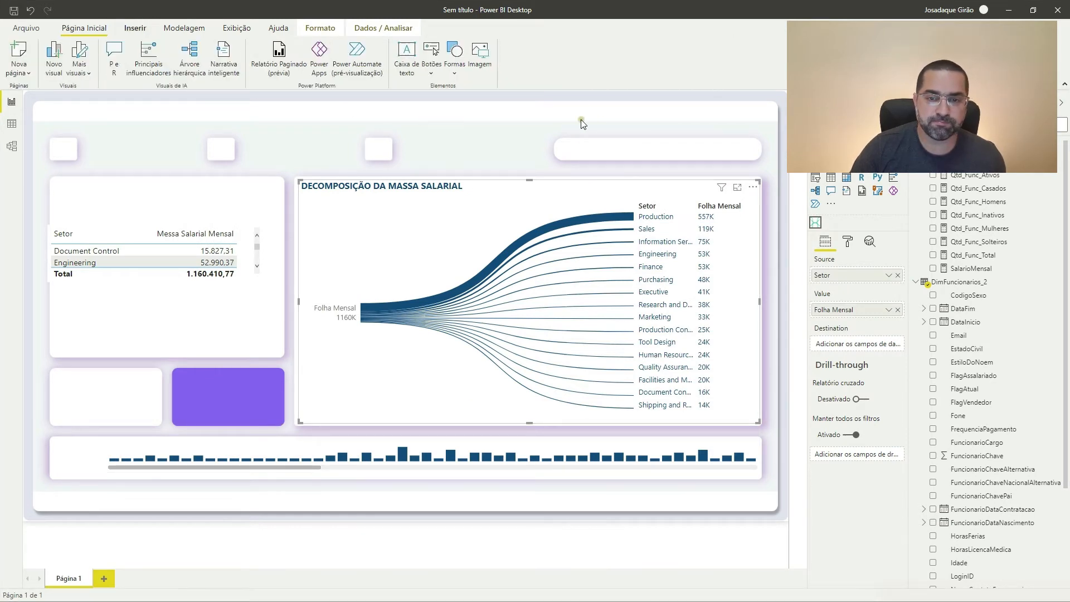
pyautogui.click(487, 55)
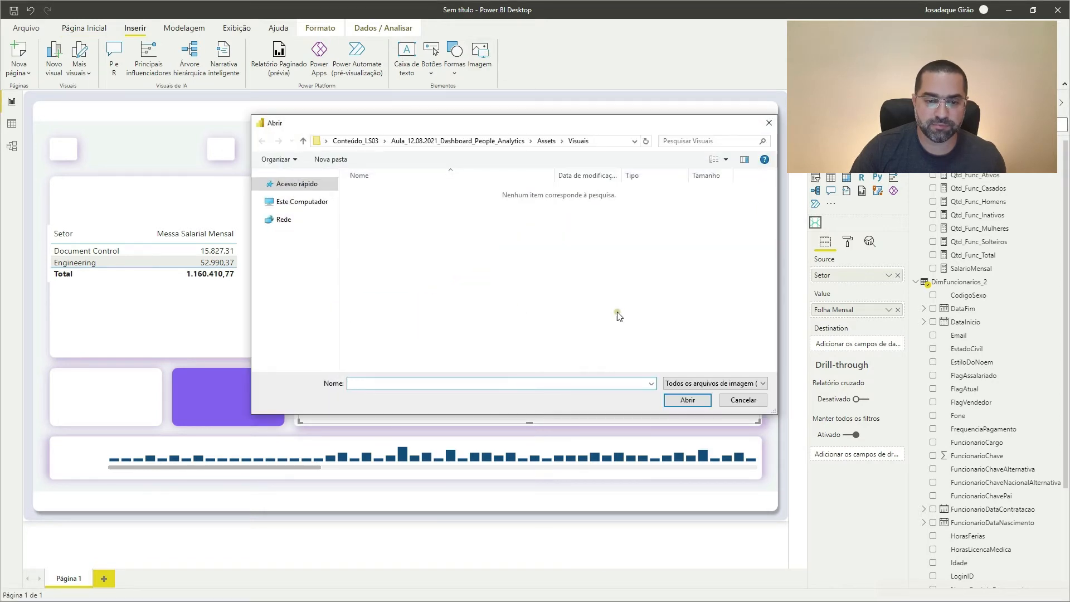
pyautogui.click(547, 141)
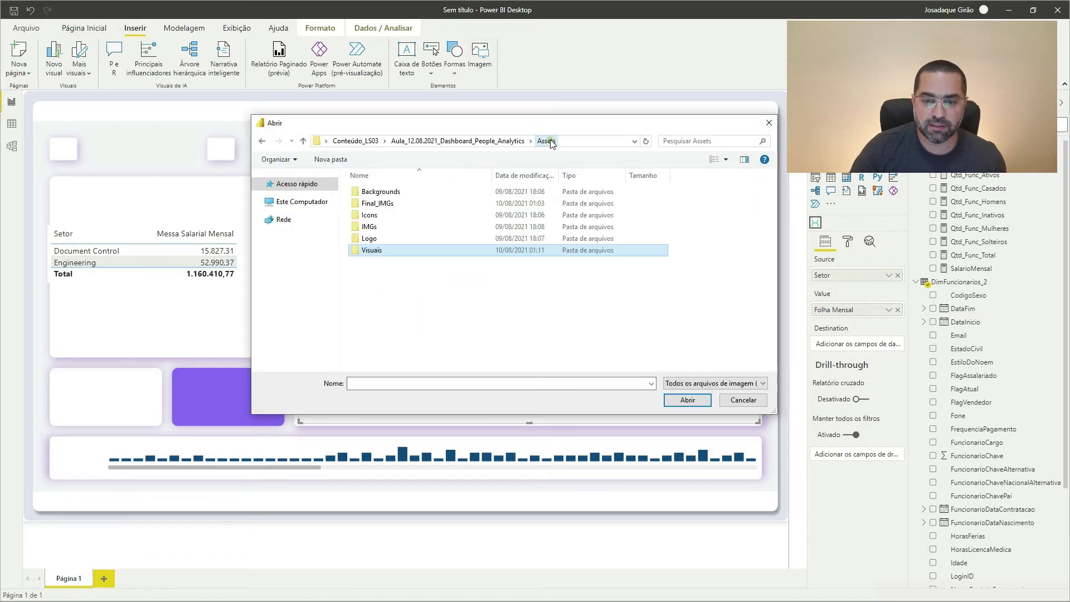
pyautogui.click(485, 316)
pyautogui.write('im')
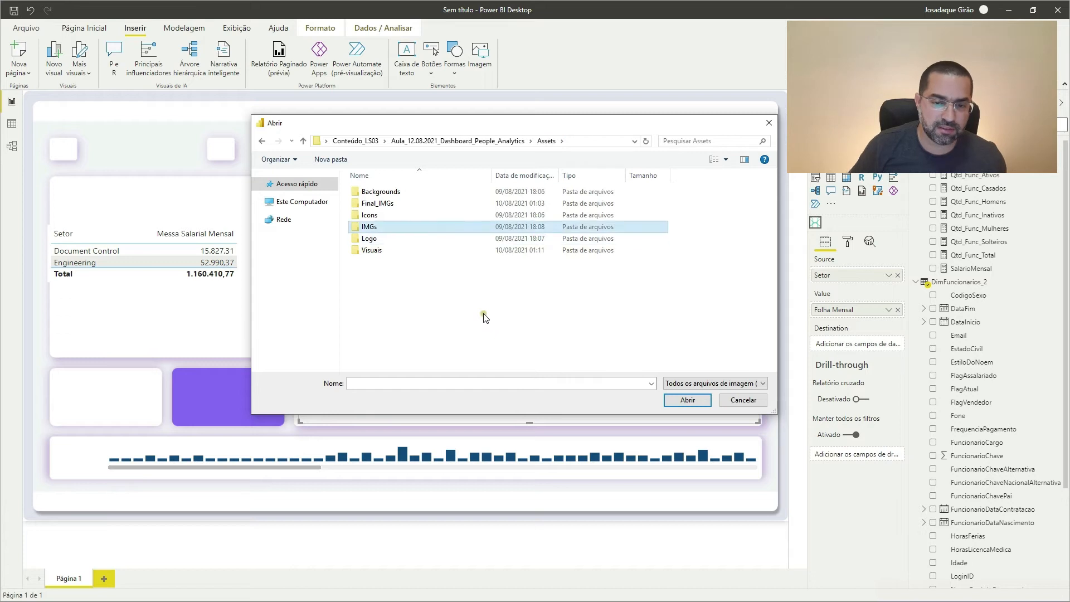
pyautogui.press('Return')
pyautogui.press('Down')
pyautogui.press('Return')
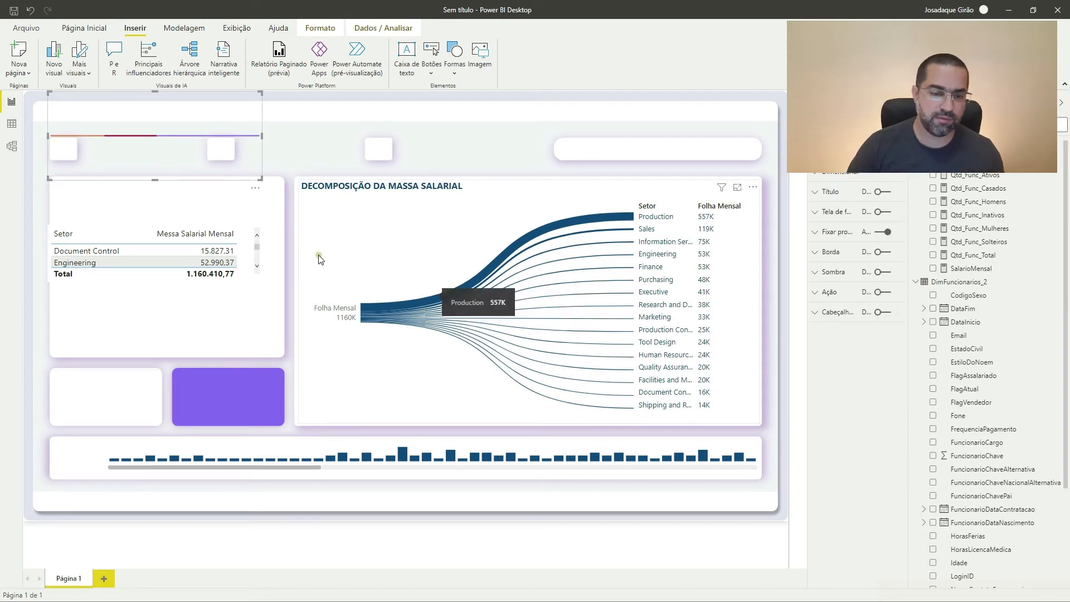
# Move the striped orange, red and purple line image beneath the column chart's bars and stretch it to the chart's full width.
pyautogui.moveTo(169, 155); pyautogui.dragTo(194, 470)
pyautogui.moveTo(319, 462); pyautogui.dragTo(761, 478)
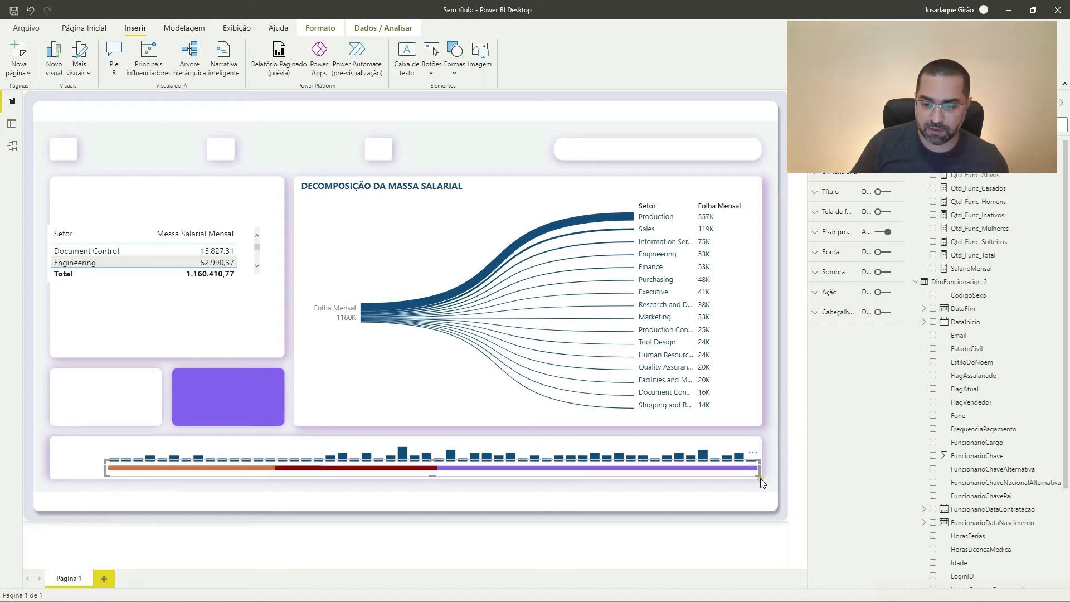
pyautogui.click(586, 503)
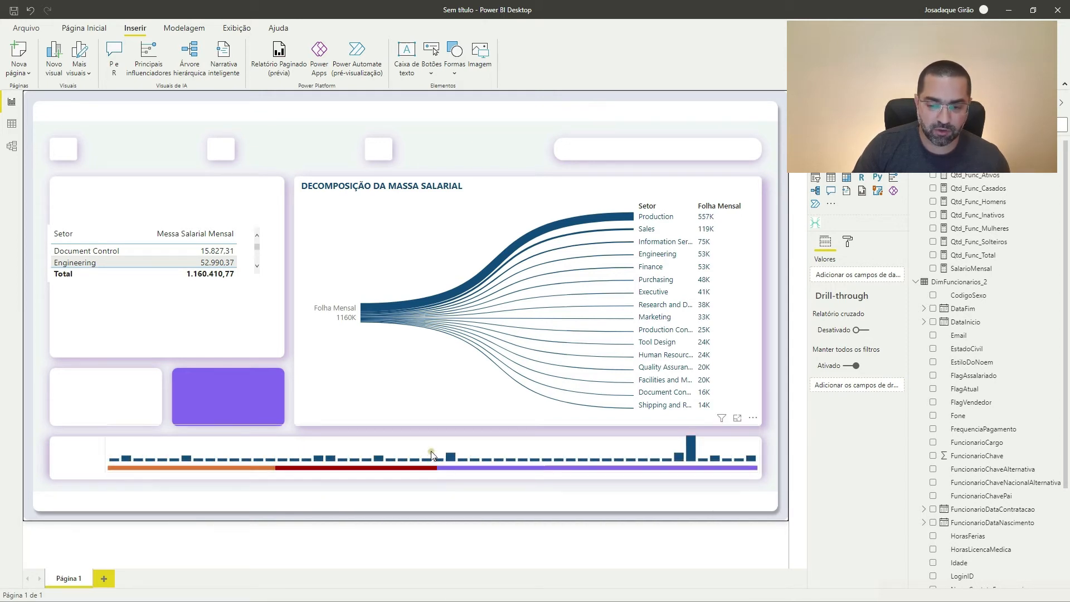
# Reduce the column chart's height slightly by lowering its upper edge toward the panel's edge.
pyautogui.click(430, 492)
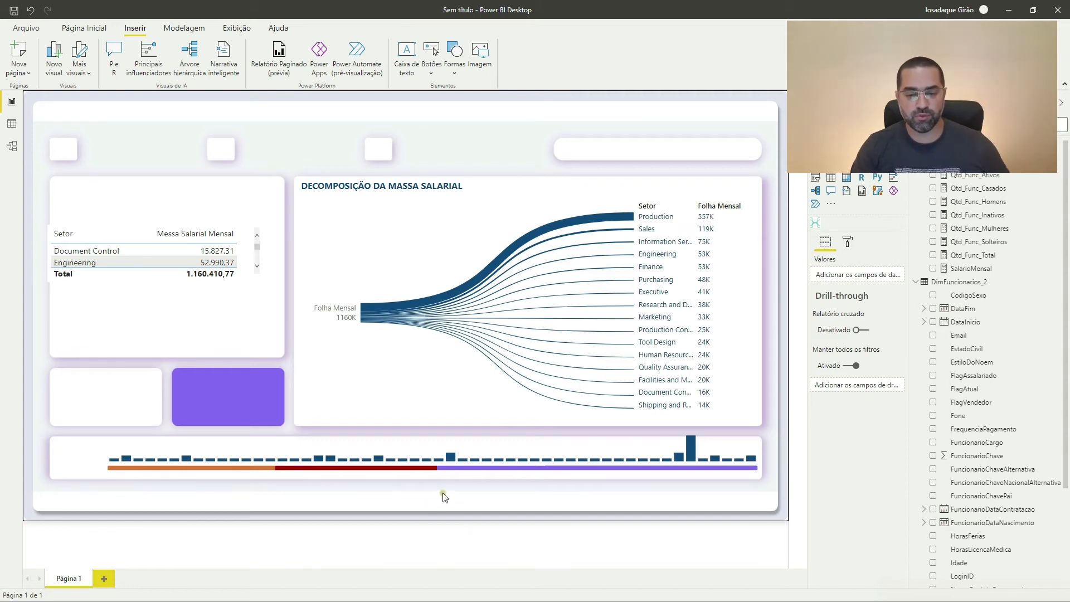
pyautogui.click(426, 449)
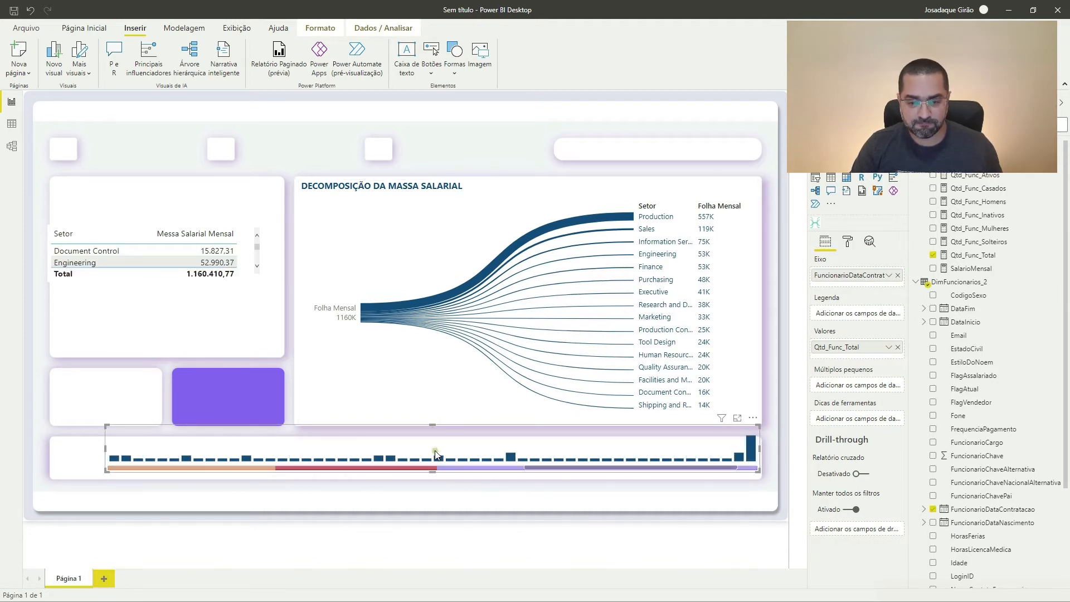
pyautogui.moveTo(429, 429); pyautogui.dragTo(435, 432)
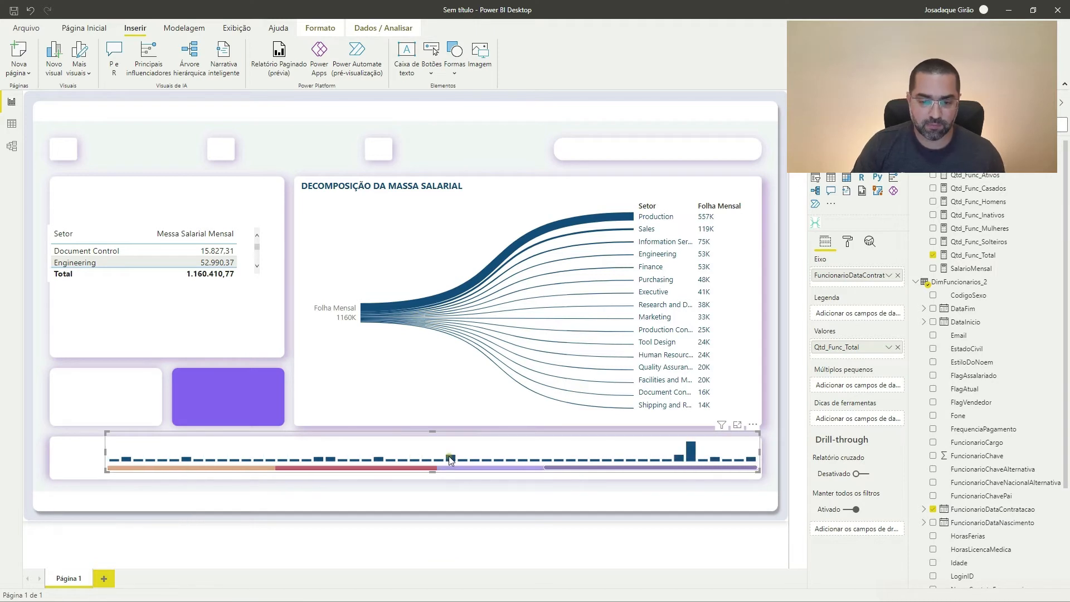
# Check which field and order the column chart is sorted by.
pyautogui.click(752, 424)
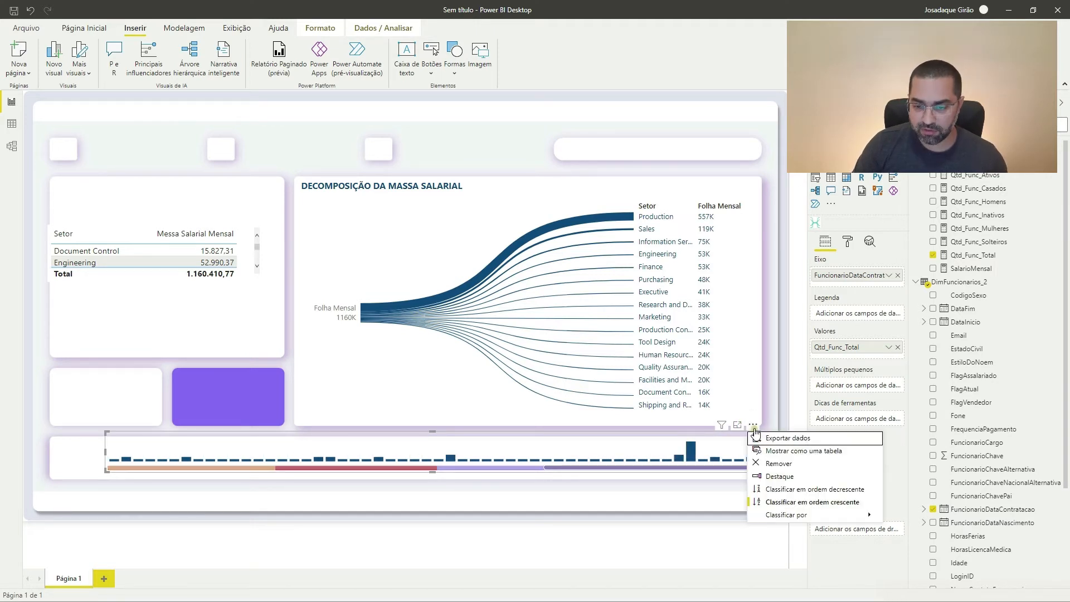
pyautogui.moveTo(811, 512)
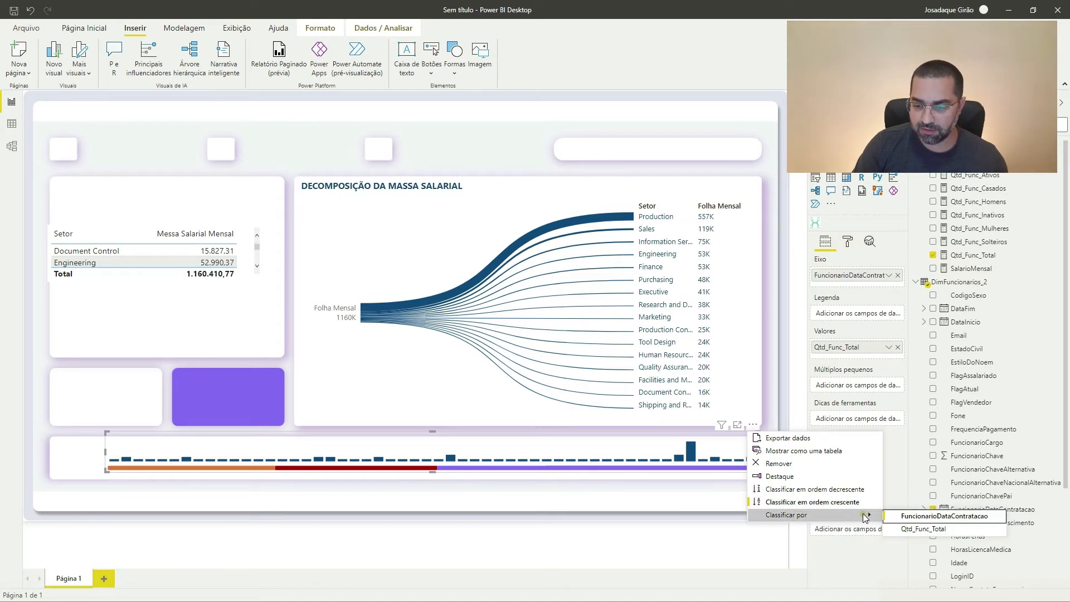
pyautogui.click(560, 504)
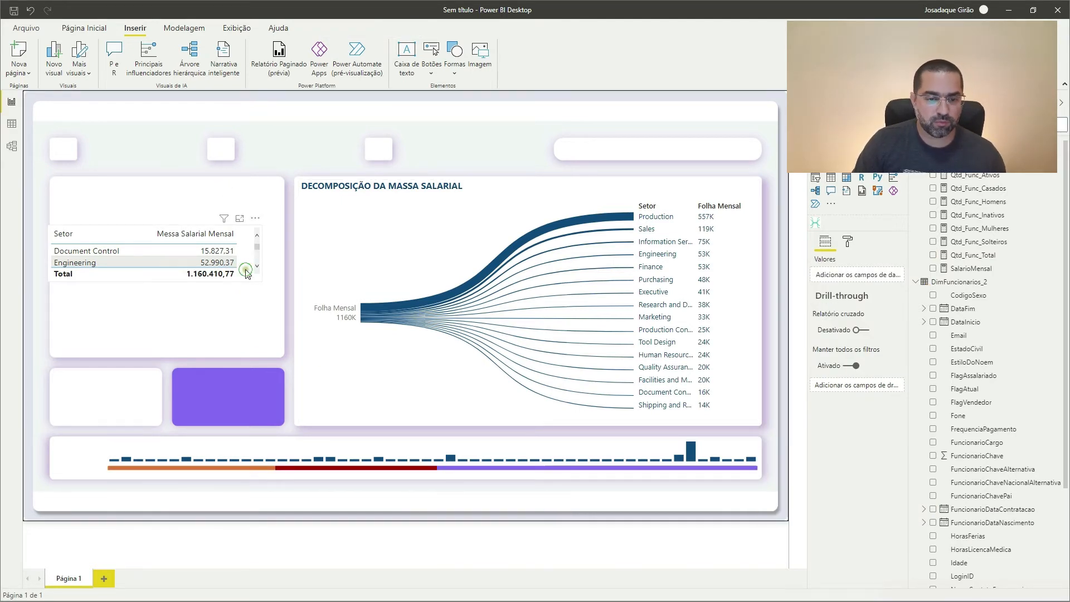
# Remove the table listing Setor and Messa Salarial Mensal from the page.
pyautogui.click(252, 251)
pyautogui.click(255, 218)
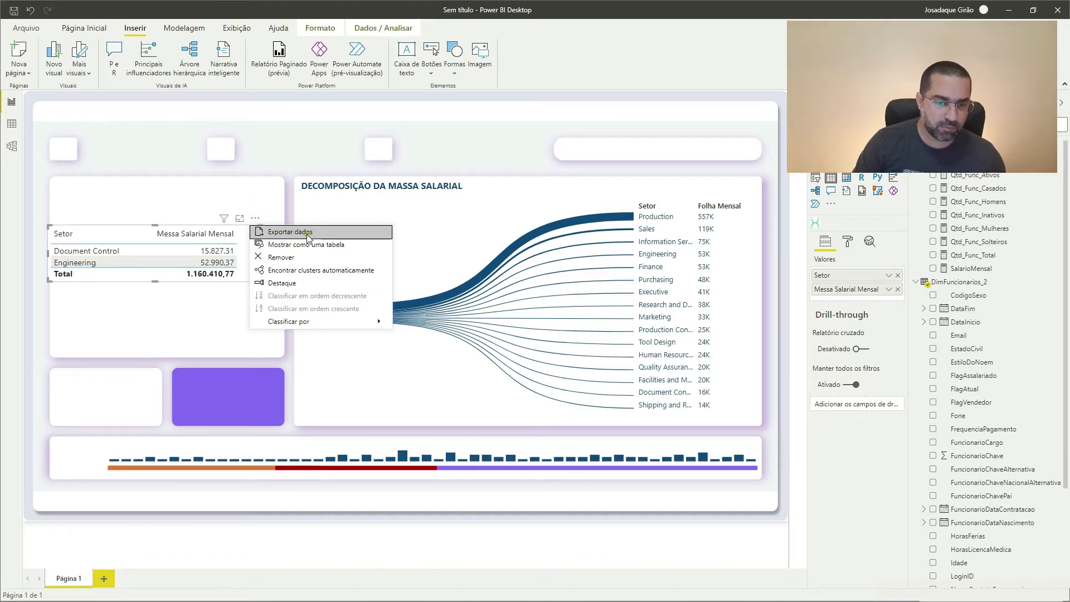
pyautogui.moveTo(285, 320)
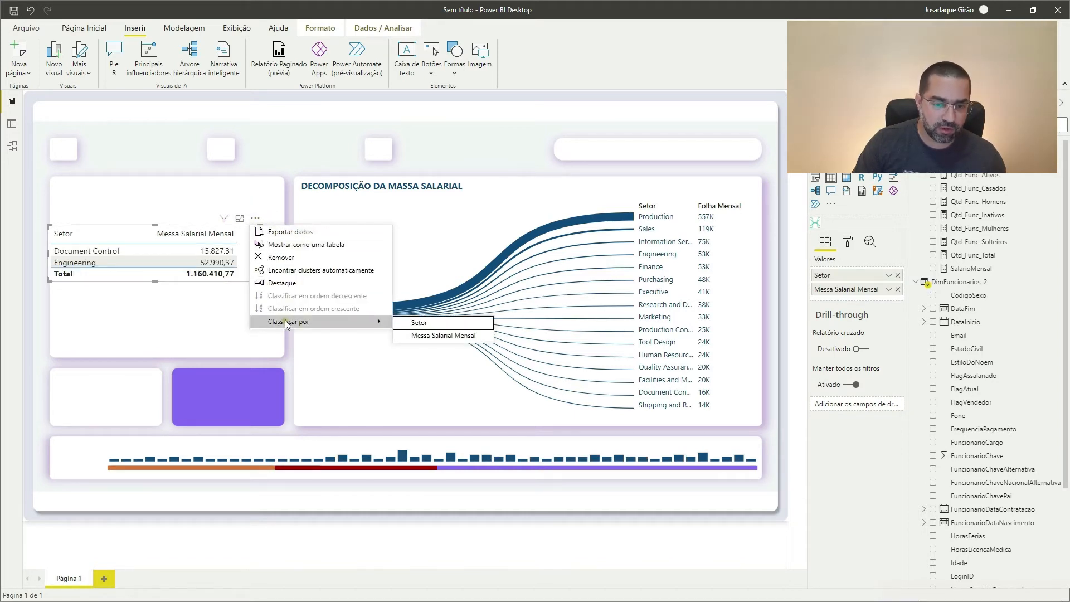
pyautogui.click(282, 259)
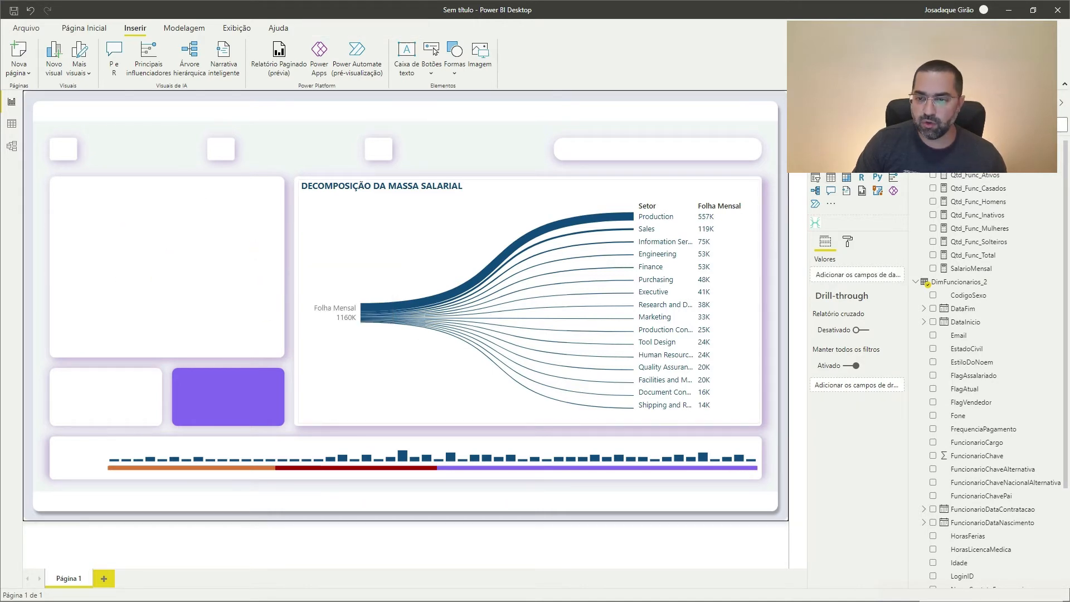
# Add a donut chart and resize it to fill the large white panel beside the bowtie chart.
pyautogui.click(877, 151)
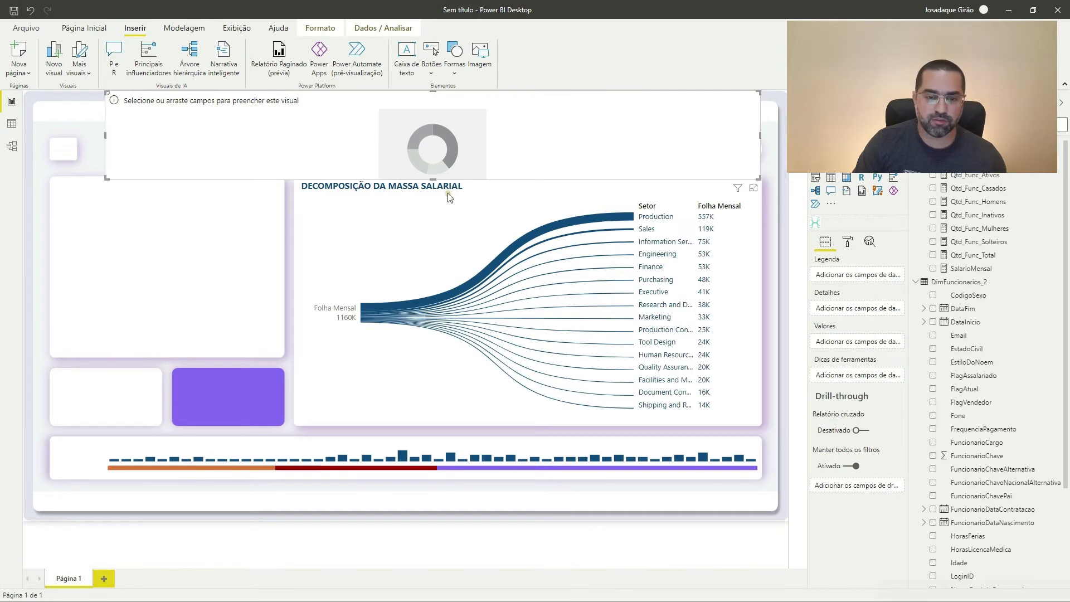
pyautogui.moveTo(365, 147); pyautogui.dragTo(305, 240)
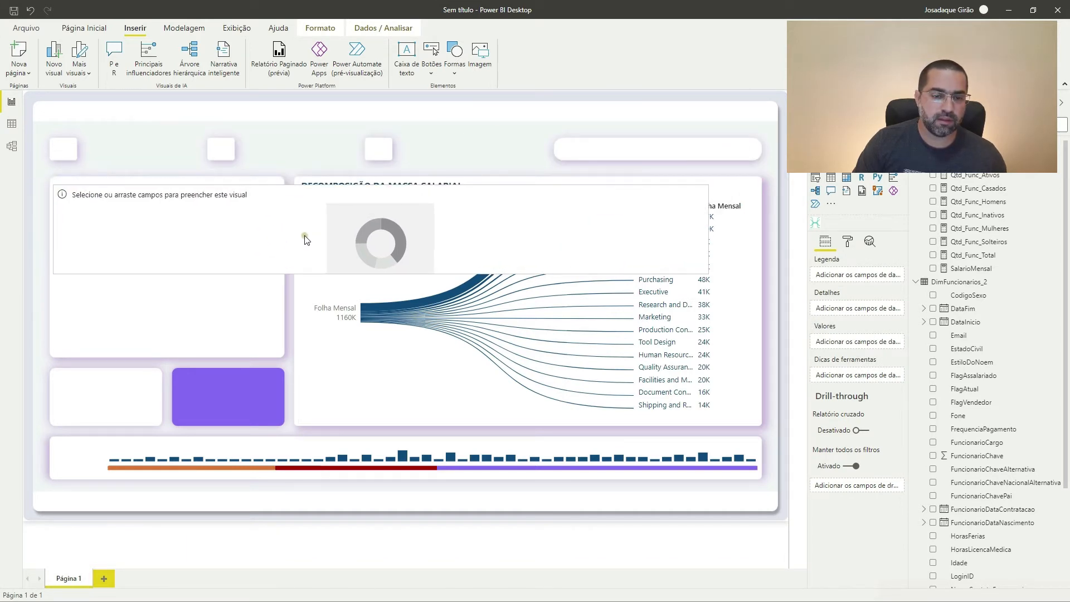
pyautogui.moveTo(708, 229); pyautogui.dragTo(280, 216)
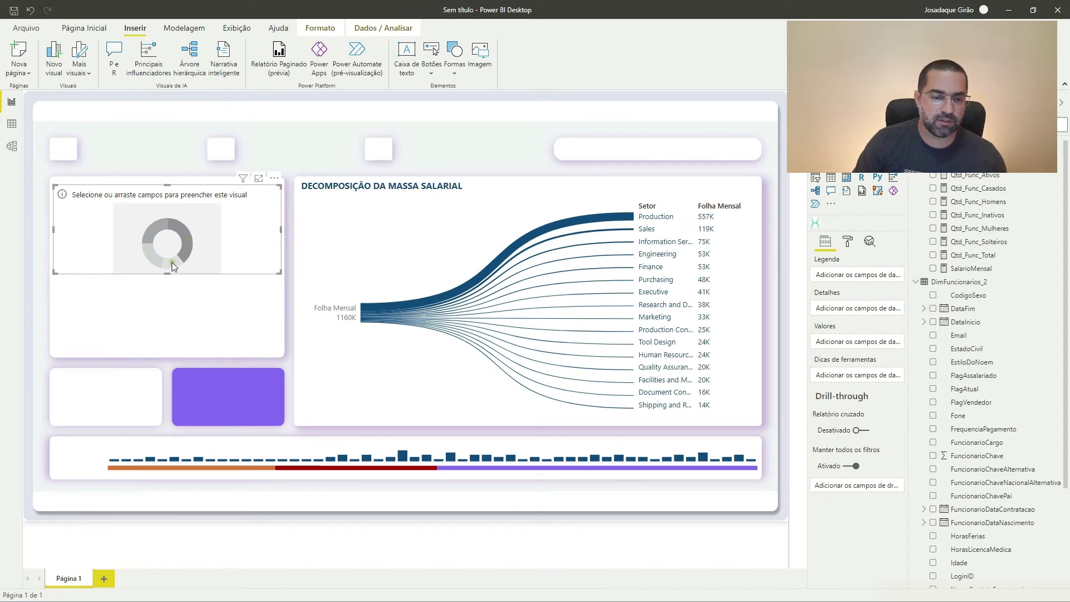
pyautogui.moveTo(167, 274); pyautogui.dragTo(195, 353)
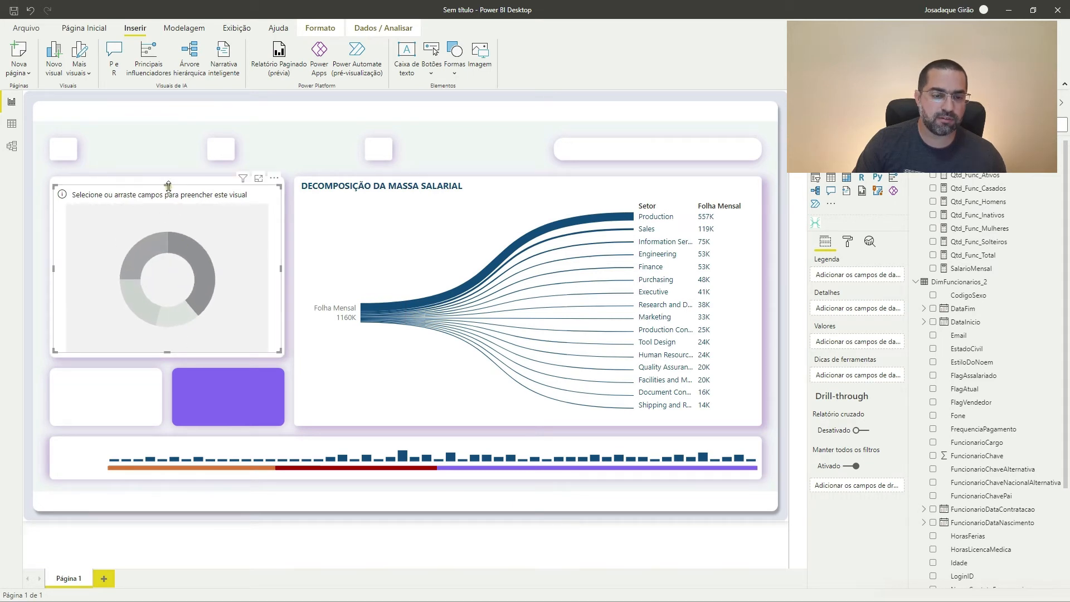
pyautogui.moveTo(168, 185); pyautogui.dragTo(168, 181)
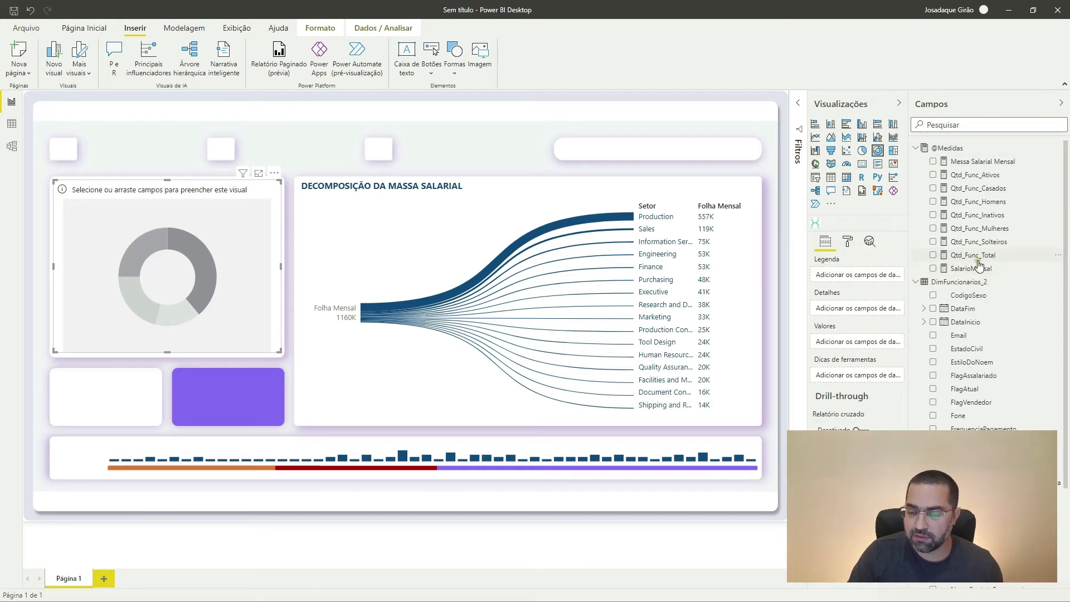
# Set Qtd_Func_Total as the donut chart's values and Descrição from DimGenero2 as its legend, checking the table relationship in the model.
pyautogui.moveTo(979, 261); pyautogui.dragTo(164, 280)
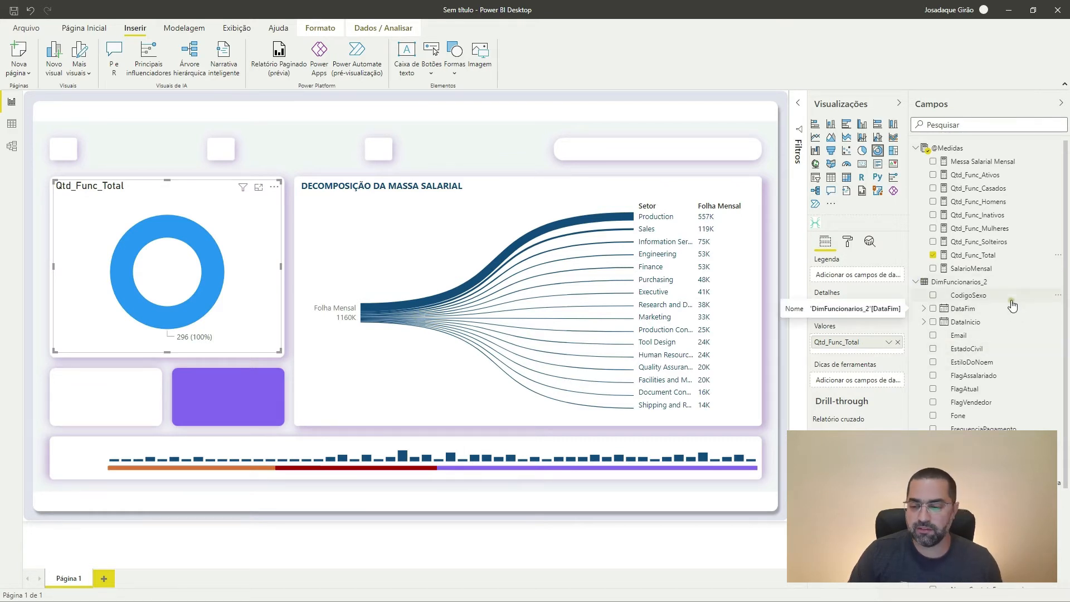
pyautogui.click(917, 149)
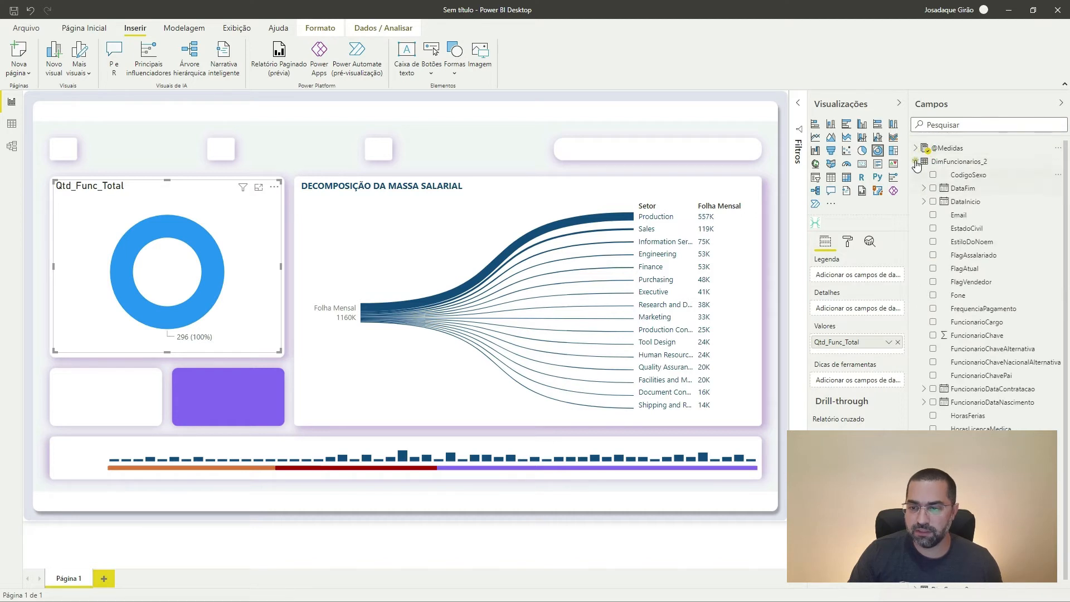
pyautogui.click(915, 162)
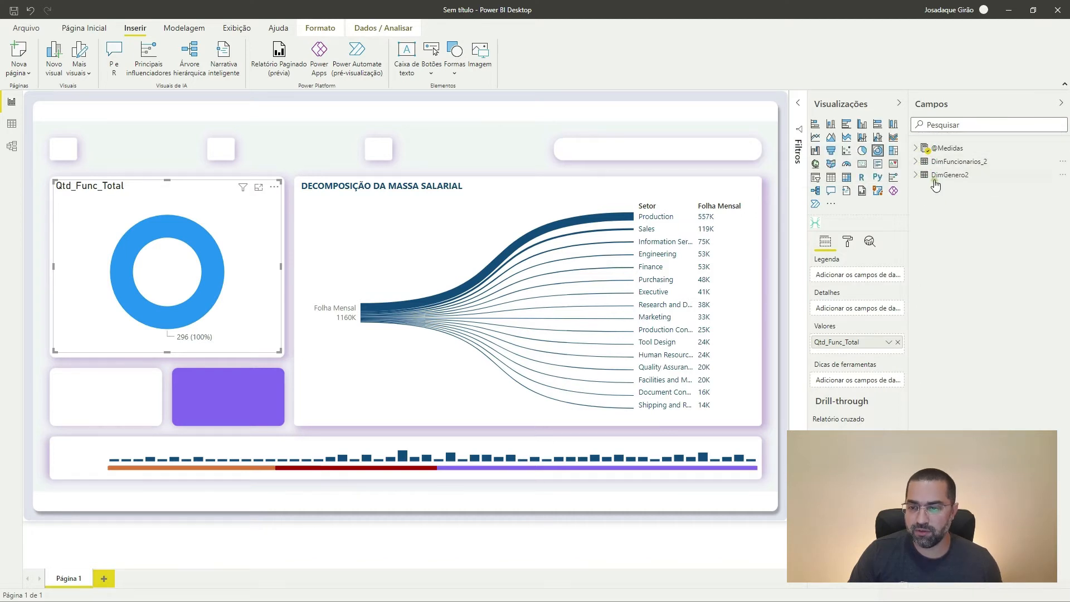
pyautogui.click(915, 175)
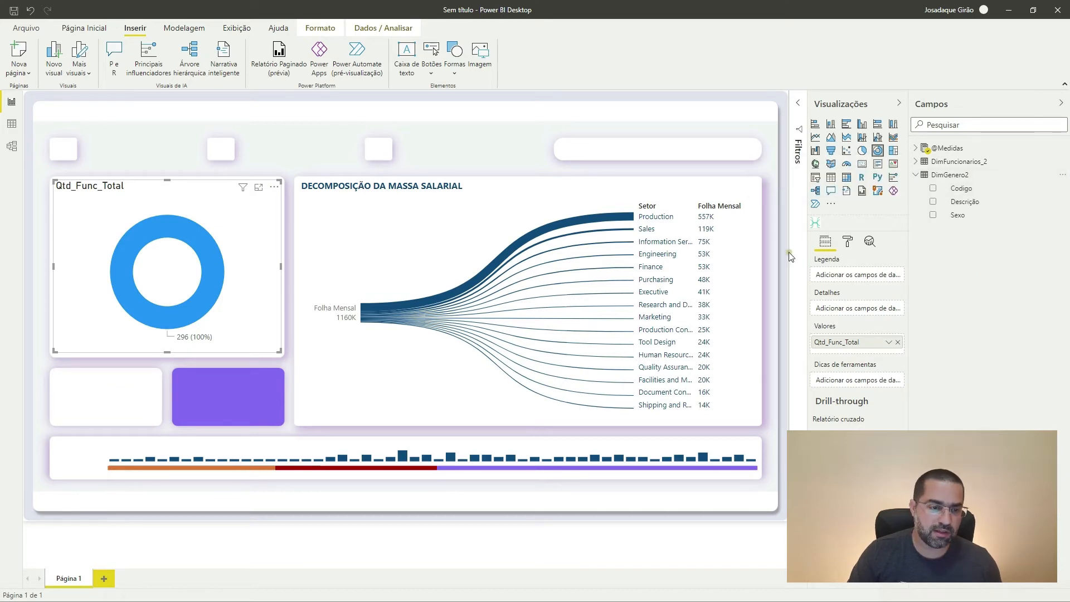
pyautogui.click(12, 145)
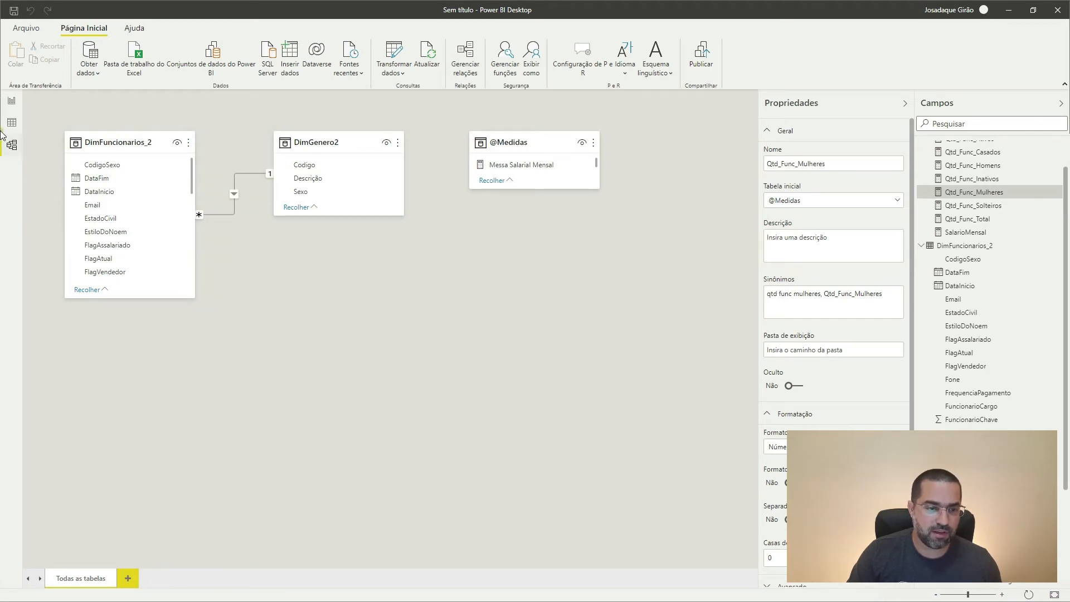
pyautogui.click(12, 101)
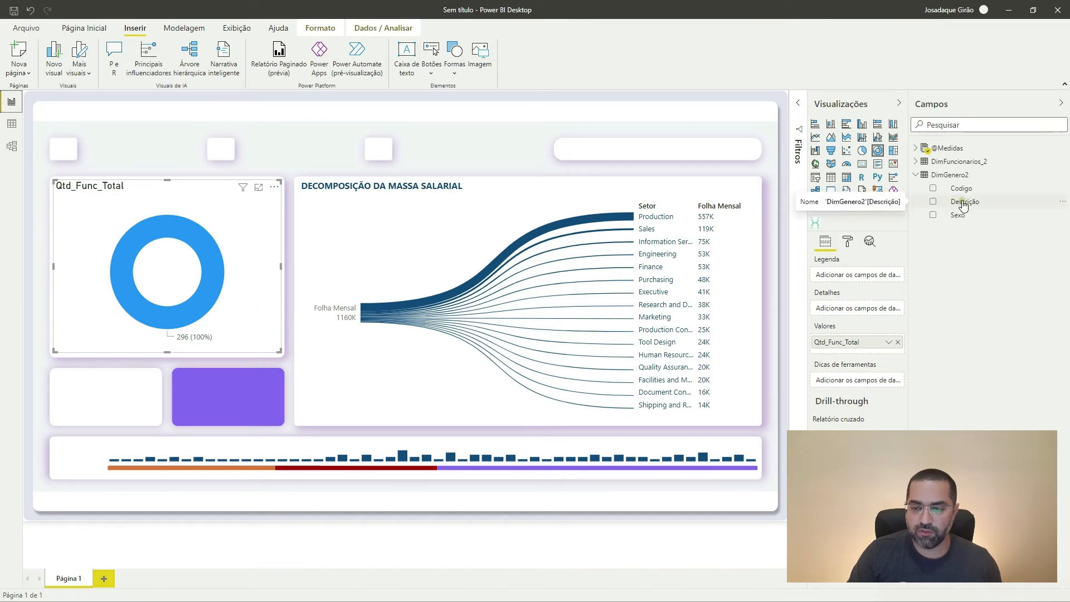
pyautogui.moveTo(963, 205); pyautogui.dragTo(847, 278)
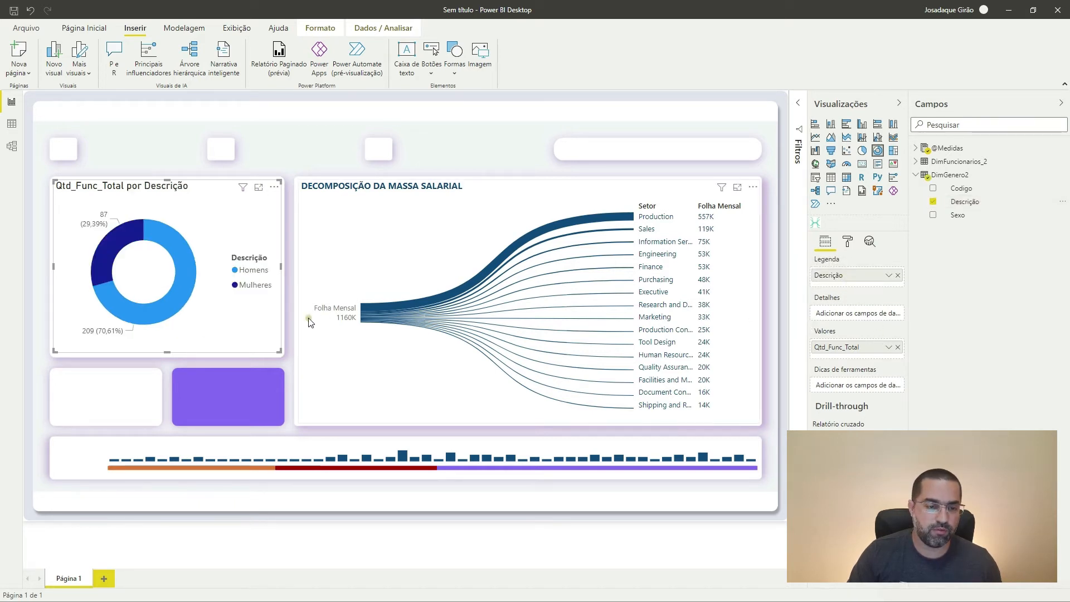
# Replace Descrição with Sexo as the donut chart's legend field and inspect the resulting slices.
pyautogui.moveTo(96, 229)
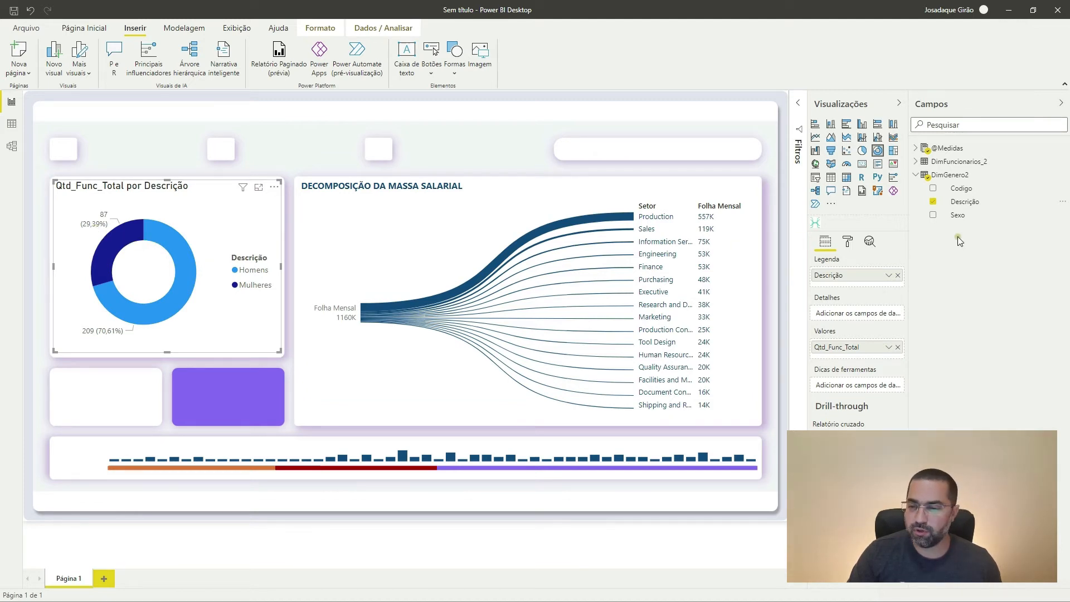
pyautogui.moveTo(965, 225); pyautogui.dragTo(834, 283)
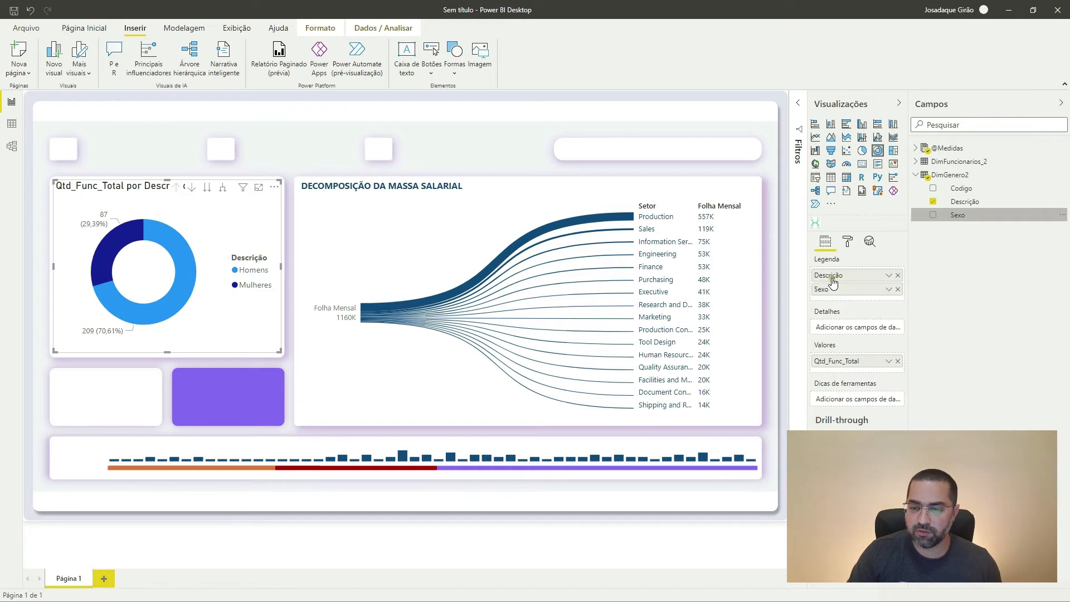
pyautogui.click(898, 275)
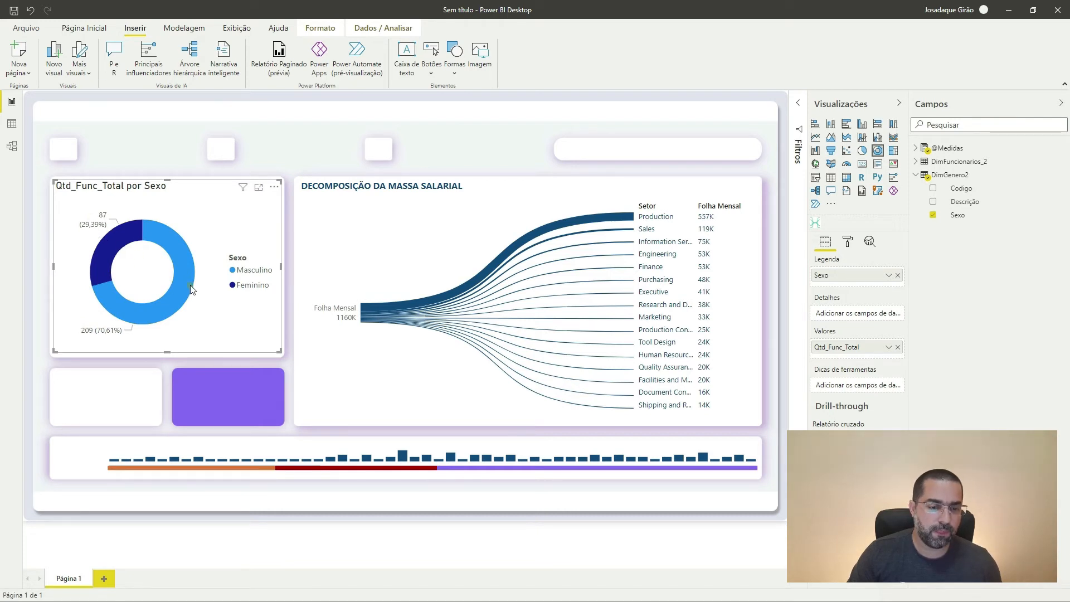
pyautogui.moveTo(190, 286)
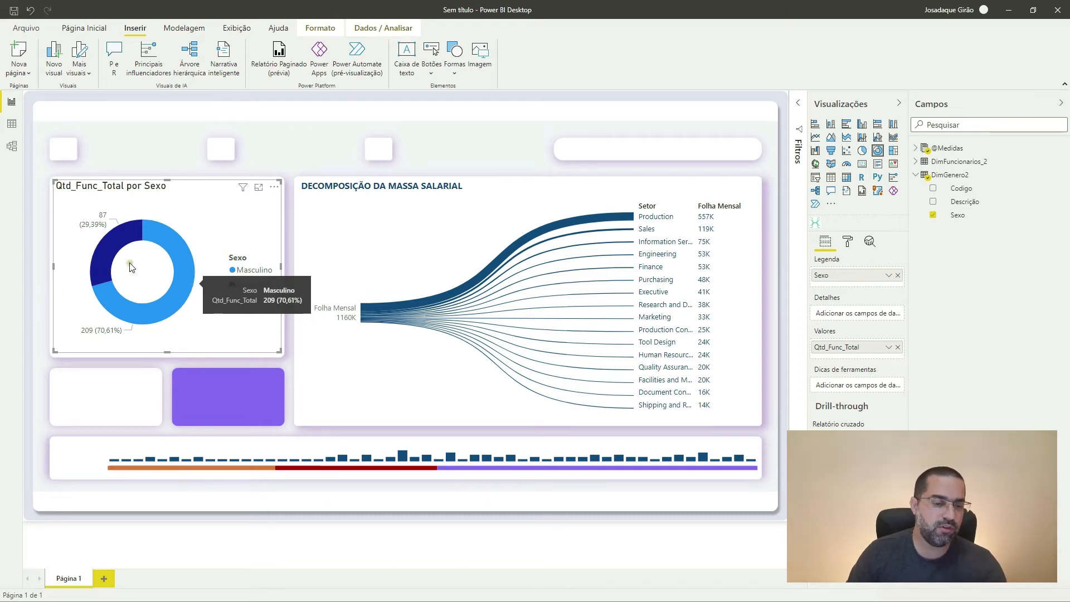
pyautogui.moveTo(111, 261)
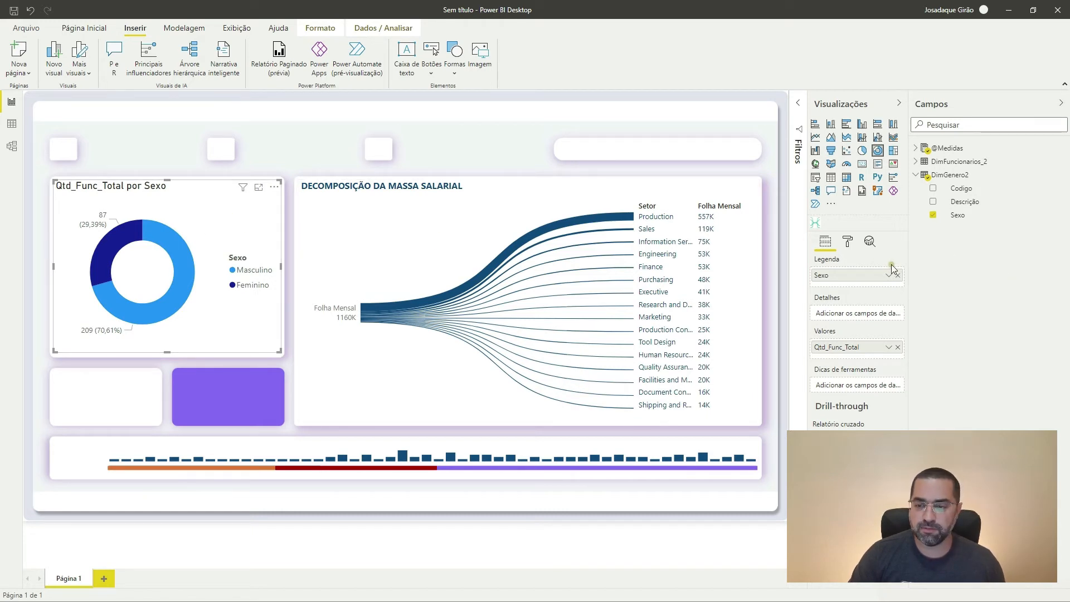
# Turn off the donut chart's legend.
pyautogui.click(848, 244)
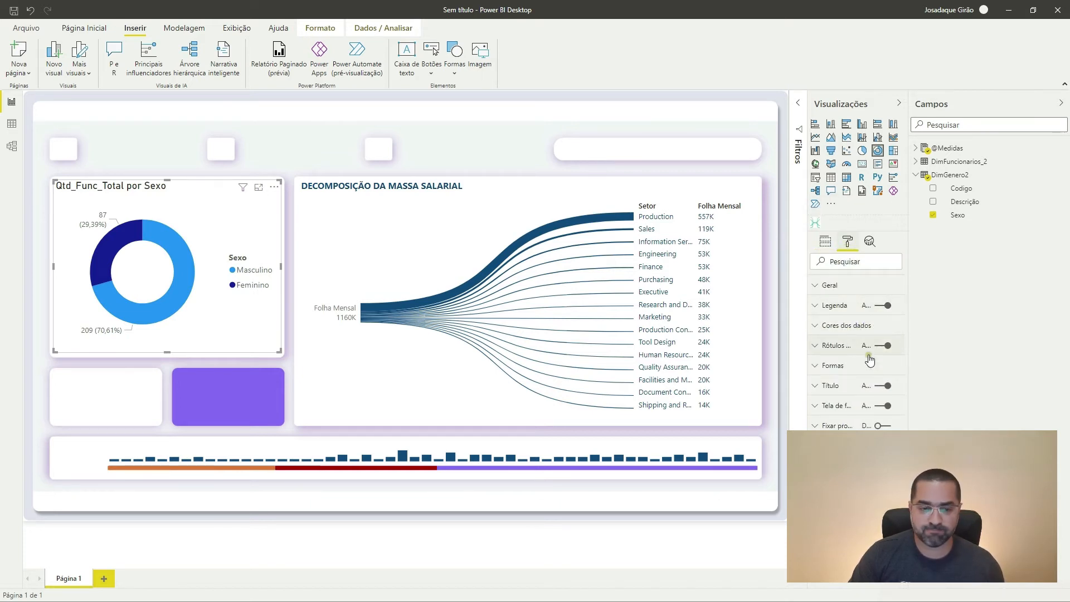
pyautogui.click(884, 308)
pyautogui.click(853, 308)
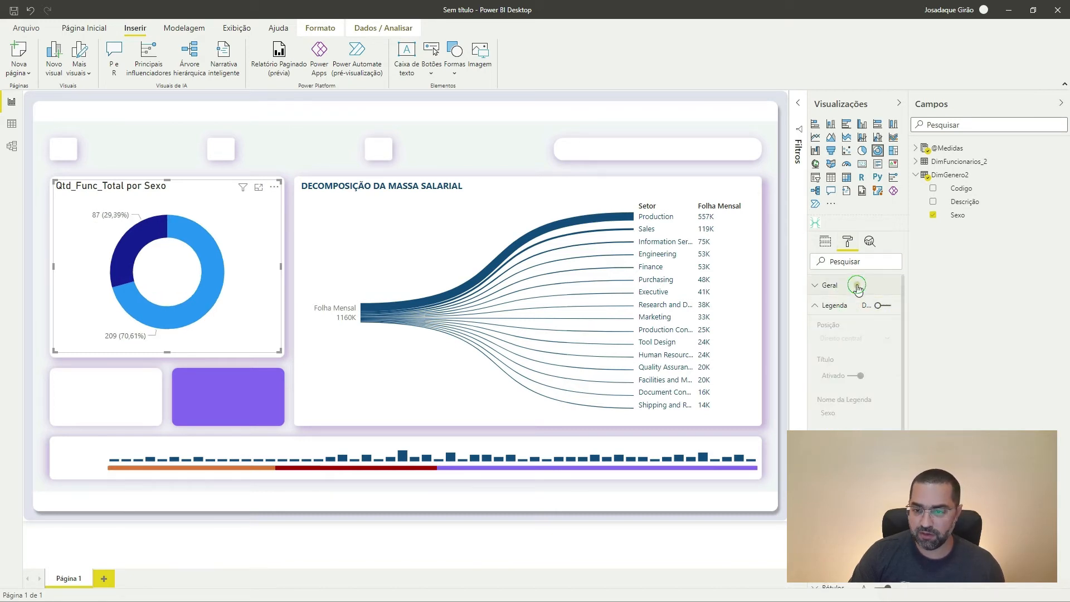
pyautogui.click(856, 288)
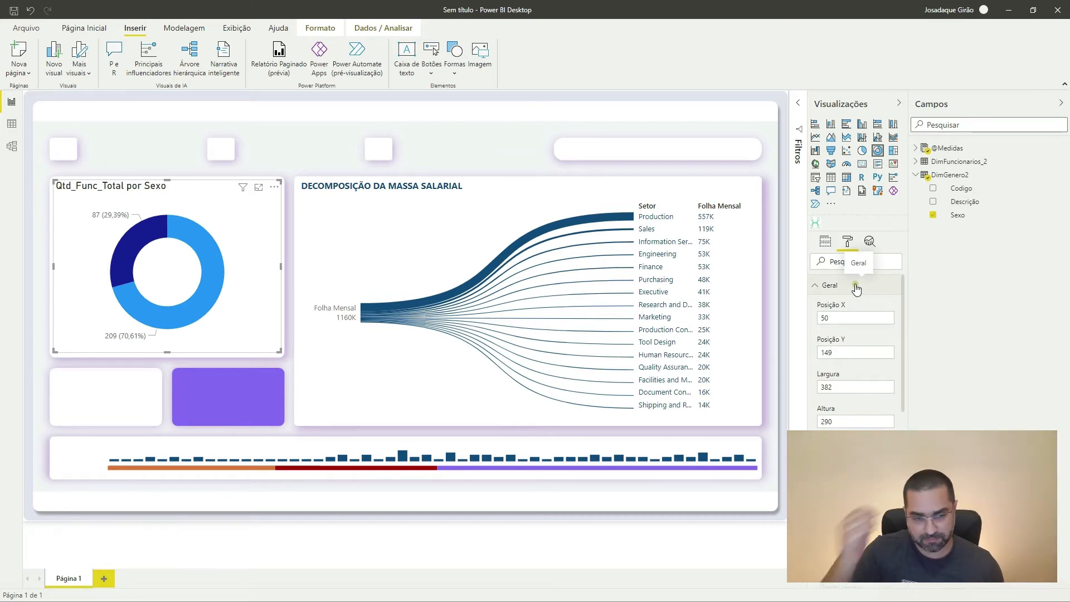
pyautogui.click(856, 288)
pyautogui.click(883, 305)
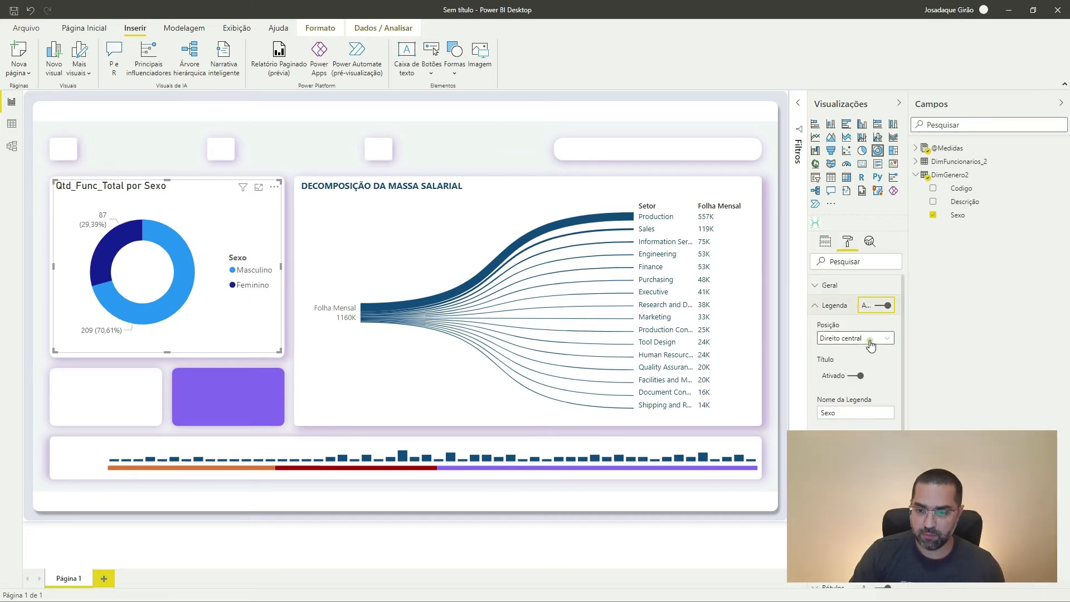
pyautogui.click(871, 345)
pyautogui.click(870, 345)
pyautogui.scroll(-2, 875, 349)
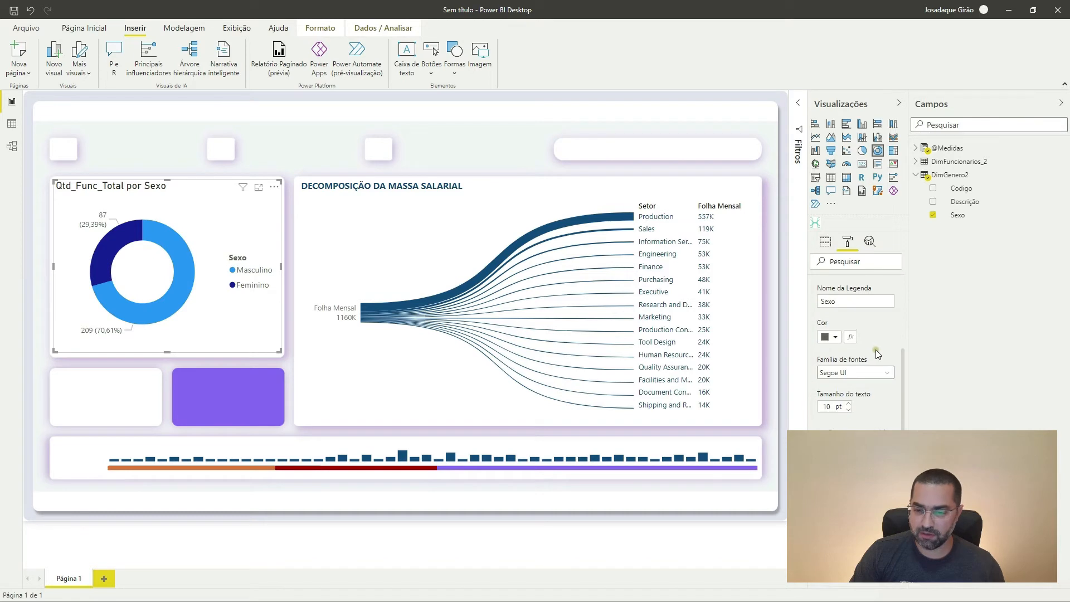
pyautogui.scroll(2, 877, 357)
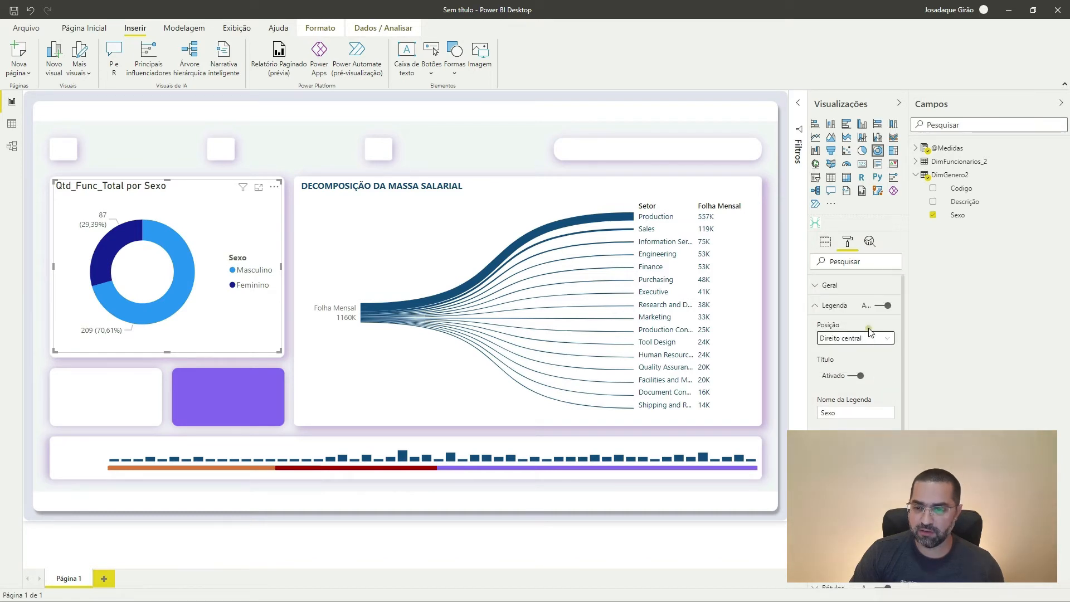
pyautogui.click(883, 305)
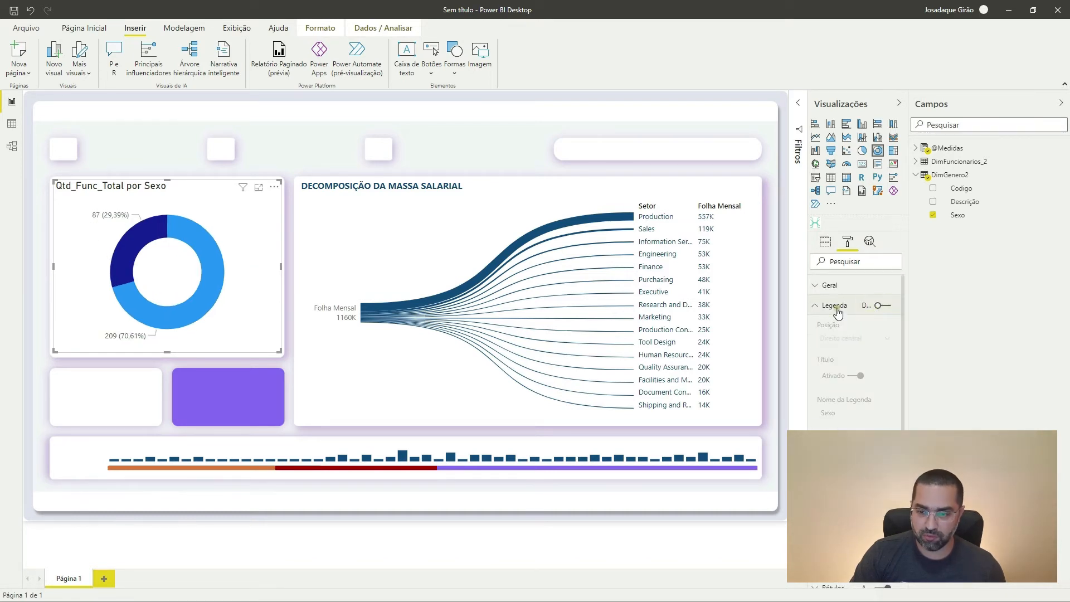
# Color the donut chart's Masculino slice dark blue like the bowtie chart and the Feminino slice a muted blue-violet.
pyautogui.click(836, 306)
pyautogui.click(844, 325)
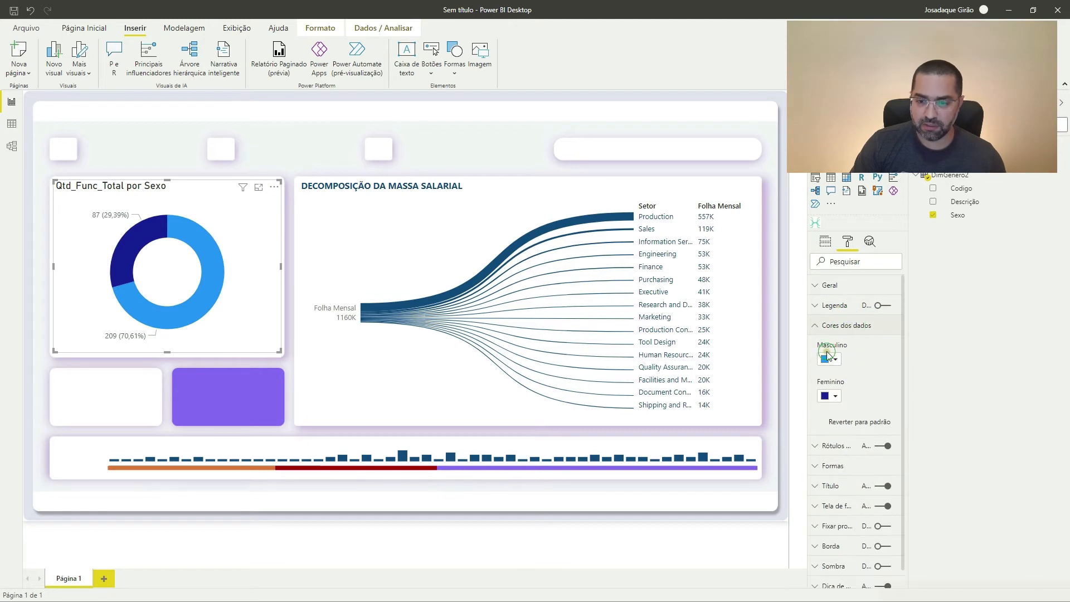
pyautogui.click(829, 358)
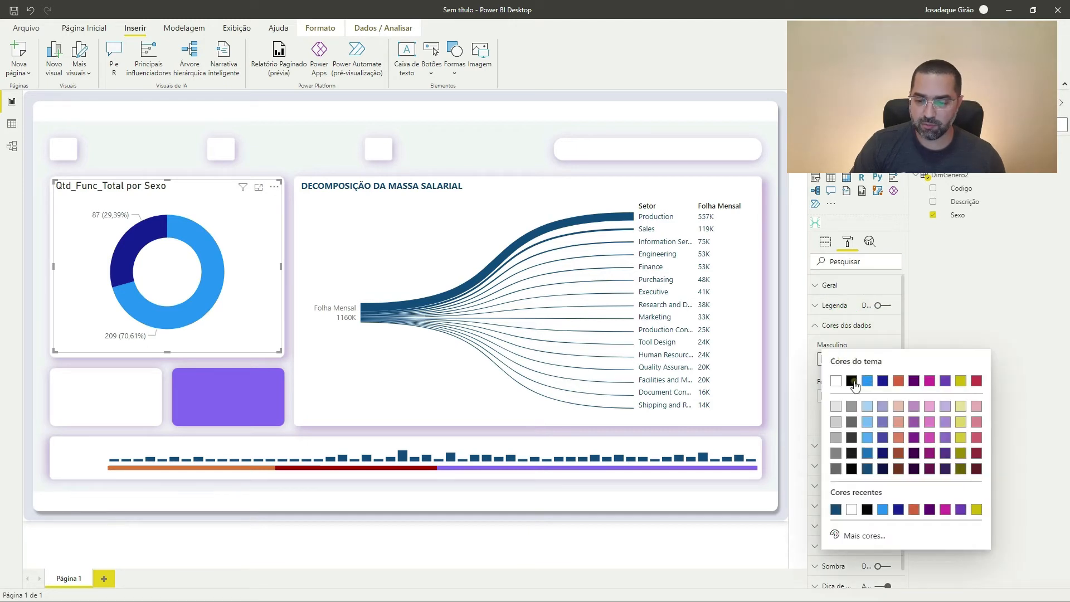
pyautogui.click(836, 510)
pyautogui.click(835, 509)
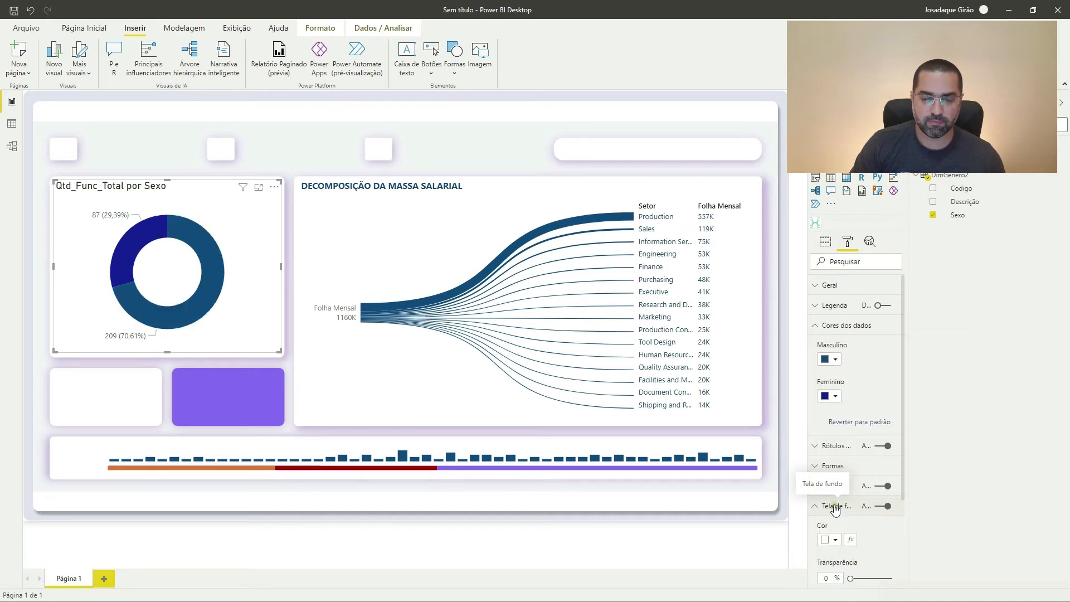
pyautogui.click(832, 396)
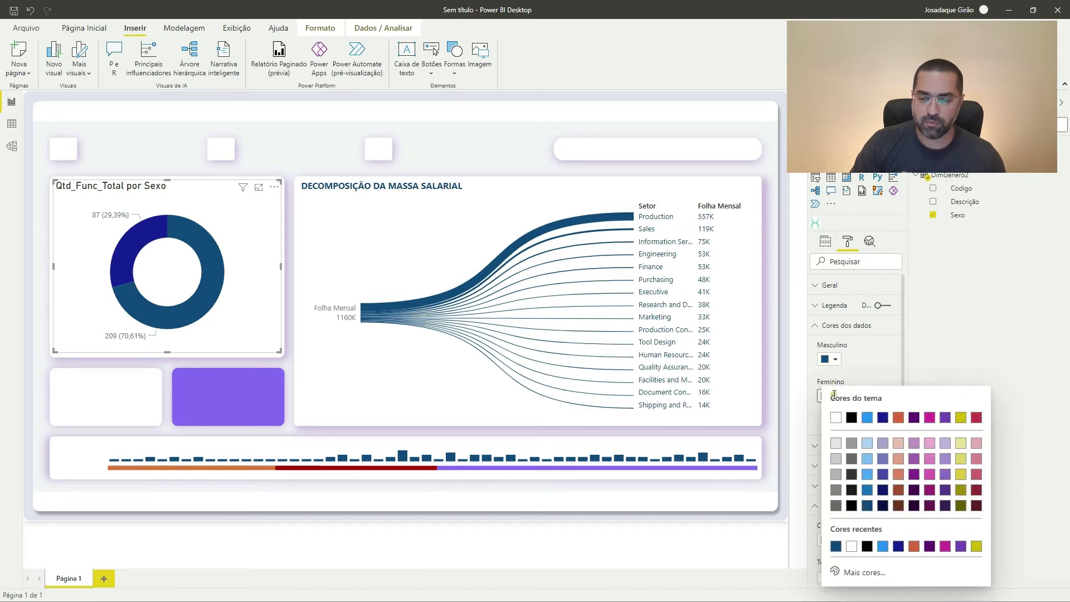
pyautogui.click(940, 491)
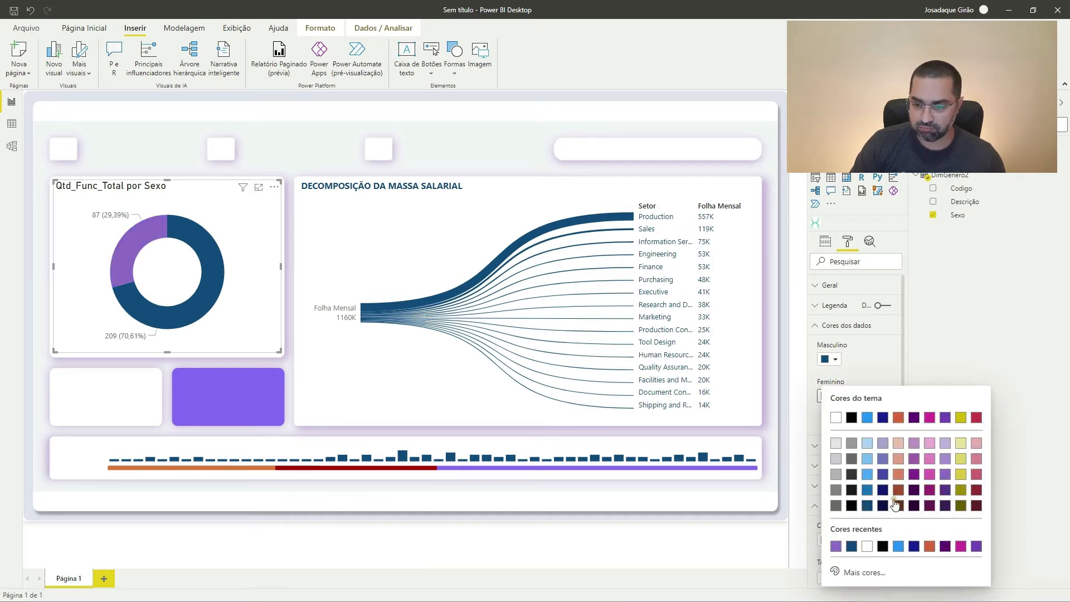
pyautogui.click(883, 464)
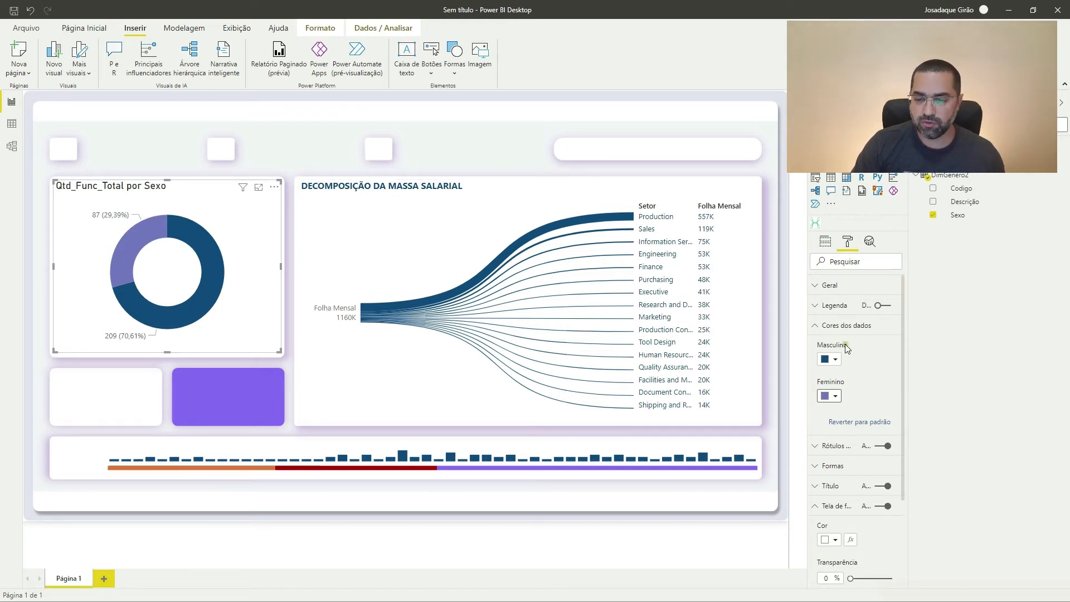
pyautogui.click(834, 331)
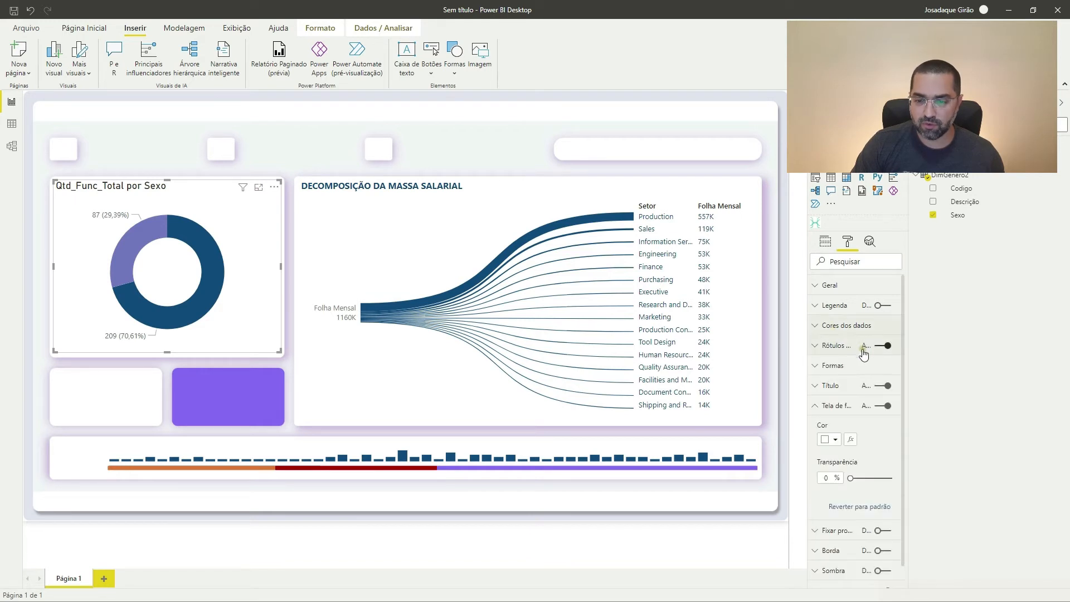
# Change the donut chart's title text to COLABORADORES POR SEXO.
pyautogui.click(830, 388)
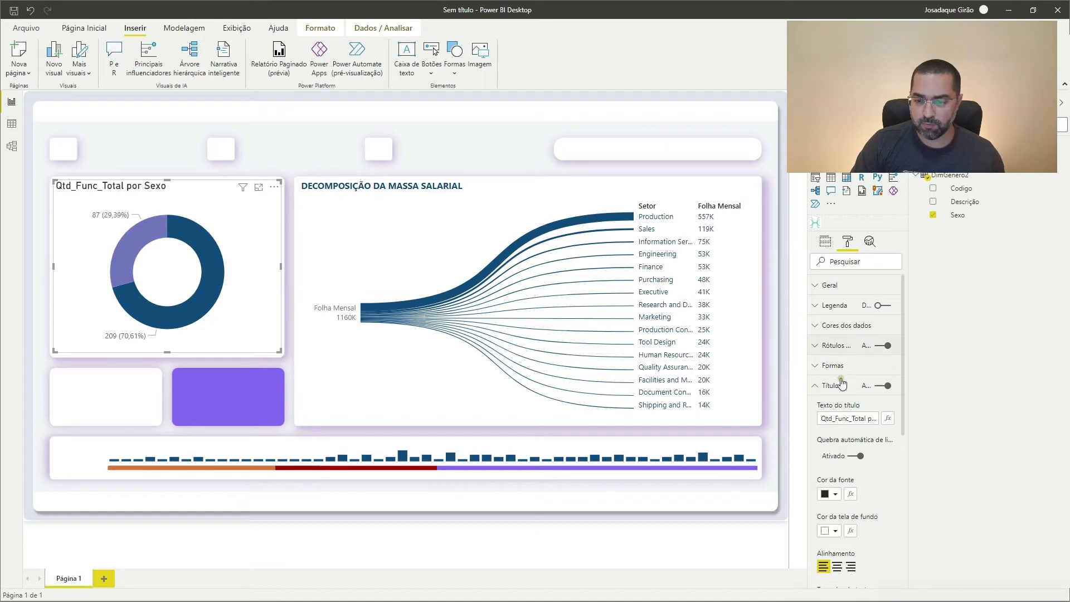
pyautogui.click(842, 423)
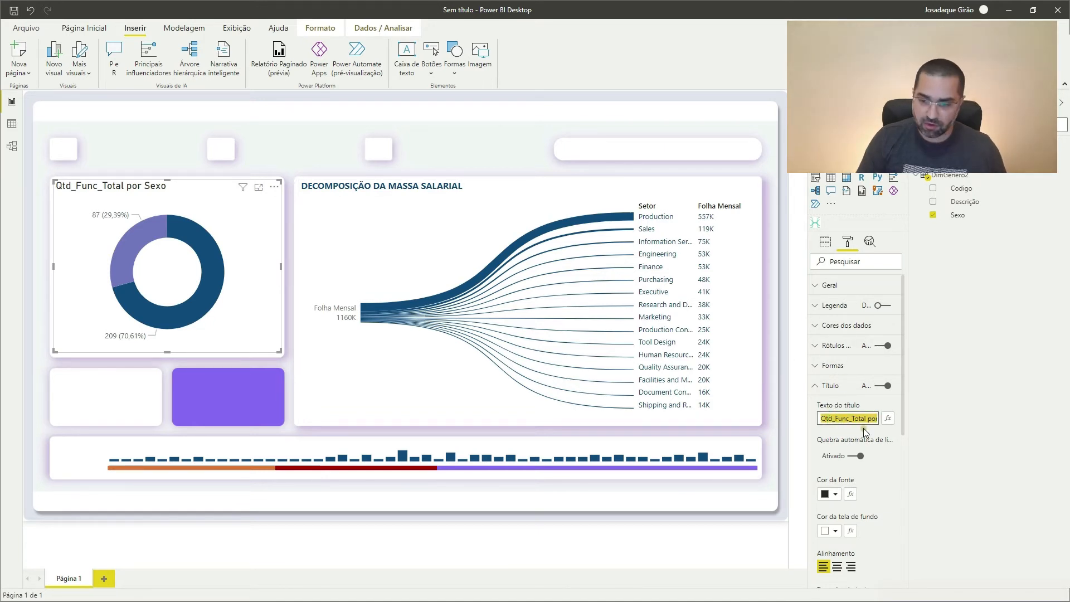
pyautogui.write('COLABO')
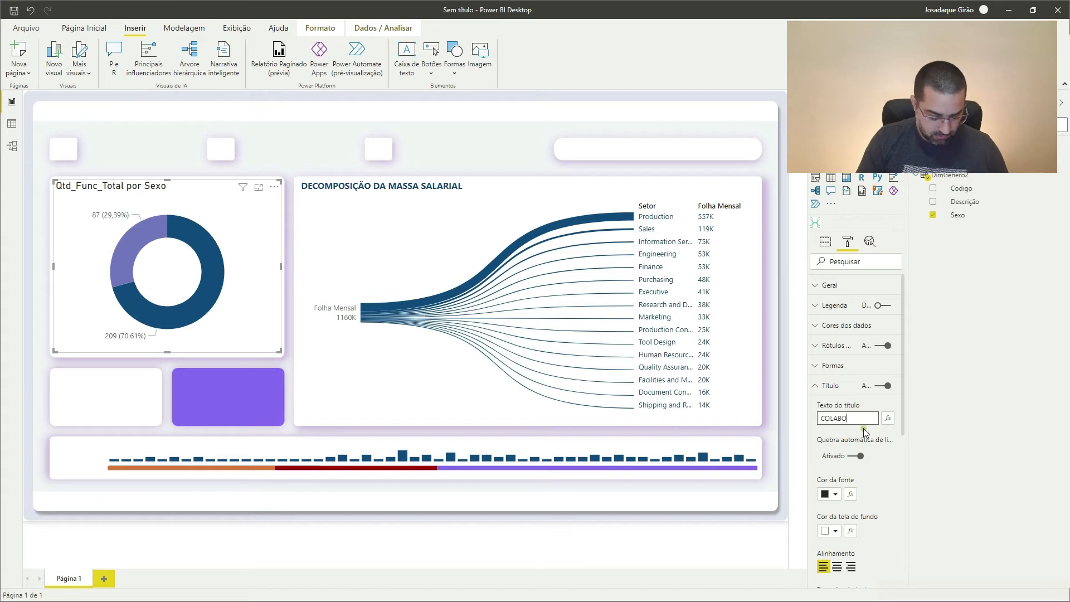
pyautogui.write('RADORES POR SEXO')
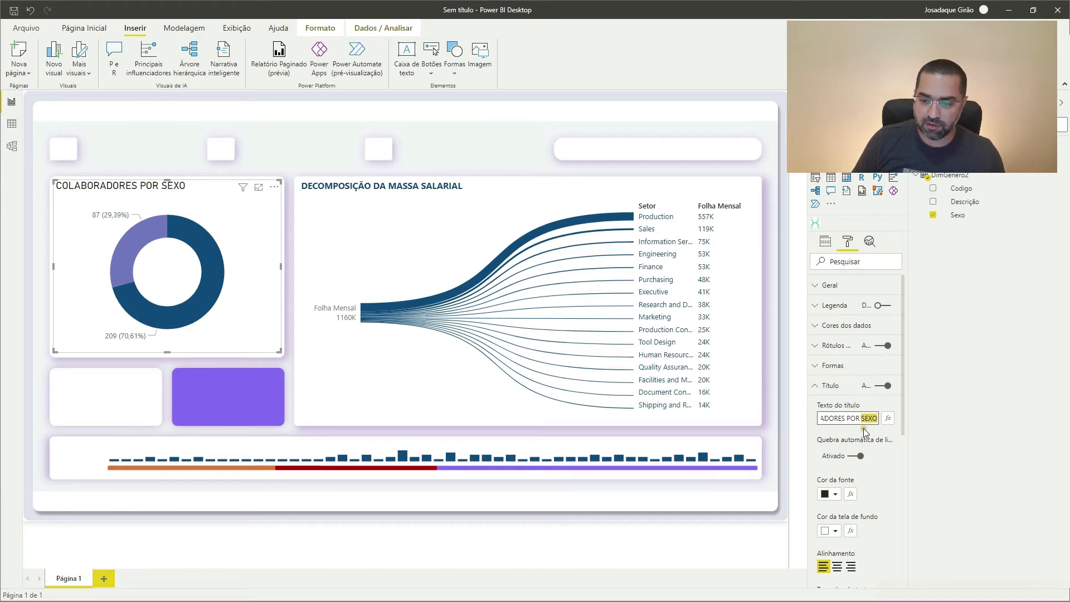
pyautogui.press('Tab')
# Format the donut chart's title in dark blue, 12 pt, Segoe UI Bold.
pyautogui.scroll(-1, 864, 454)
pyautogui.scroll(-3, 864, 454)
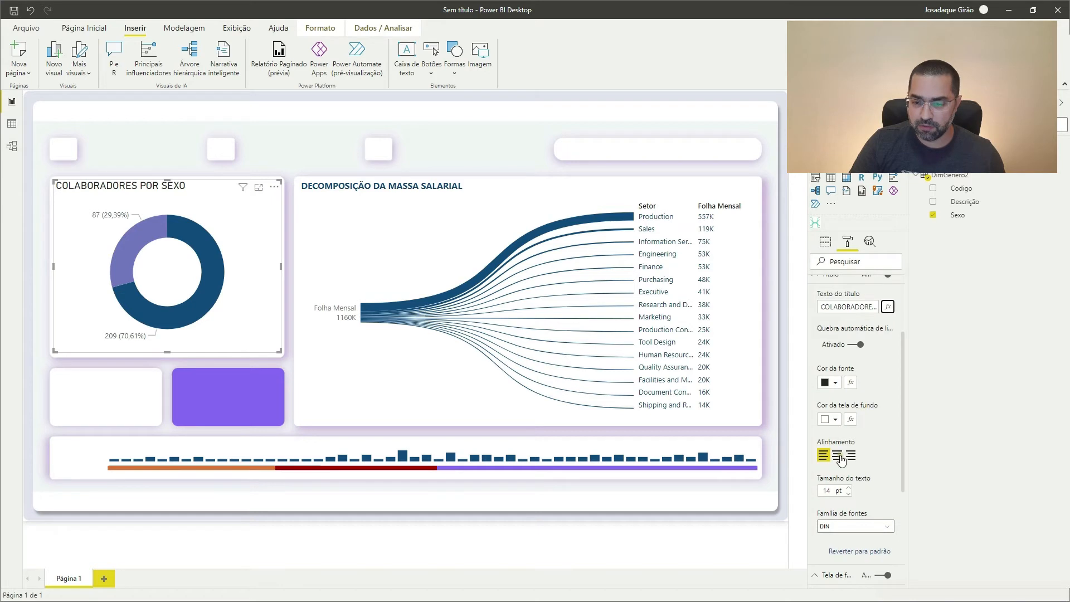
pyautogui.click(830, 419)
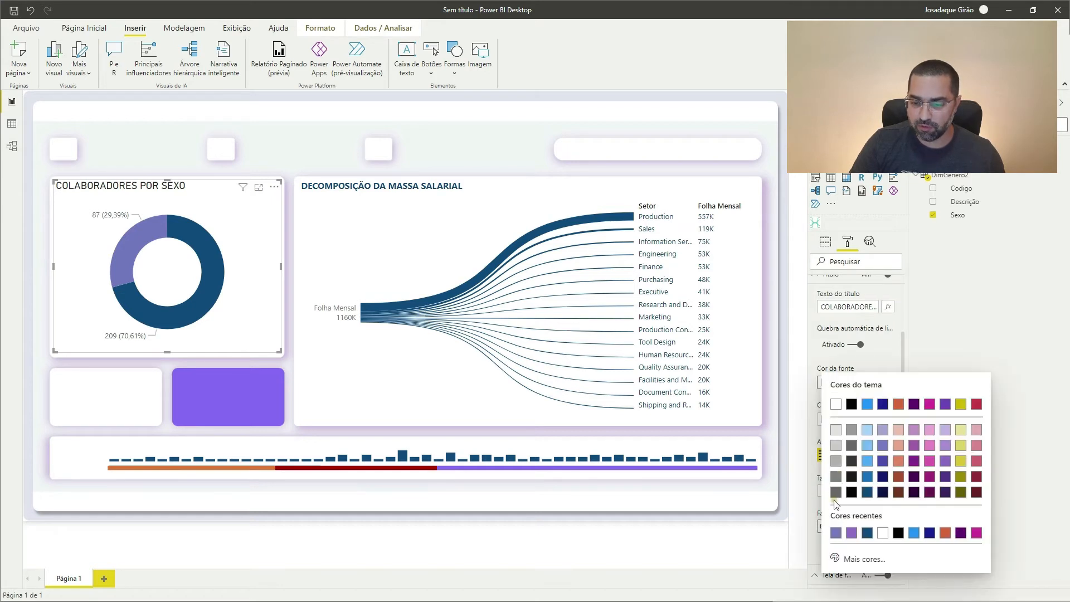
pyautogui.click(866, 533)
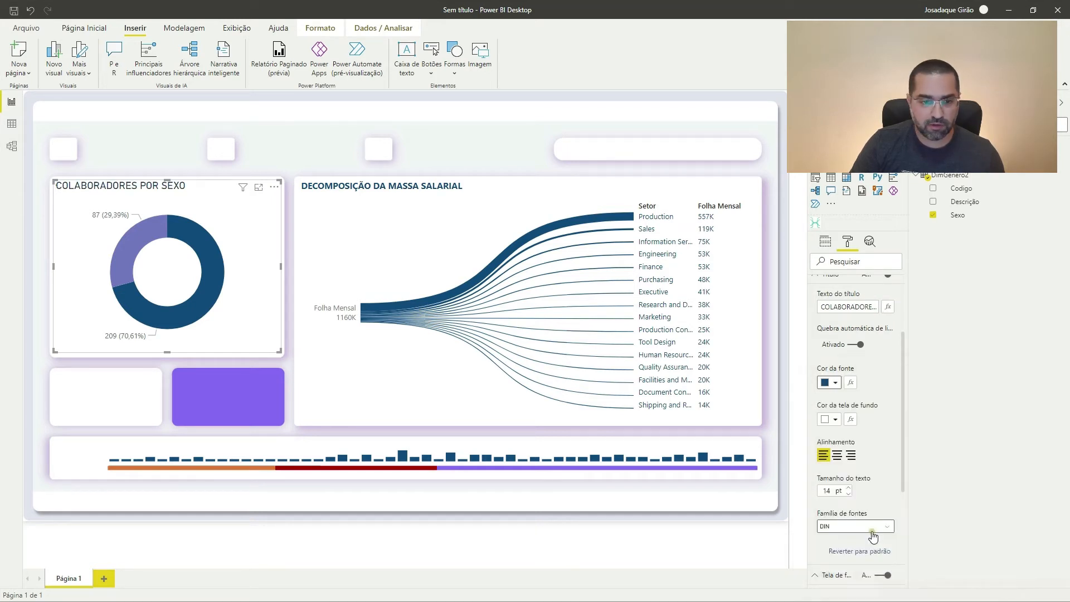
pyautogui.click(848, 494)
pyautogui.click(848, 494)
pyautogui.click(850, 527)
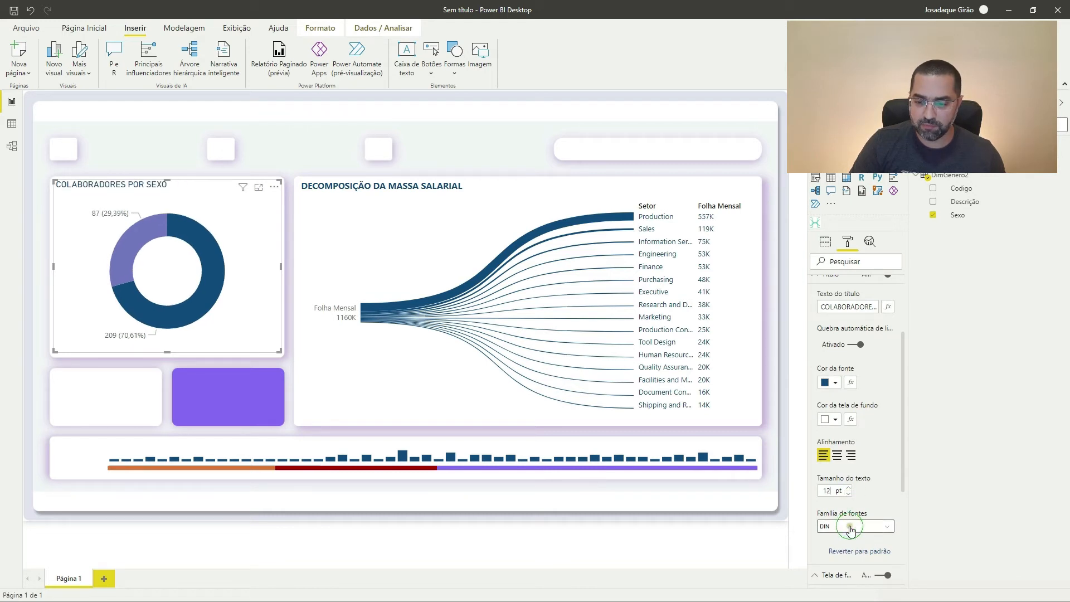
pyautogui.scroll(-4, 849, 450)
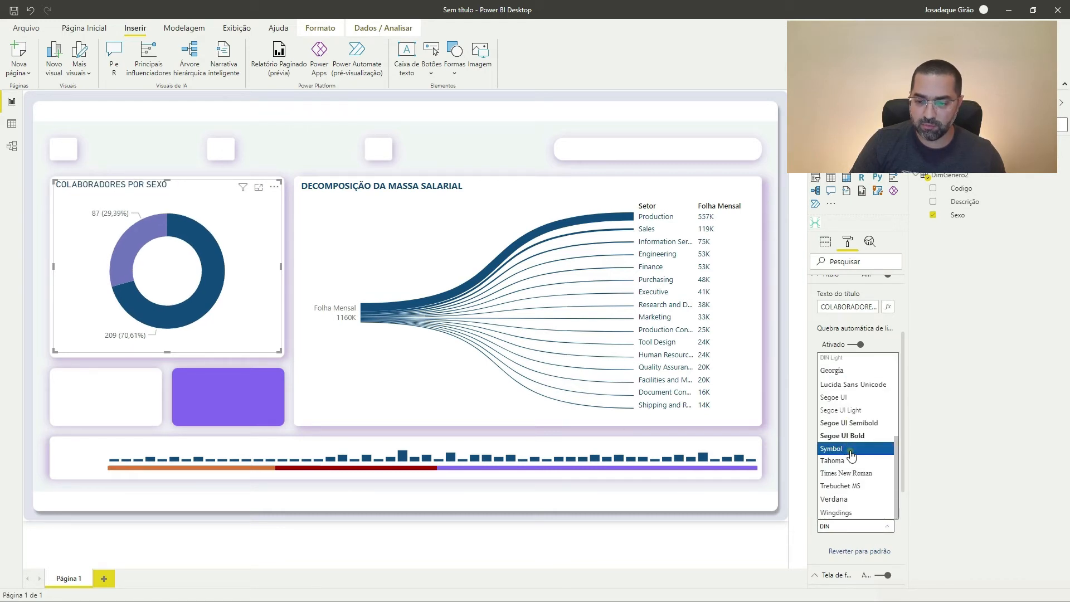
pyautogui.click(849, 436)
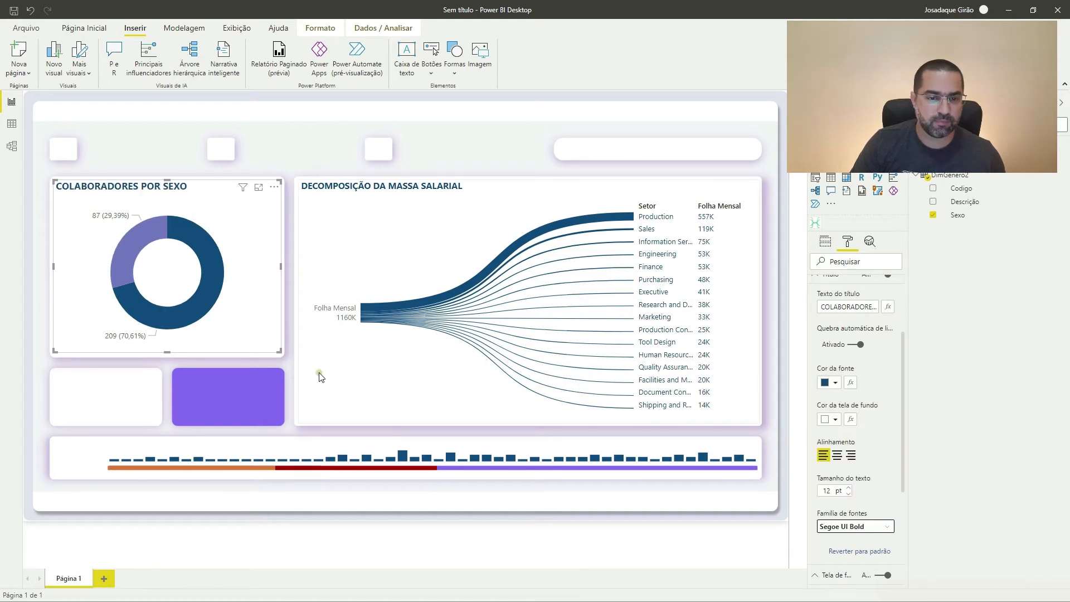
pyautogui.click(492, 151)
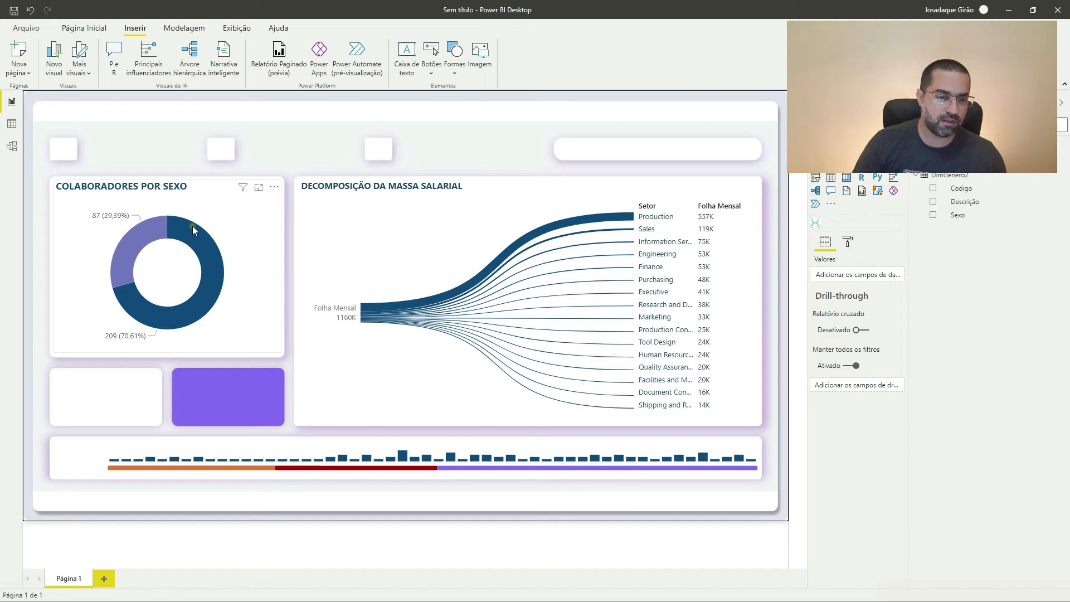
# Set the donut chart's label style to show all detail labels, including category, value and percentage.
pyautogui.moveTo(192, 225)
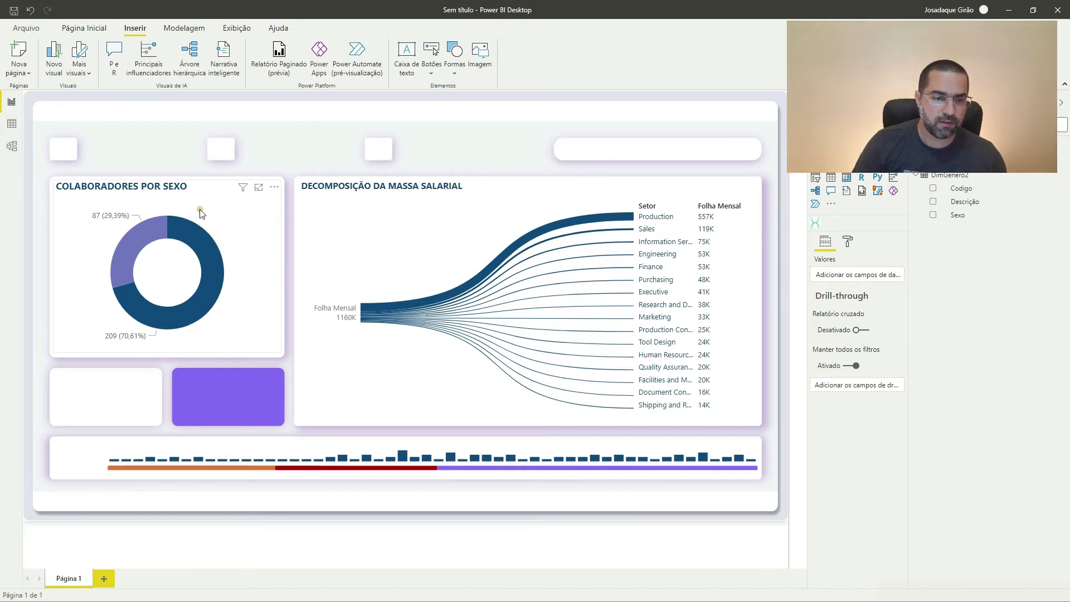
pyautogui.click(200, 214)
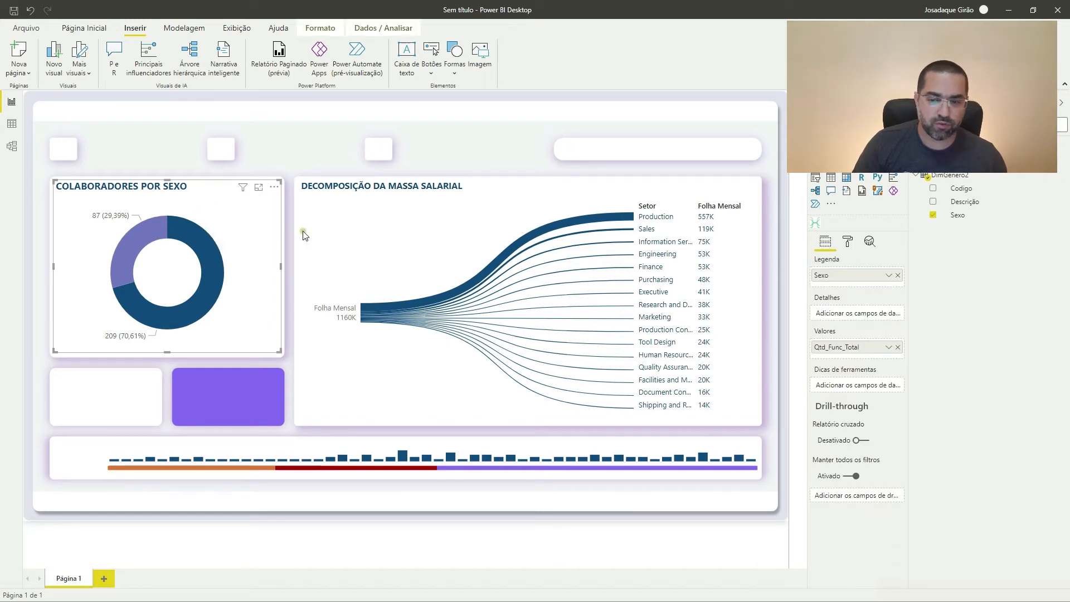
pyautogui.click(847, 243)
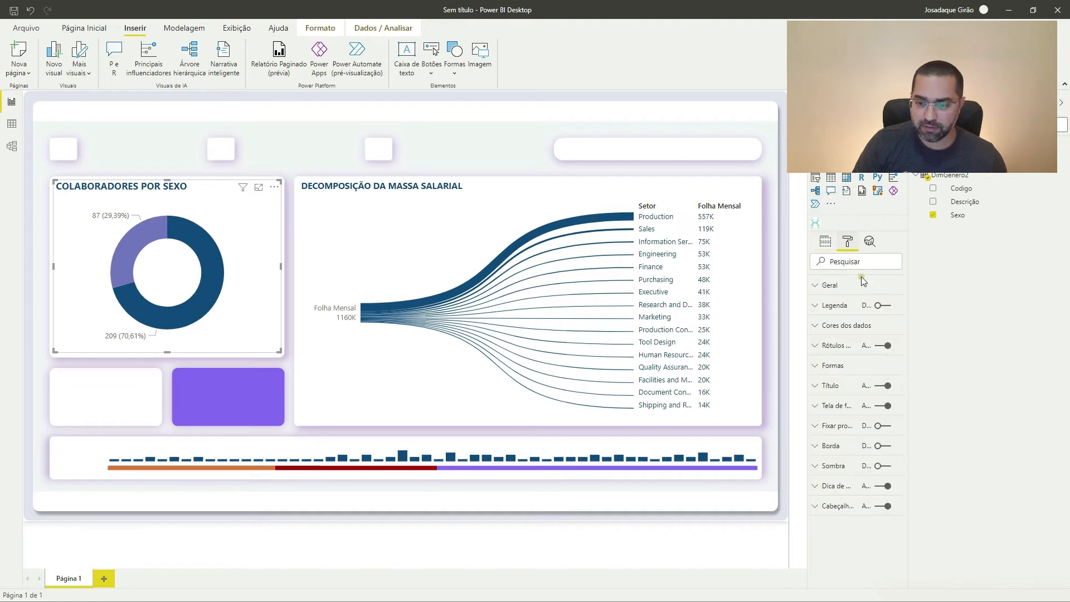
pyautogui.click(851, 344)
pyautogui.click(849, 383)
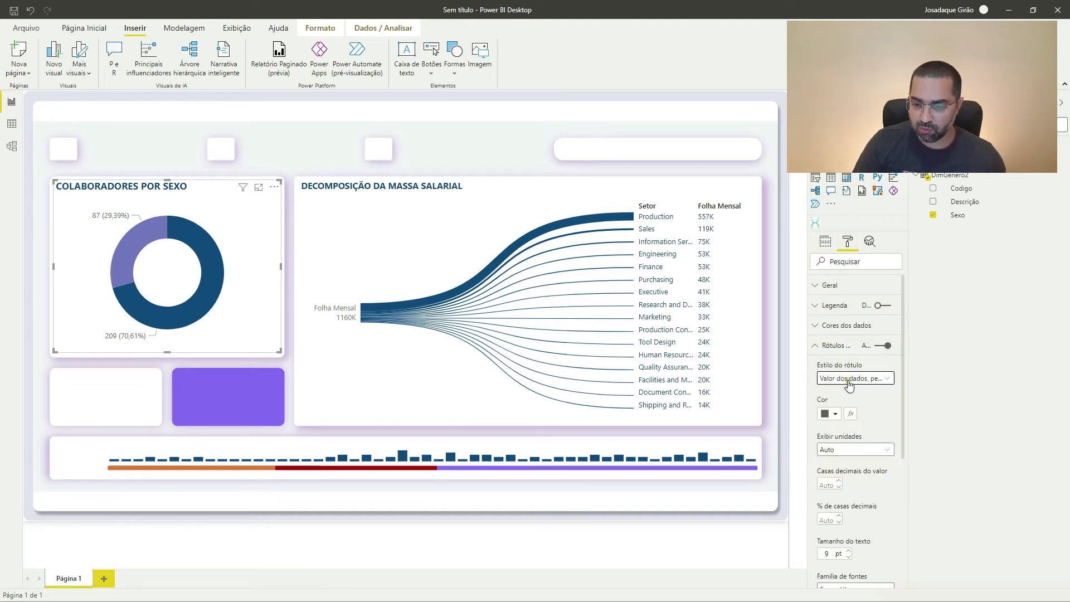
pyautogui.click(862, 465)
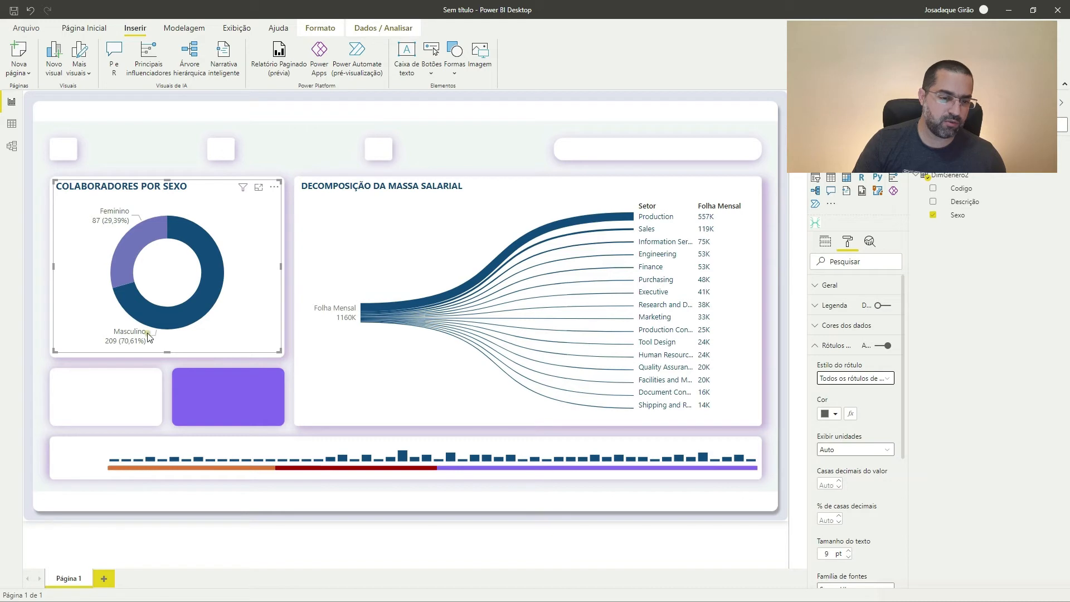
pyautogui.click(272, 497)
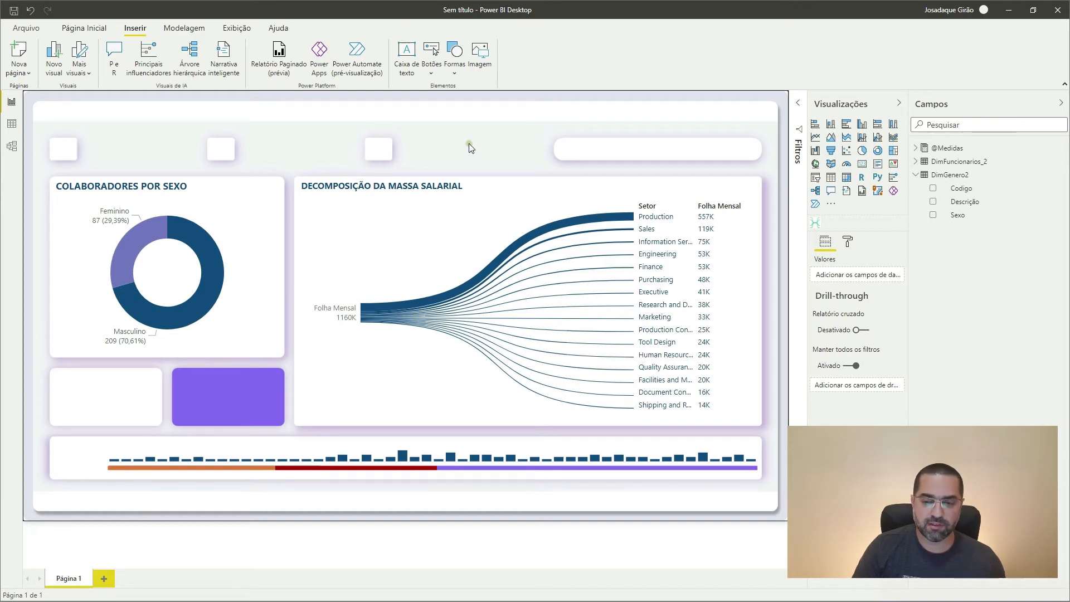
# Import the advanceCard custom visual from its .pbiviz file in the Assets > Visuais folder.
pyautogui.click(831, 205)
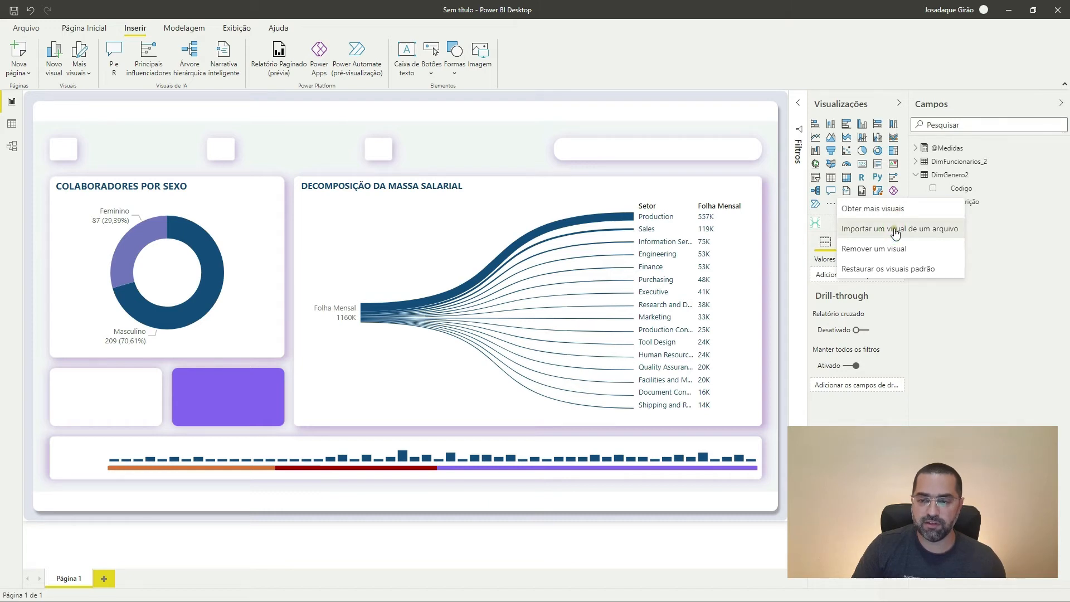
pyautogui.click(896, 233)
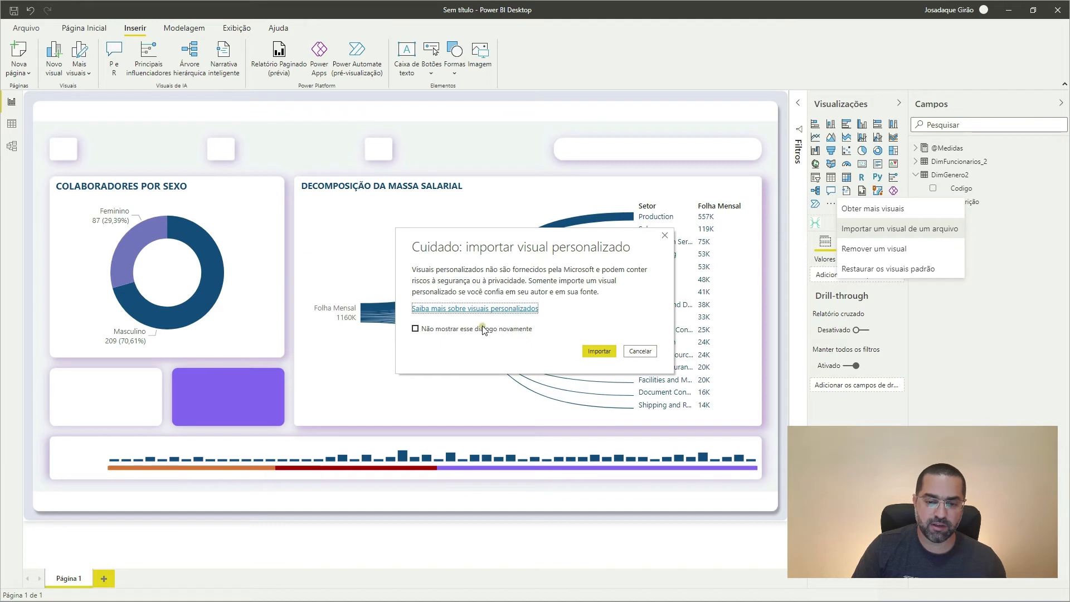
pyautogui.click(598, 350)
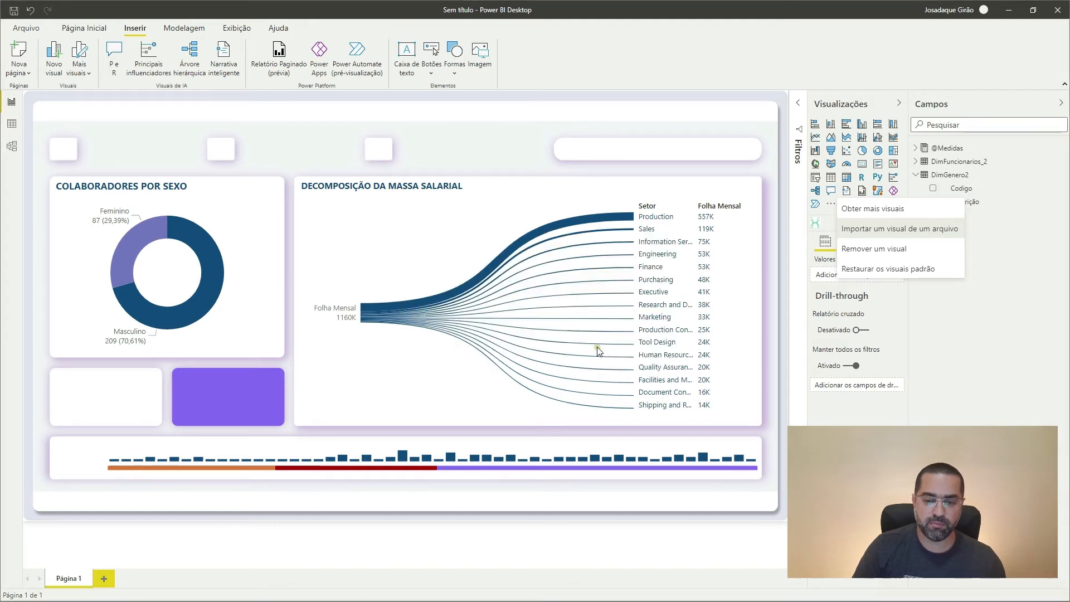
pyautogui.click(545, 140)
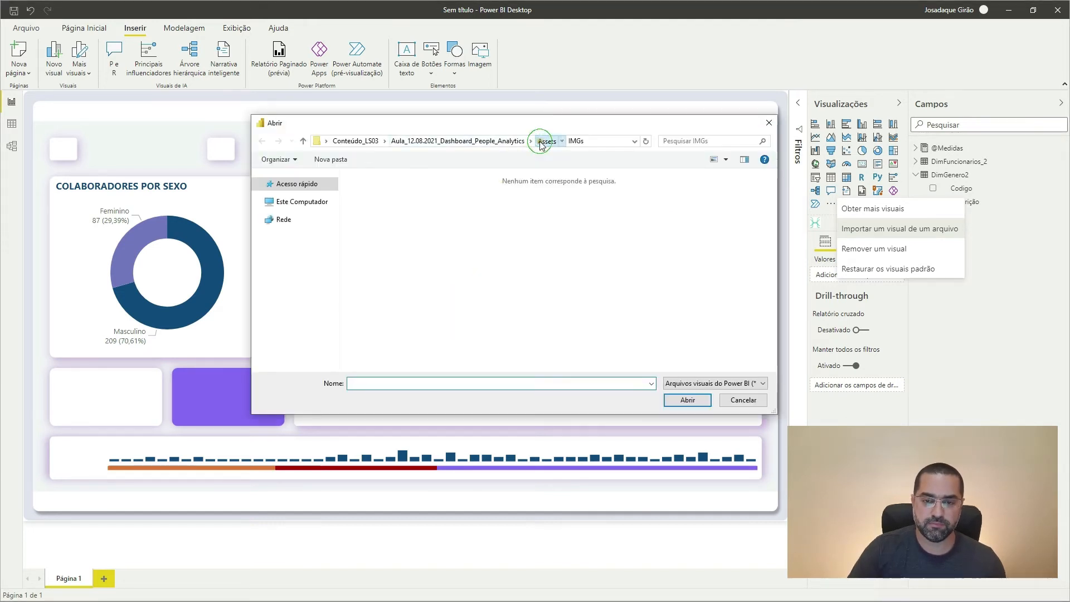
pyautogui.click(474, 282)
pyautogui.press('Down')
pyautogui.press('Down')
pyautogui.press('Return')
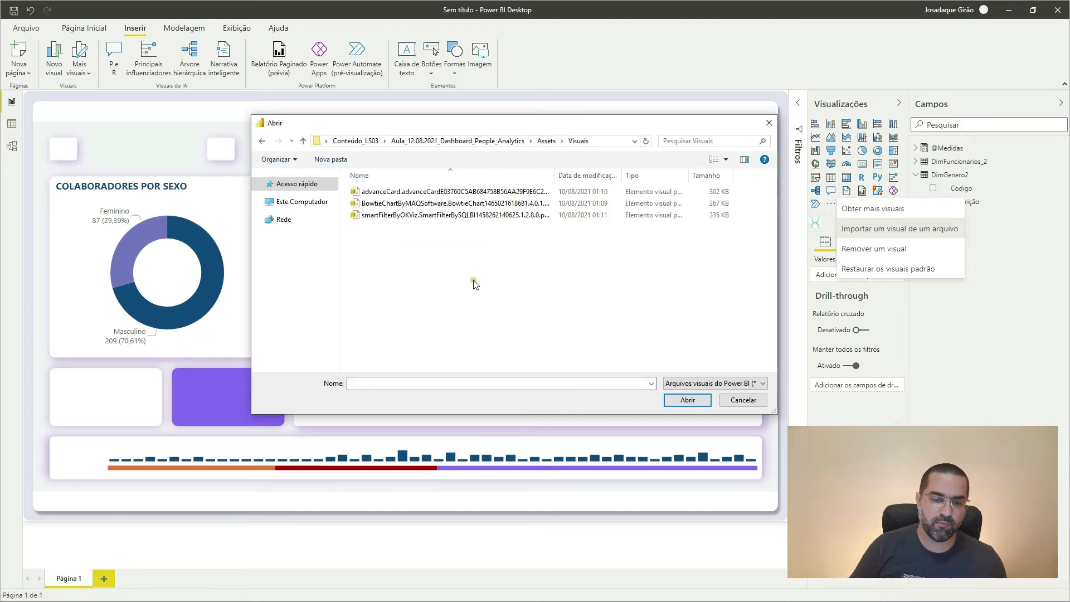
pyautogui.press('Down')
pyautogui.press('Up')
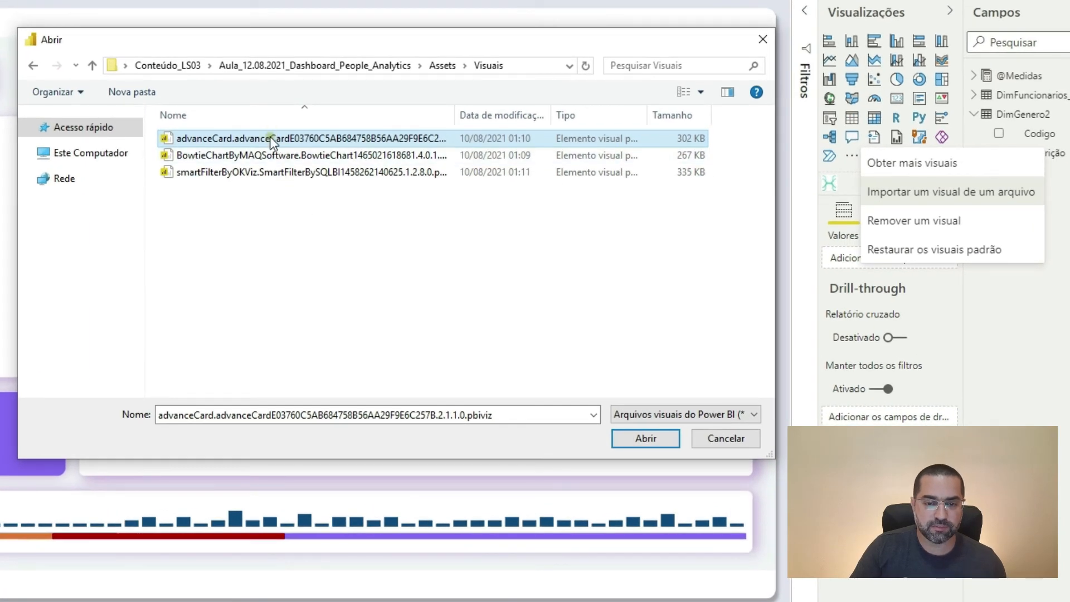
pyautogui.doubleClick(271, 139)
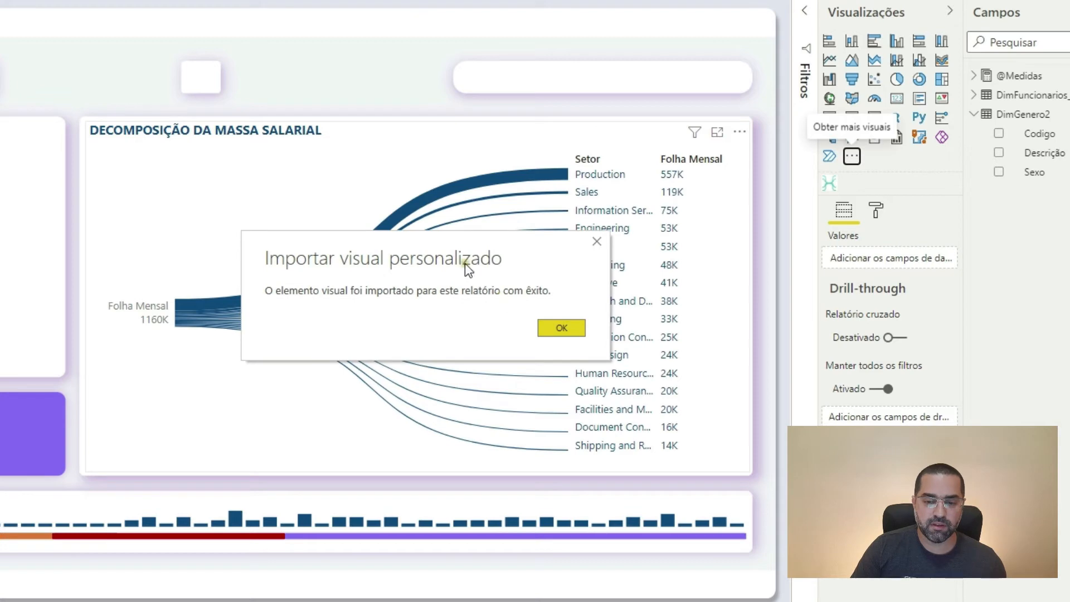
pyautogui.click(561, 327)
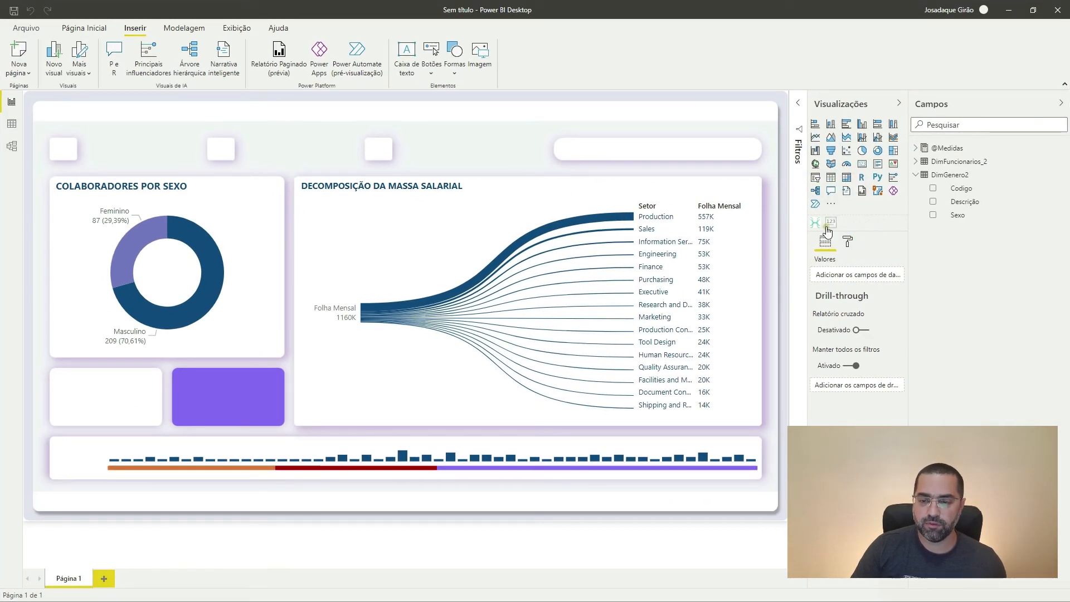
# Add an Advance Card sized to fit beside the first small white box in the header row, with Qtd_Func_Ativos as its data field.
pyautogui.click(830, 226)
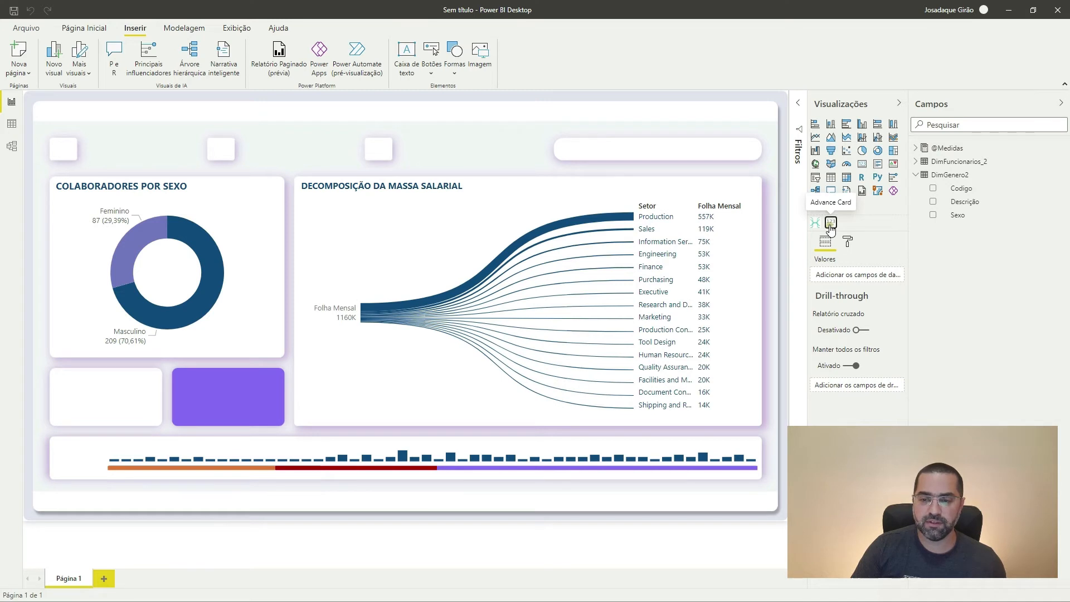
pyautogui.moveTo(236, 232); pyautogui.dragTo(337, 221)
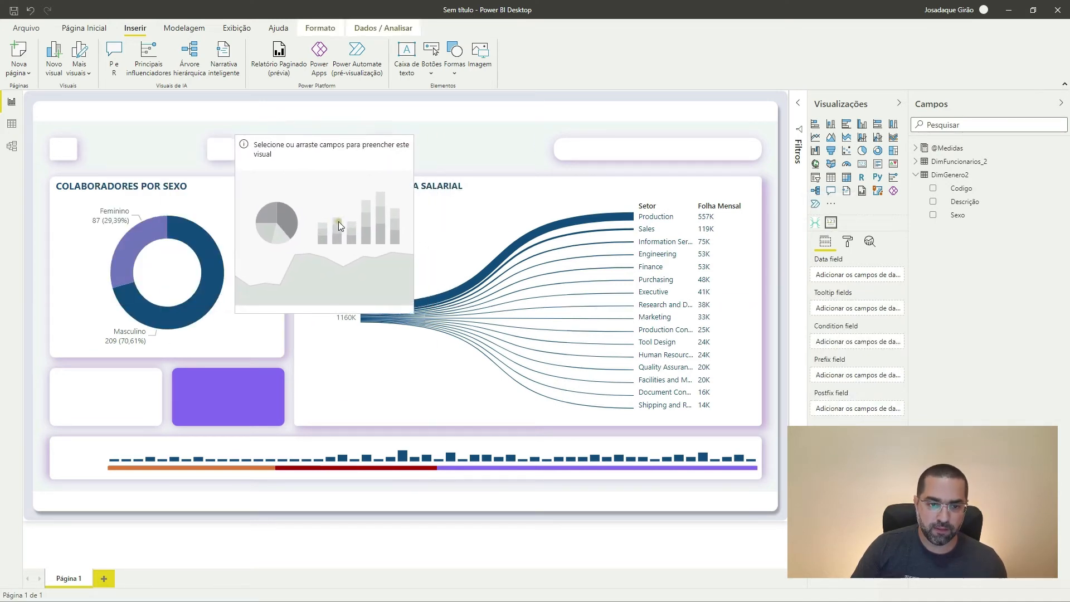
pyautogui.moveTo(324, 314); pyautogui.dragTo(300, 170)
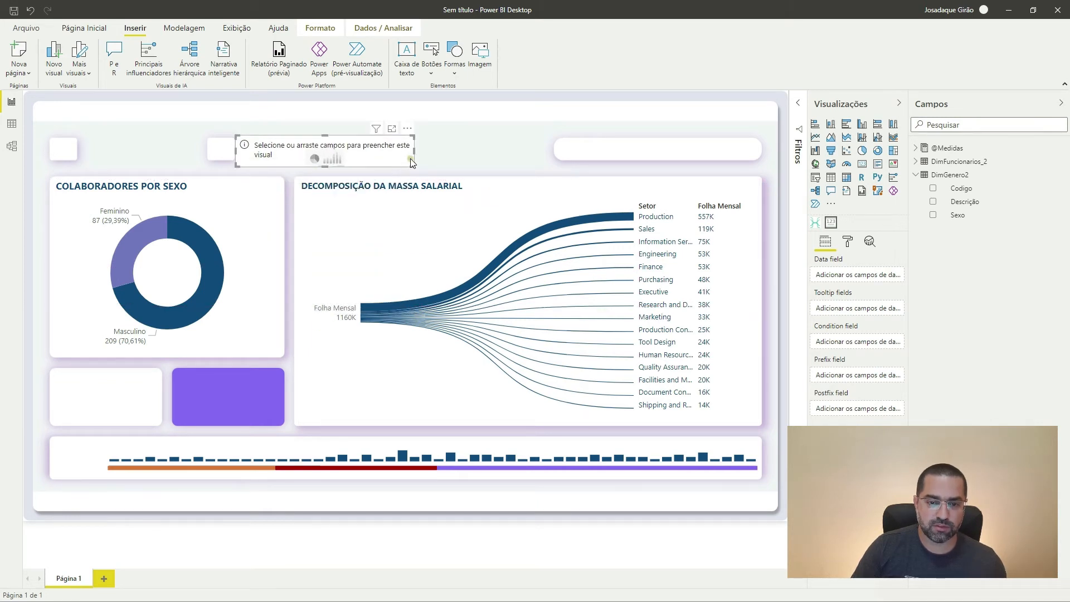
pyautogui.moveTo(413, 156); pyautogui.dragTo(164, 149)
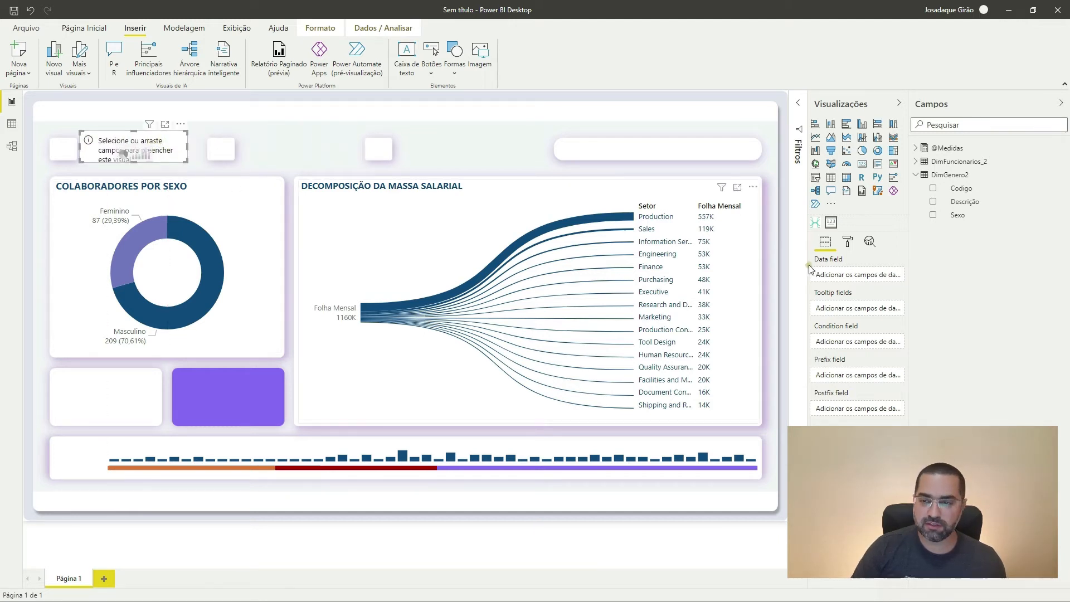
pyautogui.click(921, 150)
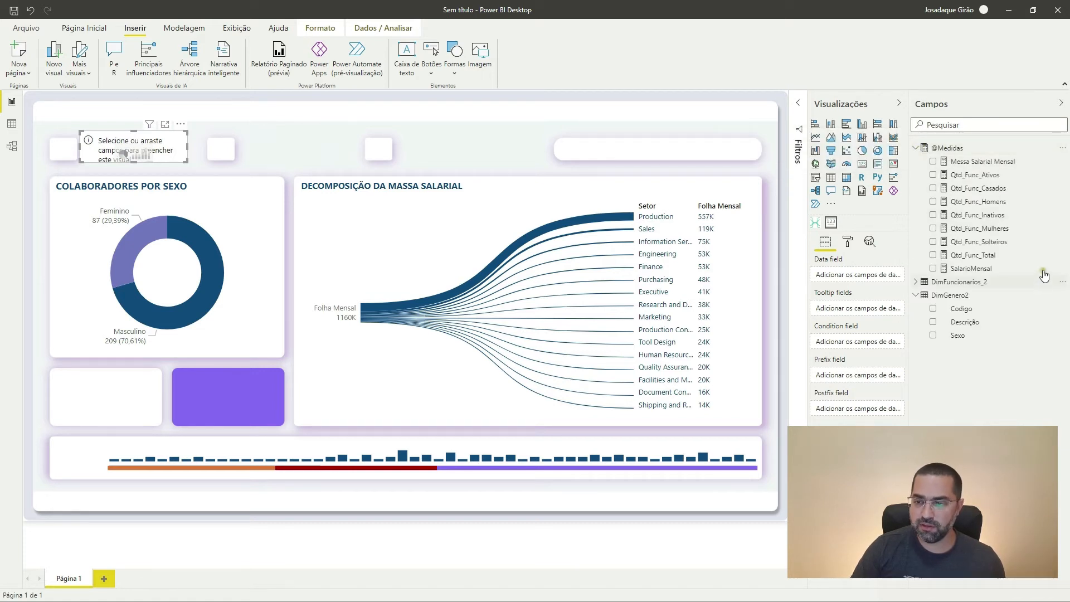
pyautogui.moveTo(968, 177); pyautogui.dragTo(116, 155)
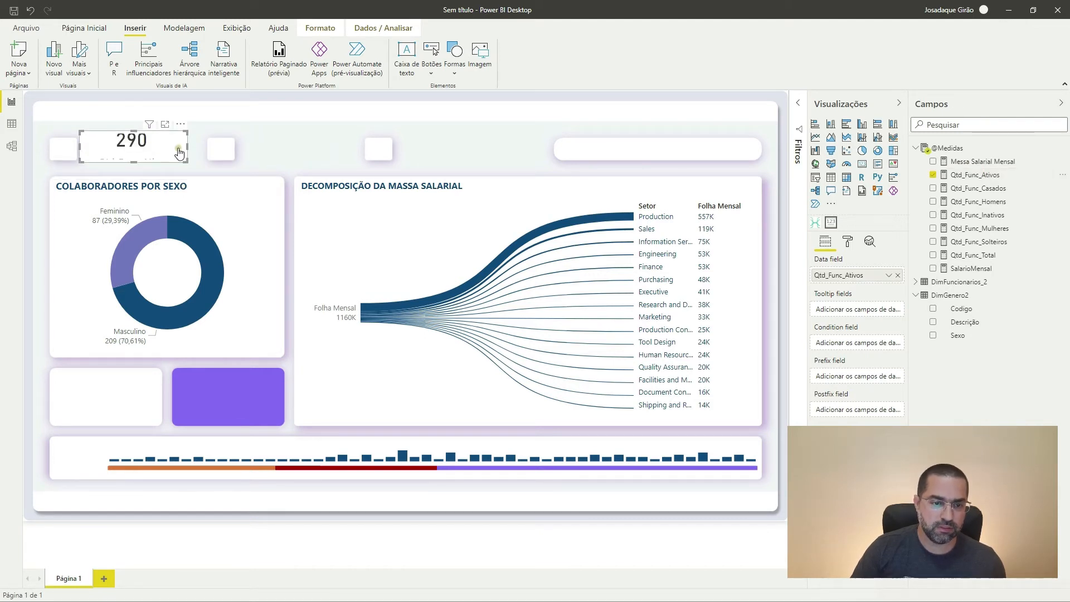
# Left-align the Advance Card's content and color its data label dark blue.
pyautogui.click(848, 243)
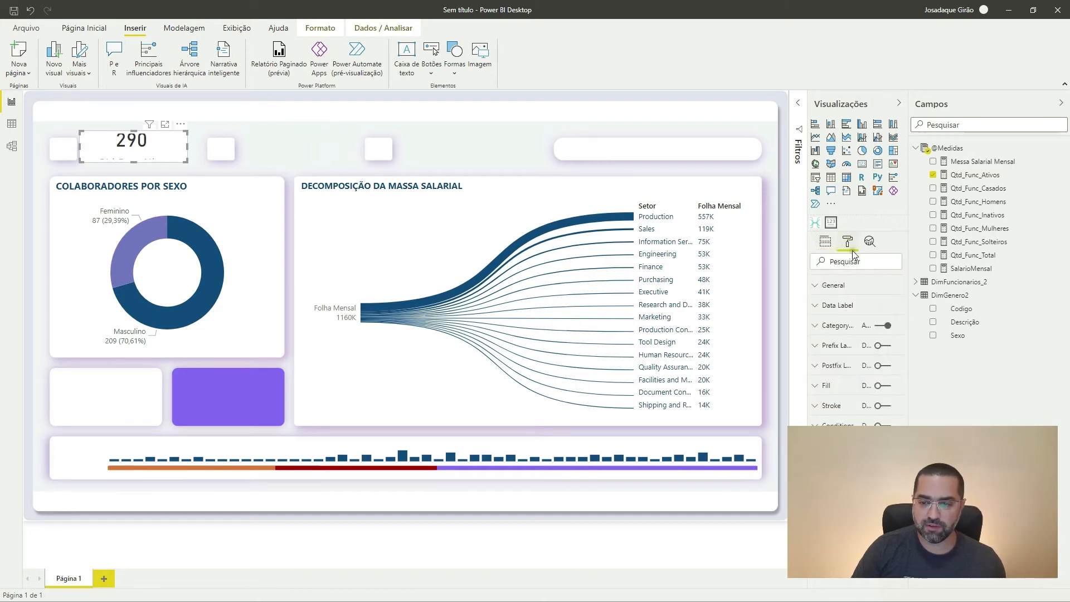
pyautogui.click(857, 288)
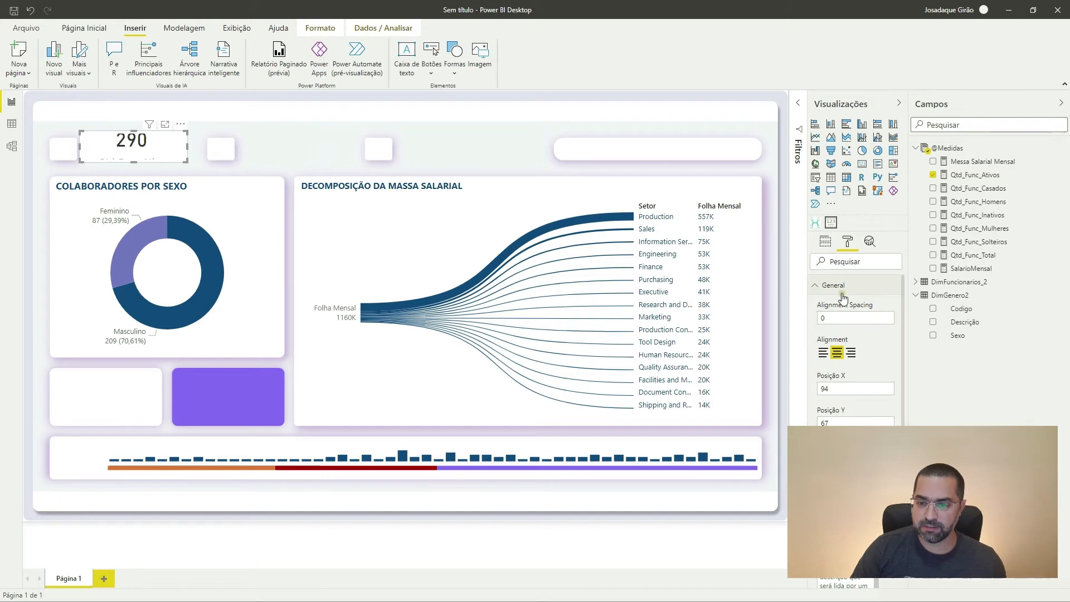
pyautogui.click(824, 352)
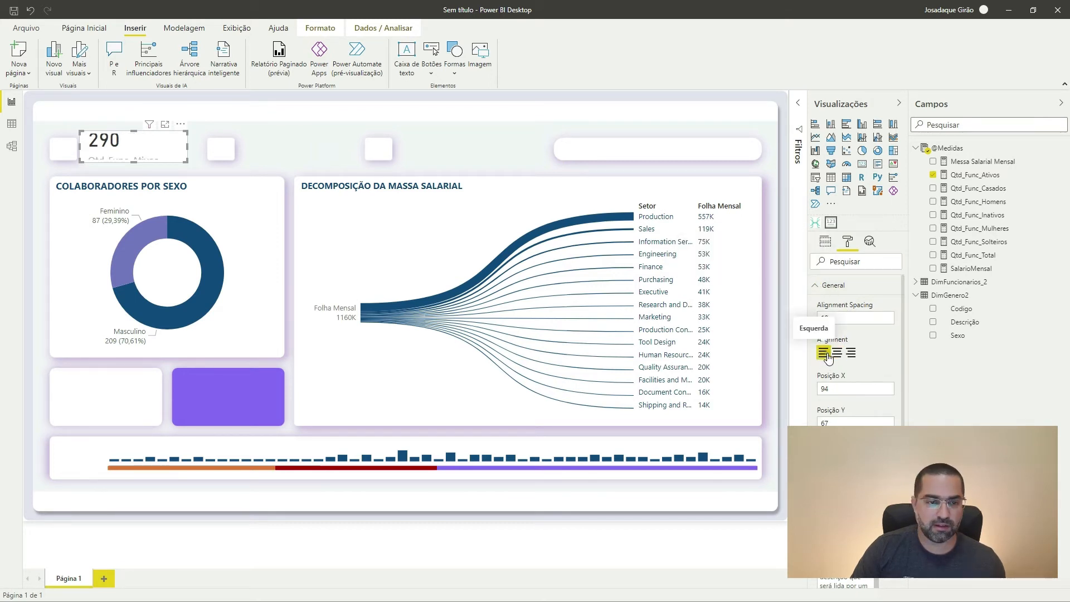
pyautogui.click(829, 287)
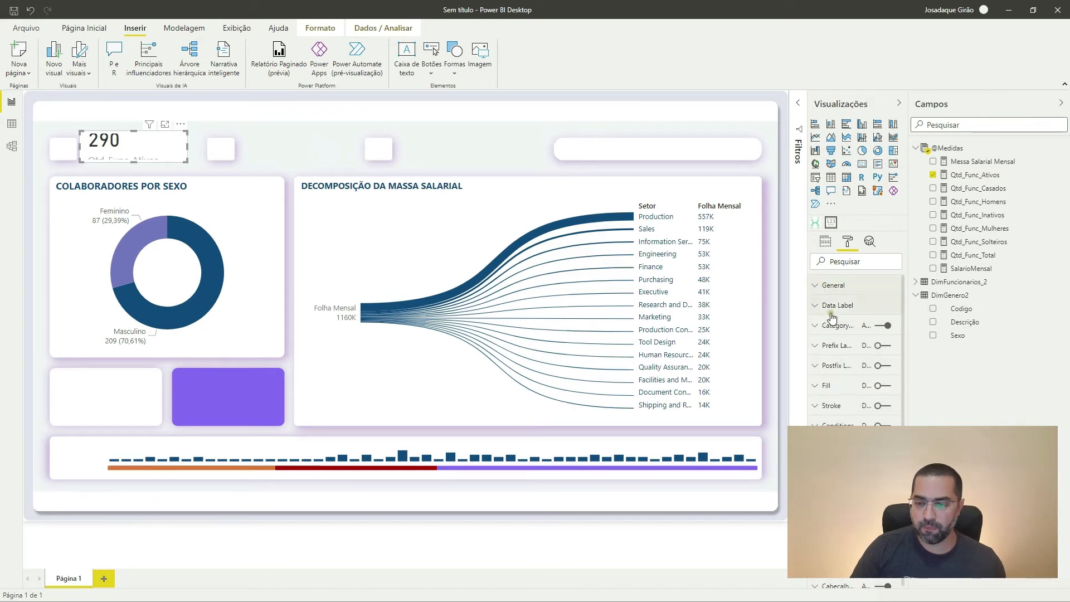
pyautogui.click(831, 305)
pyautogui.click(830, 339)
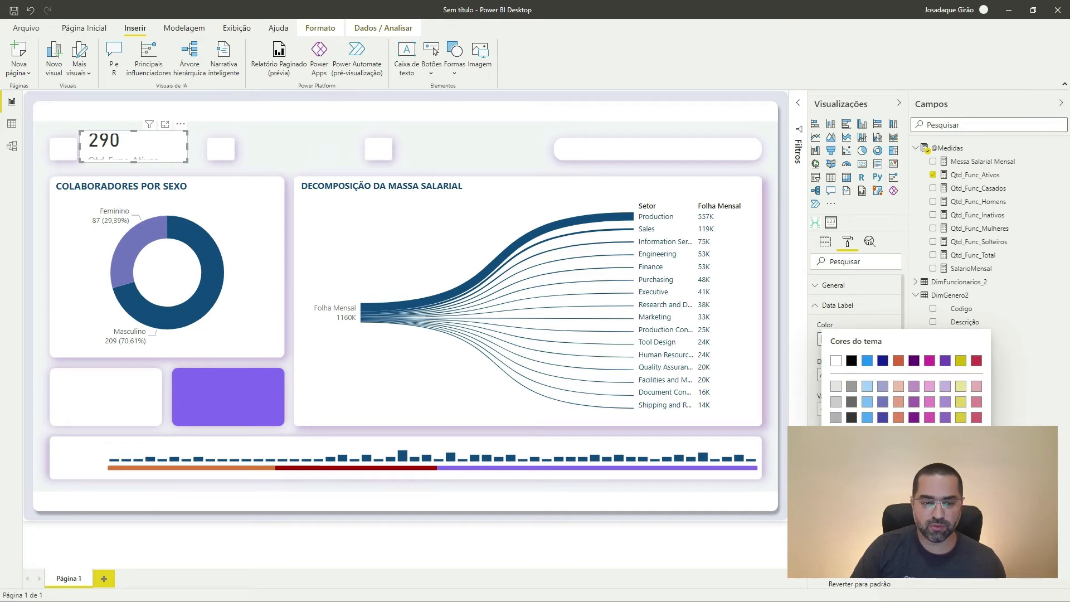
pyautogui.press('Escape')
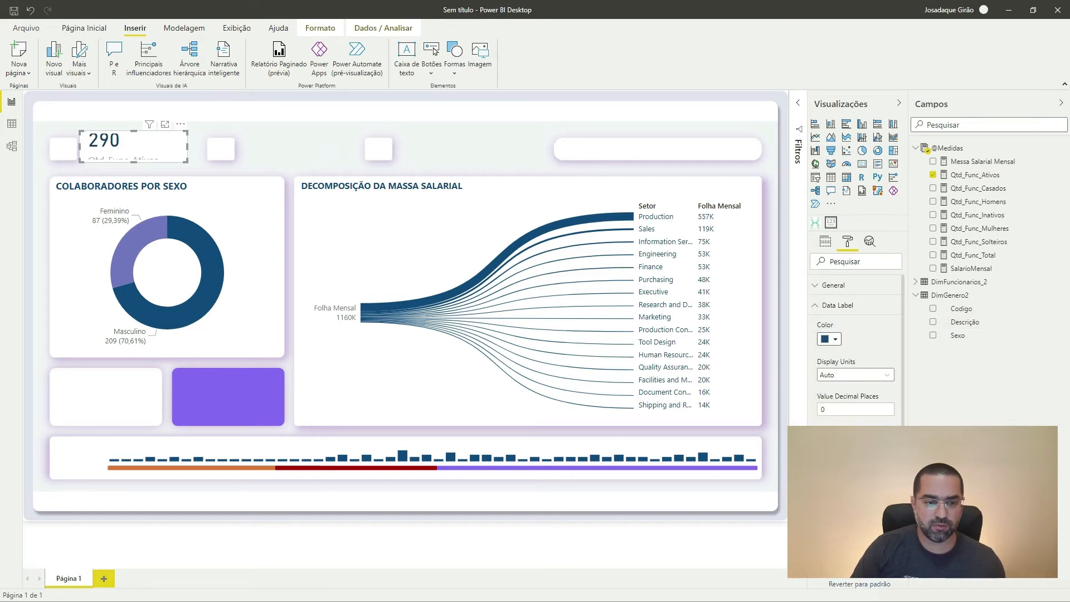
pyautogui.click(834, 307)
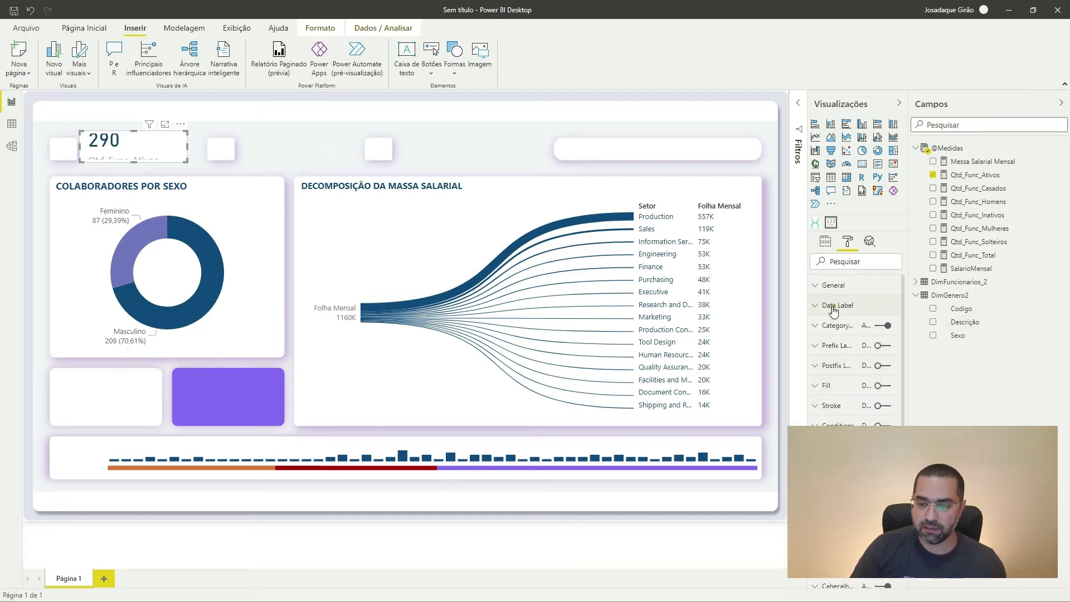
# Turn off the card's category label and enable its title with the text Colaboradores Ativos.
pyautogui.click(888, 327)
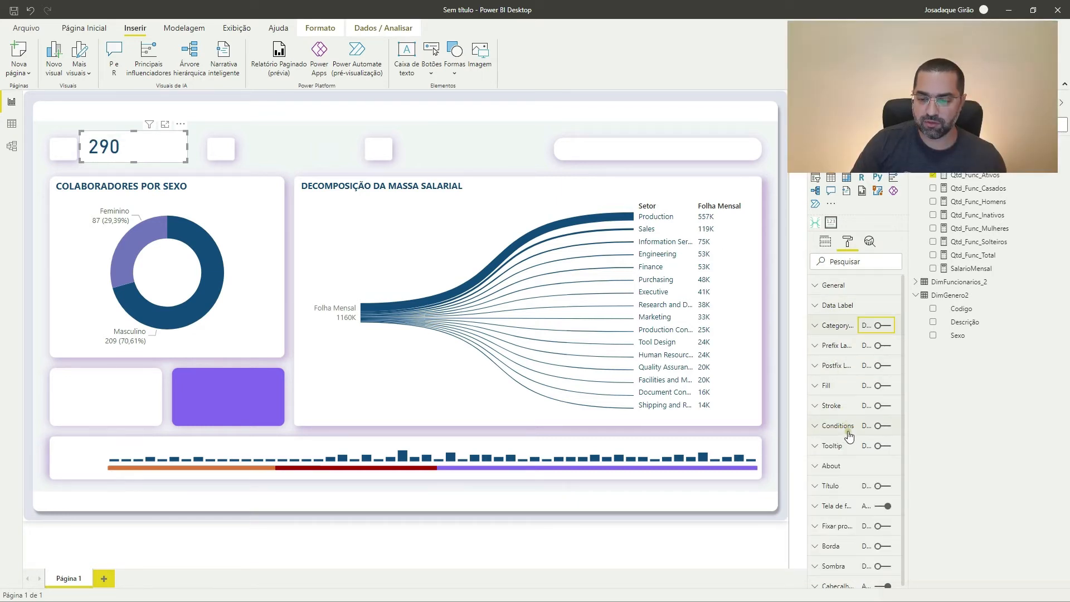
pyautogui.click(882, 487)
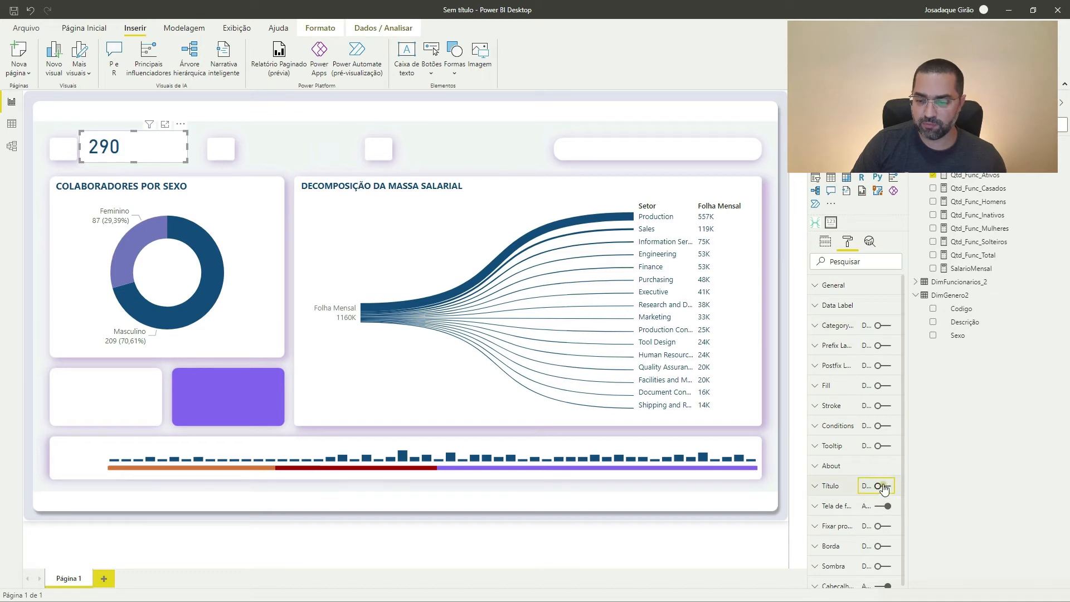
pyautogui.click(827, 488)
pyautogui.click(843, 518)
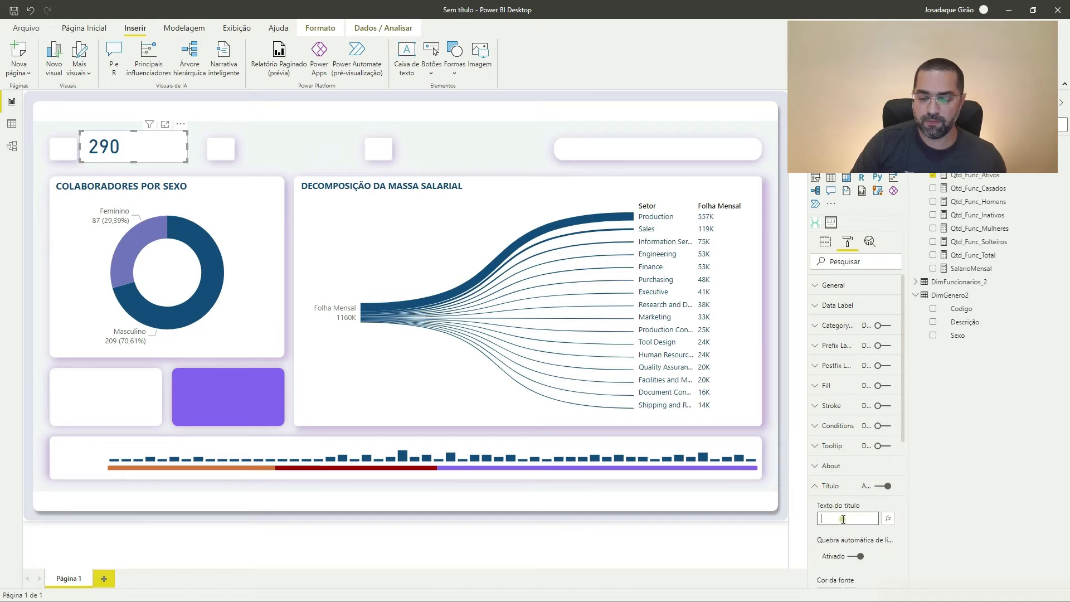
pyautogui.write('cOLAO')
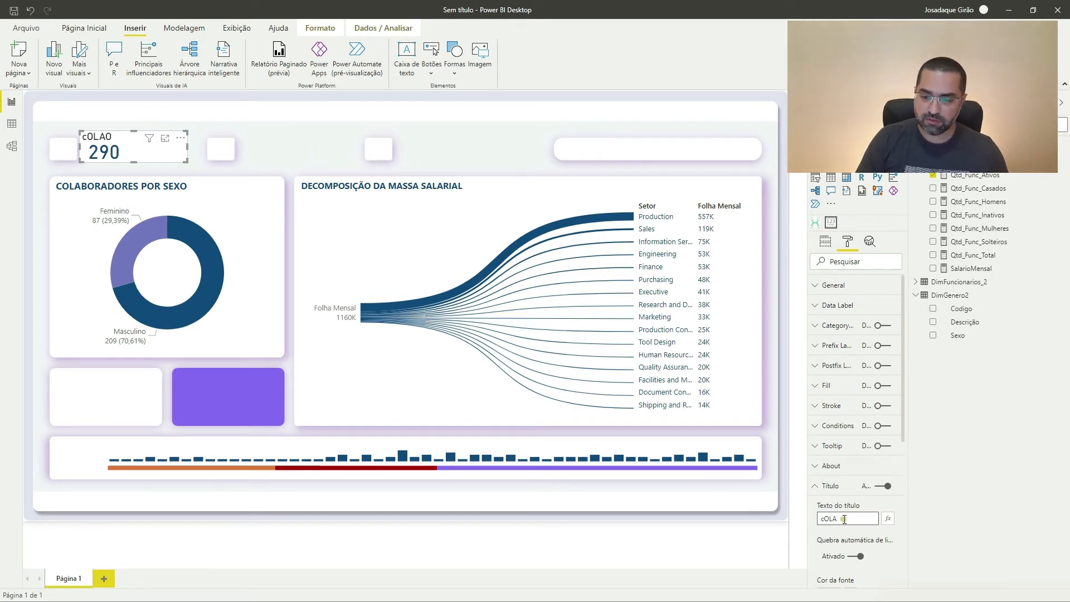
pyautogui.write('Co')
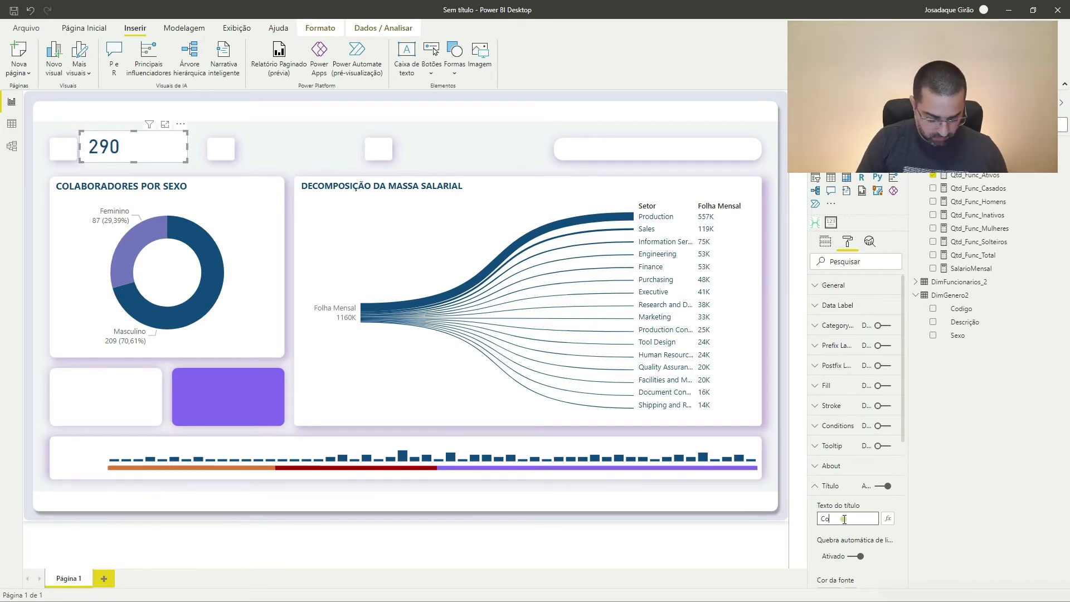
pyautogui.write('laboradores ')
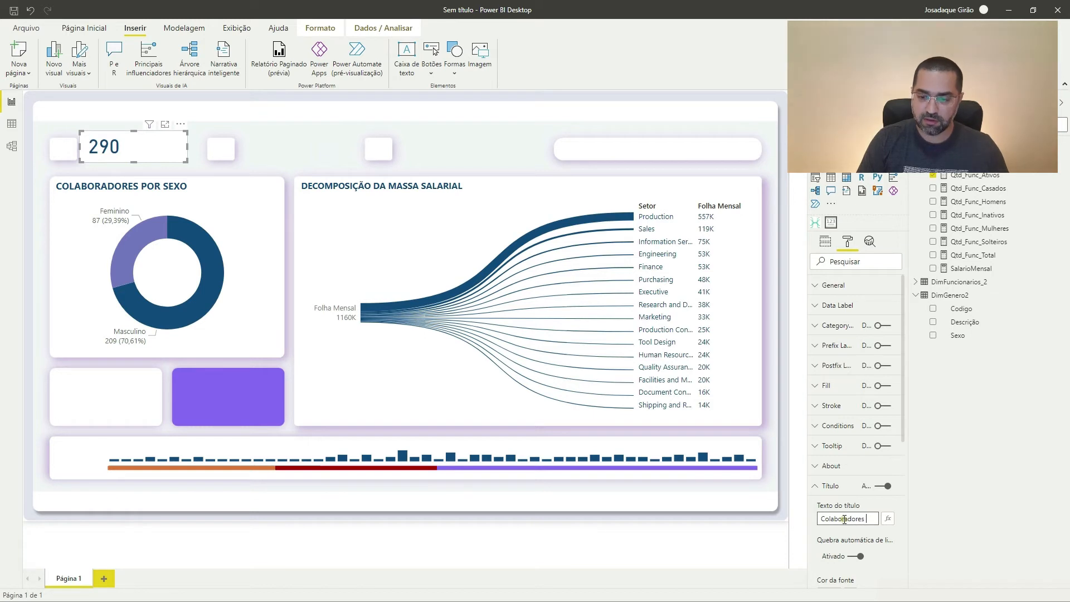
pyautogui.write('Ativos')
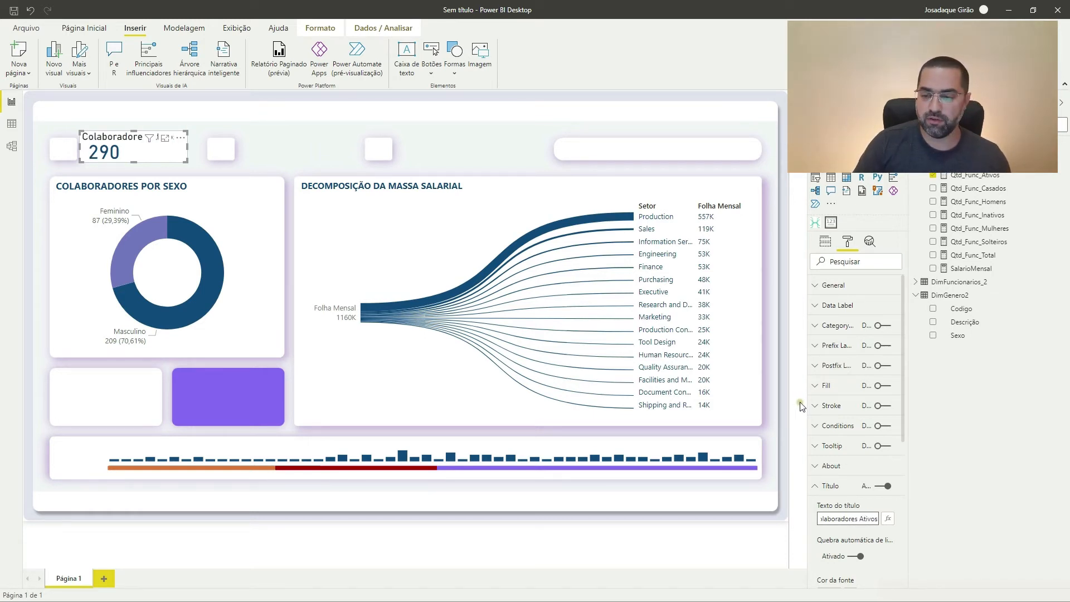
# Set the card's data label font size to 17 pt and reduce the card's height slightly from its upper edge.
pyautogui.click(831, 316)
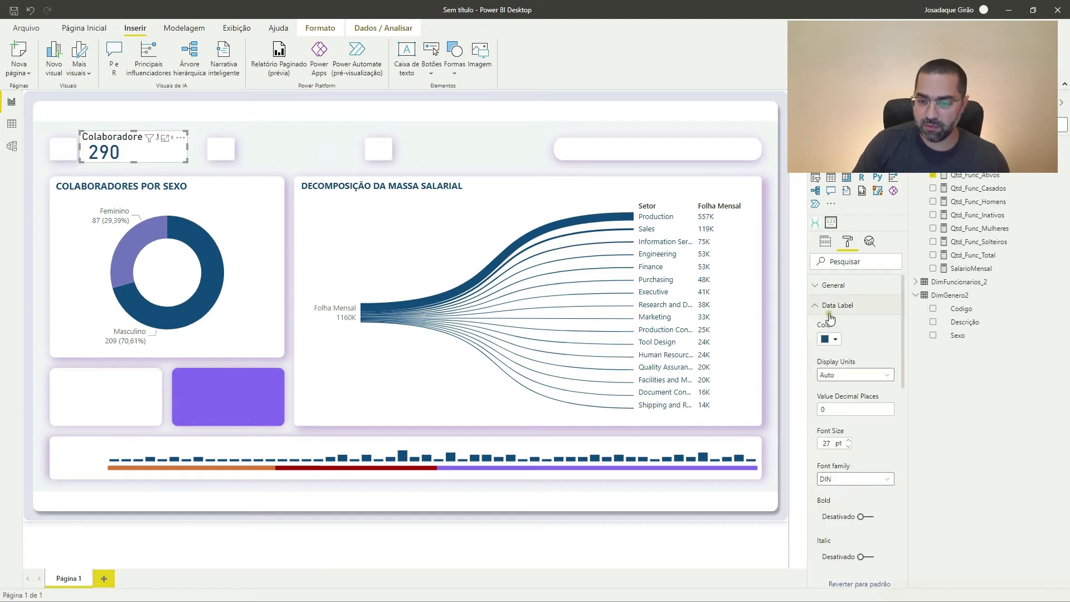
pyautogui.doubleClick(824, 442)
pyautogui.write('15')
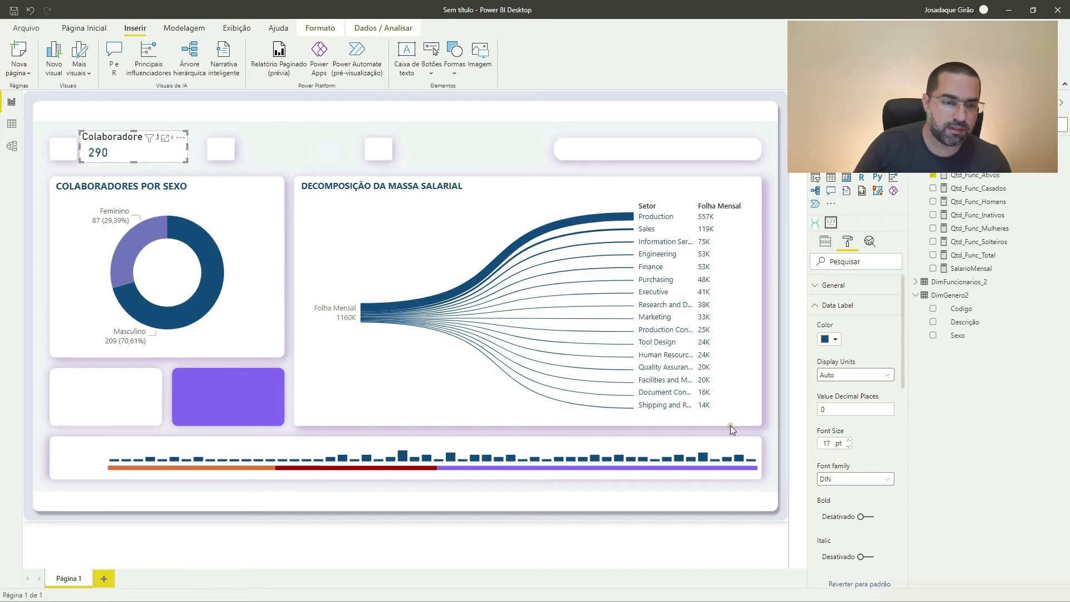
pyautogui.moveTo(134, 131); pyautogui.dragTo(137, 137)
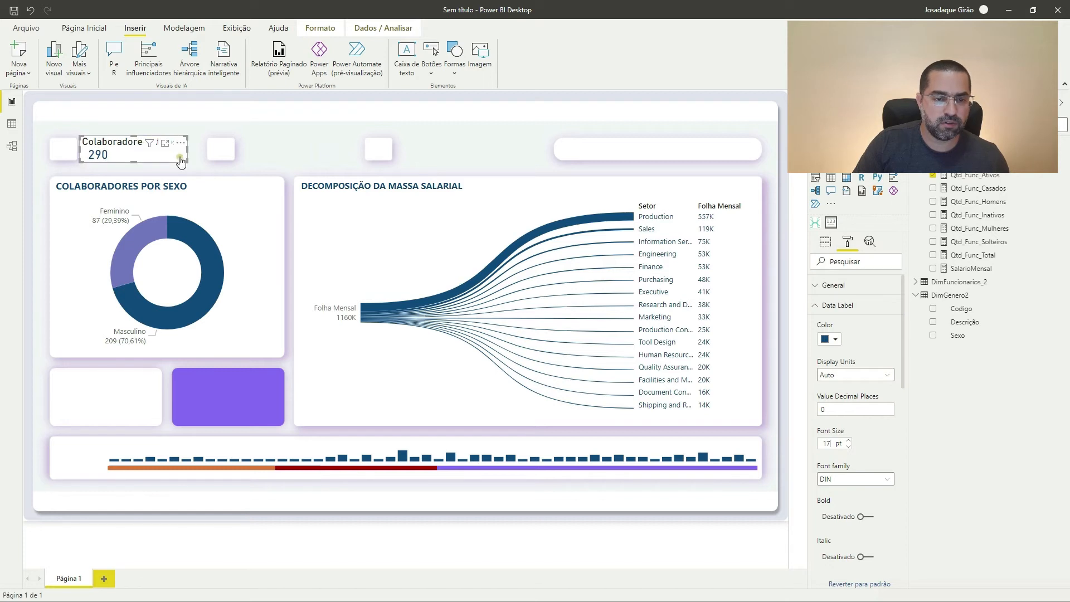
pyautogui.click(825, 314)
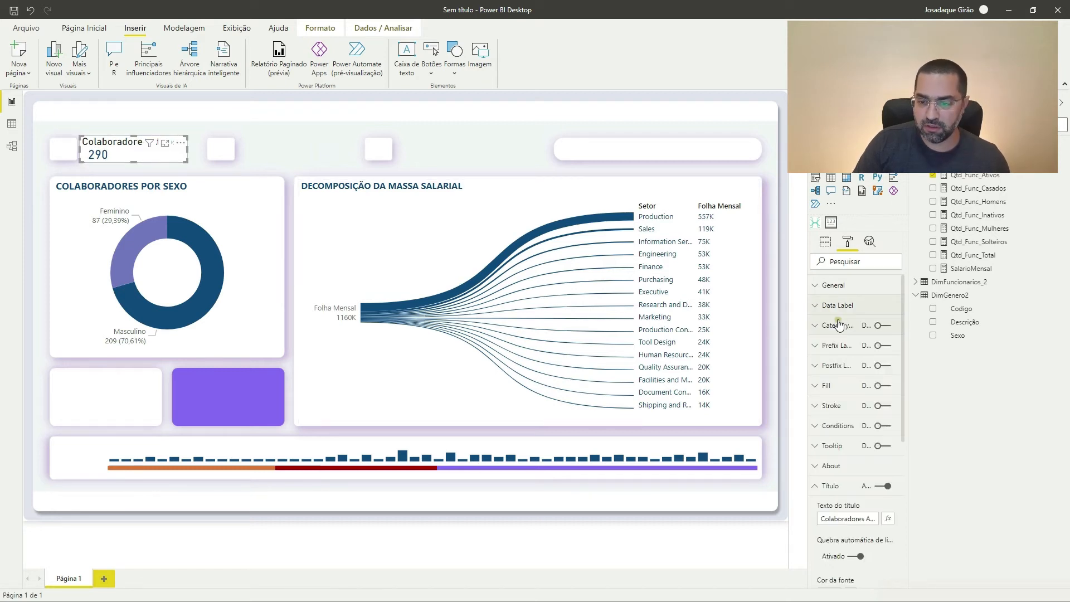
# Color the card's title dark blue and set its text size to 11 pt.
pyautogui.scroll(-3, 857, 468)
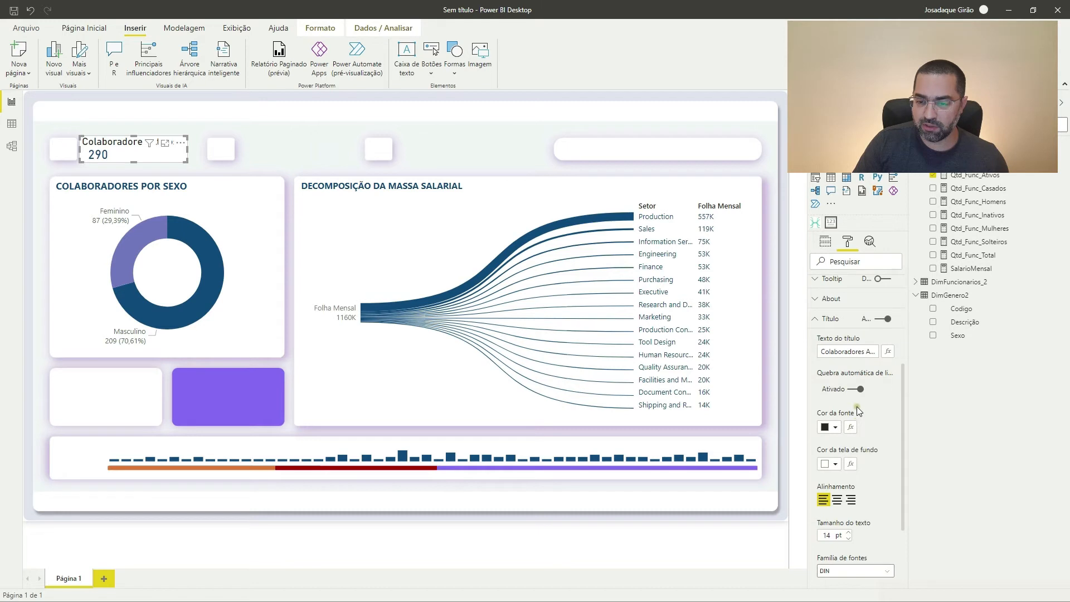
pyautogui.click(836, 428)
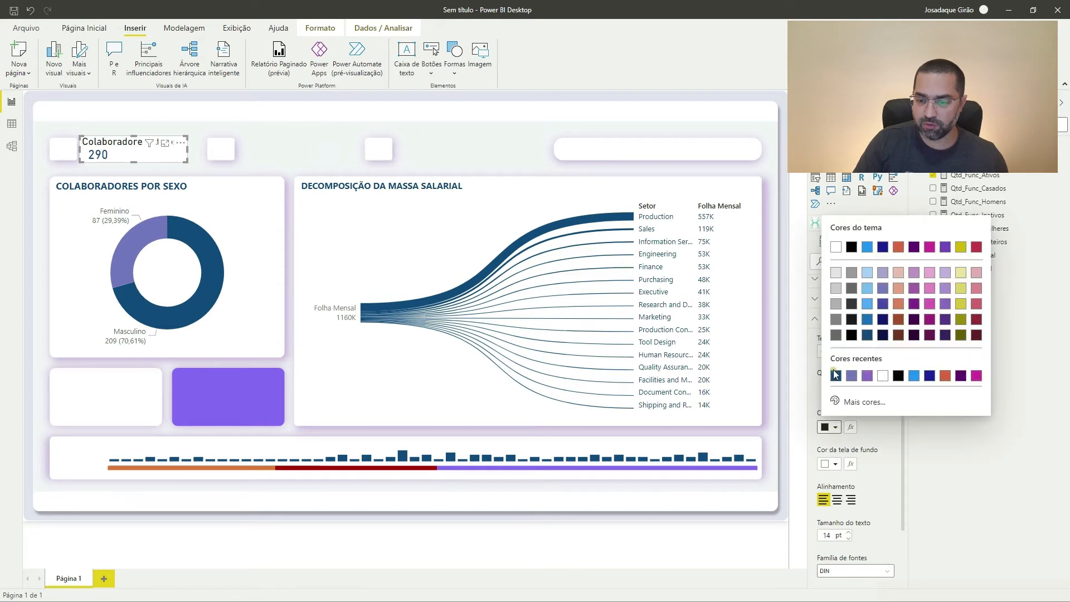
pyautogui.click(835, 376)
pyautogui.click(847, 541)
pyautogui.click(847, 541)
pyautogui.click(848, 541)
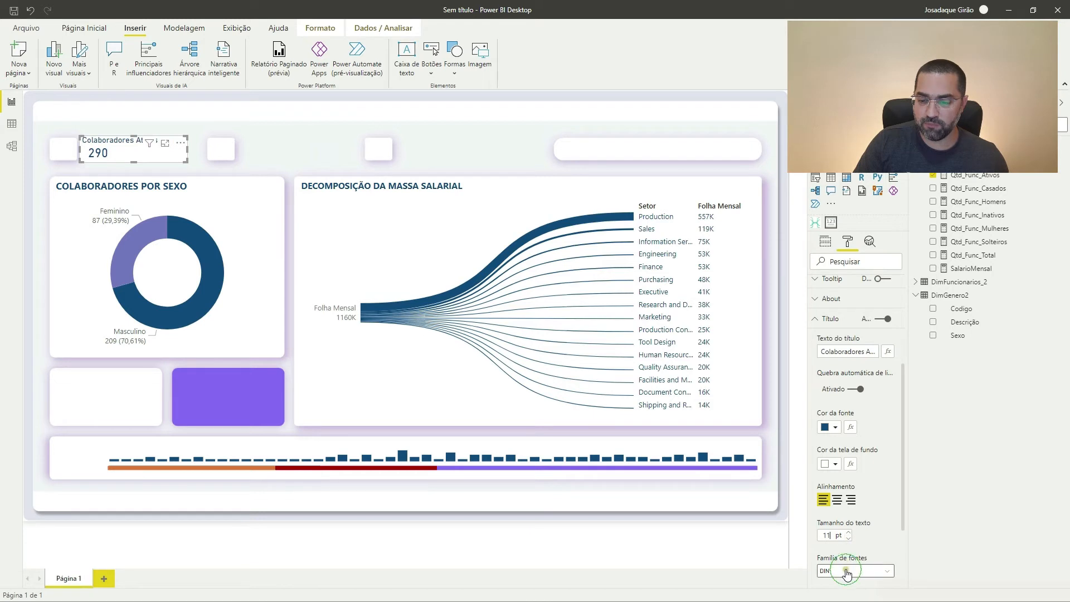
# Set the font family of the card's title to Segoe UI Light.
pyautogui.click(849, 571)
pyautogui.scroll(-3, 848, 510)
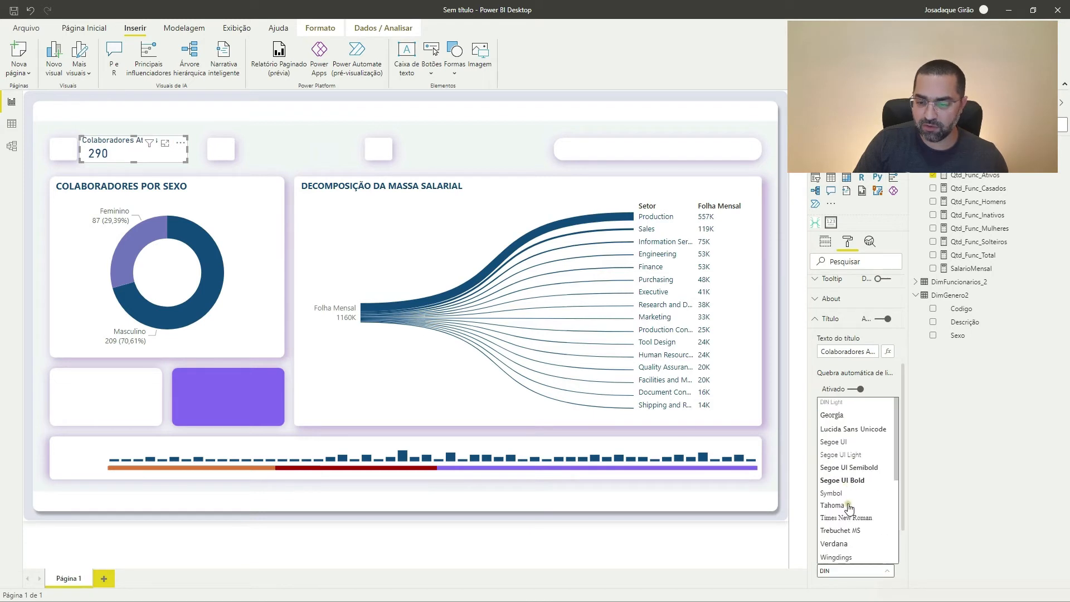
pyautogui.click(848, 457)
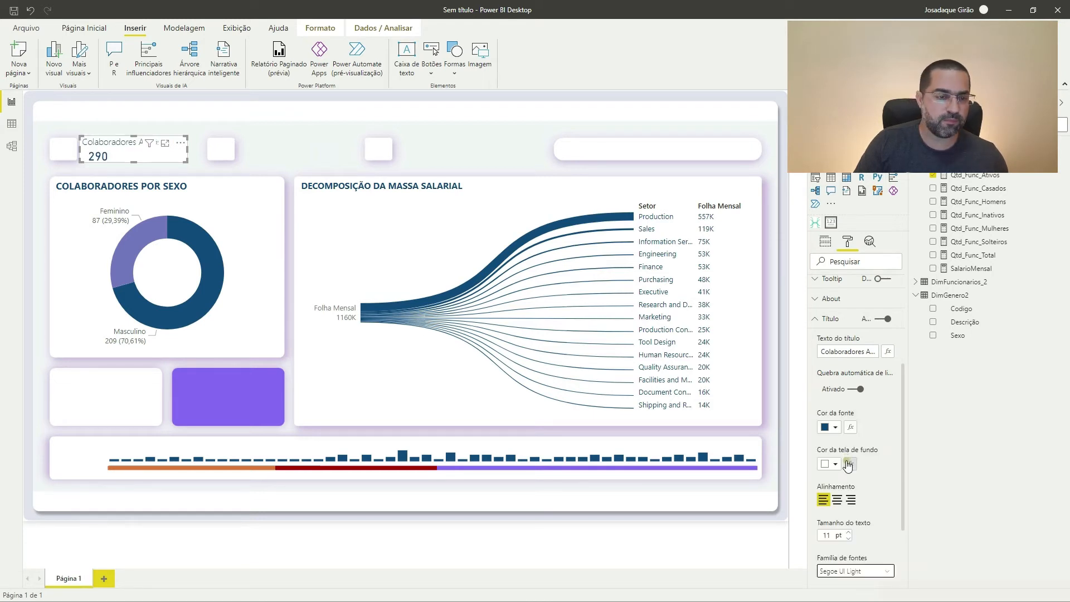
pyautogui.click(297, 156)
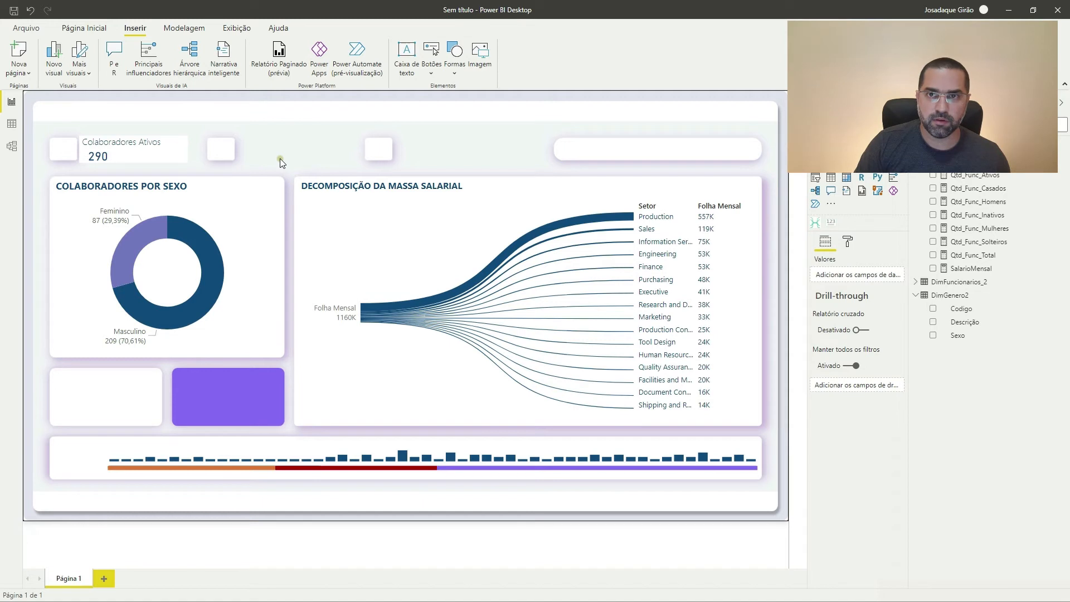
# Turn off the background of the Colaboradores Ativos card.
pyautogui.moveTo(130, 152)
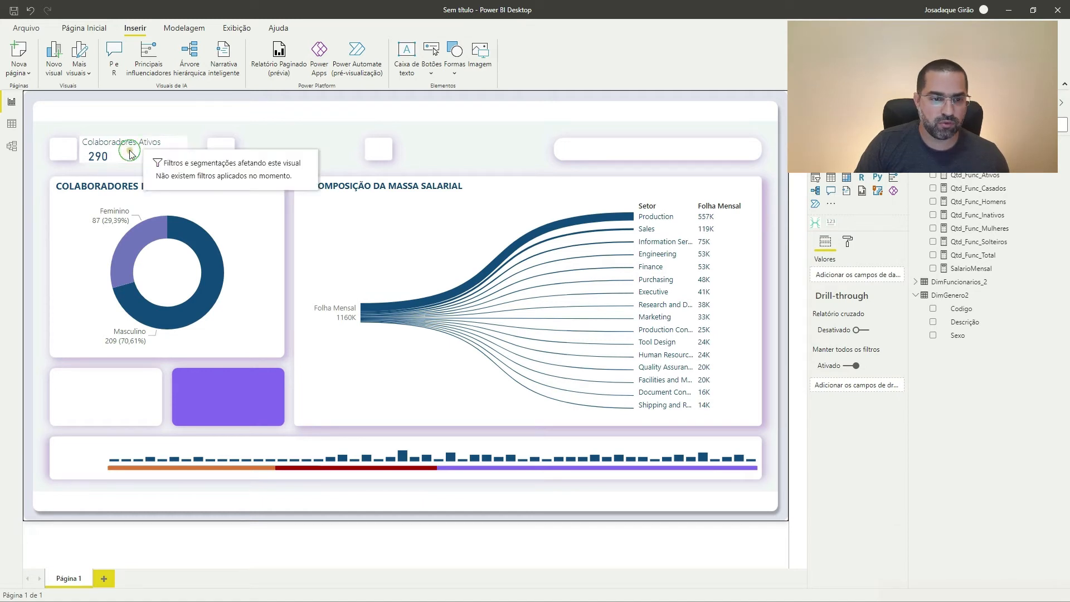
pyautogui.click(130, 154)
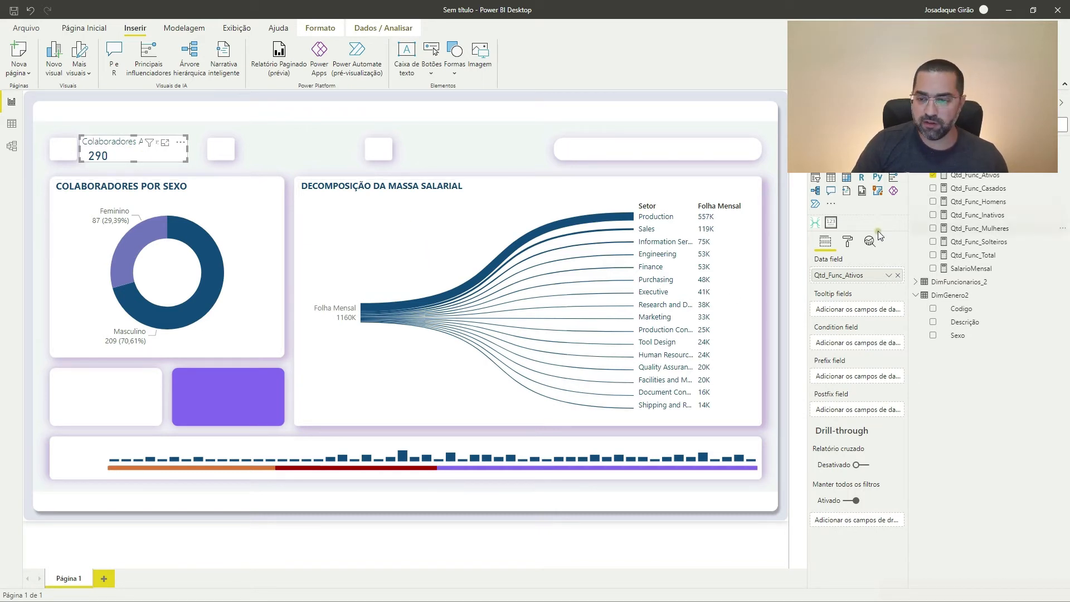
pyautogui.click(848, 242)
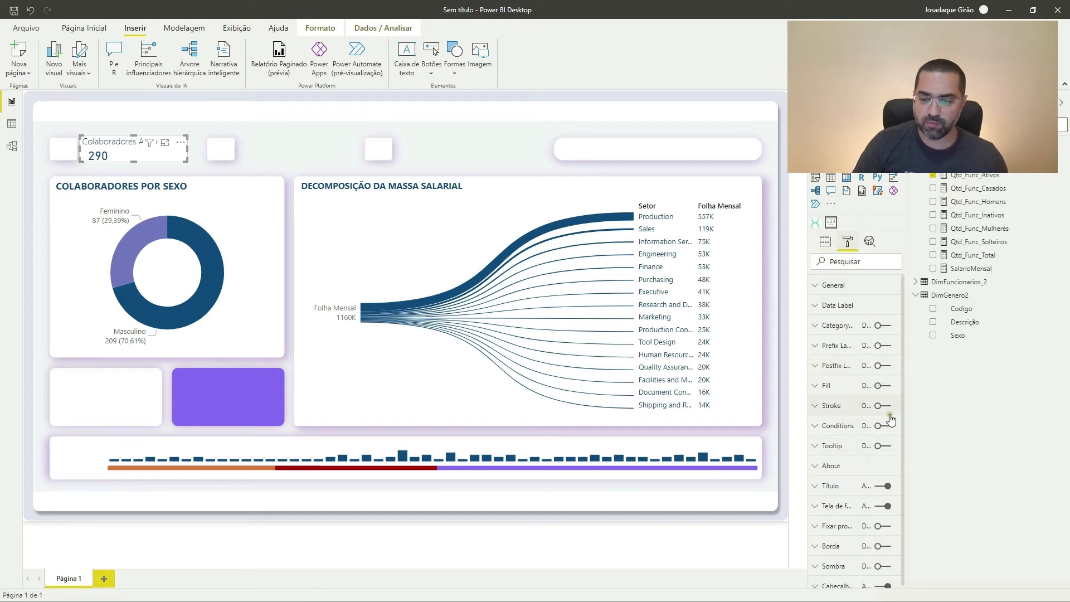
pyautogui.click(876, 507)
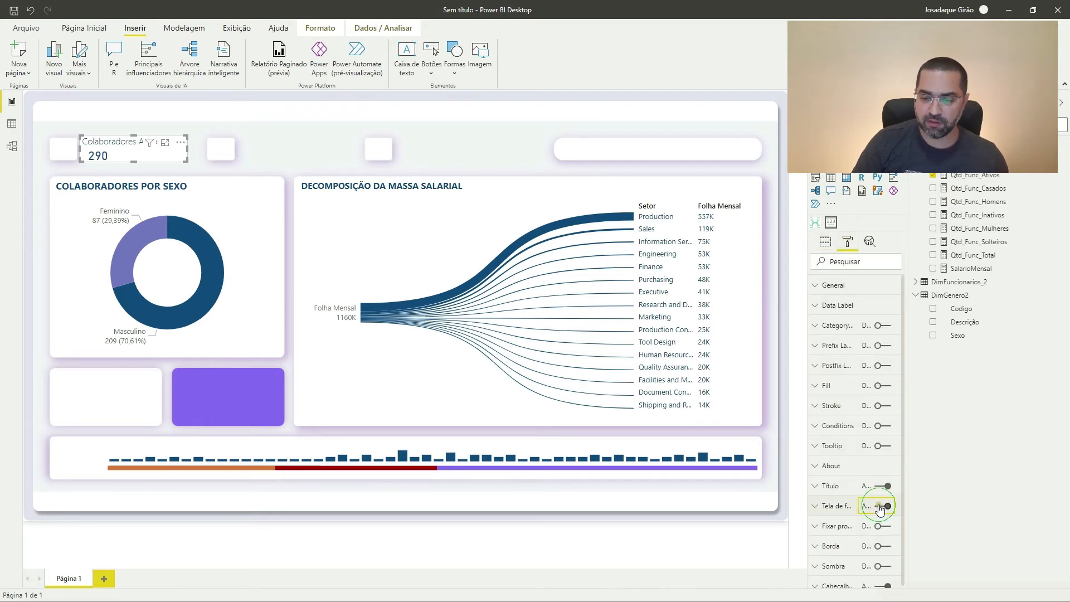
pyautogui.click(296, 164)
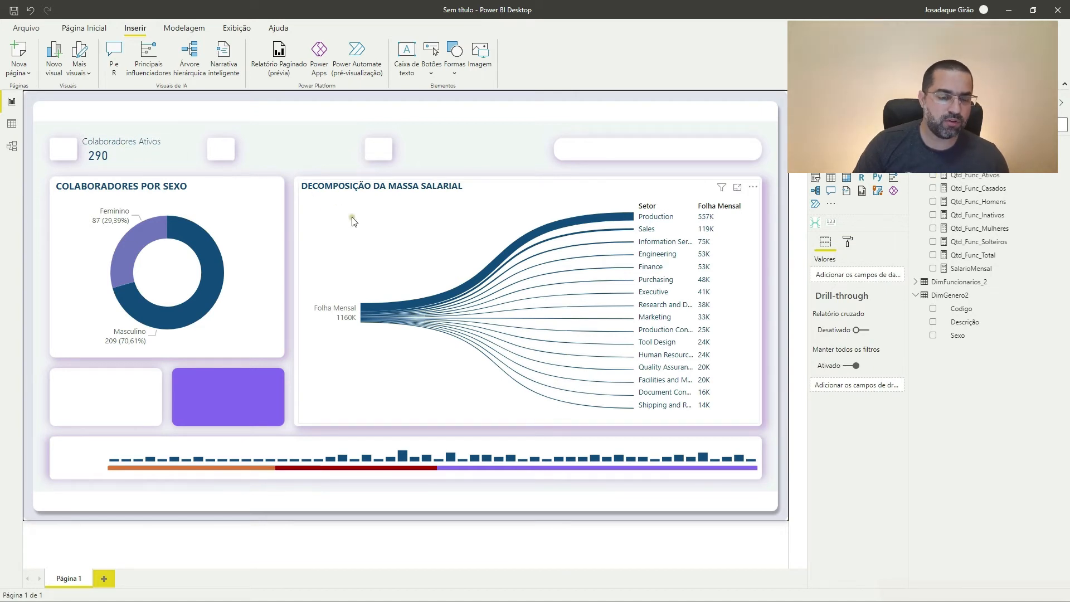
# Duplicate the Colaboradores Ativos card beside the second small white tile and replace its data field with Qtd_Func_Inativos.
pyautogui.click(109, 143)
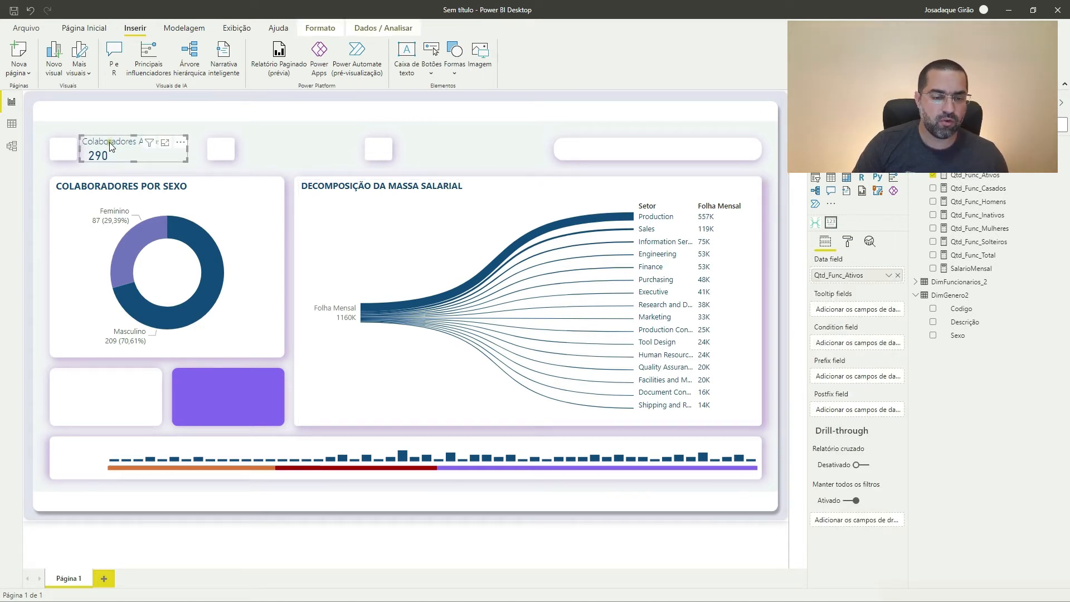
pyautogui.moveTo(111, 147); pyautogui.dragTo(125, 160)
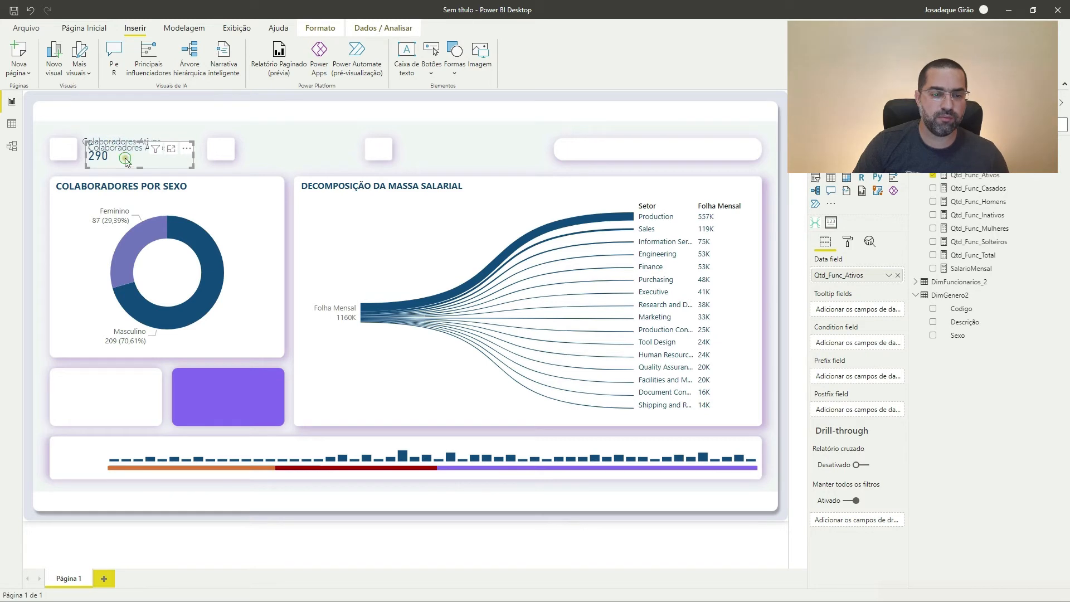
pyautogui.moveTo(289, 153); pyautogui.dragTo(291, 154)
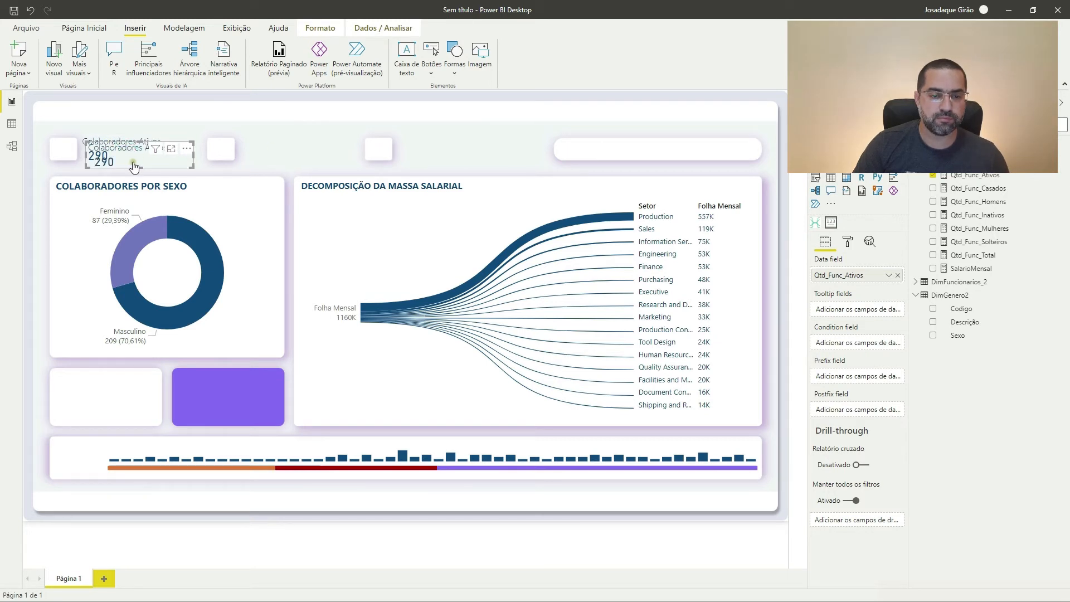
pyautogui.moveTo(176, 156); pyautogui.dragTo(336, 142)
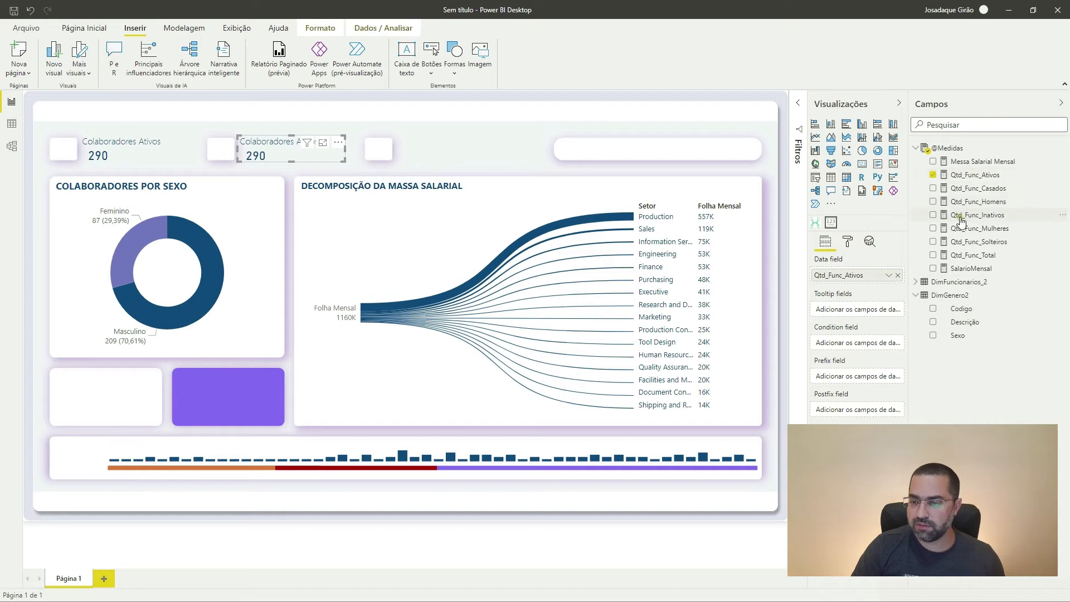
pyautogui.moveTo(961, 220); pyautogui.dragTo(831, 275)
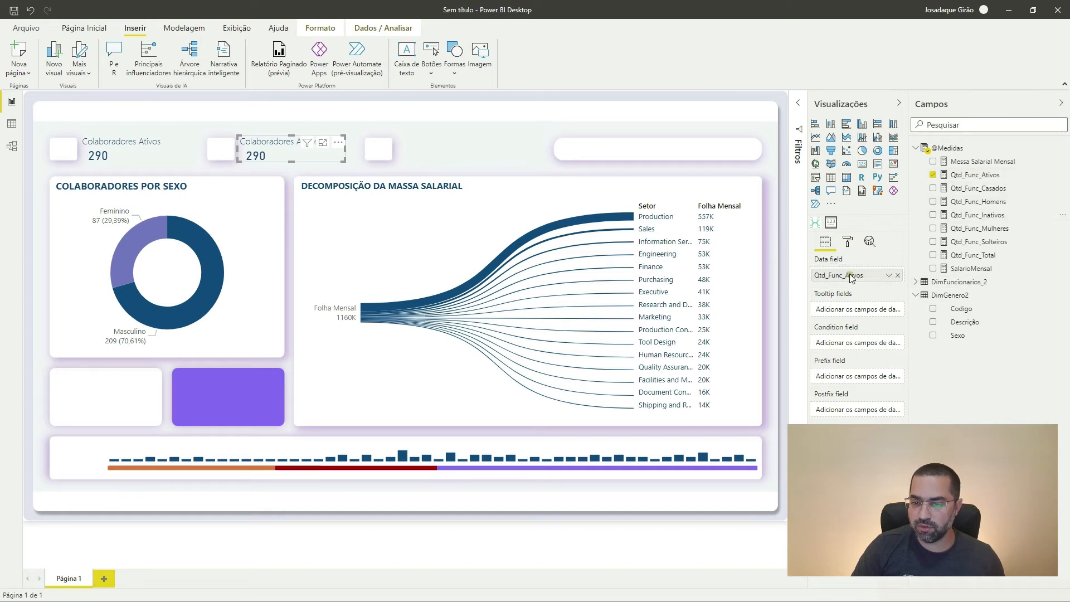
pyautogui.click(431, 143)
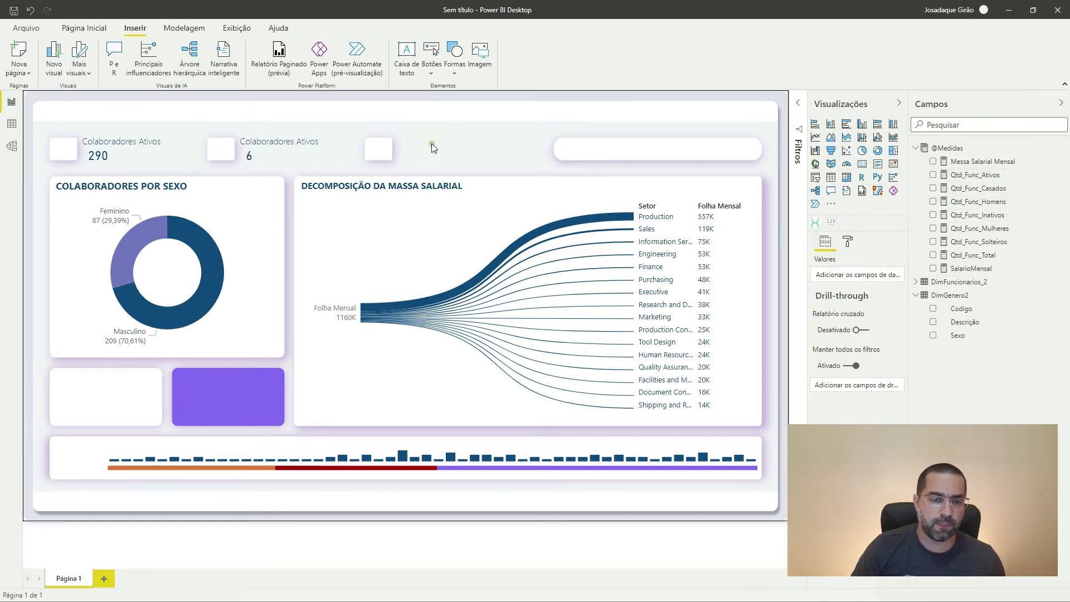
# Duplicate the Qtd_Func_Inativos card and place the copy beside the third small white tile.
pyautogui.click(280, 150)
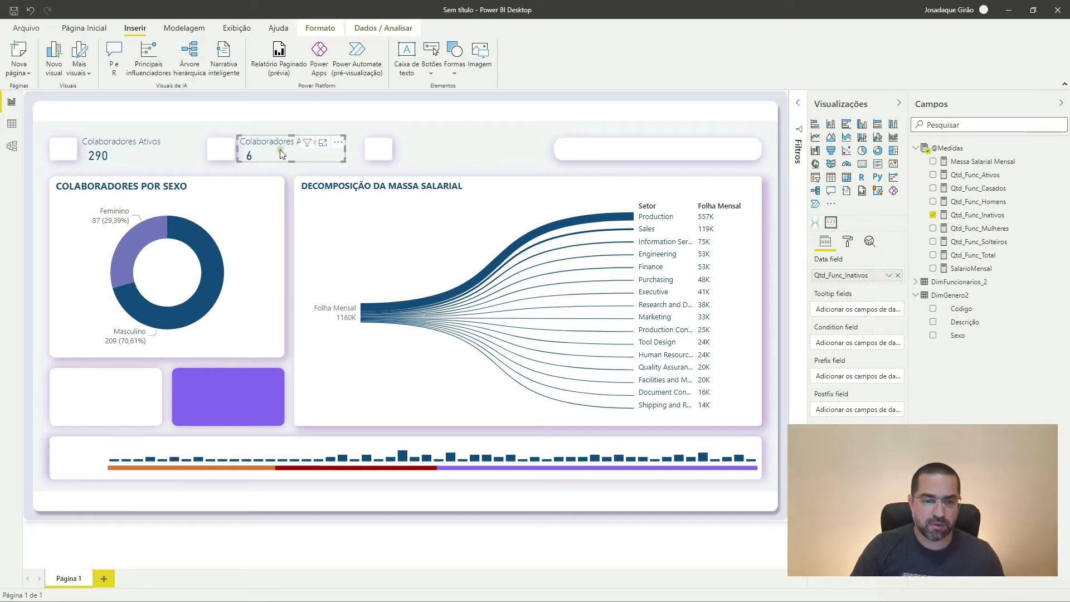
pyautogui.hotkey('ctrl', 'c')
pyautogui.hotkey('ctrl', 'v')
pyautogui.moveTo(343, 154); pyautogui.dragTo(500, 142)
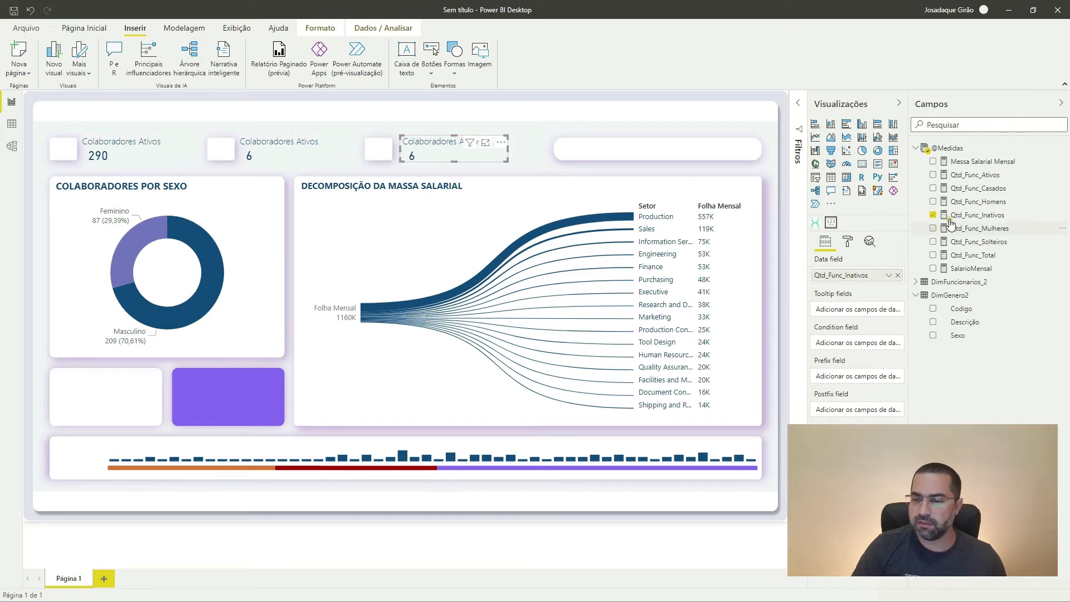
# Correct the name of the Messa Salarial Mensal measure to Massa Salarial Mensal in its formula.
pyautogui.click(979, 162)
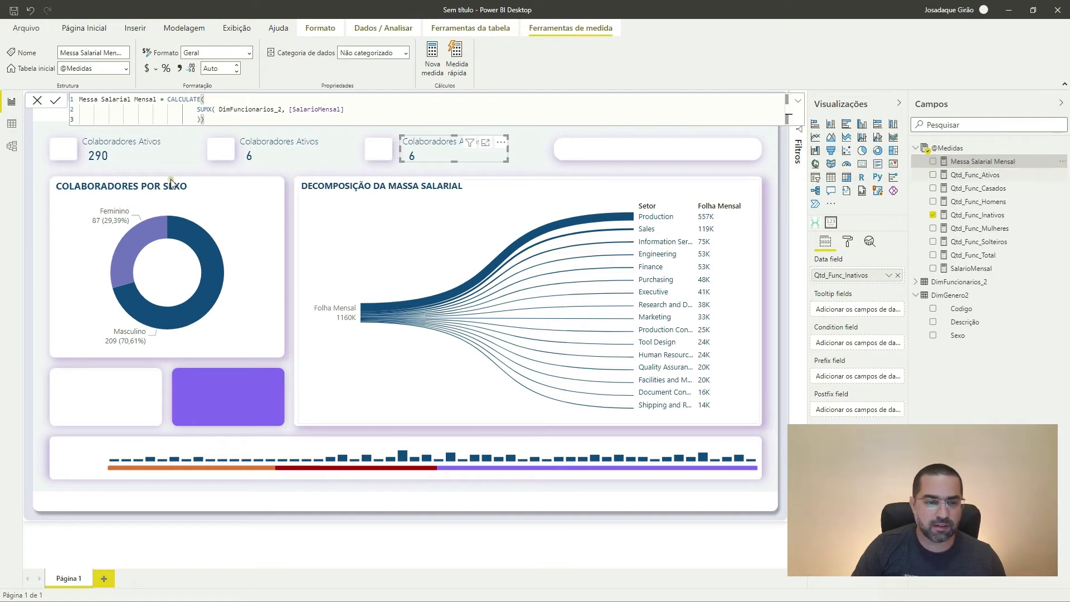
pyautogui.click(88, 100)
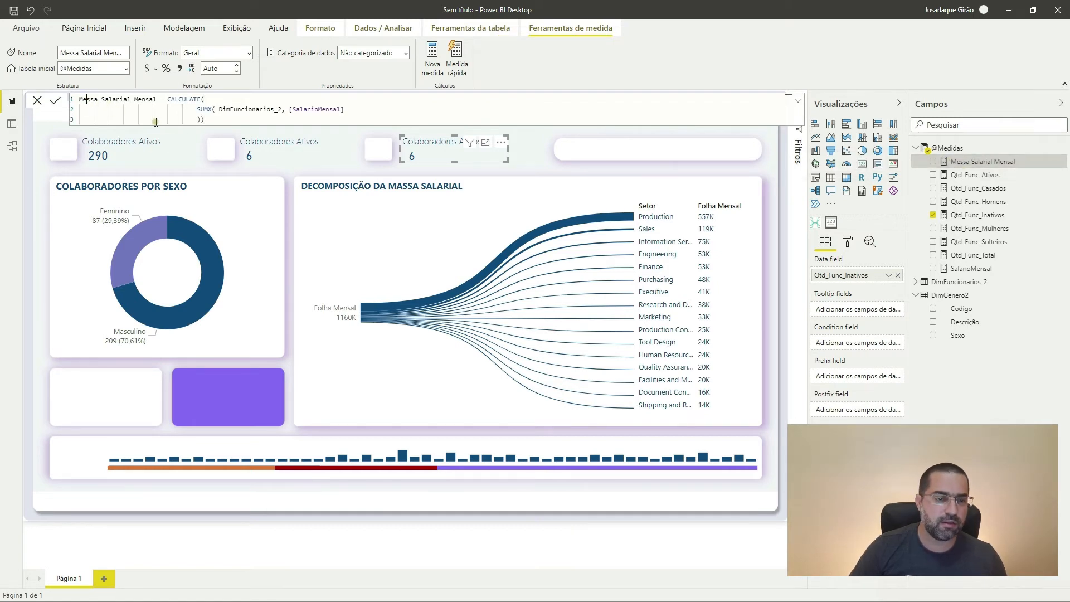
pyautogui.press('BackSpace')
pyautogui.write('a')
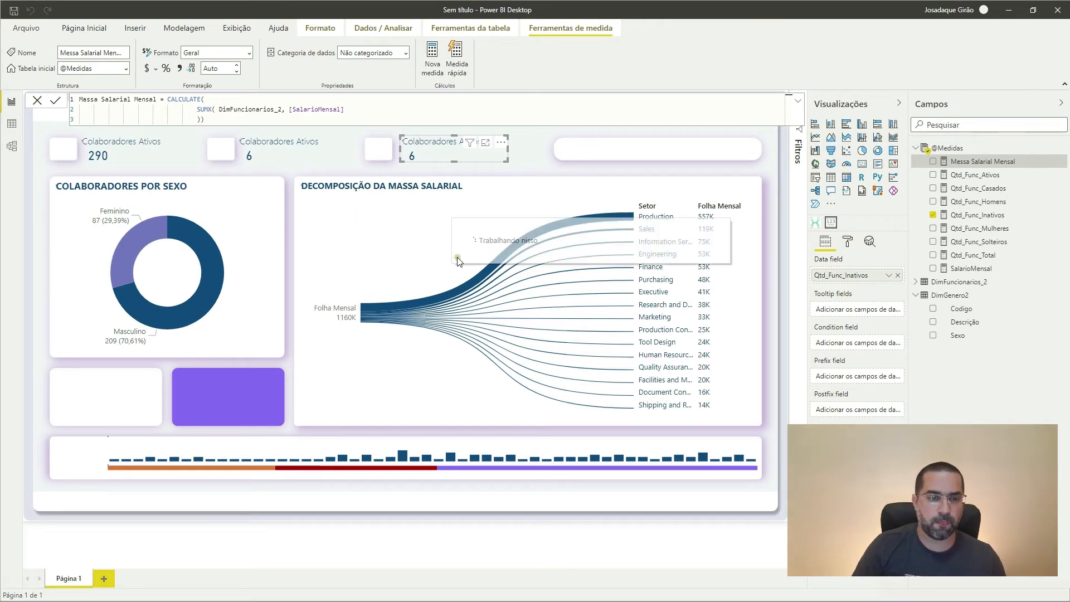
pyautogui.press('Return')
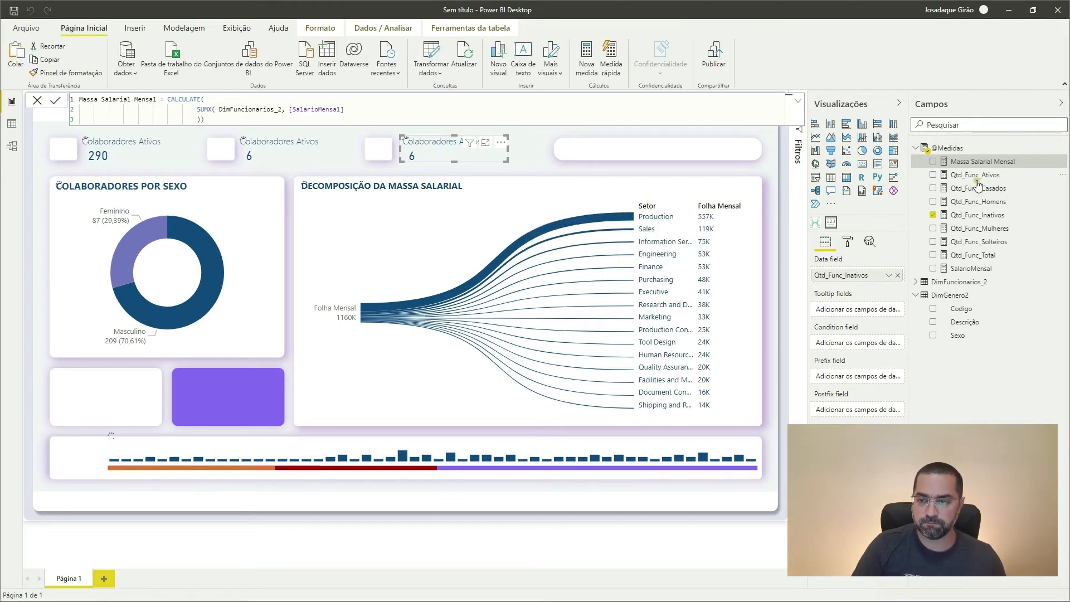
# Replace the third card's data field with Massa Salarial Mensal and give that measure a thousands separator.
pyautogui.click(974, 162)
pyautogui.moveTo(974, 161); pyautogui.dragTo(859, 276)
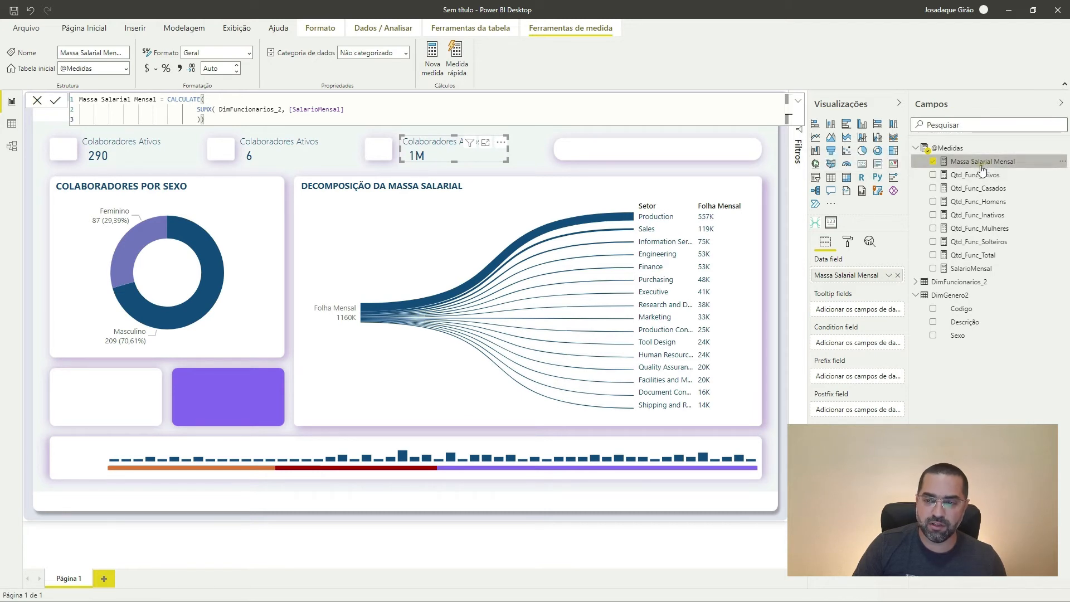
pyautogui.click(179, 68)
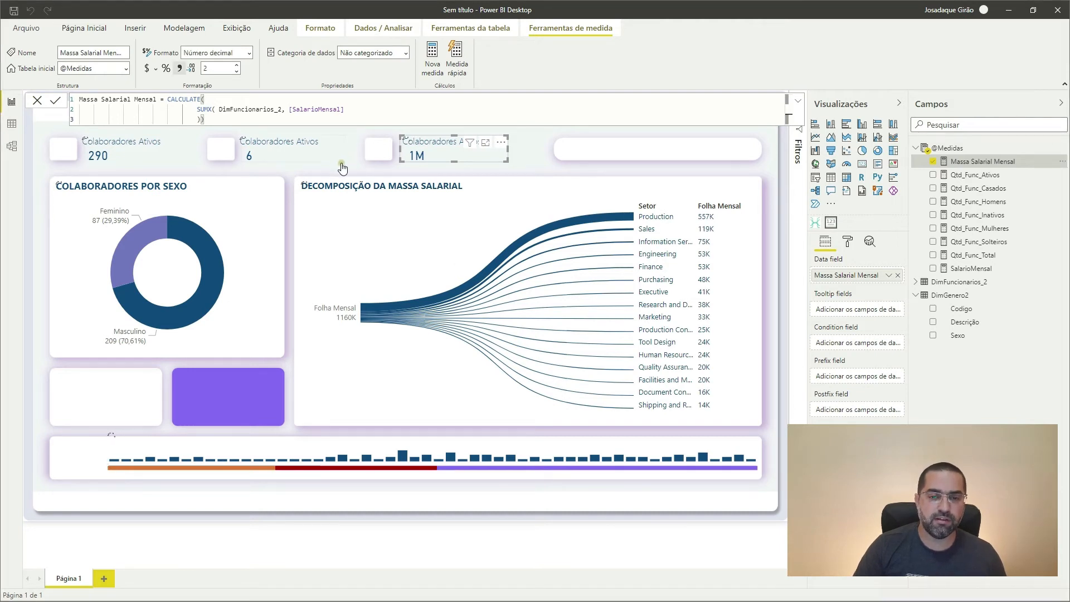
# Format the Massa Salarial Mensal measure as Moeda with 2 decimal places.
pyautogui.click(248, 54)
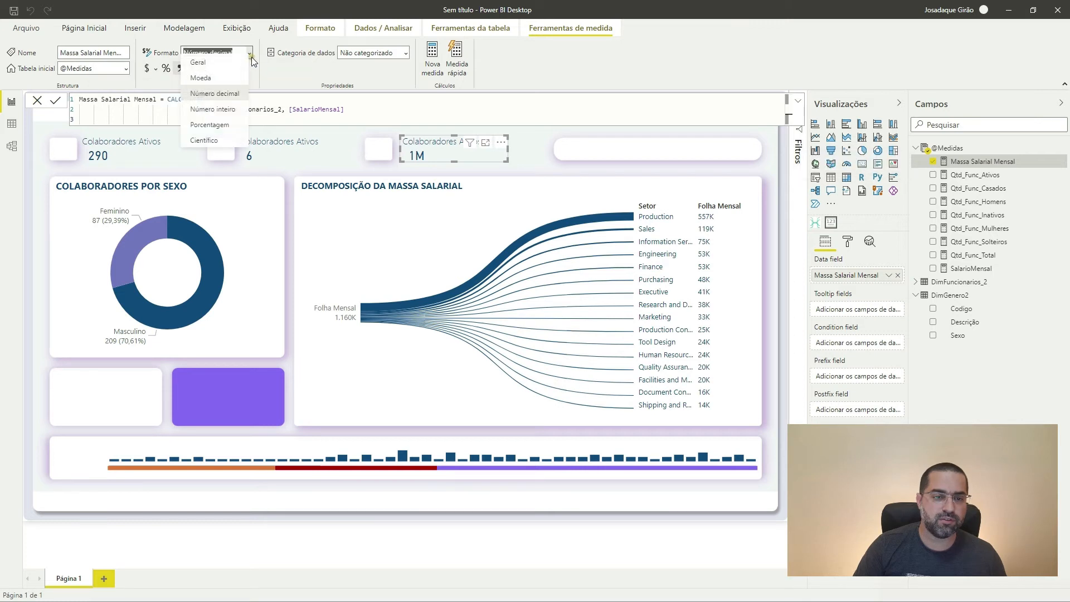
pyautogui.click(211, 85)
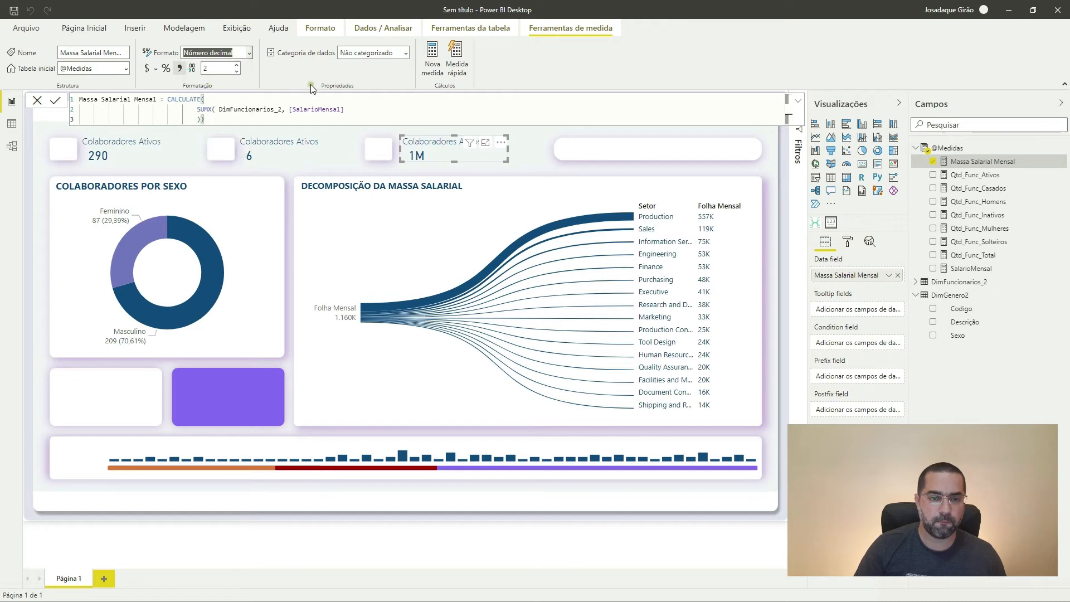
pyautogui.click(217, 73)
pyautogui.write('2')
pyautogui.press('Return')
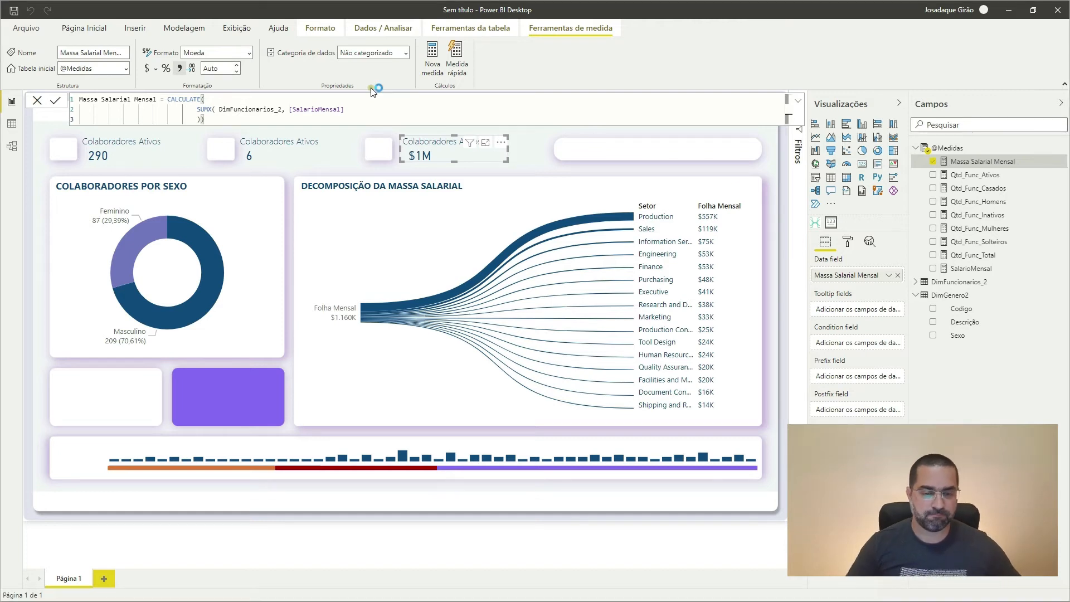
# Set the currency symbol of the Massa Salarial Mensal measure to R$ Português (Brasil).
pyautogui.click(157, 71)
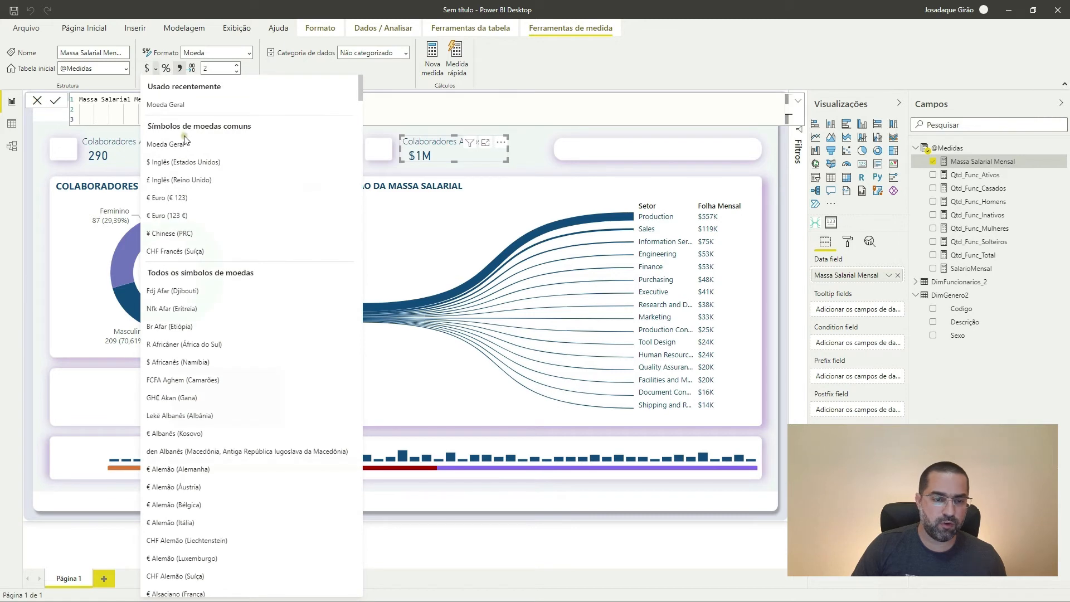
pyautogui.click(175, 144)
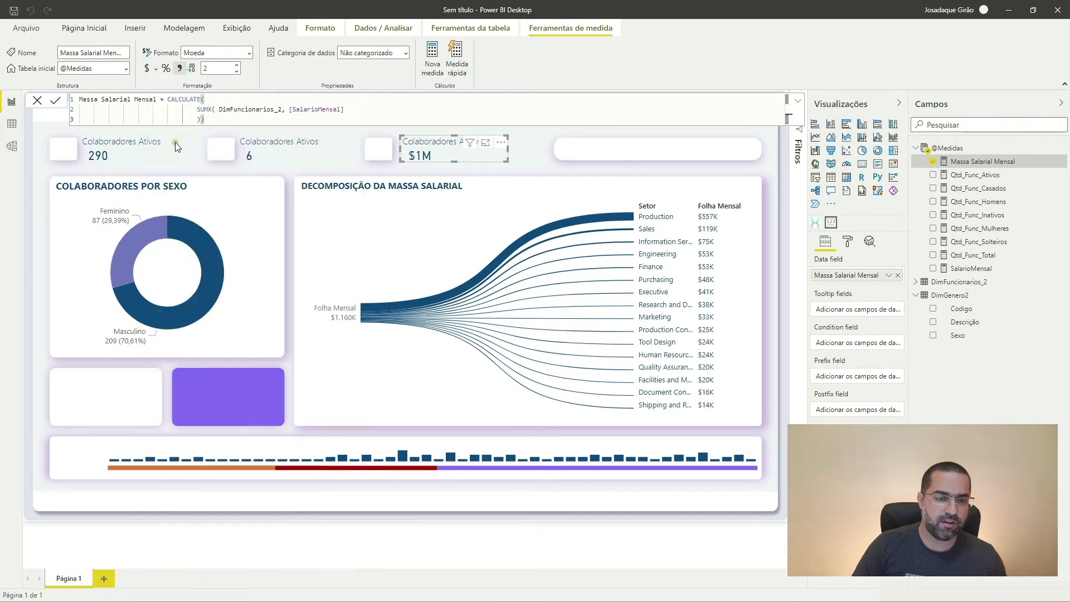
pyautogui.click(156, 69)
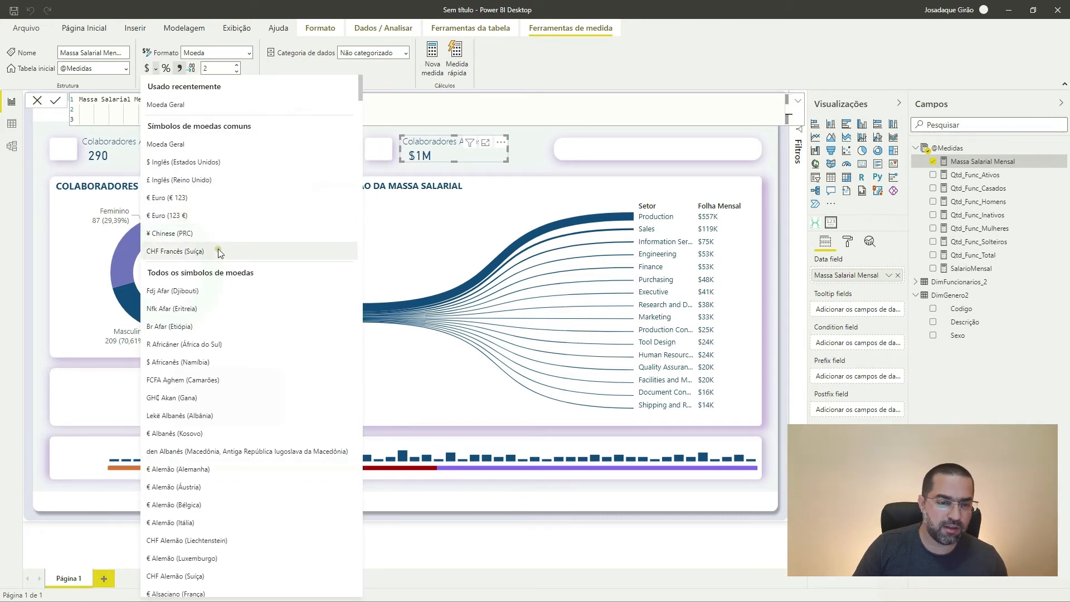
pyautogui.scroll(-10, 220, 232)
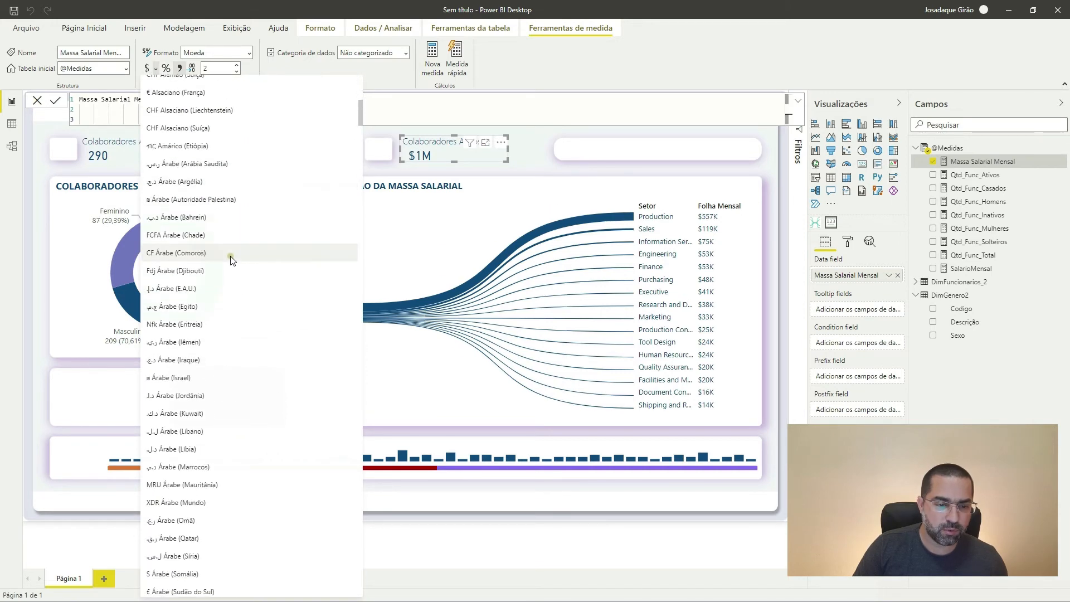
pyautogui.scroll(8, 230, 229)
pyautogui.scroll(-6, 230, 229)
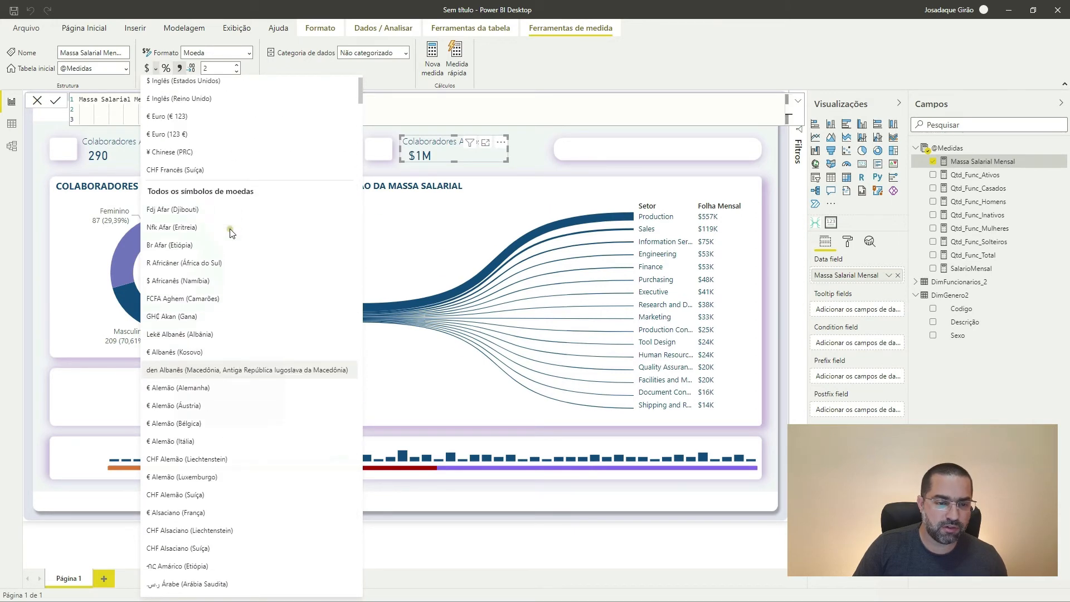
pyautogui.scroll(-20, 231, 232)
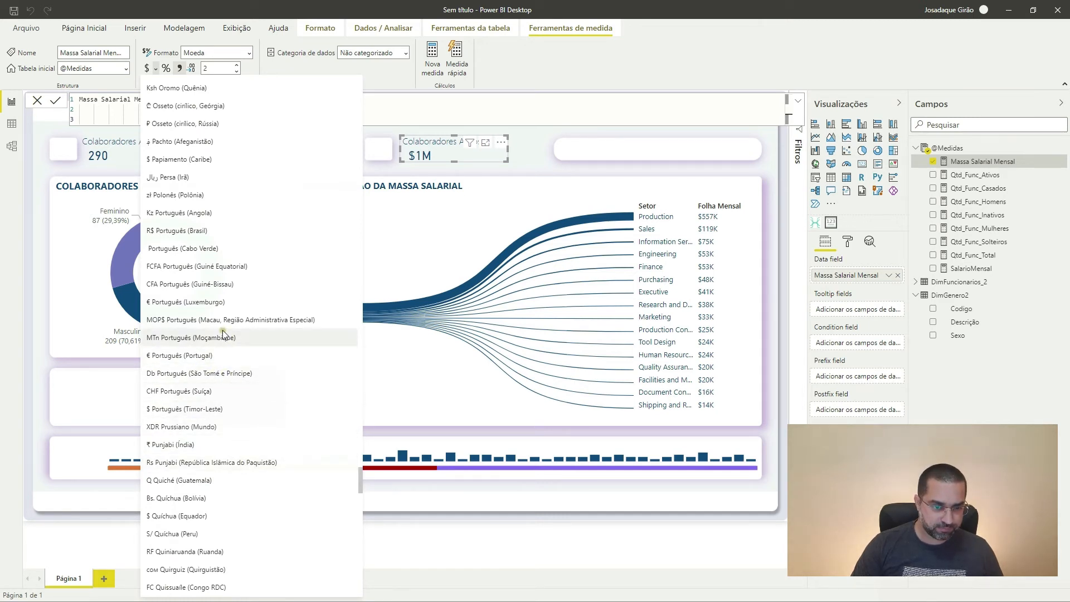
pyautogui.click(166, 232)
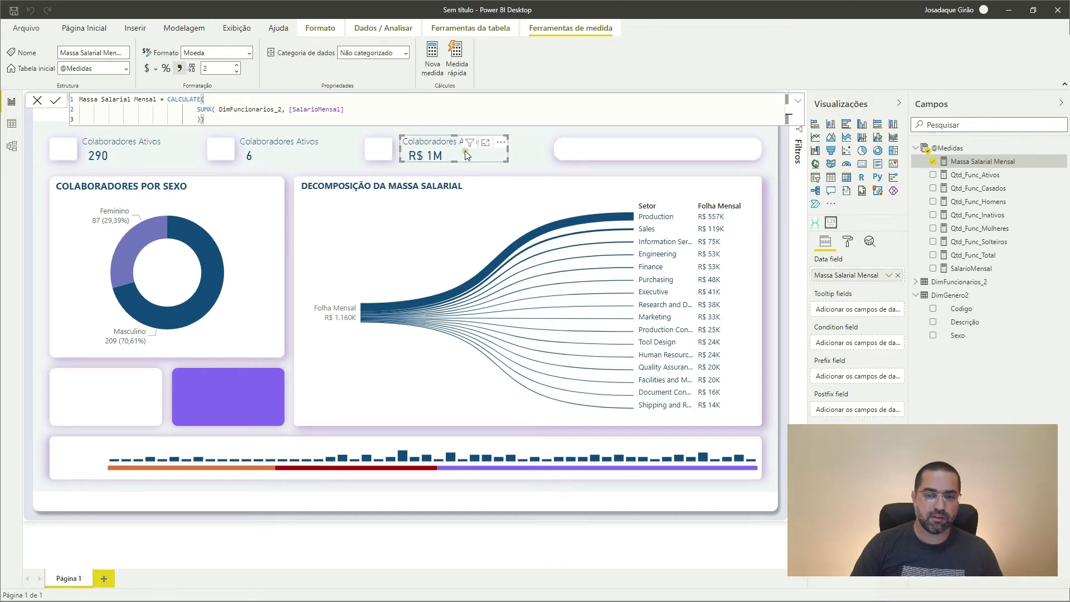
# Set the value decimal places of the payroll card's data label to 2.
pyautogui.click(846, 244)
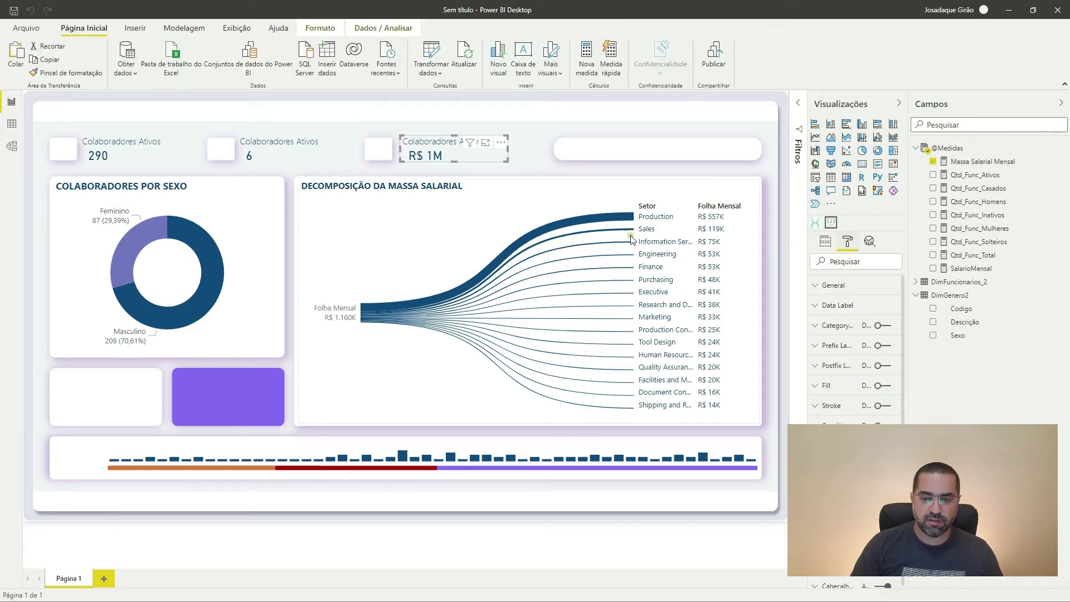
pyautogui.click(841, 305)
pyautogui.click(848, 409)
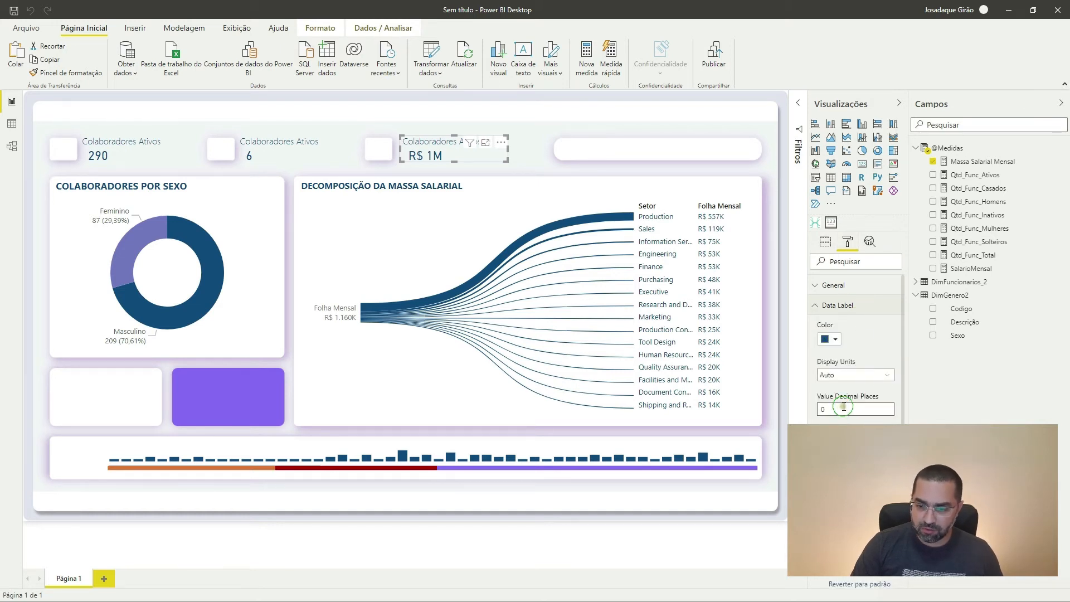
pyautogui.press('Return')
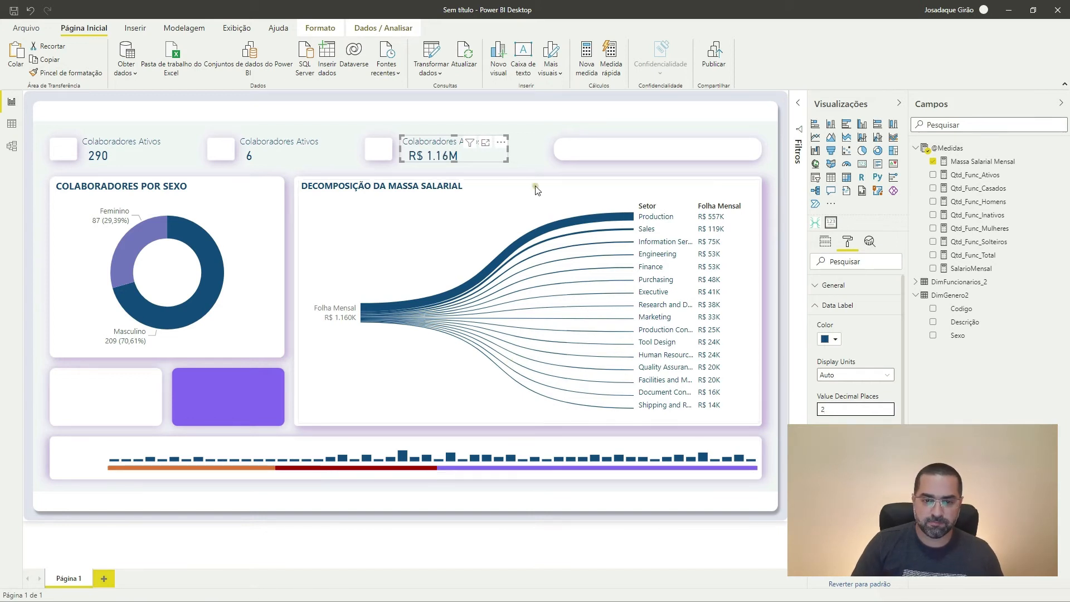
pyautogui.click(520, 129)
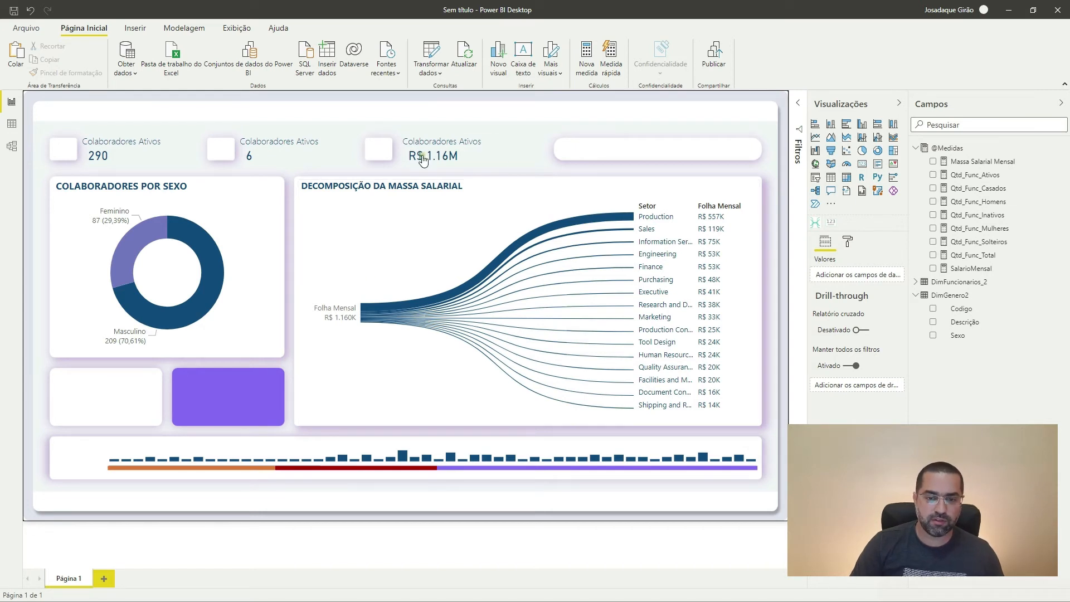
# Duplicate the R$ 1.16M salary card and fit the copy inside the empty white box below the gender donut chart.
pyautogui.click(430, 144)
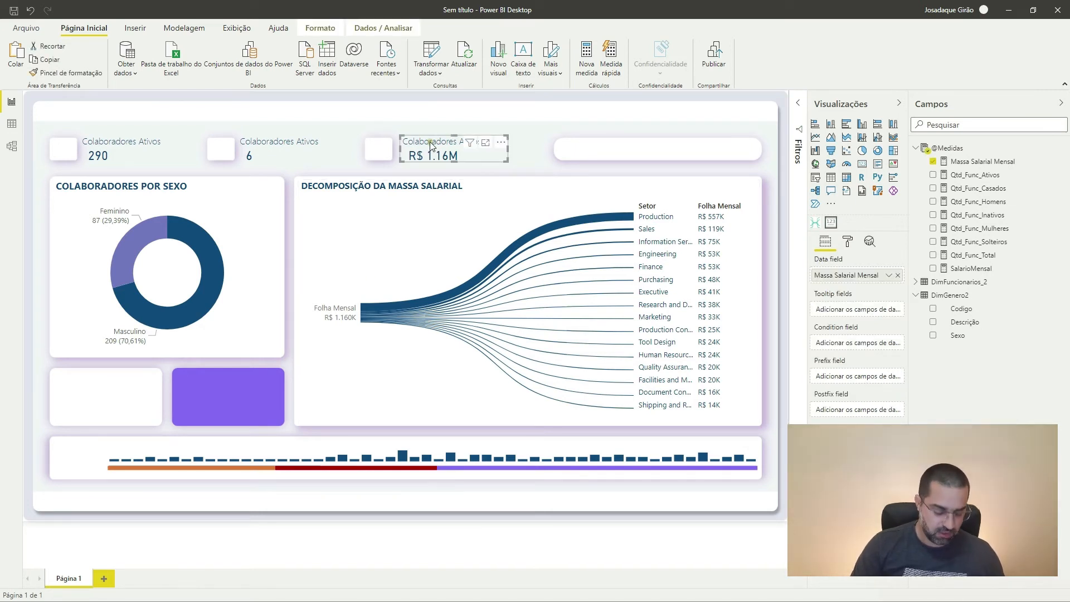
pyautogui.moveTo(440, 144); pyautogui.dragTo(108, 423)
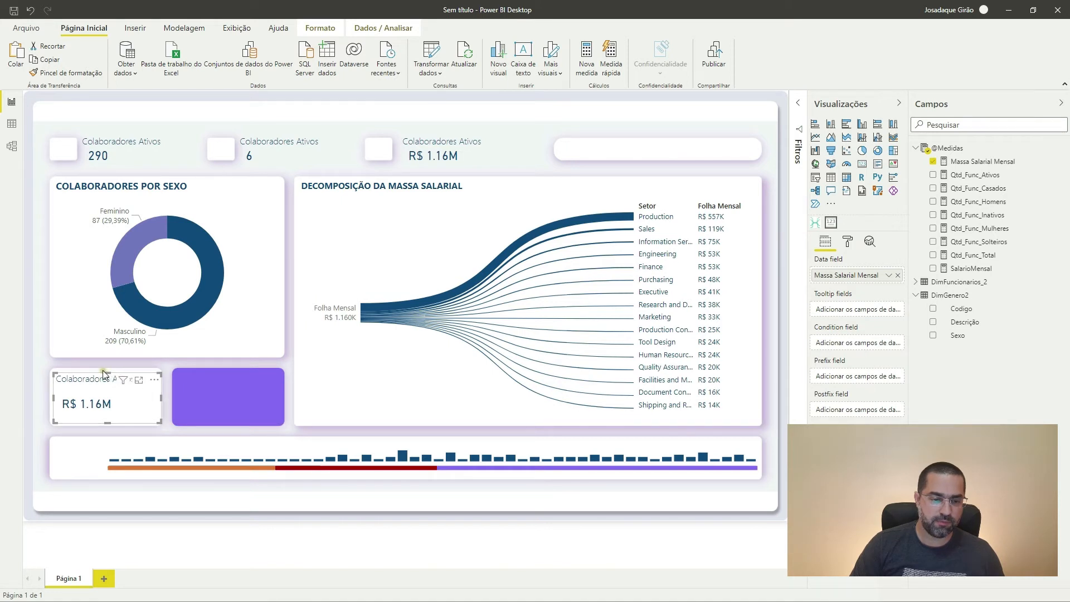
pyautogui.moveTo(109, 375); pyautogui.dragTo(110, 373)
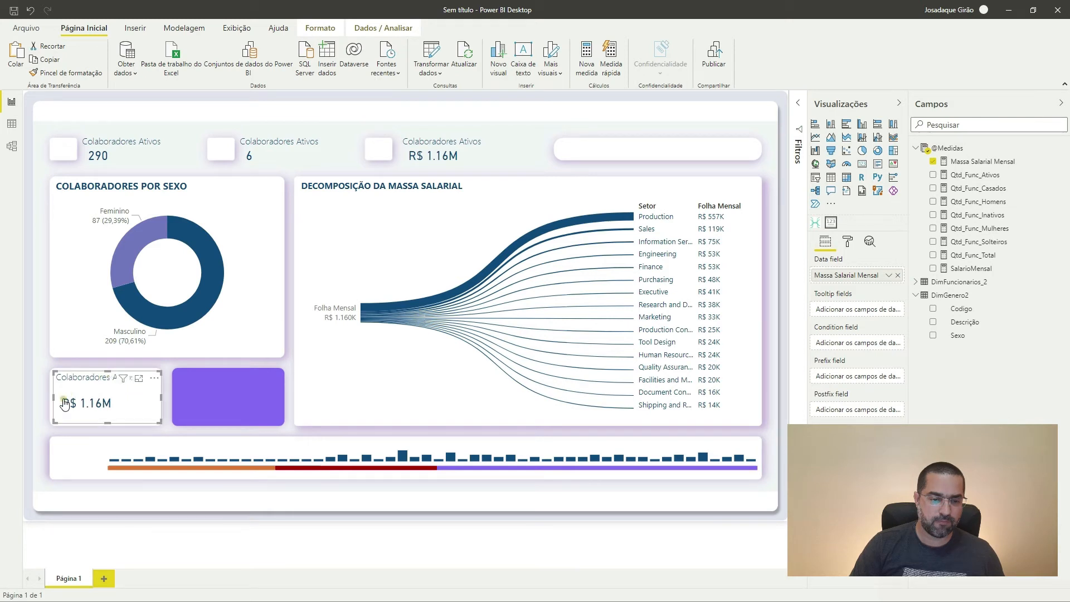
pyautogui.moveTo(54, 395); pyautogui.dragTo(52, 397)
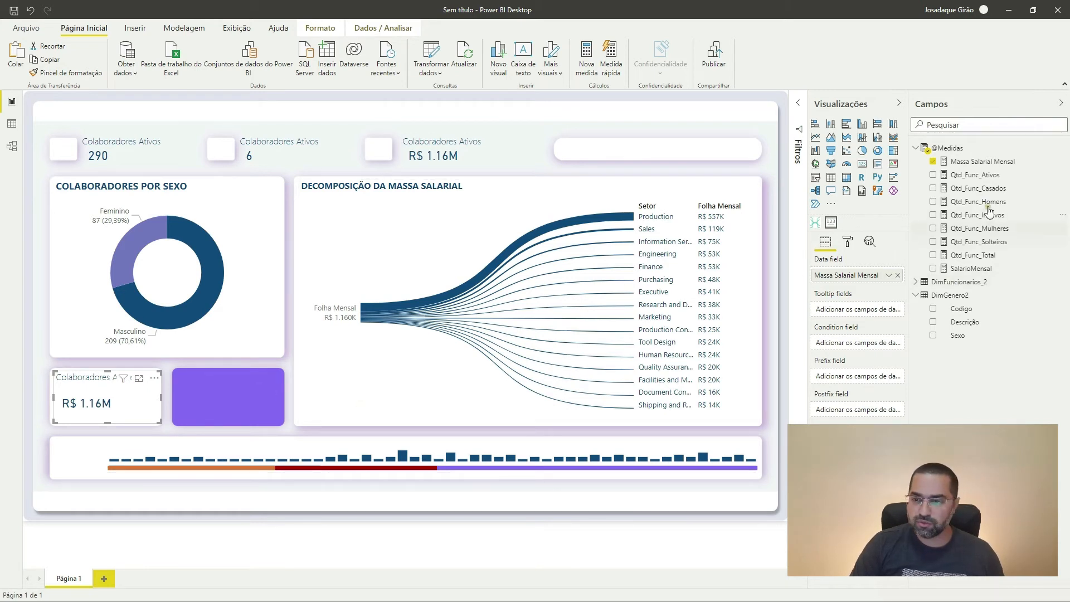
# Replace the copied card's data field Massa Salarial Mensal with the Qtd_Func_Casados measure.
pyautogui.moveTo(986, 192); pyautogui.dragTo(109, 409)
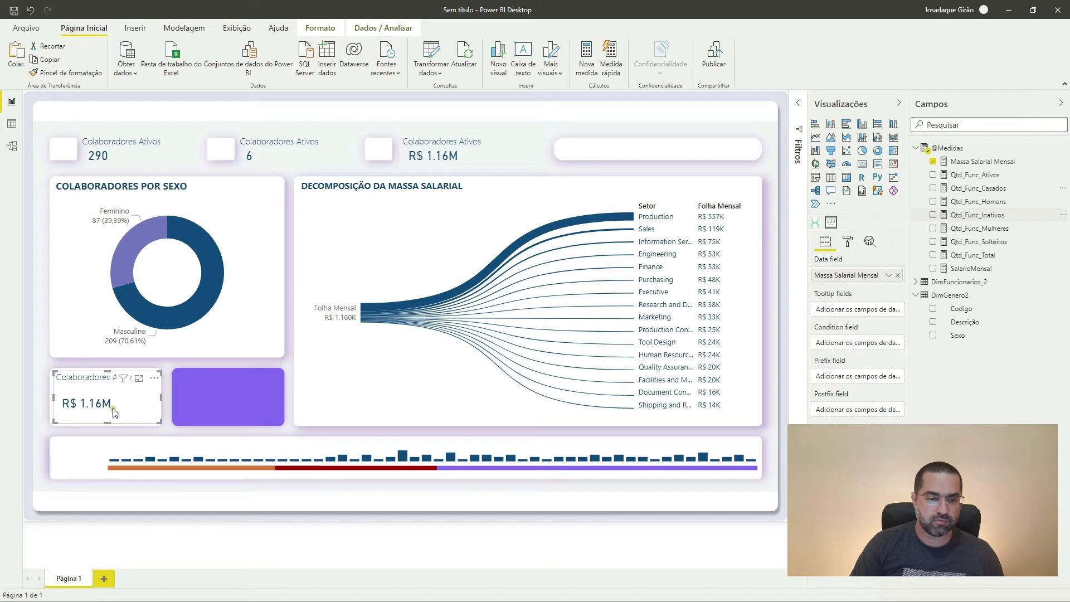
pyautogui.click(898, 275)
pyautogui.moveTo(899, 261); pyautogui.dragTo(856, 275)
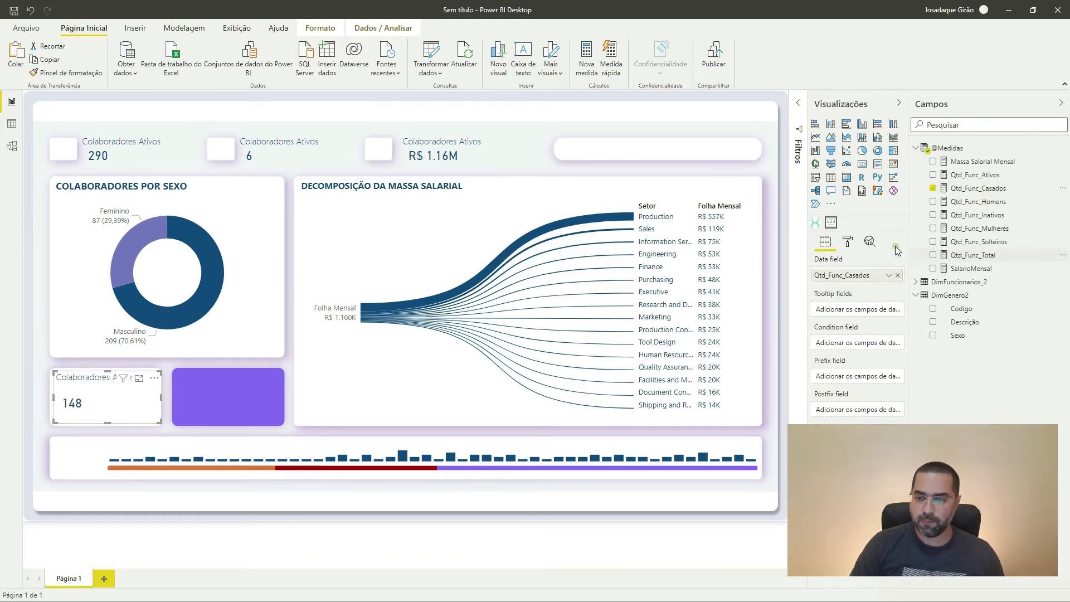
# Center the value of the Qtd_Func_Casados card by setting its general alignment to centered.
pyautogui.click(848, 241)
pyautogui.click(847, 305)
pyautogui.click(833, 285)
pyautogui.click(836, 352)
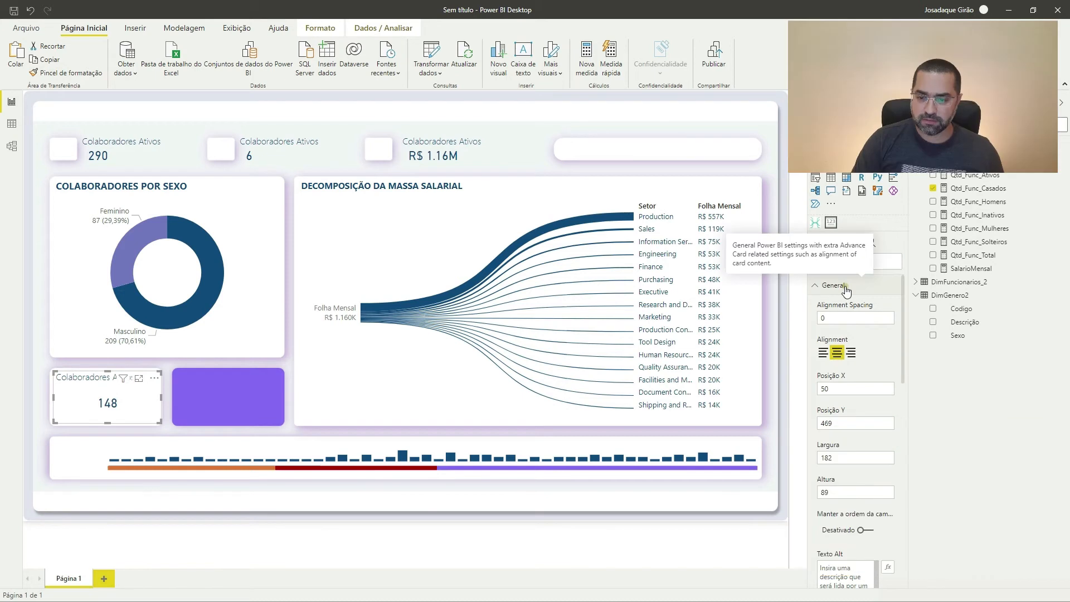
pyautogui.click(845, 287)
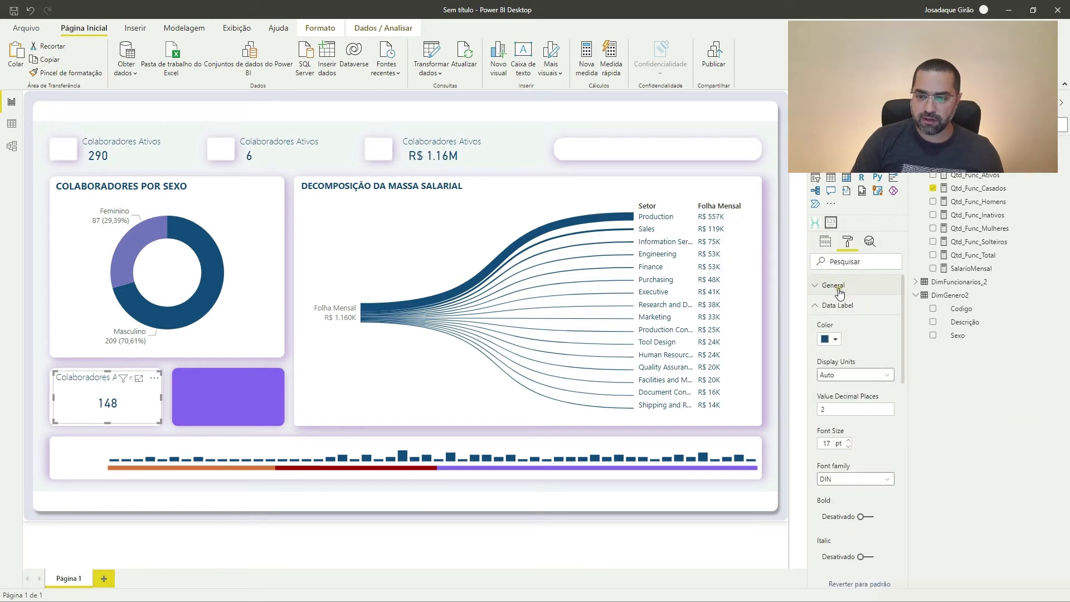
# Set the data label font size of the Qtd_Func_Casados card to 27 pt.
pyautogui.scroll(-1, 848, 410)
pyautogui.scroll(-1, 848, 410)
pyautogui.doubleClick(825, 388)
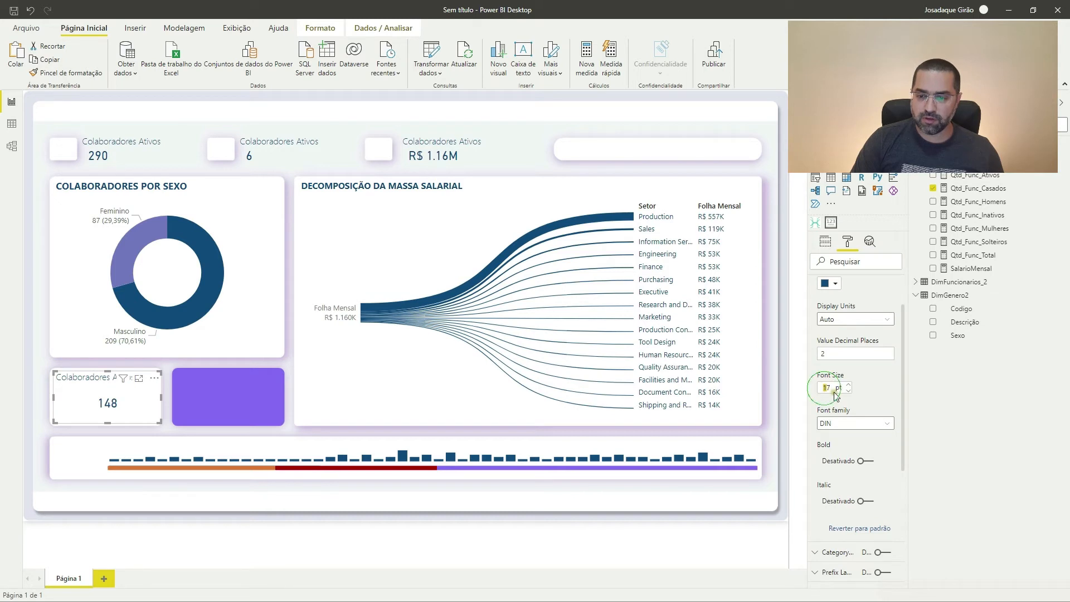
pyautogui.write('40')
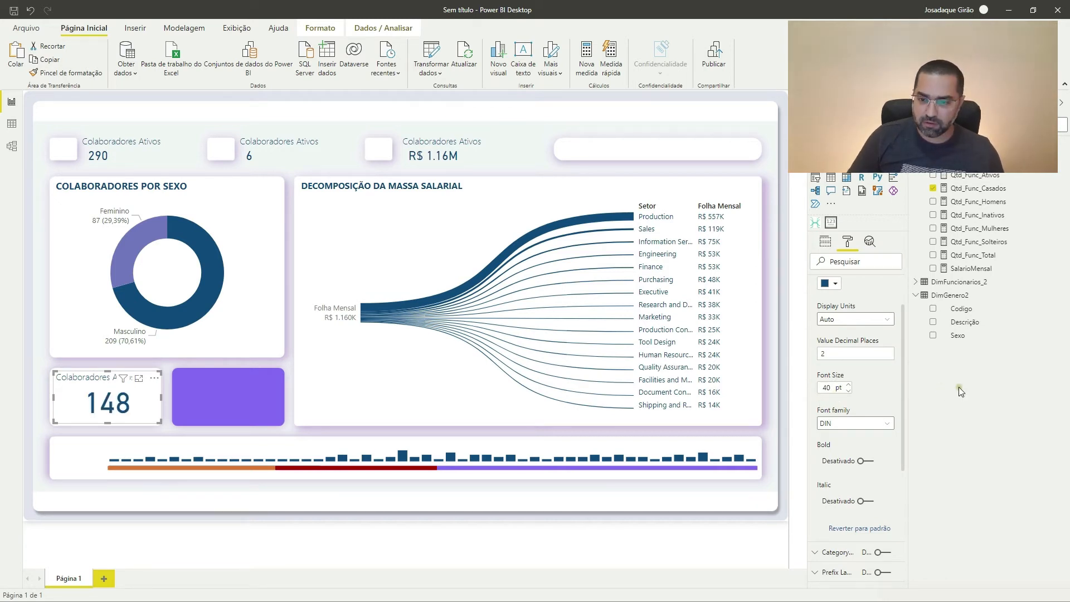
pyautogui.press('Down')
pyautogui.press('Down')
pyautogui.press('Down')
pyautogui.press('Down')
pyautogui.press('Down')
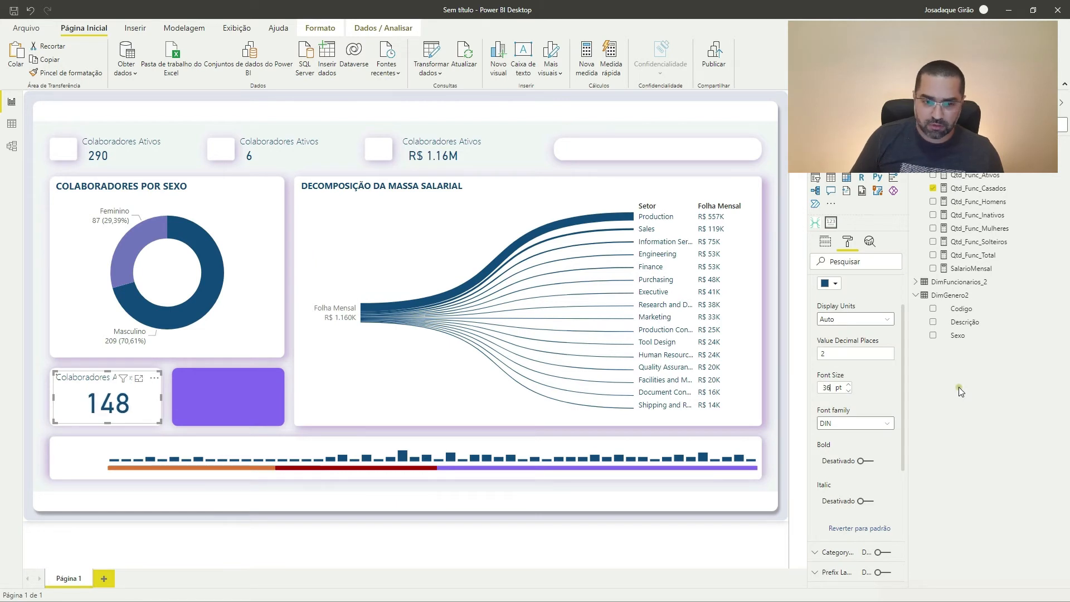
pyautogui.press('Down')
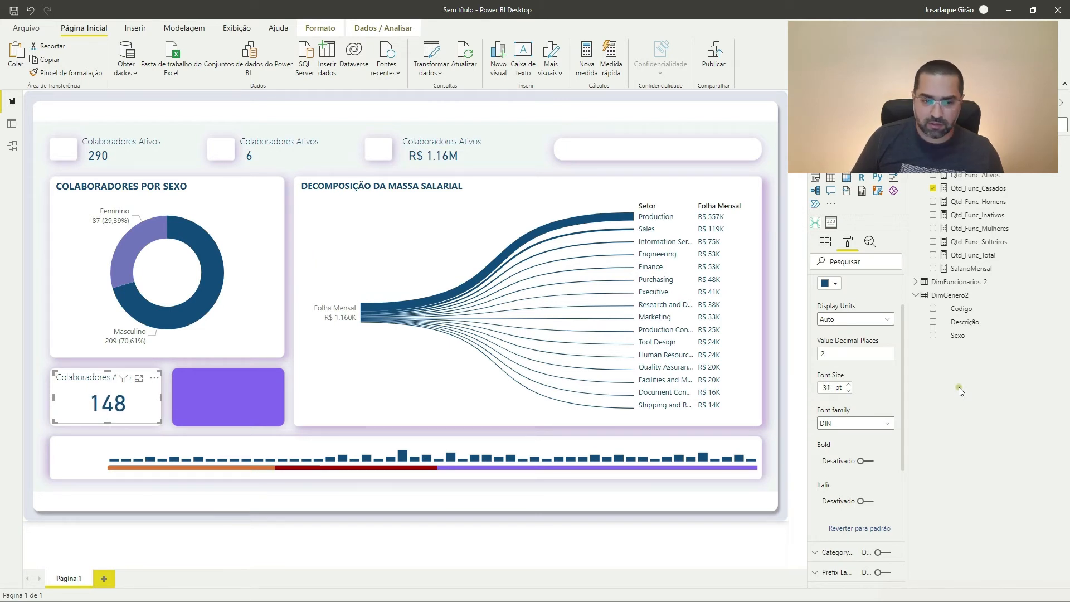
pyautogui.press('Down')
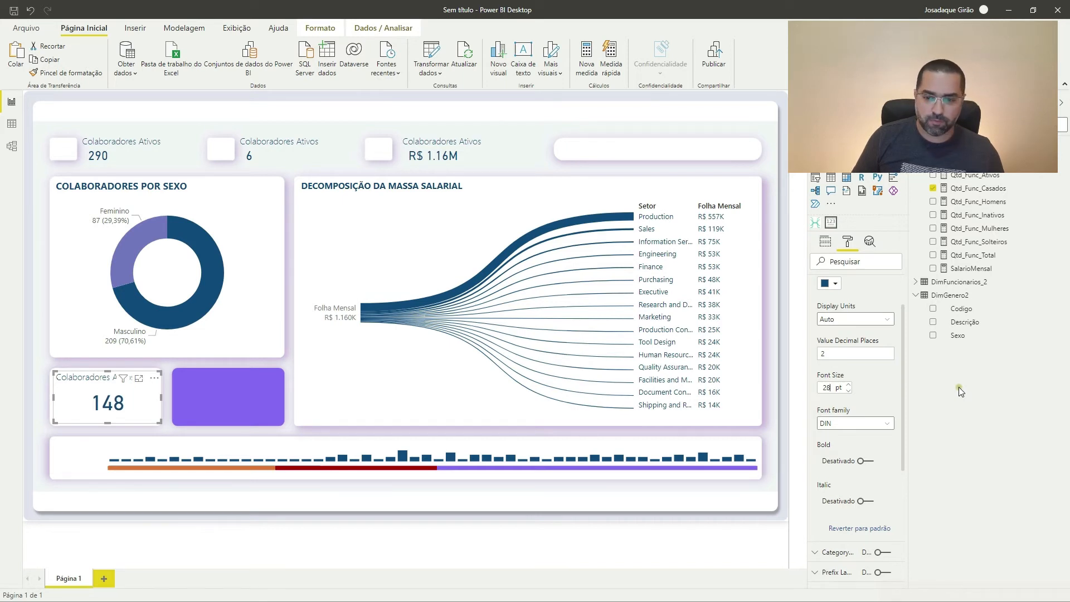
pyautogui.press('Down')
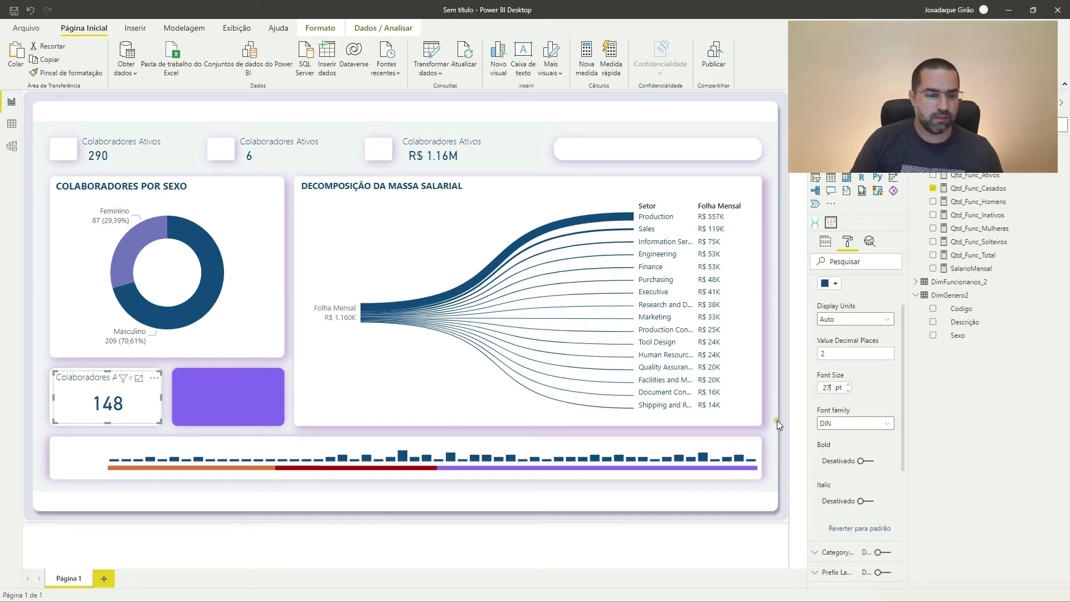
# Set the card's data label font family to Segoe (Bold) and turn on bold.
pyautogui.scroll(-1, 877, 378)
pyautogui.click(873, 368)
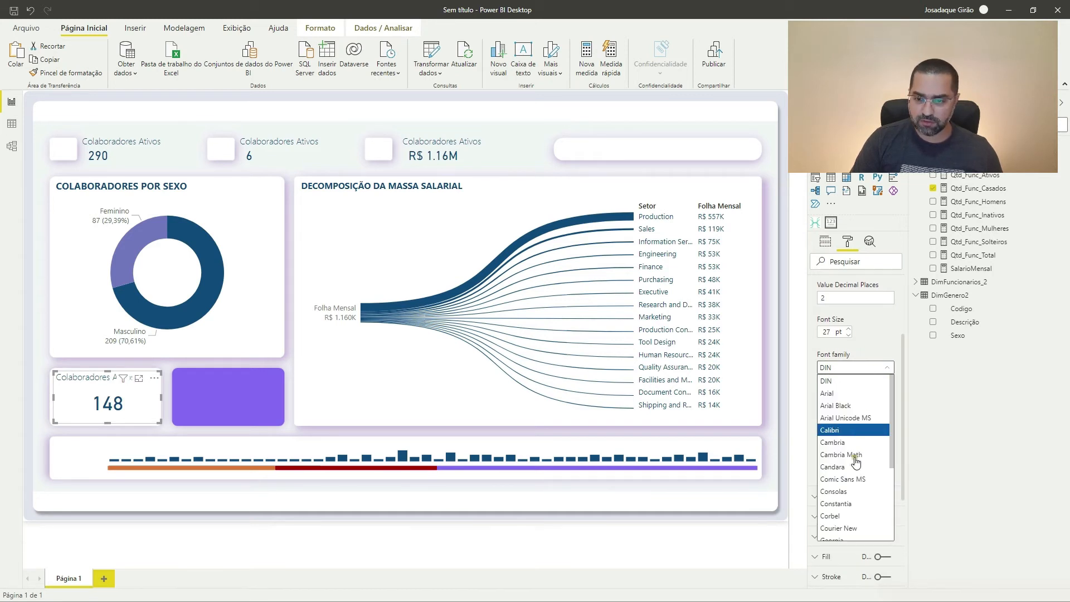
pyautogui.scroll(-5, 861, 463)
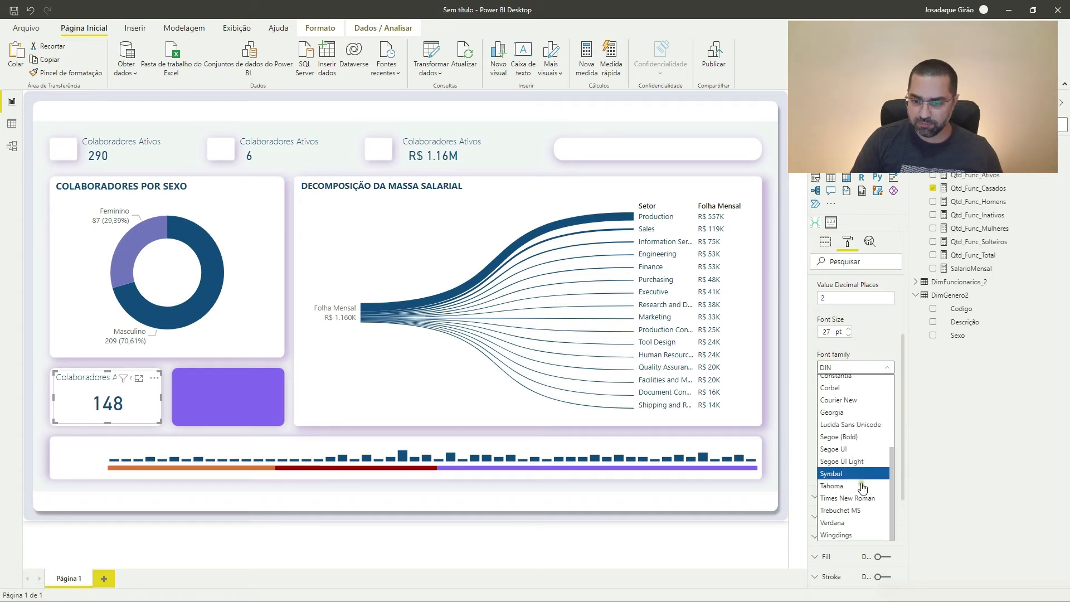
pyautogui.click(856, 438)
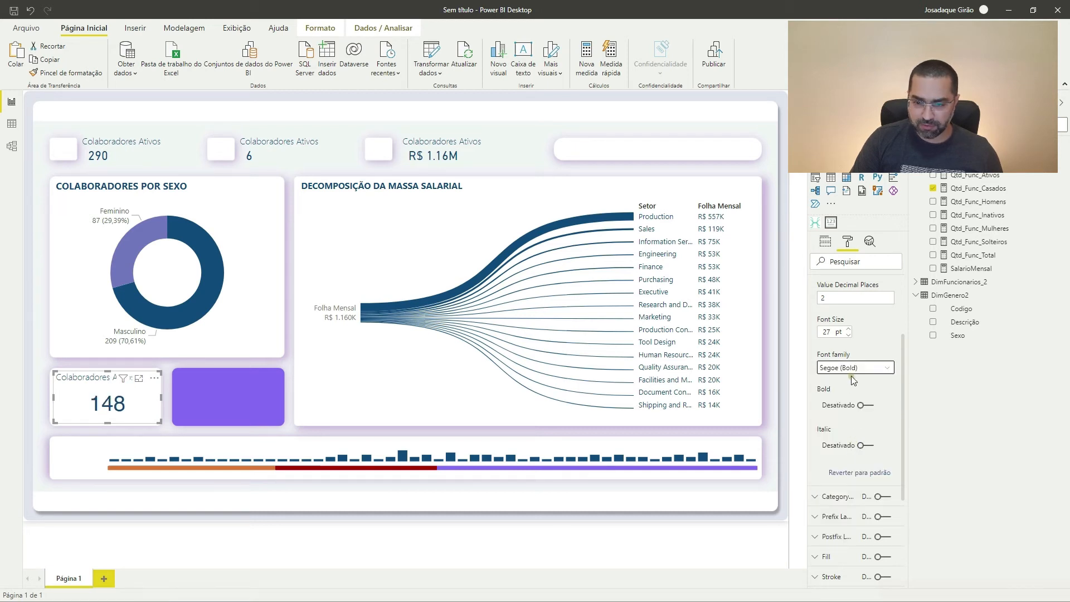
pyautogui.click(861, 410)
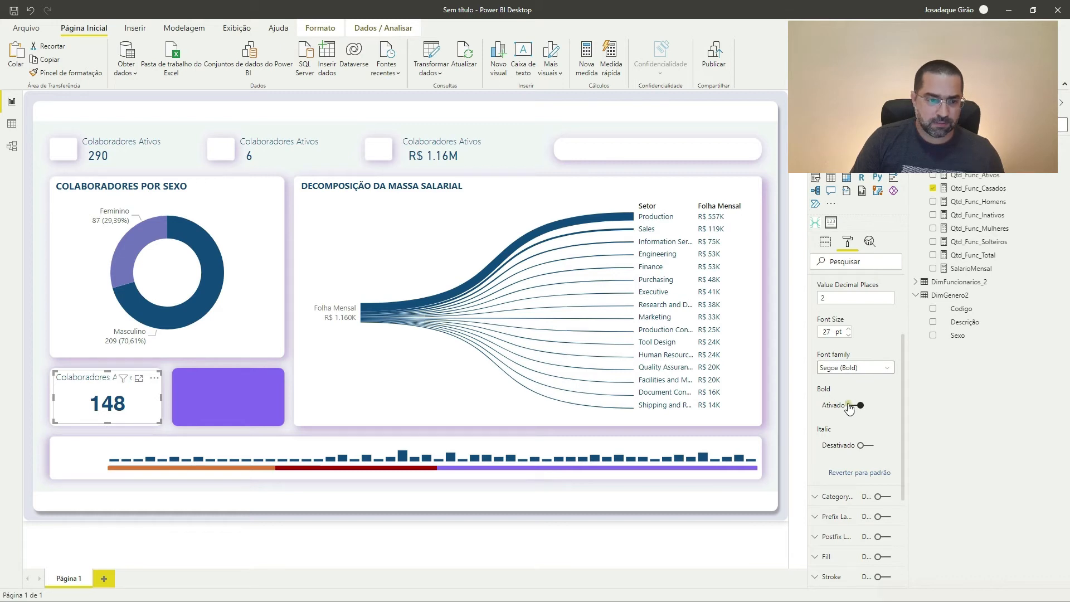
# Center the title of the Qtd_Func_Casados card and set its font family to Segoe UI Bold.
pyautogui.scroll(-3, 858, 362)
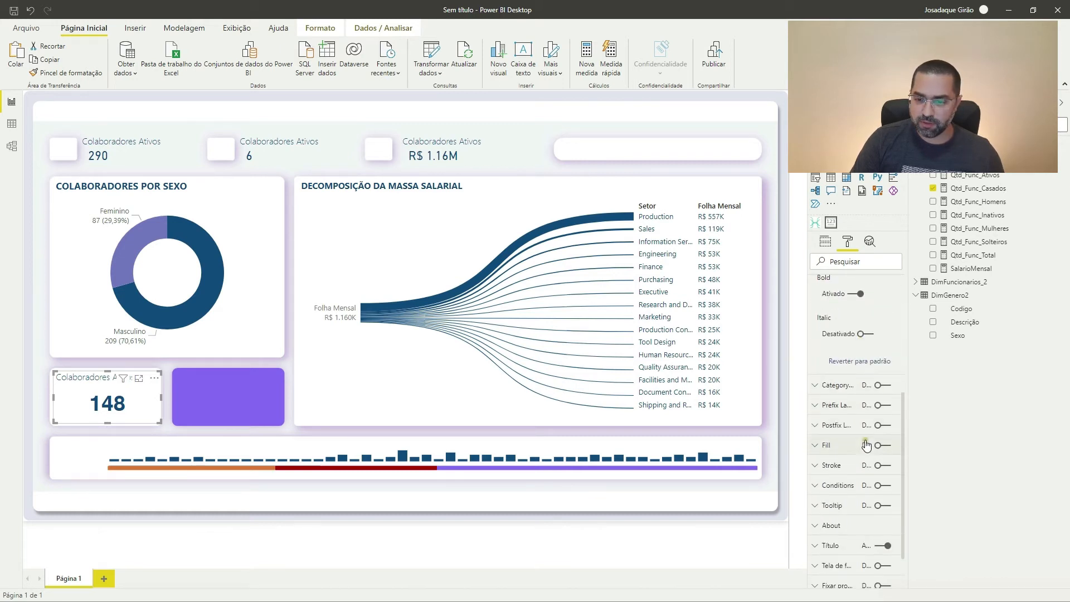
pyautogui.scroll(-2, 868, 473)
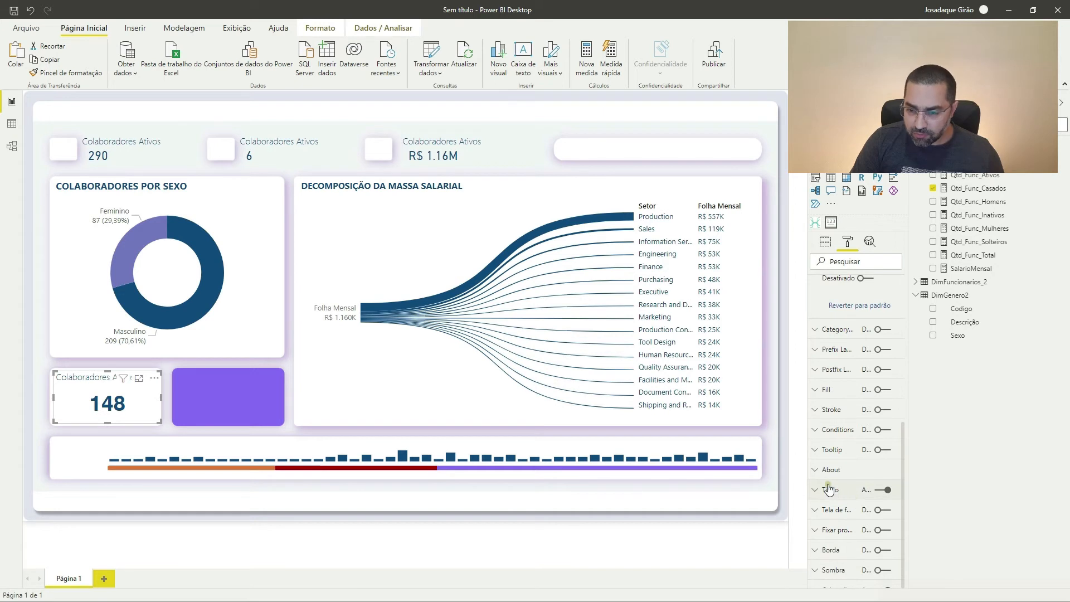
pyautogui.click(831, 490)
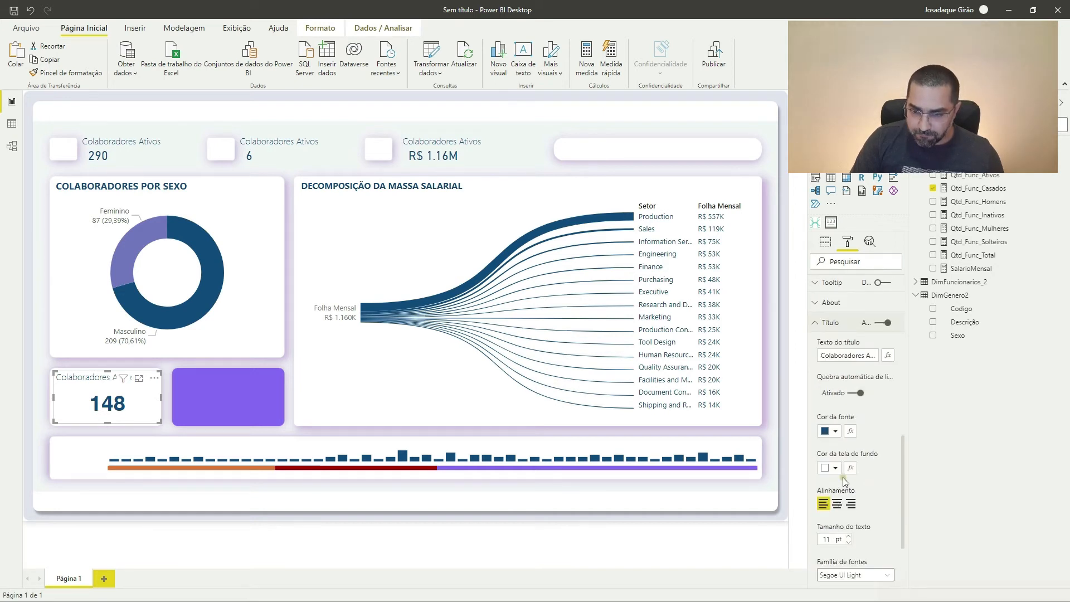
pyautogui.click(837, 504)
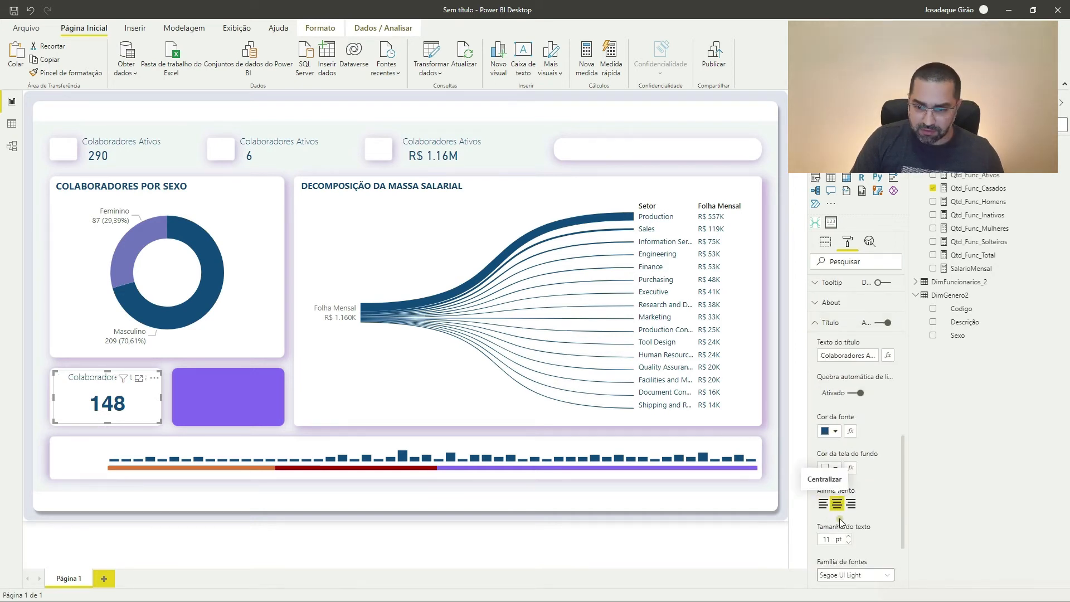
pyautogui.scroll(-2, 853, 488)
pyautogui.click(856, 467)
pyautogui.scroll(-3, 861, 426)
pyautogui.click(857, 373)
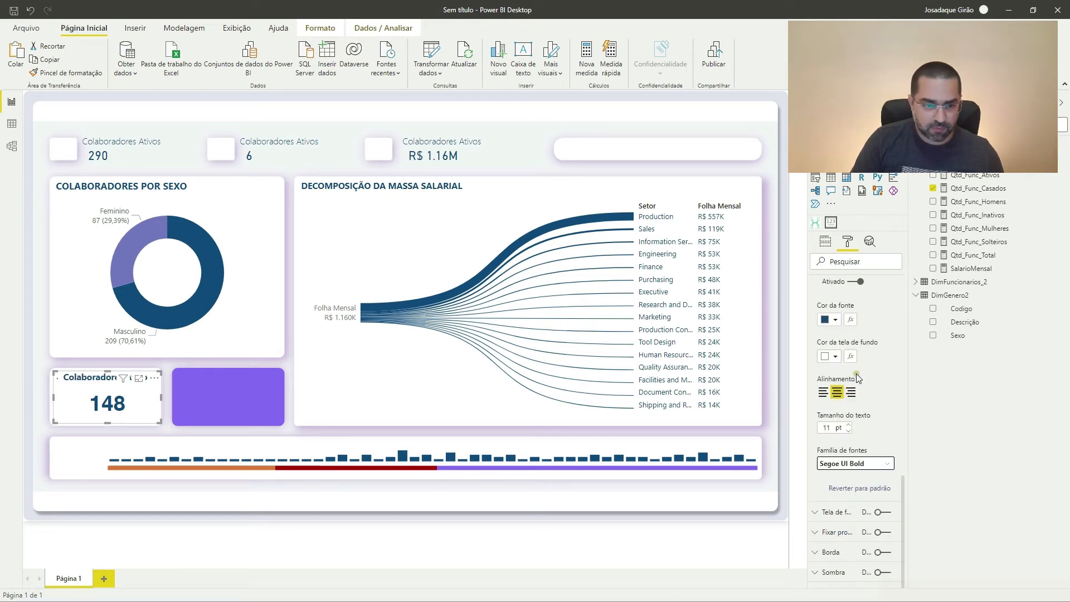
# Change the title text of the Qtd_Func_Casados card to "Casados".
pyautogui.scroll(3, 867, 402)
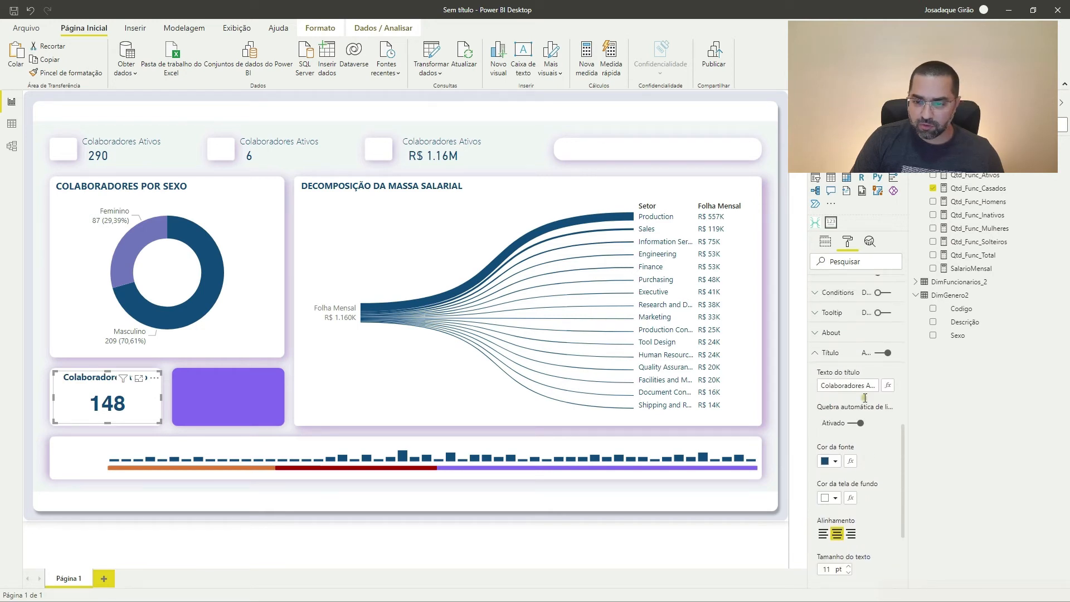
pyautogui.click(851, 411)
pyautogui.tripleClick(851, 410)
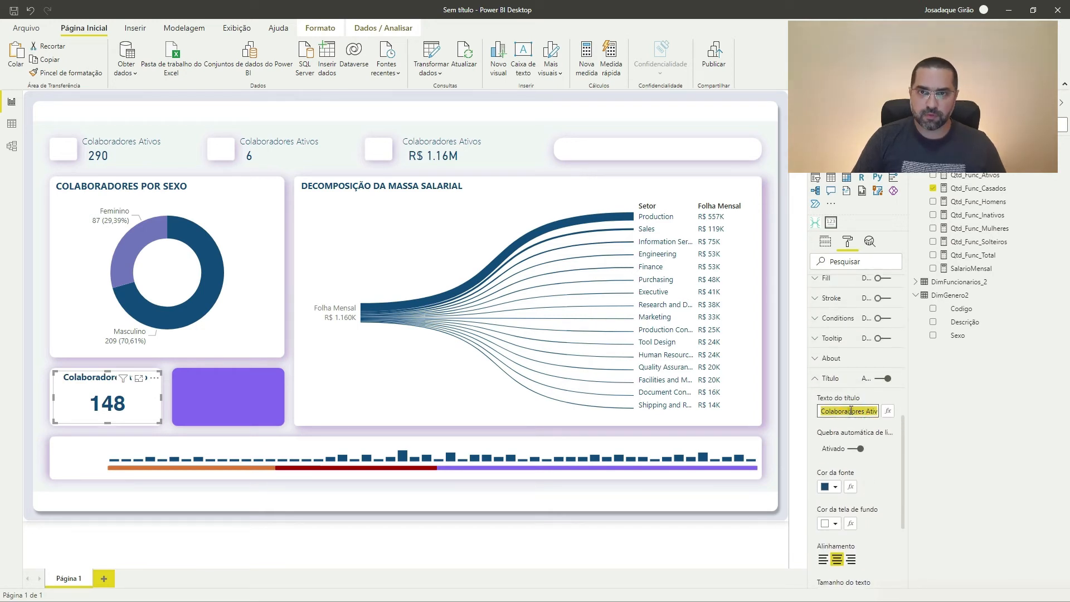
pyautogui.write('Casados')
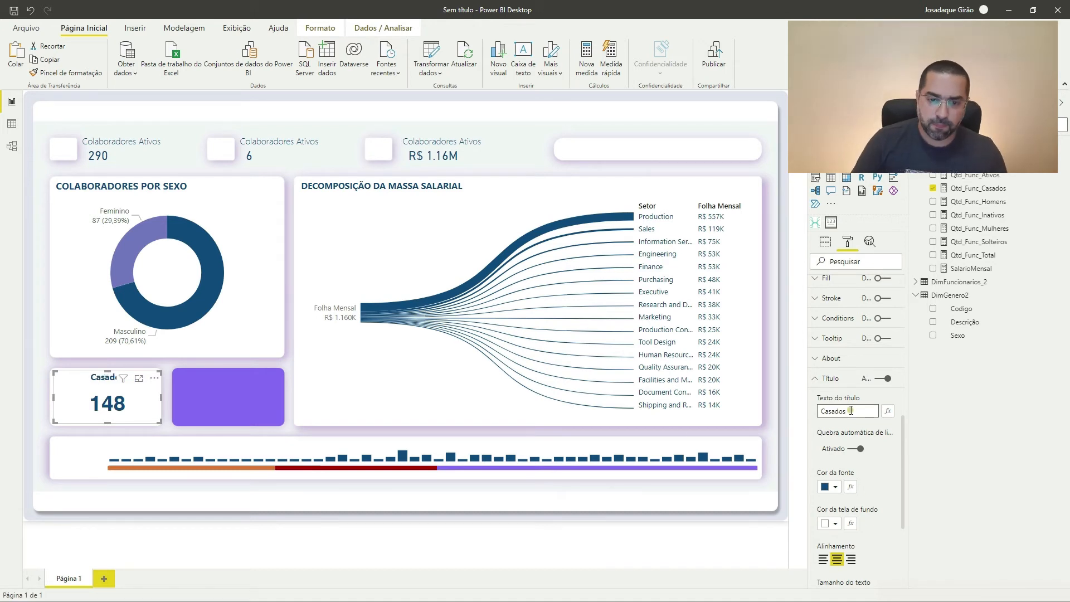
pyautogui.click(341, 125)
# Duplicate the Casados card onto the purple box and replace the copy's data field with Qtd_Func_Solteiros.
pyautogui.click(96, 393)
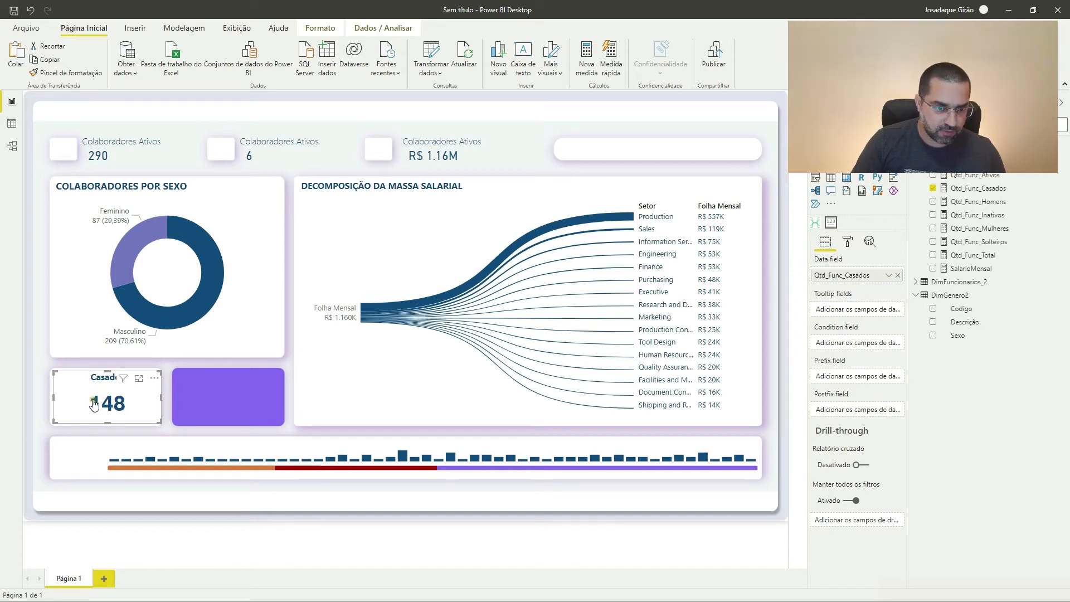
pyautogui.click(169, 391)
pyautogui.click(148, 389)
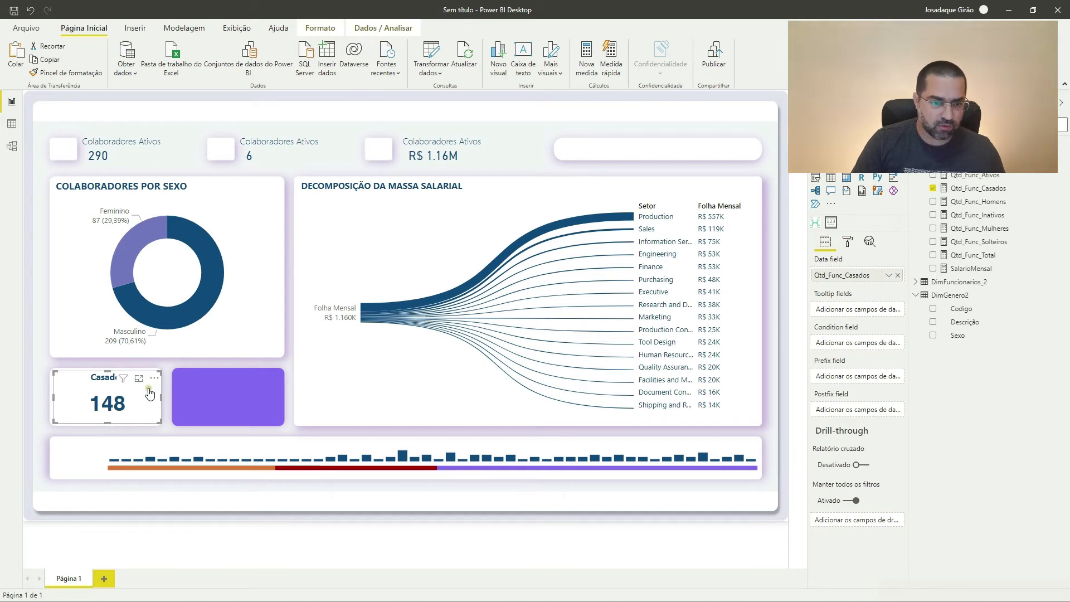
pyautogui.click(205, 396)
pyautogui.click(73, 381)
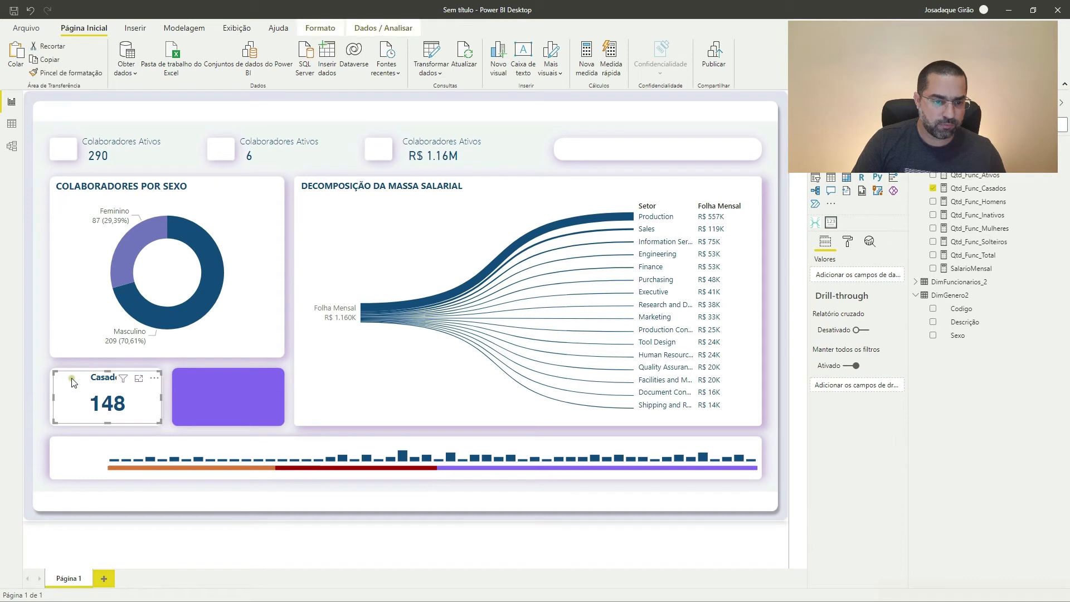
pyautogui.moveTo(73, 381); pyautogui.dragTo(276, 379)
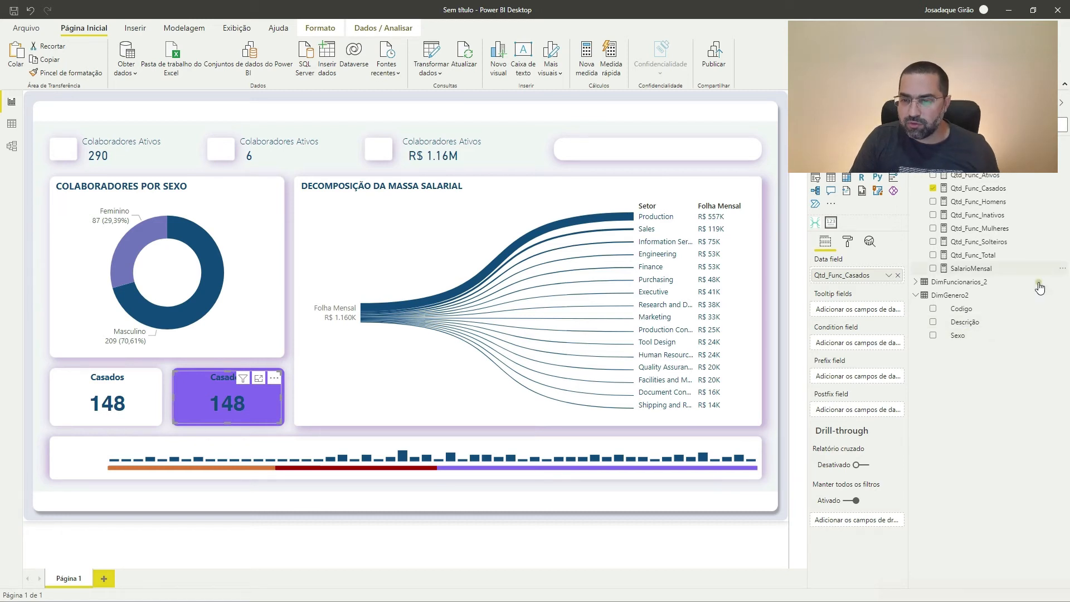
pyautogui.moveTo(965, 247); pyautogui.dragTo(859, 279)
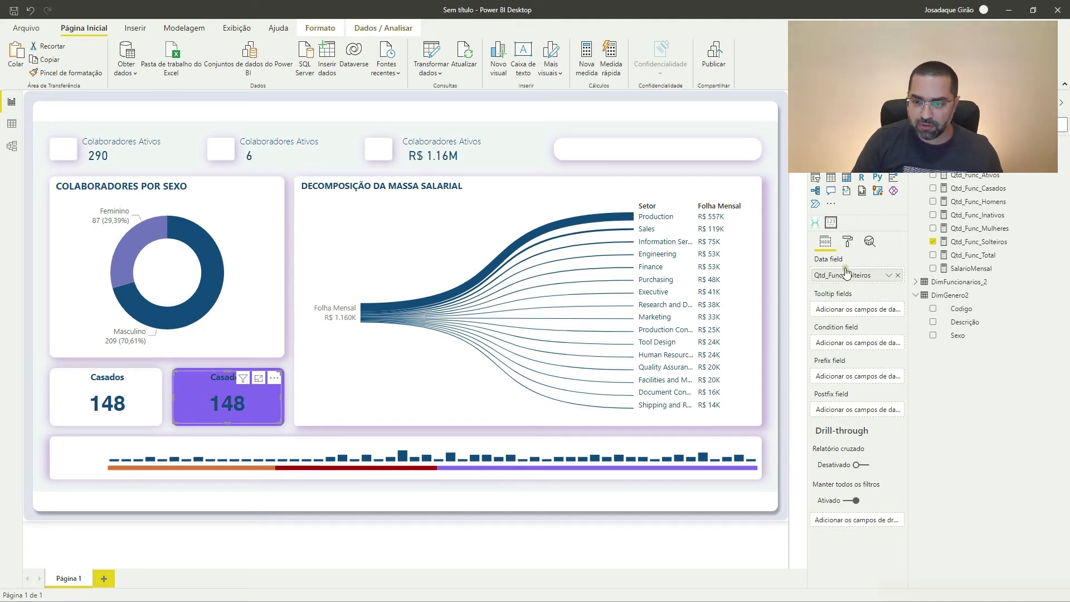
# Set the data label color of the card on the purple box to white.
pyautogui.click(847, 241)
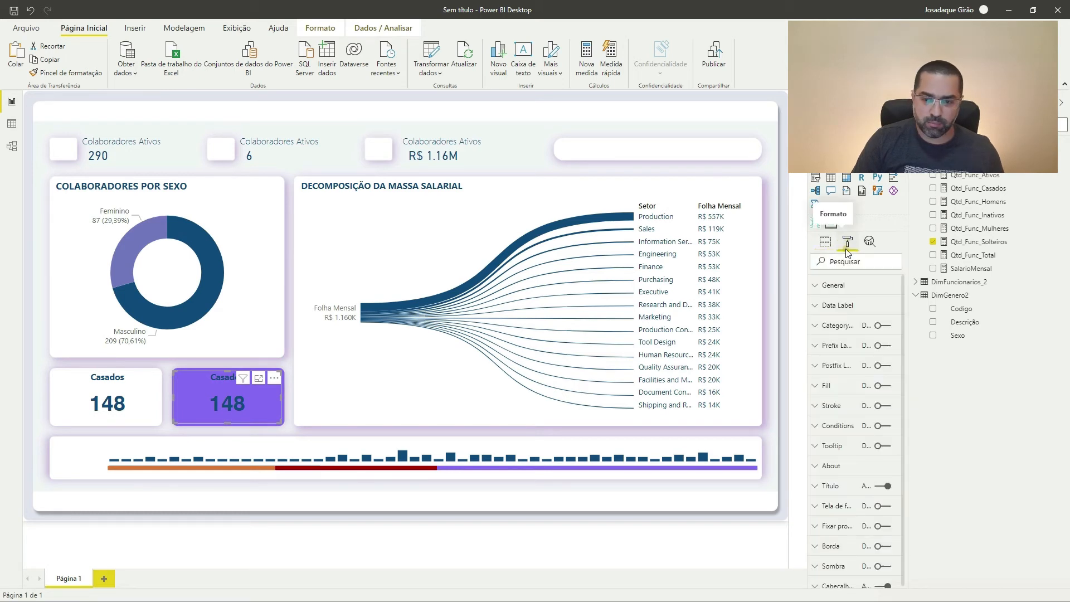
pyautogui.click(842, 290)
pyautogui.click(841, 291)
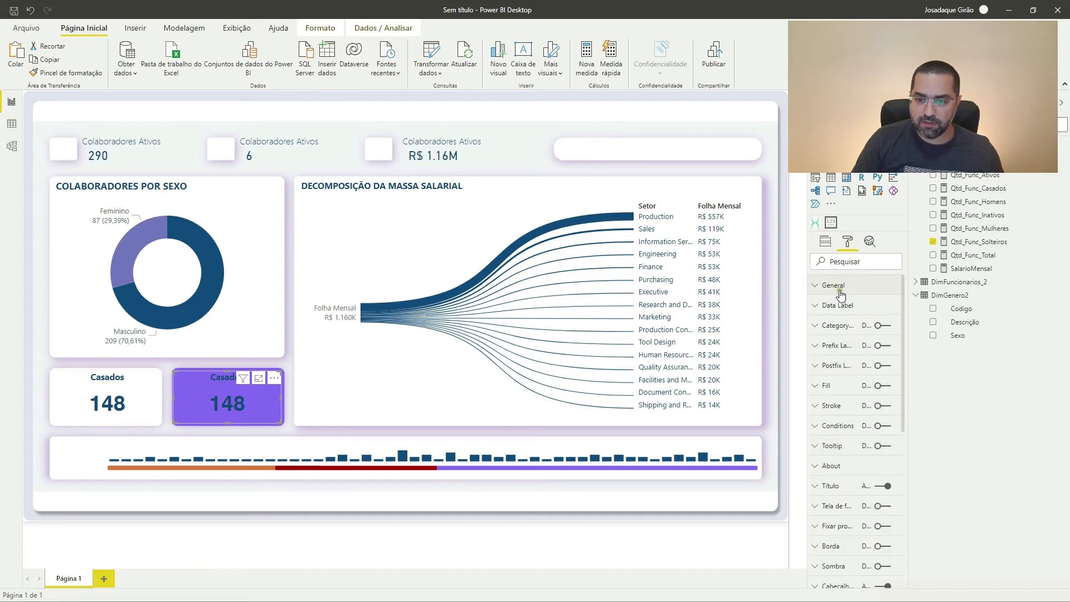
pyautogui.click(837, 305)
pyautogui.click(828, 339)
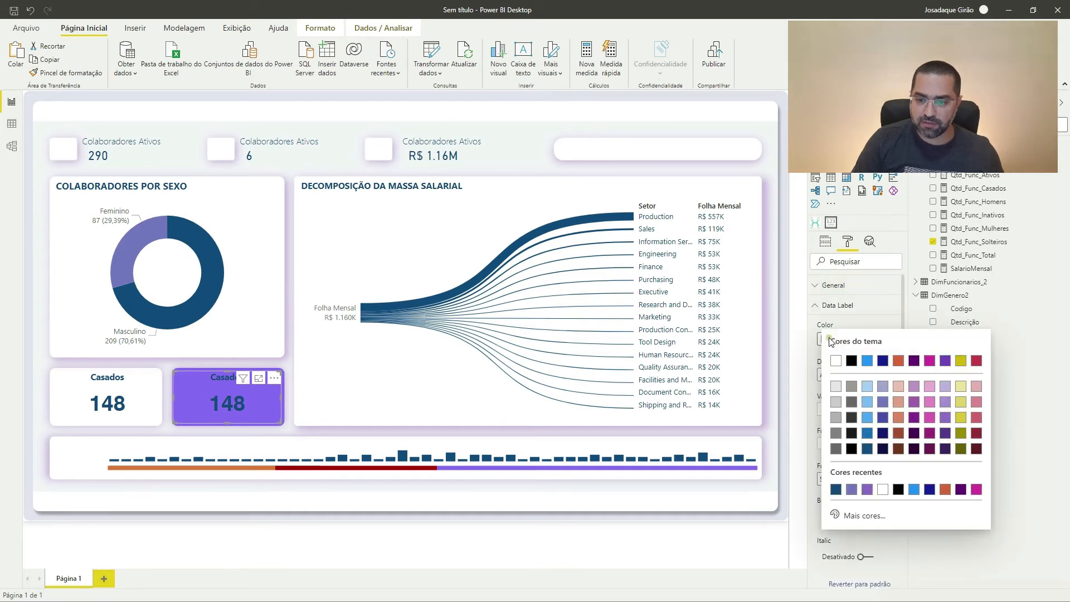
pyautogui.click(835, 361)
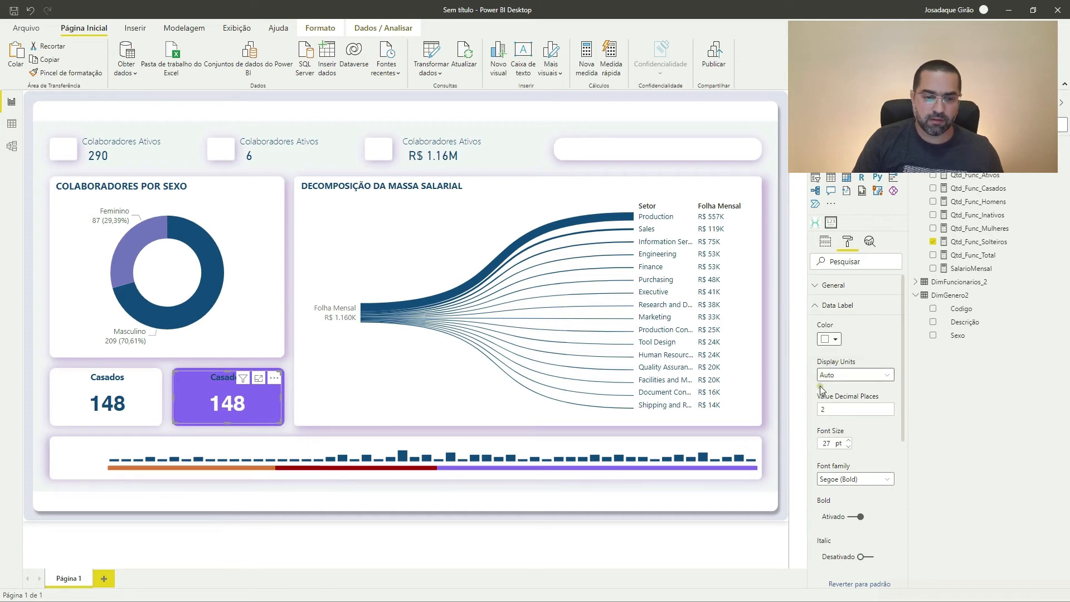
# Set the title font color of the card on the purple box to white.
pyautogui.scroll(-5, 861, 379)
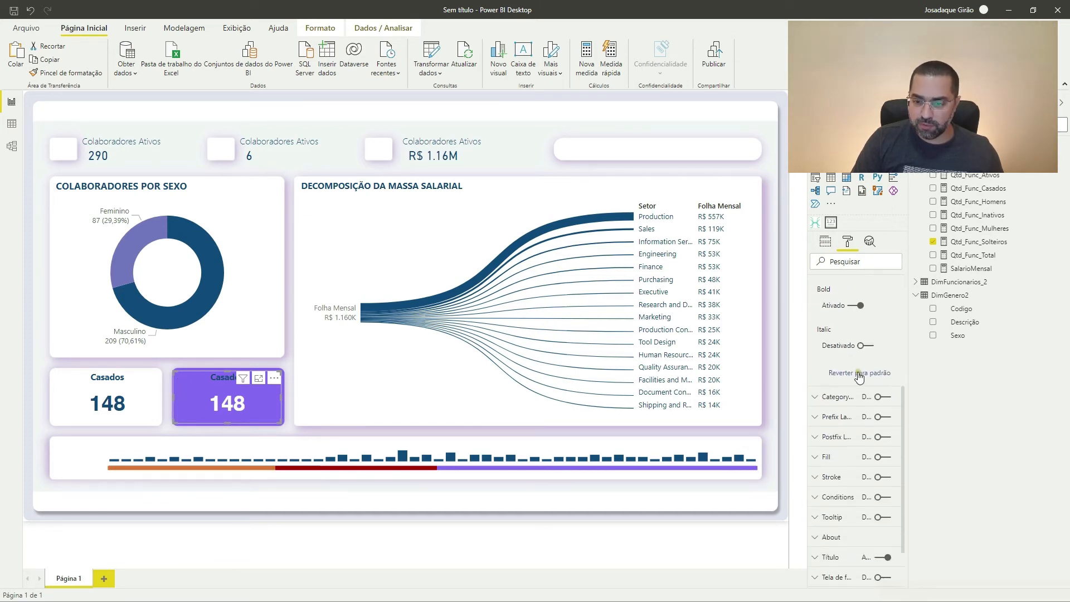
pyautogui.scroll(-1, 833, 456)
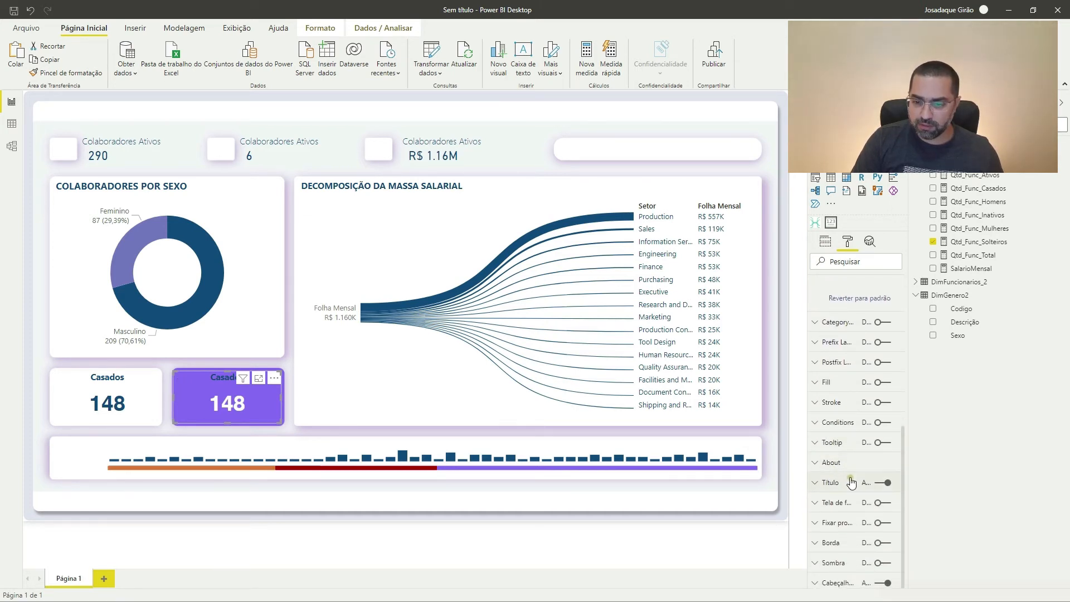
pyautogui.click(839, 484)
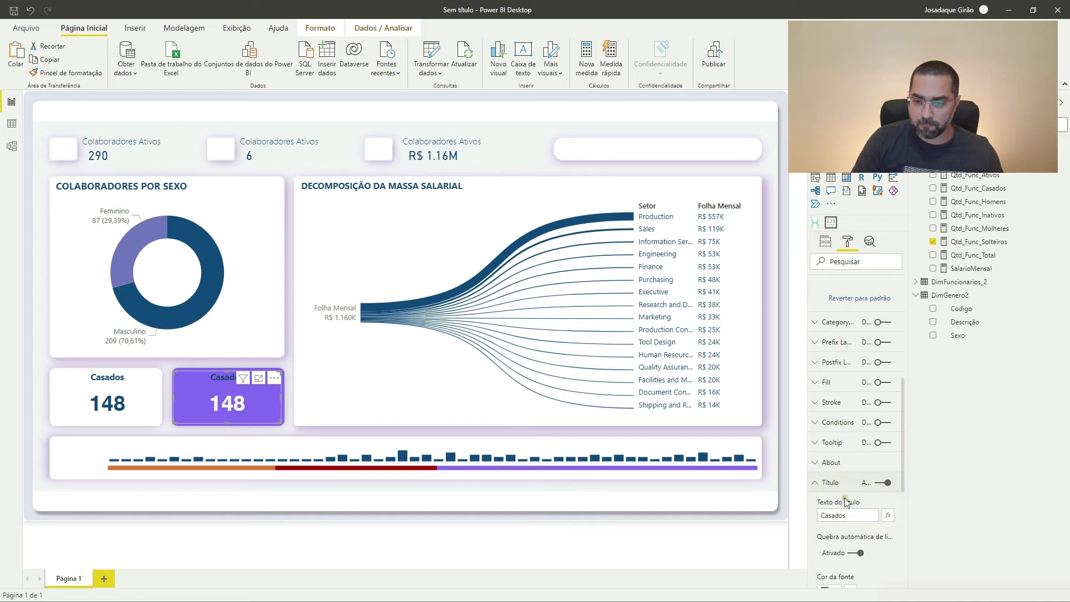
pyautogui.scroll(-3, 845, 501)
pyautogui.click(831, 427)
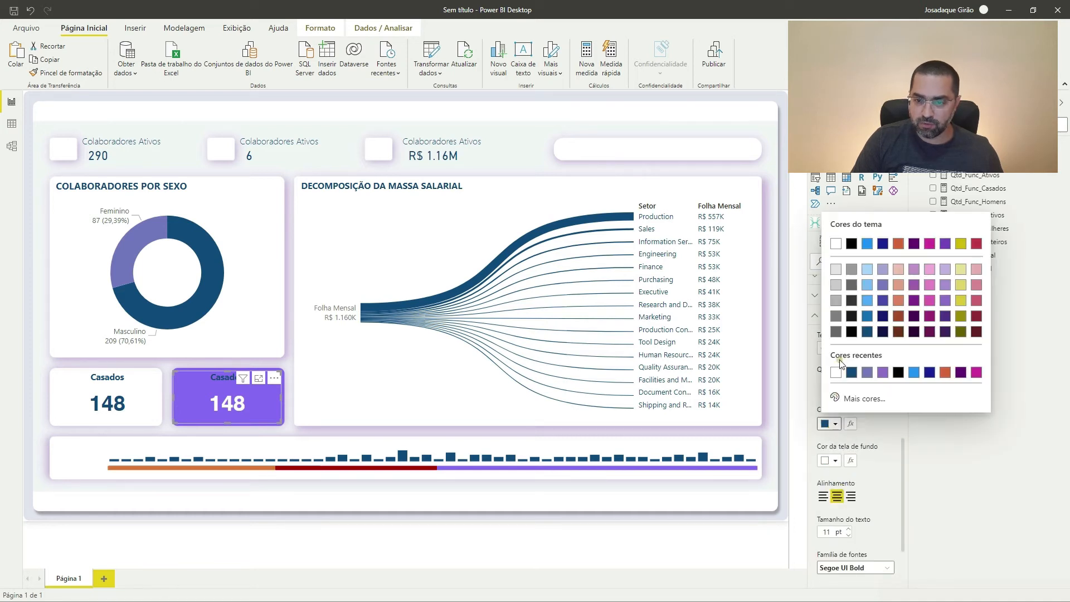
pyautogui.click(836, 244)
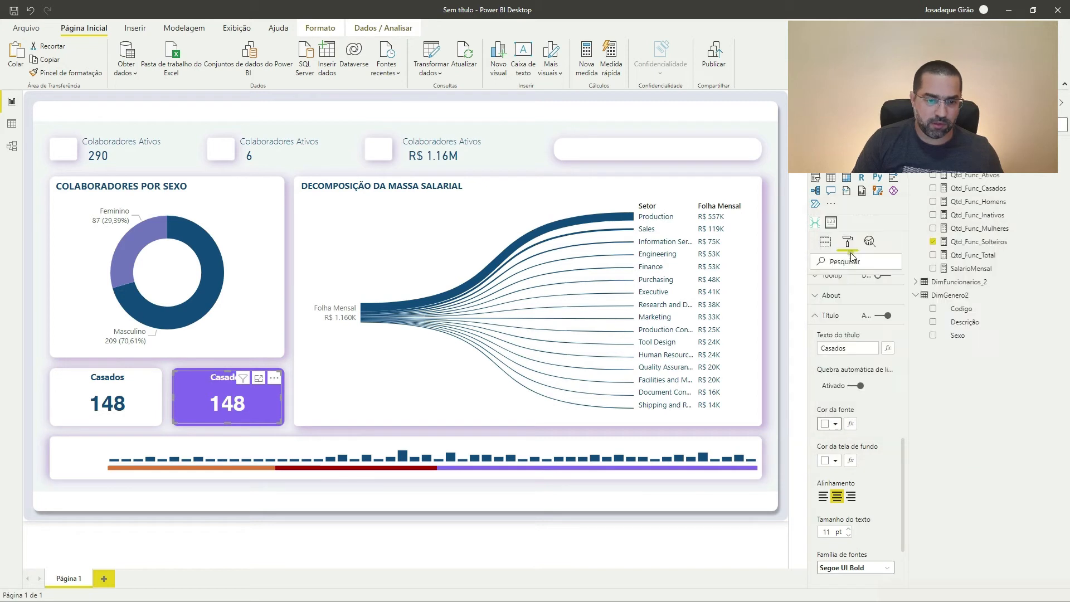
pyautogui.click(359, 114)
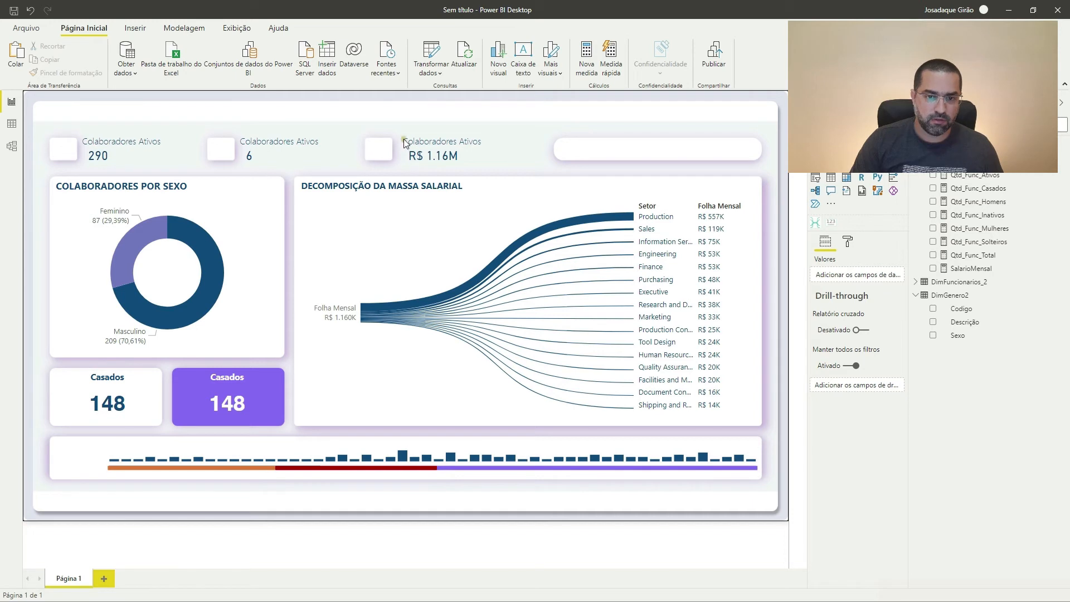
# Duplicate the Massa Salarial Mensal card into the strip beside the hiring column chart and replace the copy's data field with Qtd_Func_Total.
pyautogui.click(440, 151)
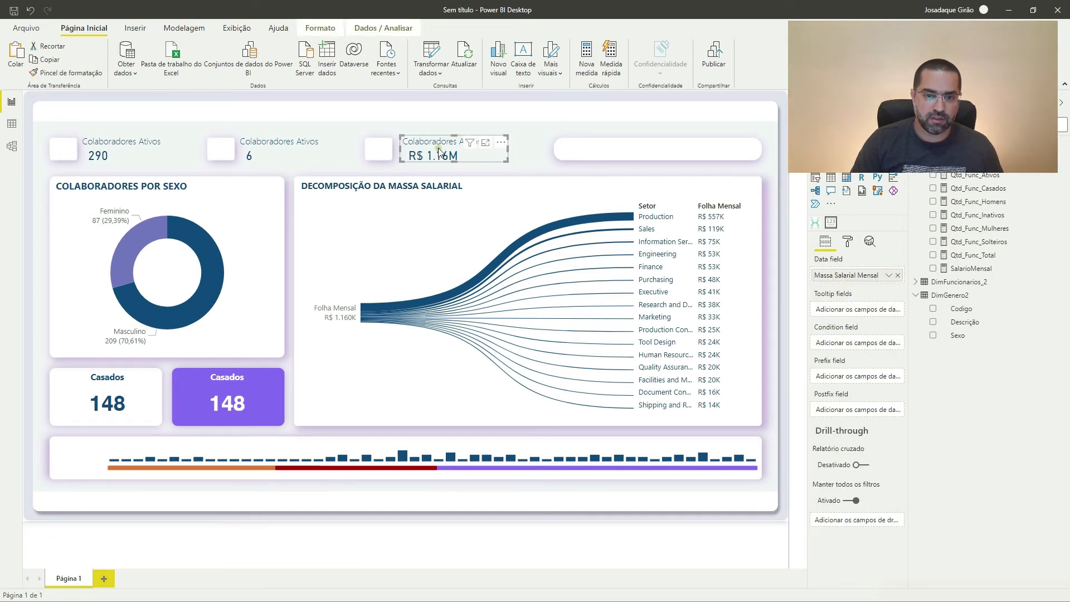
pyautogui.moveTo(439, 151); pyautogui.dragTo(97, 462)
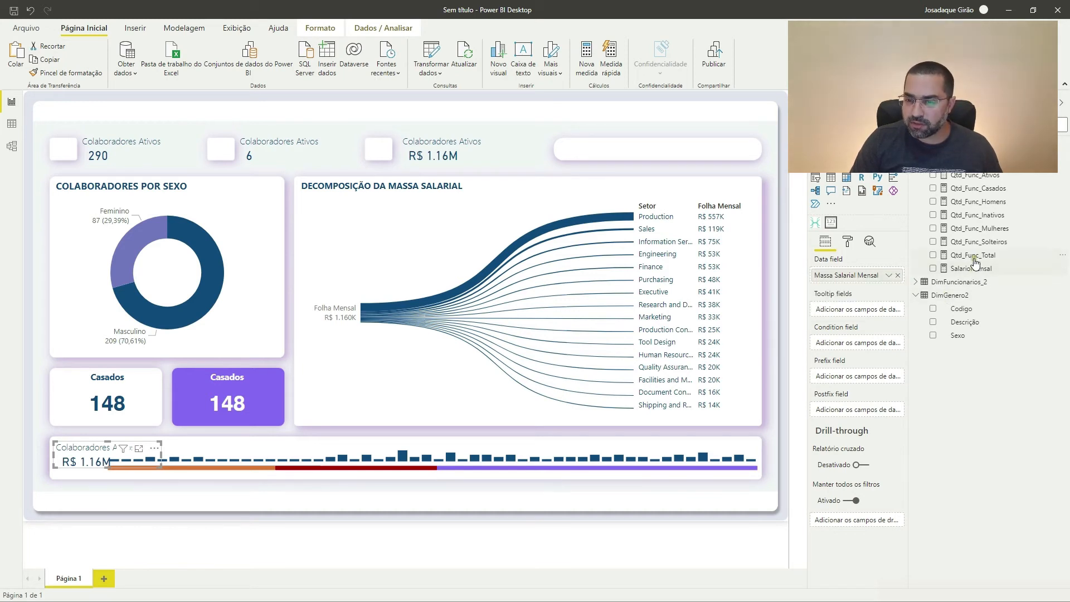
pyautogui.moveTo(970, 256); pyautogui.dragTo(859, 278)
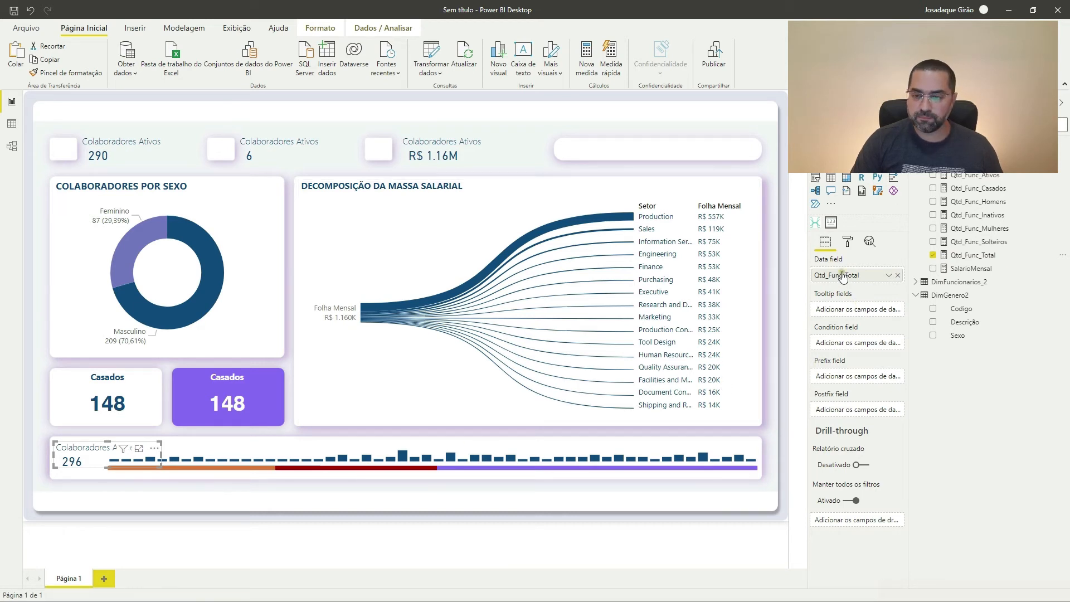
# Set the Qtd_Func_Total card's data label font family to Segoe (Bold) and make the card slightly taller.
pyautogui.click(847, 242)
pyautogui.click(846, 314)
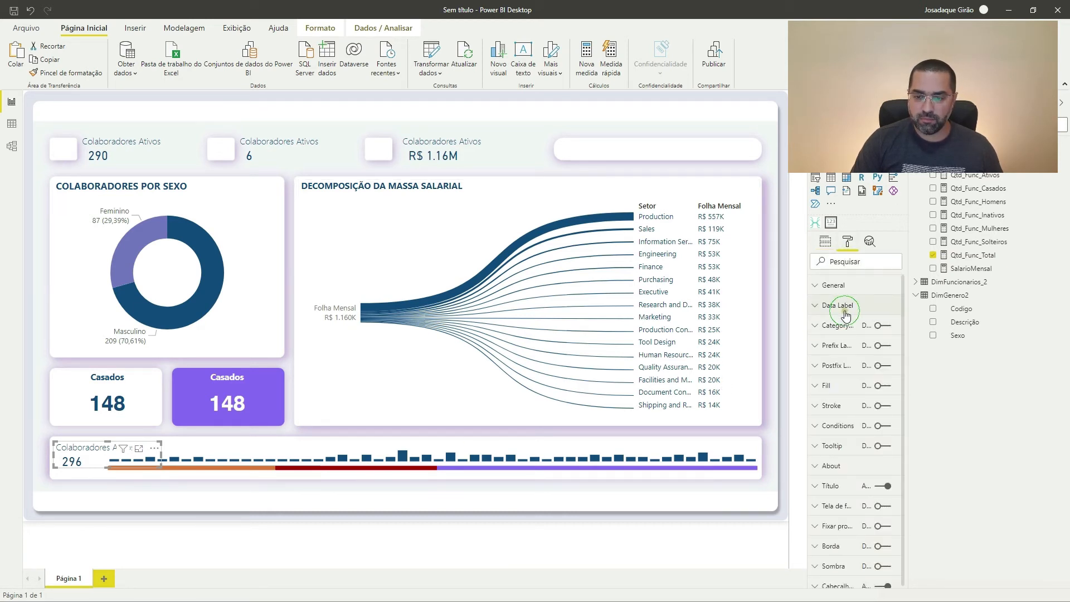
pyautogui.scroll(-1, 847, 401)
pyautogui.scroll(-2, 850, 397)
pyautogui.click(860, 377)
pyautogui.scroll(-3, 847, 437)
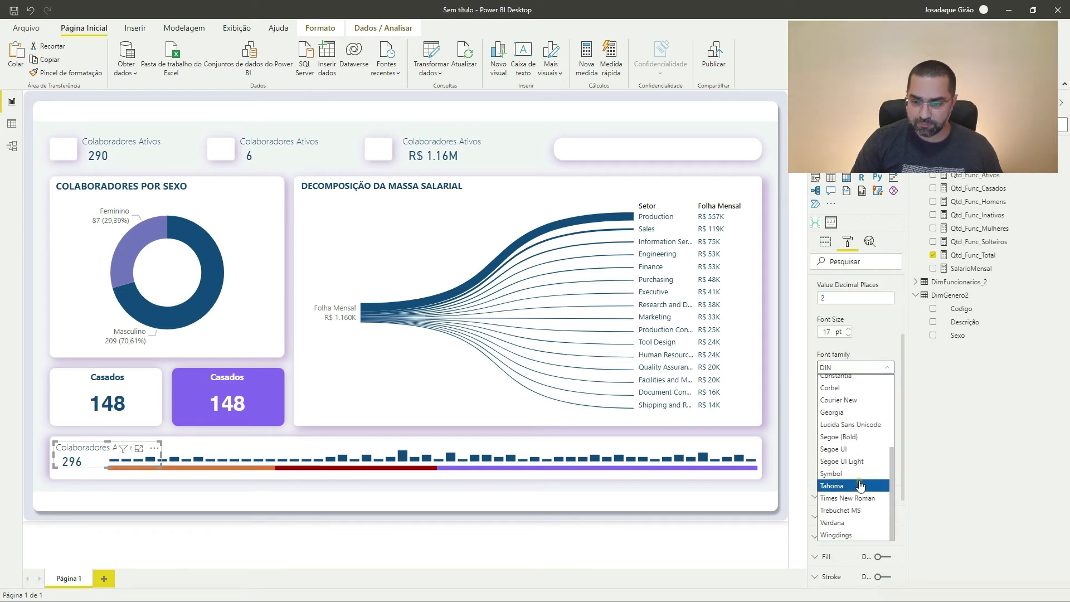
pyautogui.click(850, 437)
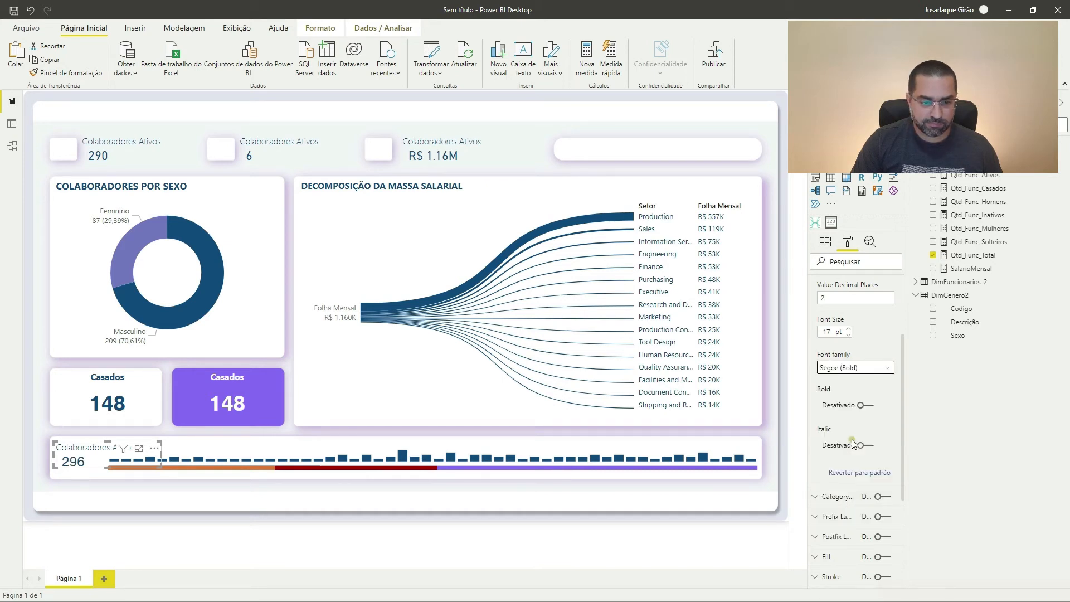
pyautogui.moveTo(107, 468); pyautogui.dragTo(110, 475)
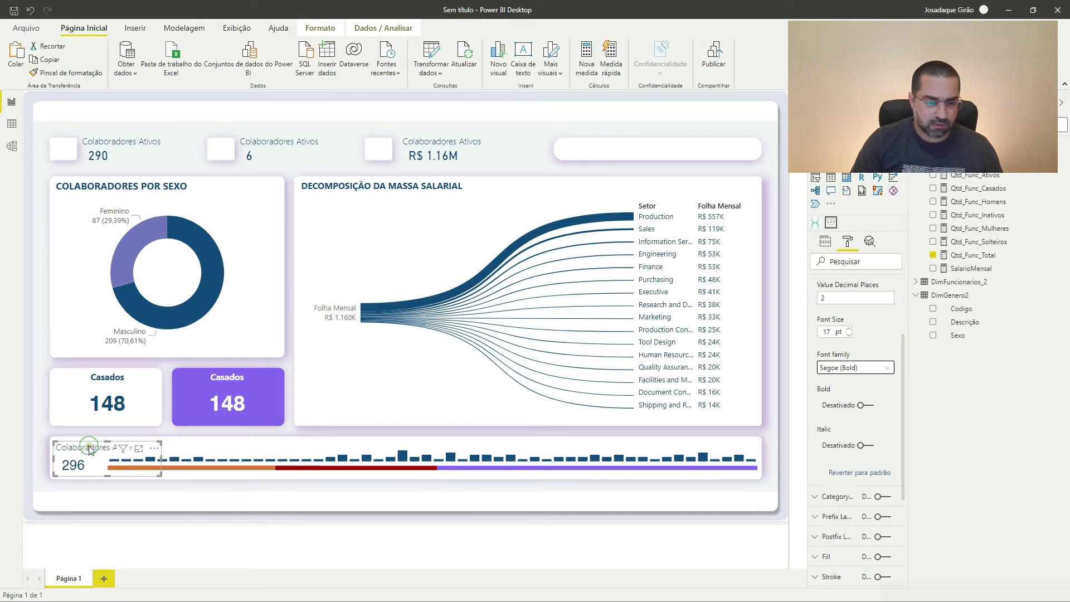
# Change the title text of the Qtd_Func_Total card to "Total Contratações".
pyautogui.scroll(-5, 849, 367)
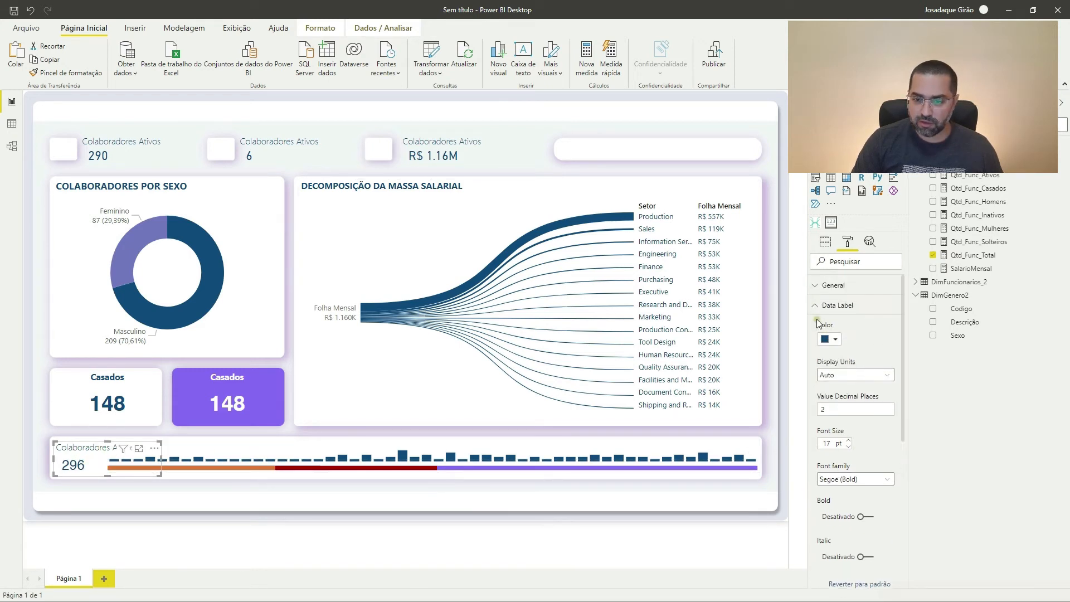
pyautogui.scroll(-1, 851, 393)
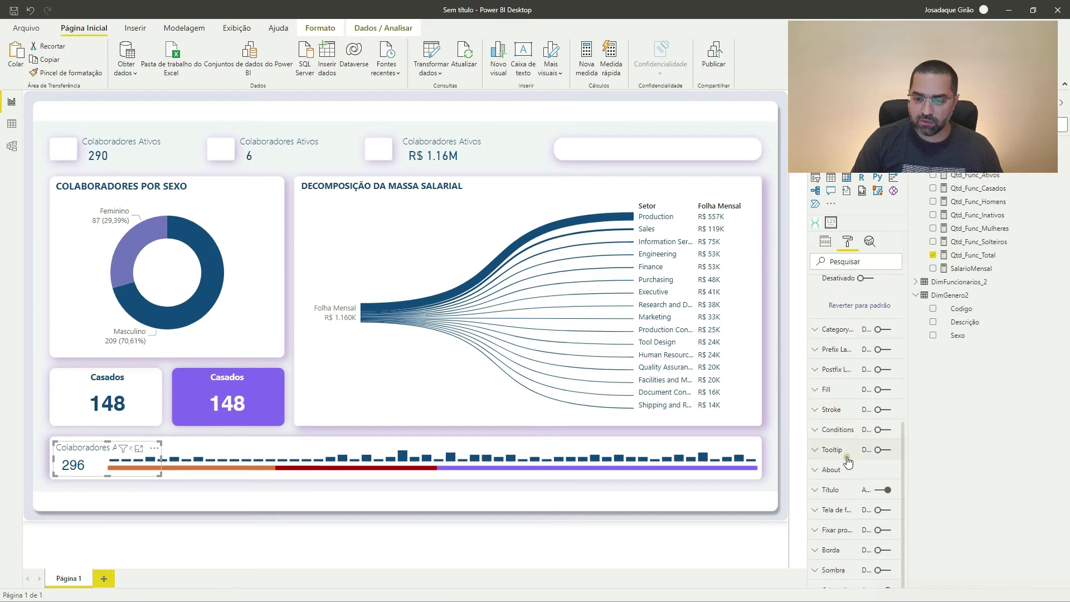
pyautogui.click(829, 490)
pyautogui.click(840, 521)
pyautogui.hotkey('ctrl', 'a')
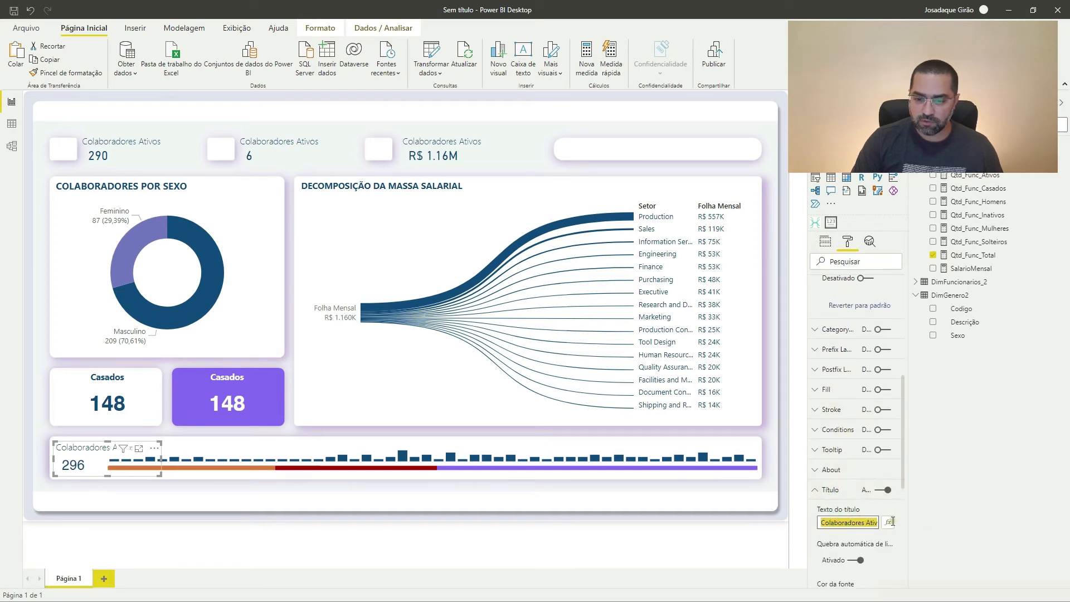
pyautogui.write('Total CV')
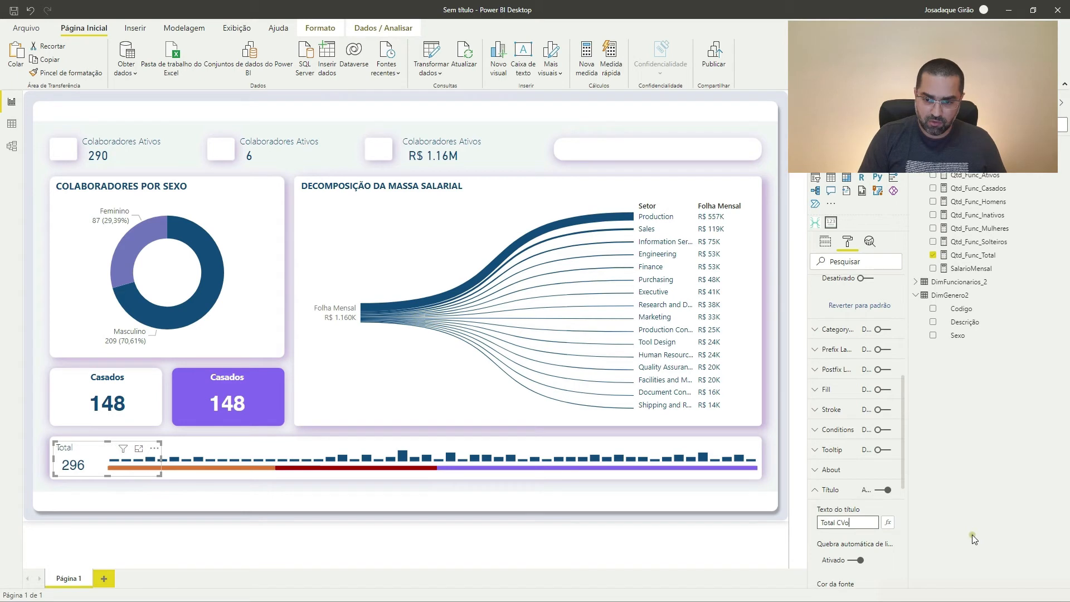
pyautogui.press('BackSpace')
pyautogui.write('ontr')
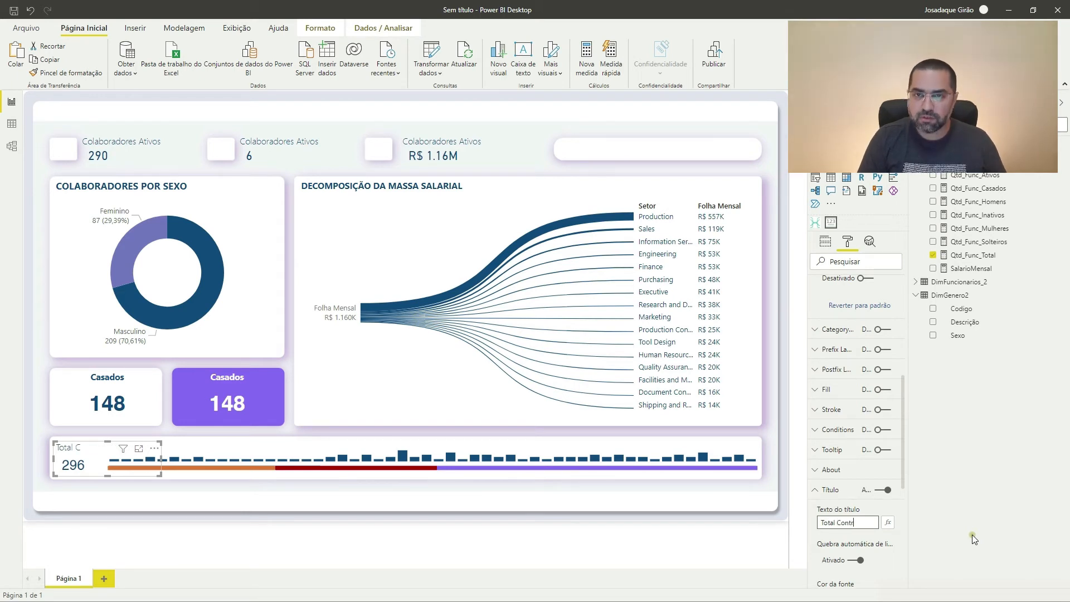
pyautogui.write('atacões')
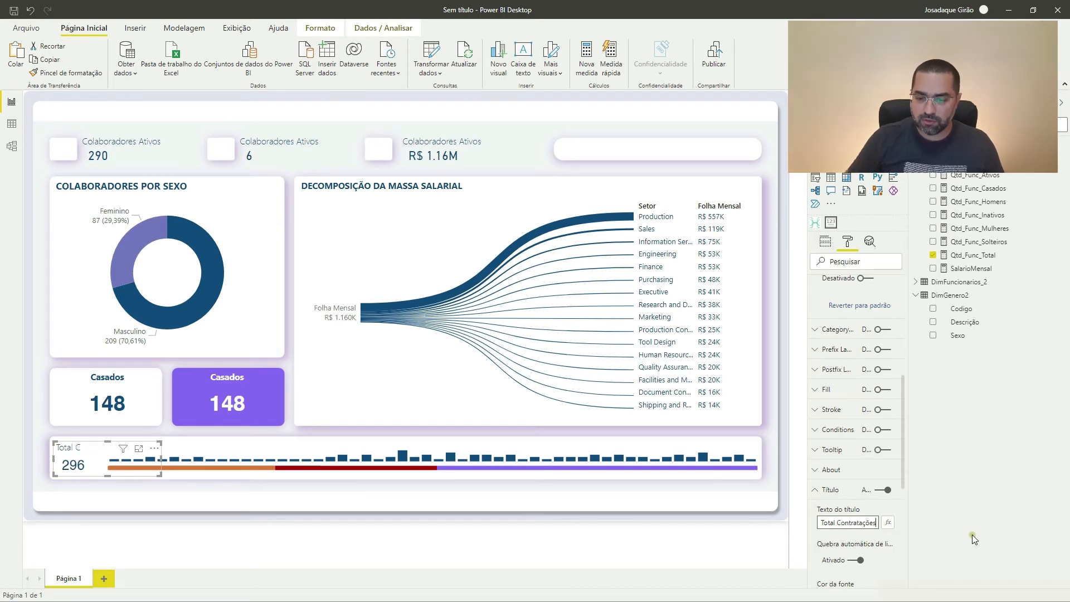
pyautogui.click(461, 115)
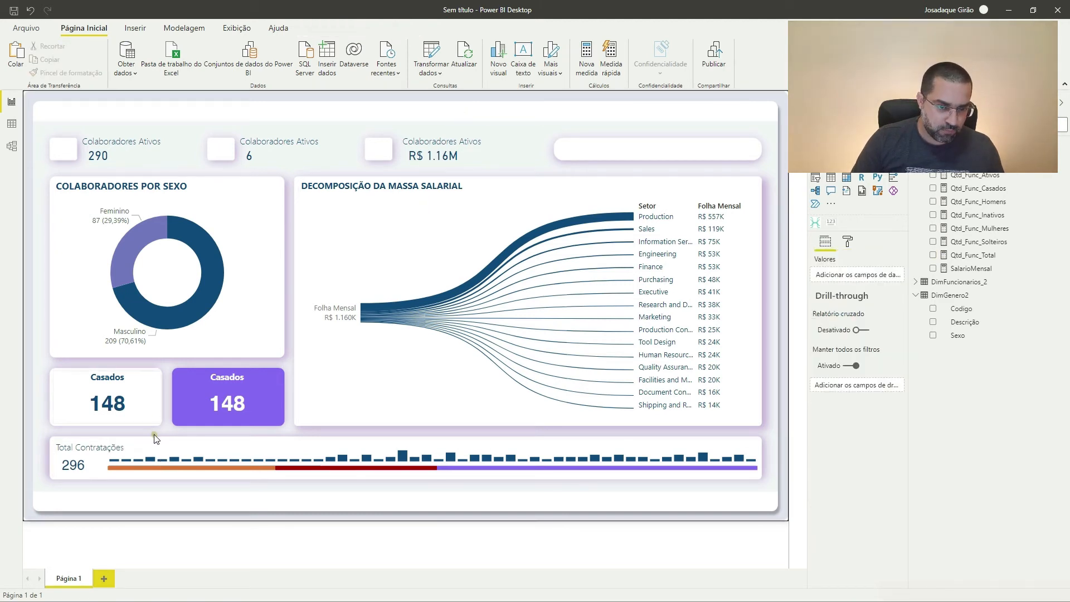
# Narrow the column chart and the colored line image from their left edges so both clear the Total Contratações card.
pyautogui.click(149, 456)
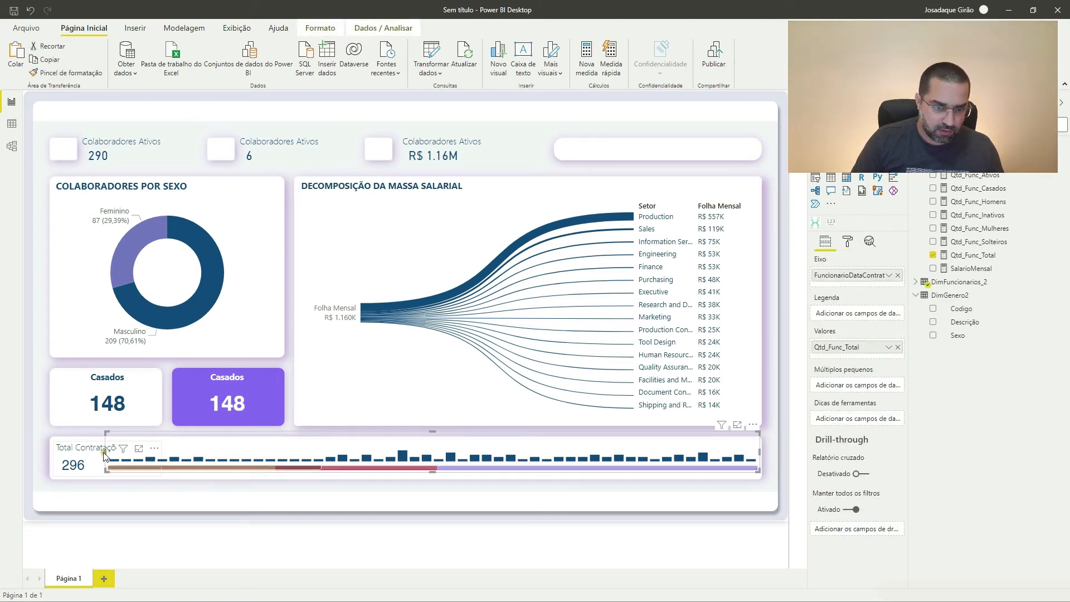
pyautogui.moveTo(105, 450); pyautogui.dragTo(129, 457)
pyautogui.click(208, 470)
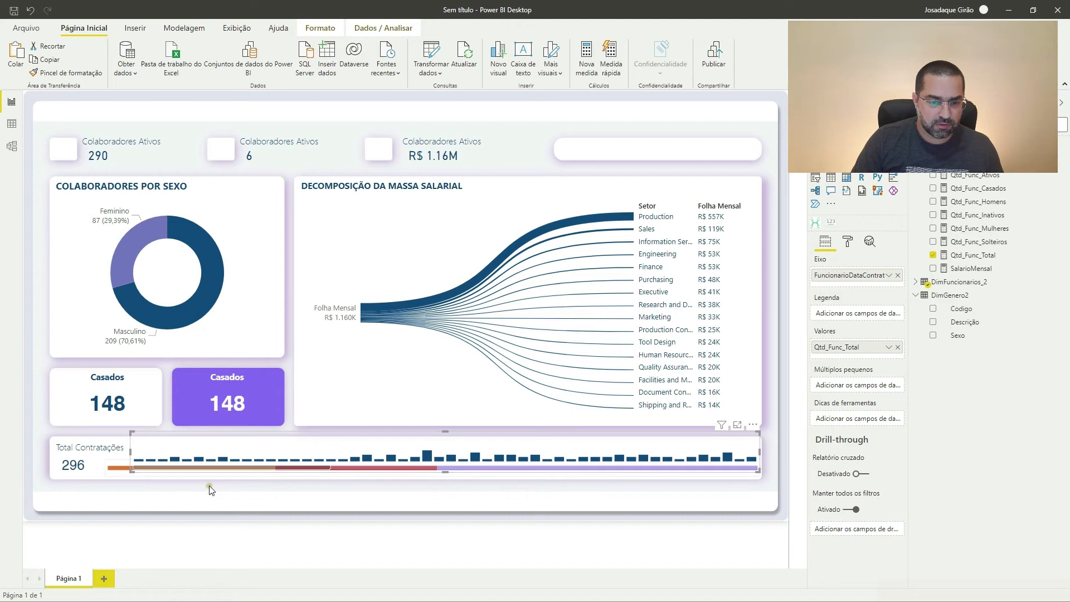
pyautogui.click(202, 469)
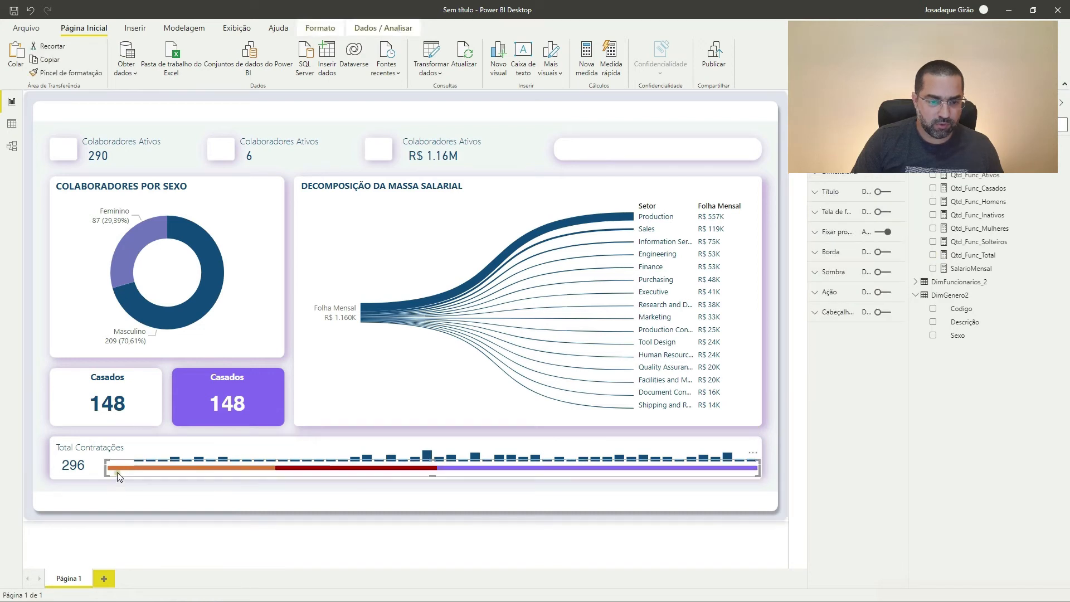
pyautogui.moveTo(108, 472); pyautogui.dragTo(131, 468)
pyautogui.click(179, 488)
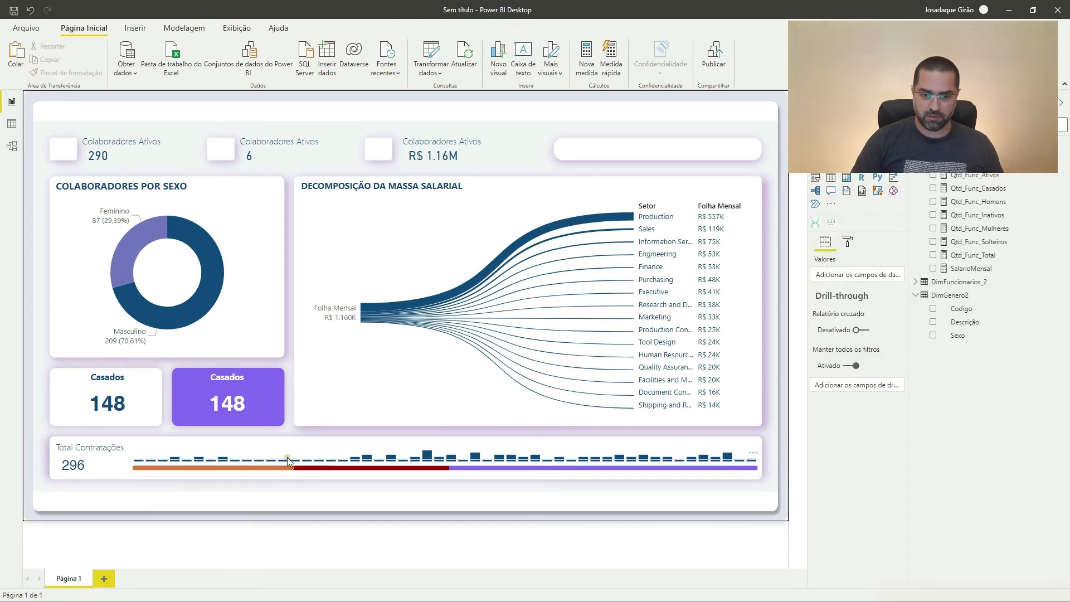
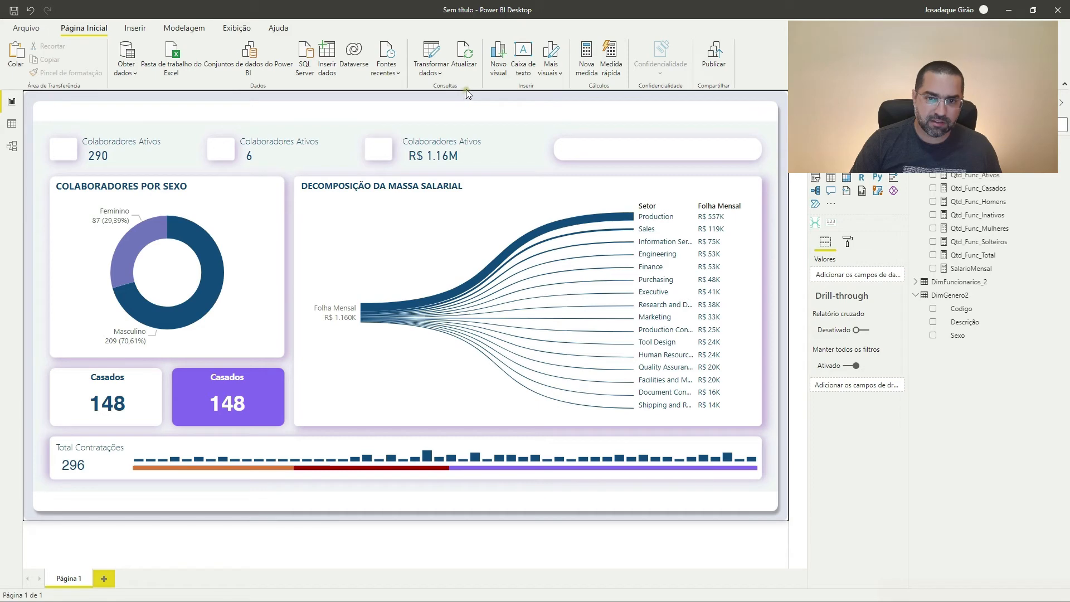
# Start inserting an image and browse to the Assets folder.
pyautogui.click(134, 29)
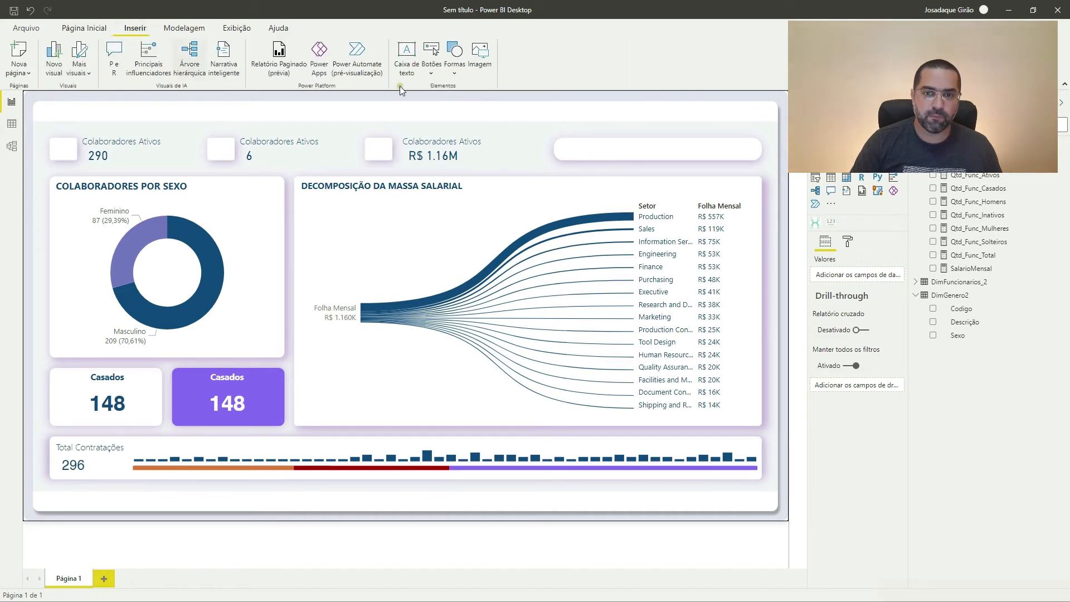
pyautogui.click(480, 55)
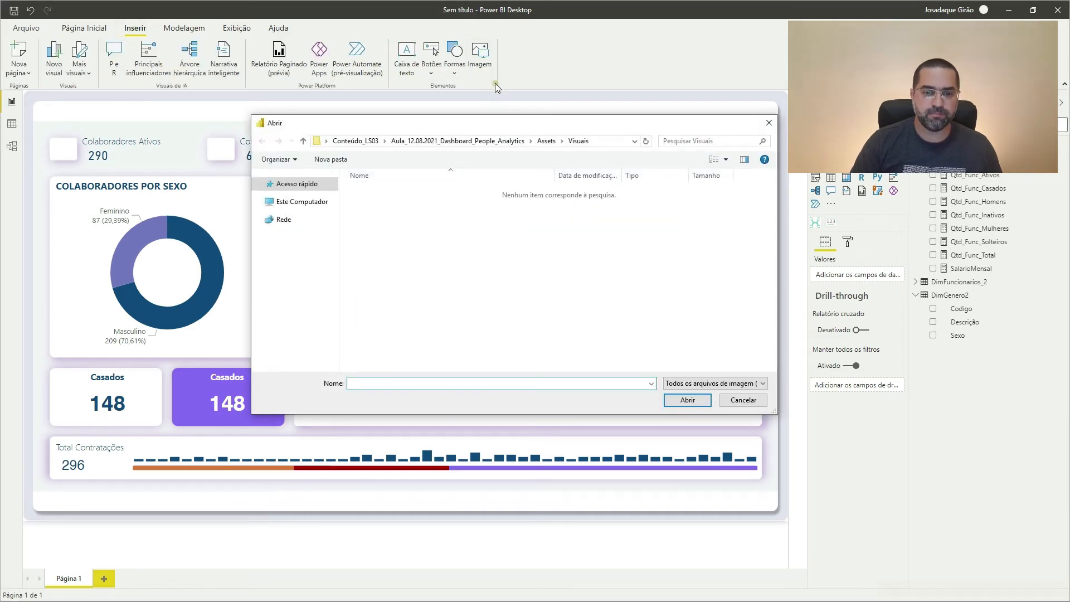
pyautogui.click(547, 141)
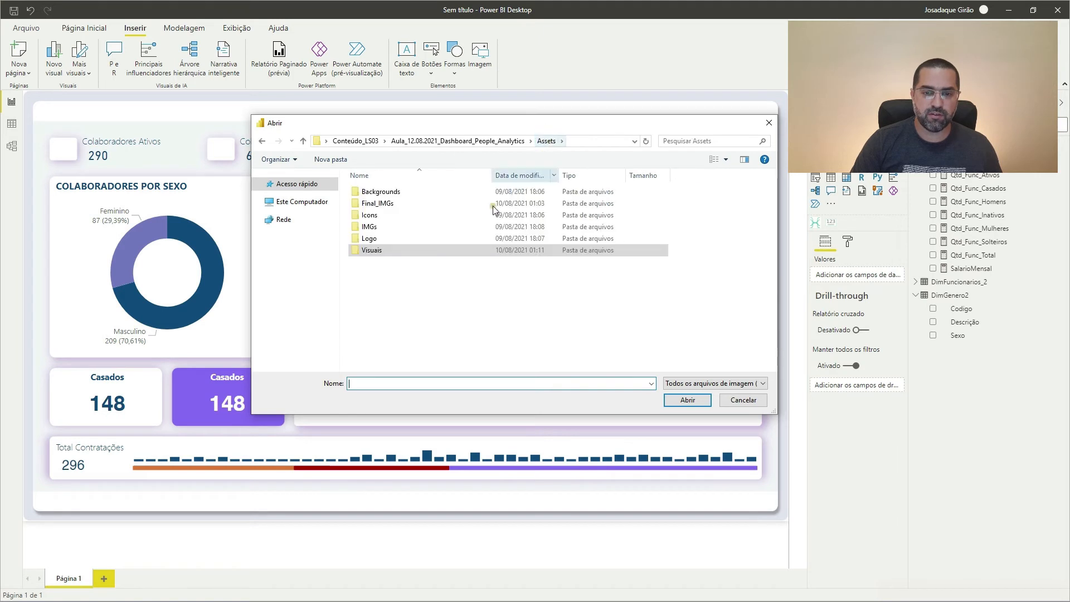
pyautogui.click(375, 228)
pyautogui.doubleClick(377, 233)
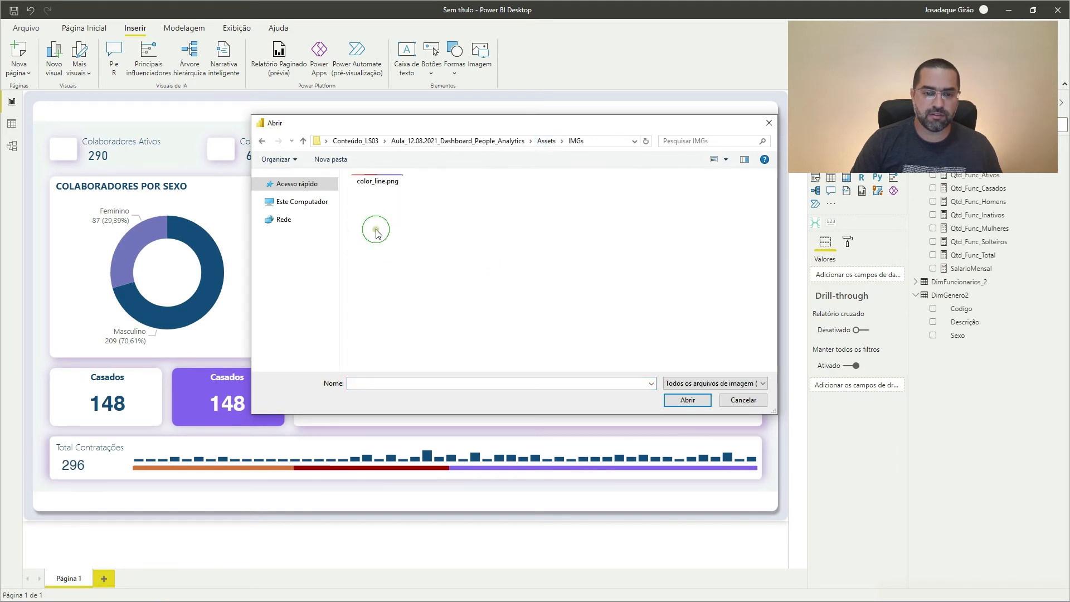
pyautogui.press('BackSpace')
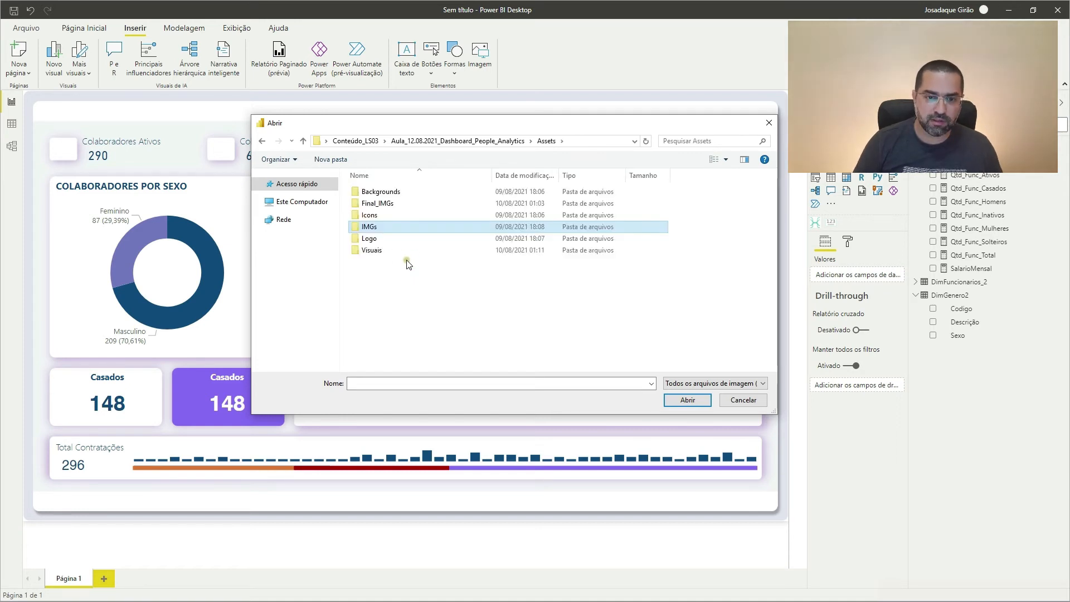
# Insert the image icons8-select-user-40.png from the Icons folder onto the page.
pyautogui.press('Up')
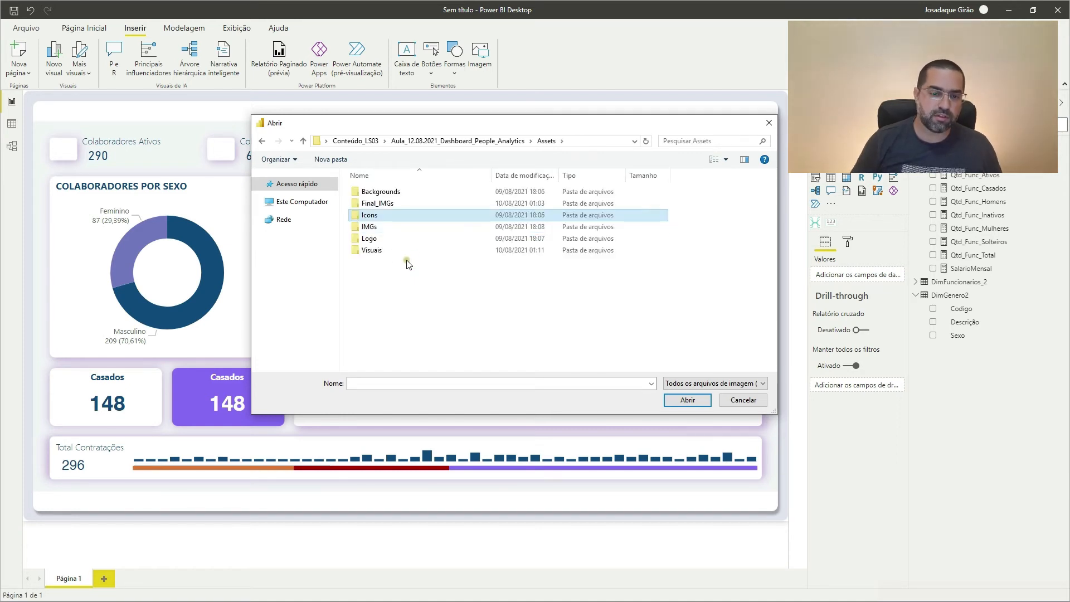
pyautogui.press('Return')
pyautogui.press('Right')
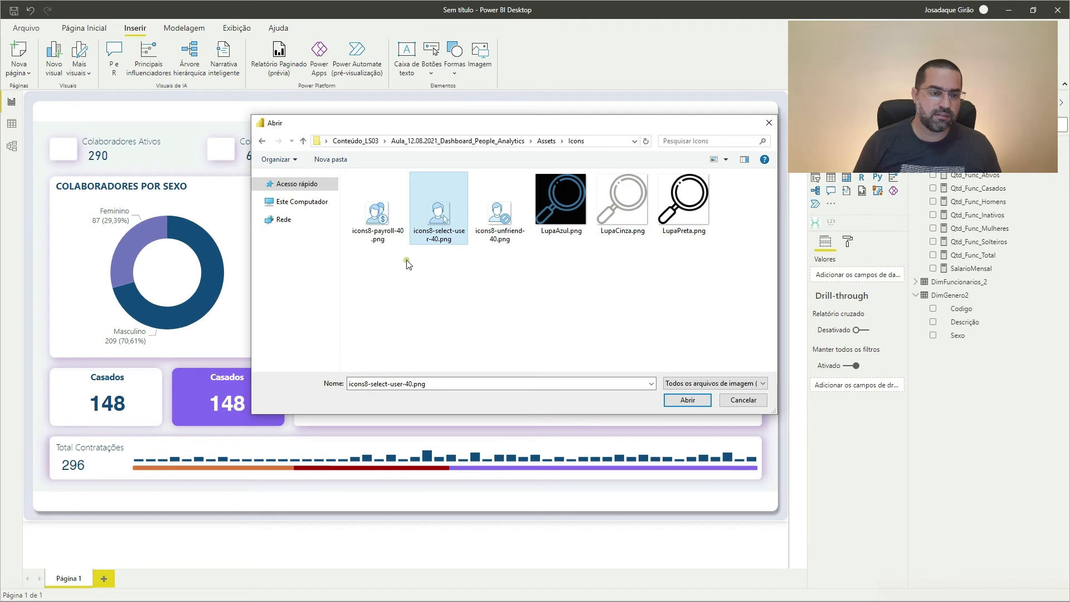
pyautogui.press('Left')
pyautogui.press('Right')
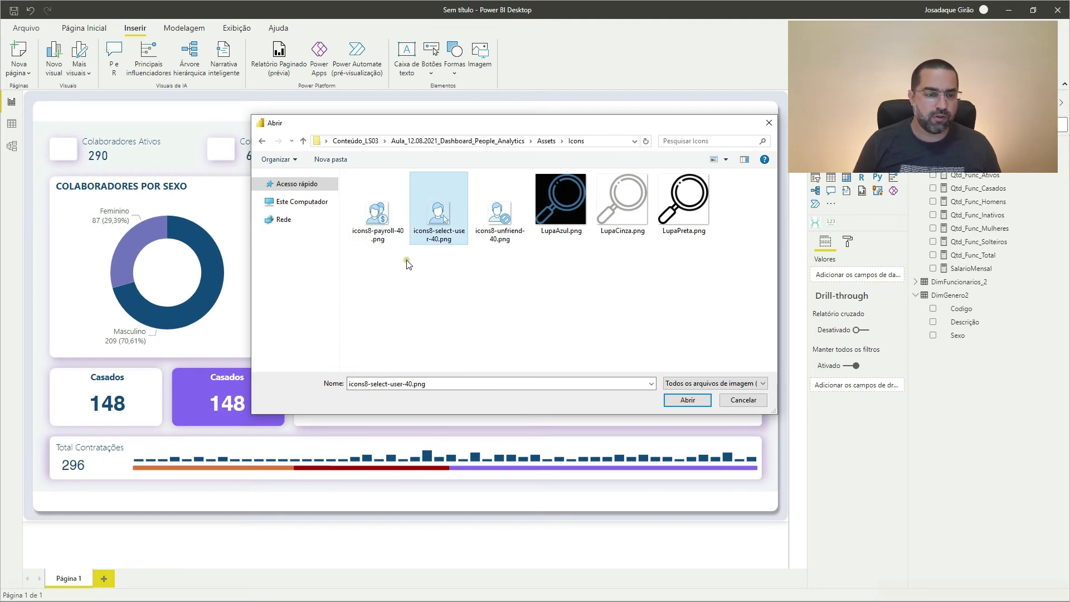
pyautogui.press('Right')
pyautogui.press('Left')
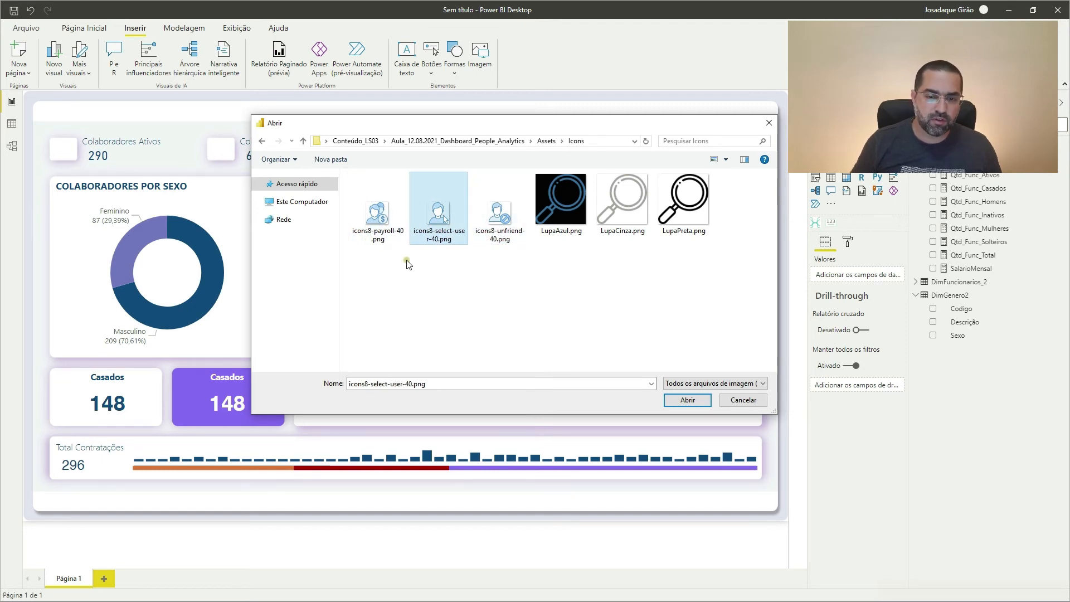
pyautogui.press('Return')
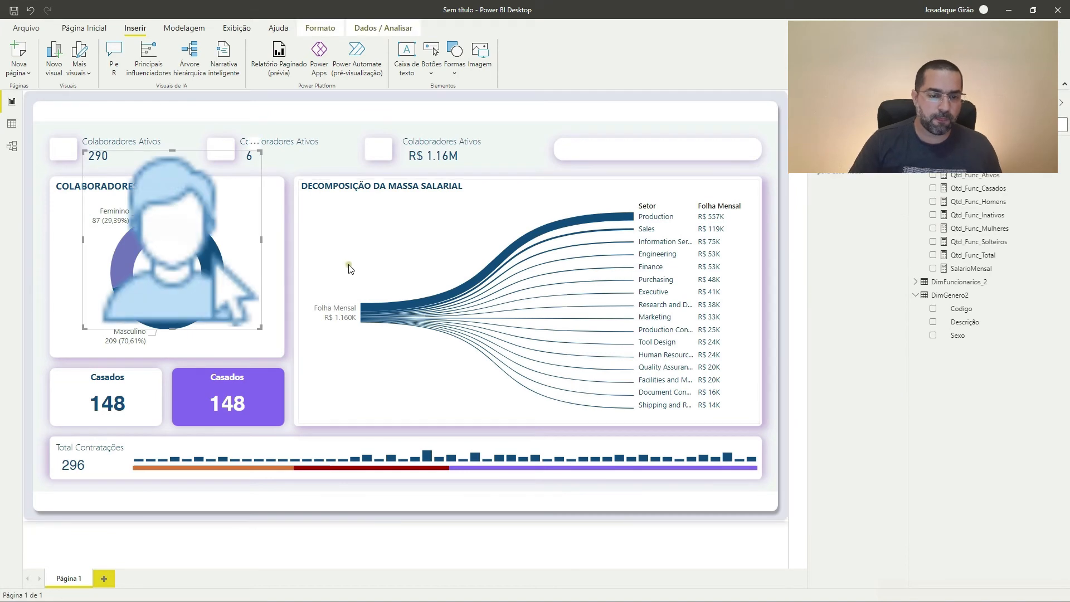
# Shrink the selected-user icon and fit it into the white tile beside the Colaboradores Ativos card showing 290.
pyautogui.moveTo(257, 328); pyautogui.dragTo(62, 150)
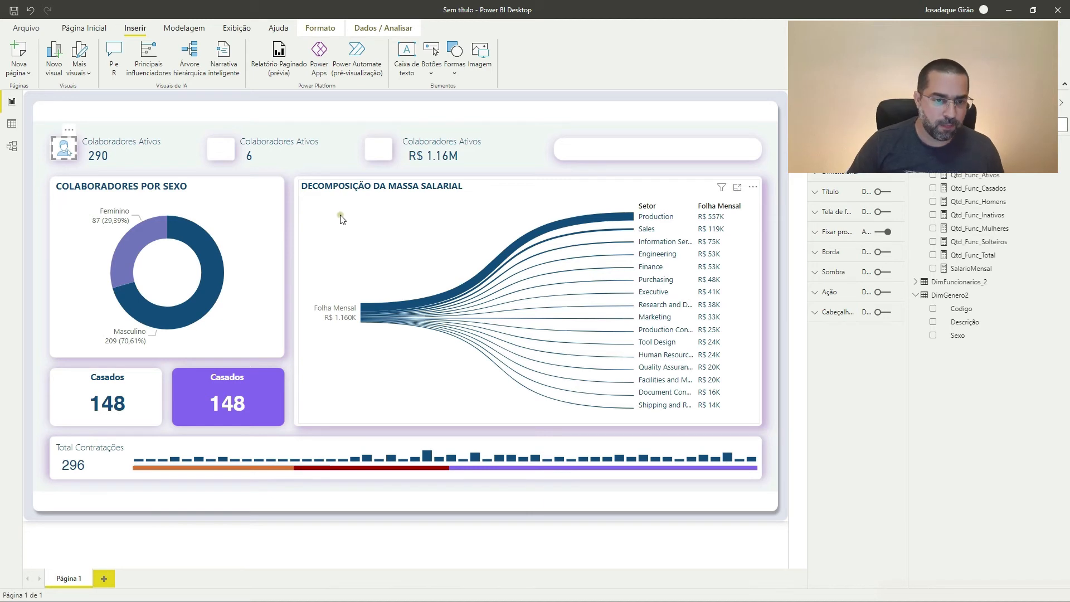
pyautogui.click(177, 132)
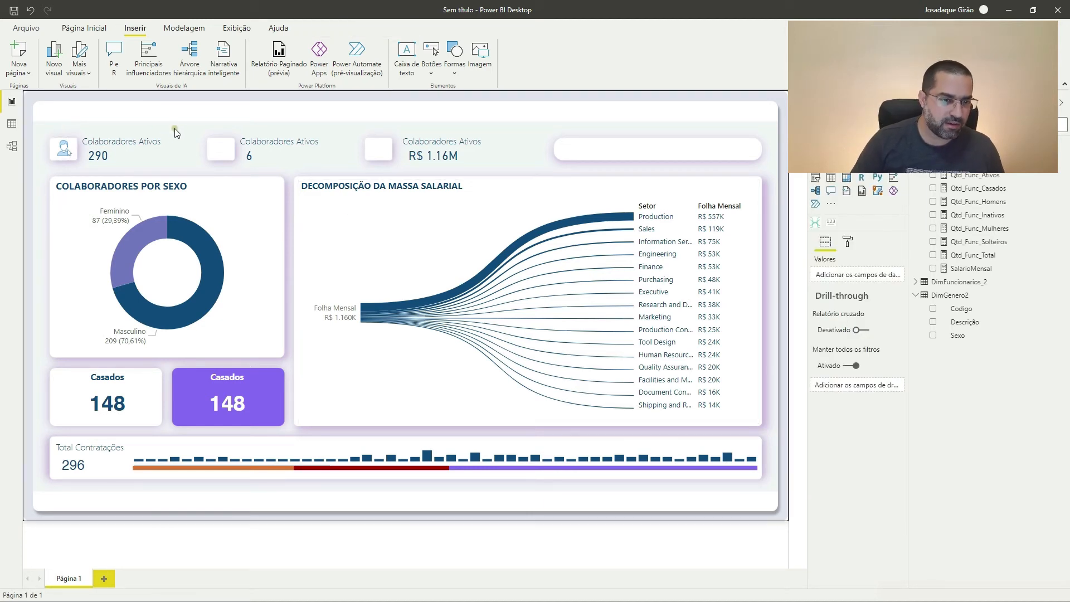
pyautogui.click(89, 160)
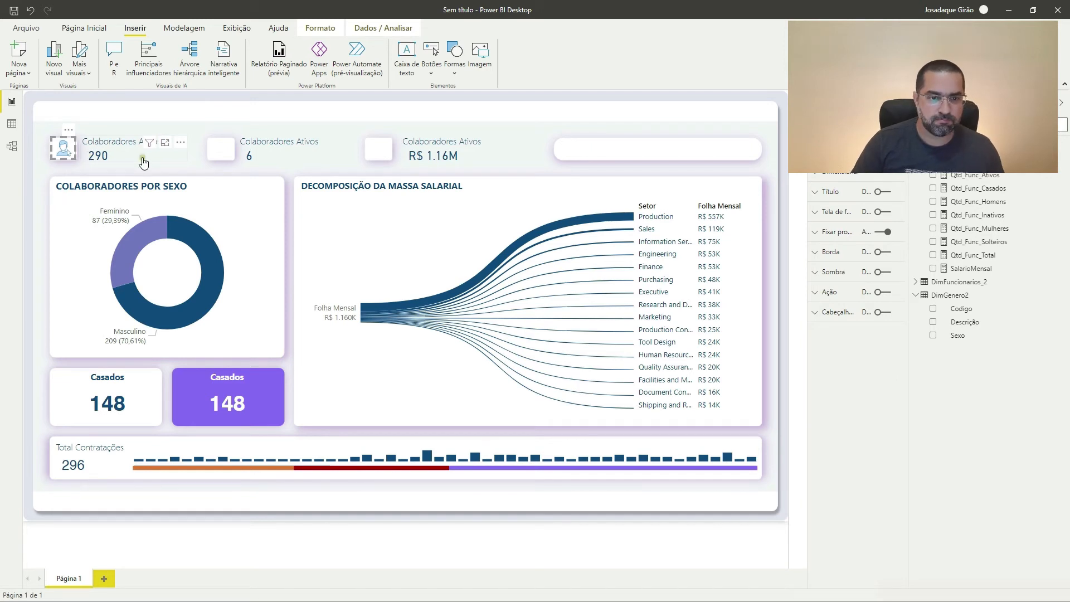
pyautogui.click(202, 118)
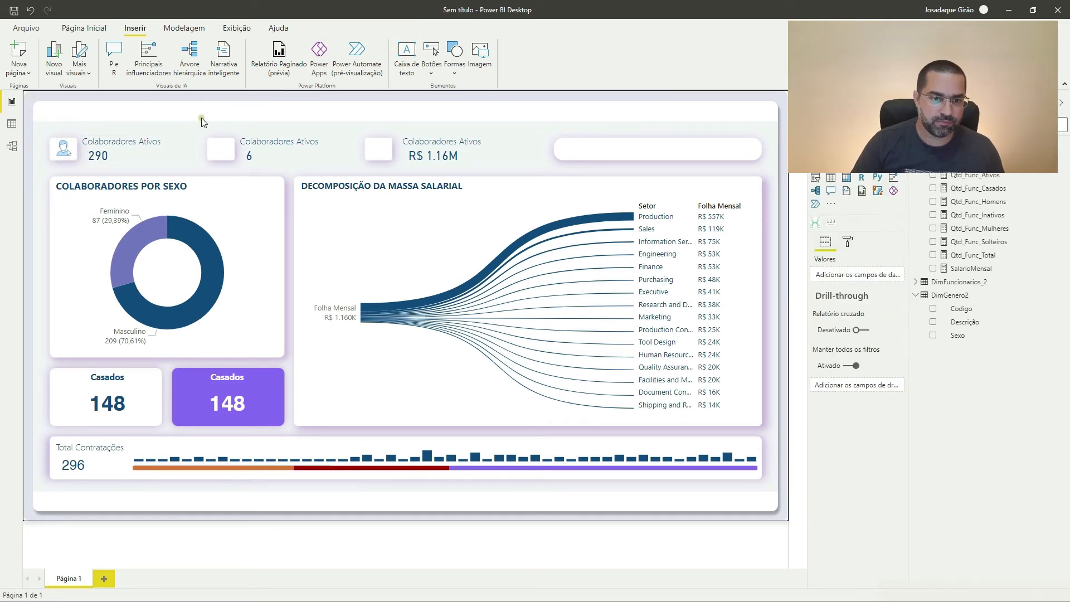
# Insert icons8-unfriend-40.png and fit it at small size into the white tile beside the second employee card.
pyautogui.click(484, 54)
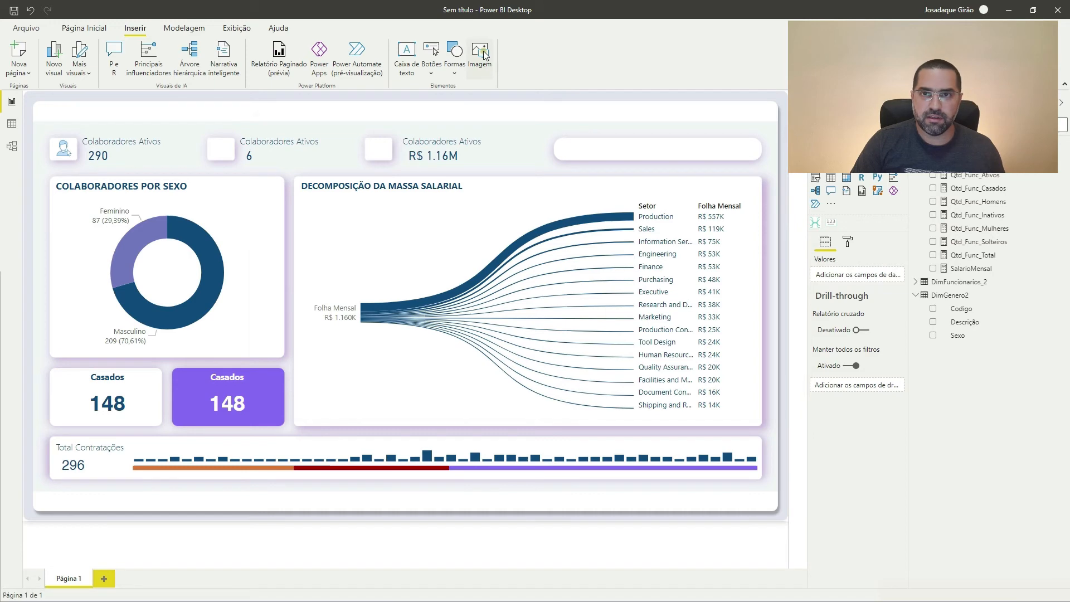
pyautogui.click(518, 290)
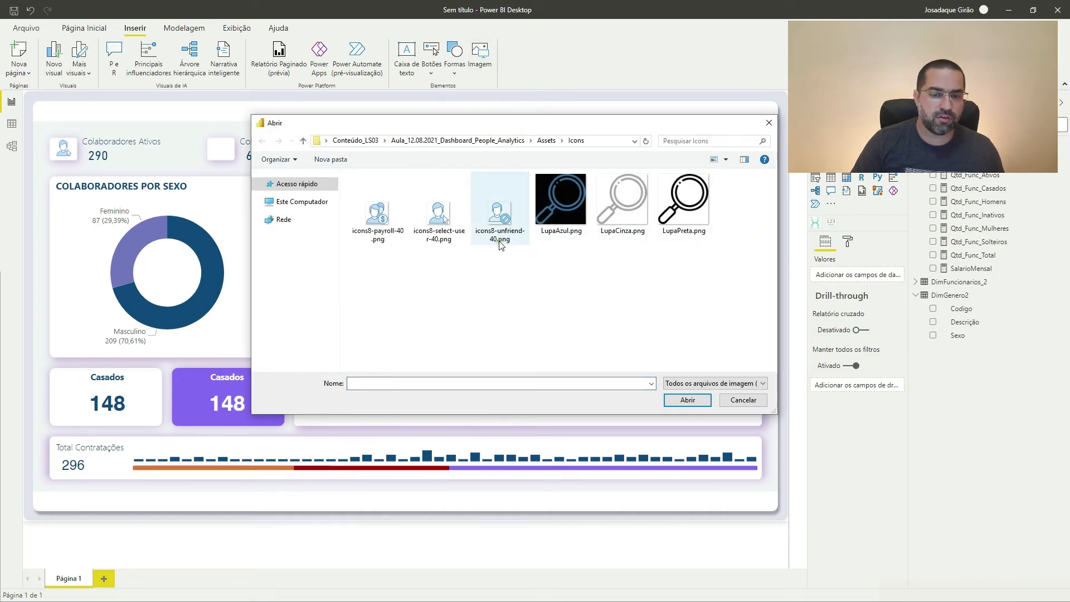
pyautogui.doubleClick(506, 221)
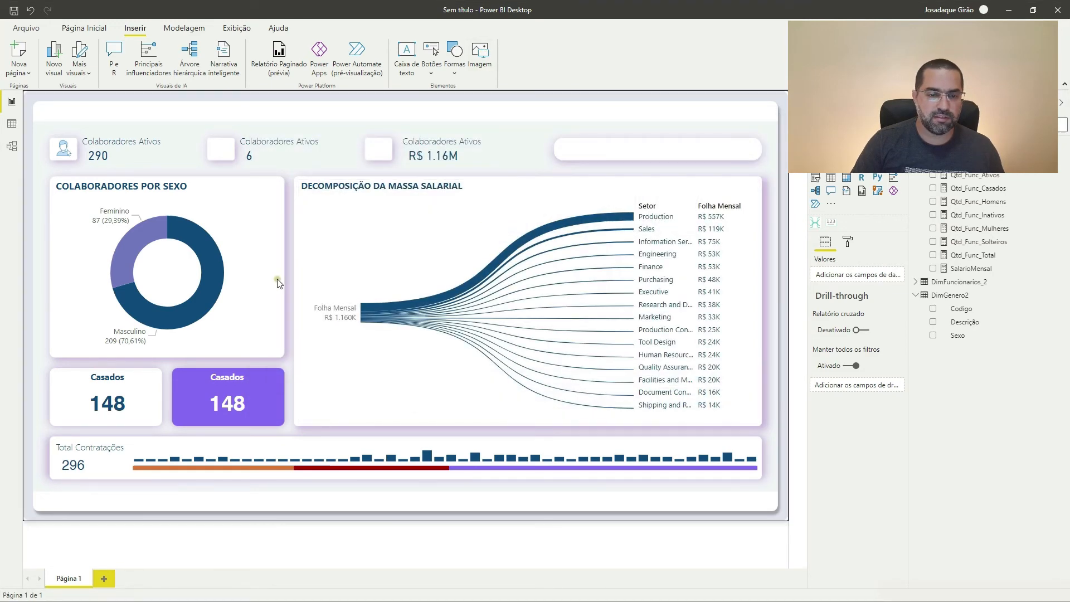
pyautogui.moveTo(259, 328); pyautogui.dragTo(111, 203)
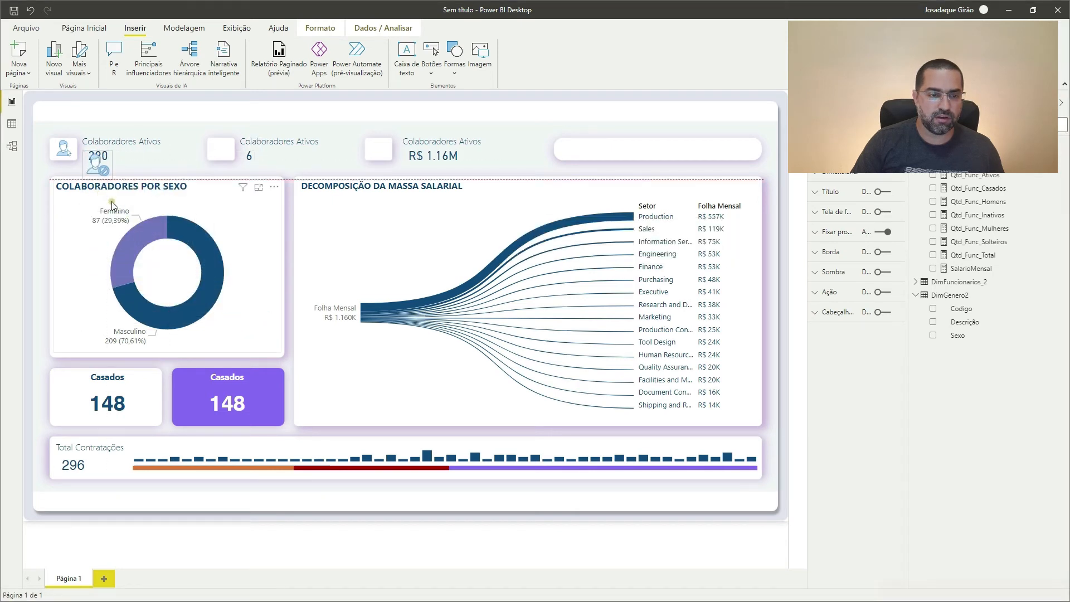
pyautogui.moveTo(89, 166); pyautogui.dragTo(218, 154)
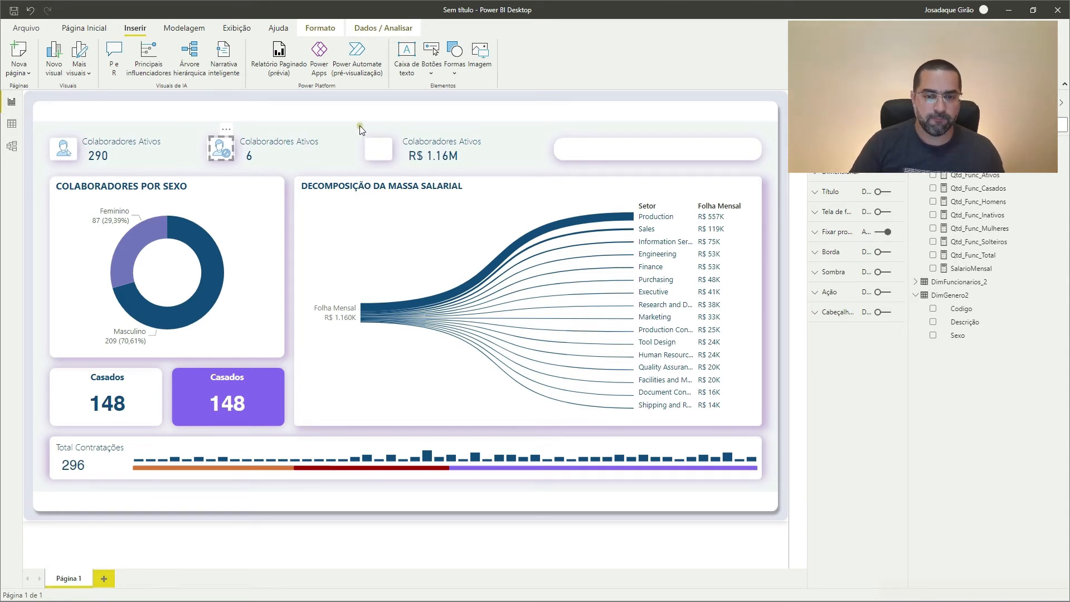
pyautogui.click(469, 121)
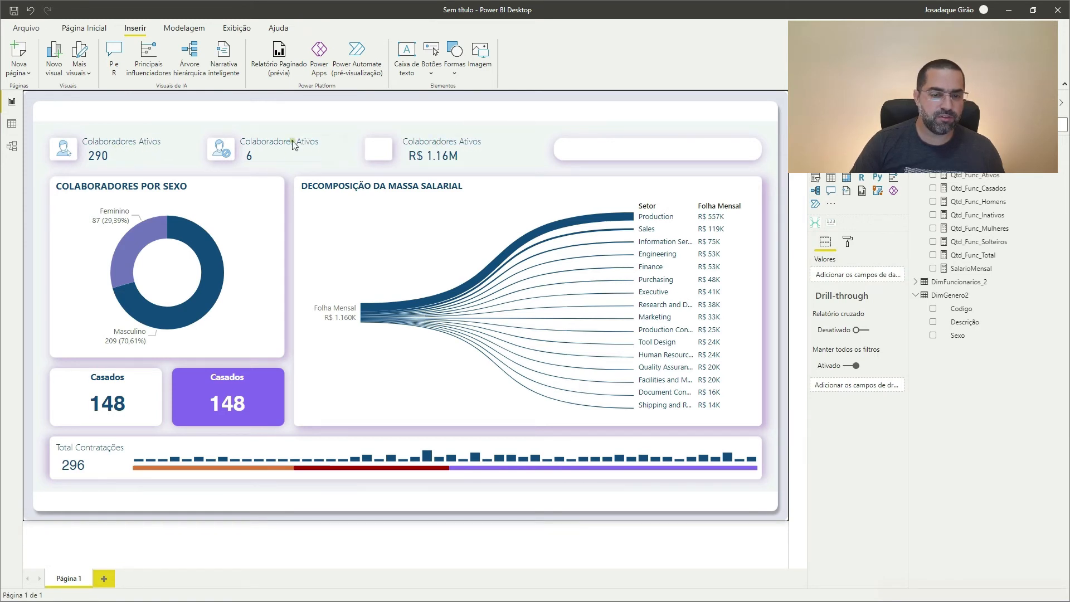
# Change the title text of the Qtd_Func_Inativos card to "Colaboradores Inativos".
pyautogui.click(265, 149)
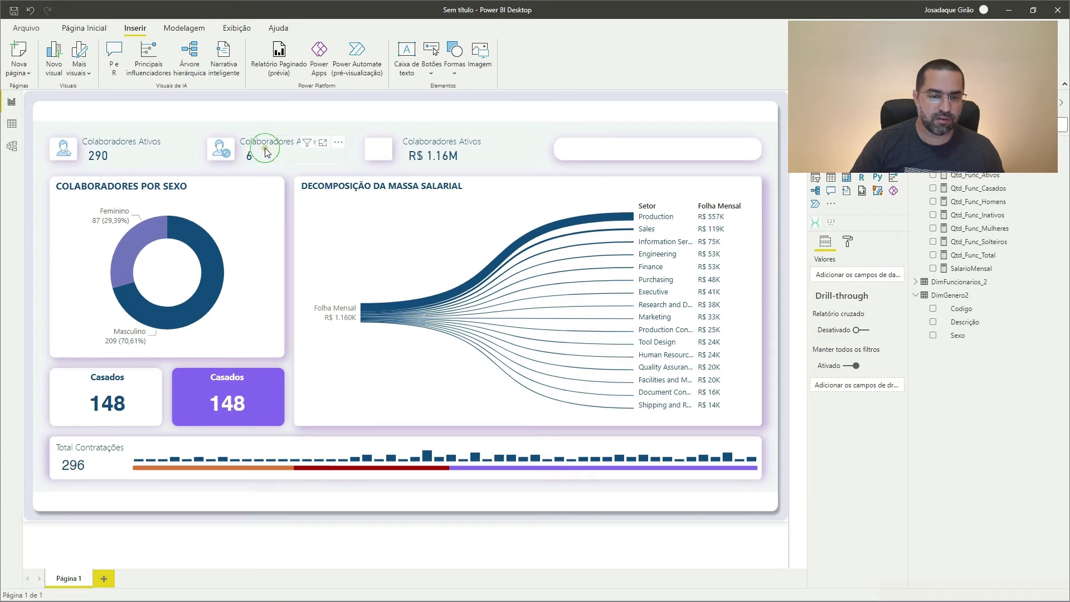
pyautogui.click(846, 243)
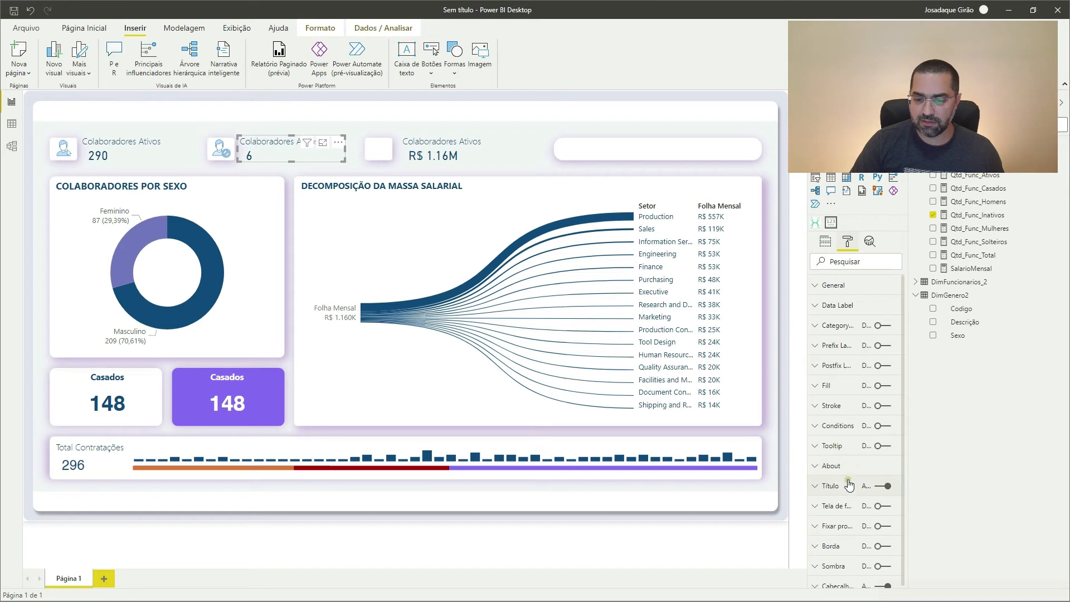
pyautogui.click(830, 485)
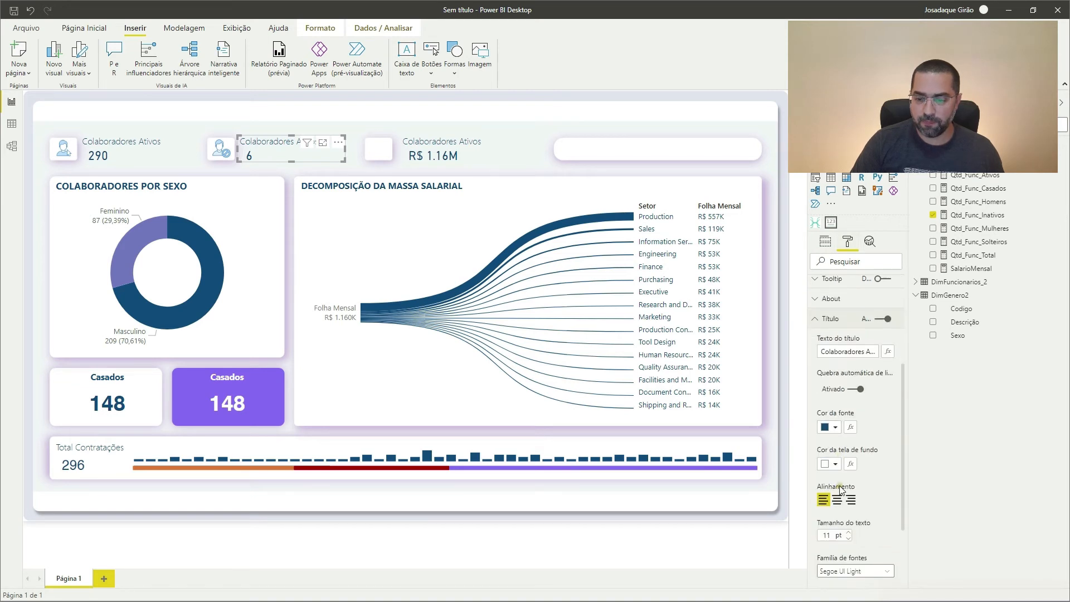
pyautogui.click(851, 351)
pyautogui.press('BackSpace')
pyautogui.press('BackSpace')
pyautogui.press('BackSpace')
pyautogui.press('BackSpace')
pyautogui.press('BackSpace')
pyautogui.press('BackSpace')
pyautogui.write('Inativos')
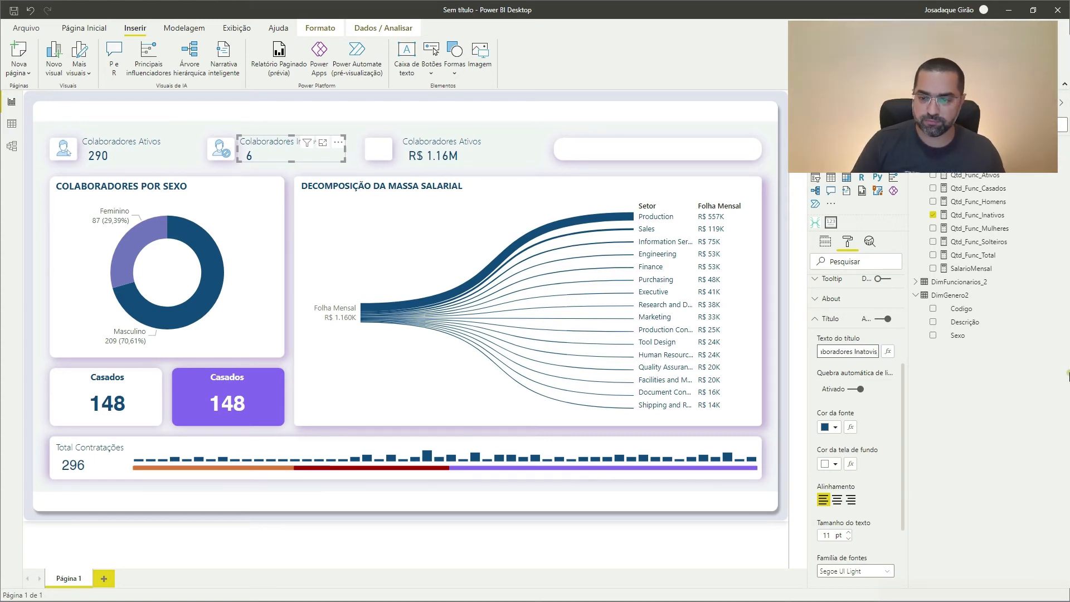
pyautogui.press('BackSpace')
pyautogui.press('BackSpace')
pyautogui.press('BackSpace')
pyautogui.press('BackSpace')
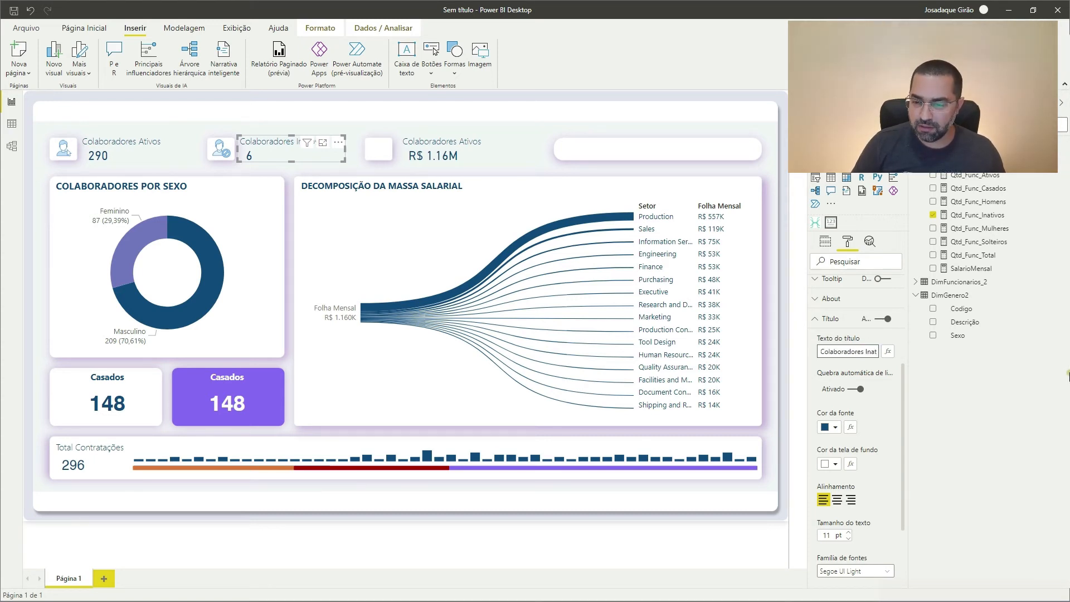
pyautogui.write('ivos')
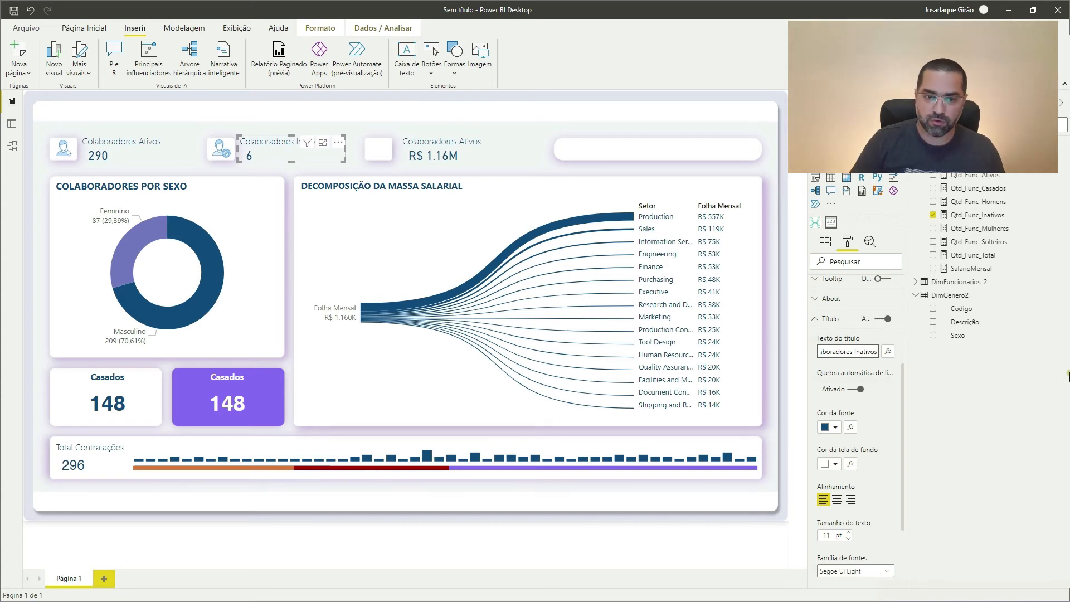
# Change the title text of the R$ 1.16M card to "Massa Salarial Mensal".
pyautogui.click(439, 161)
pyautogui.click(441, 149)
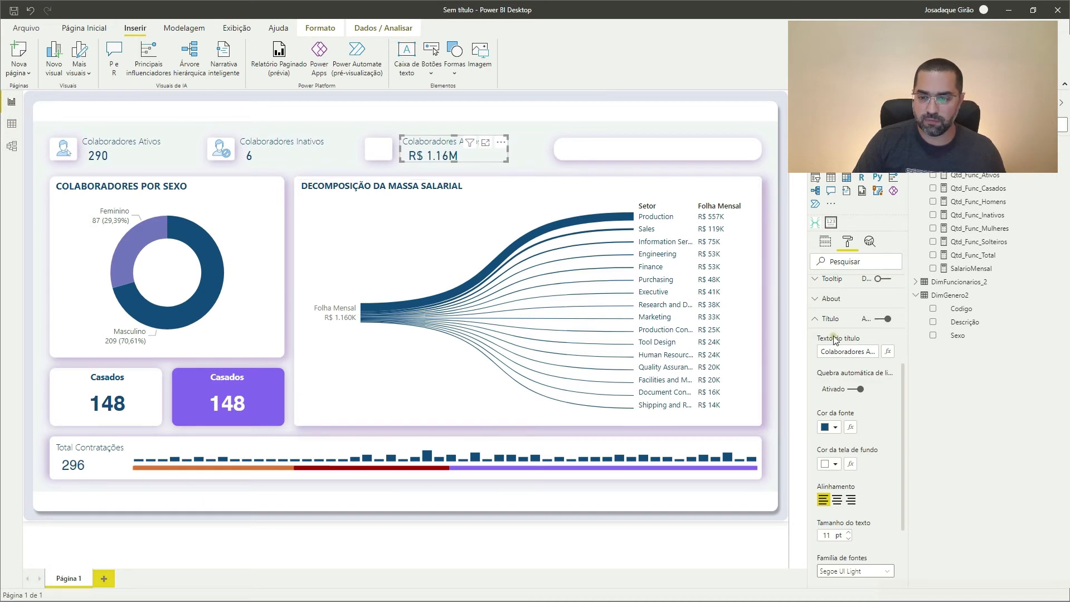
pyautogui.click(831, 353)
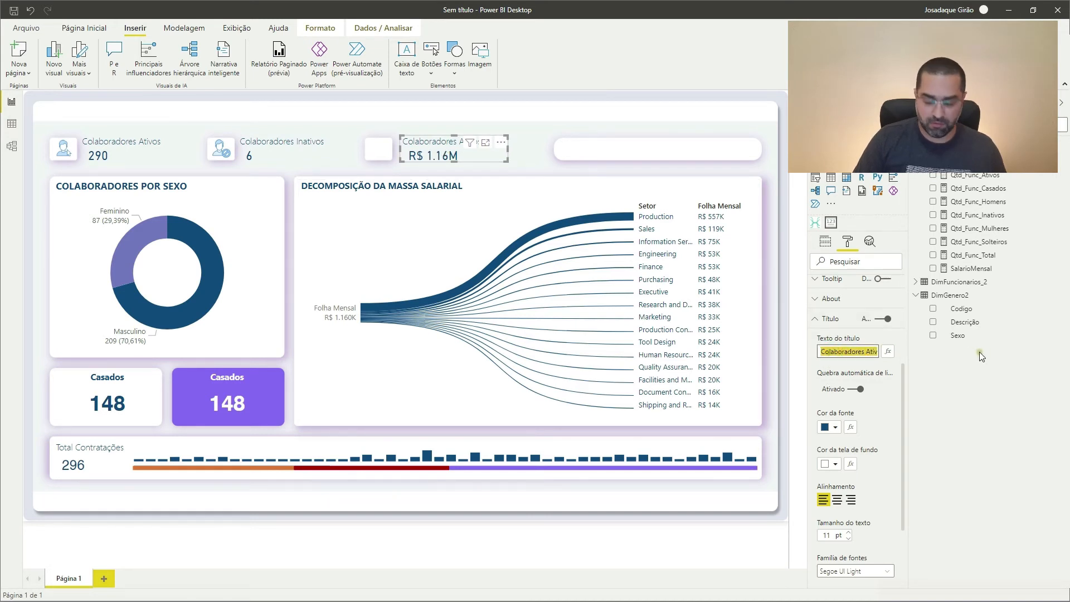
pyautogui.write('Massa ')
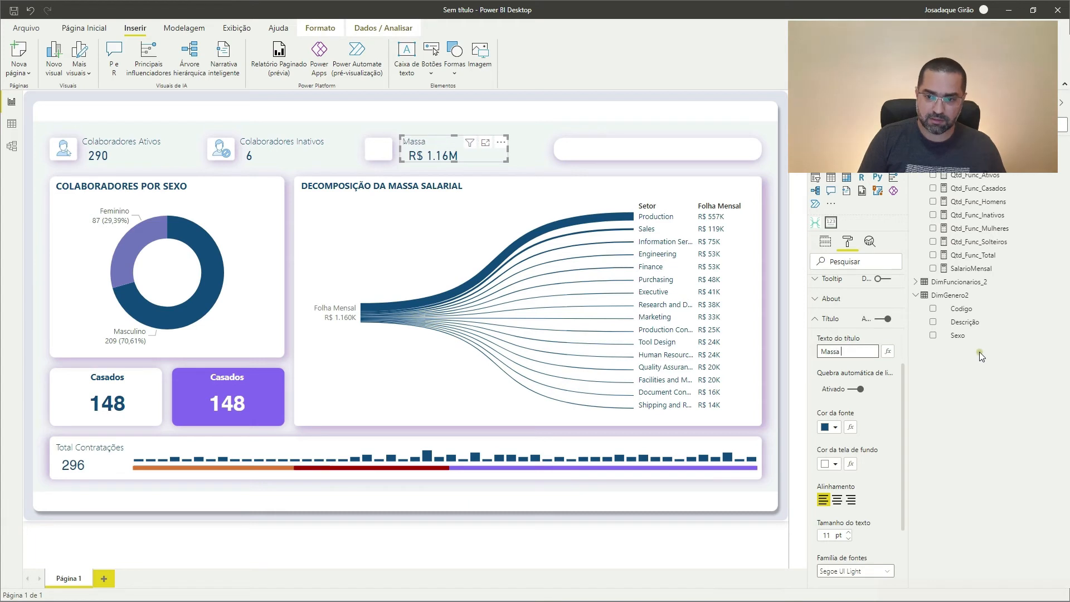
pyautogui.write('Salarial')
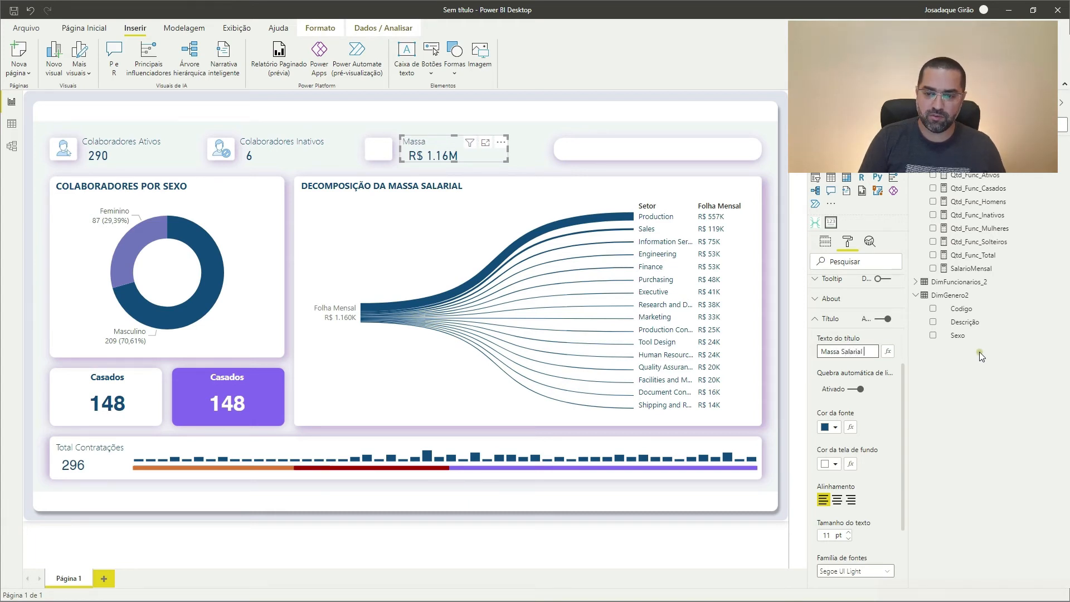
pyautogui.write(' Mensal')
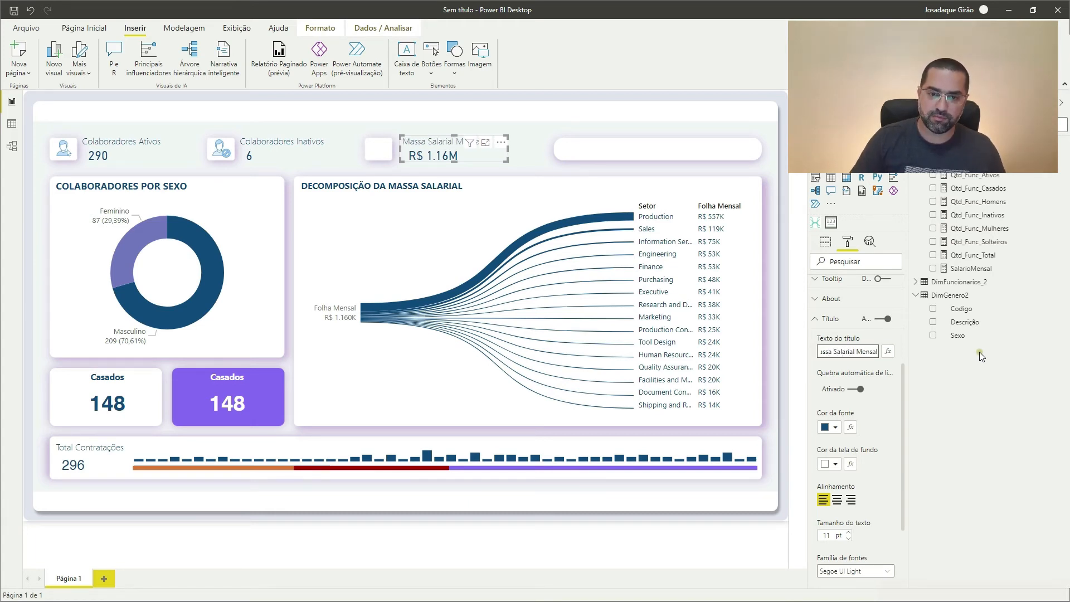
pyautogui.click(398, 129)
# Insert icons8-payroll-40.png and fit it at small size into the white tile beside the Massa Salarial Mensal card.
pyautogui.click(479, 53)
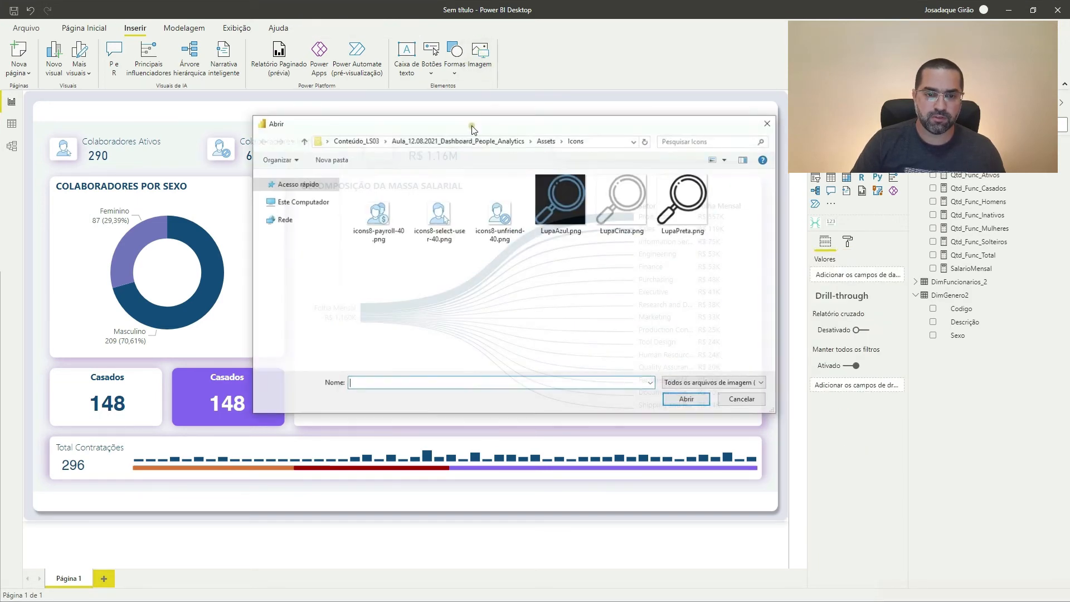
pyautogui.doubleClick(384, 222)
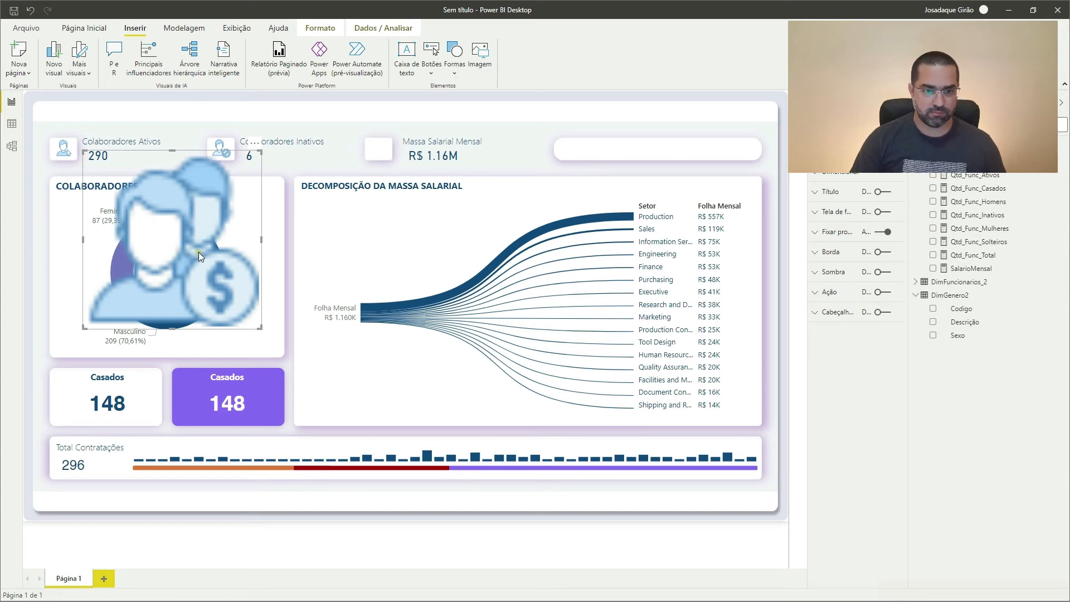
pyautogui.moveTo(173, 242); pyautogui.dragTo(485, 233)
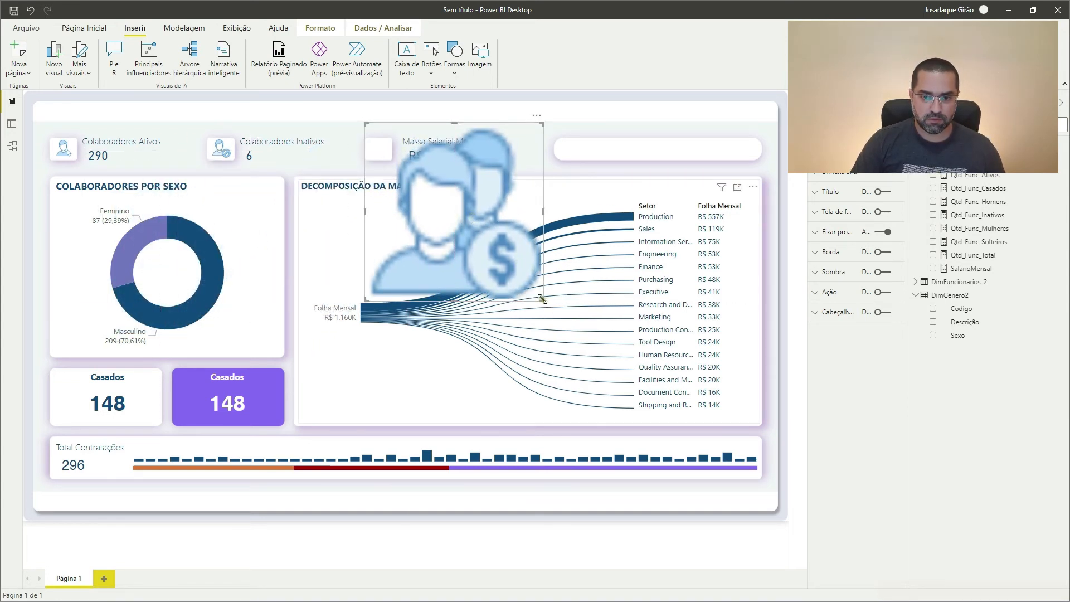
pyautogui.moveTo(542, 300); pyautogui.dragTo(381, 138)
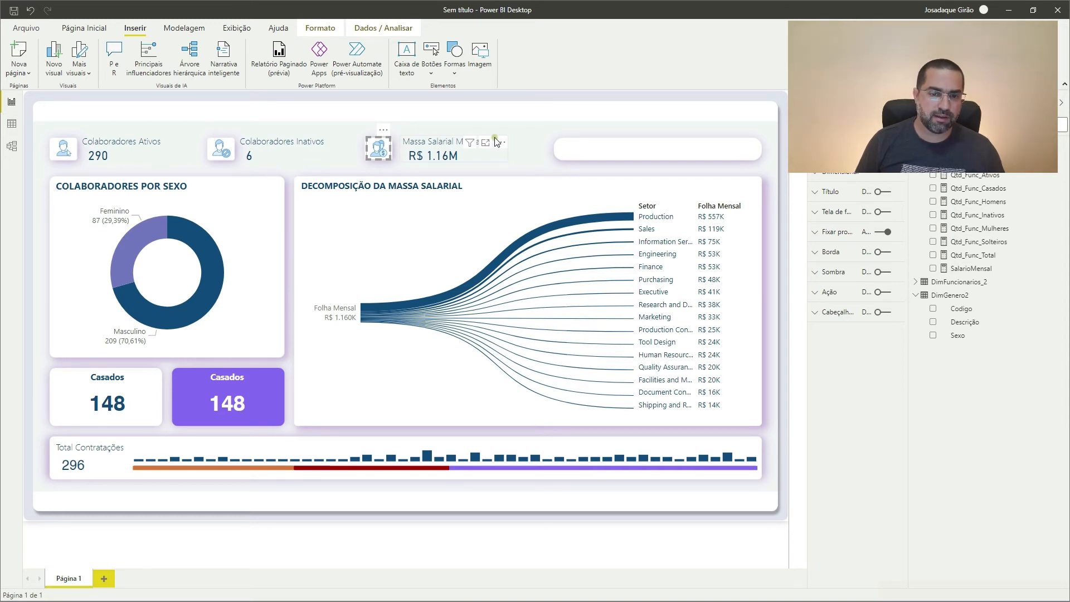
pyautogui.click(537, 132)
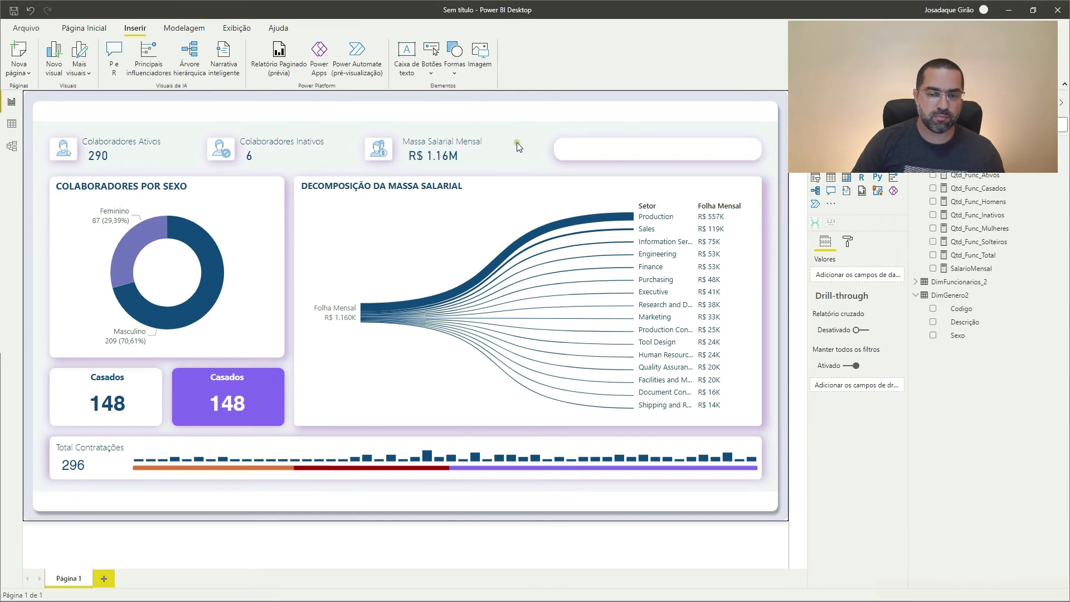
# Insert the round F logo from the Logo folder and place it at small size at the start of the header band.
pyautogui.click(483, 57)
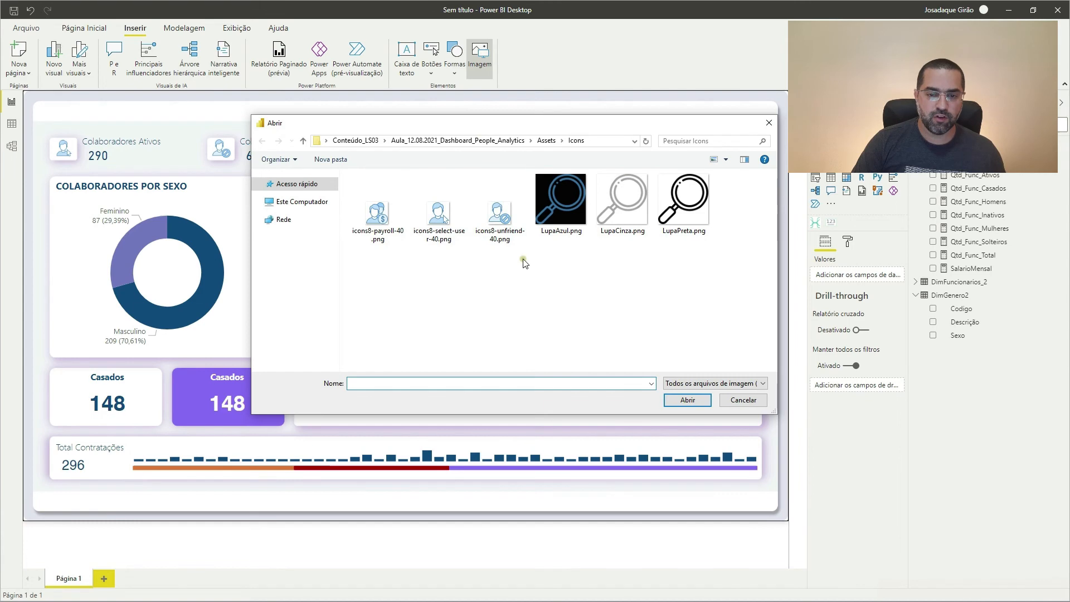
pyautogui.press('BackSpace')
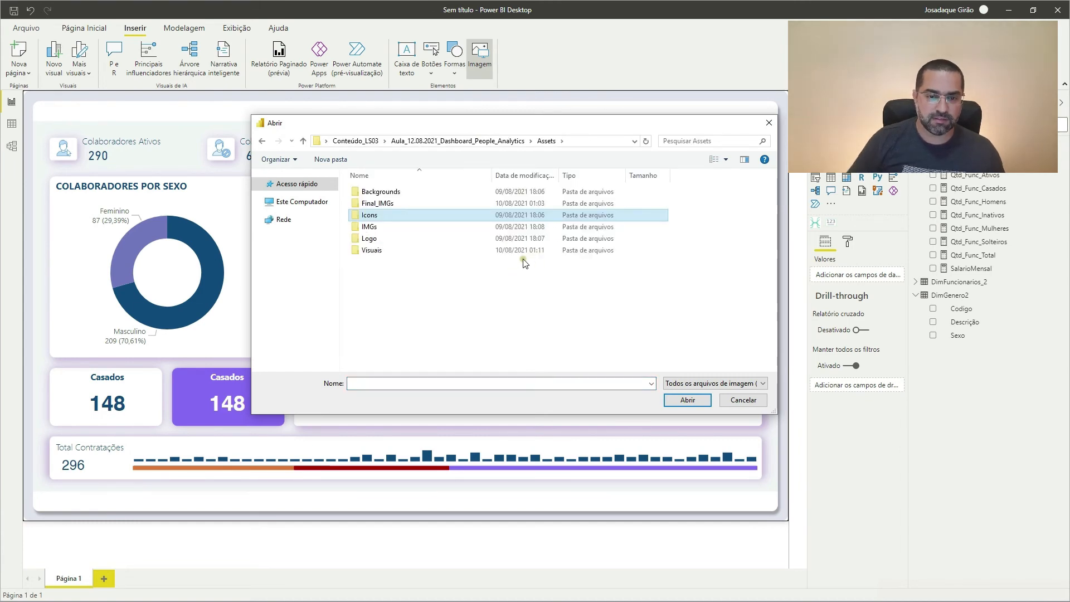
pyautogui.press('Down')
pyautogui.press('Down')
pyautogui.press('Return')
pyautogui.press('Down')
pyautogui.press('Return')
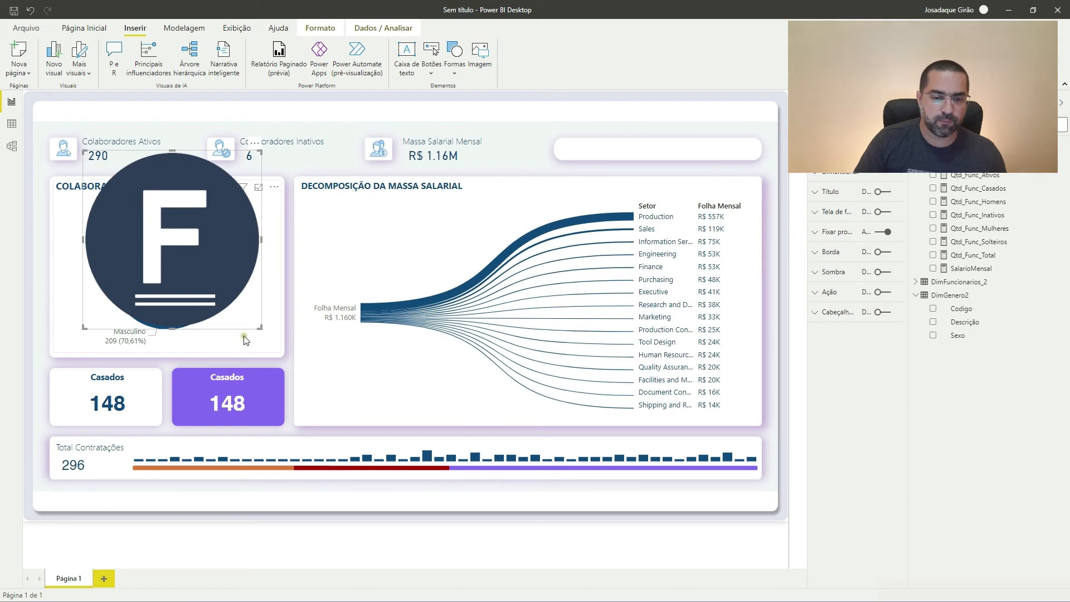
pyautogui.moveTo(260, 327); pyautogui.dragTo(64, 119)
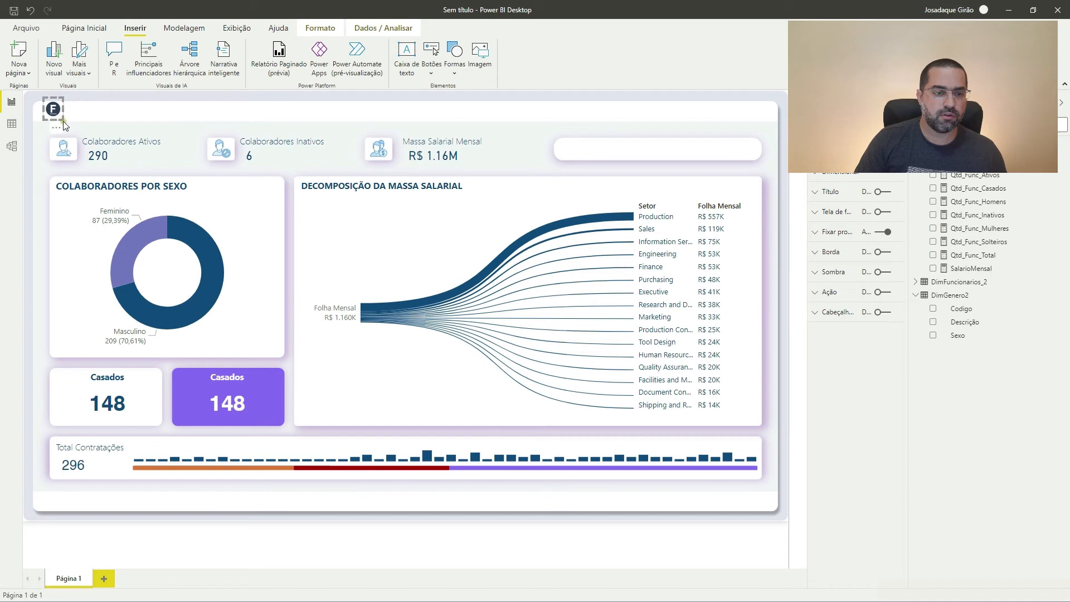
pyautogui.click(359, 126)
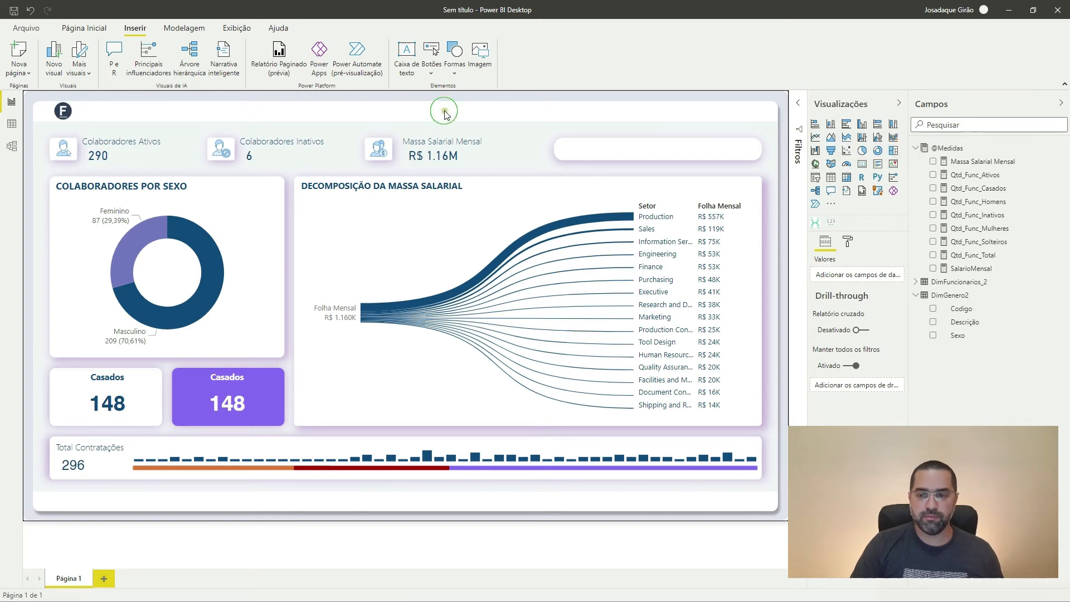
# Add a multi-row card to the page and move it up so it starts at the header band beside the logo.
pyautogui.click(878, 165)
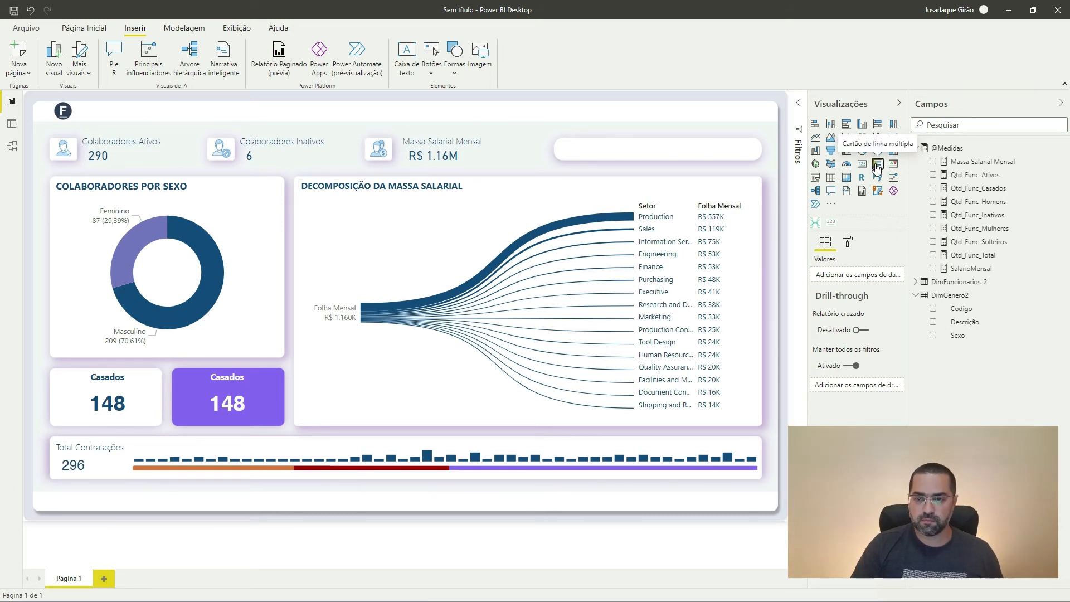
pyautogui.moveTo(178, 226); pyautogui.dragTo(202, 169)
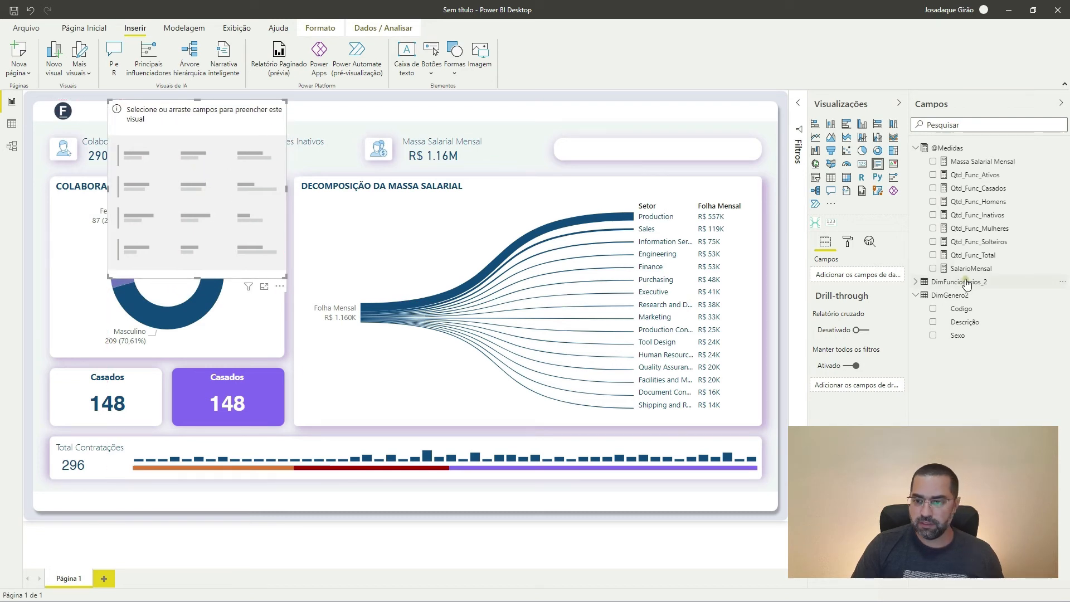
pyautogui.rightClick(968, 258)
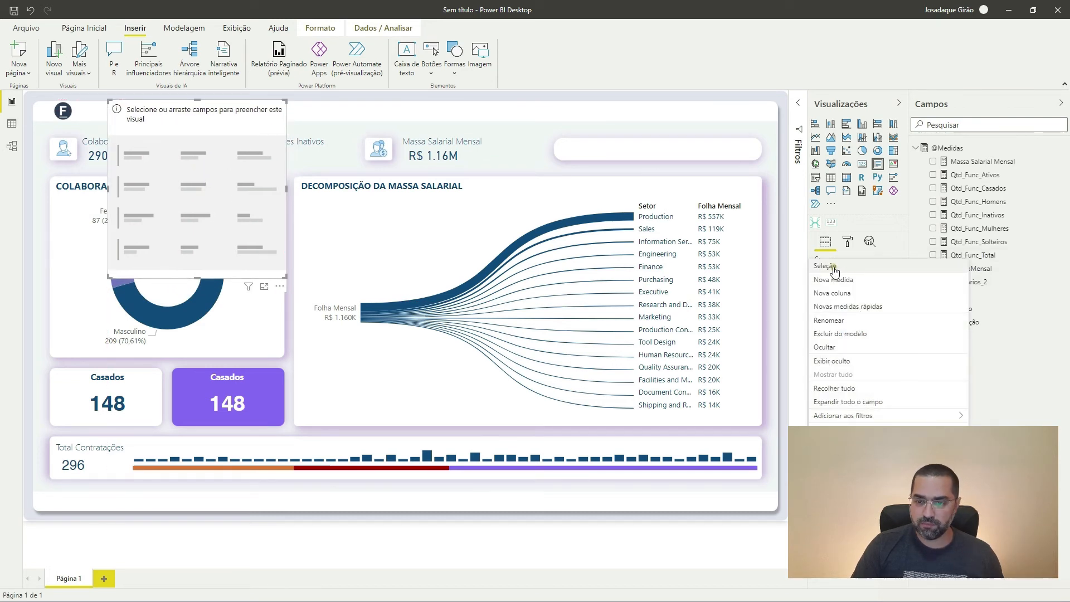
pyautogui.click(841, 280)
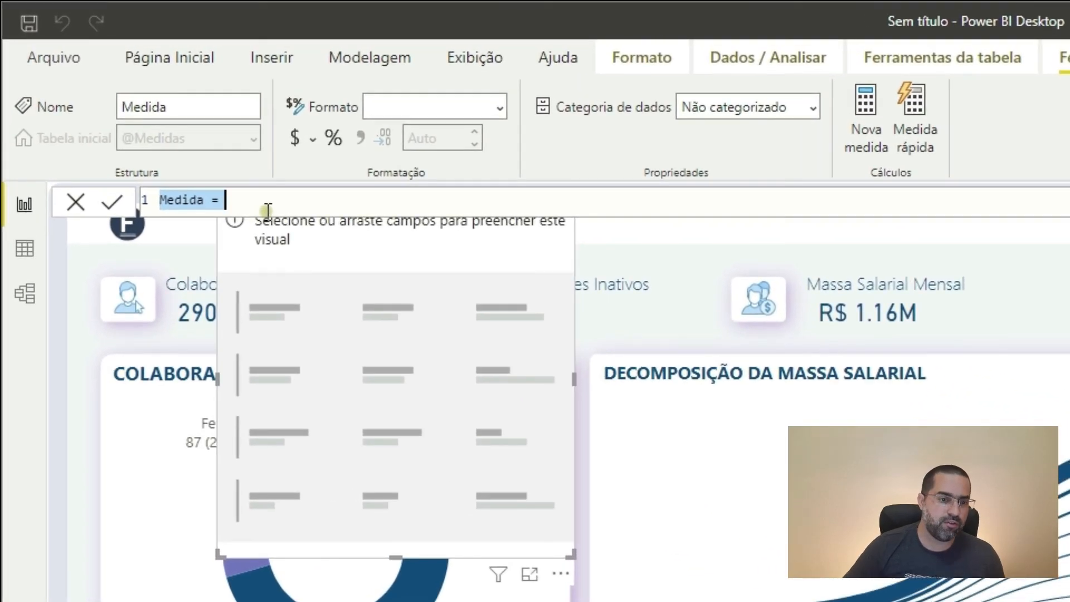
pyautogui.press('Home')
pyautogui.hotkey('ctrl', 'shift', 'Right')
pyautogui.write('Texto Titulo')
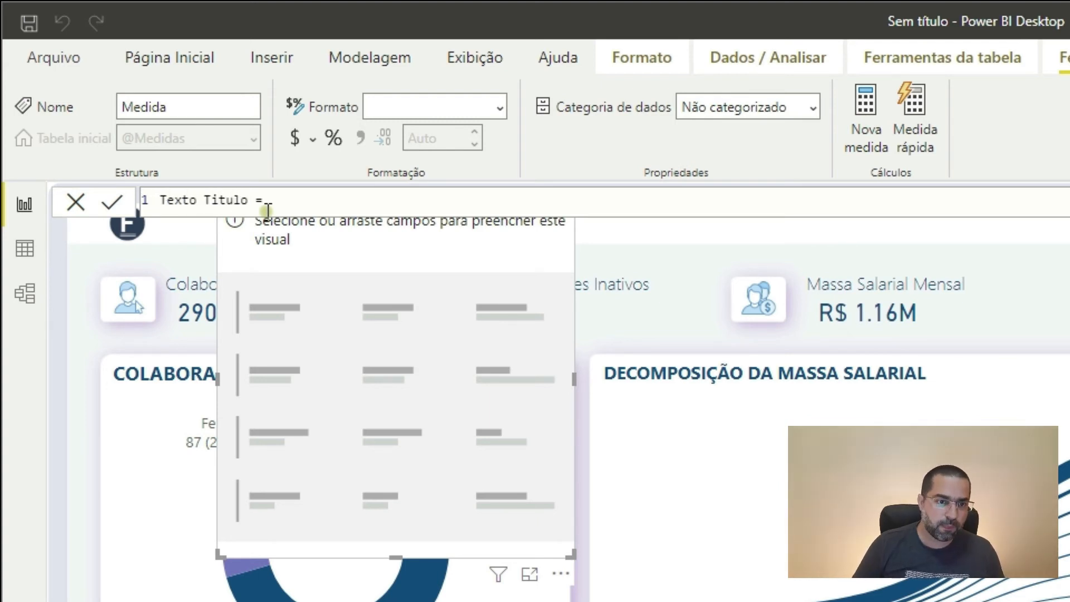
pyautogui.write('""')
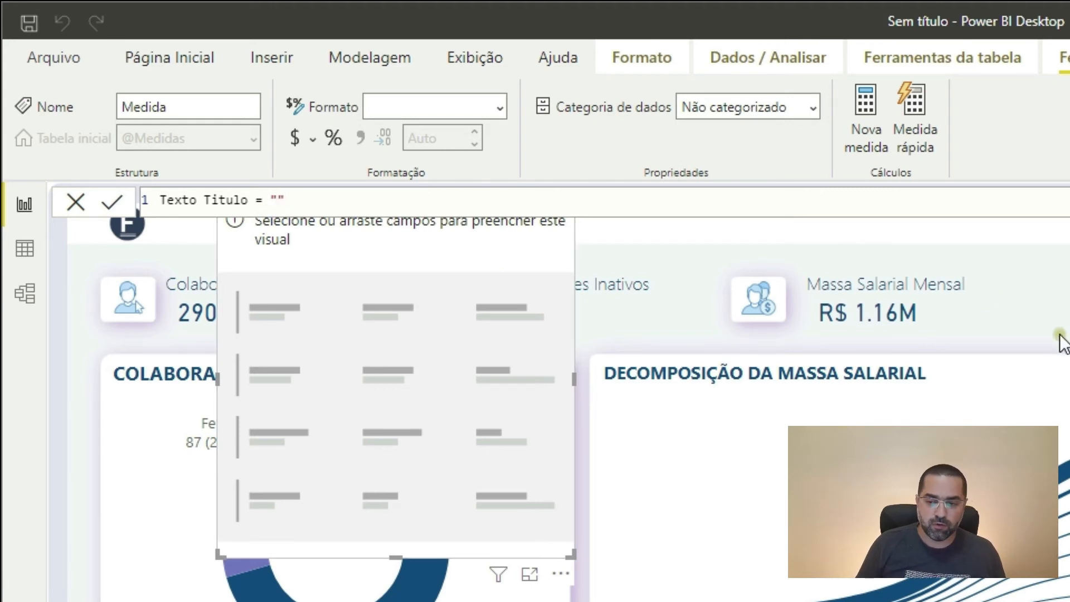
pyautogui.write('People')
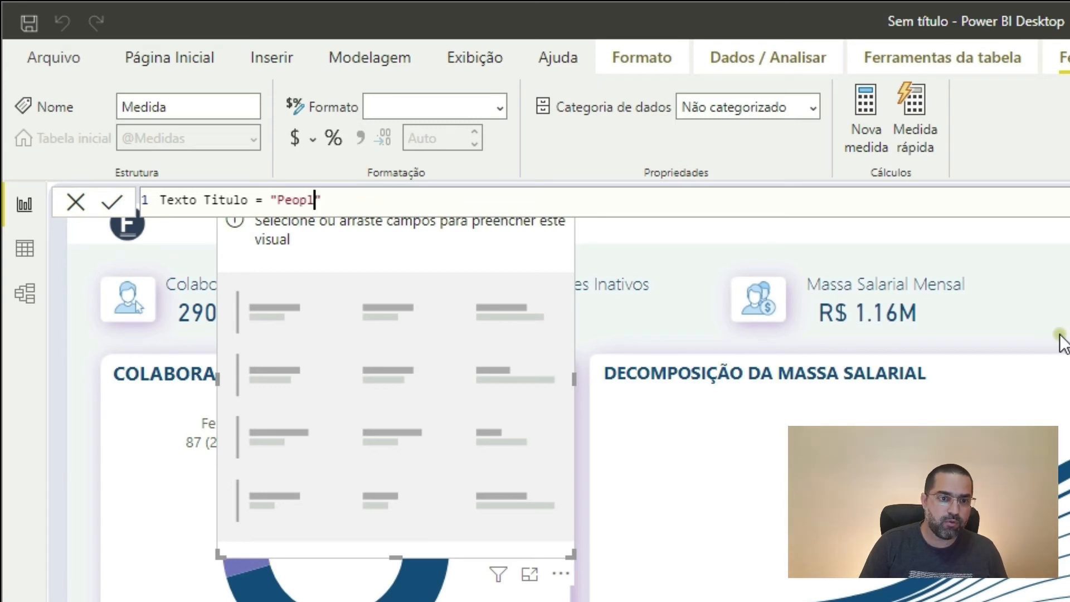
pyautogui.write(' Anal')
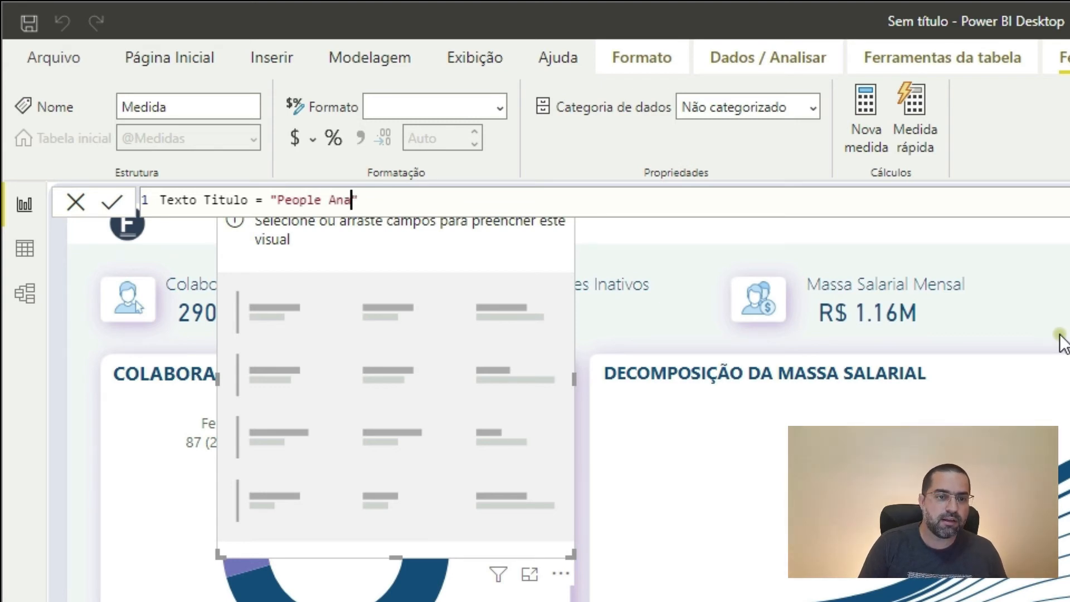
pyautogui.write('ytics')
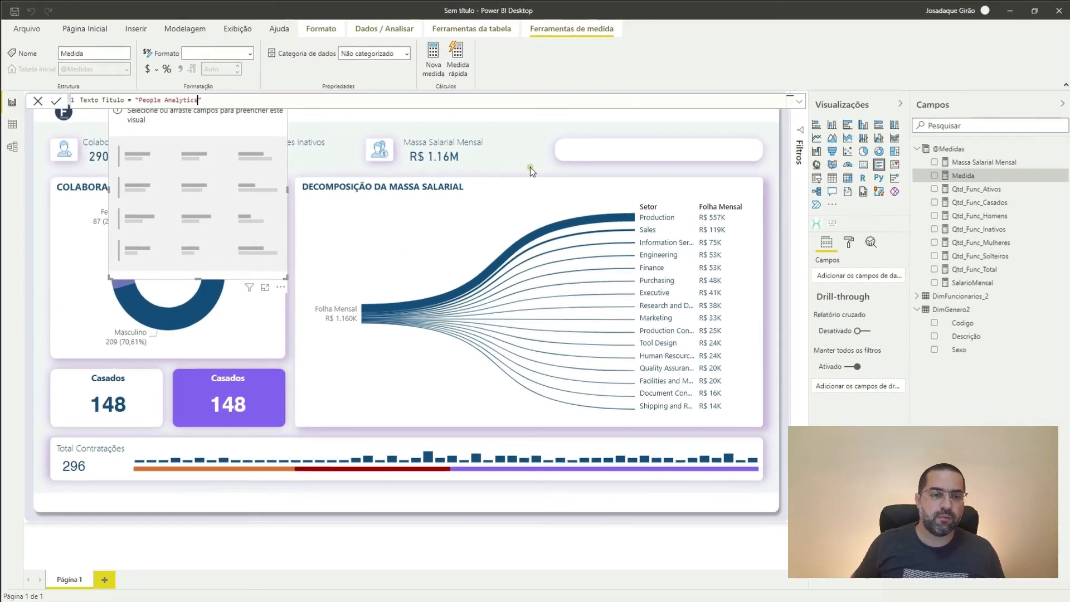
pyautogui.press('Return')
# Feed the multi-row card with the Texto Titulo measure and shrink it to fit in the header band beside the logo.
pyautogui.moveTo(967, 282); pyautogui.dragTo(853, 276)
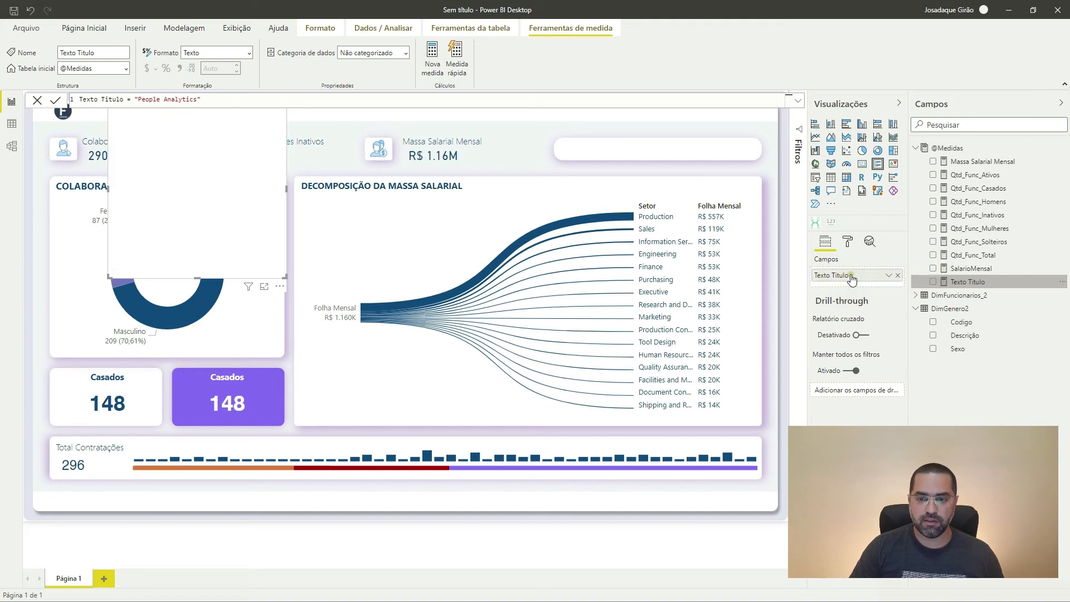
pyautogui.click(332, 121)
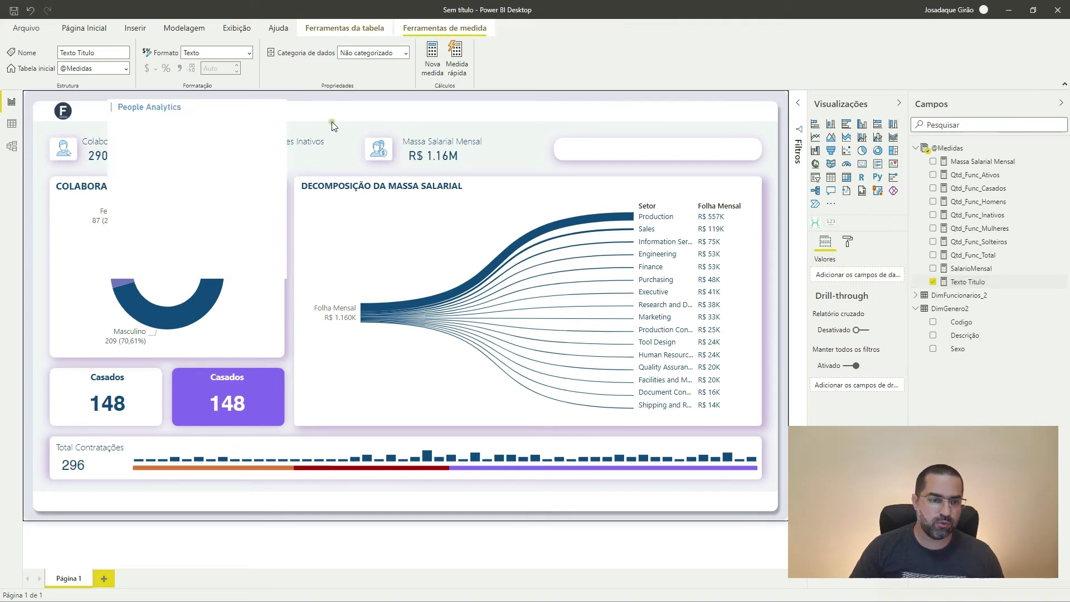
pyautogui.click(206, 121)
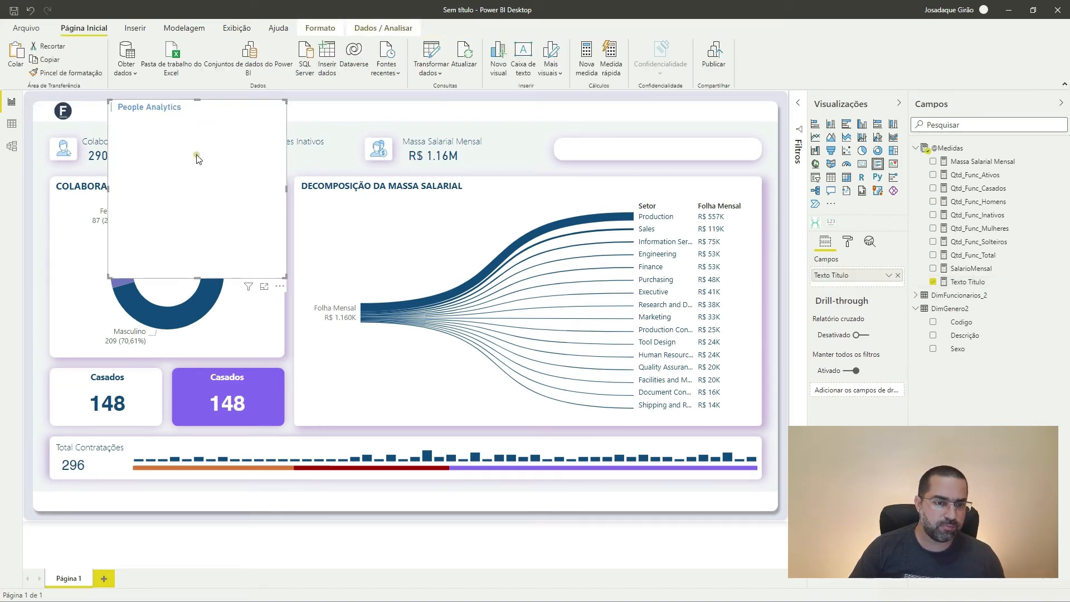
pyautogui.moveTo(198, 276); pyautogui.dragTo(189, 121)
pyautogui.moveTo(286, 110); pyautogui.dragTo(169, 114)
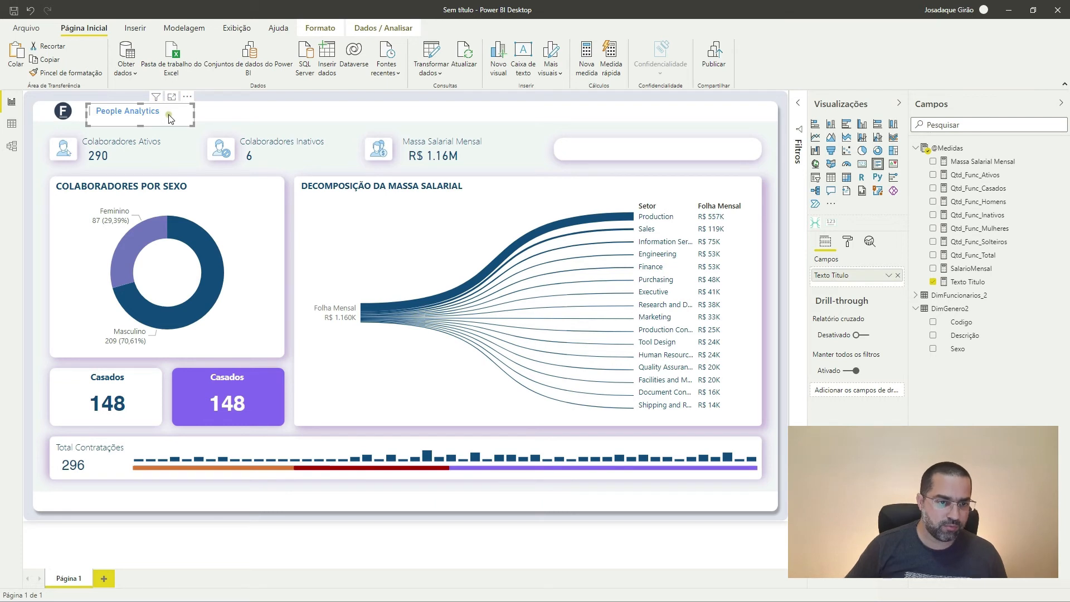
pyautogui.click(221, 115)
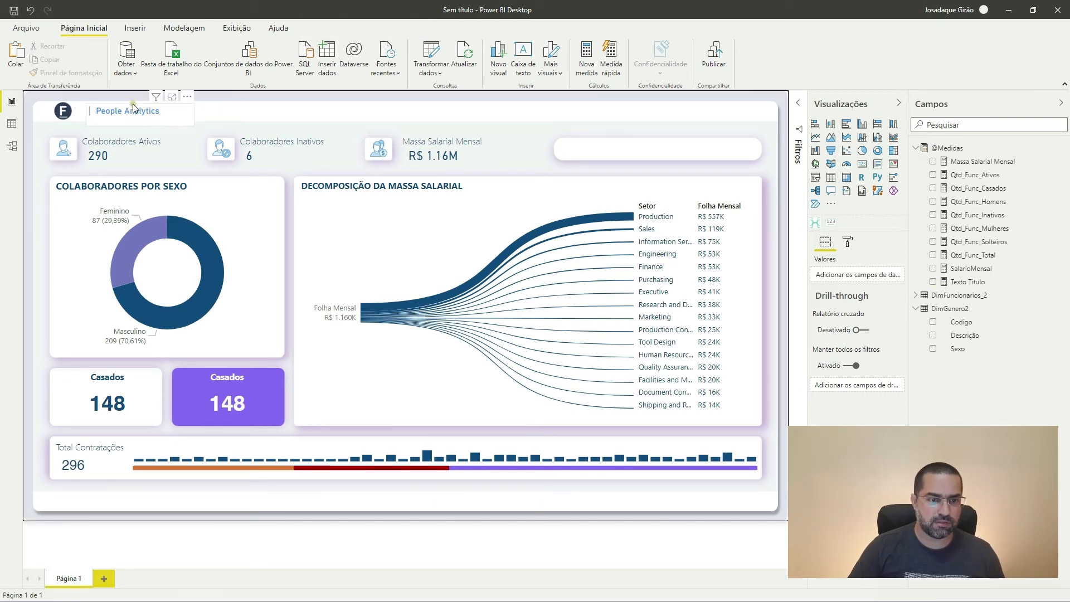
# Nudge the People Analytics card a few steps closer to the F logo.
pyautogui.click(133, 107)
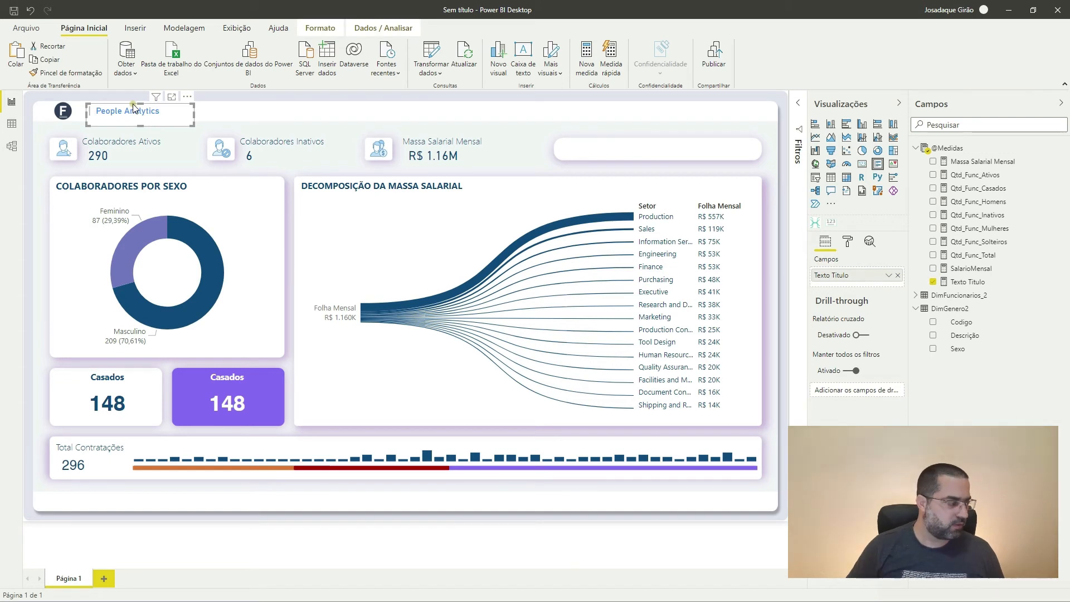
pyautogui.press('Left')
pyautogui.press('Left')
pyautogui.press('Left')
pyautogui.press('Left')
pyautogui.press('Left')
pyautogui.press('Left')
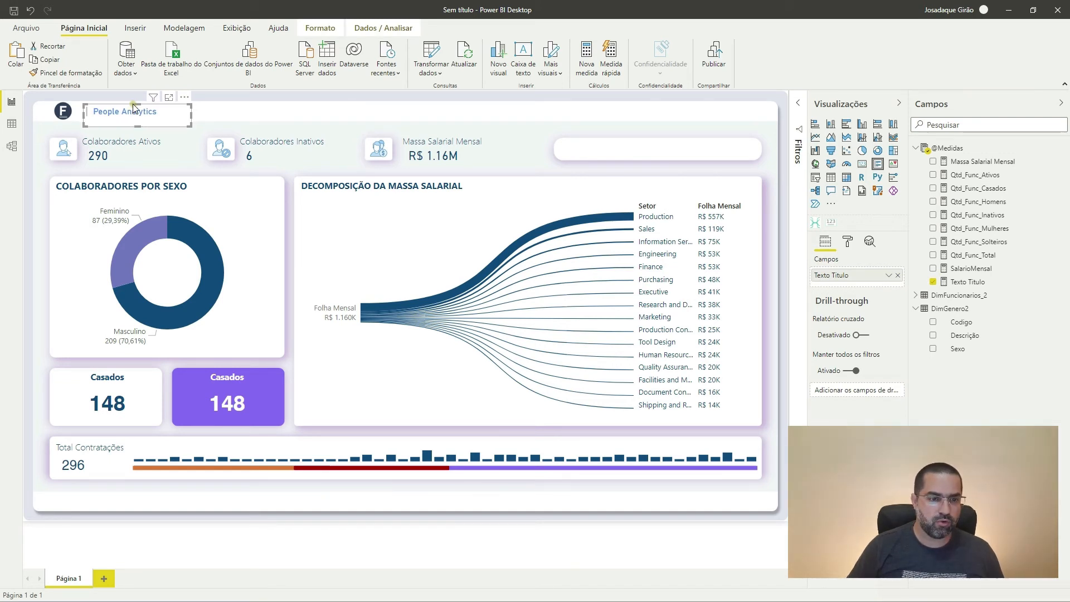
pyautogui.press('Left')
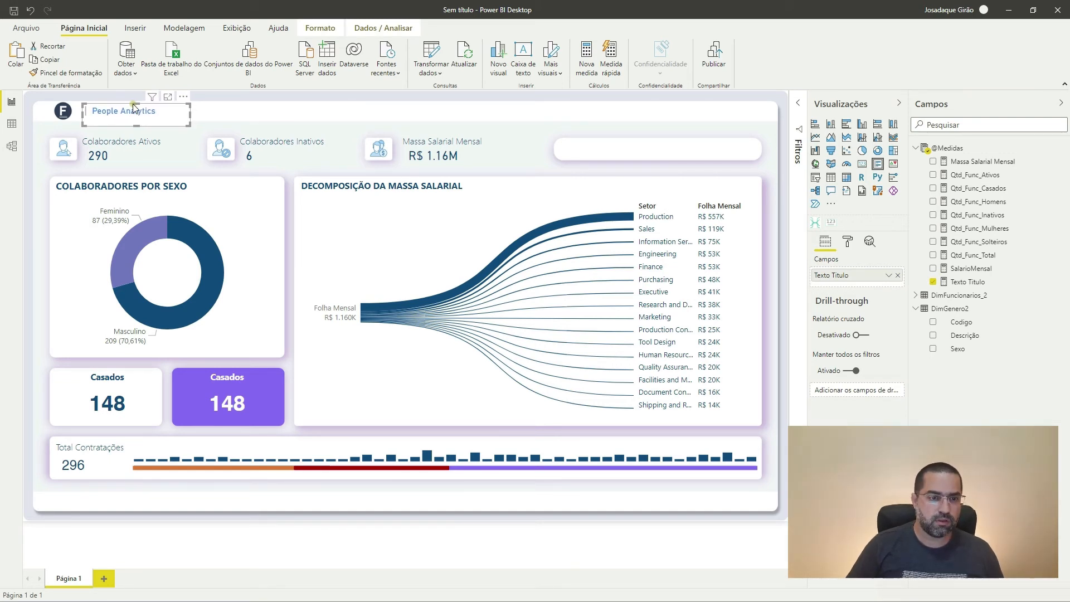
# Turn off the background of the People Analytics card.
pyautogui.click(847, 241)
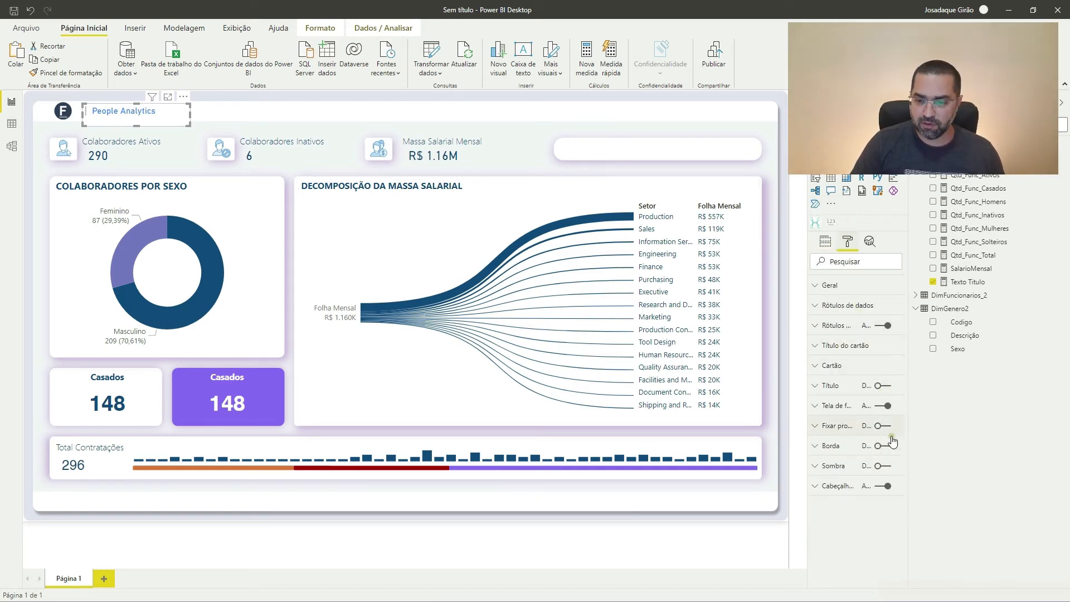
pyautogui.click(883, 410)
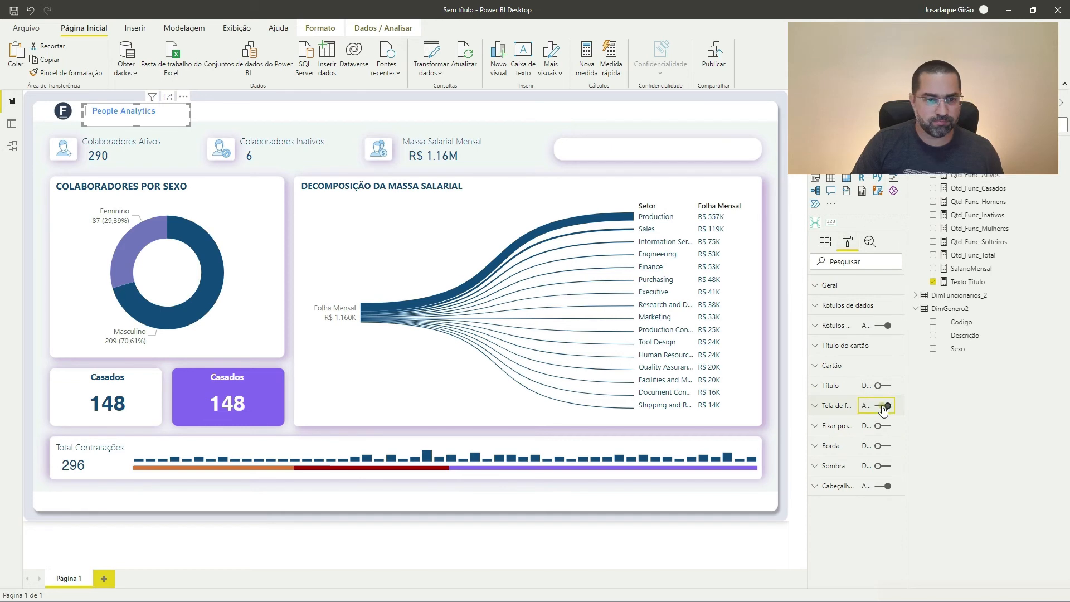
pyautogui.click(885, 409)
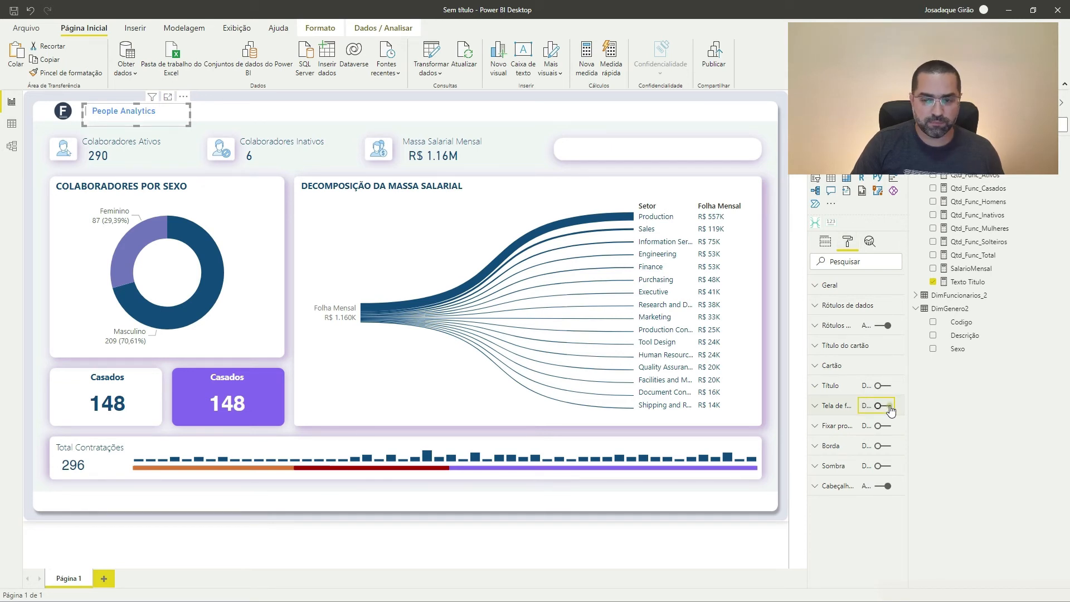
# Format the People Analytics card title with the recent dark blue colour and the Segoe UI Bold font.
pyautogui.click(843, 346)
pyautogui.click(833, 381)
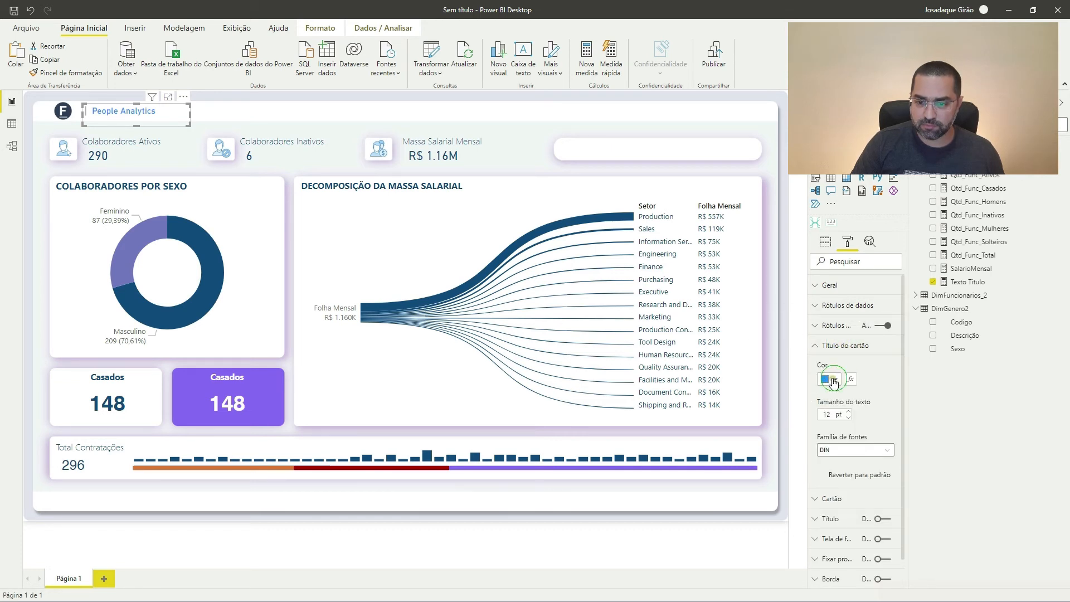
pyautogui.click(852, 531)
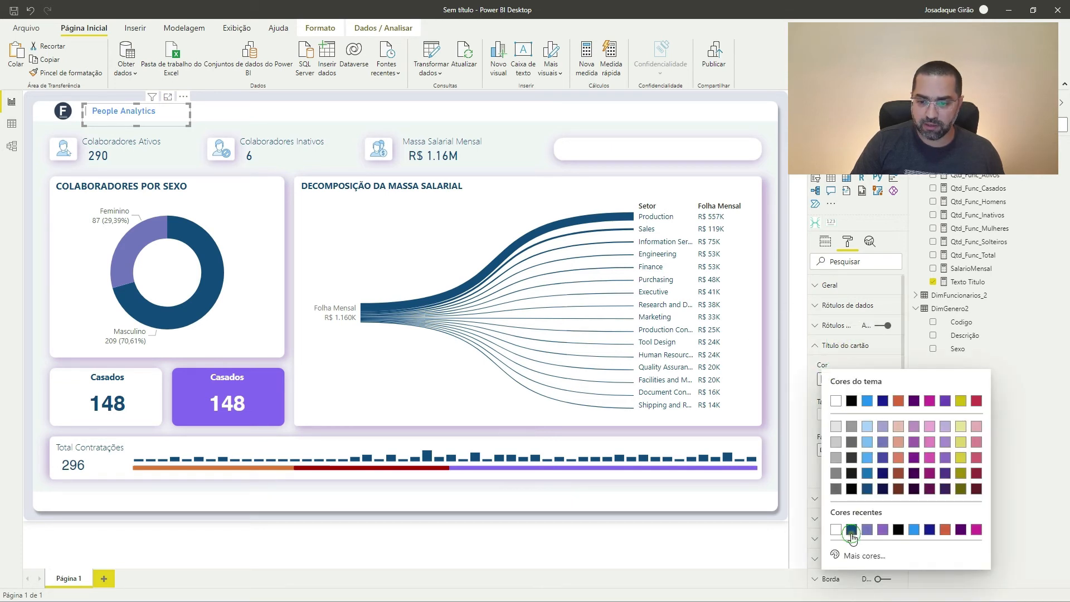
pyautogui.click(847, 451)
pyautogui.scroll(-4, 845, 413)
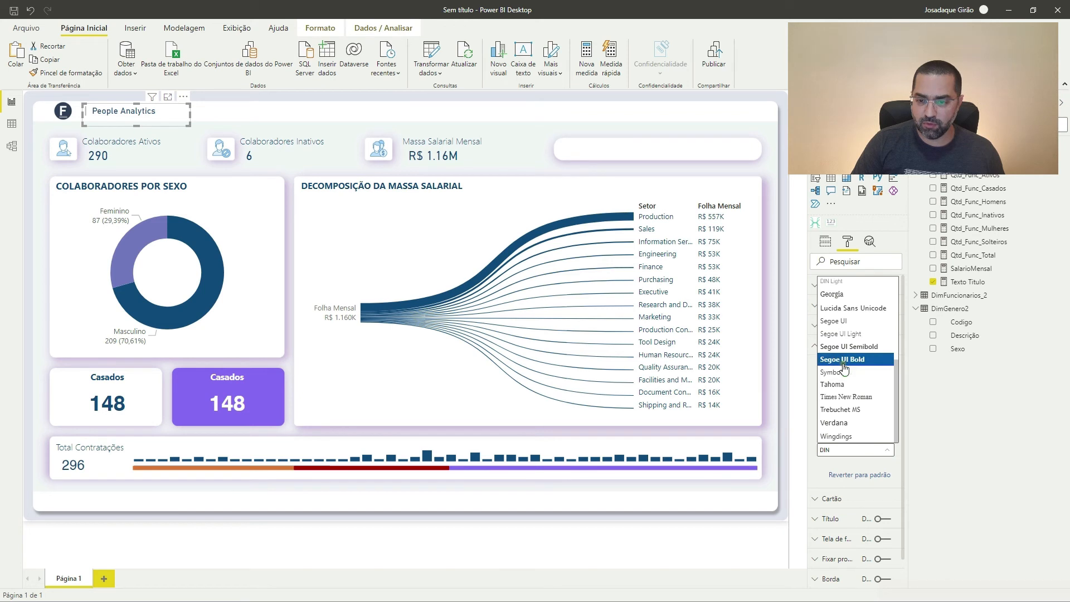
pyautogui.click(843, 359)
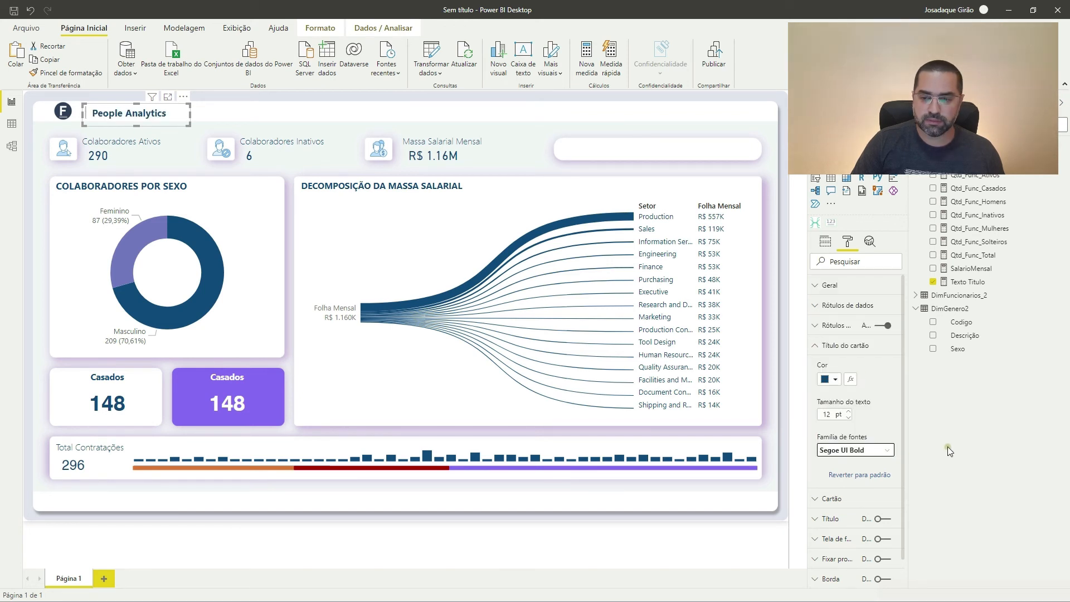
pyautogui.click(232, 121)
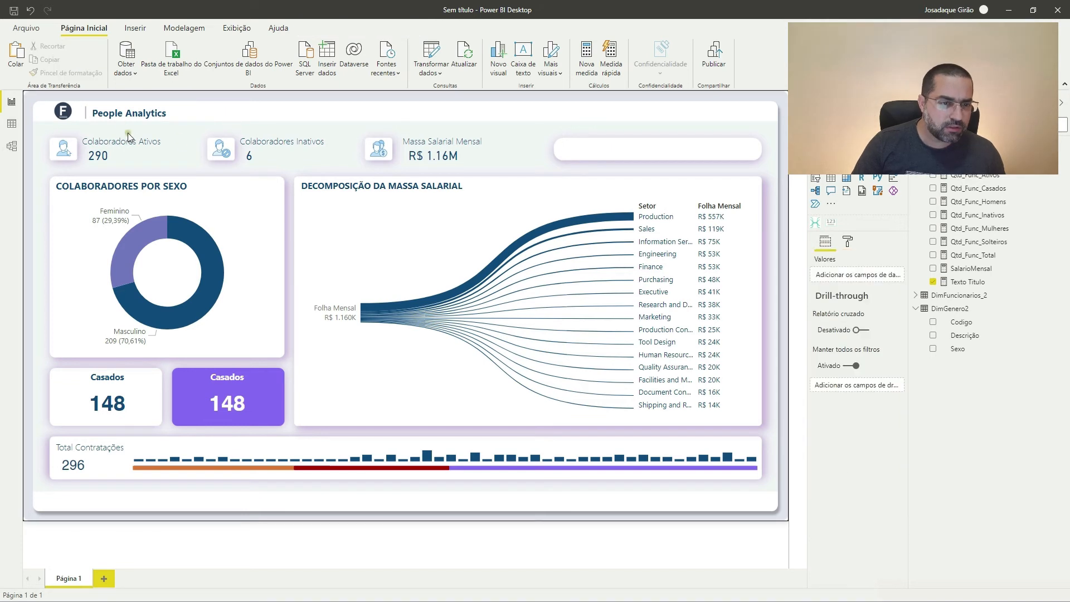
# Nudge the People Analytics card slightly up to line it up with the logo.
pyautogui.click(121, 114)
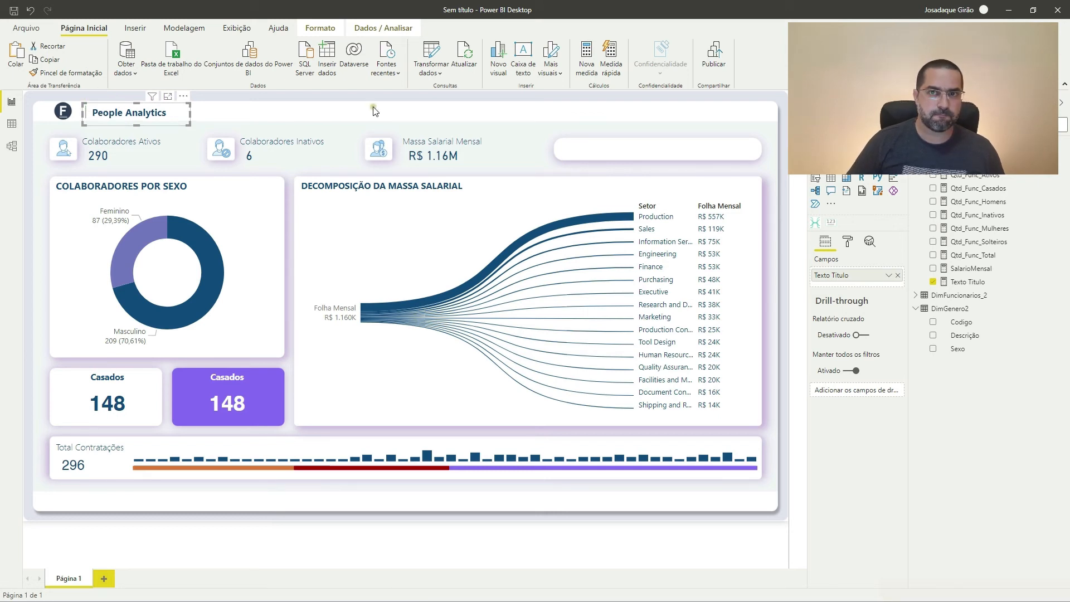
pyautogui.click(256, 117)
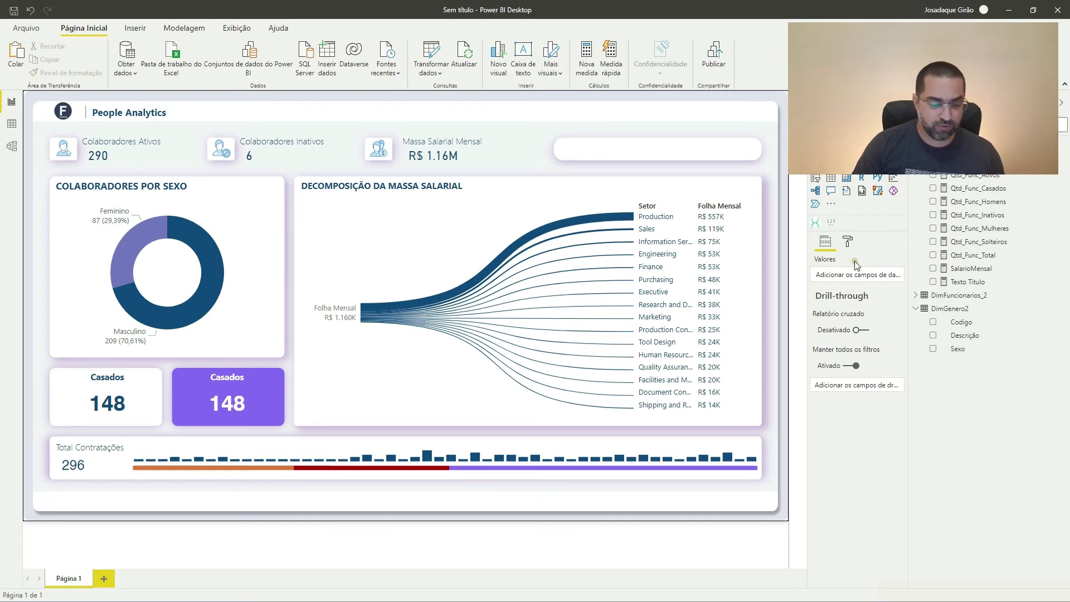
# Import the custom visual smartFilterByOKViz.SmartFilterBySQLBI1458262140625.1.2.8.0.pbiviz from the Visuais folder in Assets.
pyautogui.click(831, 204)
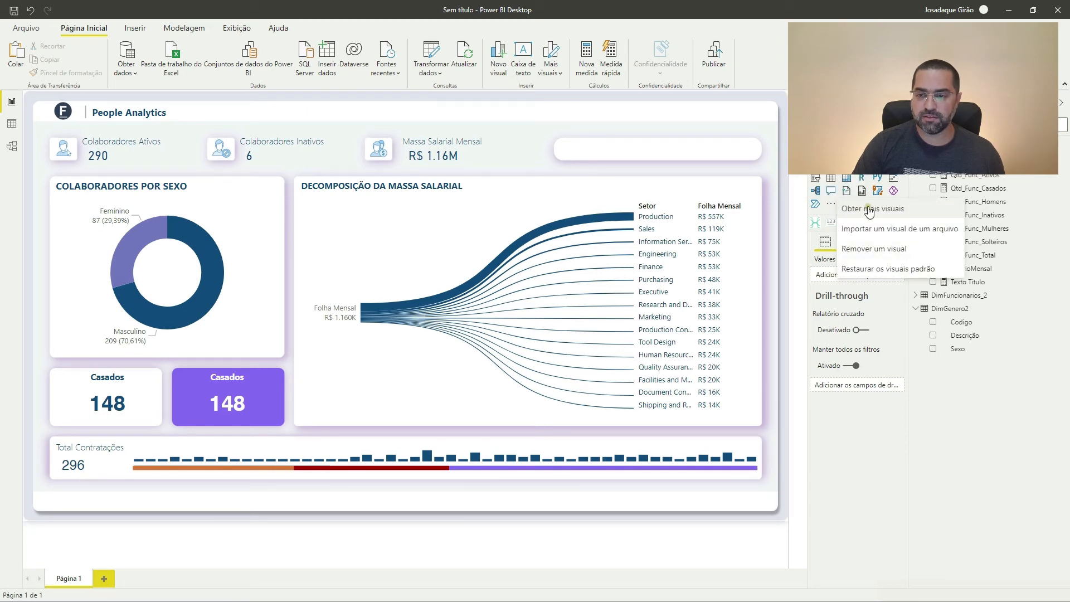
pyautogui.click(879, 232)
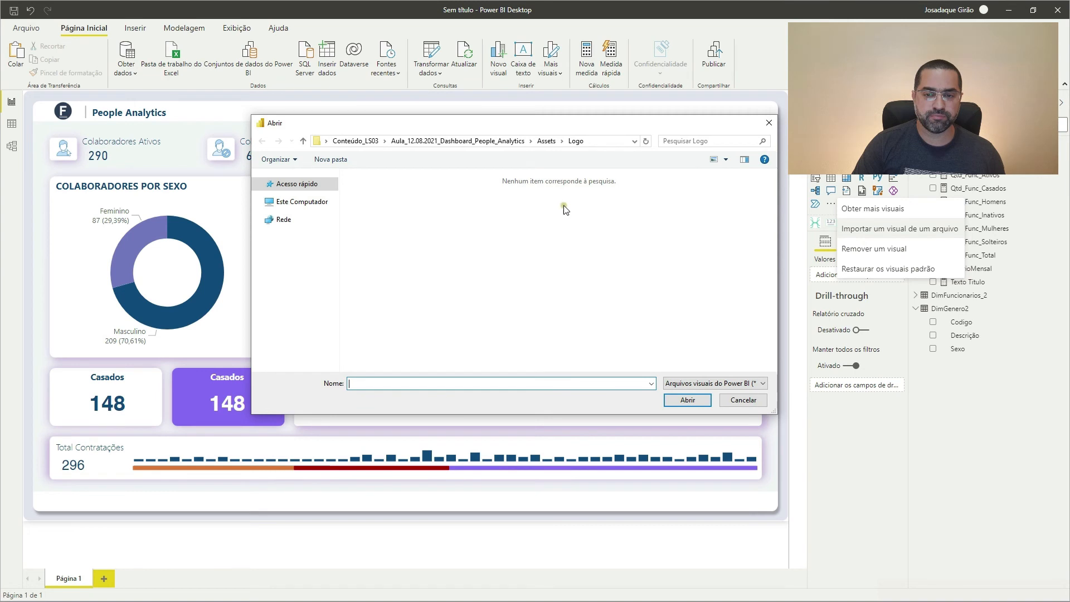
pyautogui.click(546, 141)
pyautogui.press('v')
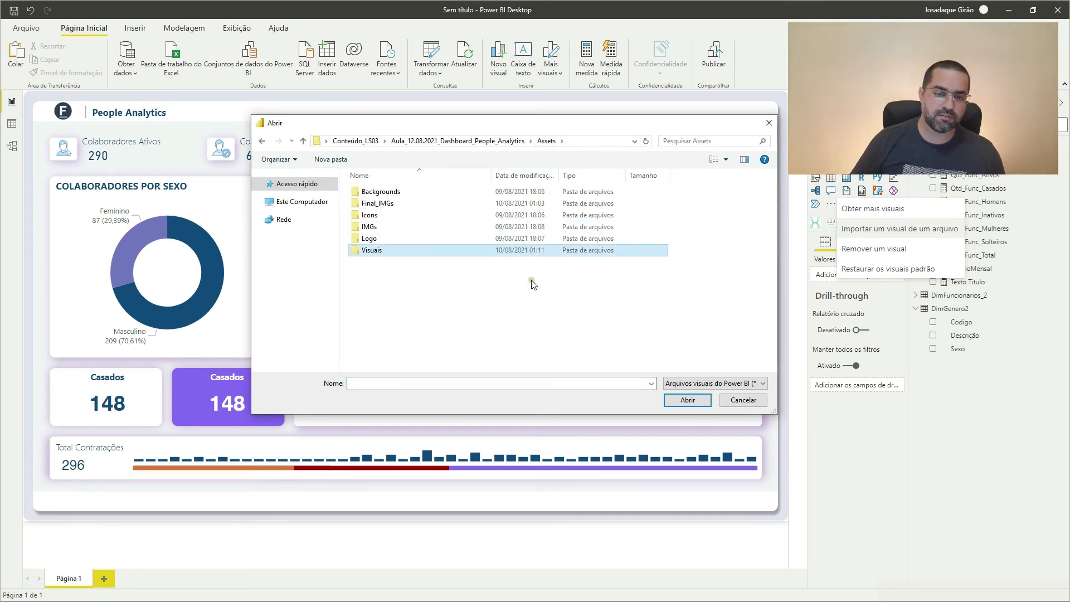
pyautogui.press('Return')
pyautogui.press('Down')
pyautogui.press('Down')
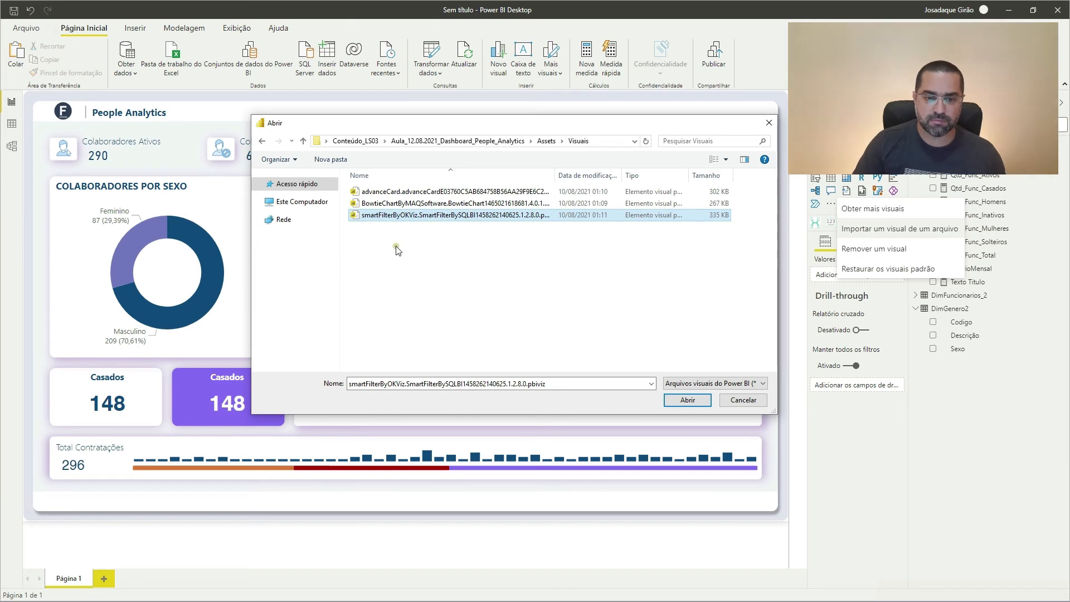
pyautogui.doubleClick(387, 216)
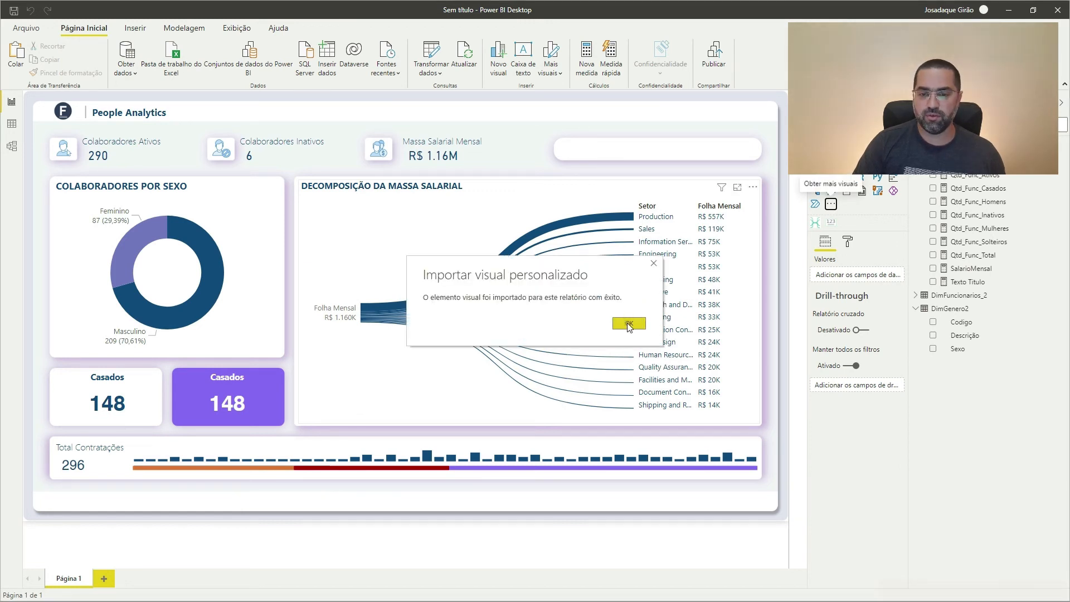
pyautogui.click(628, 323)
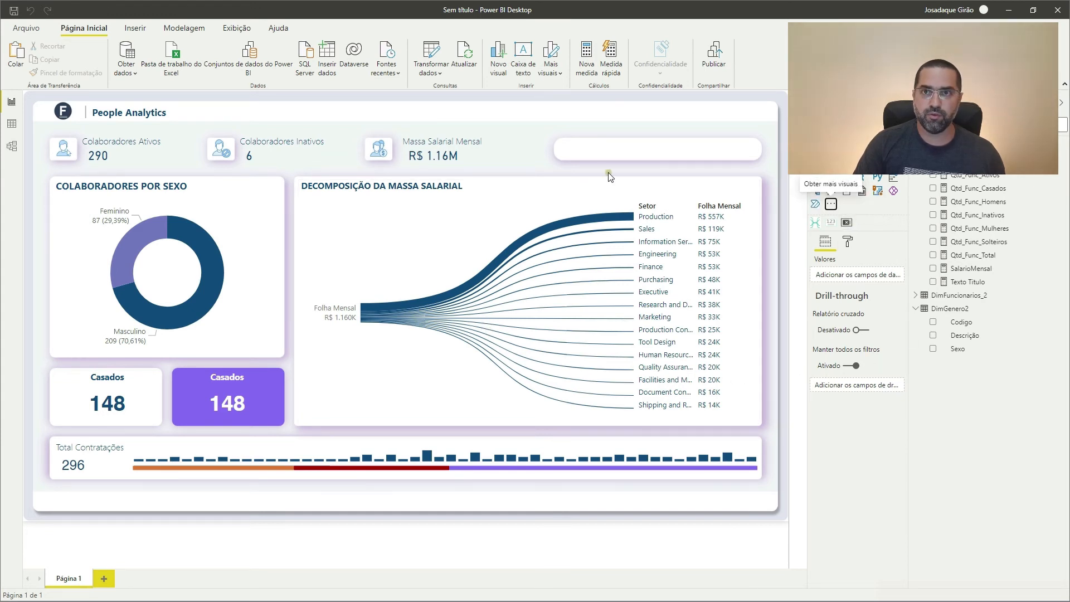
# Add a Smart Filter by OKVIZ visual to the dashboard page.
pyautogui.click(527, 121)
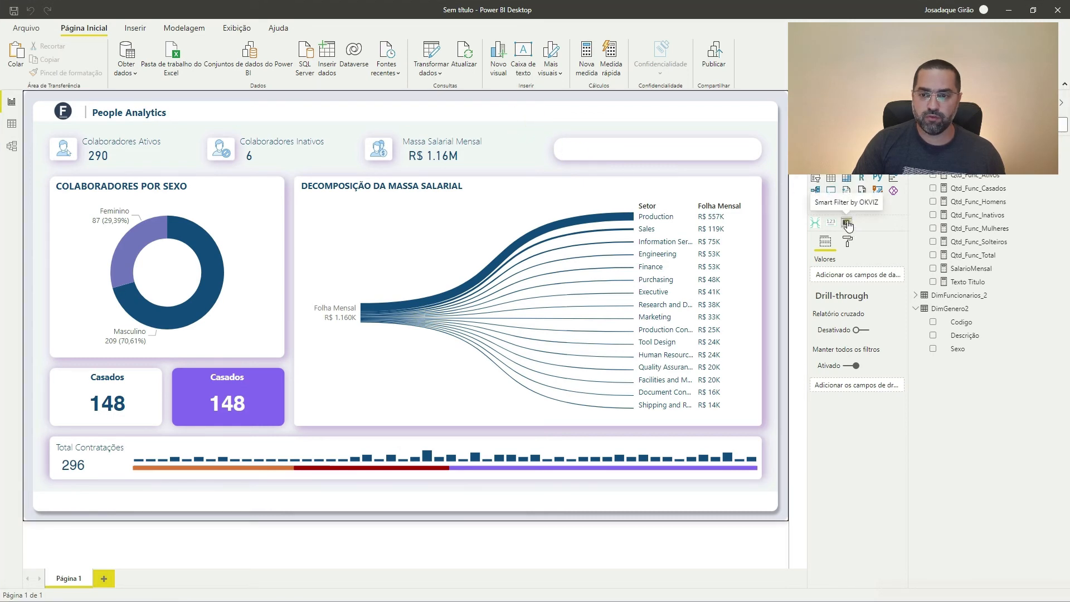
pyautogui.click(847, 224)
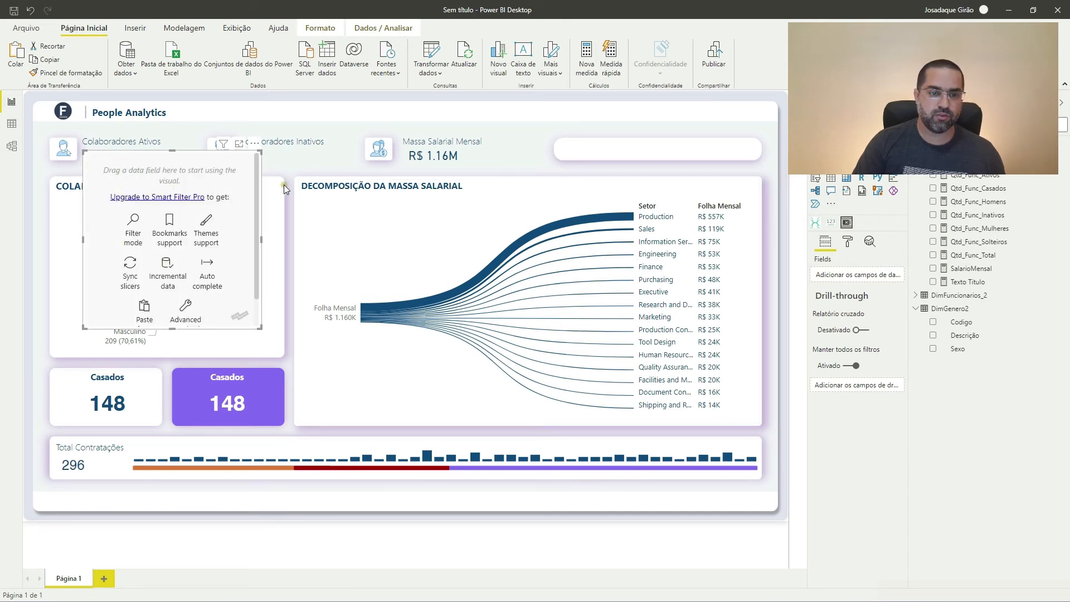
# Move the Smart Filter onto the empty white rounded box in the header and assign it the FuncionarioCargo field from DimFuncionarios_2.
pyautogui.moveTo(257, 150); pyautogui.dragTo(754, 138)
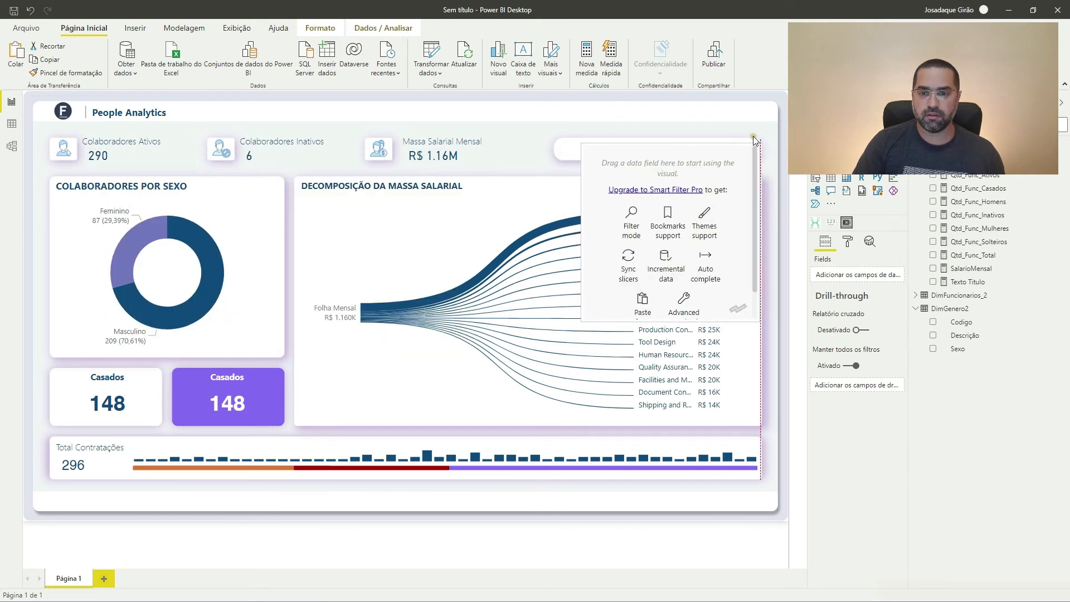
pyautogui.click(635, 110)
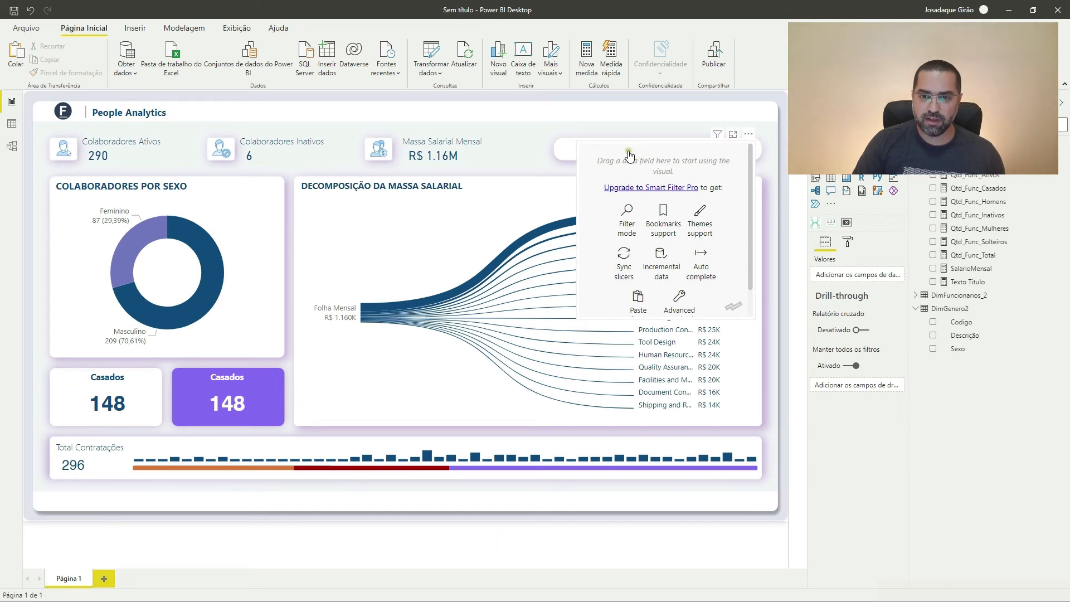
pyautogui.click(692, 165)
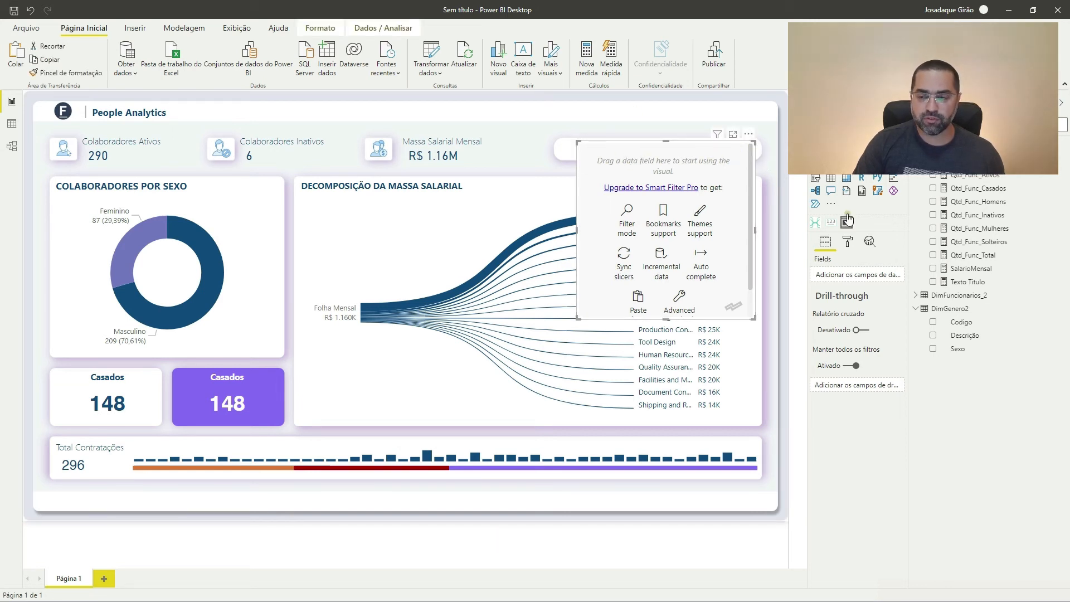
pyautogui.click(917, 298)
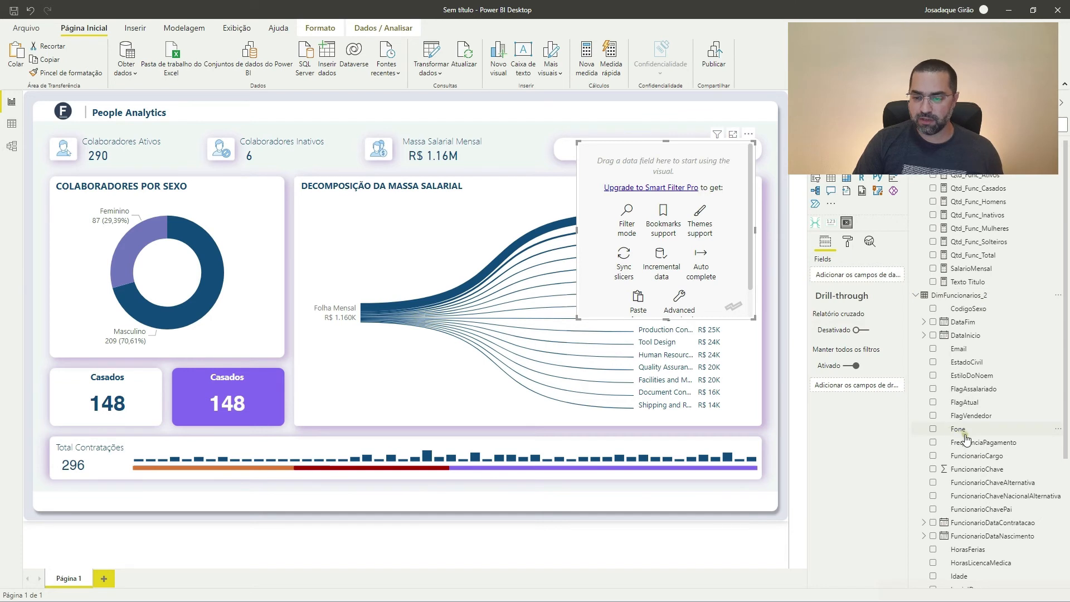
pyautogui.scroll(-3, 971, 447)
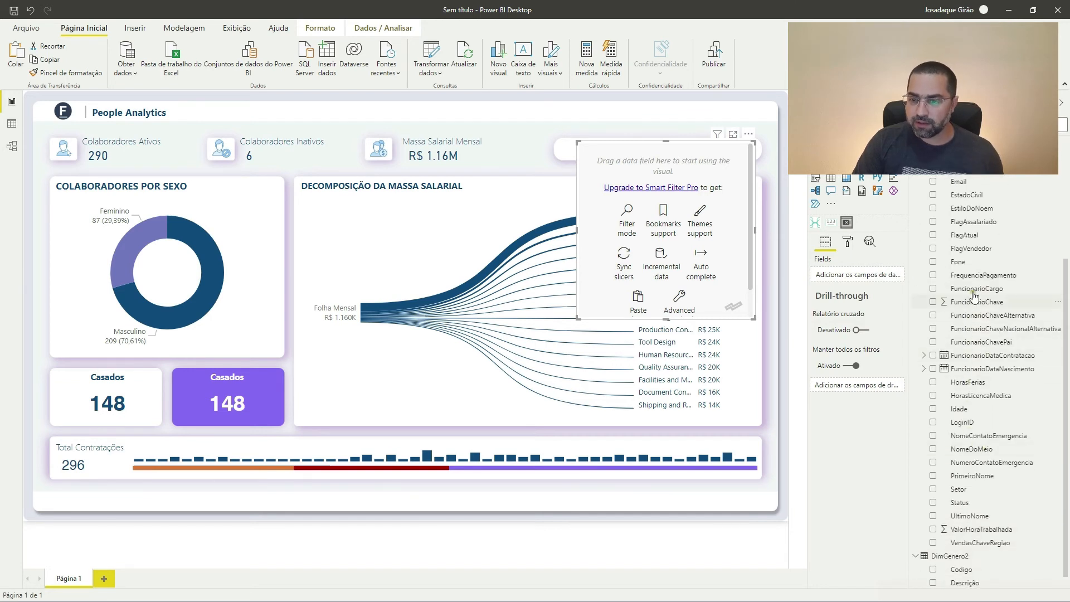
pyautogui.moveTo(973, 294); pyautogui.dragTo(858, 276)
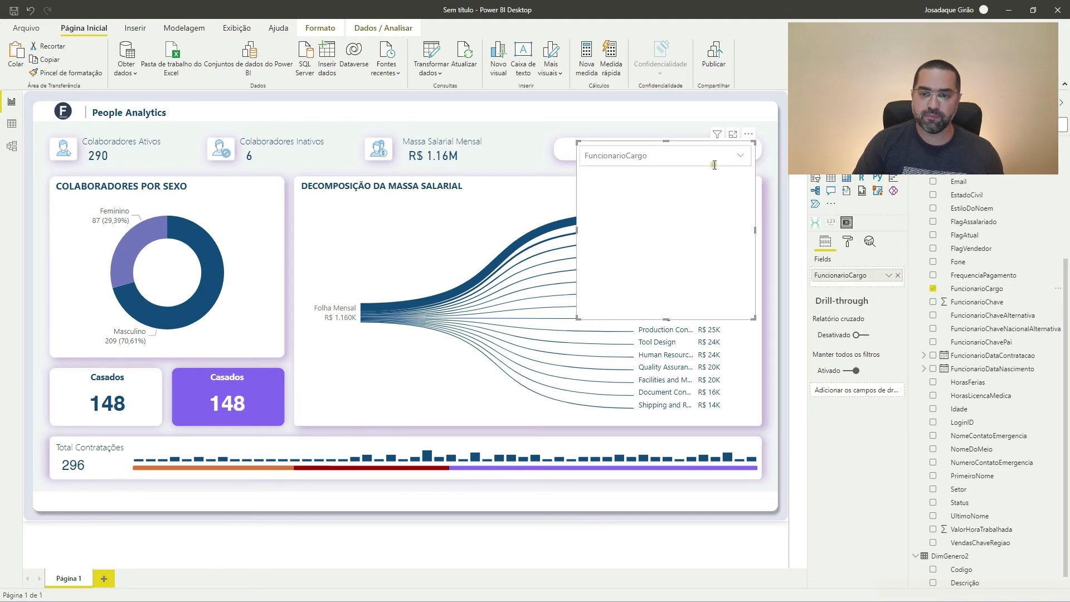
# Test the Smart Filter by selecting Production Technician - WC30 and clearing that selection.
pyautogui.click(741, 160)
pyautogui.scroll(-6, 675, 223)
pyautogui.scroll(-8, 668, 239)
pyautogui.scroll(6, 658, 234)
pyautogui.click(653, 228)
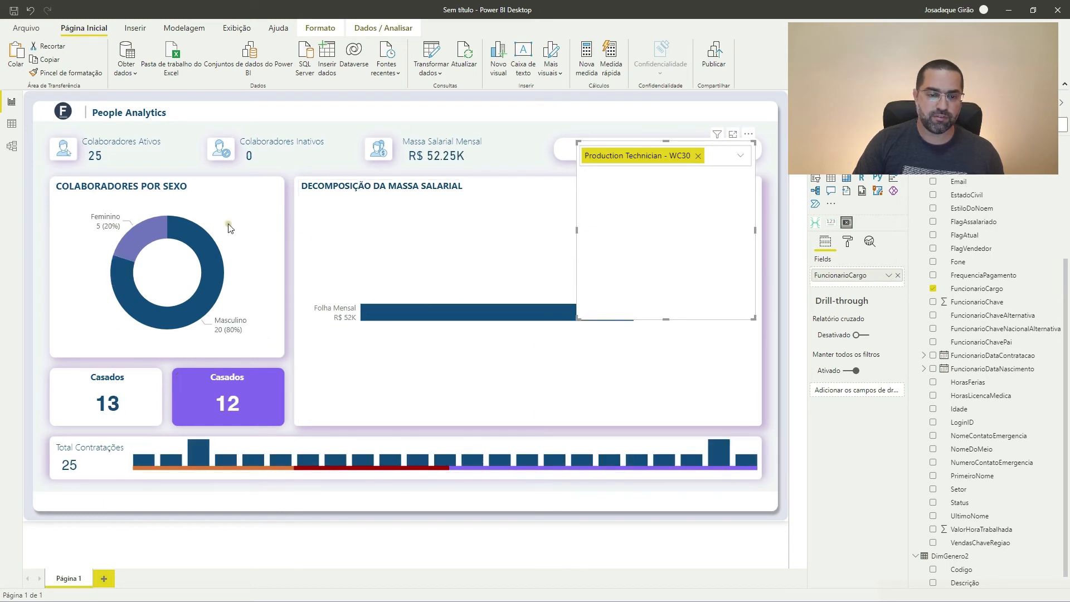
pyautogui.click(699, 157)
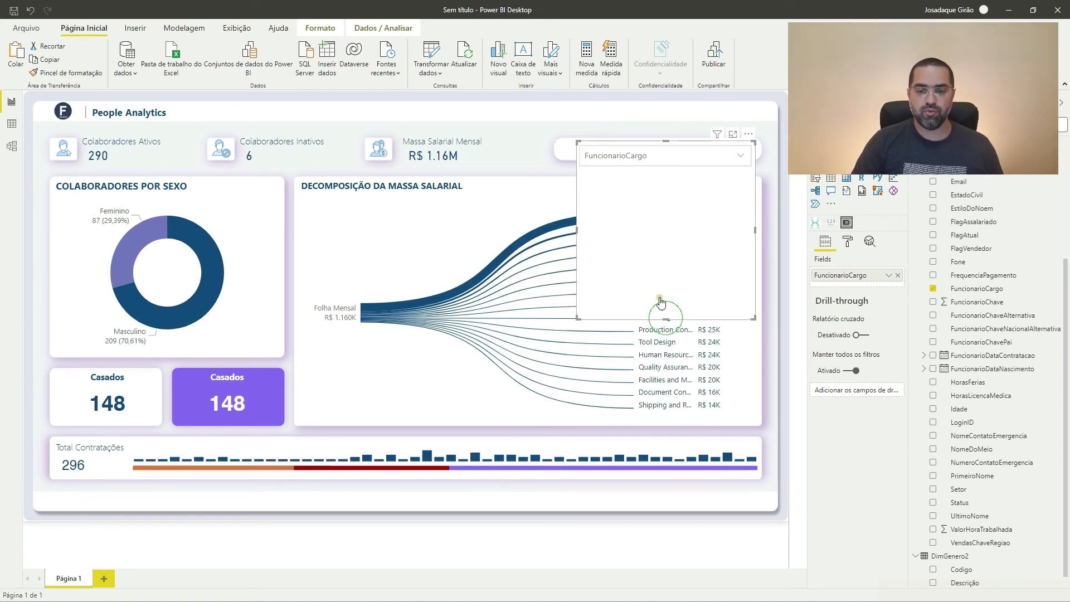
# Shorten the Smart Filter visual from below and turn off its background and visual header.
pyautogui.moveTo(666, 319); pyautogui.dragTo(677, 214)
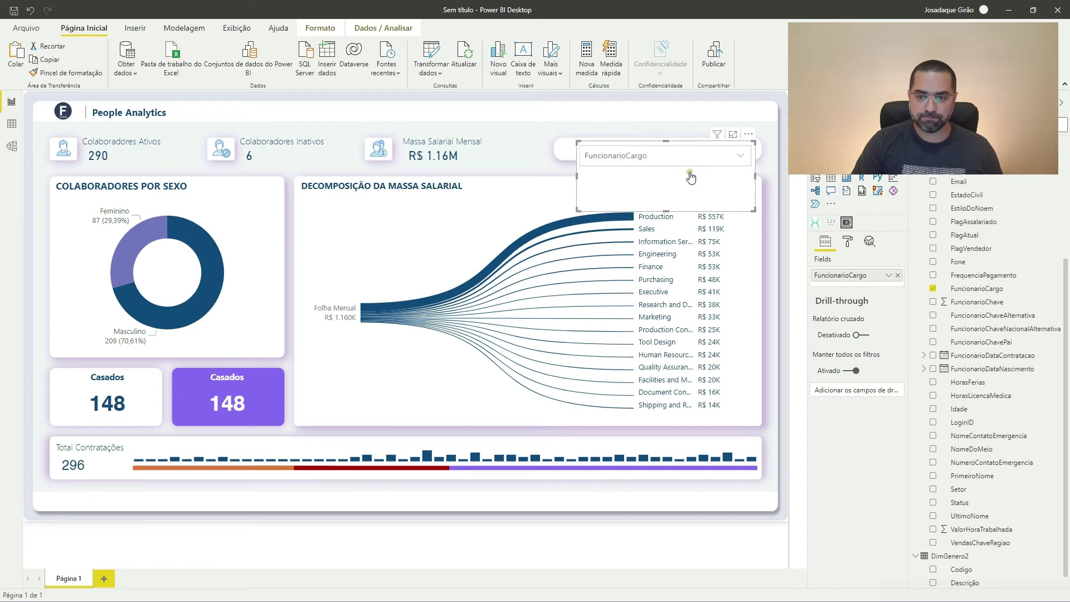
pyautogui.click(847, 241)
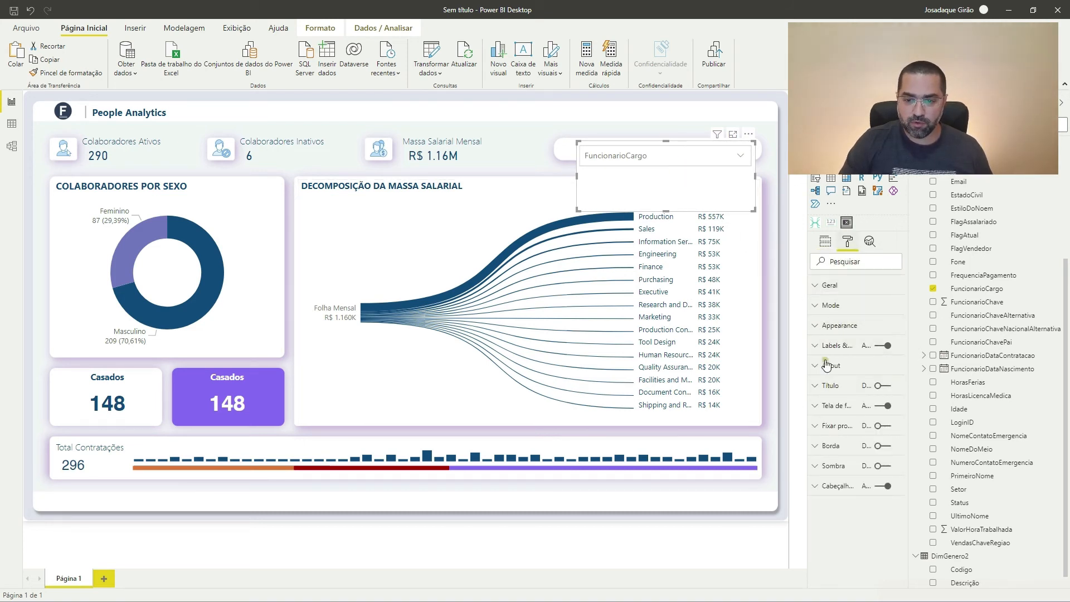
pyautogui.click(885, 407)
pyautogui.click(885, 407)
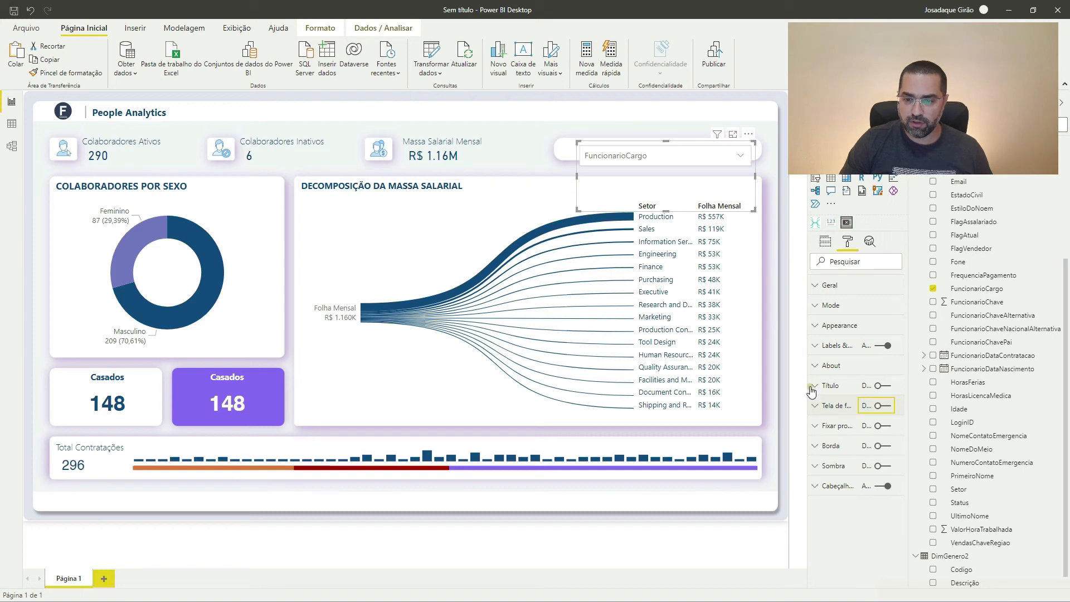
pyautogui.click(888, 486)
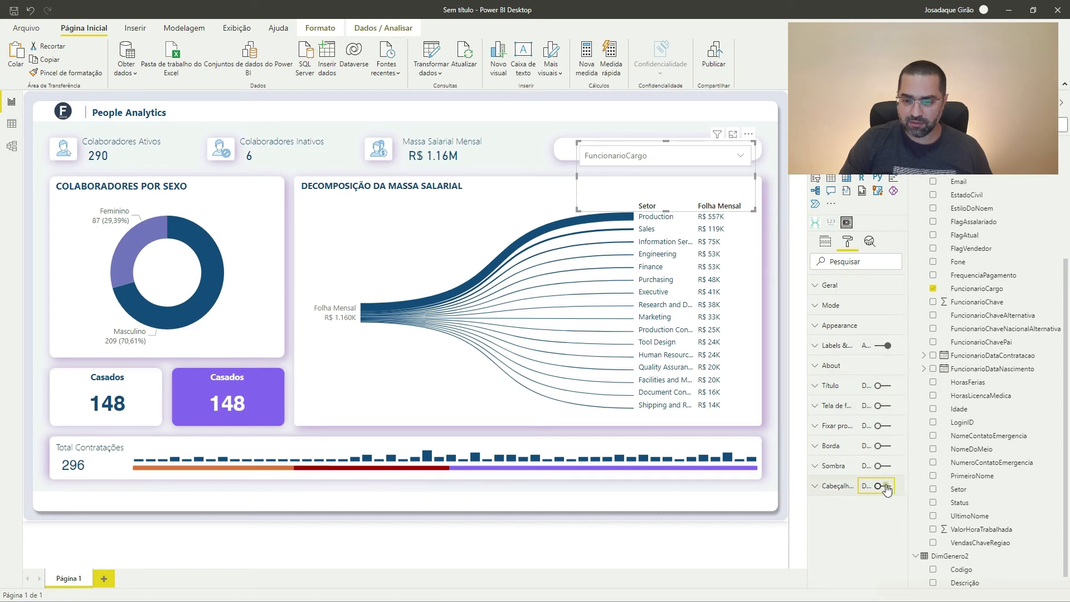
# Rename the Smart Filter's FuncionarioCargo label to Pesquisar Cargo.
pyautogui.click(840, 346)
pyautogui.click(886, 346)
pyautogui.click(887, 346)
pyautogui.click(874, 381)
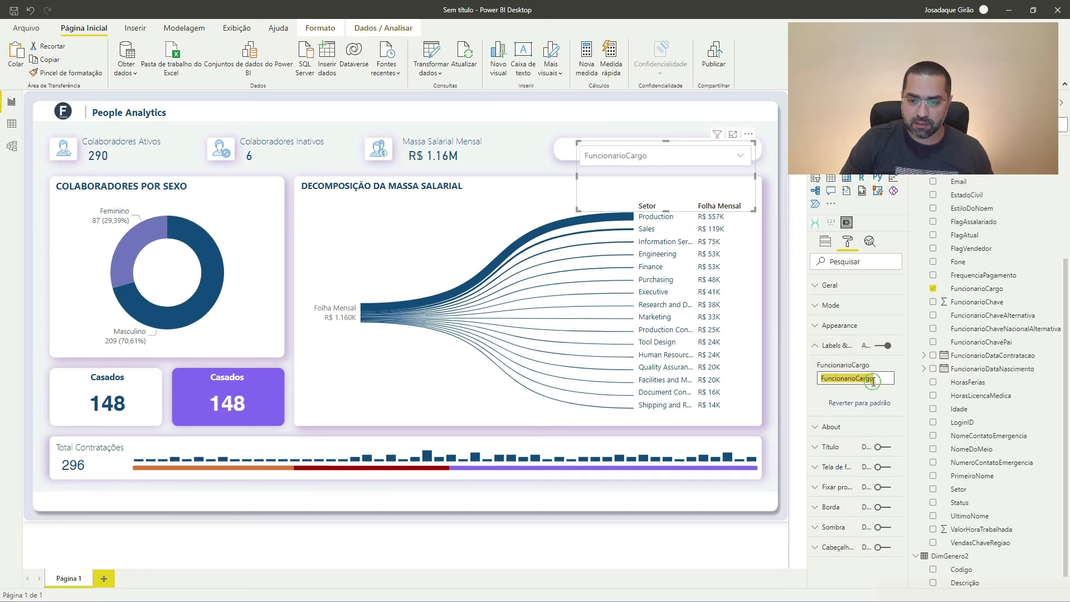
pyautogui.write('P')
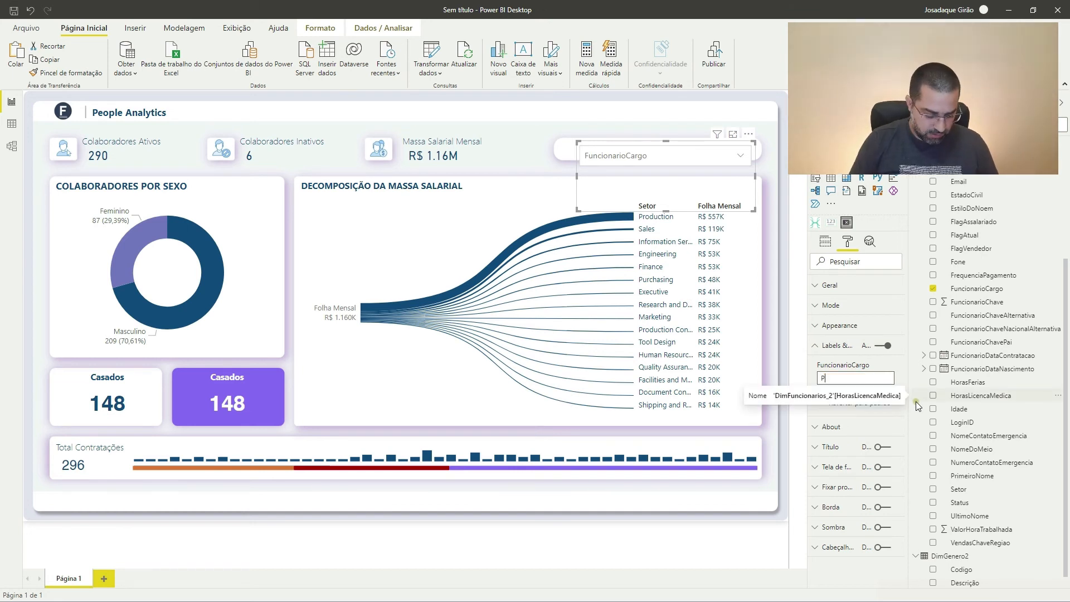
pyautogui.write('esquisar Car')
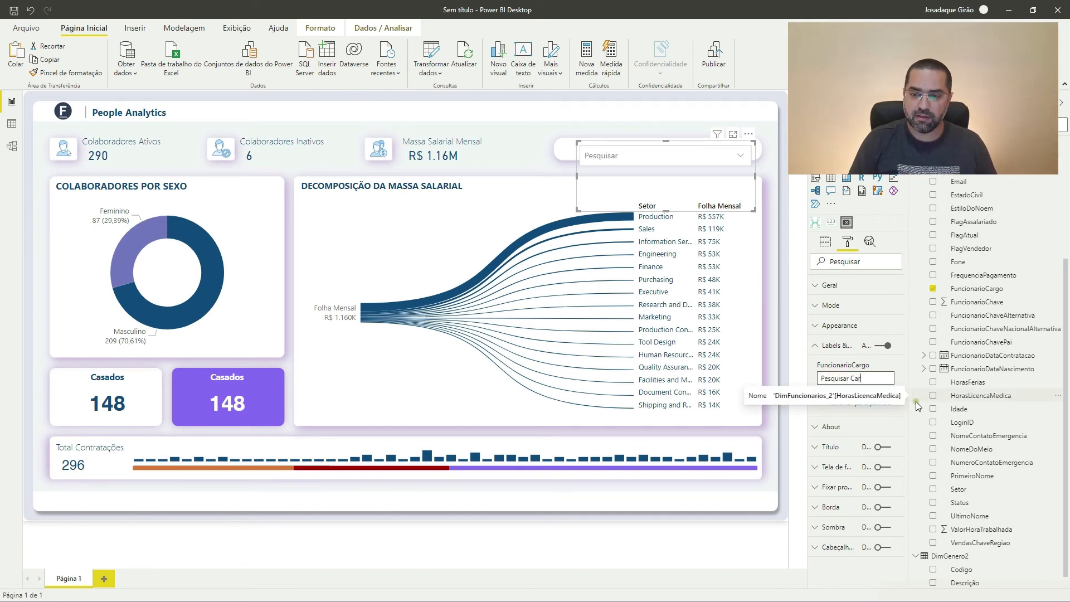
pyautogui.write('go')
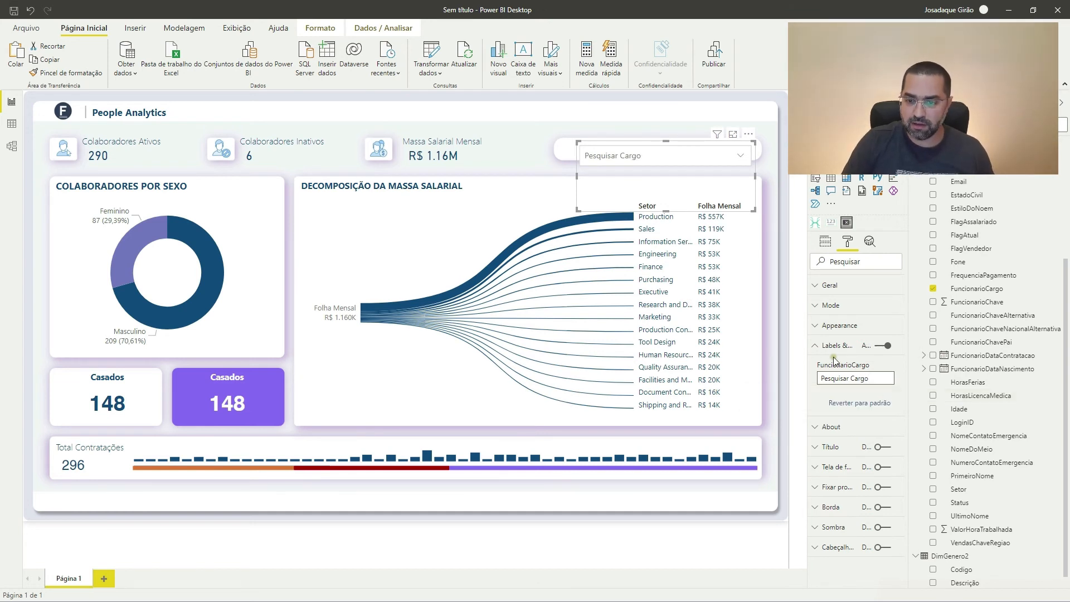
# Turn off the Smart Filter's appearance border and set its items back color to light blue.
pyautogui.click(827, 330)
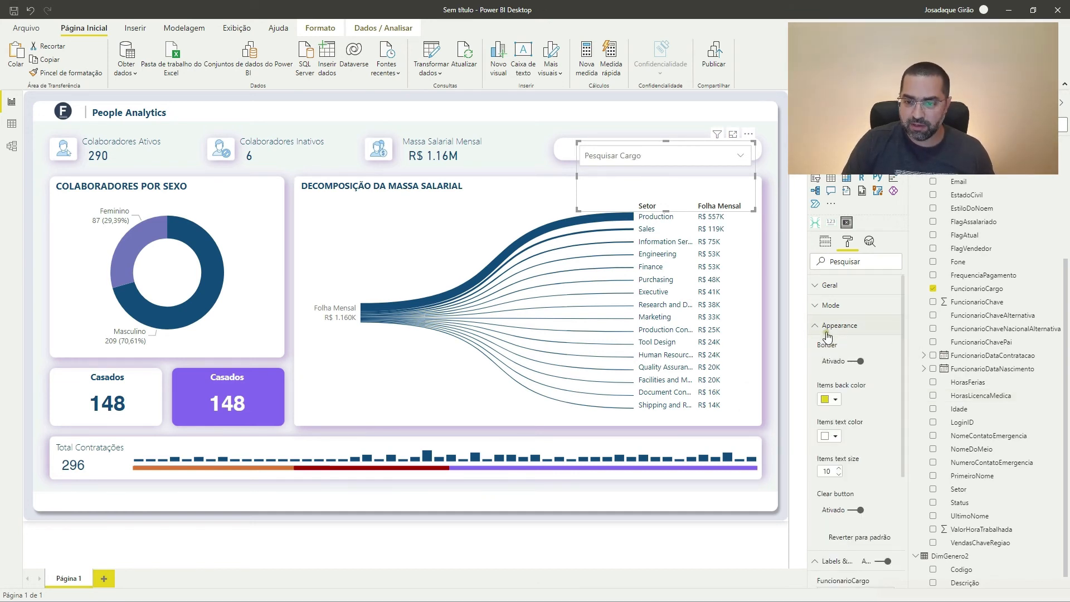
pyautogui.click(862, 362)
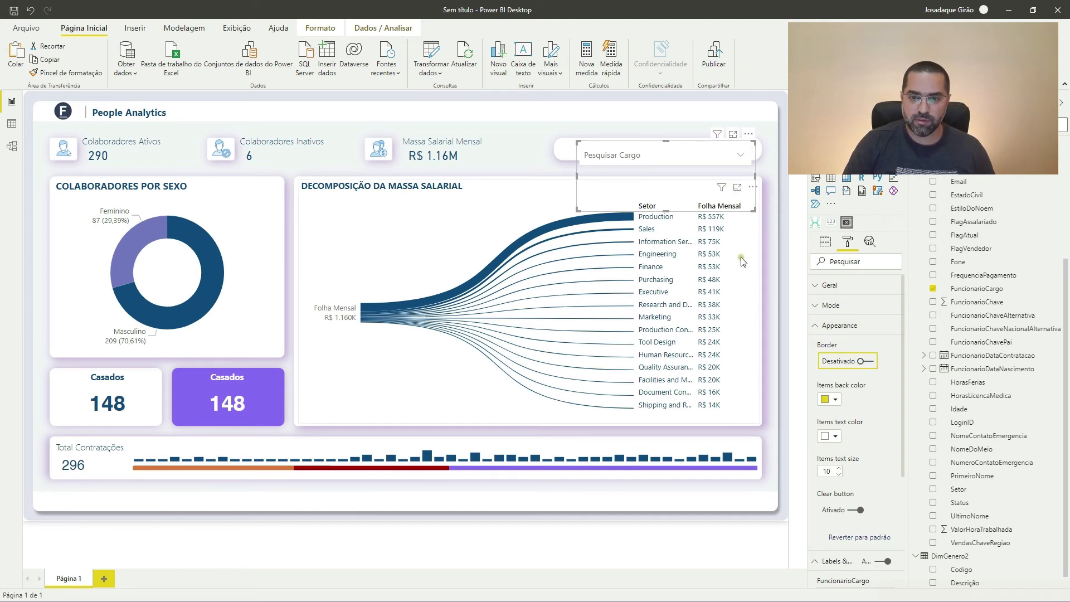
pyautogui.click(828, 400)
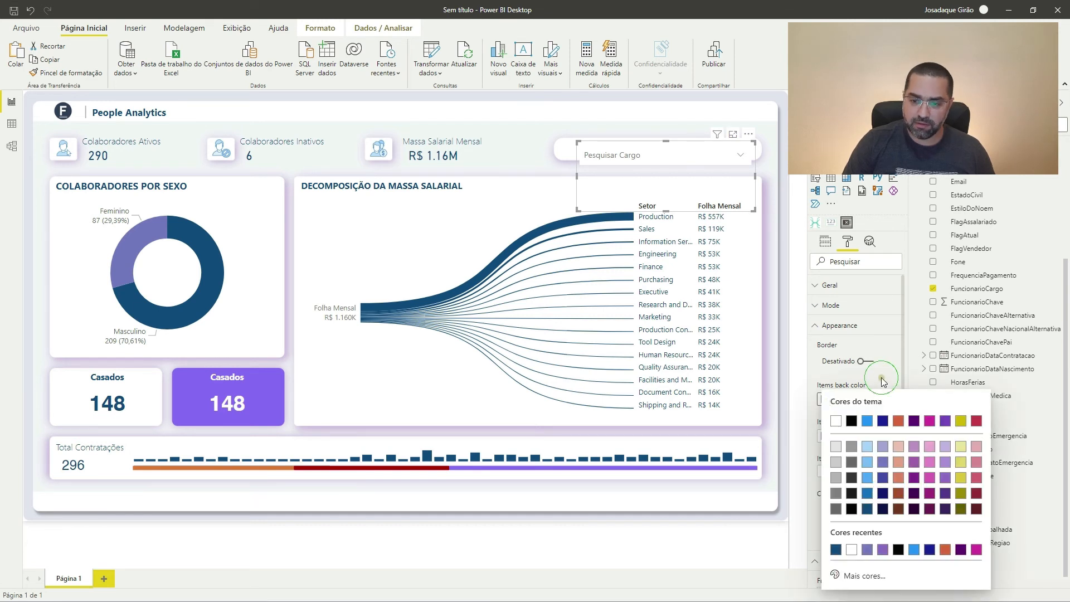
pyautogui.click(961, 420)
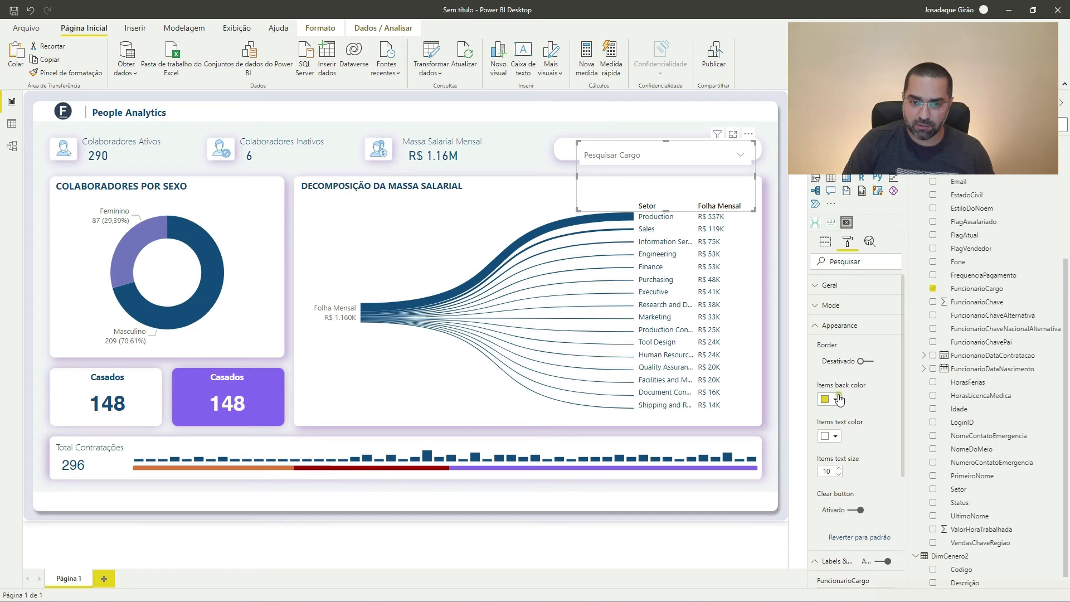
pyautogui.click(839, 399)
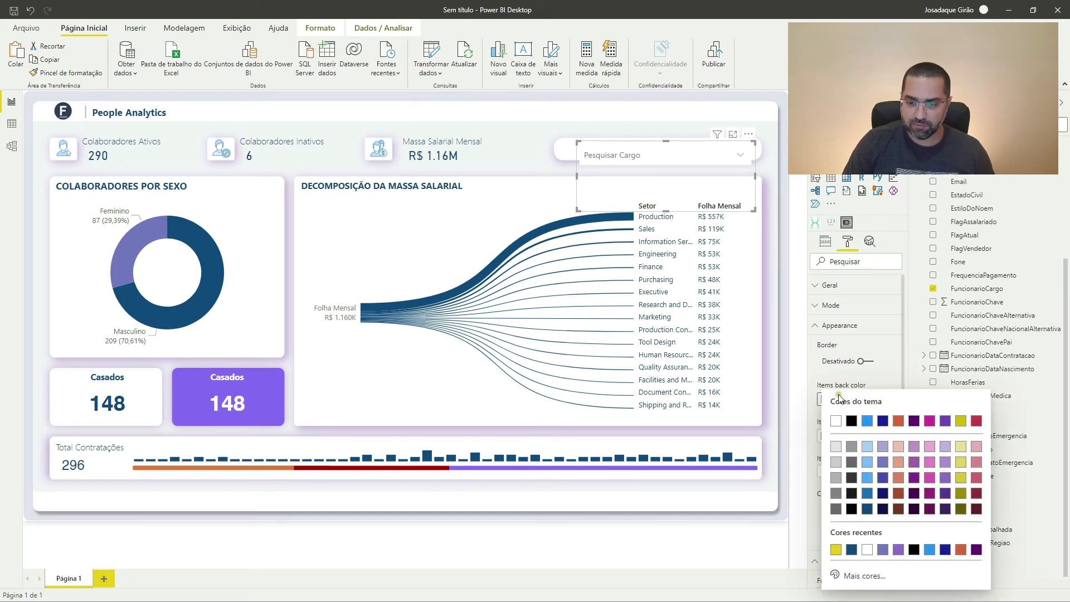
pyautogui.click(865, 447)
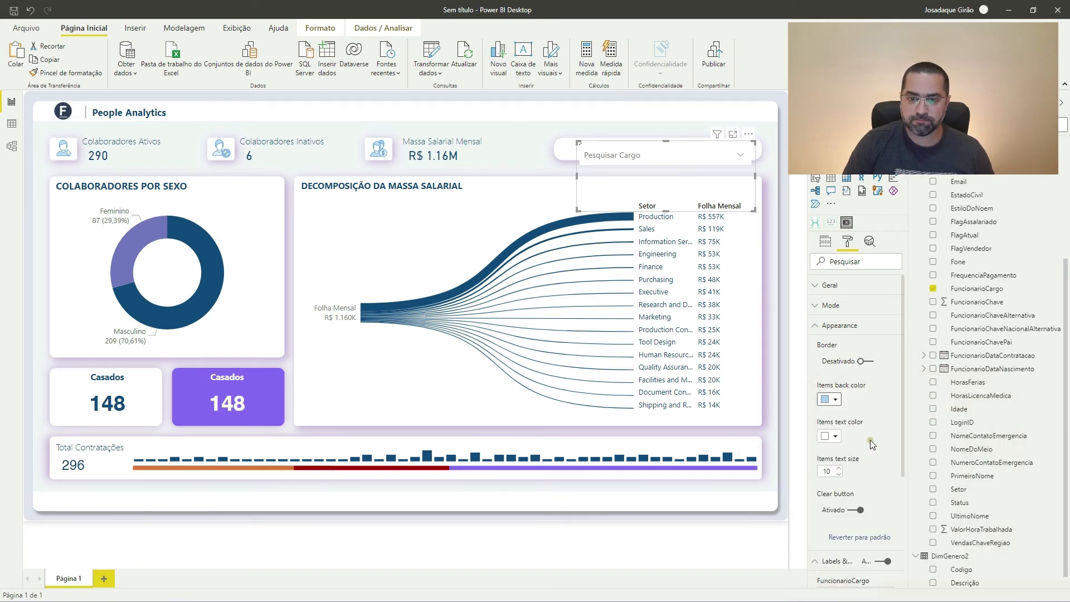
# Reposition the Smart Filter inside the white rounded box and adjust its side edges, leaving space for an icon before the Pesquisar Cargo label.
pyautogui.click(740, 157)
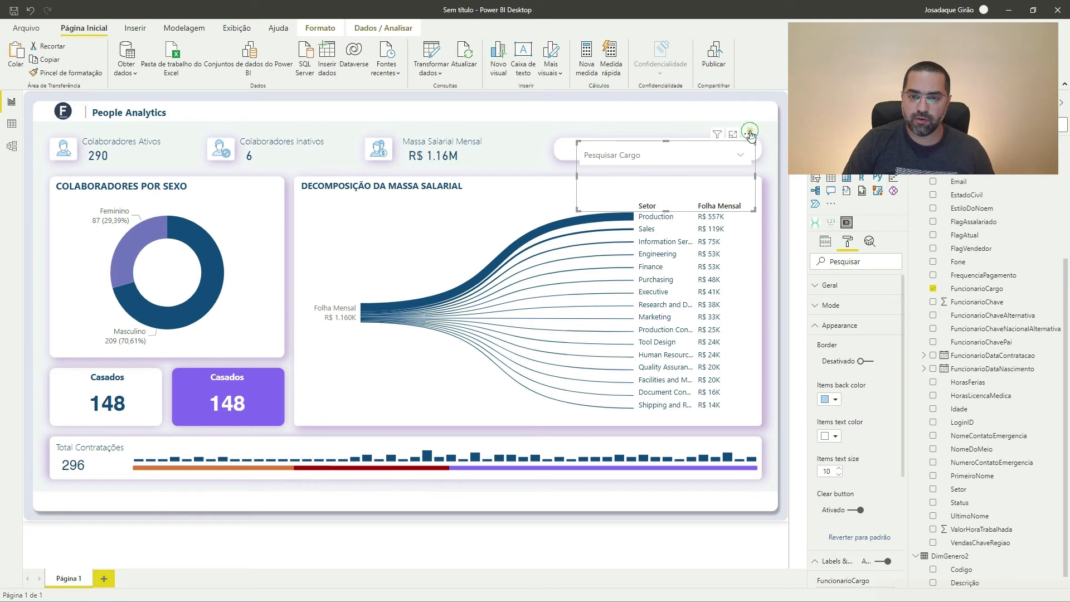
pyautogui.moveTo(747, 131); pyautogui.dragTo(744, 127)
pyautogui.click(644, 116)
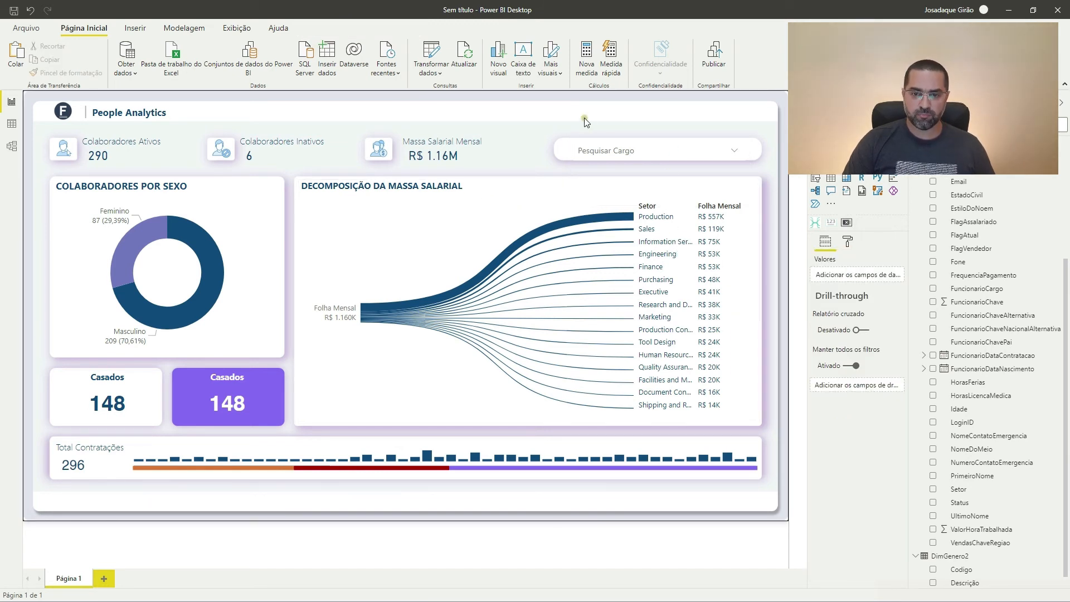
pyautogui.click(592, 141)
pyautogui.click(712, 165)
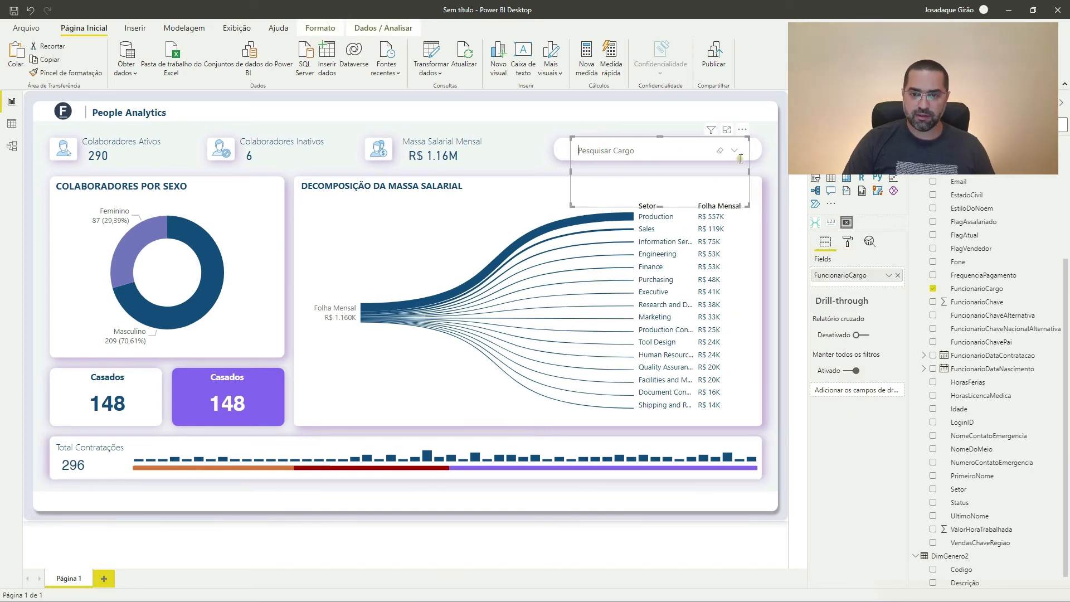
pyautogui.moveTo(748, 170); pyautogui.dragTo(755, 170)
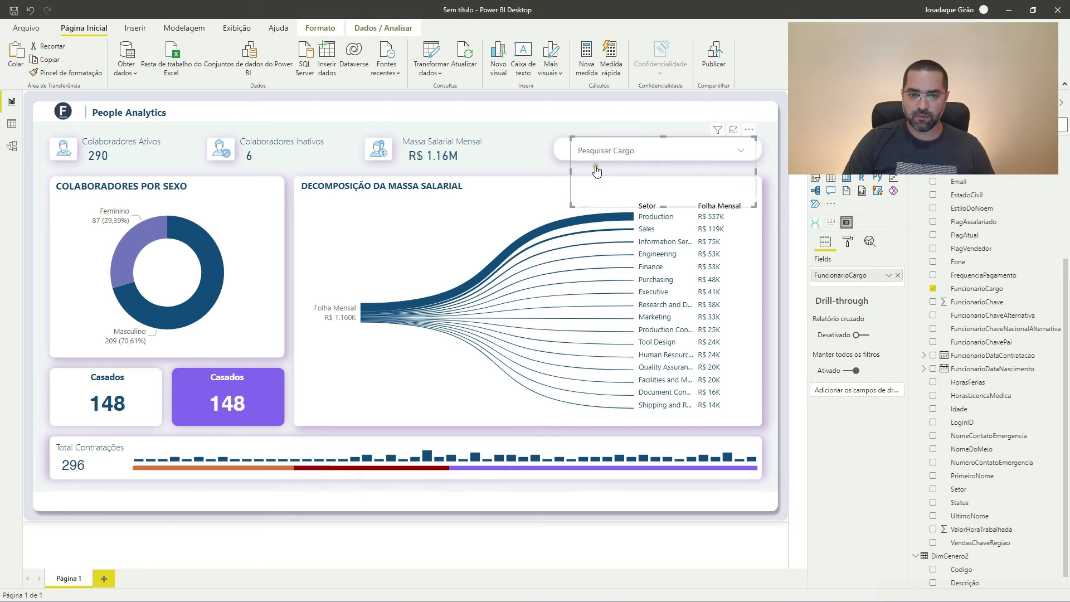
pyautogui.moveTo(573, 171); pyautogui.dragTo(592, 179)
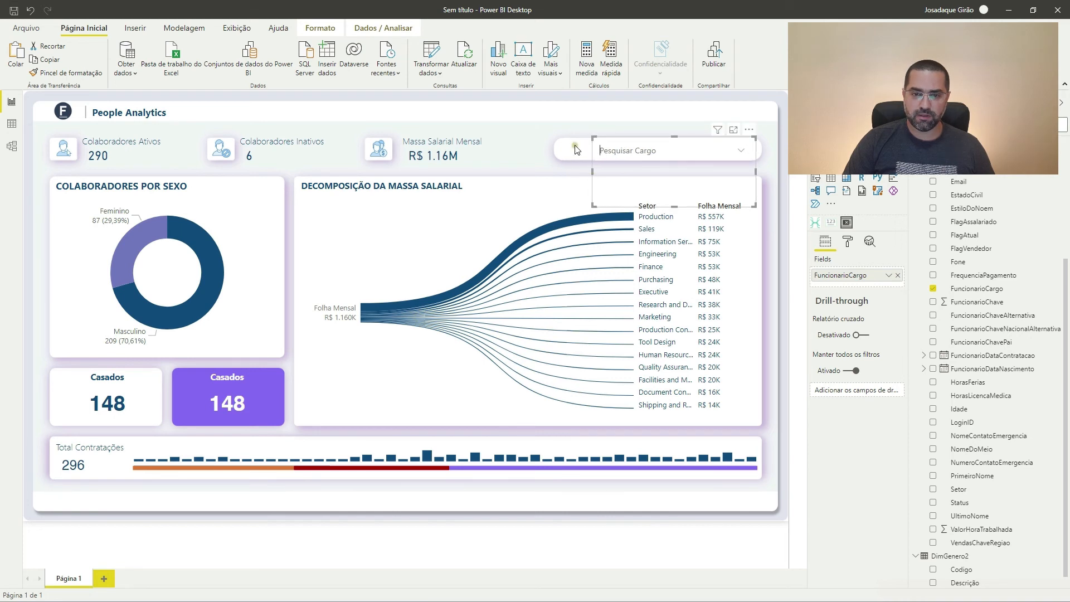
pyautogui.click(538, 131)
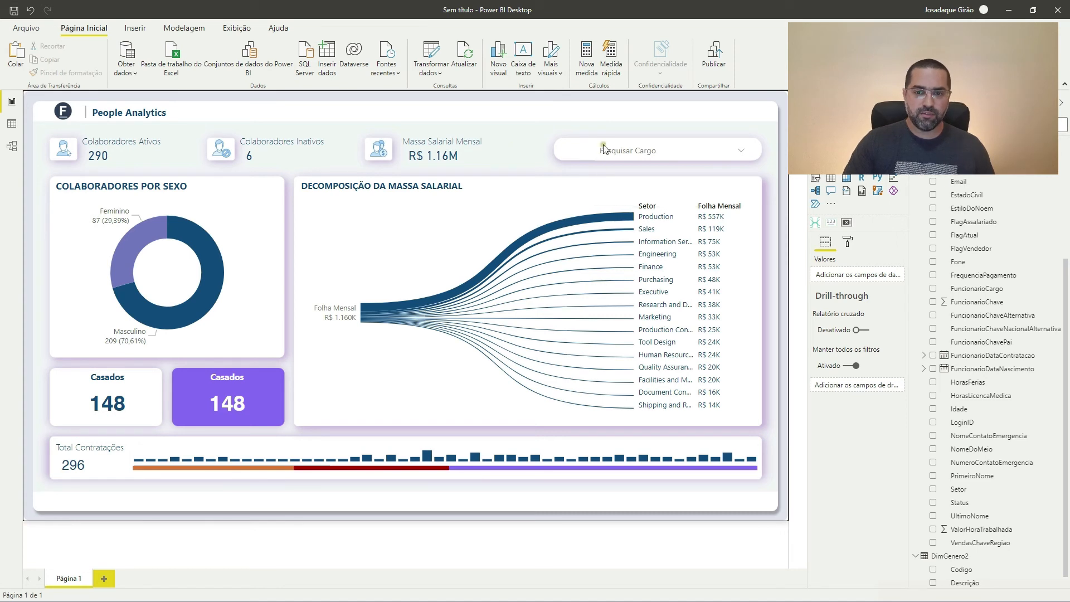
# Insert the gray magnifying glass image LupaCinza.png from the Icons folder in Assets.
pyautogui.click(135, 29)
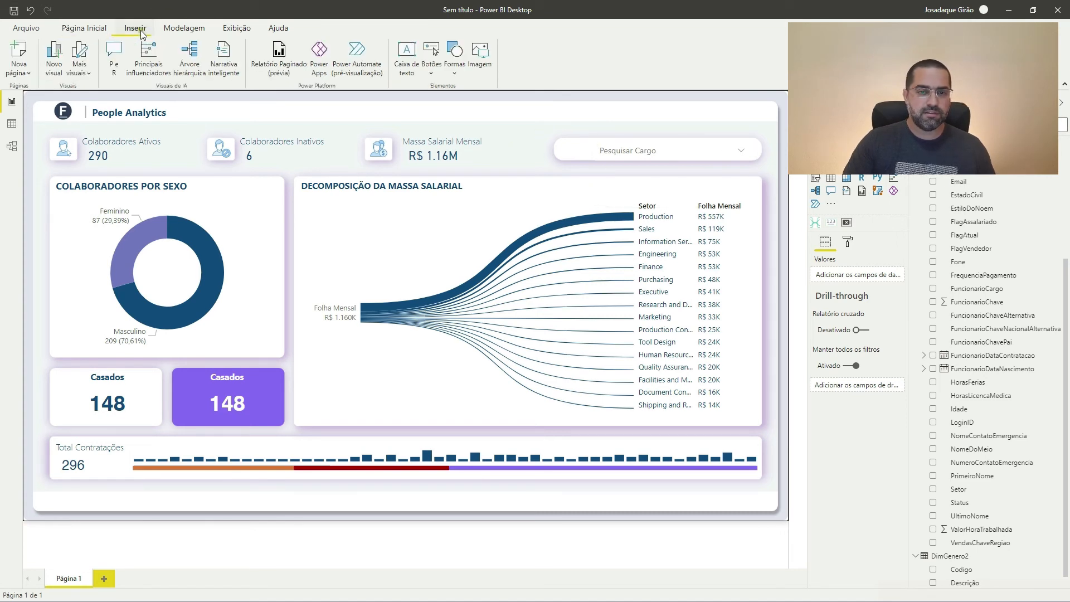
pyautogui.click(491, 53)
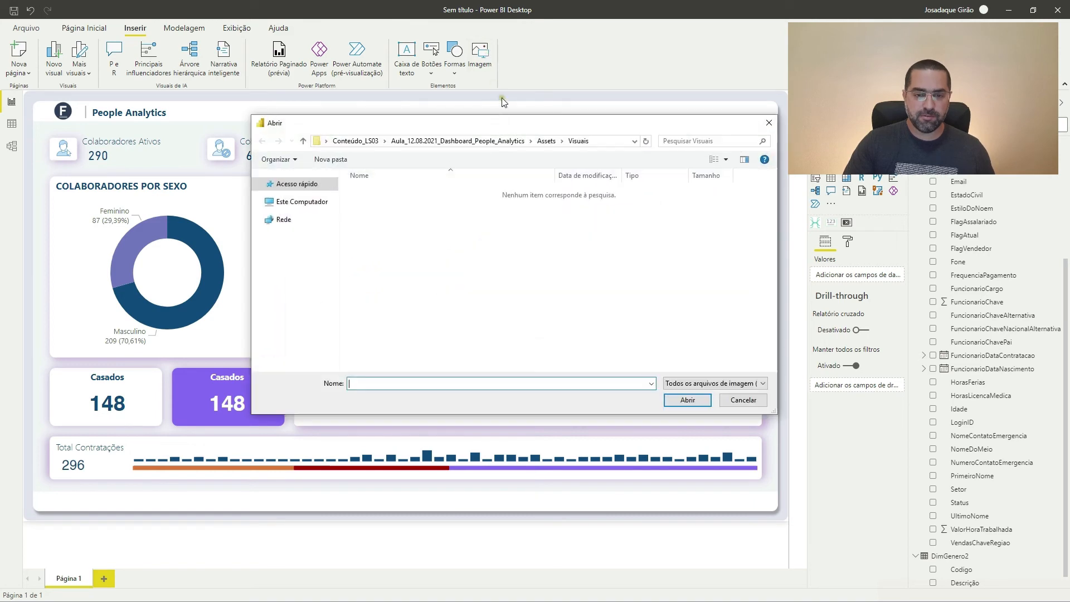
pyautogui.hotkey('alt', 'Up')
pyautogui.press('Up')
pyautogui.press('Up')
pyautogui.press('Up')
pyautogui.press('Return')
pyautogui.press('Right')
pyautogui.press('Right')
pyautogui.press('Right')
pyautogui.press('Right')
pyautogui.press('Right')
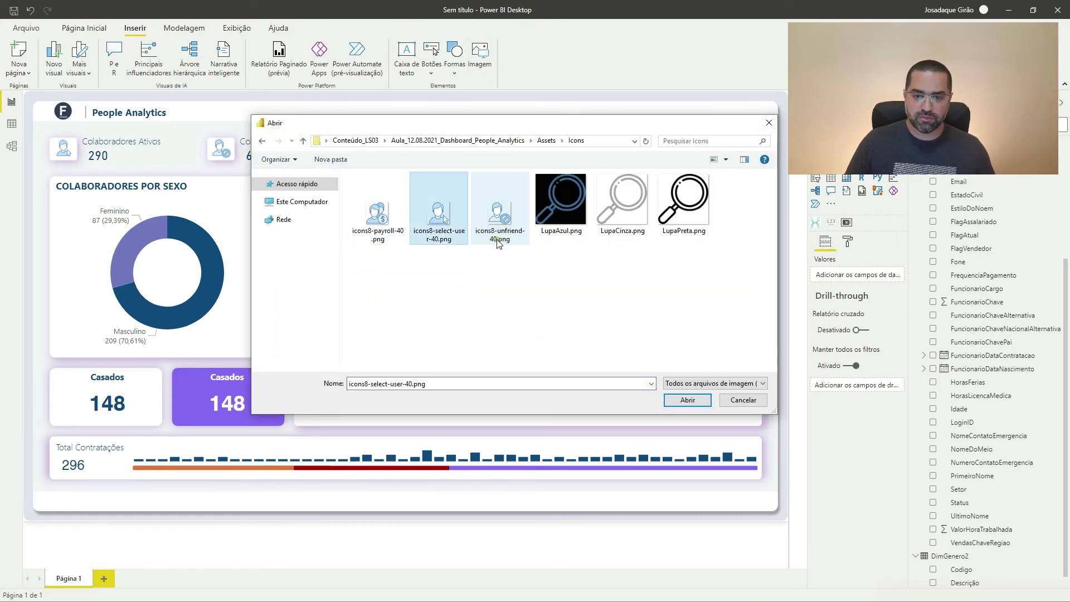
pyautogui.press('Left')
pyautogui.press('Left')
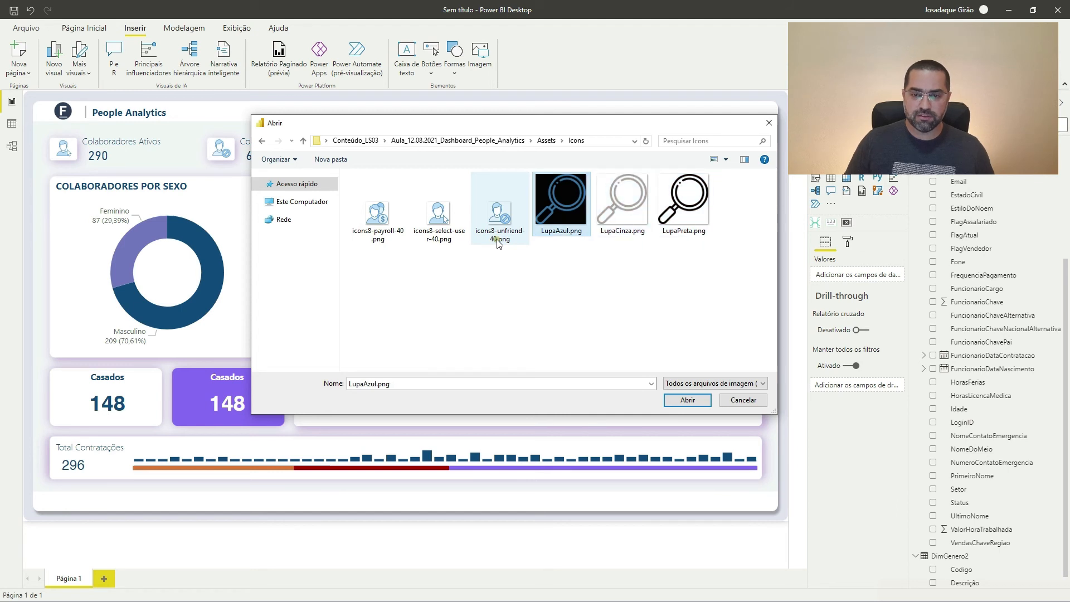
pyautogui.press('Right')
pyautogui.press('Right')
pyautogui.press('Left')
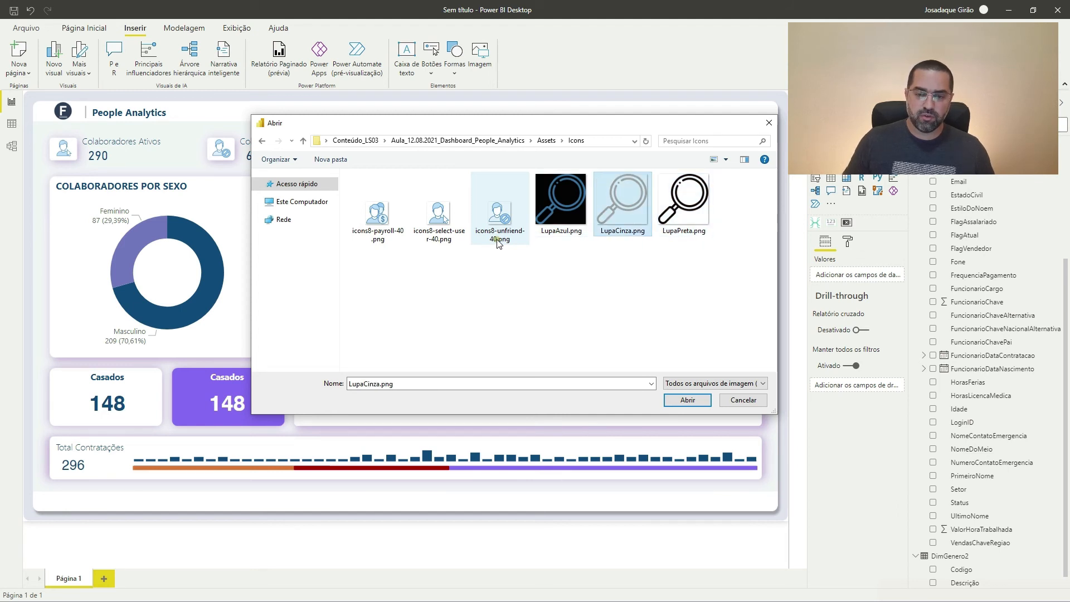
pyautogui.press('Return')
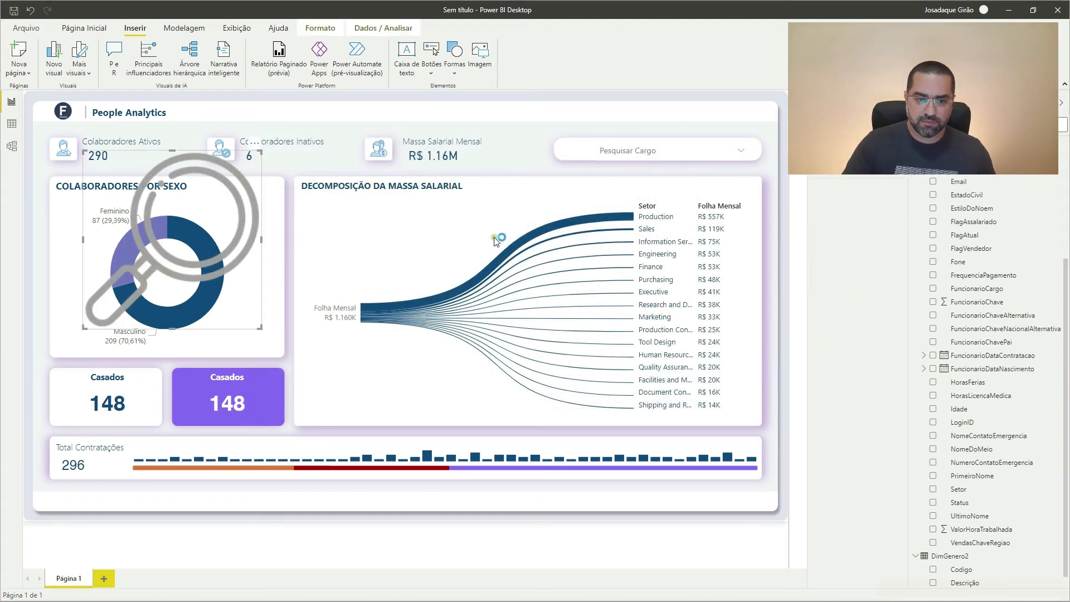
# Shrink the magnifying glass image to icon size and place it in the white search box, just before the Pesquisar Cargo label.
pyautogui.moveTo(149, 262); pyautogui.dragTo(534, 230)
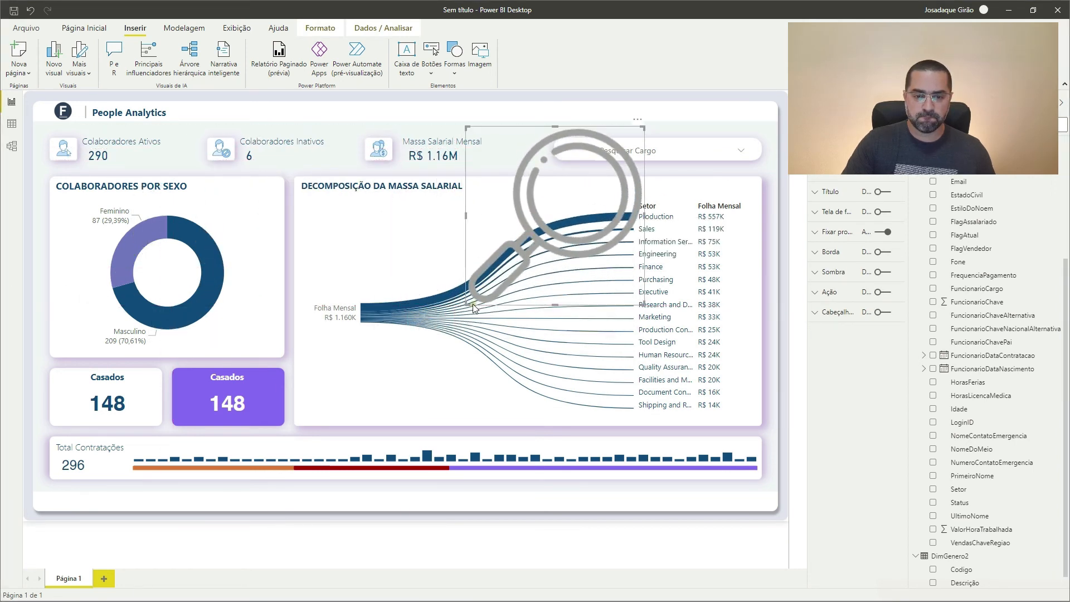
pyautogui.moveTo(473, 308); pyautogui.dragTo(570, 156)
pyautogui.moveTo(569, 150)
pyautogui.mouseDown()
pyautogui.moveTo(564, 159)
pyautogui.moveTo(571, 151)
pyautogui.mouseUp()
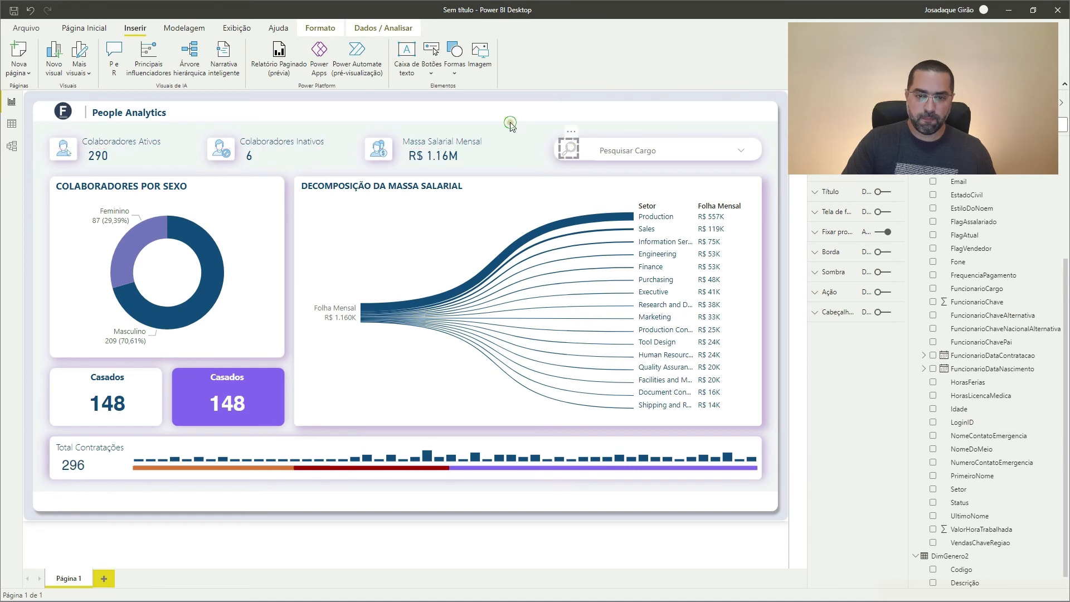
pyautogui.click(510, 122)
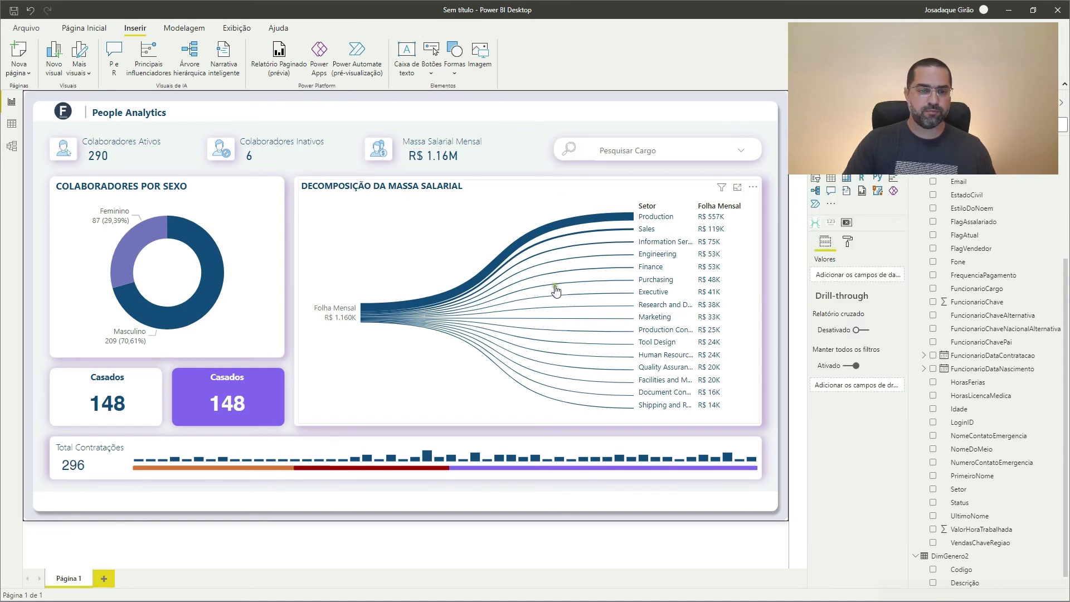
pyautogui.click(569, 152)
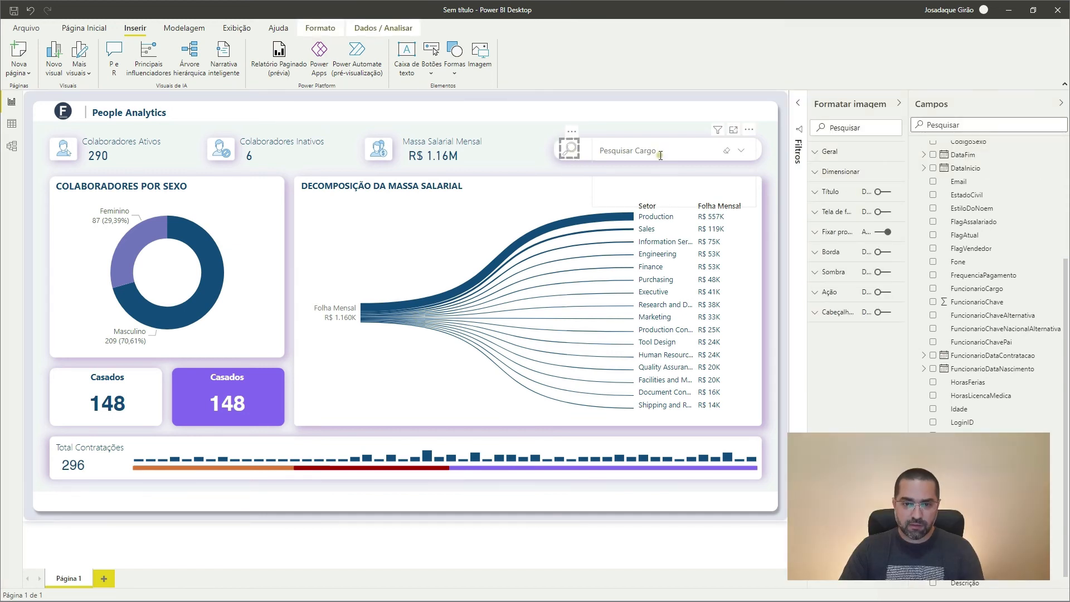
pyautogui.click(539, 112)
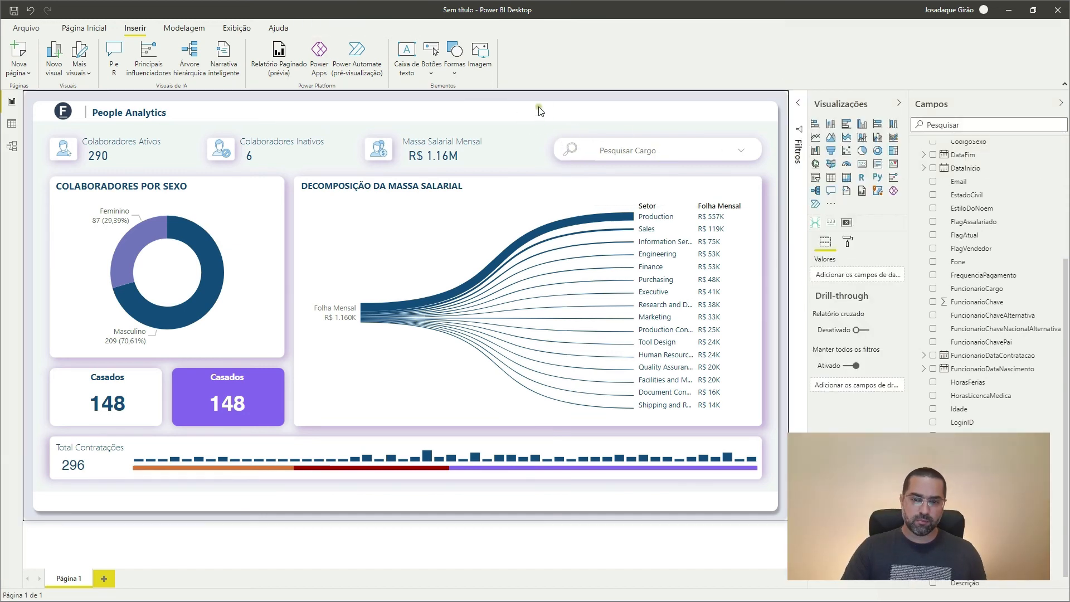
# Browse the Pesquisar Cargo filter's job list to its end and extend the Smart Filter's lower edge slightly downward.
pyautogui.click(741, 150)
pyautogui.scroll(-15, 675, 189)
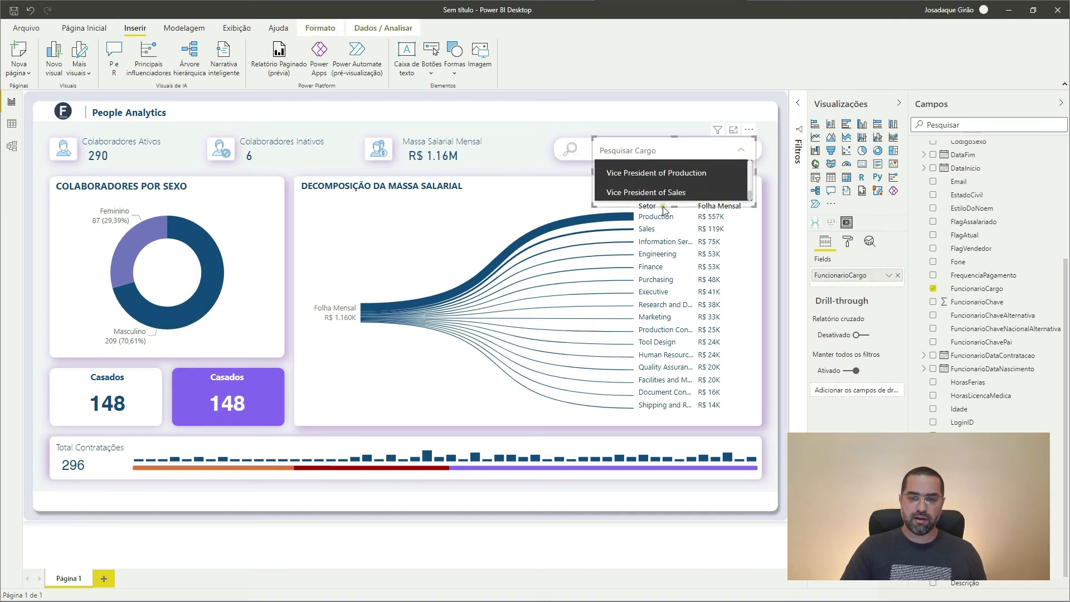
pyautogui.click(675, 206)
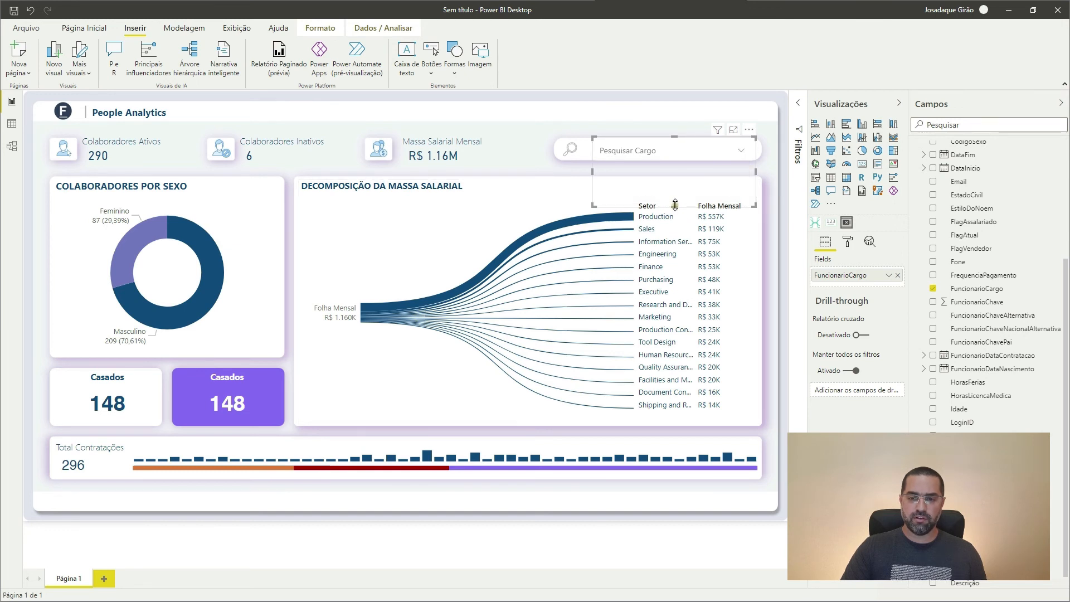
pyautogui.click(639, 125)
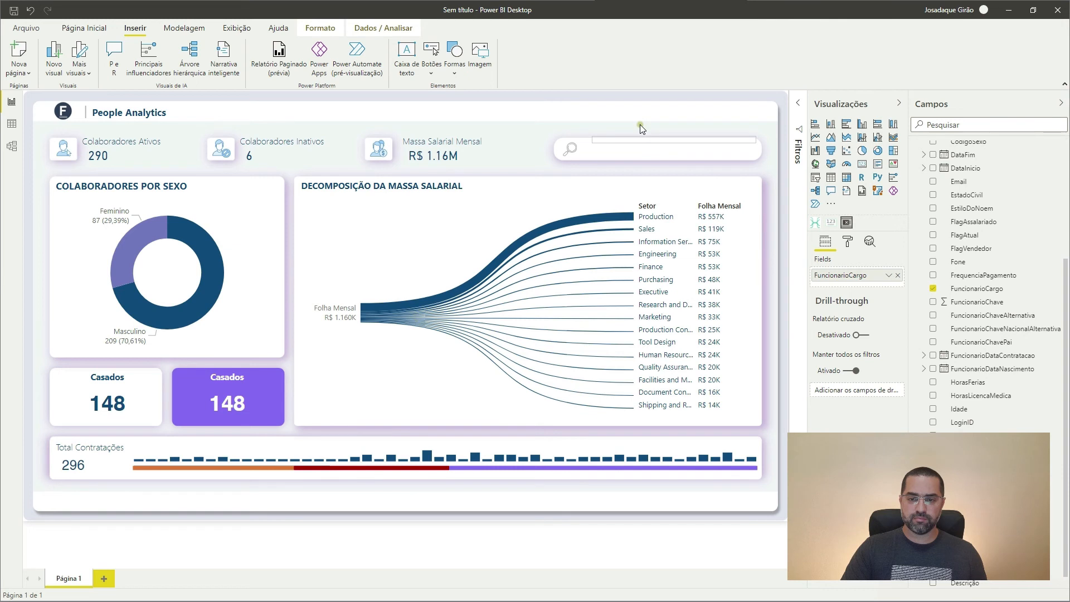
pyautogui.moveTo(672, 202); pyautogui.dragTo(674, 211)
pyautogui.click(625, 120)
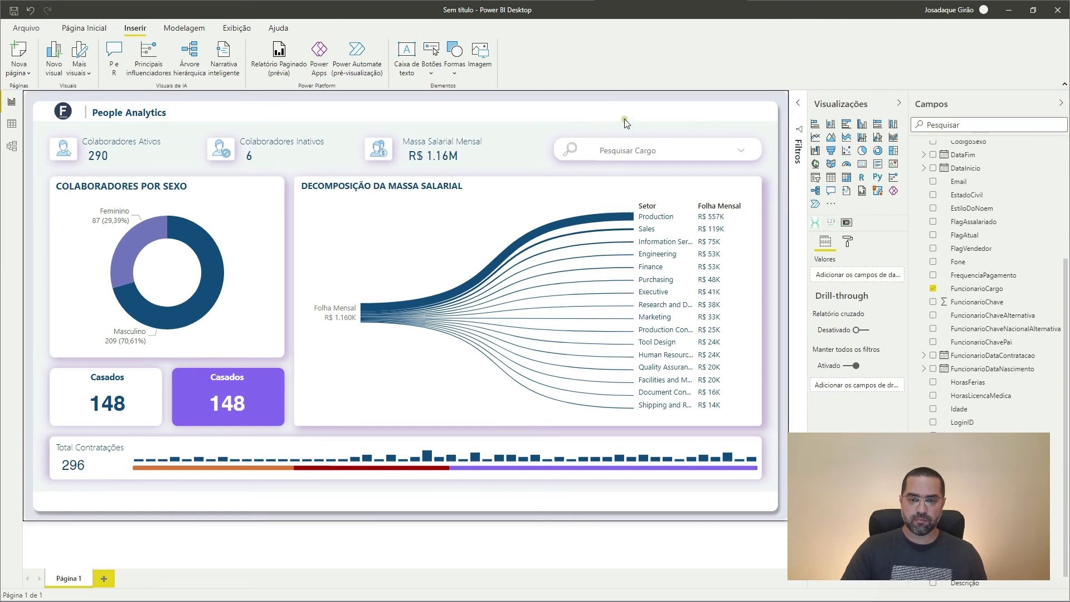
pyautogui.click(631, 146)
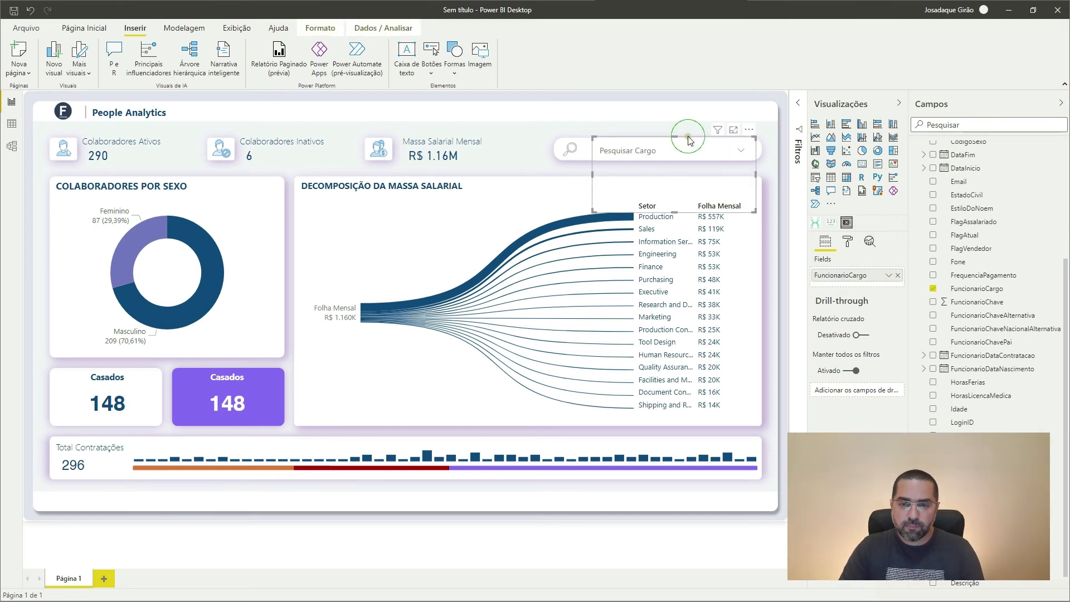
pyautogui.click(627, 116)
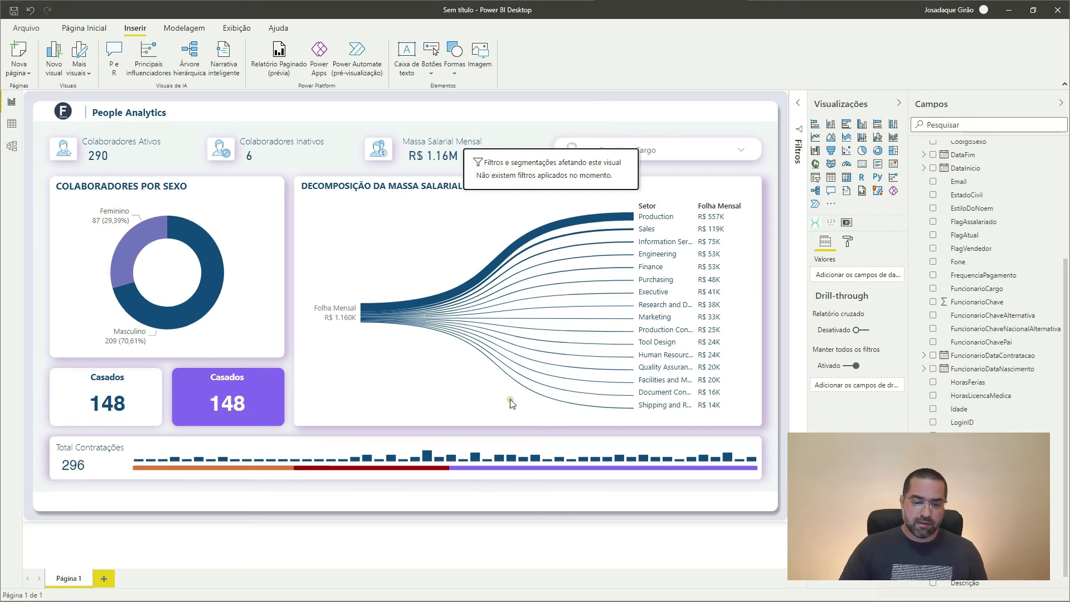
# Rename the report page as Home.
pyautogui.doubleClick(74, 580)
pyautogui.write('Home')
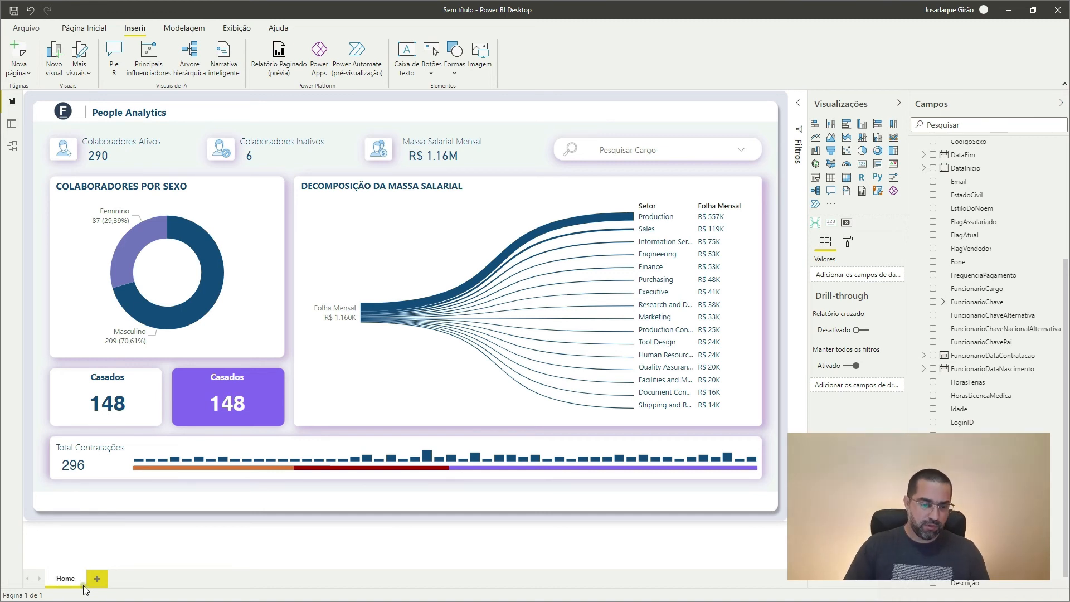
pyautogui.click(442, 168)
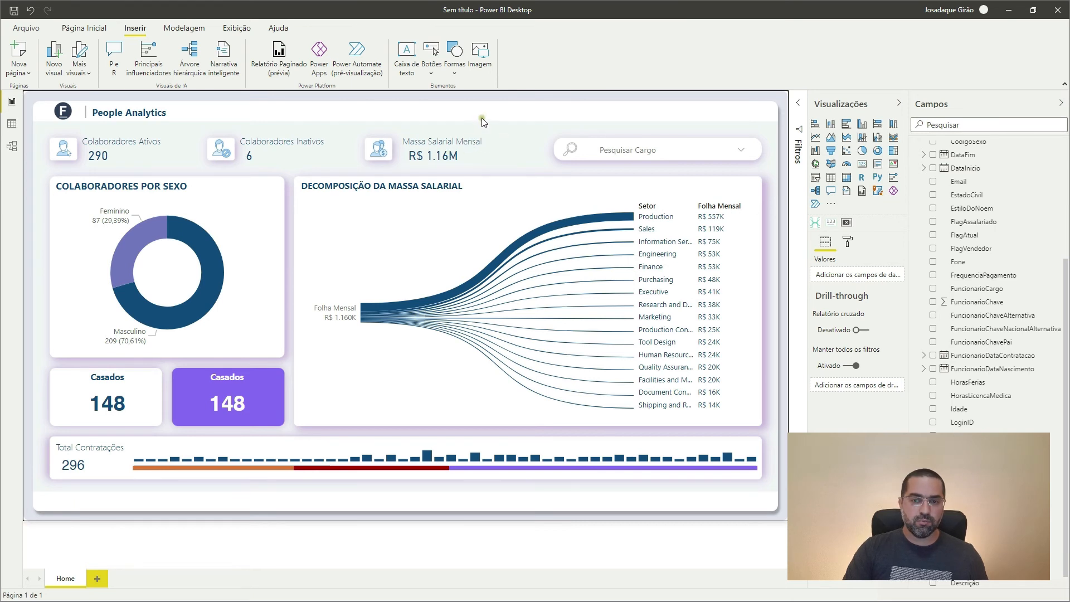
# Insert a blank button and place it in the People Analytics header, above the start of the Pesquisar Cargo box.
pyautogui.click(431, 70)
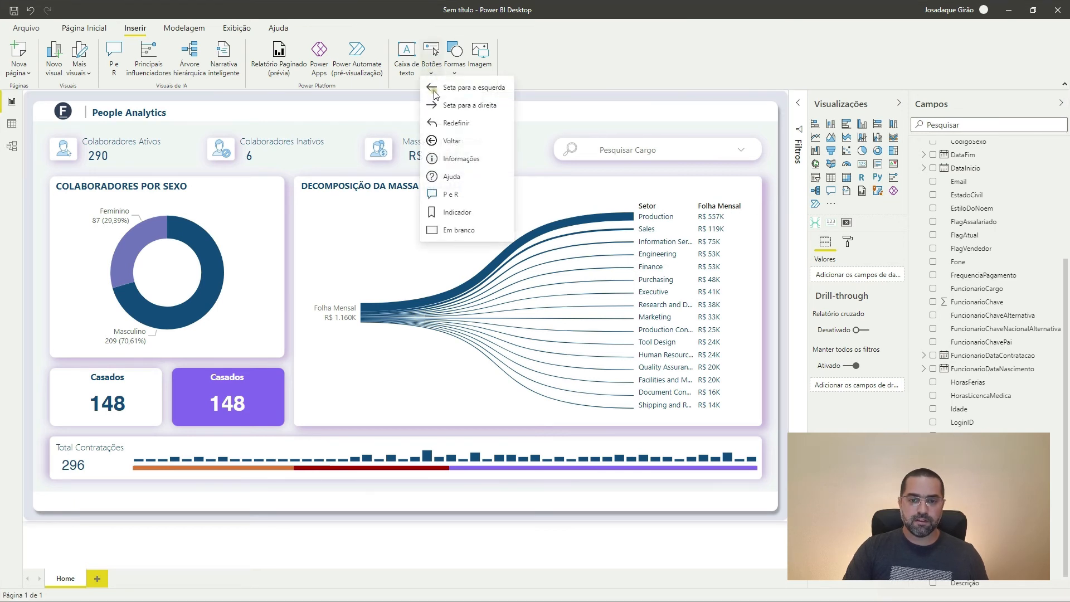
pyautogui.click(459, 237)
pyautogui.moveTo(61, 103); pyautogui.dragTo(587, 109)
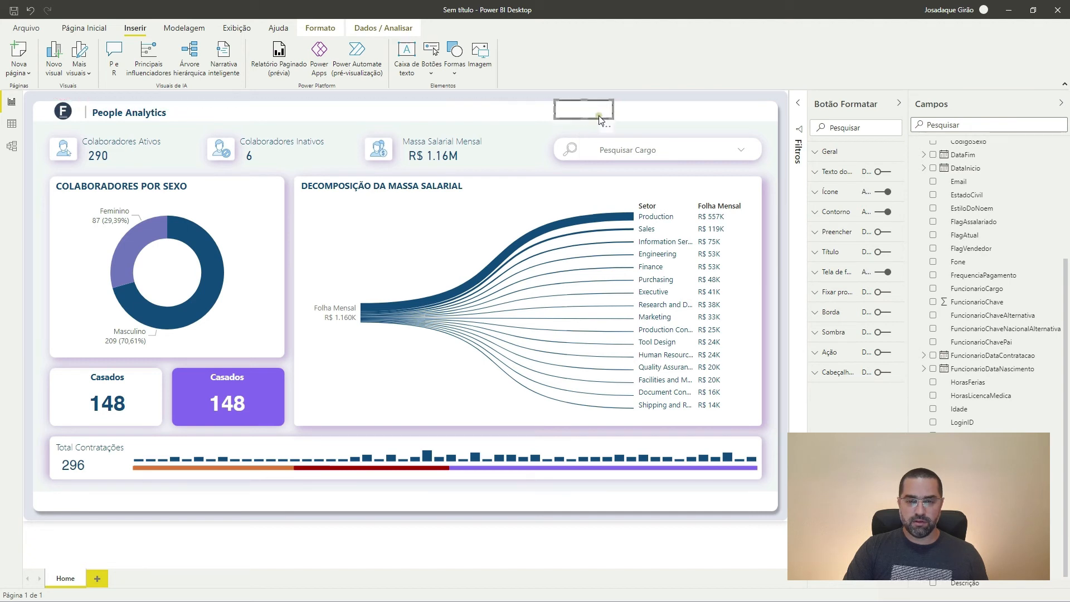
# Enable the blank button's text, set it to Dashboard, and color the font dark blue.
pyautogui.click(840, 173)
pyautogui.click(882, 172)
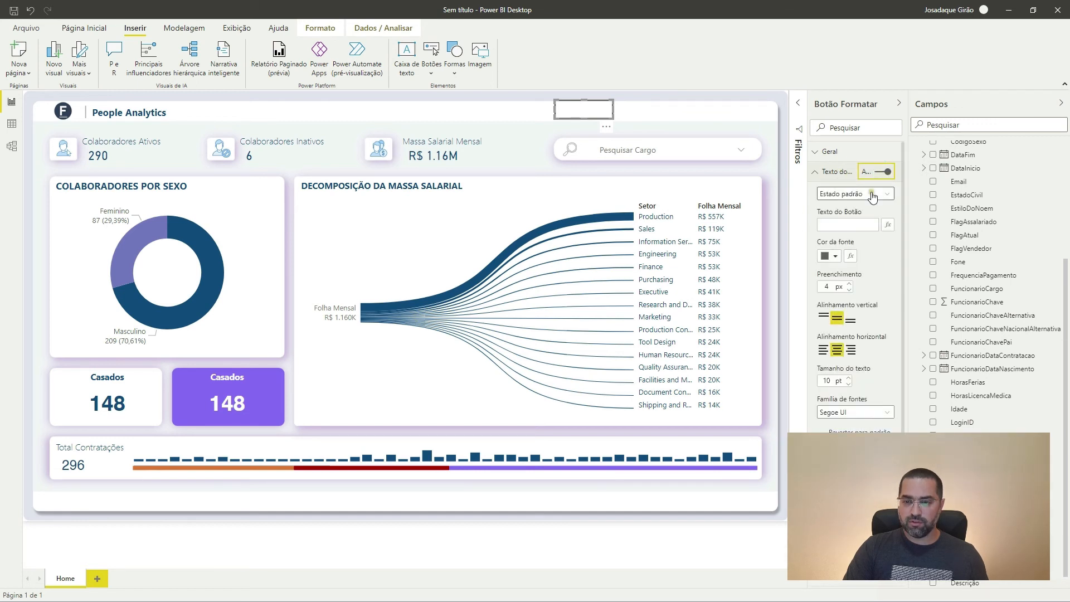
pyautogui.click(872, 194)
pyautogui.click(872, 196)
pyautogui.click(859, 223)
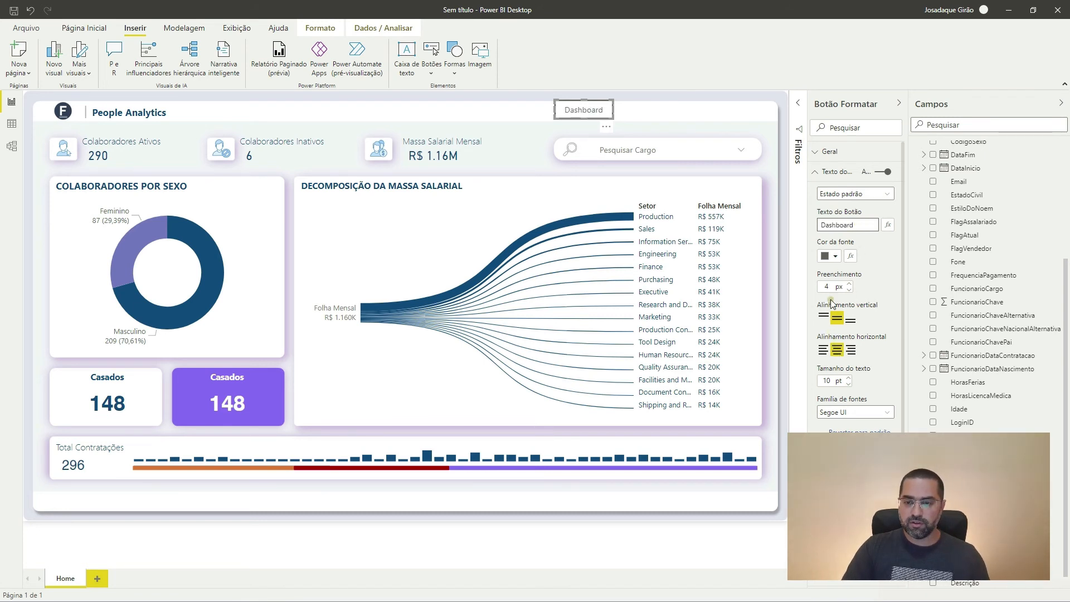
pyautogui.click(833, 256)
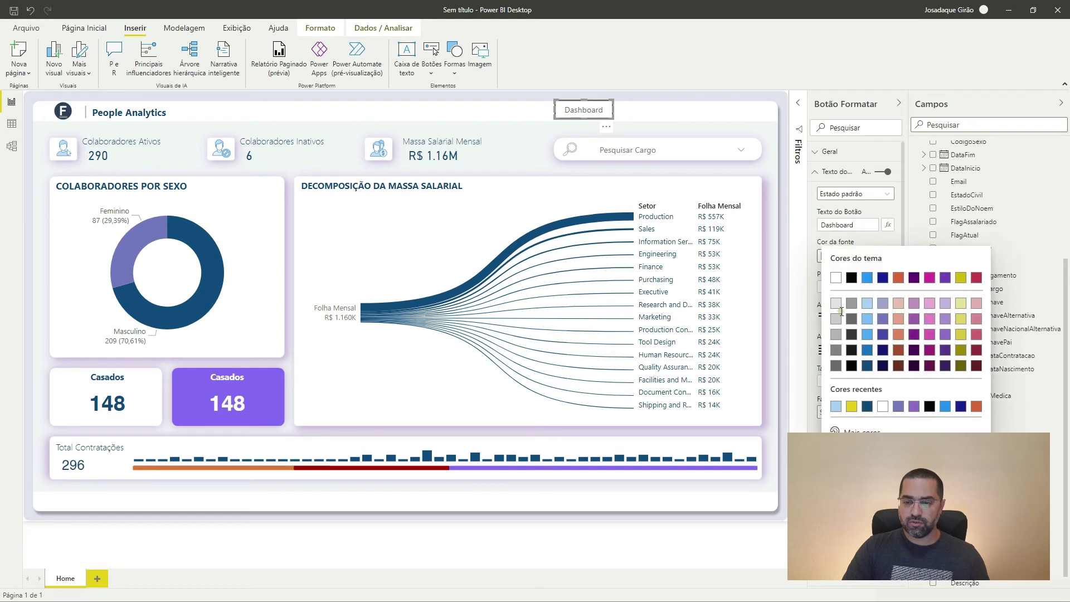
pyautogui.click(868, 407)
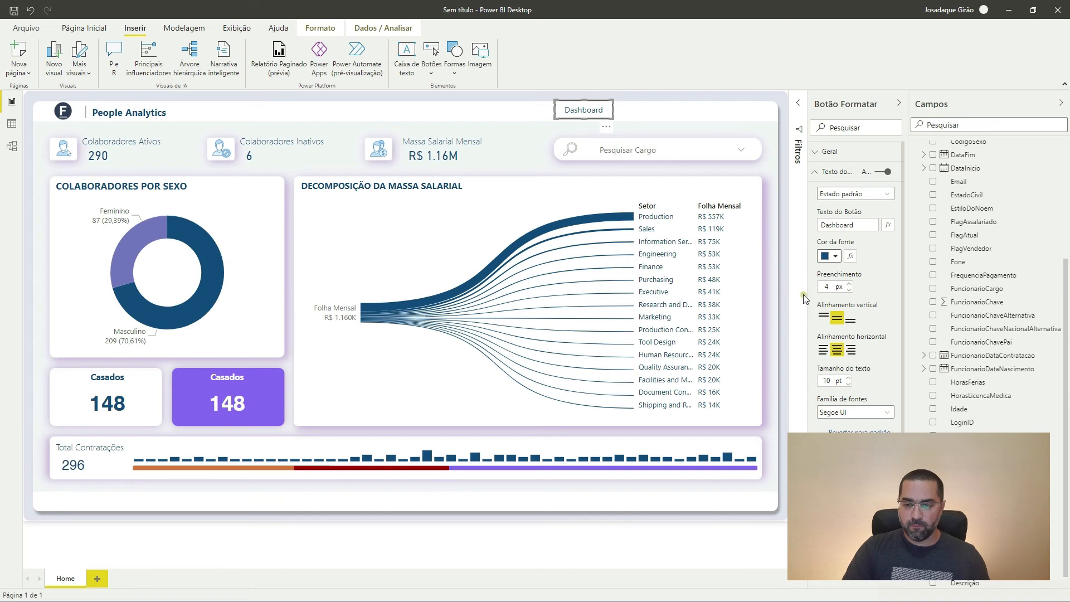
pyautogui.click(836, 173)
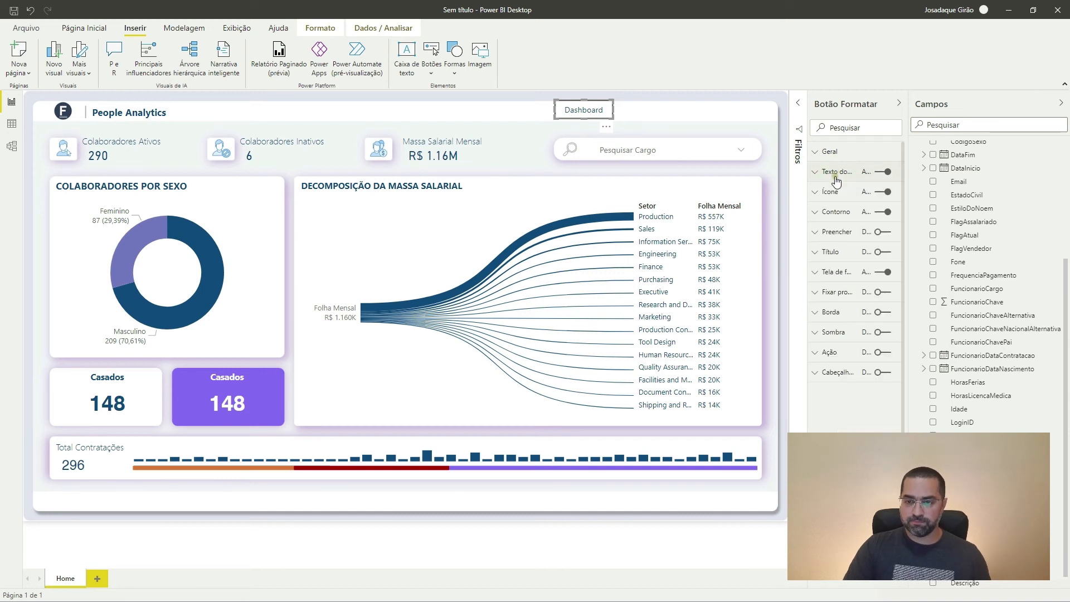
# Turn off the Dashboard button's outline and background, and nudge the button down slightly to align with the header.
pyautogui.click(886, 213)
pyautogui.click(886, 272)
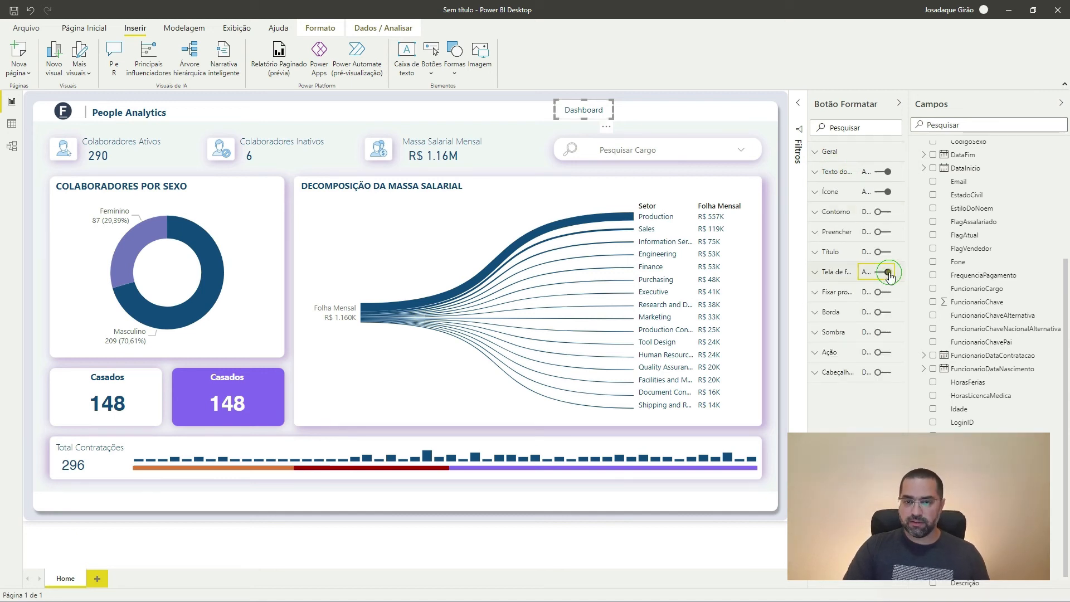
pyautogui.click(654, 121)
pyautogui.click(591, 113)
pyautogui.press('Down')
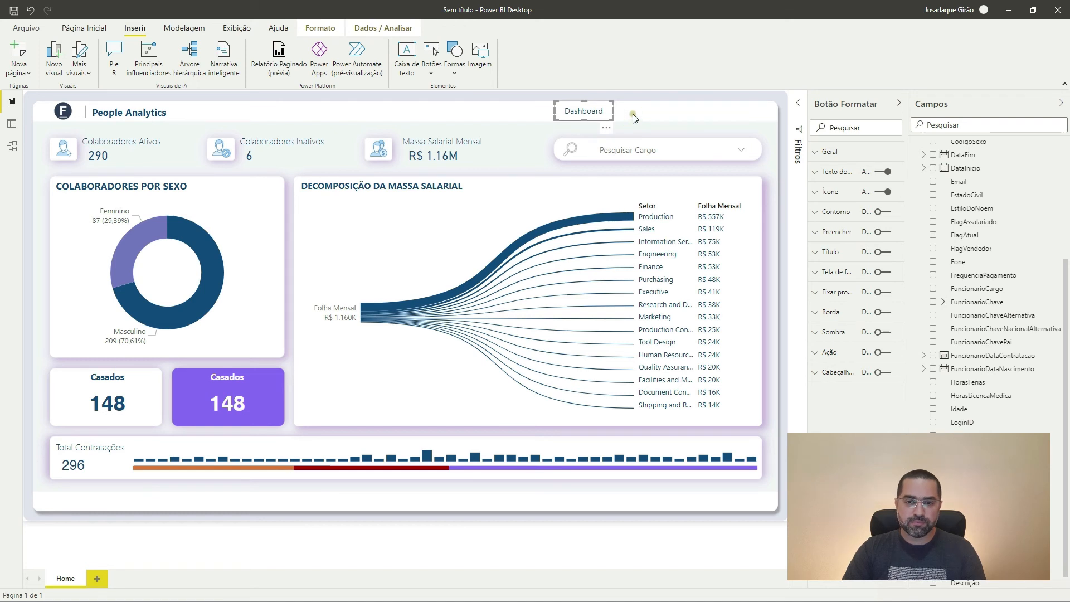
pyautogui.click(633, 114)
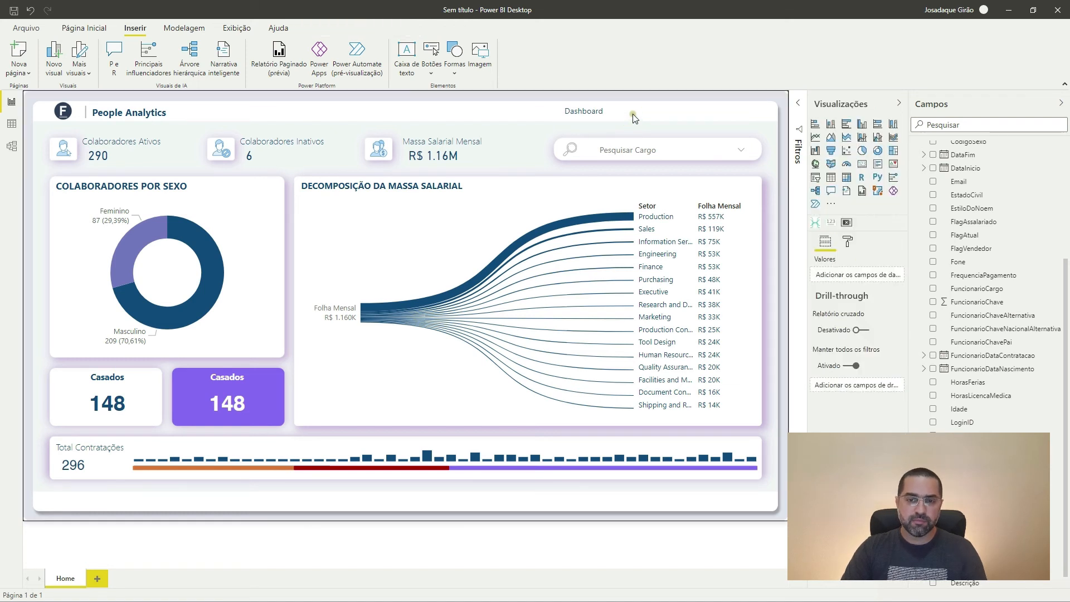
# Duplicate the Dashboard button and place the copy directly beside the original, aligned on the same header line.
pyautogui.click(565, 111)
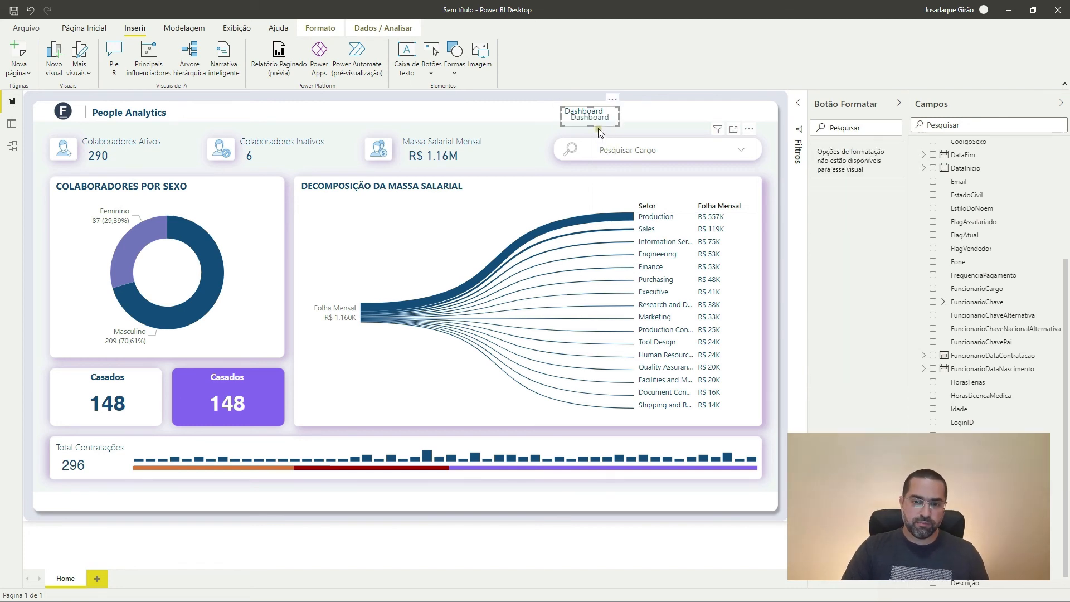
pyautogui.moveTo(592, 112); pyautogui.dragTo(644, 113)
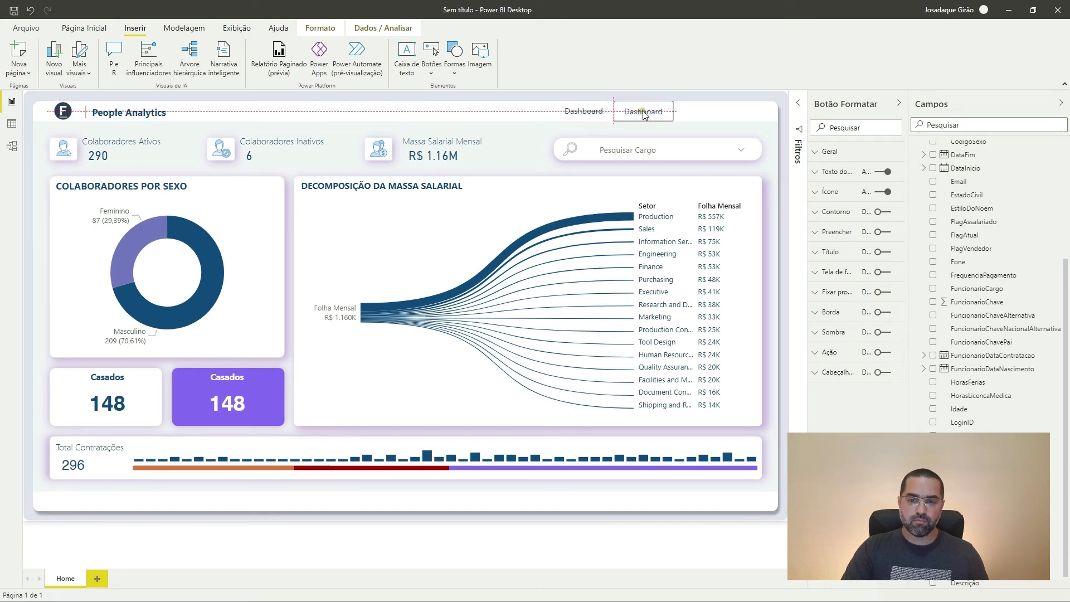
pyautogui.moveTo(643, 111); pyautogui.dragTo(643, 111)
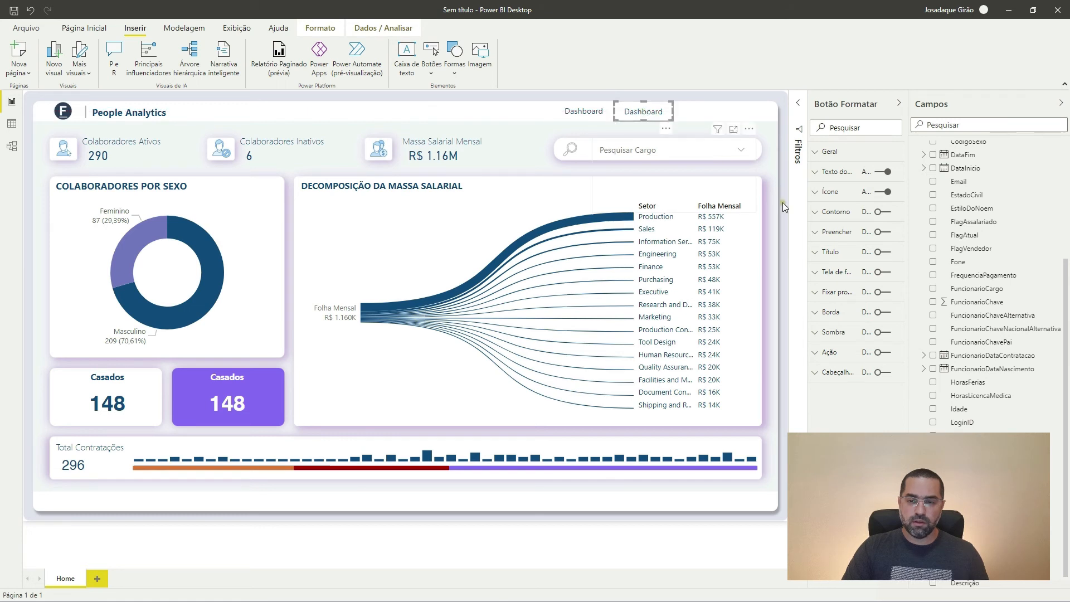
# Change the duplicated button's text to Analítico.
pyautogui.click(828, 172)
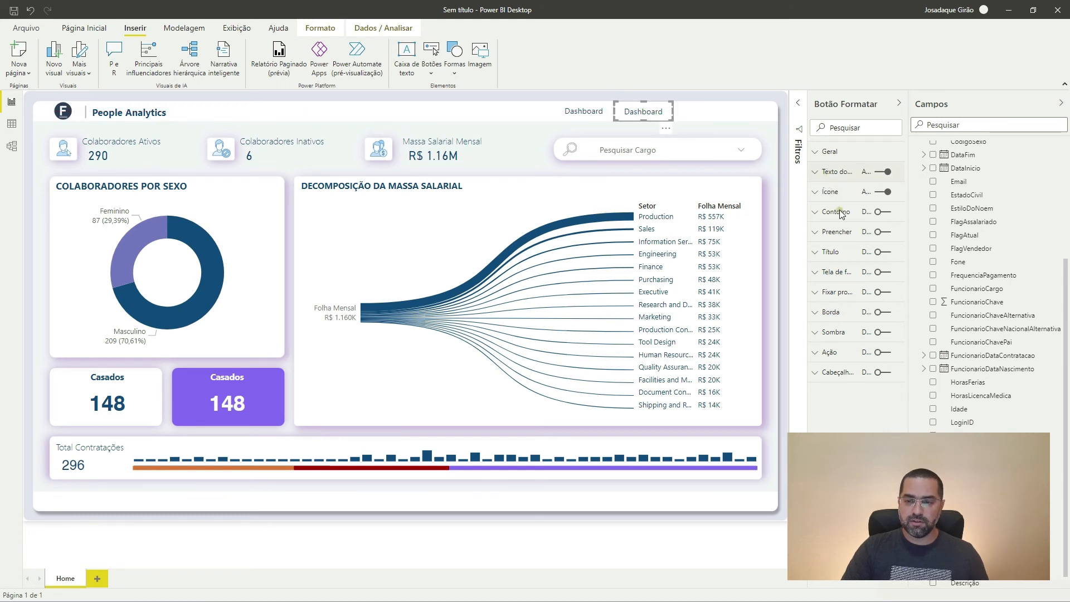
pyautogui.doubleClick(848, 225)
pyautogui.write('Analítico')
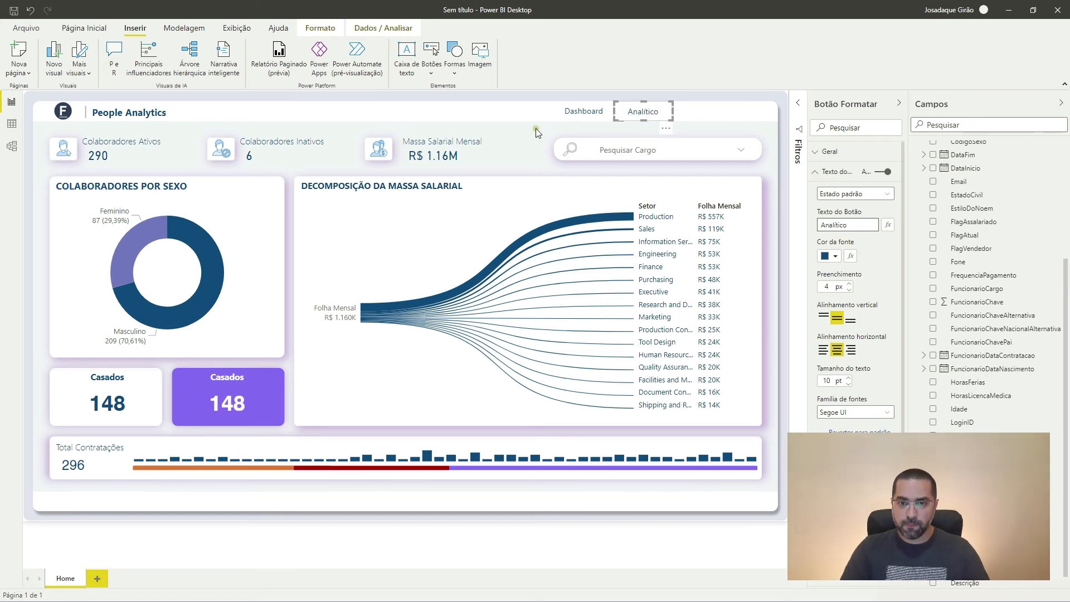
pyautogui.click(531, 114)
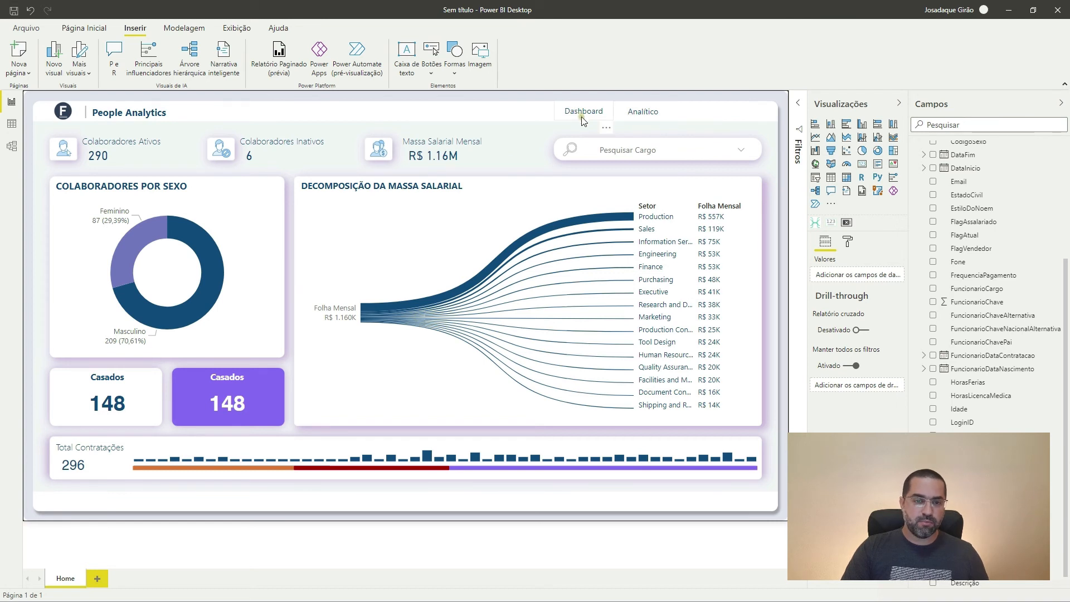
# Insert a line shape and shrink it into a short horizontal underline beneath the Dashboard button.
pyautogui.click(453, 74)
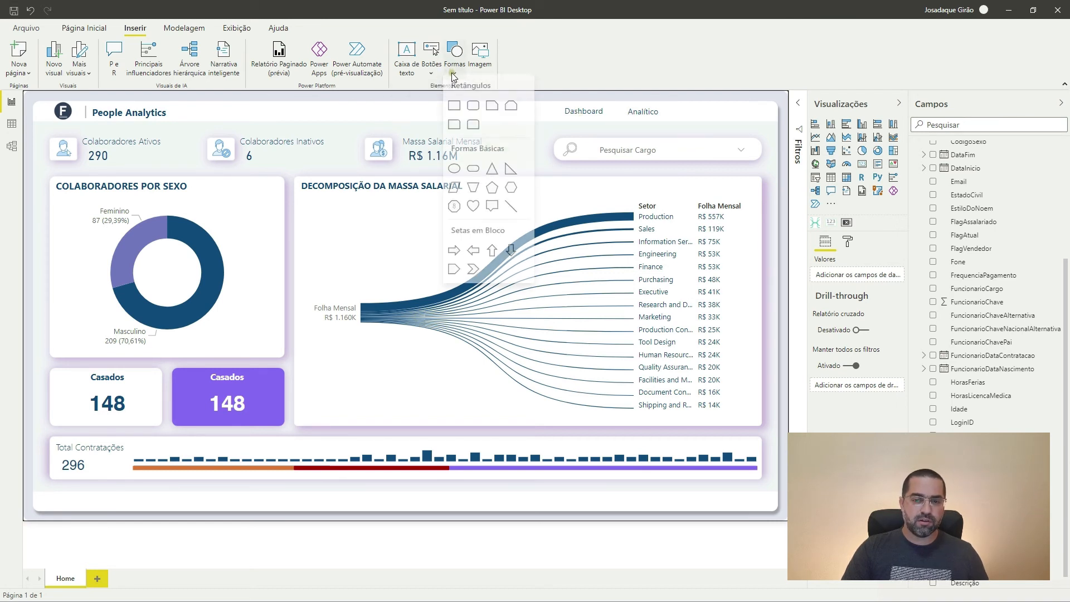
pyautogui.click(511, 215)
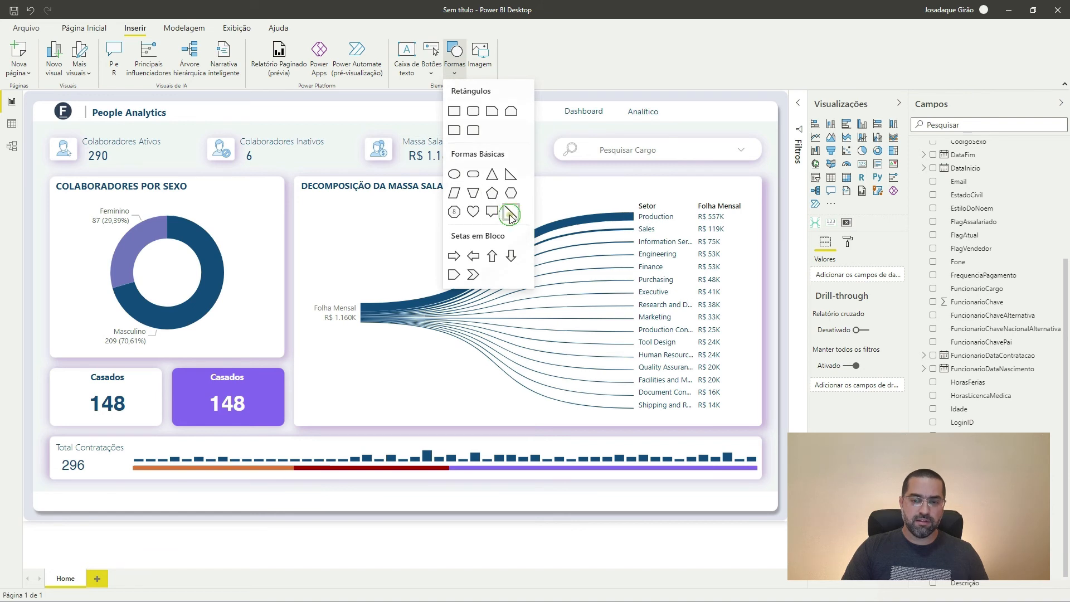
pyautogui.click(152, 243)
pyautogui.moveTo(154, 247); pyautogui.dragTo(561, 129)
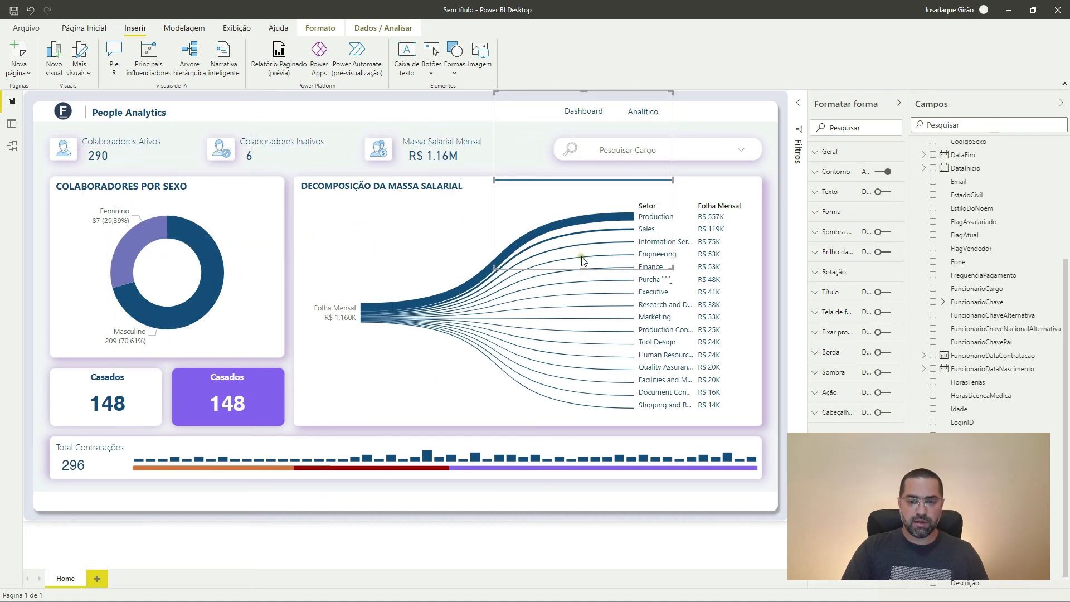
pyautogui.moveTo(585, 268); pyautogui.dragTo(567, 97)
pyautogui.moveTo(672, 96); pyautogui.dragTo(579, 125)
pyautogui.click(513, 115)
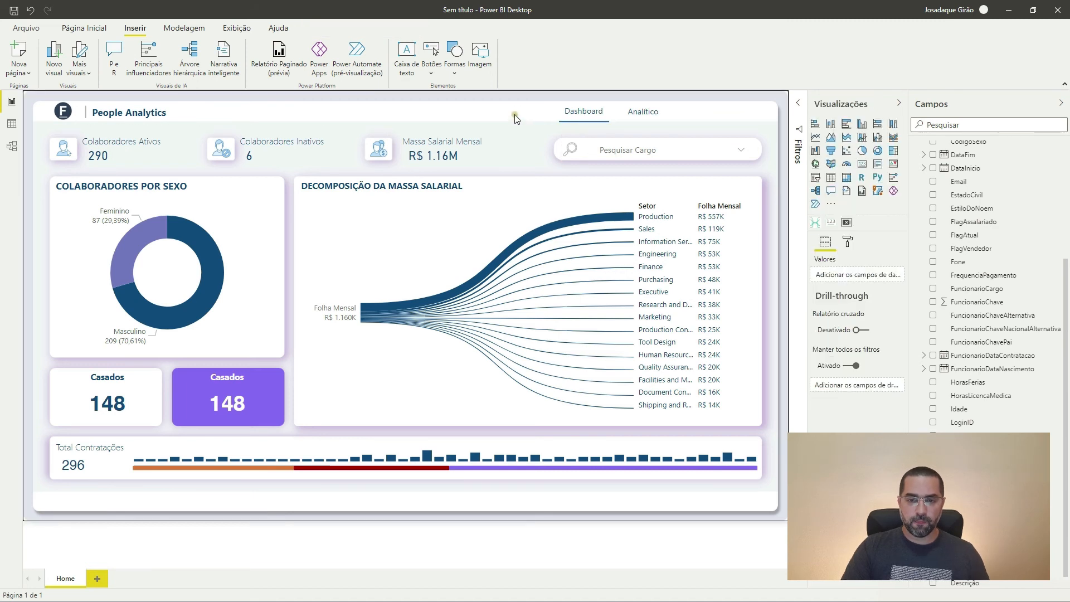
# Recolor the underline beneath the Dashboard button to the recently used dark blue and increase its outline weight.
pyautogui.click(576, 123)
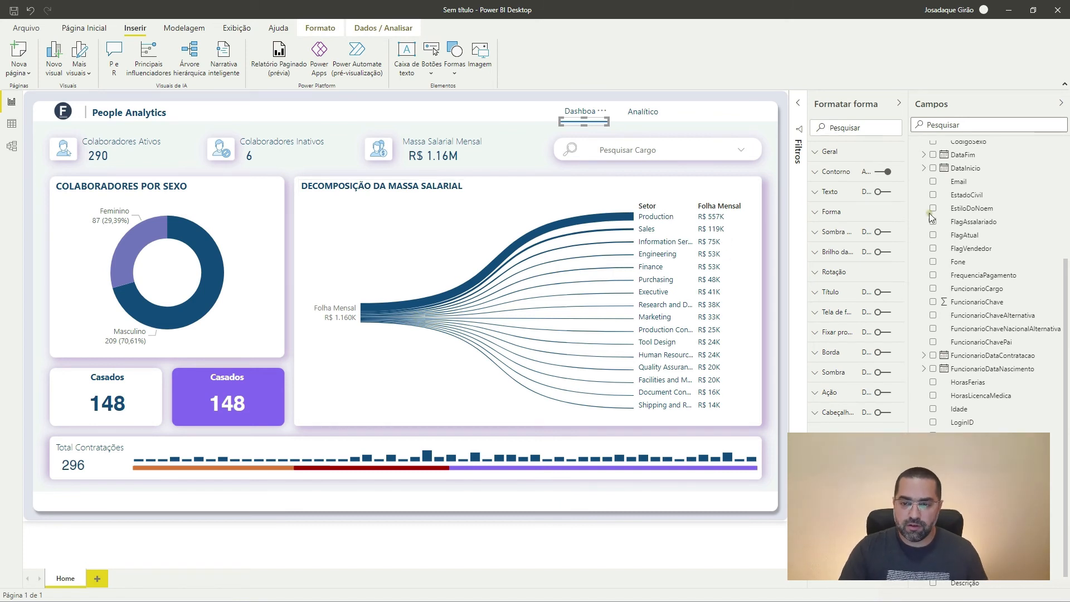
pyautogui.click(835, 174)
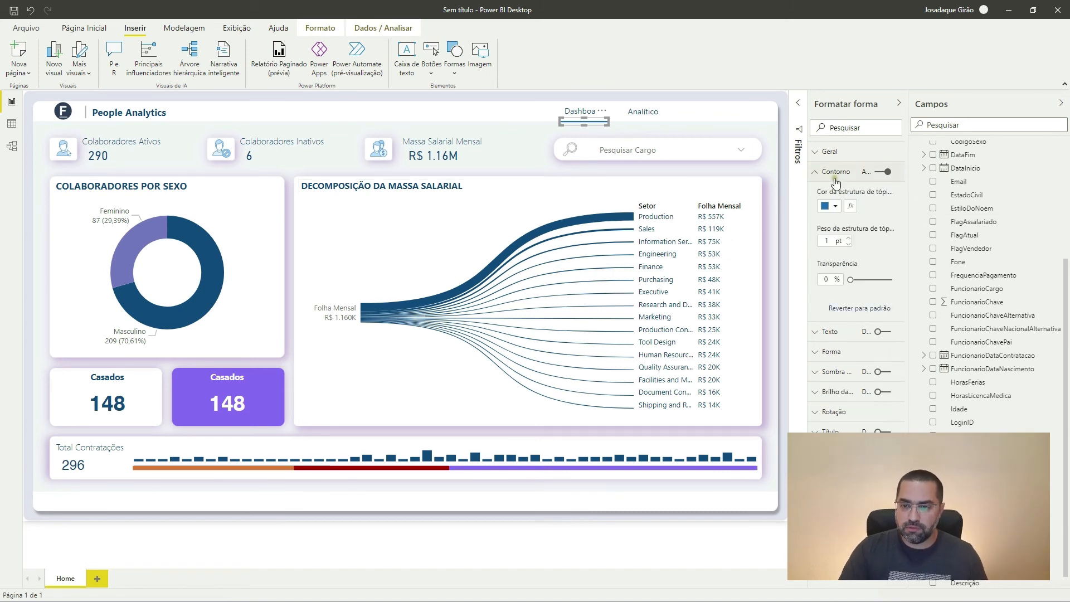
pyautogui.click(829, 210)
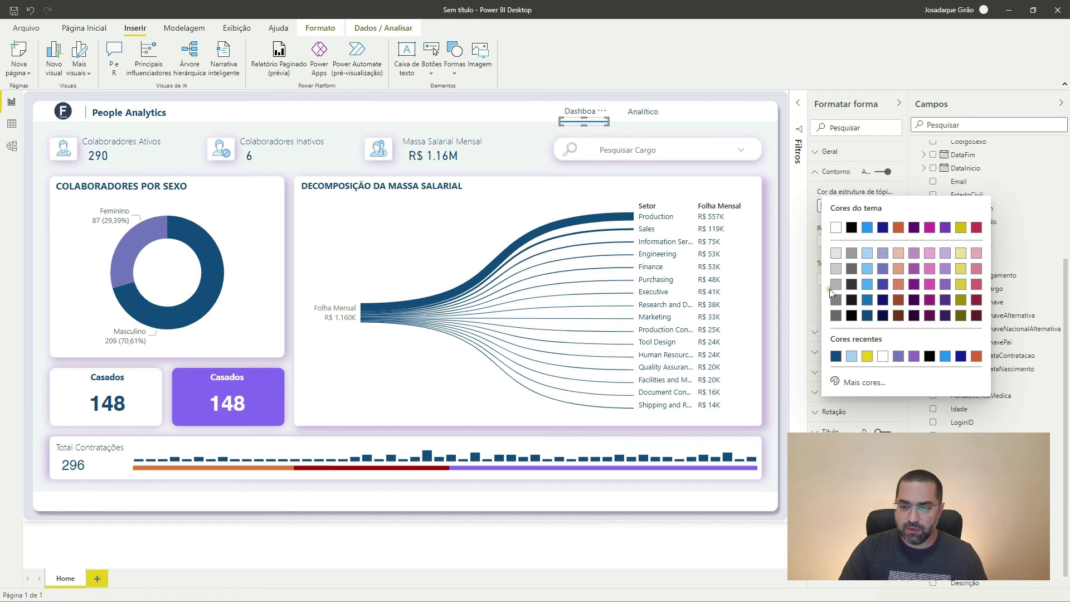
pyautogui.click(838, 354)
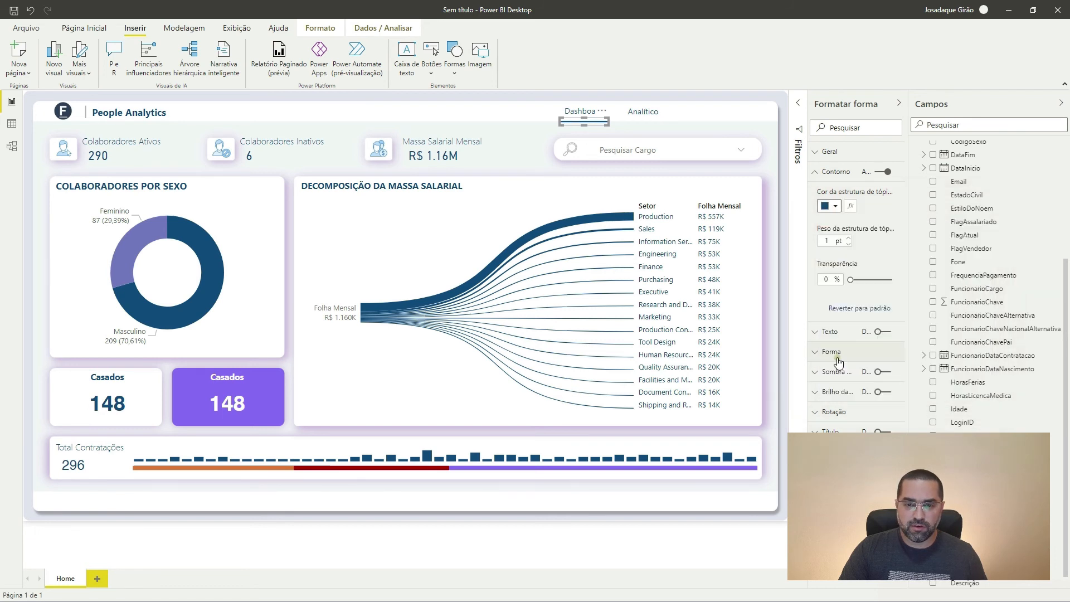
pyautogui.click(847, 241)
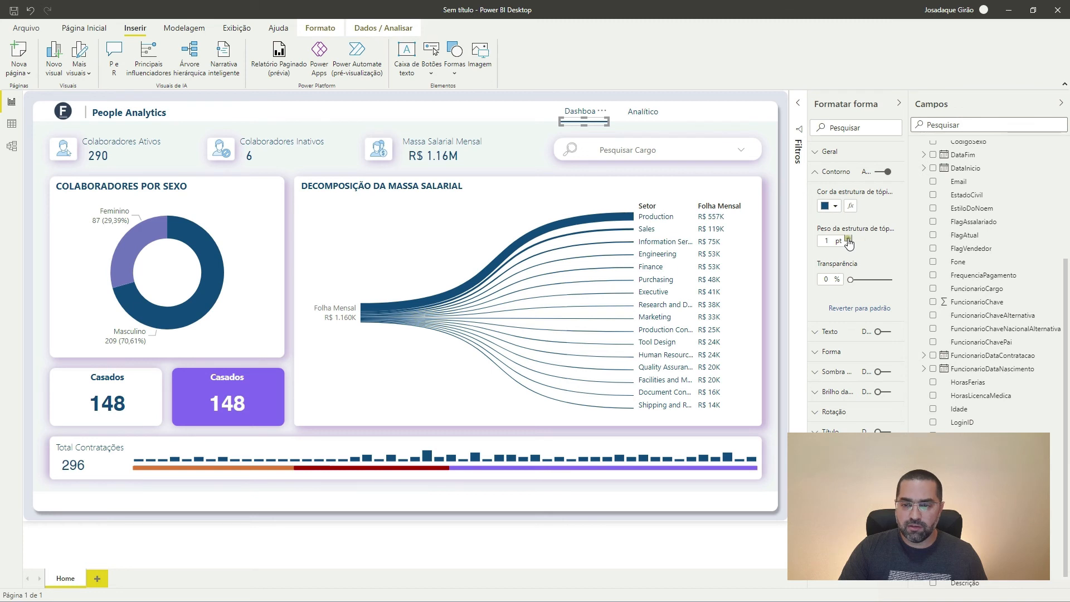
pyautogui.click(523, 109)
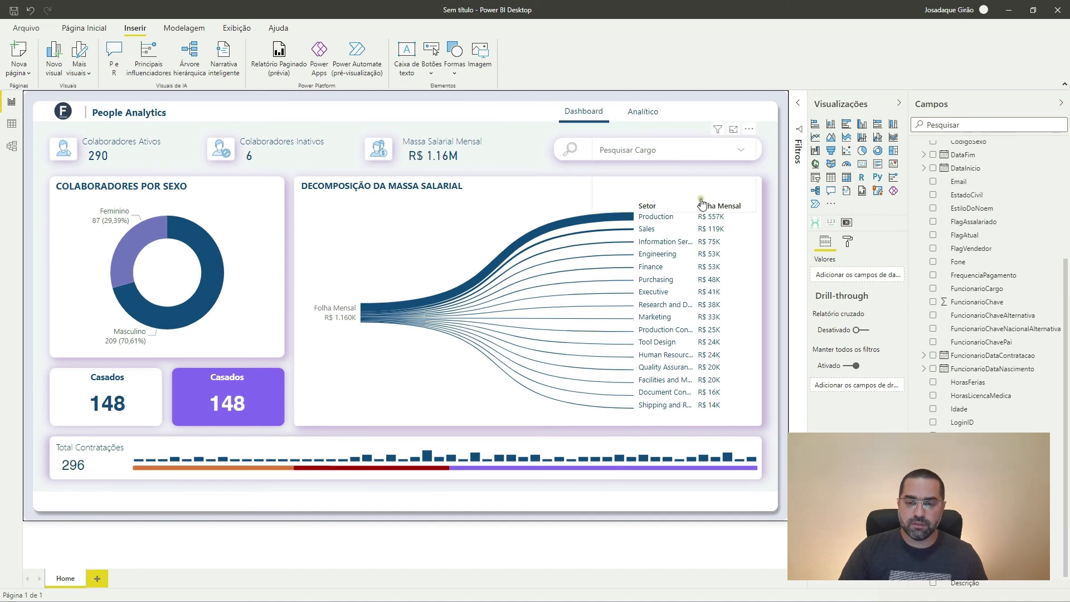
pyautogui.click(641, 113)
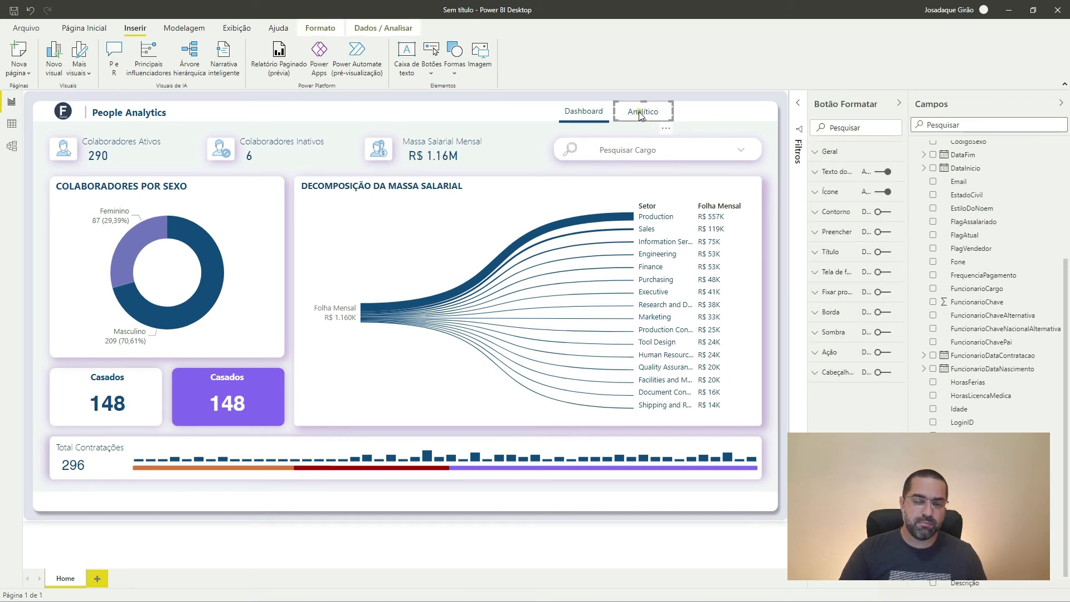
pyautogui.click(452, 120)
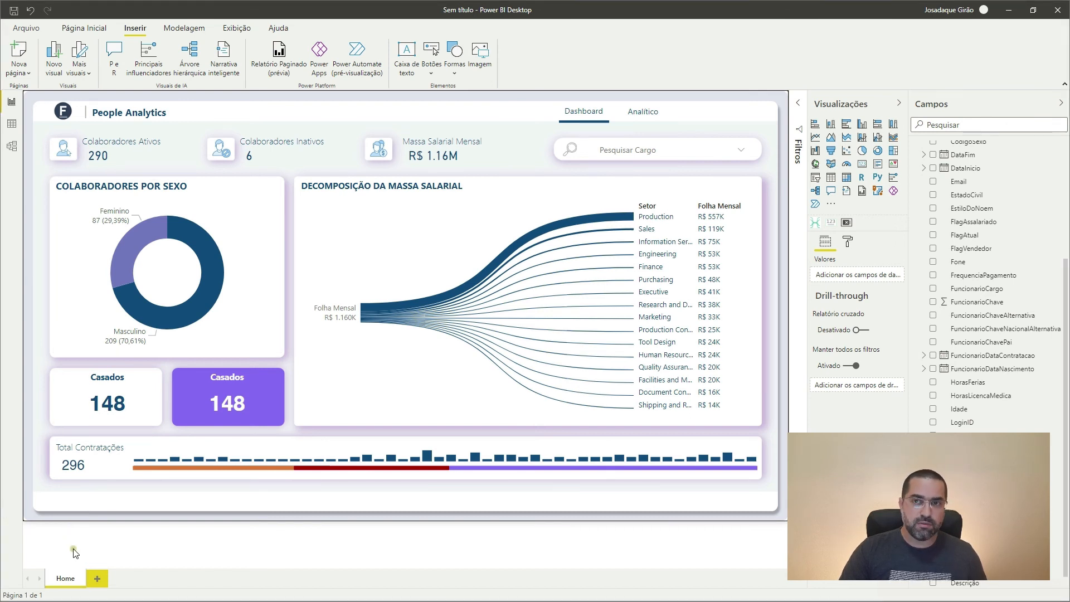
# Duplicate the Home page and rename the copy Analítico.
pyautogui.rightClick(66, 580)
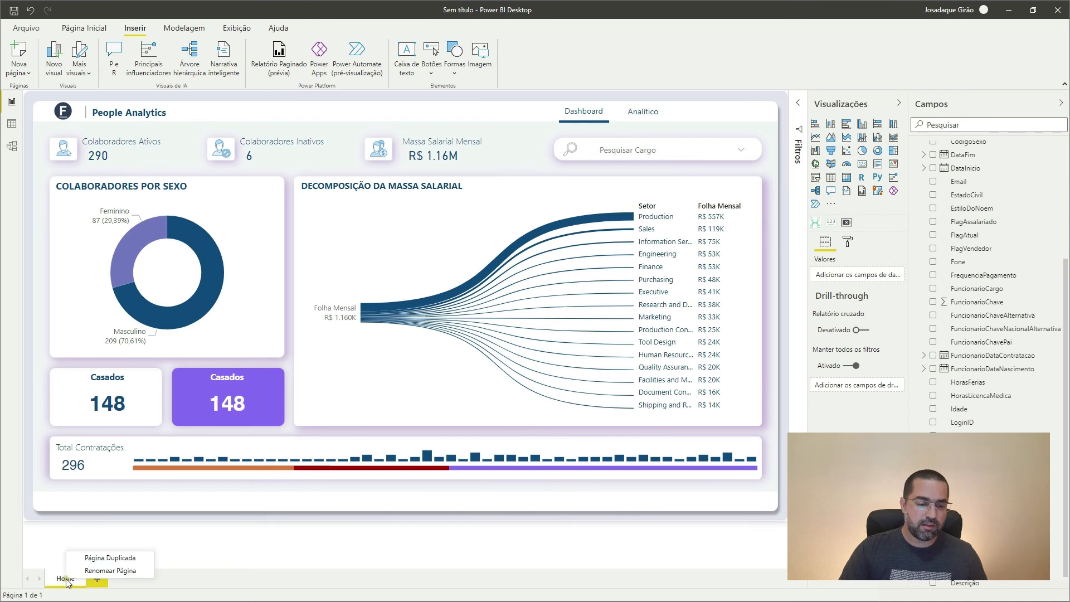
pyautogui.click(112, 558)
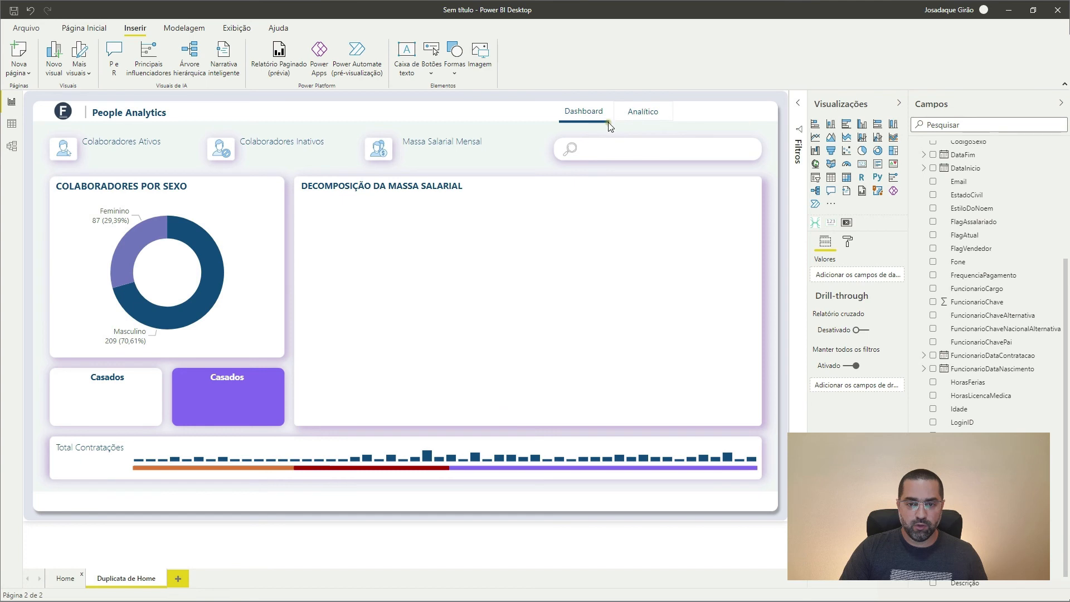
pyautogui.doubleClick(125, 578)
pyautogui.click(127, 578)
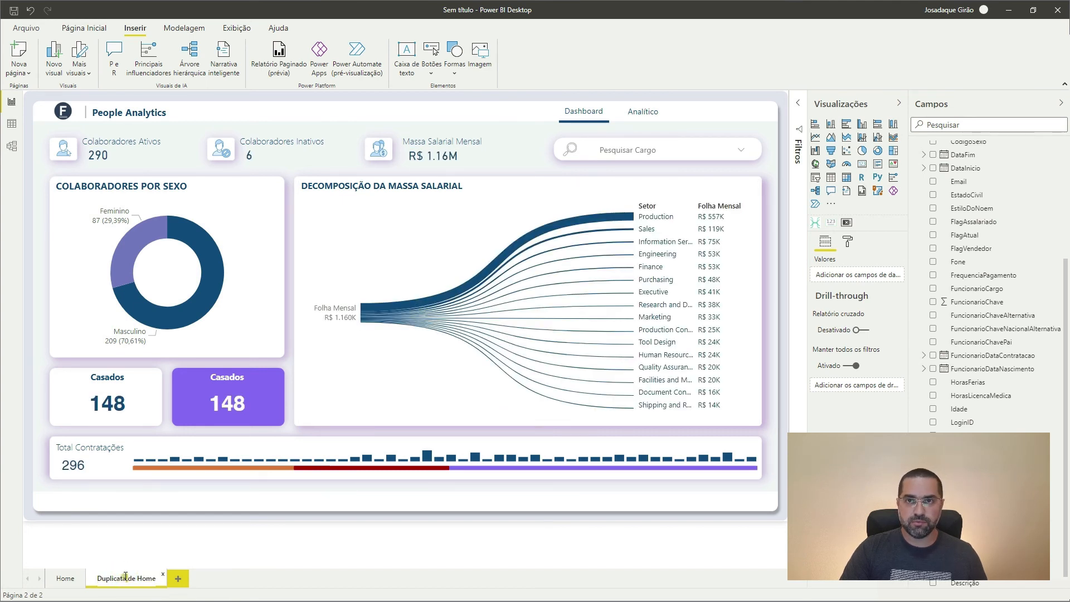
pyautogui.doubleClick(132, 575)
pyautogui.write('Anal')
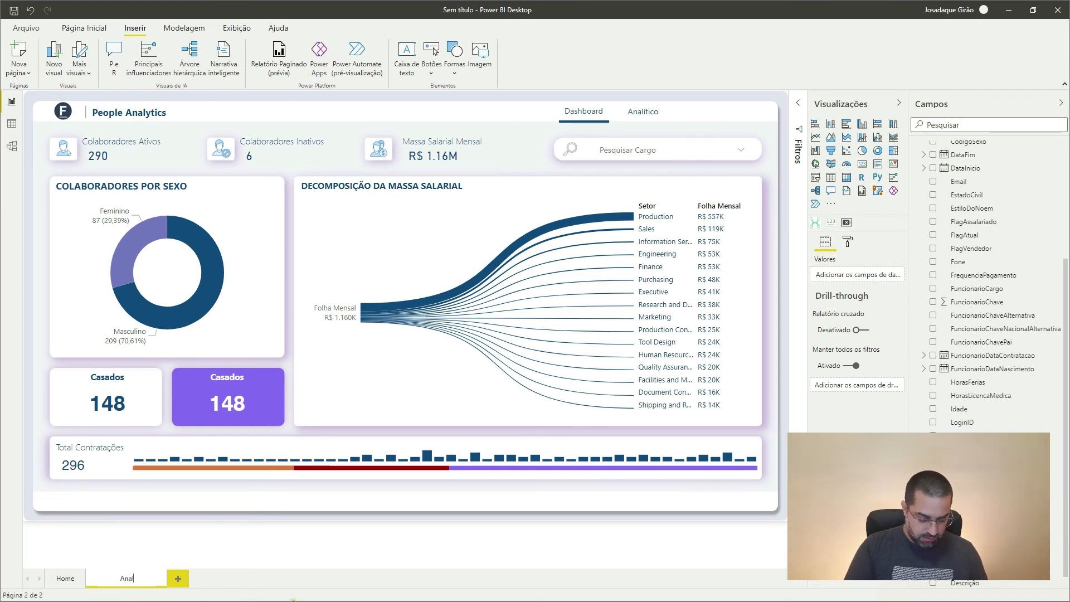
pyautogui.write('ítico')
pyautogui.press('Return')
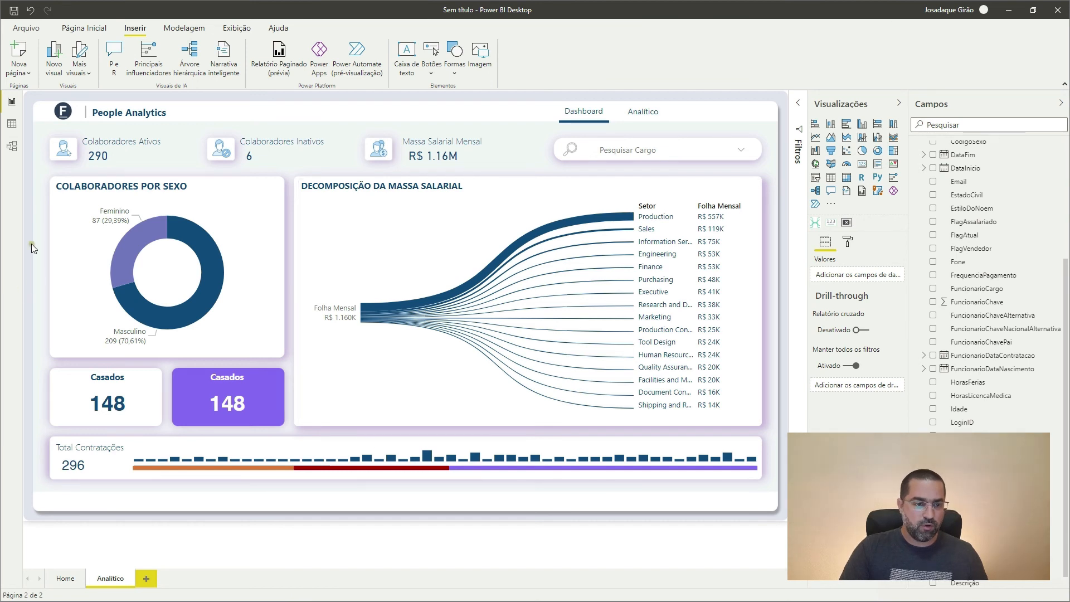
# Delete all charts, cards and bar elements below the top indicator row on the Analítico page.
pyautogui.moveTo(25, 166); pyautogui.dragTo(788, 500)
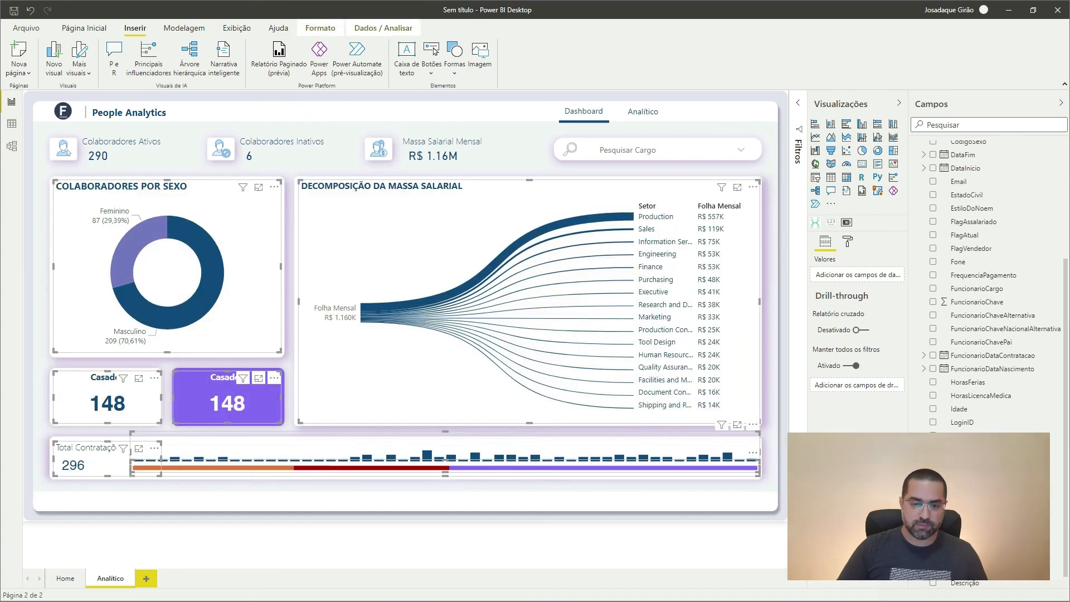
pyautogui.press('Delete')
pyautogui.click(534, 267)
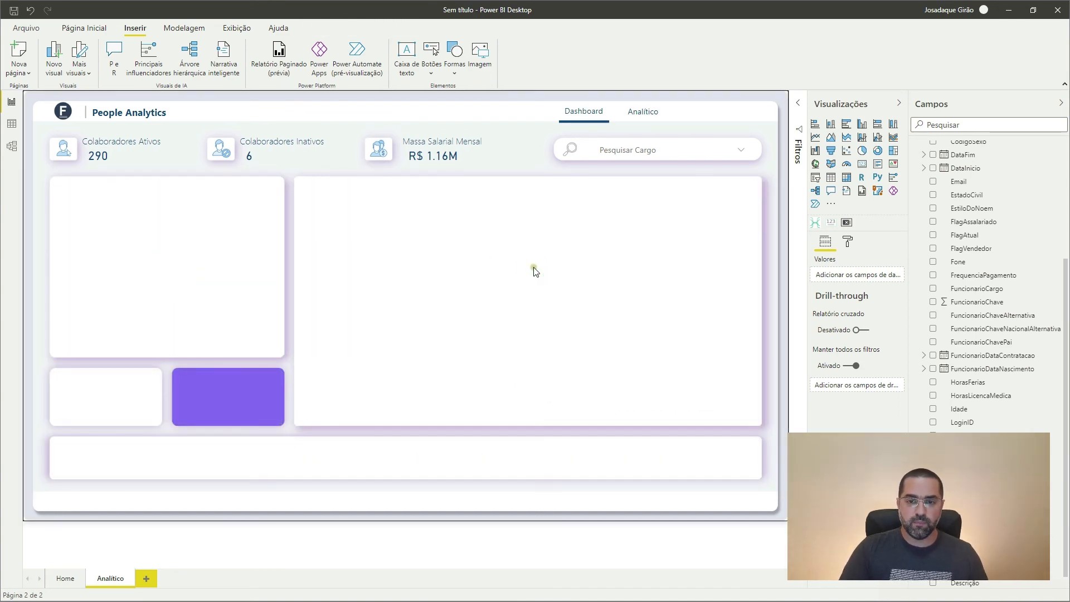
# Remove the existing background image from the Analítico page.
pyautogui.click(848, 243)
pyautogui.click(847, 243)
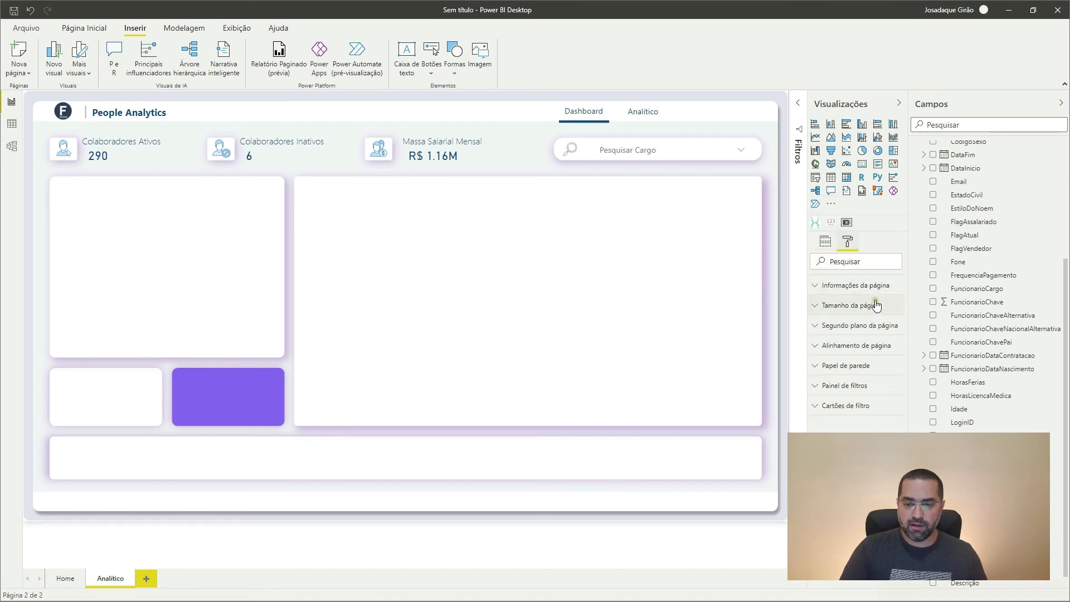
pyautogui.click(875, 307)
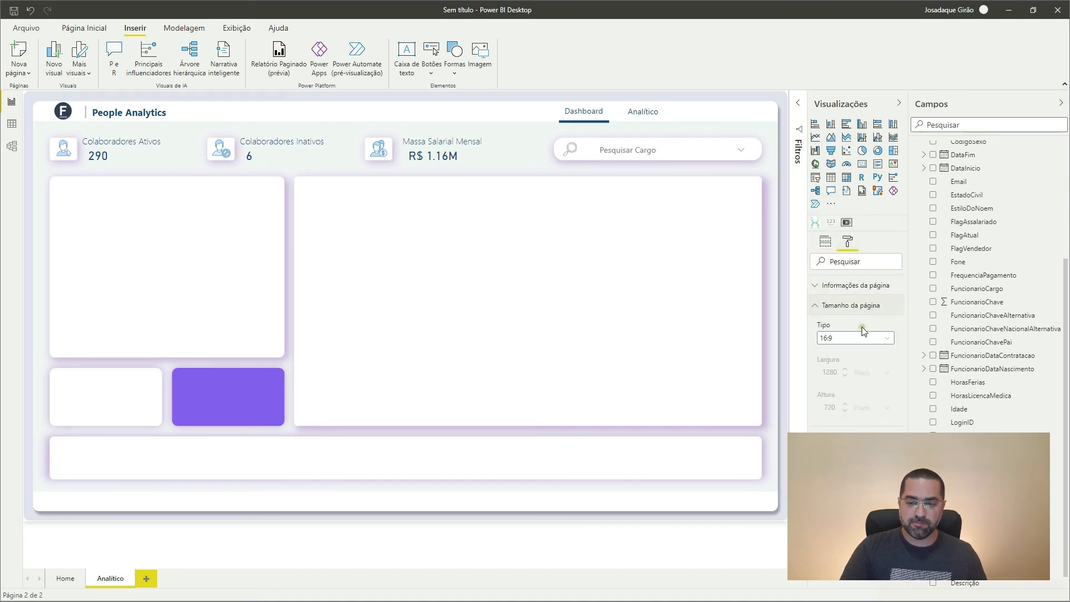
pyautogui.click(854, 310)
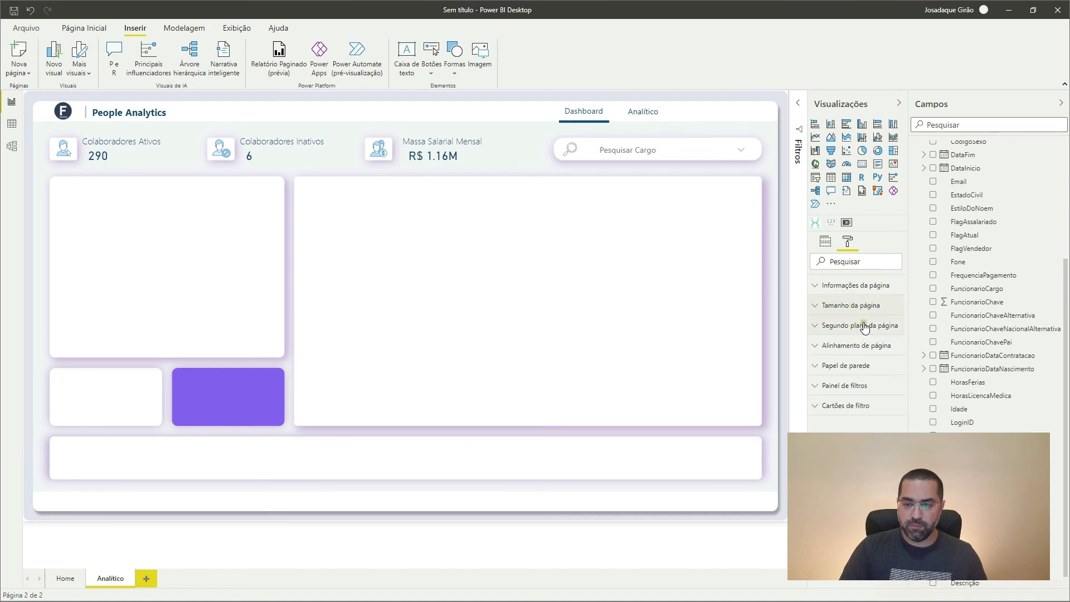
pyautogui.click(868, 326)
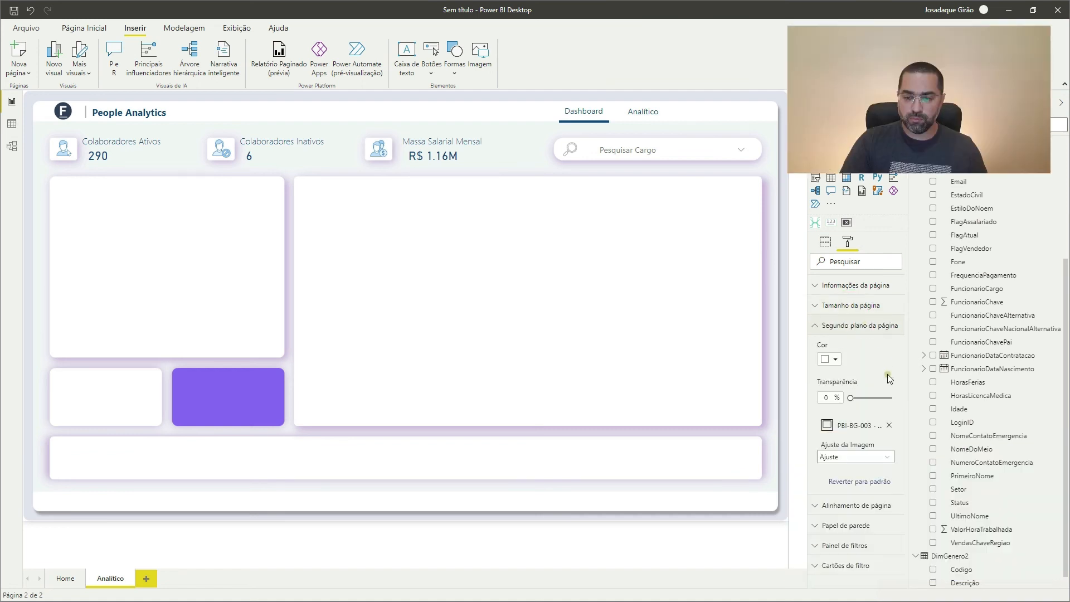
pyautogui.click(889, 425)
# Add PBI-BG-003 - Pg 02.png from the Backgrounds folder as the page background and set its image fit to Ajuste.
pyautogui.click(870, 426)
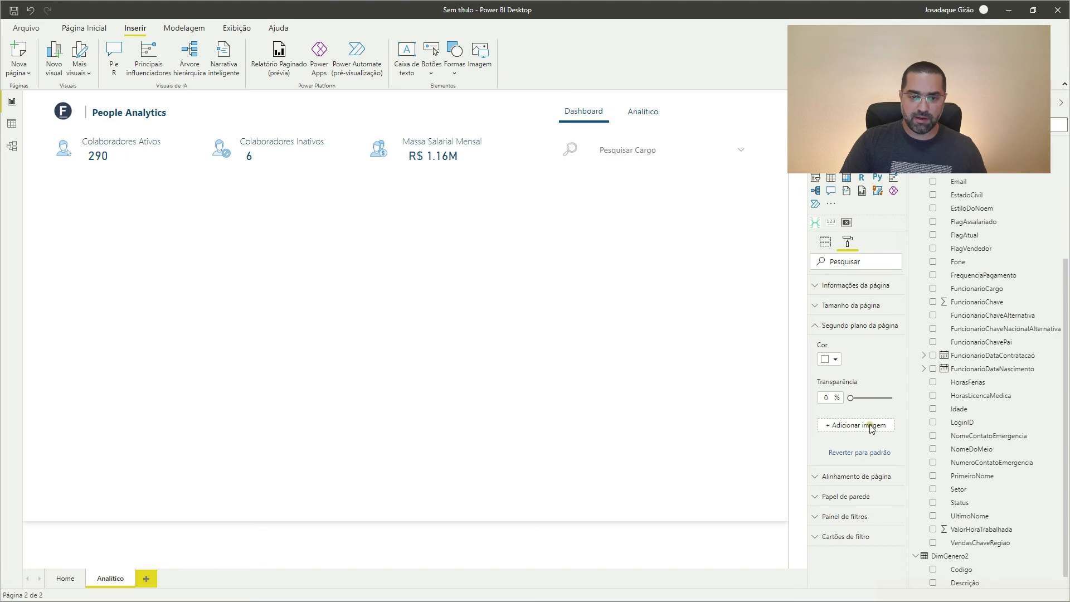
pyautogui.hotkey('alt', 'Up')
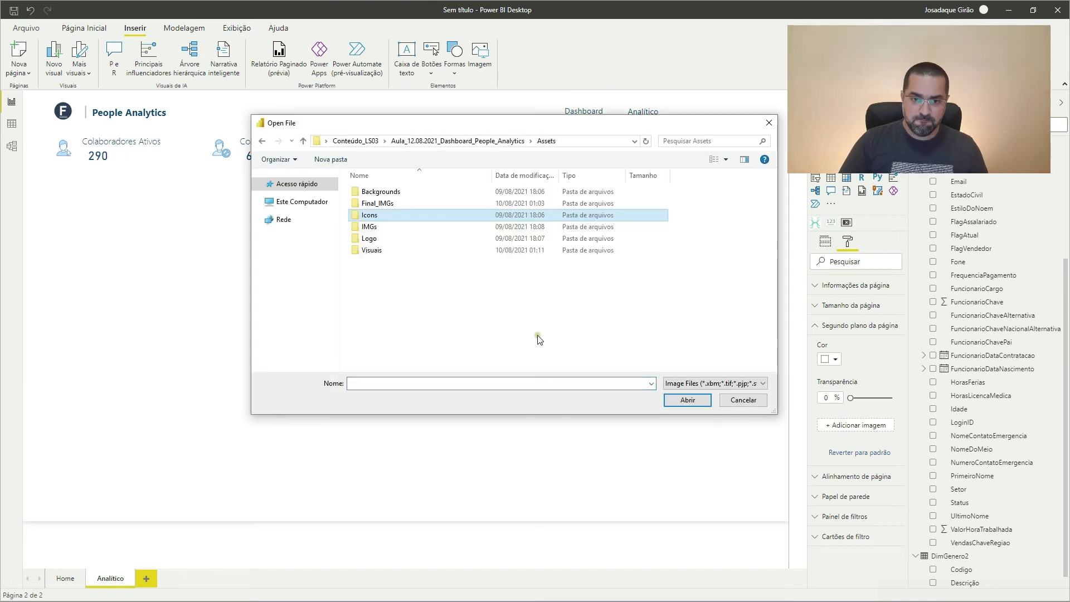
pyautogui.press('Up')
pyautogui.press('Up')
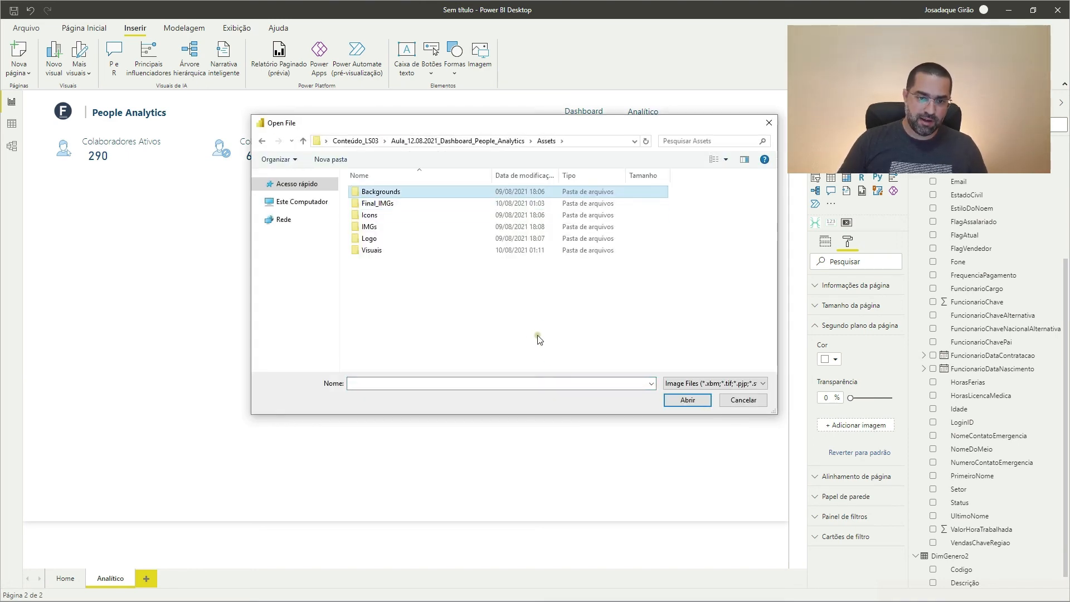
pyautogui.press('Return')
pyautogui.press('Right')
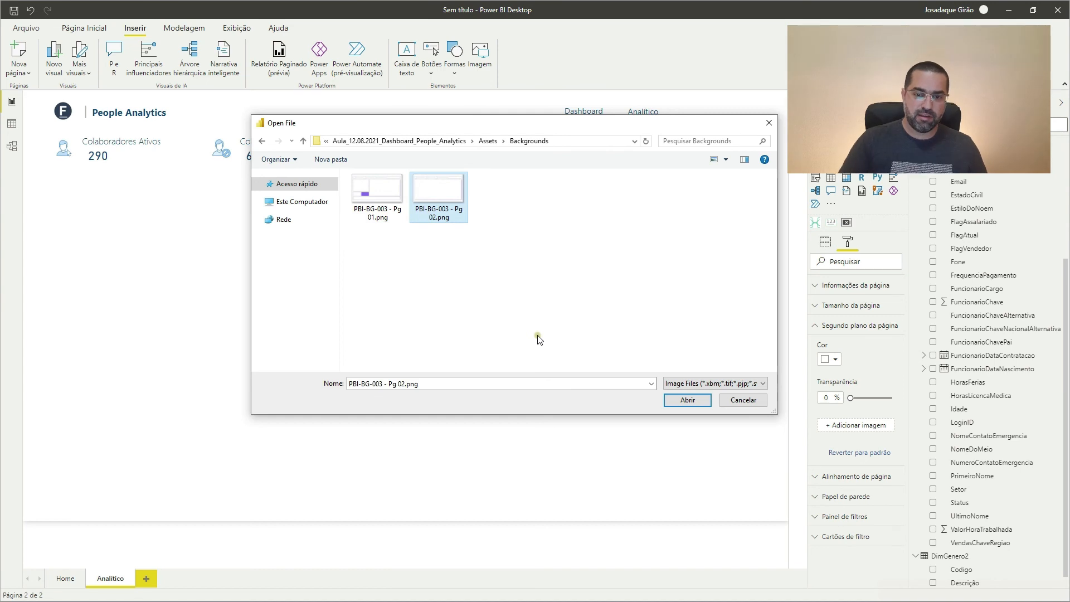
pyautogui.press('Return')
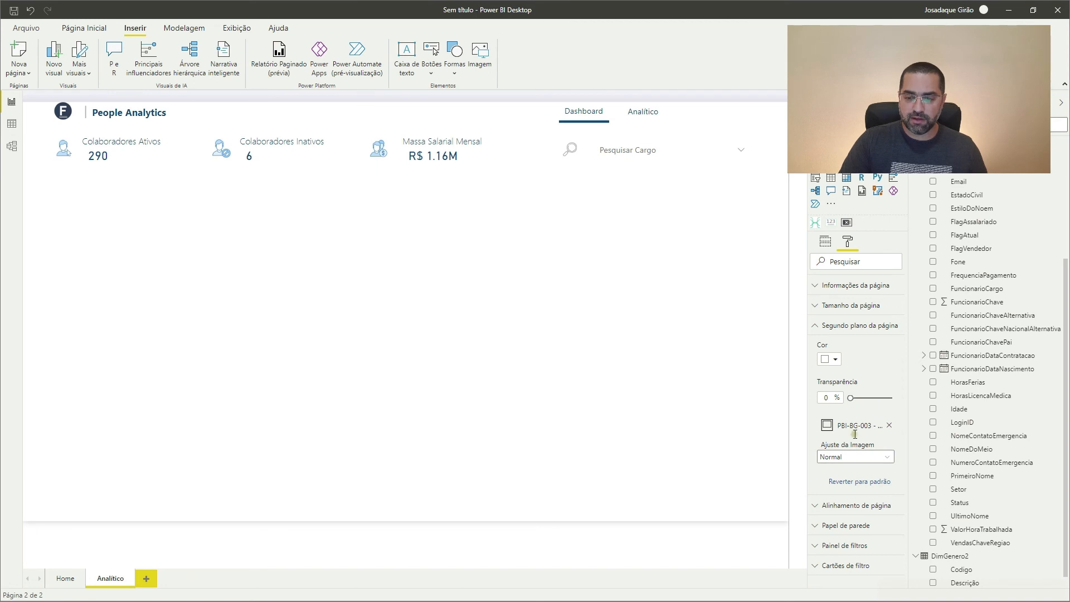
pyautogui.click(857, 456)
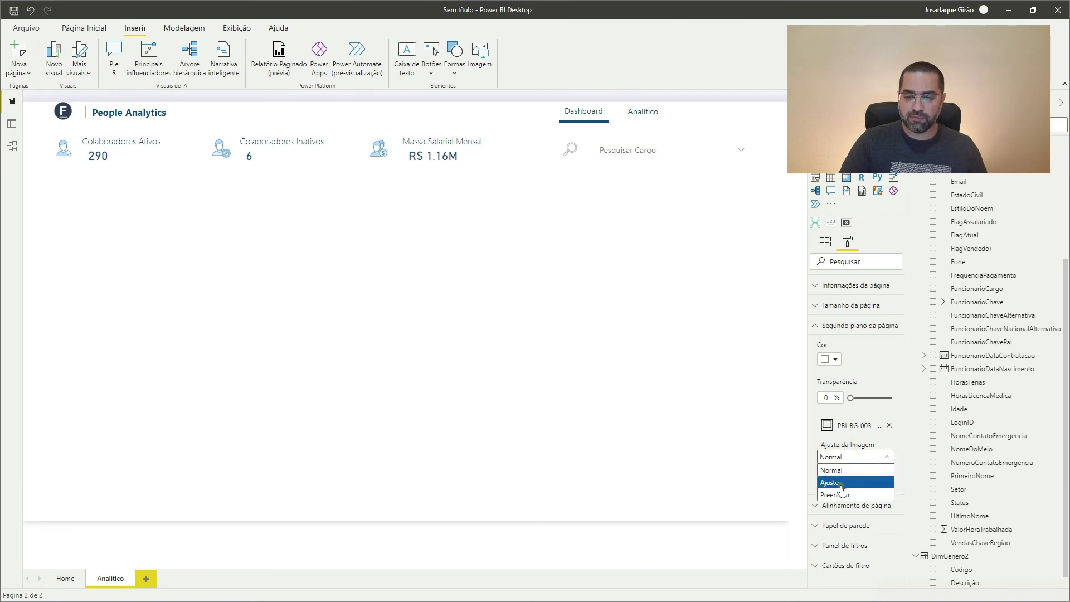
pyautogui.click(834, 484)
pyautogui.click(511, 386)
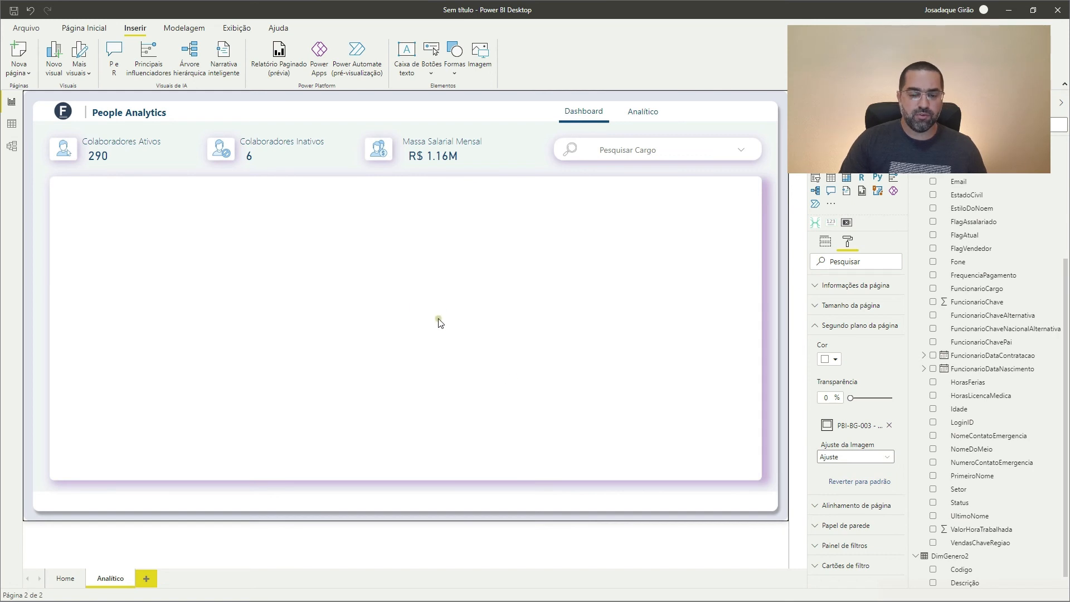
# Move the dark blue underline horizontally from the Dashboard button to beneath the Analítico button.
pyautogui.click(587, 122)
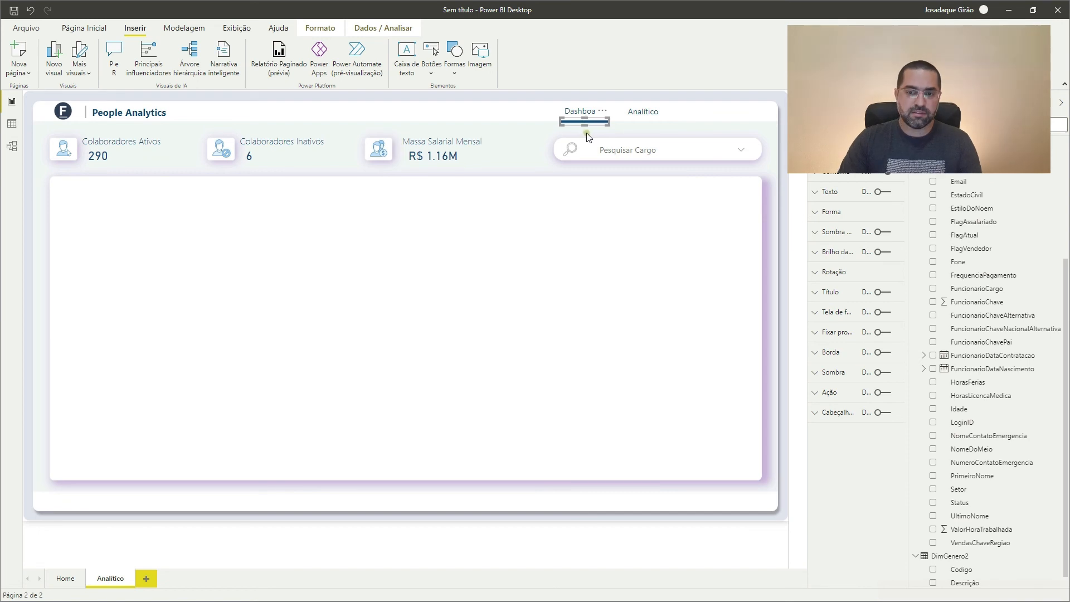
pyautogui.press('Right')
pyautogui.press('Right')
pyautogui.press('Right')
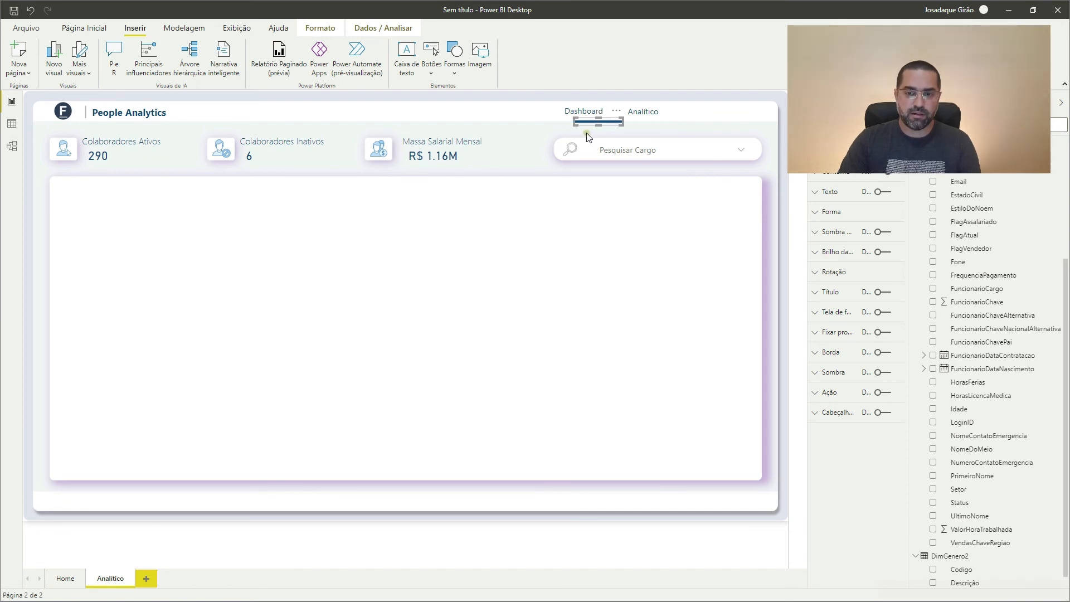
pyautogui.press('Right')
pyautogui.press('Right')
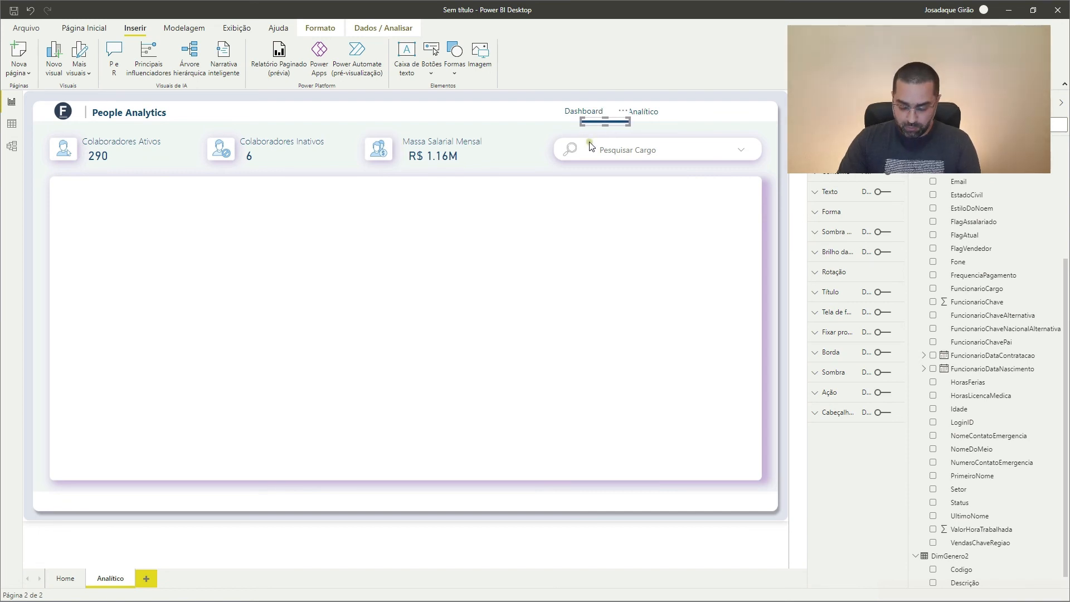
pyautogui.press('Right')
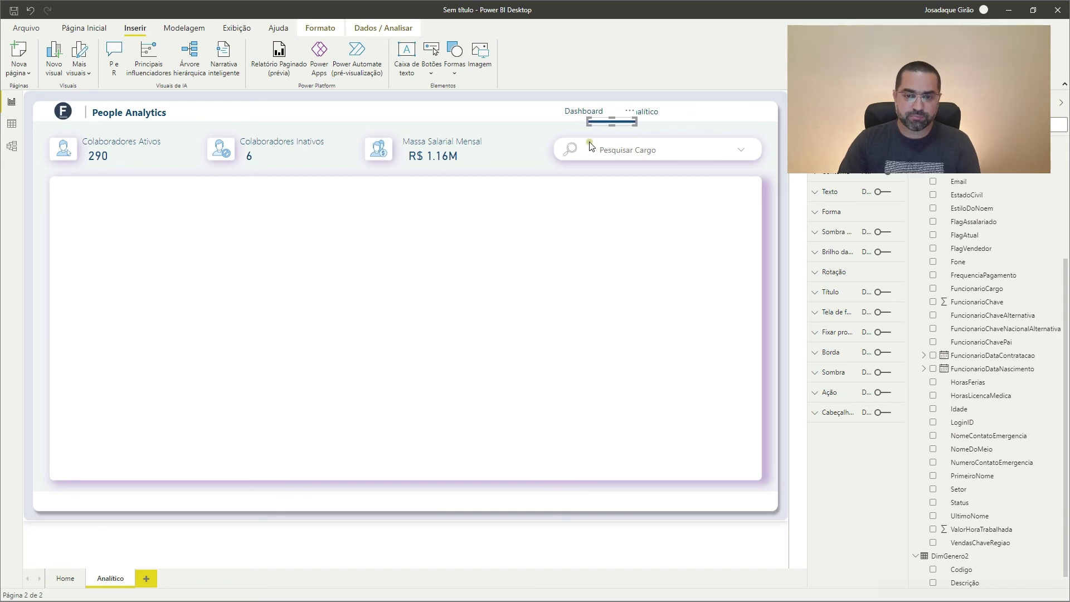
pyautogui.press('Right')
pyautogui.press('Right')
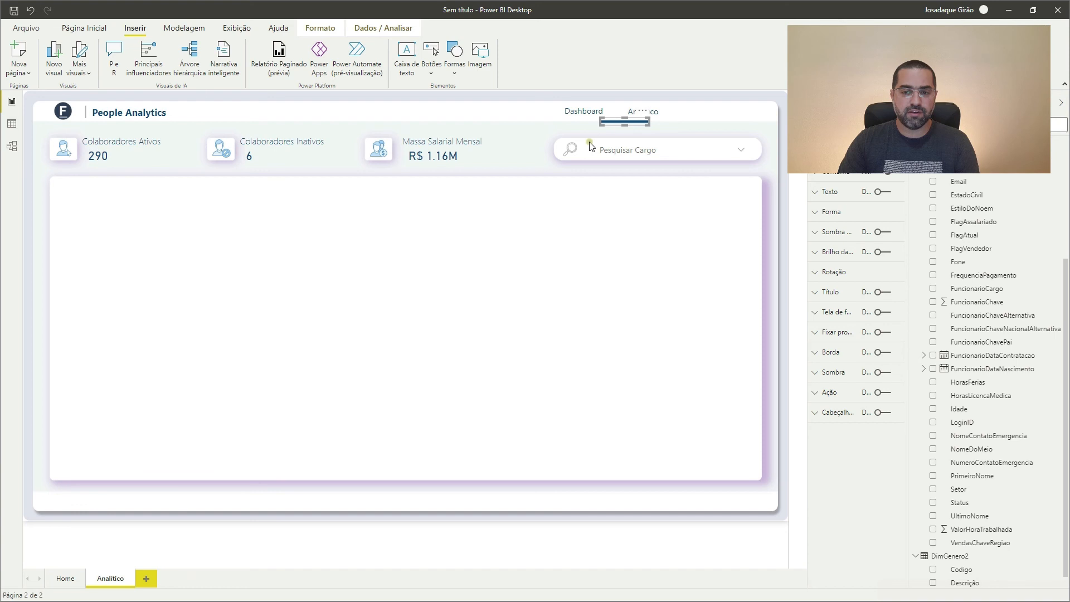
pyautogui.press('Right')
pyautogui.press('Right')
pyautogui.press('Right')
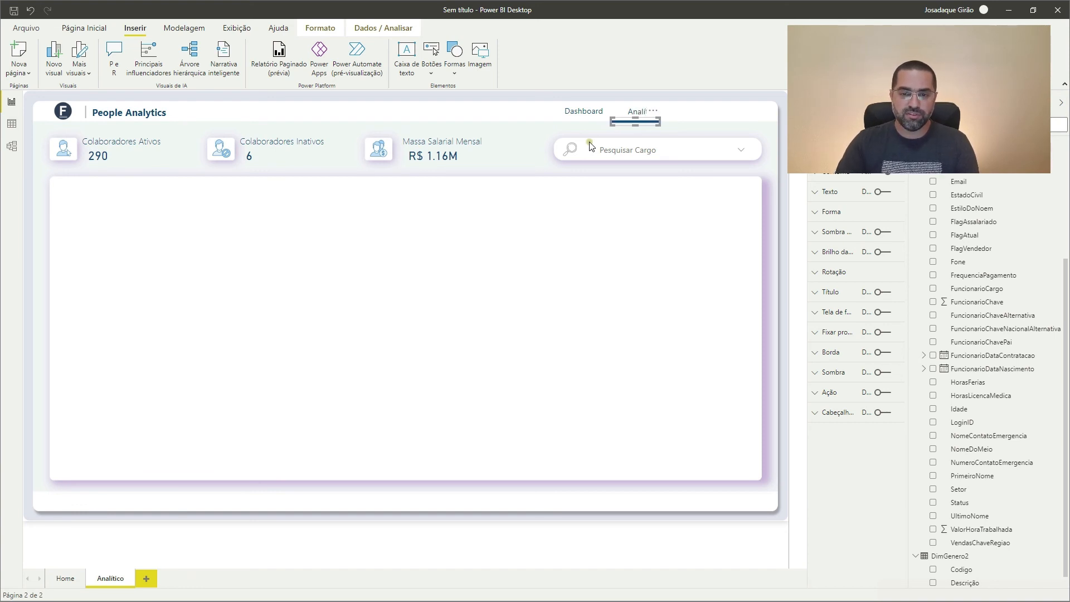
pyautogui.press('Right')
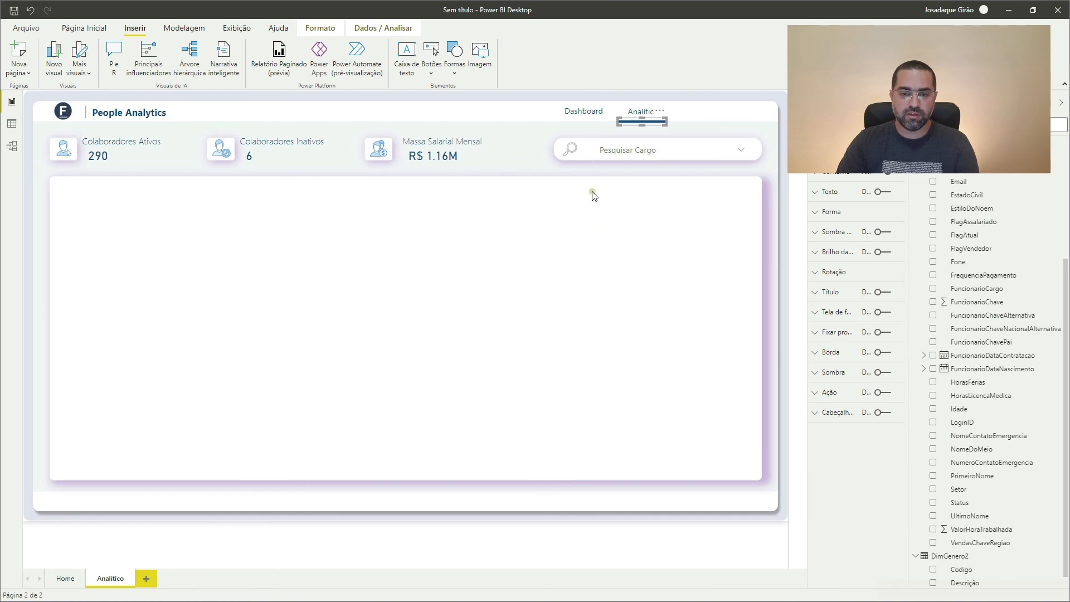
pyautogui.press('Right')
pyautogui.click(562, 265)
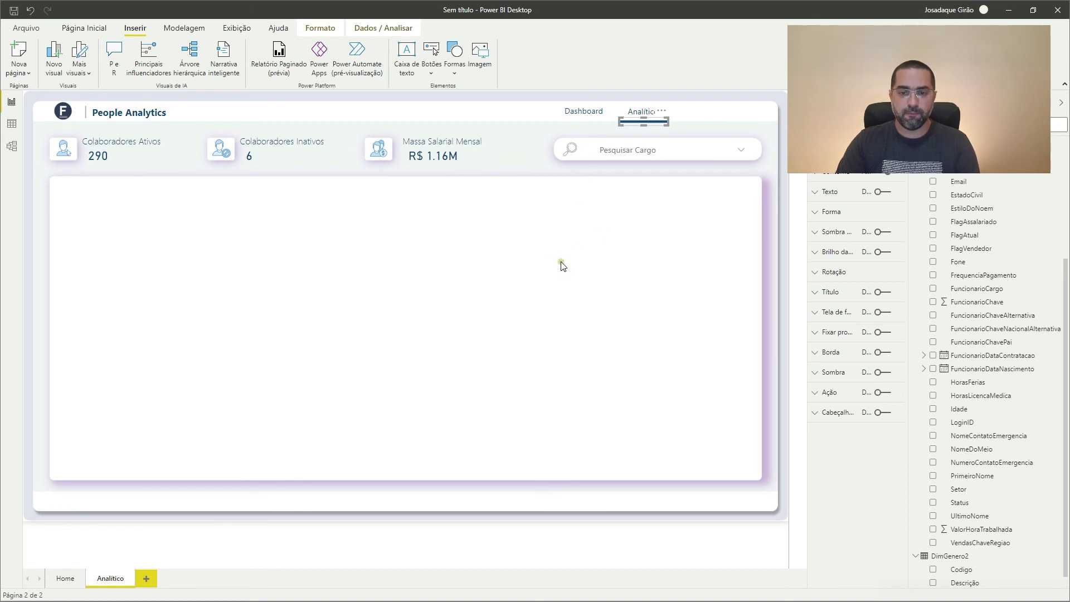
# On the Analítico page, enable the Dashboard button's action as Navegação na página with Home as the destination.
pyautogui.click(57, 582)
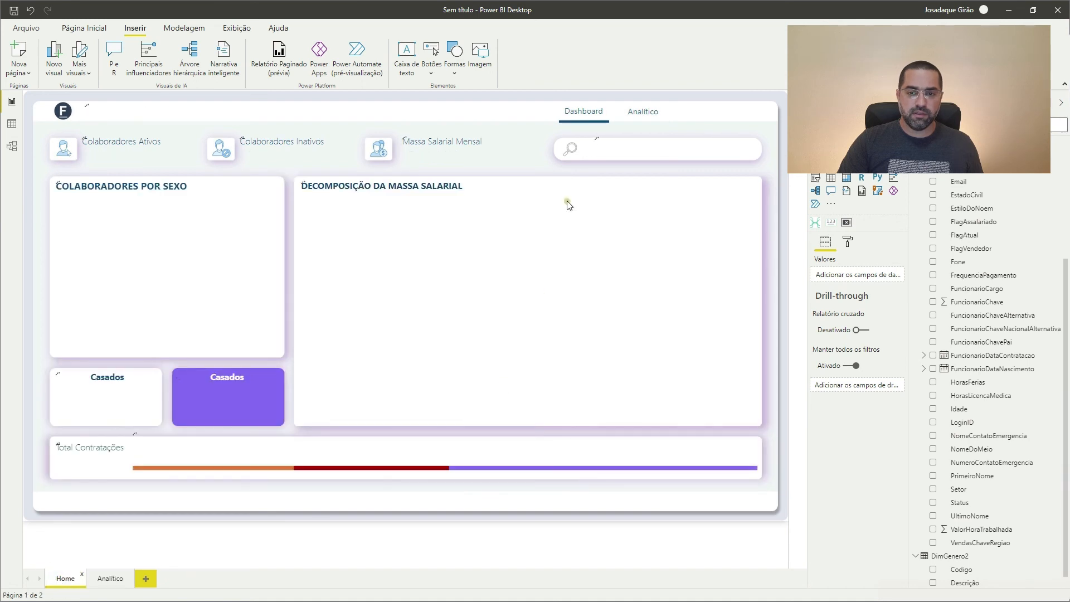
pyautogui.click(111, 583)
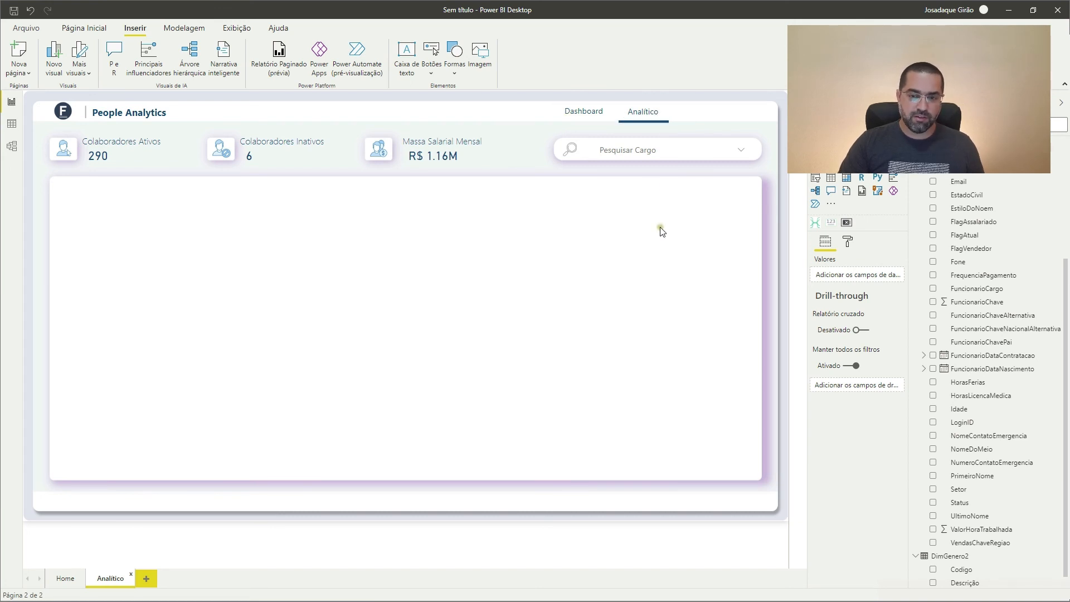
pyautogui.click(583, 112)
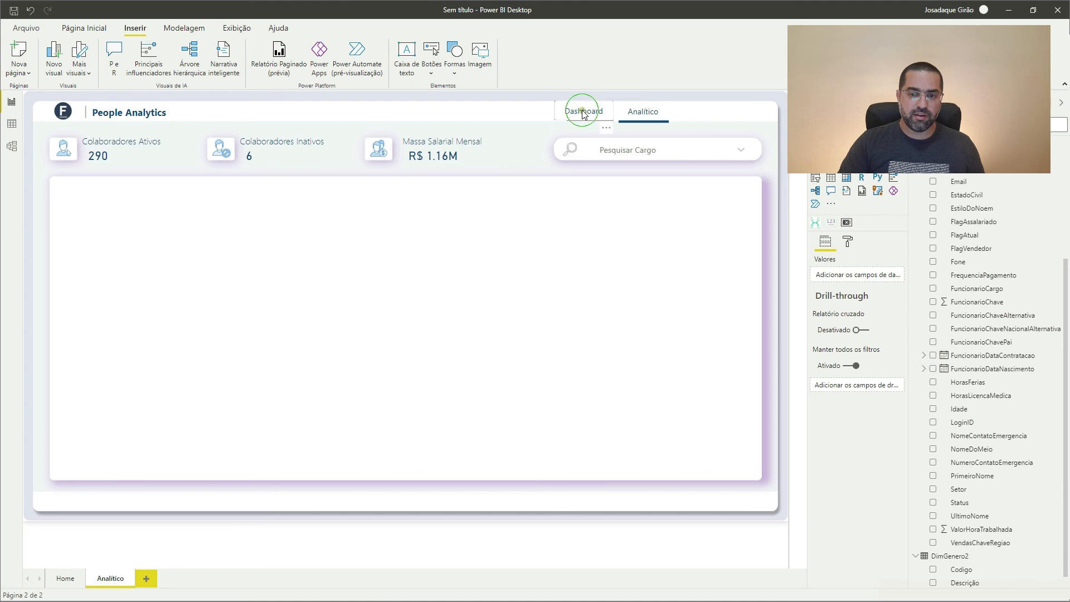
pyautogui.click(585, 113)
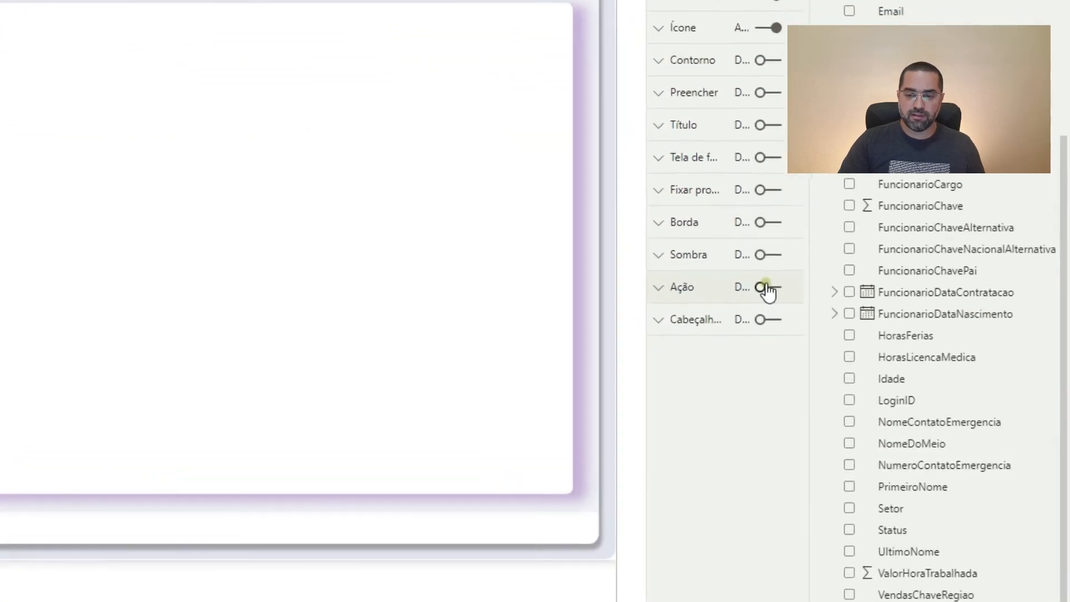
pyautogui.click(692, 247)
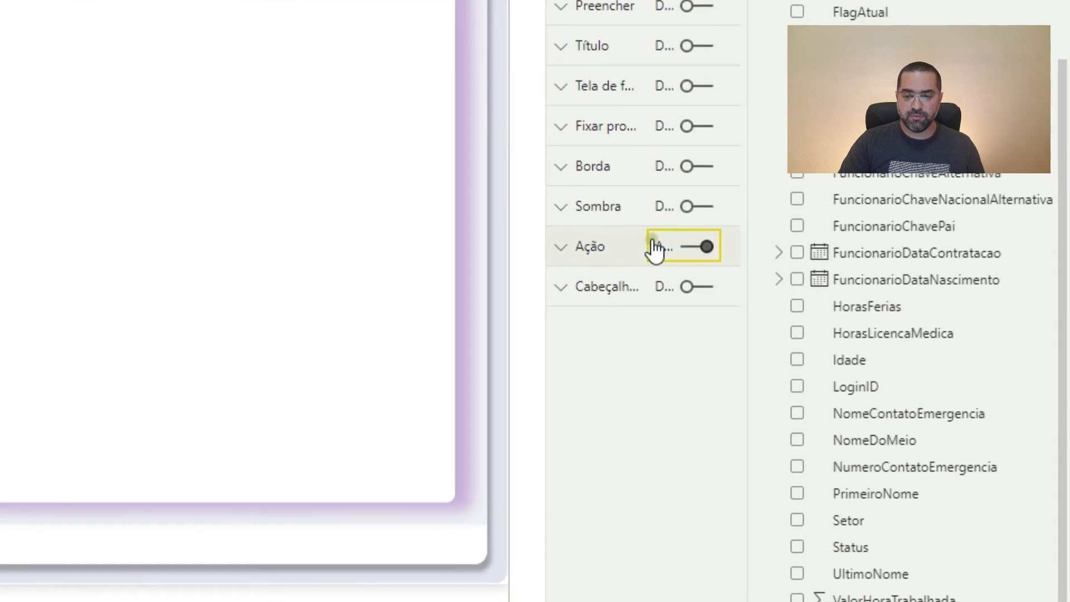
pyautogui.click(596, 249)
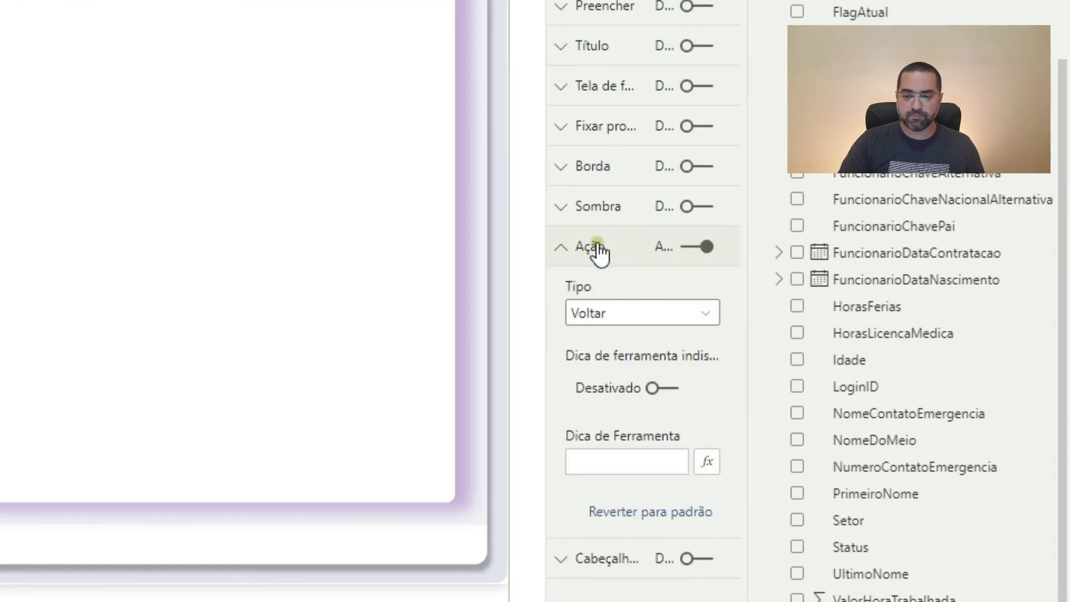
pyautogui.click(636, 316)
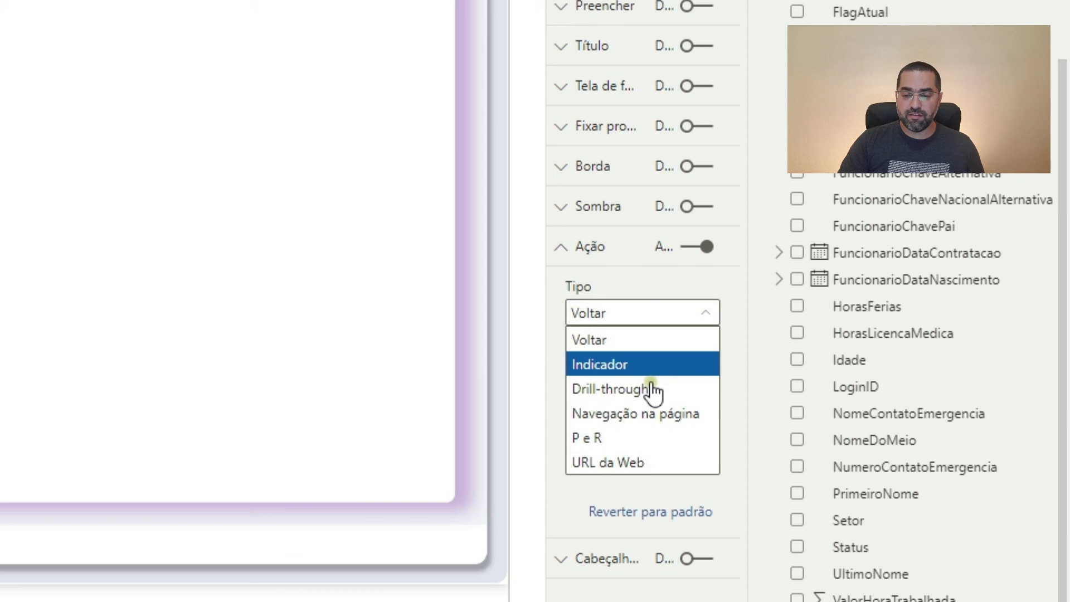
pyautogui.click(623, 416)
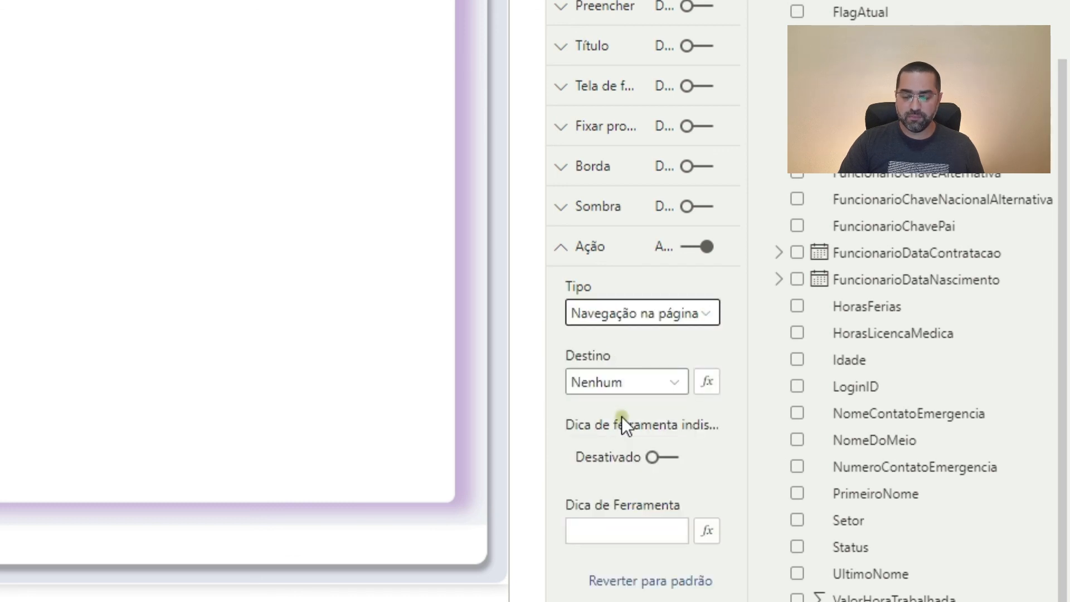
pyautogui.click(599, 383)
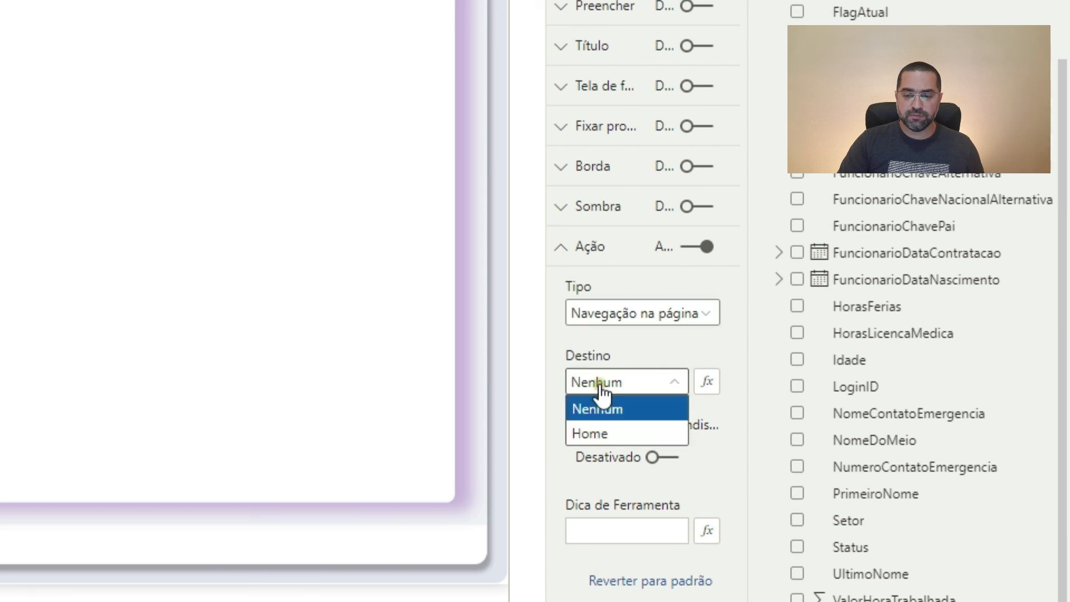
pyautogui.click(611, 431)
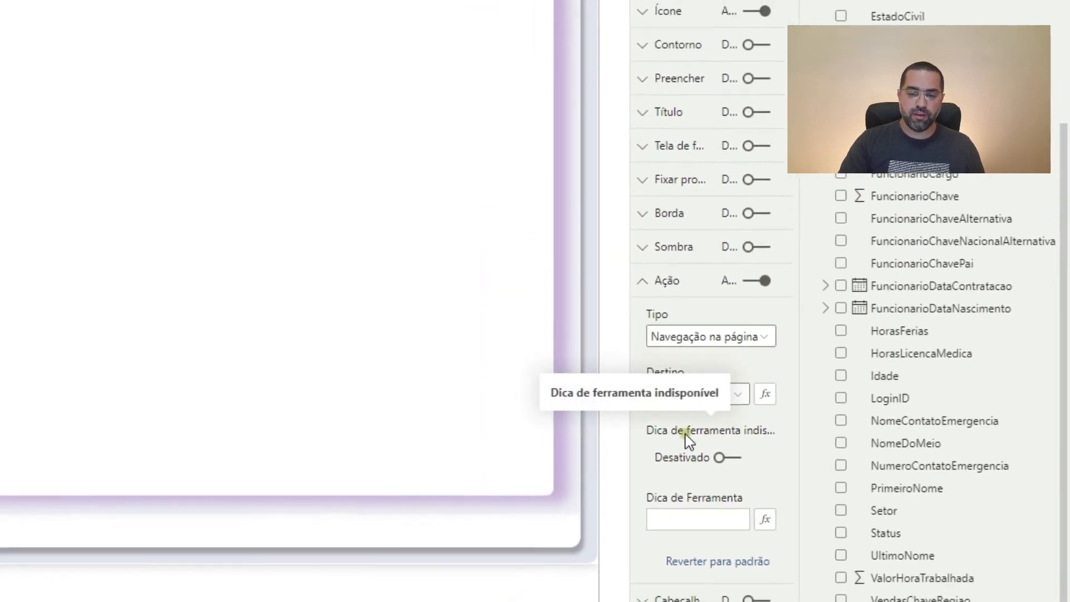
pyautogui.click(641, 357)
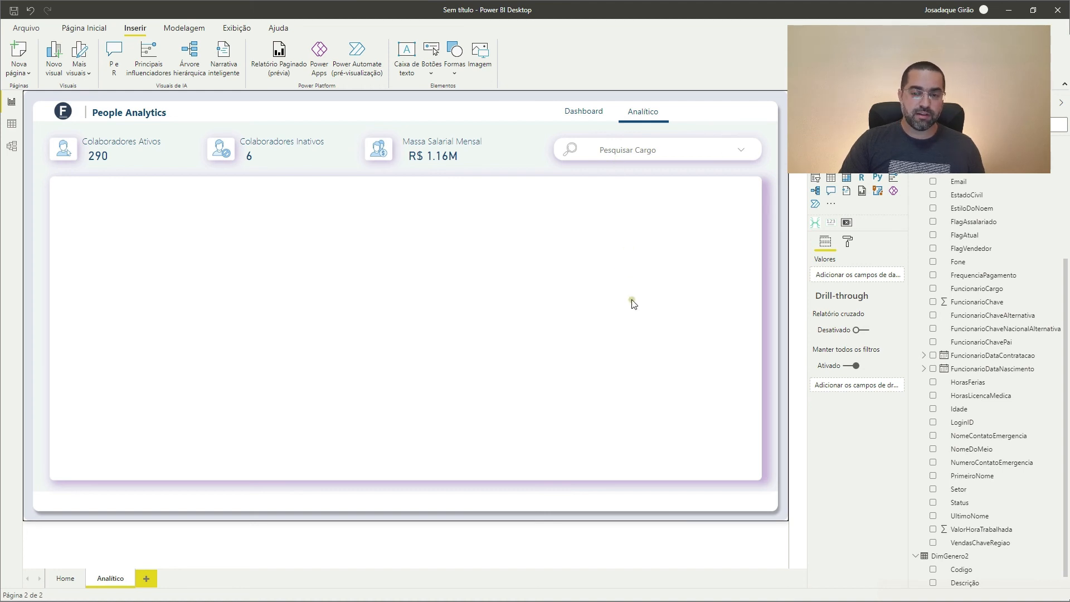
# On the Home page, set the Analítico button's action to Navegação na página with destination Analítico and tooltip Analítico.
pyautogui.keyDown('ctrl'); pyautogui.click(583, 117); pyautogui.keyUp('ctrl')
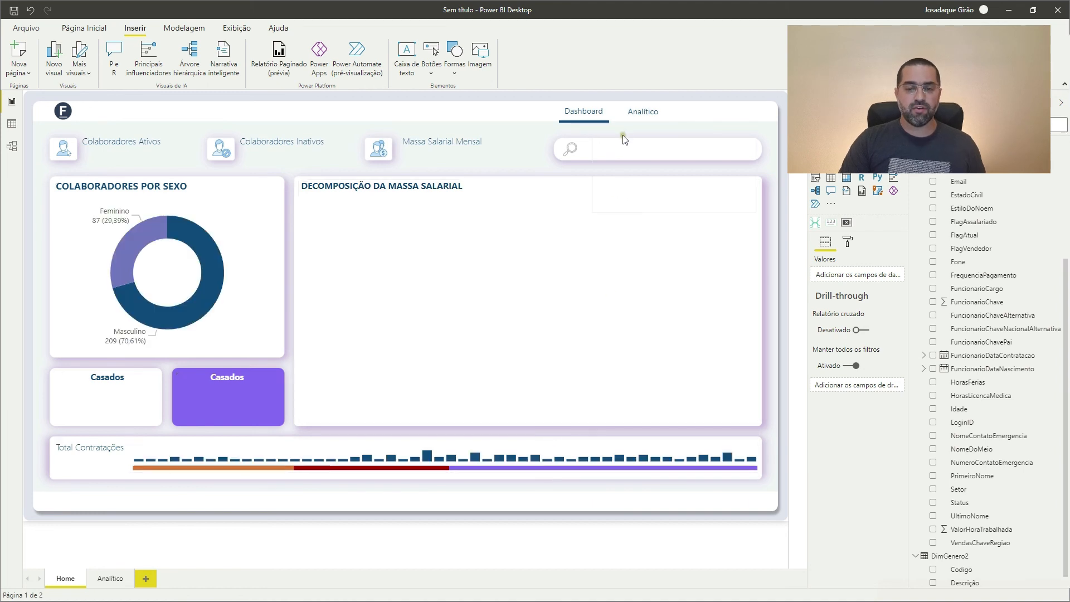
pyautogui.click(644, 115)
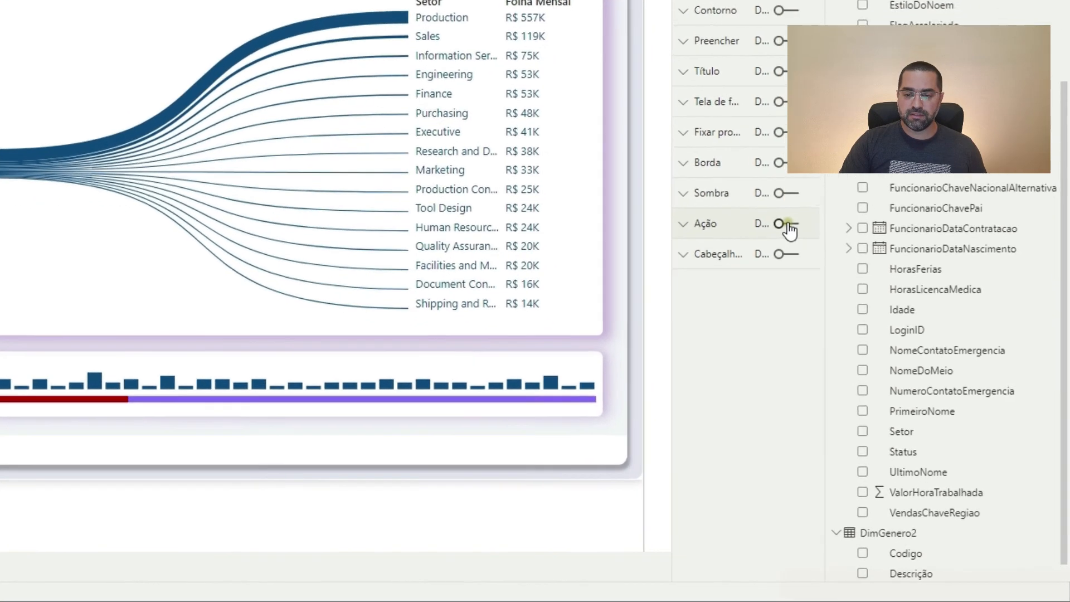
pyautogui.click(882, 347)
pyautogui.click(590, 104)
pyautogui.click(634, 177)
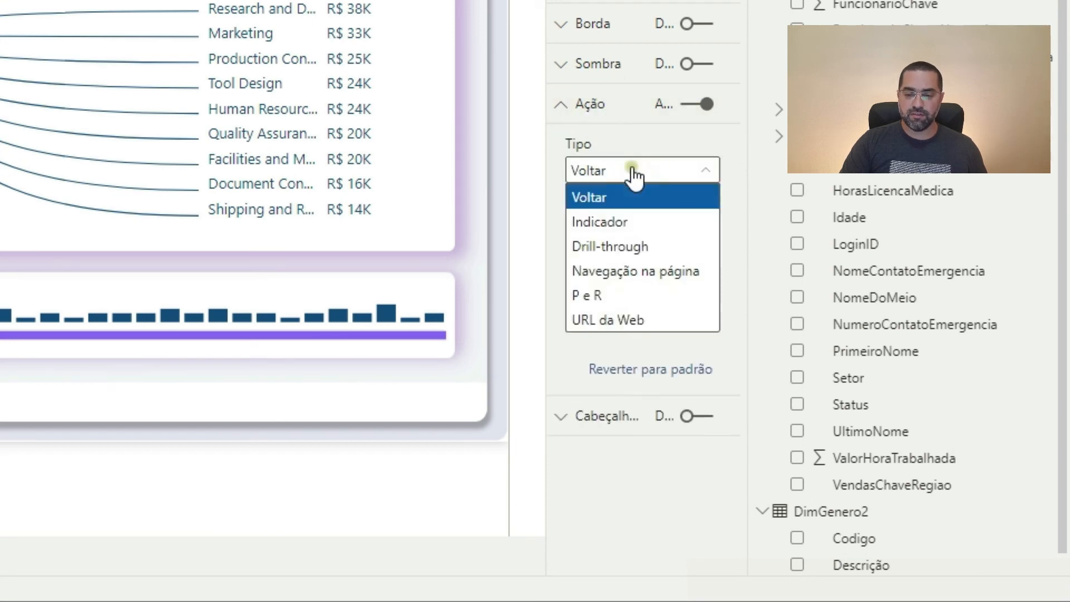
pyautogui.click(646, 273)
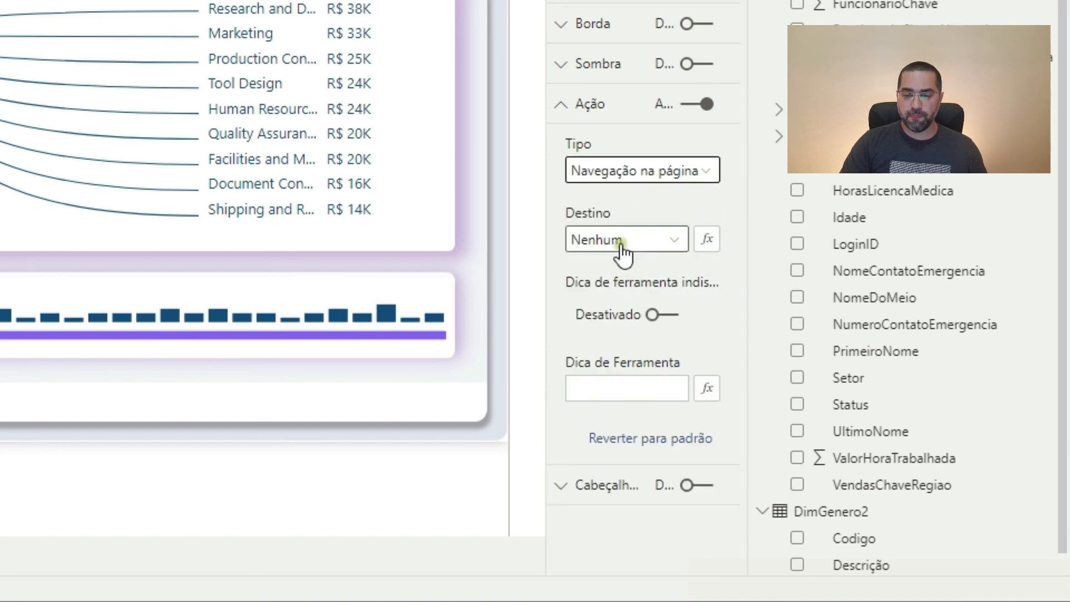
pyautogui.click(621, 248)
pyautogui.click(623, 289)
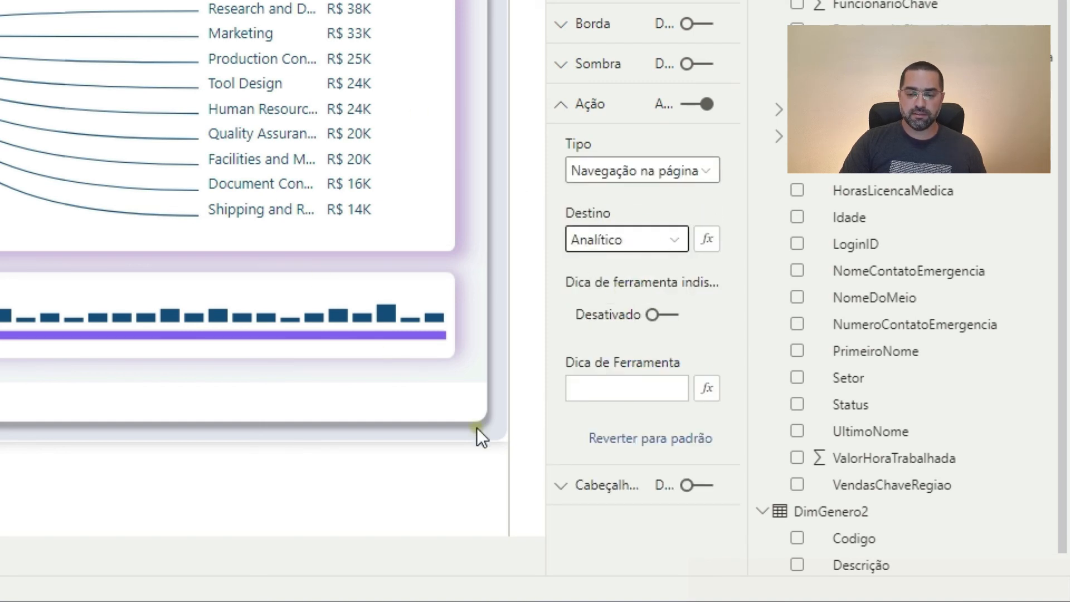
pyautogui.click(628, 385)
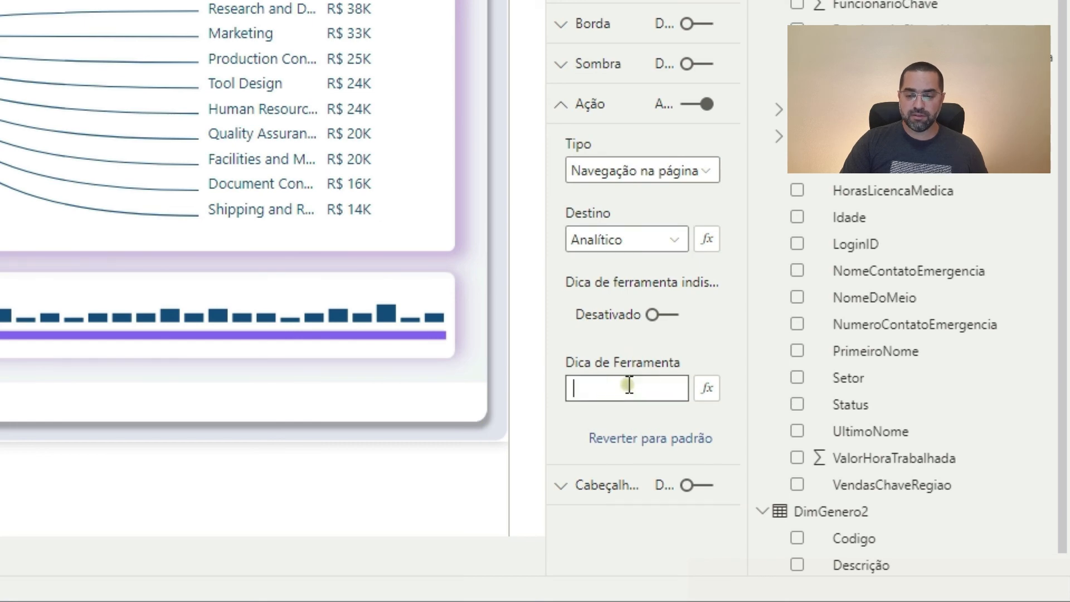
pyautogui.write('Analítico')
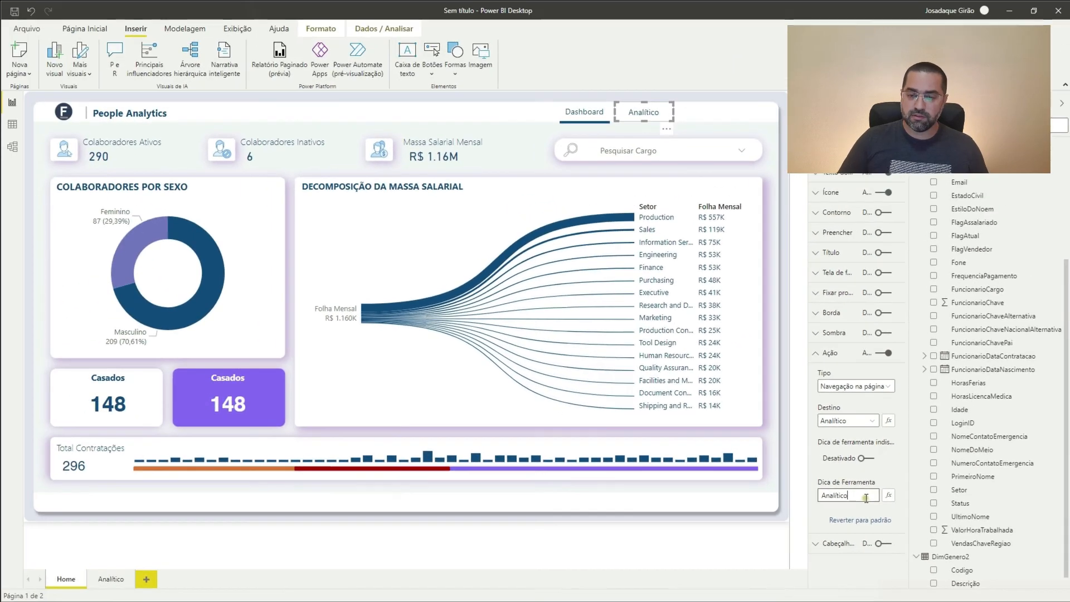
pyautogui.click(528, 119)
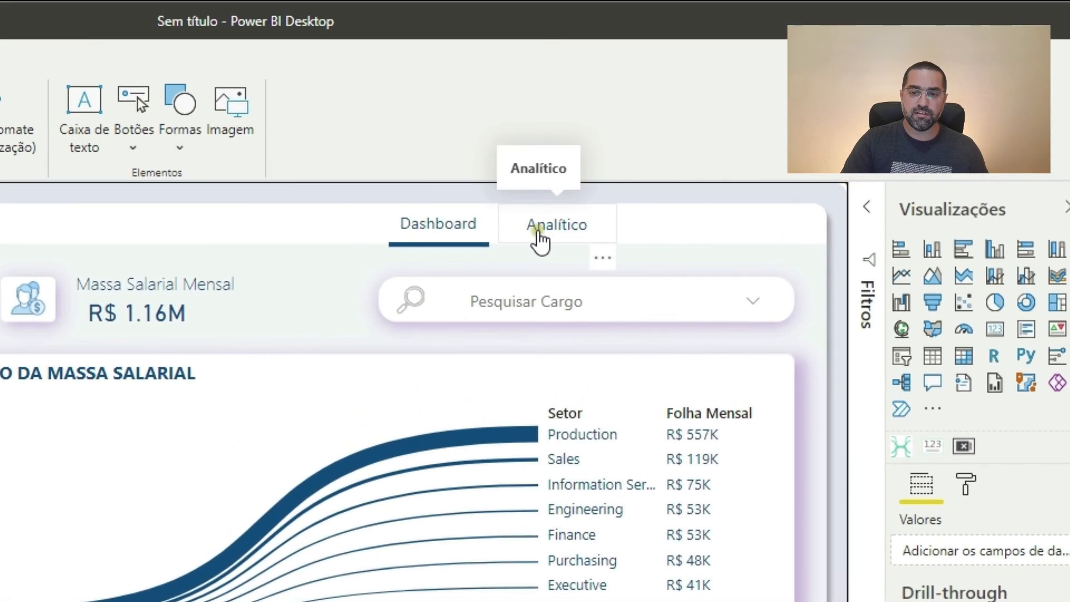
# Return to the Analítico page and enter the Dashboard button's label as the tooltip of its navigation action.
pyautogui.keyDown('ctrl'); pyautogui.click(538, 234); pyautogui.keyUp('ctrl')
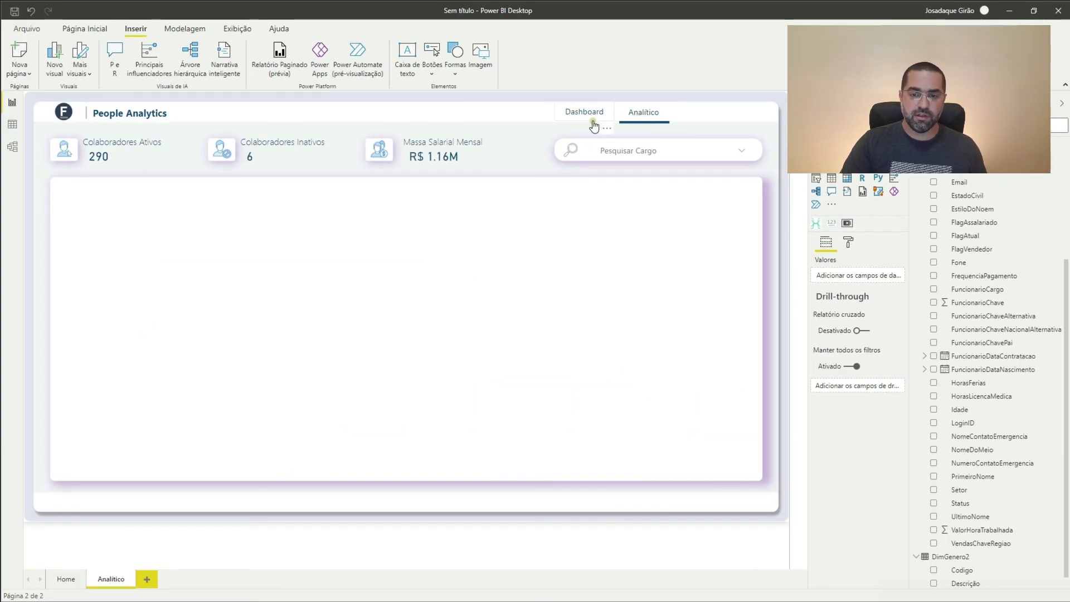
pyautogui.click(591, 120)
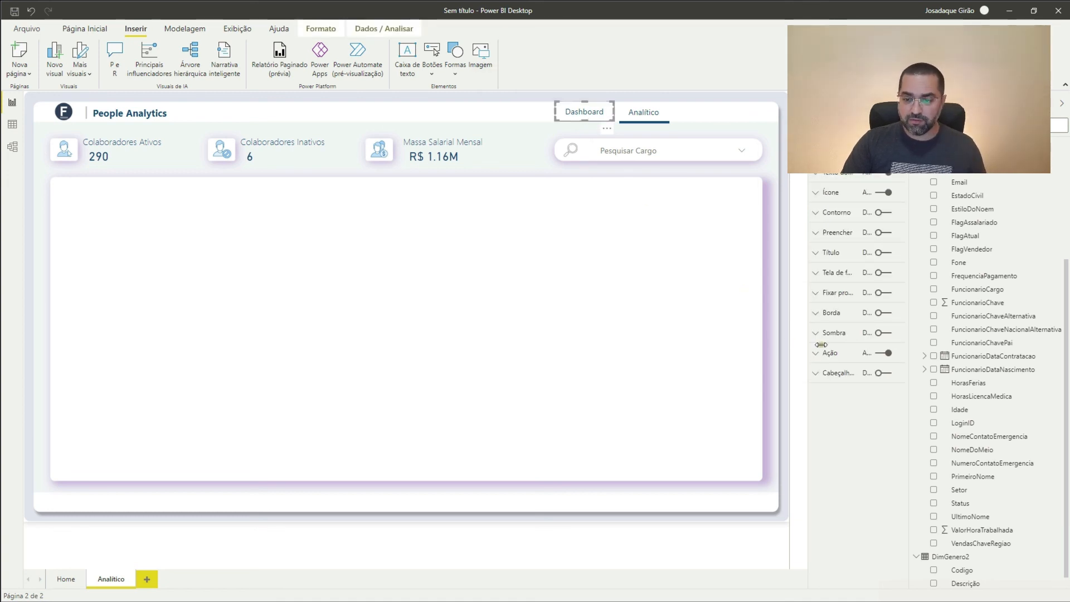
pyautogui.click(839, 357)
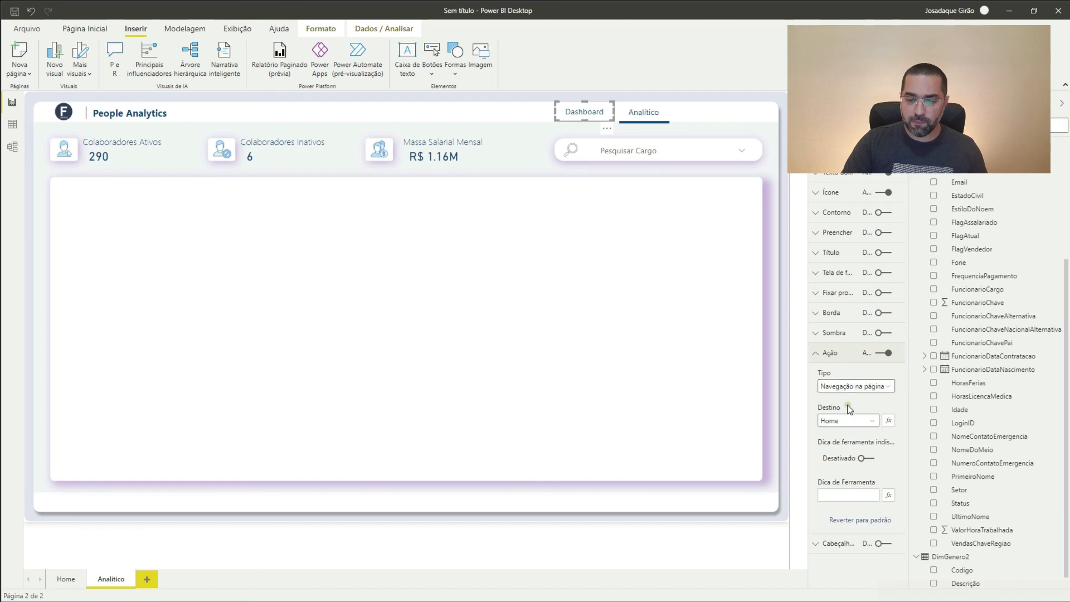
pyautogui.click(838, 498)
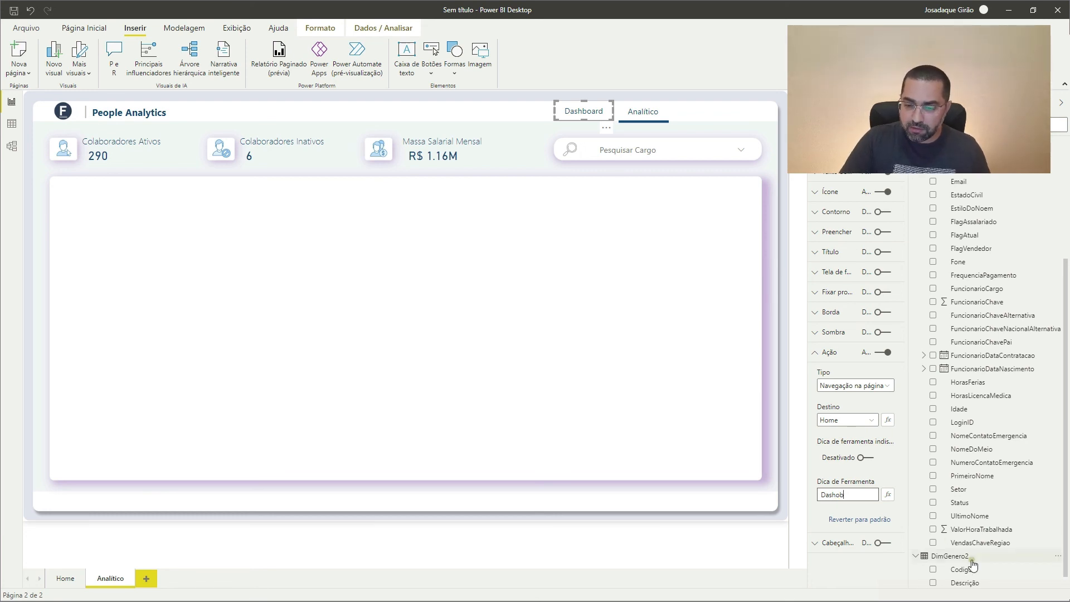
pyautogui.write('Dashob')
pyautogui.press('BackSpace')
pyautogui.press('BackSpace')
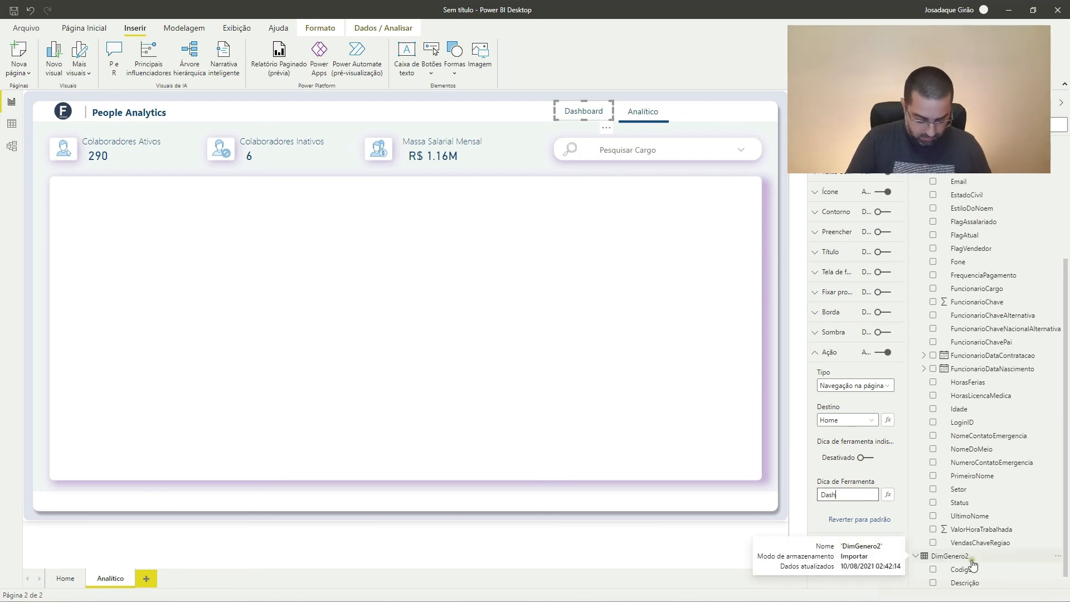
# Test the page navigation by following the Dashboard button to Home and the Analítico button back.
pyautogui.keyDown('ctrl'); pyautogui.click(570, 116); pyautogui.keyUp('ctrl')
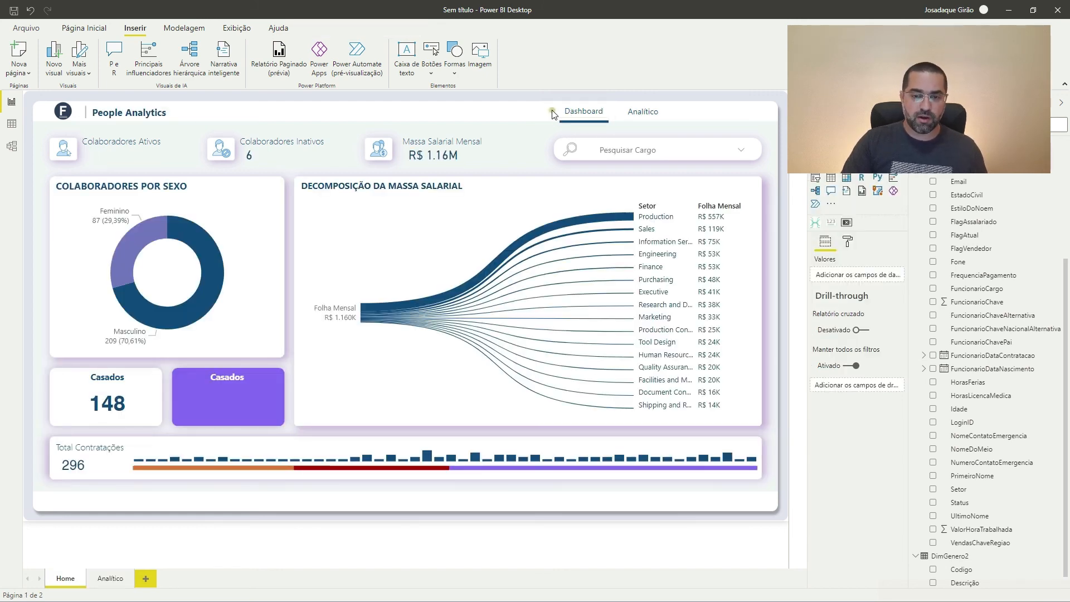
pyautogui.click(521, 107)
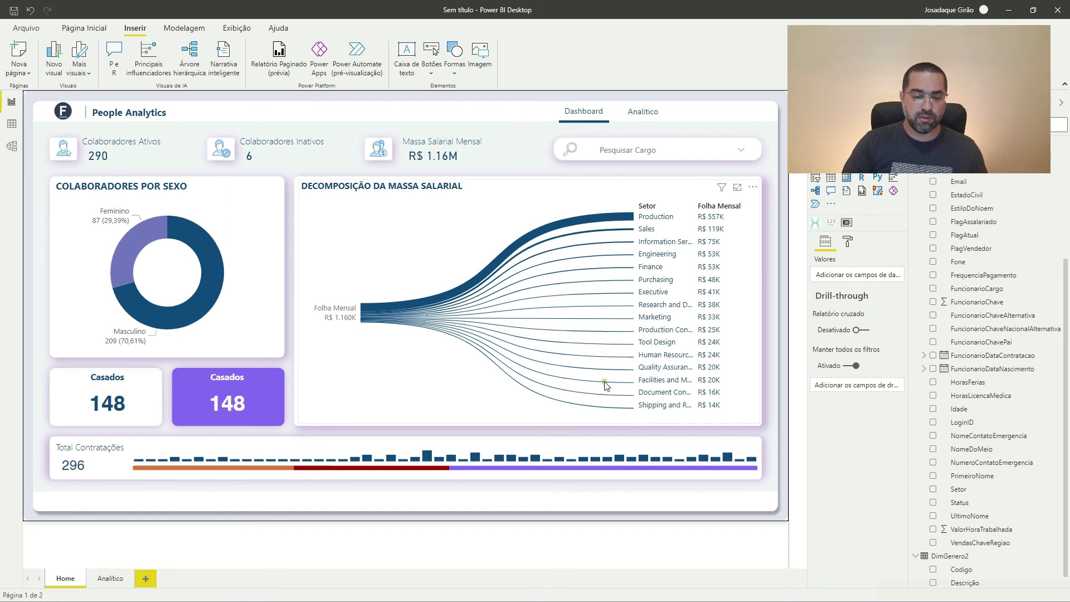
pyautogui.keyDown('ctrl'); pyautogui.click(637, 118); pyautogui.keyUp('ctrl')
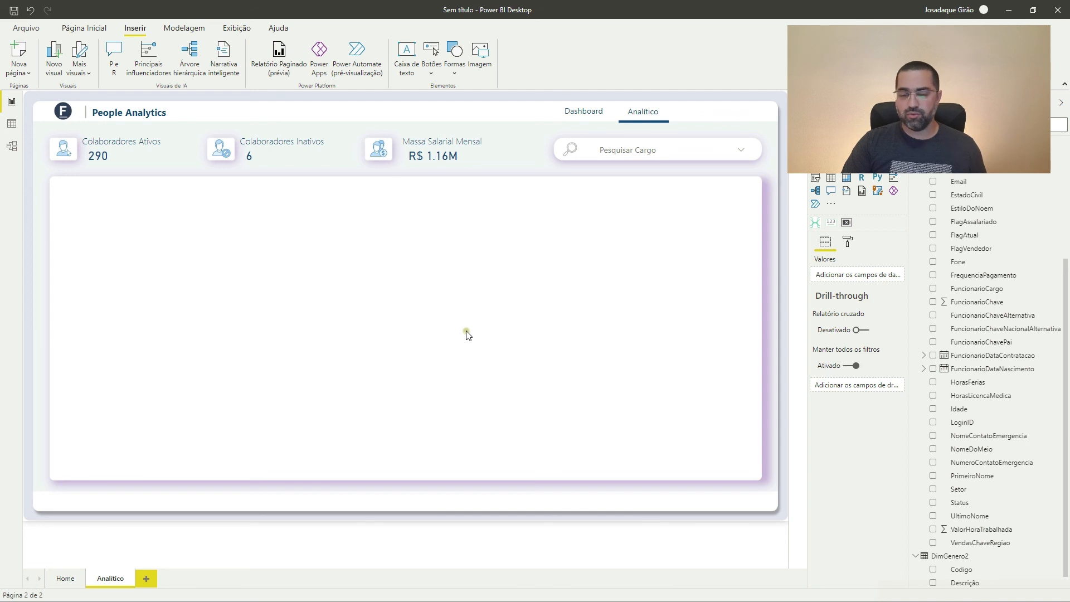
# Insert a table visual on the Analítico page and size it to fill the large white panel.
pyautogui.click(204, 284)
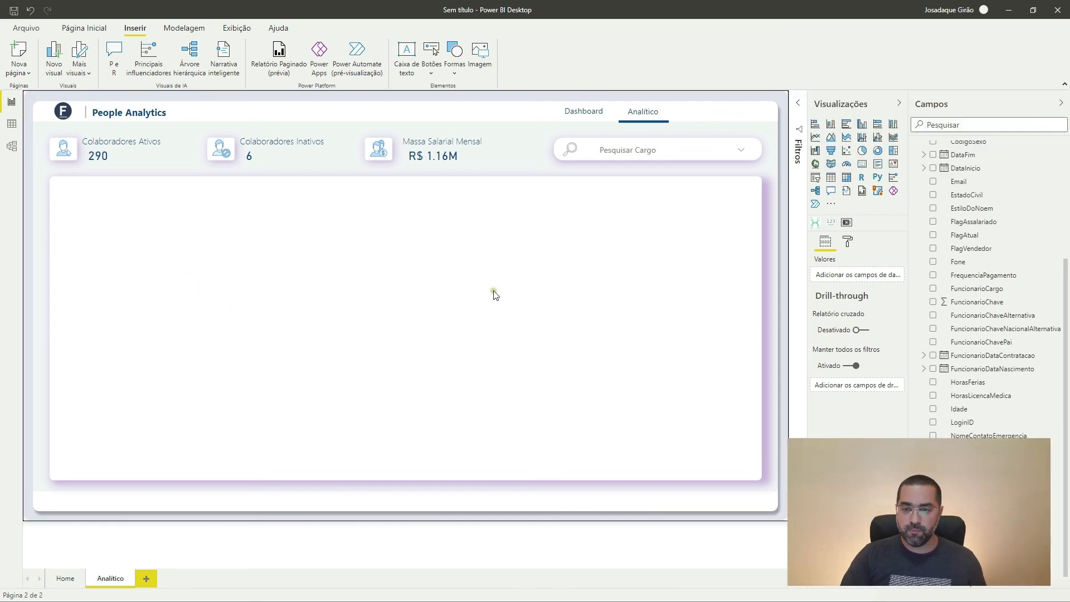
pyautogui.click(831, 177)
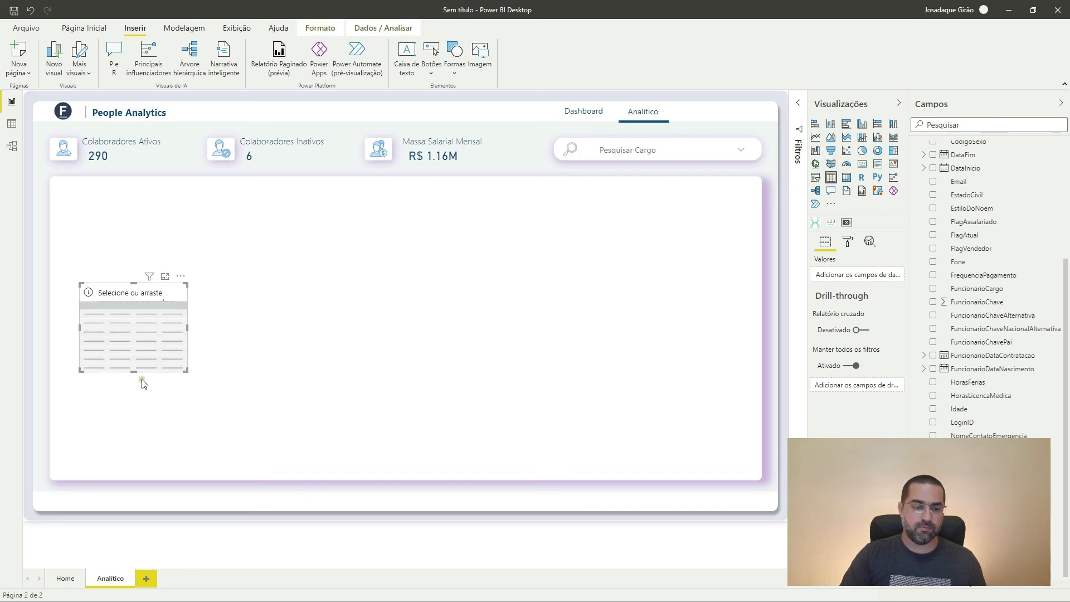
pyautogui.moveTo(136, 332); pyautogui.dragTo(103, 229)
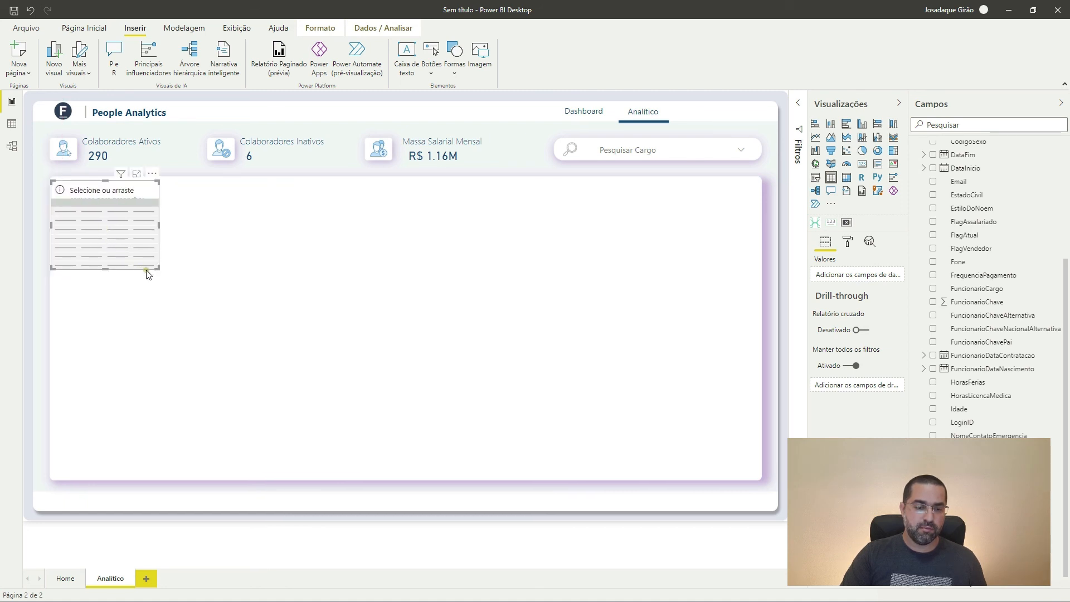
pyautogui.moveTo(218, 304); pyautogui.dragTo(757, 477)
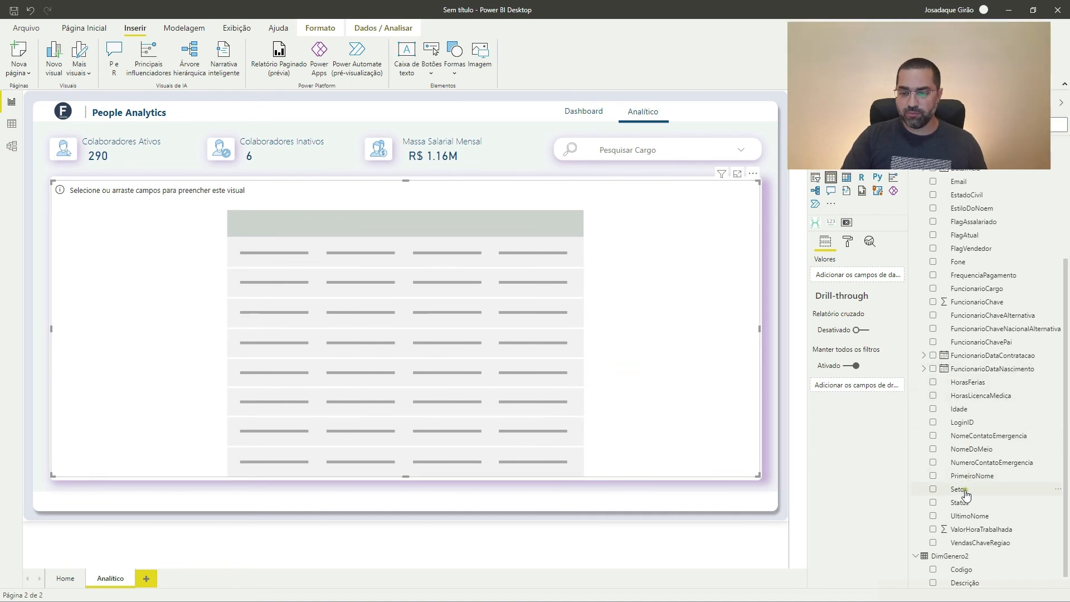
# Add the Setor and FuncionarioCargo fields as columns of the new table.
pyautogui.click(933, 490)
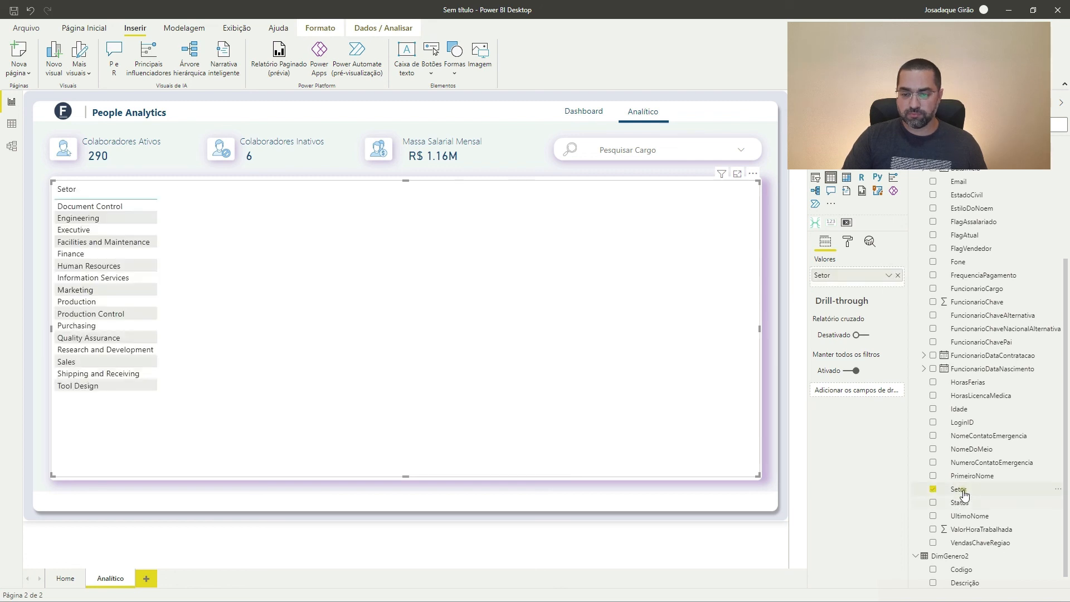
pyautogui.click(934, 289)
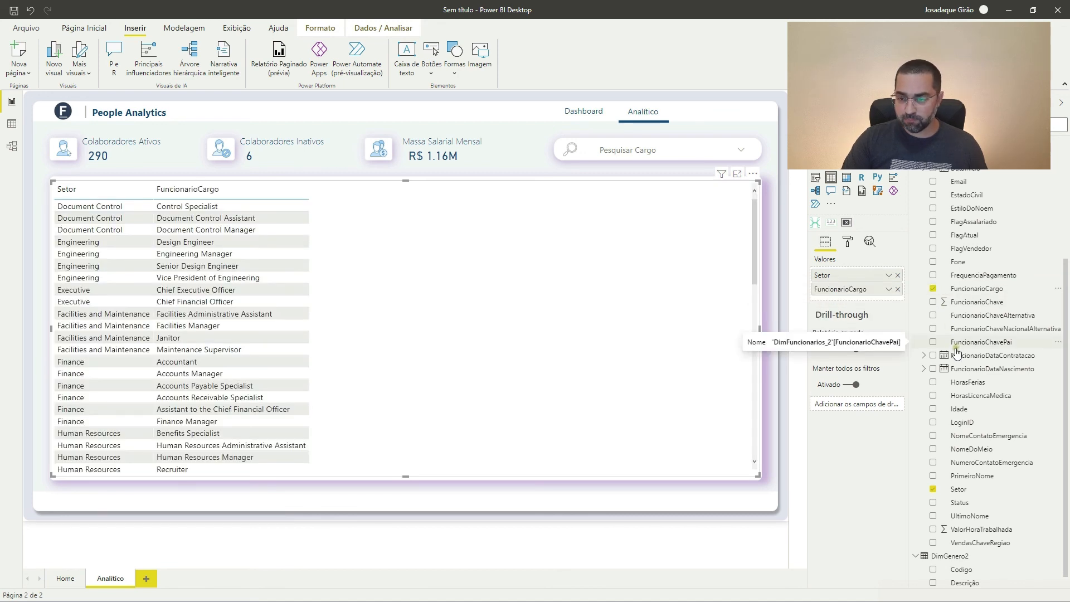
pyautogui.scroll(3, 958, 351)
pyautogui.scroll(-3, 971, 350)
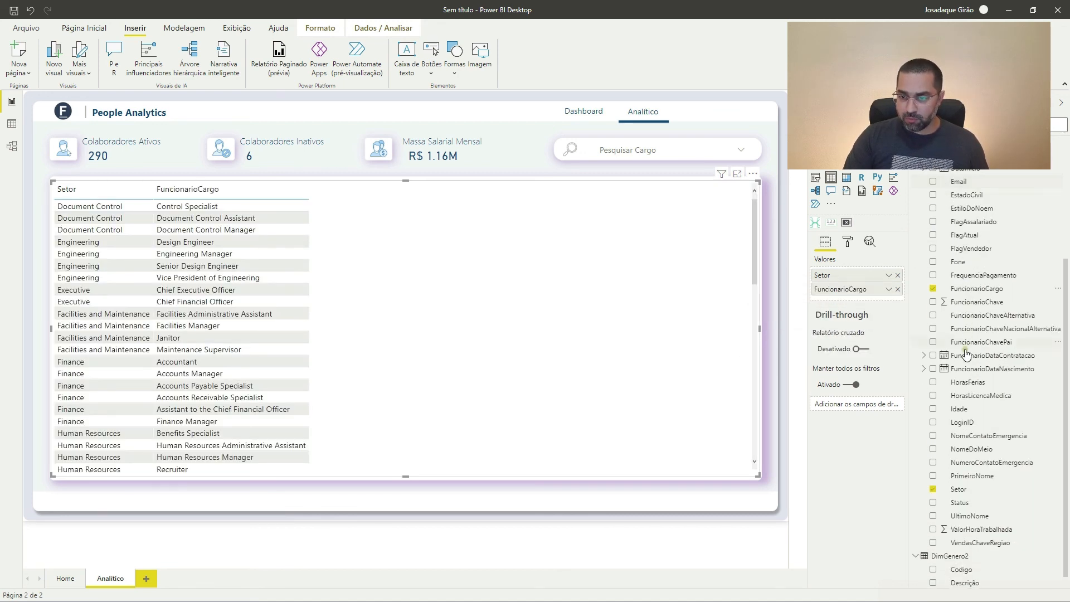
pyautogui.scroll(-1, 976, 381)
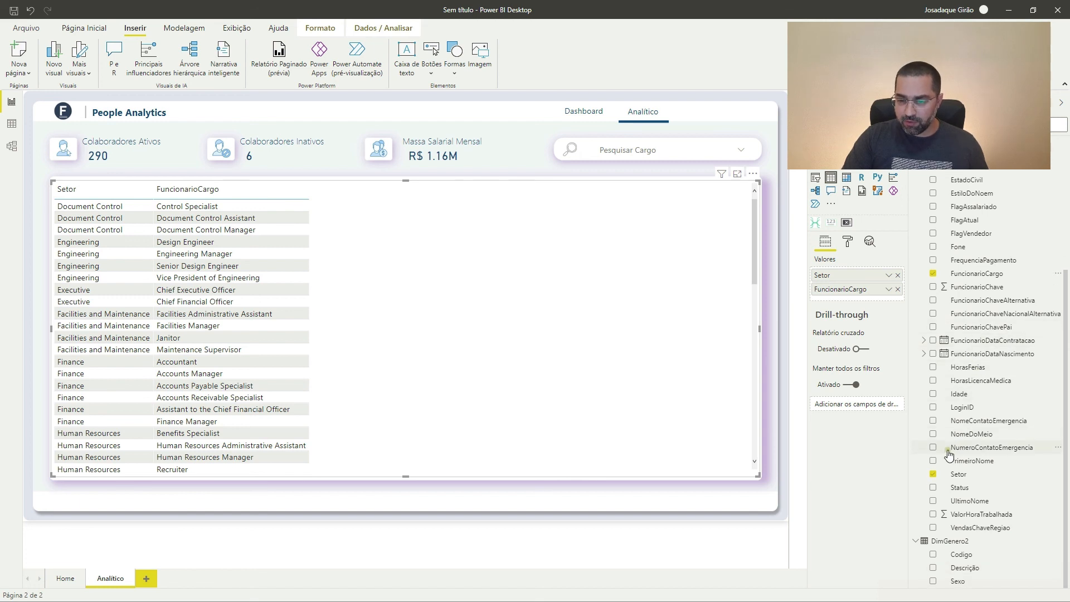
# Add the PrimeiroNome and UltimoNome fields, plus Sexo from DimGenero2, as columns of the table.
pyautogui.click(932, 461)
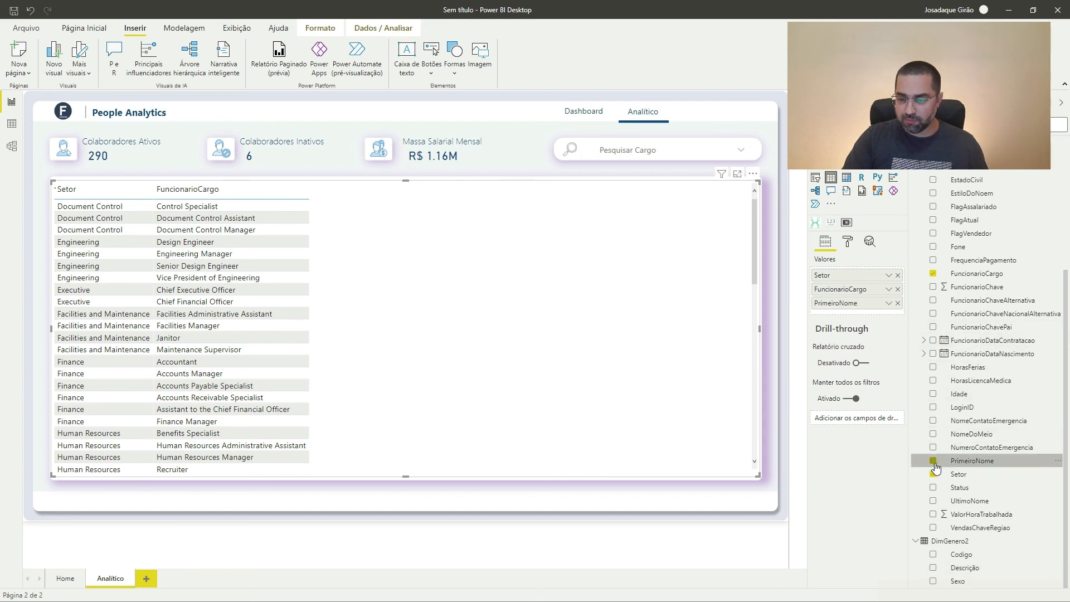
pyautogui.click(933, 502)
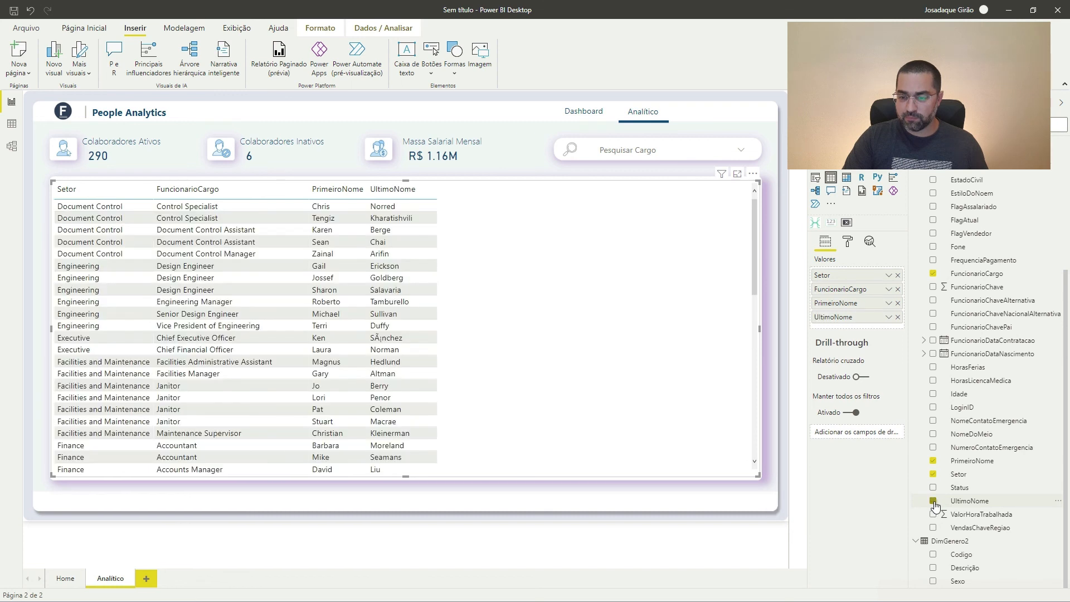
pyautogui.scroll(3, 942, 469)
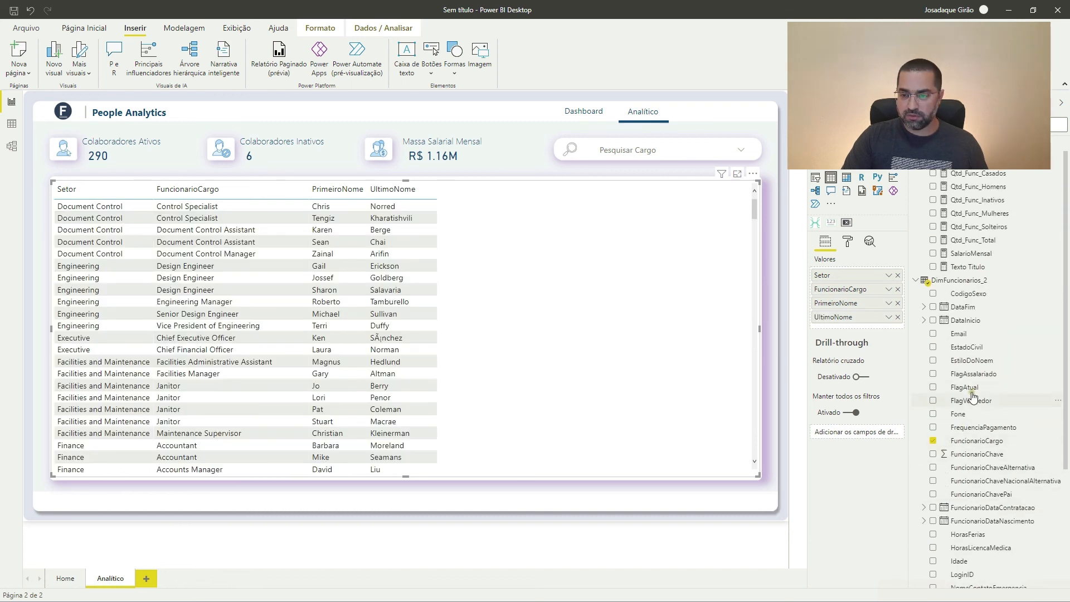
pyautogui.scroll(-3, 950, 312)
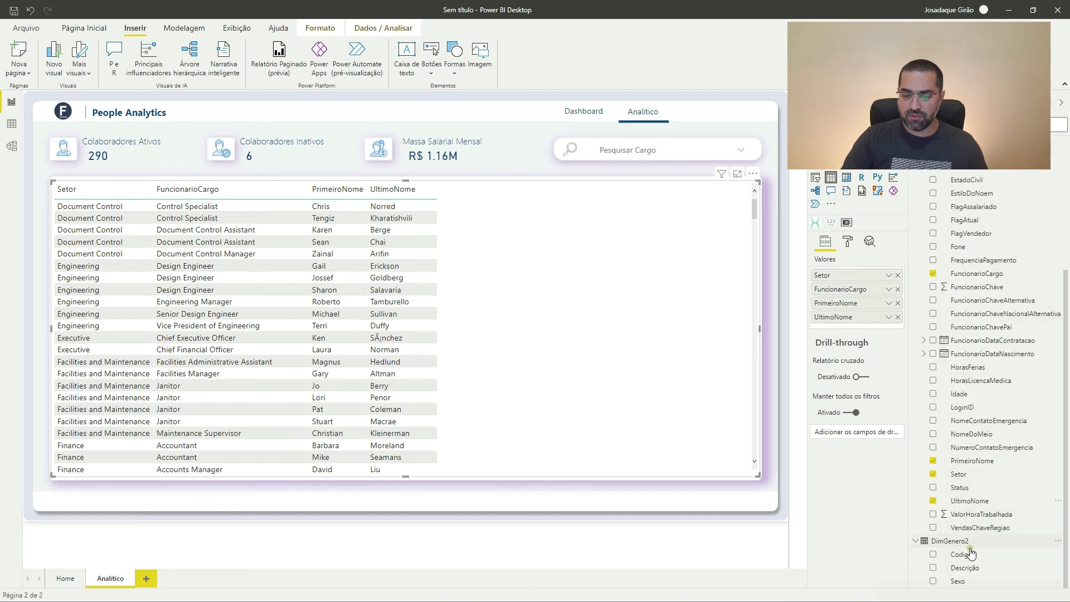
pyautogui.click(933, 568)
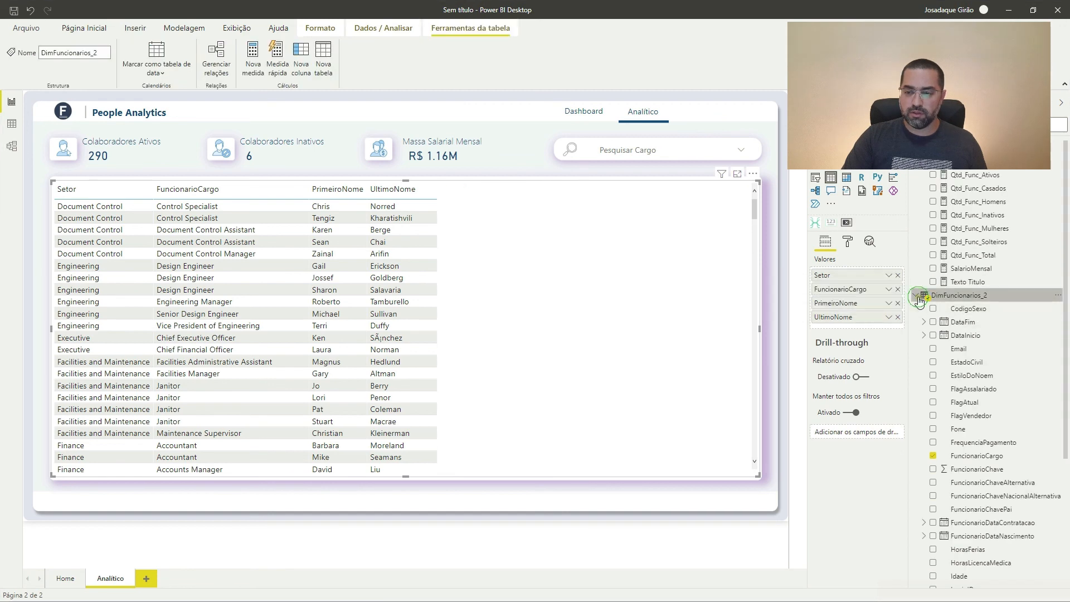
pyautogui.click(916, 297)
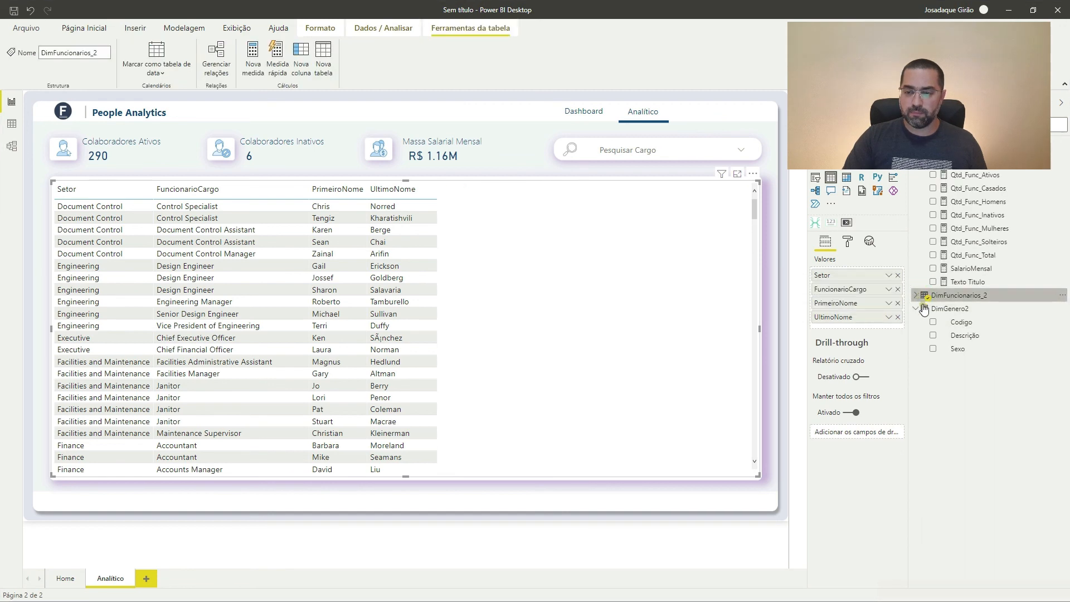
pyautogui.click(932, 348)
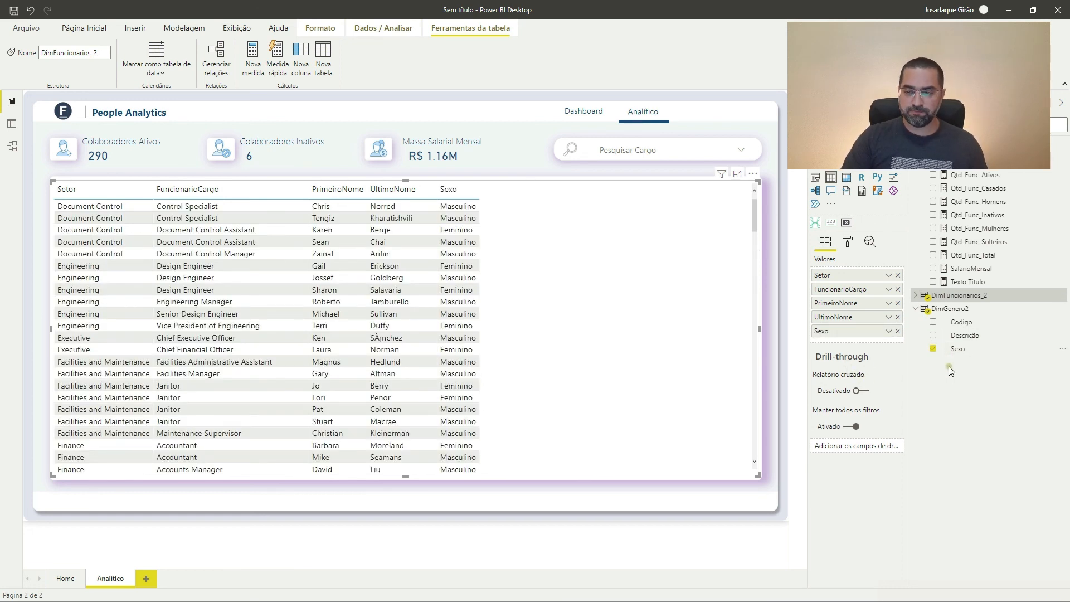
# Add FuncionarioDataContratacao from DimFuncionarios_2 to the table as a plain date field instead of a date hierarchy.
pyautogui.click(916, 296)
pyautogui.scroll(-2, 976, 343)
pyautogui.scroll(-3, 976, 343)
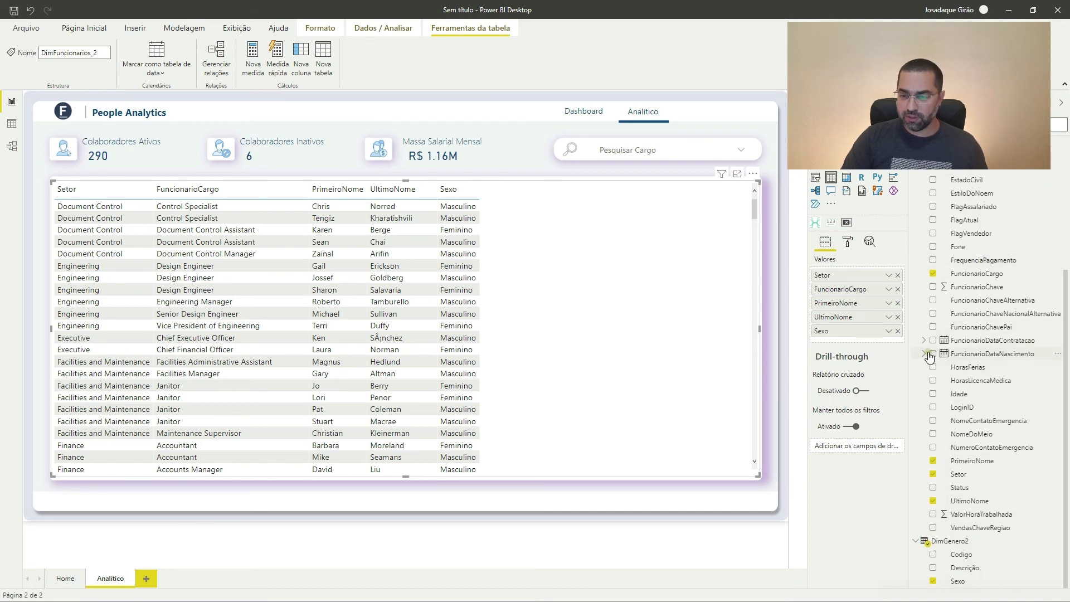
pyautogui.click(934, 340)
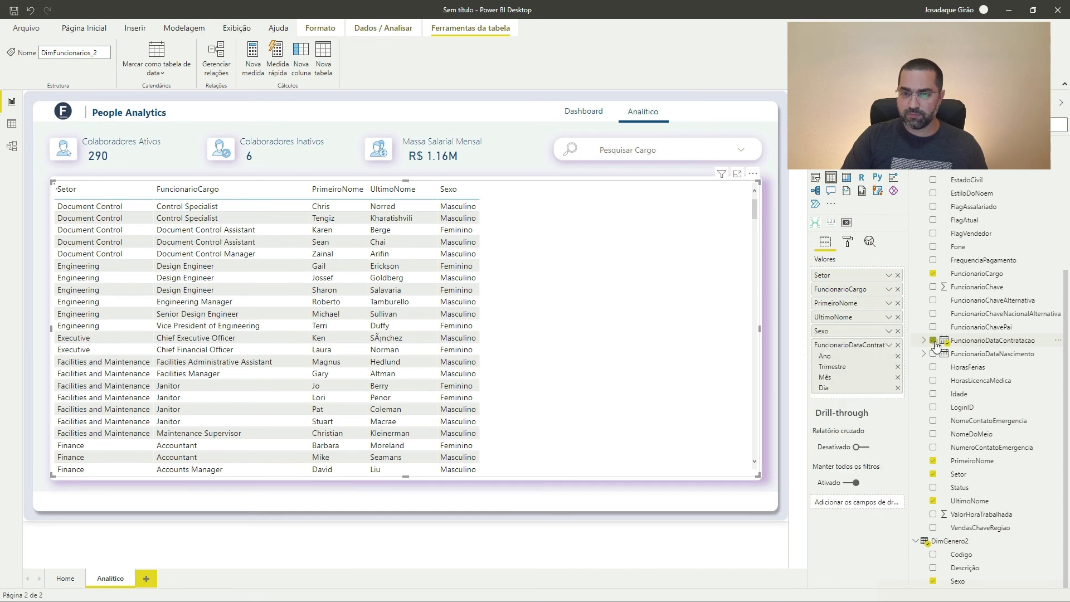
pyautogui.click(889, 346)
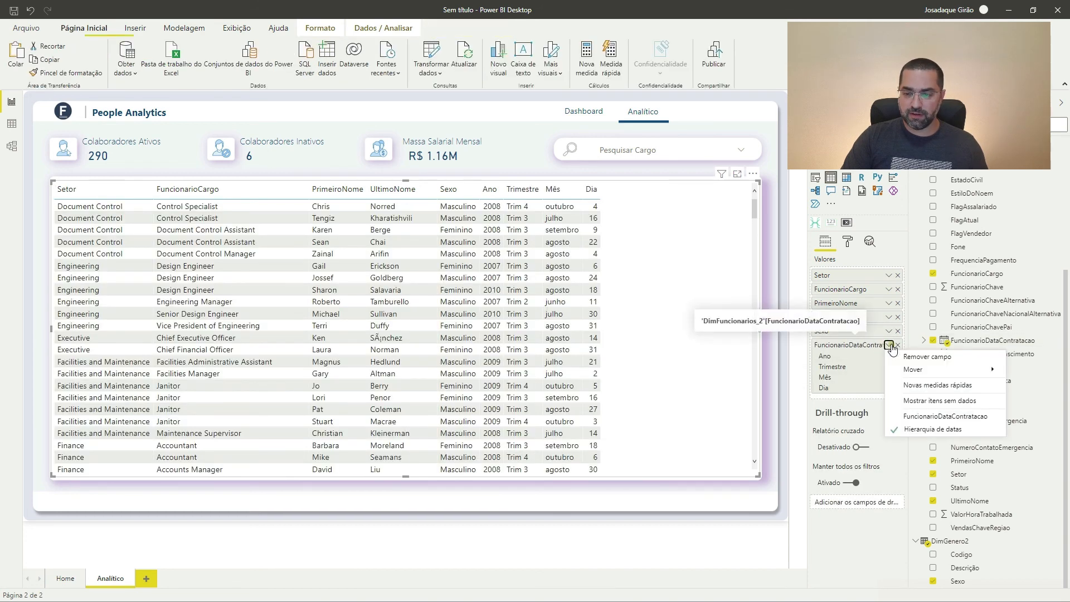
pyautogui.click(928, 421)
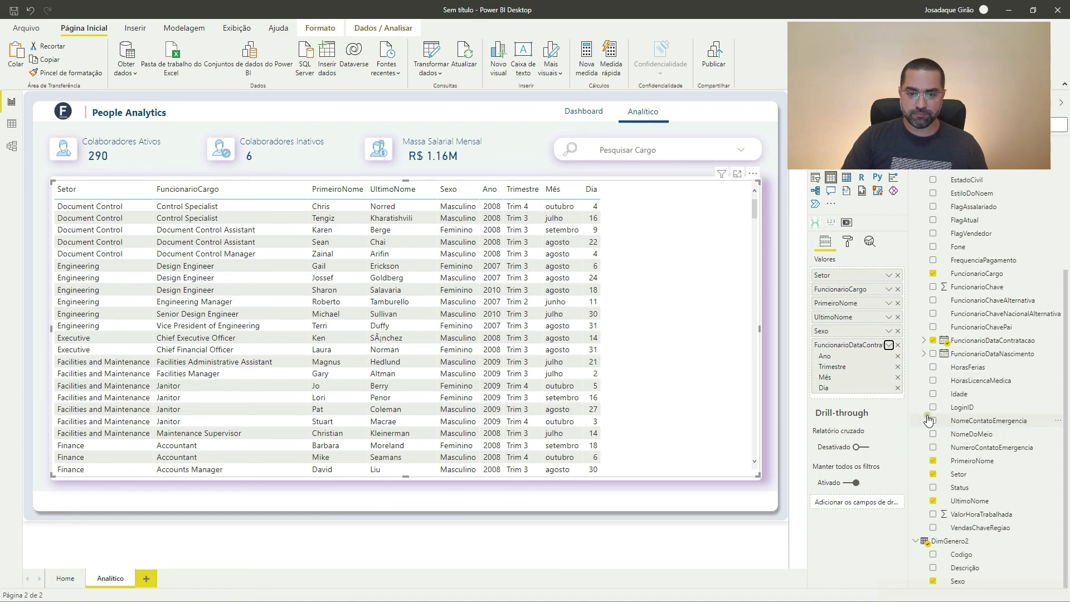
# Add the Email field and the SalarioMensal measure as further columns of the table.
pyautogui.click(935, 169)
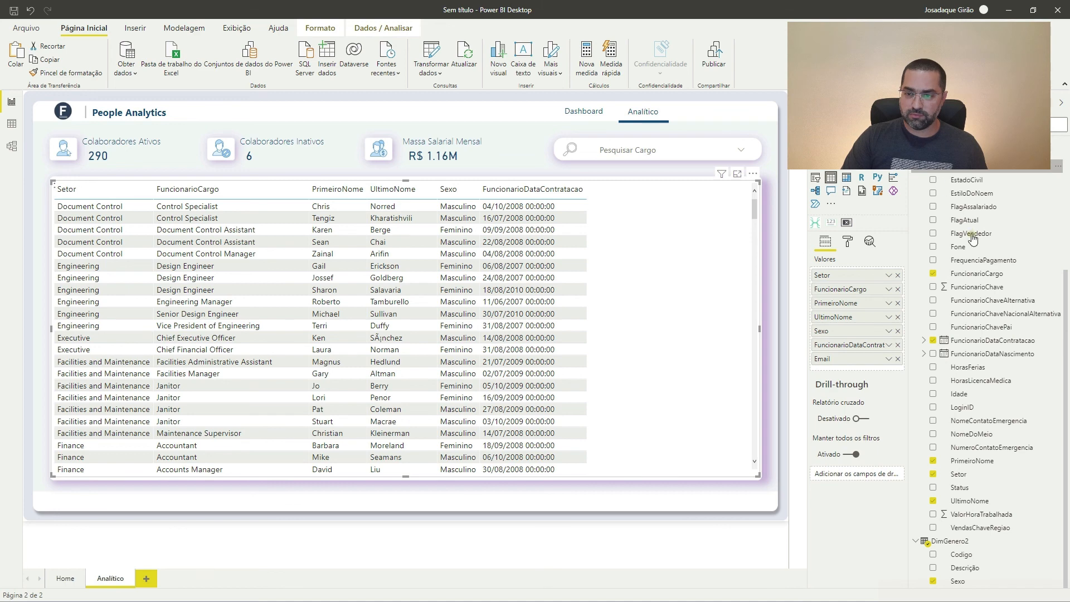
pyautogui.scroll(3, 993, 270)
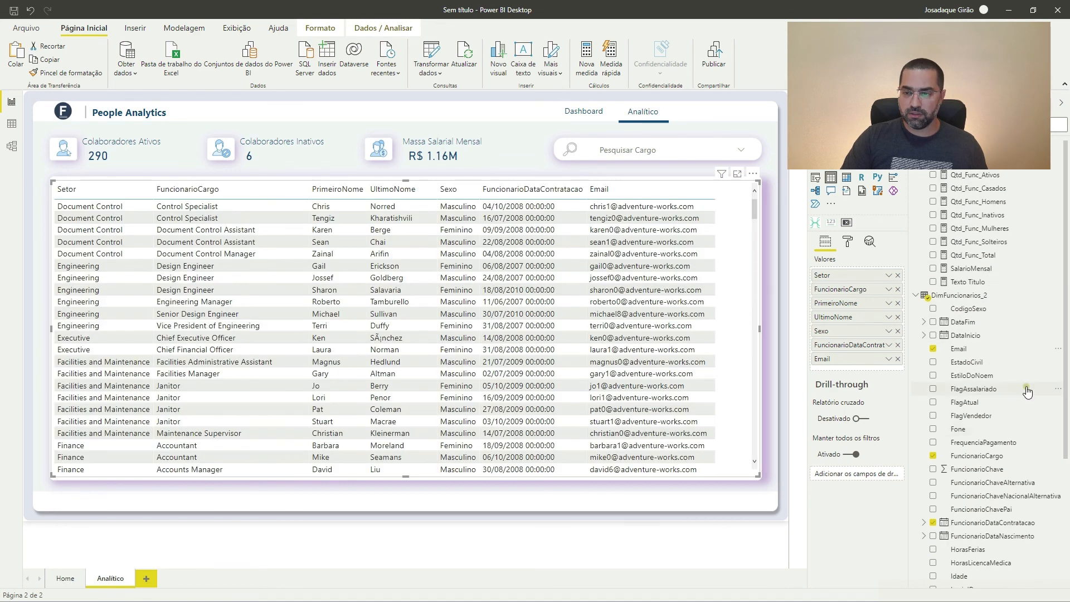
pyautogui.click(933, 269)
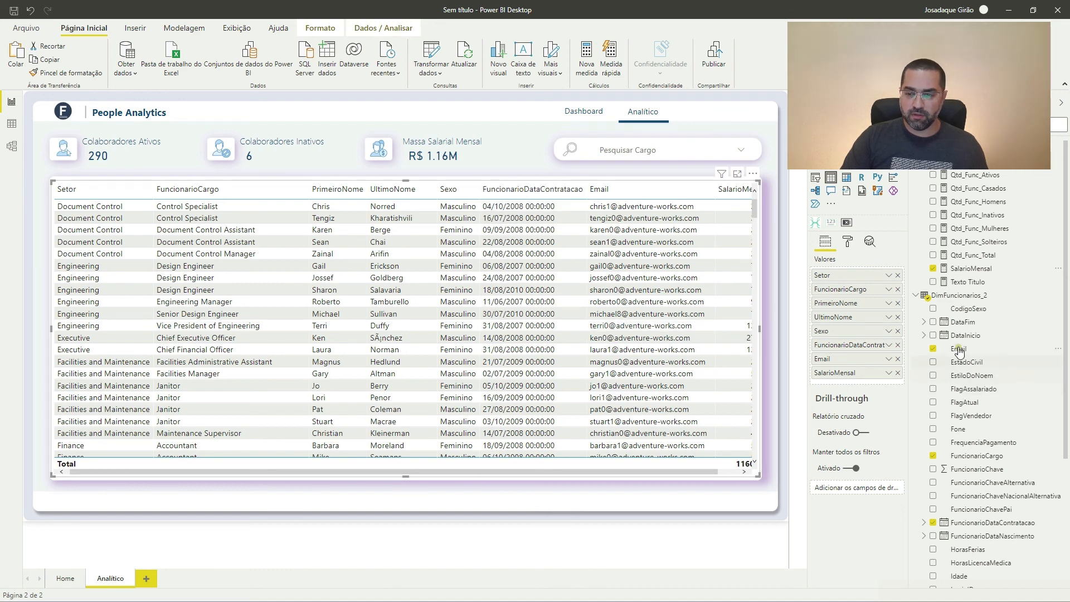
# Set the display format of FuncionarioDataContratacao to *14/03/2001 (dd/mm/yyyy) and check the dates in the table.
pyautogui.click(997, 526)
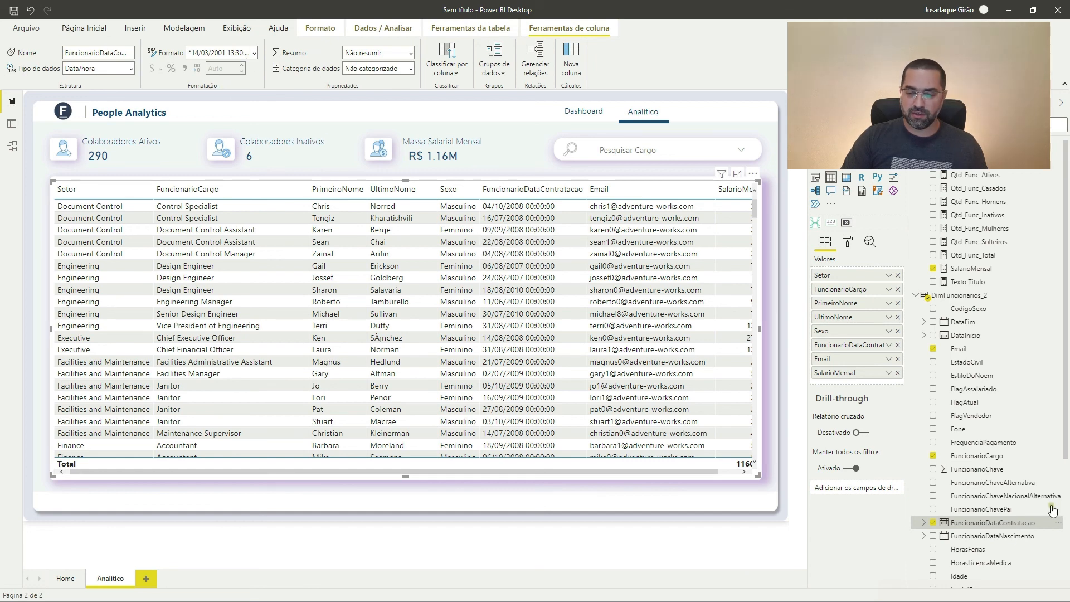
pyautogui.scroll(-3, 986, 479)
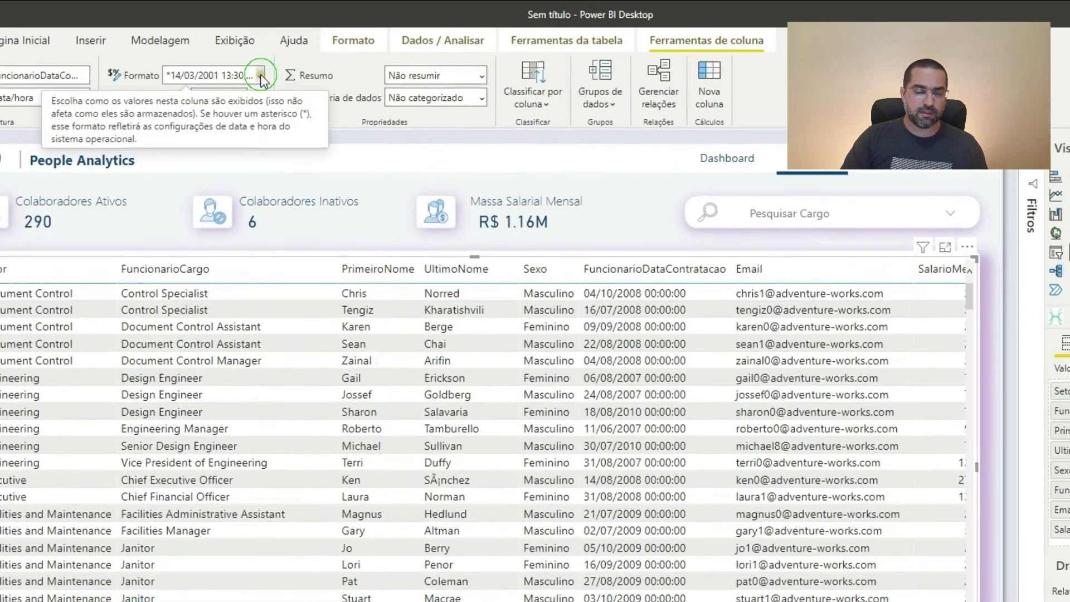
pyautogui.click(258, 62)
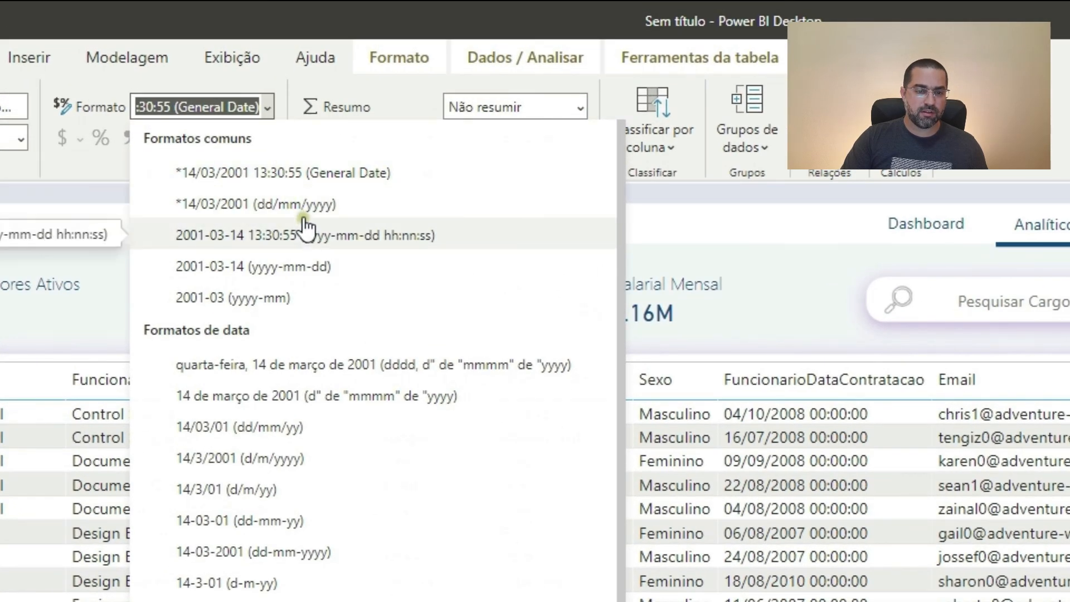
pyautogui.click(291, 205)
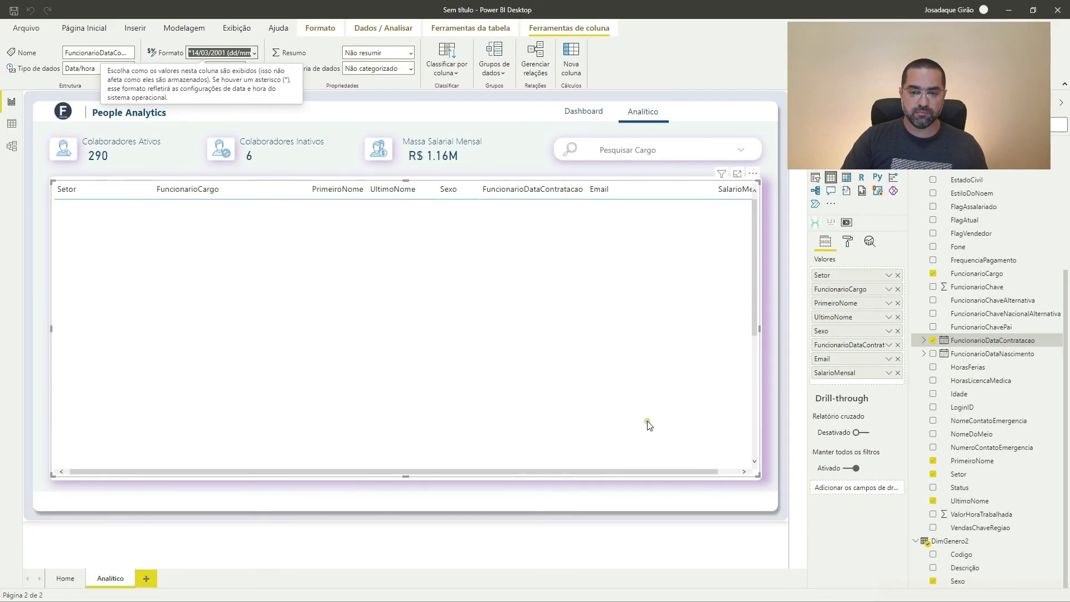
pyautogui.scroll(-5, 617, 304)
pyautogui.scroll(5, 617, 301)
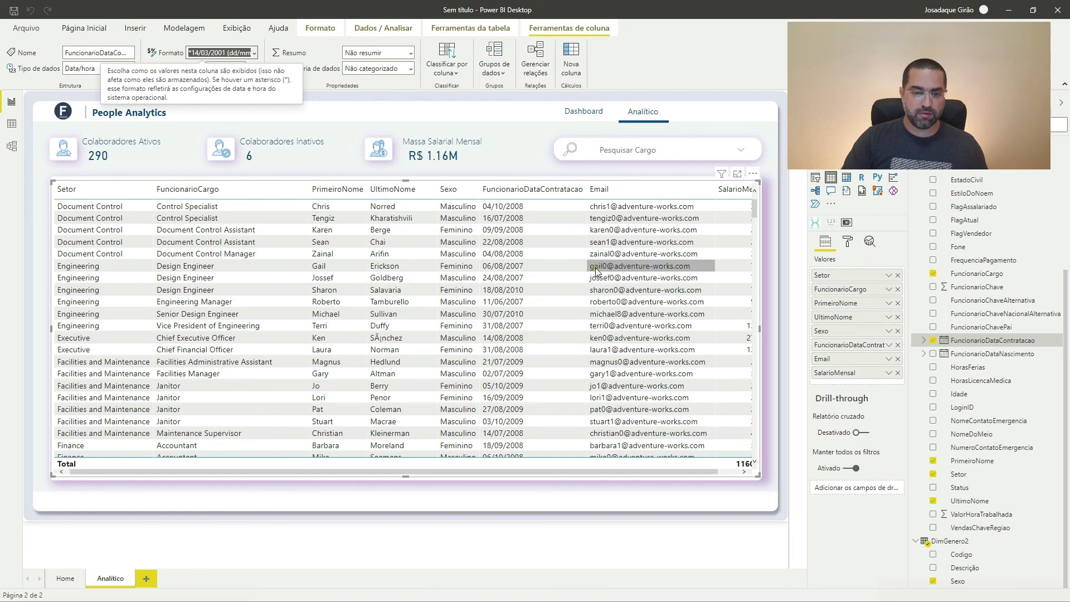
pyautogui.click(467, 503)
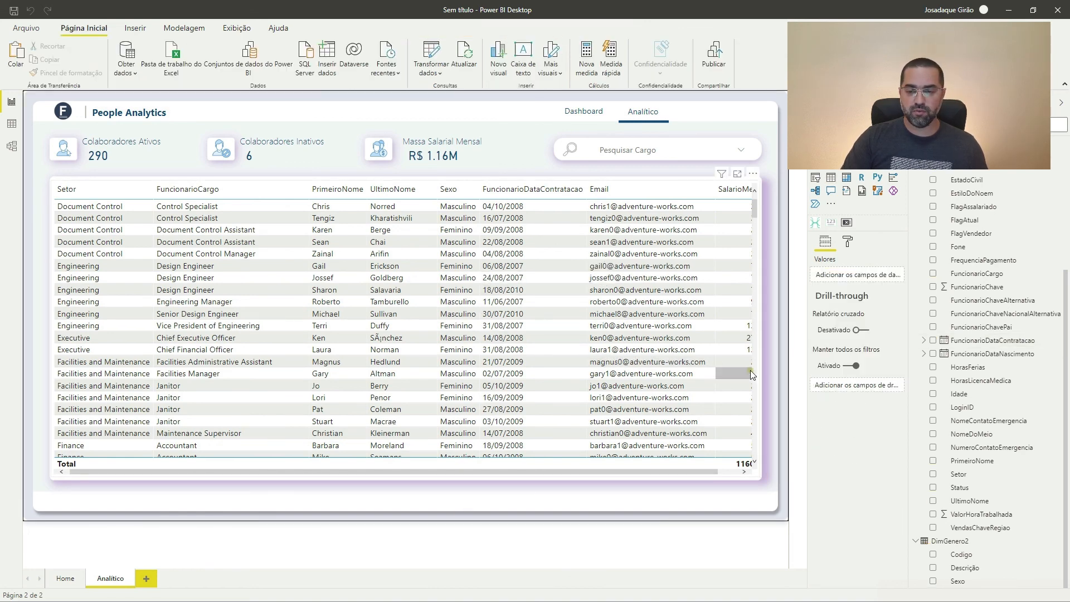
# Change the outline color in the table's grid formatting to light gray.
pyautogui.click(751, 192)
pyautogui.click(852, 246)
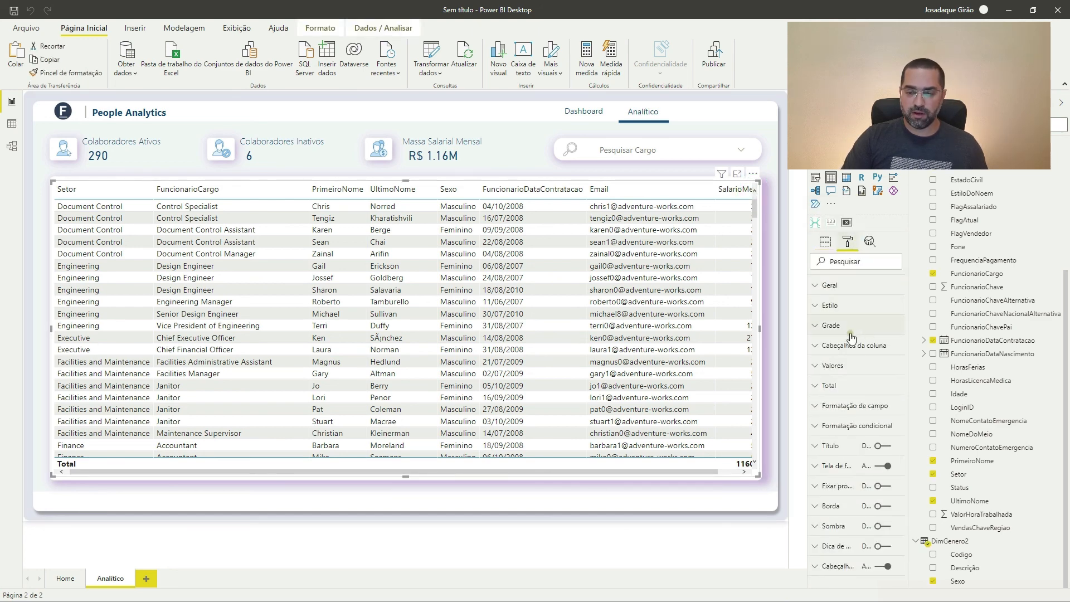
pyautogui.click(843, 307)
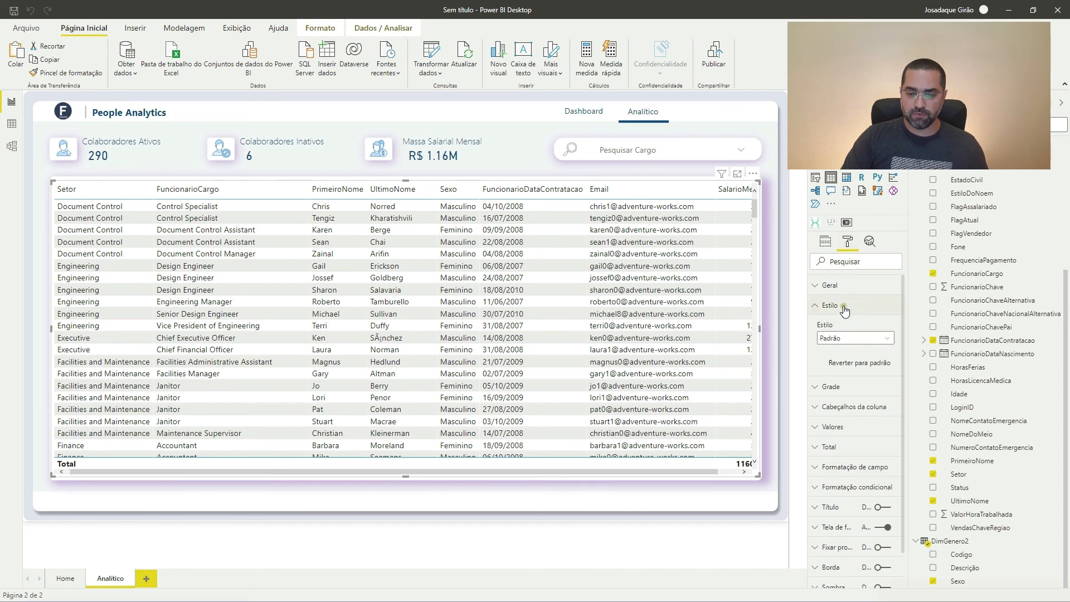
pyautogui.click(844, 307)
pyautogui.click(851, 327)
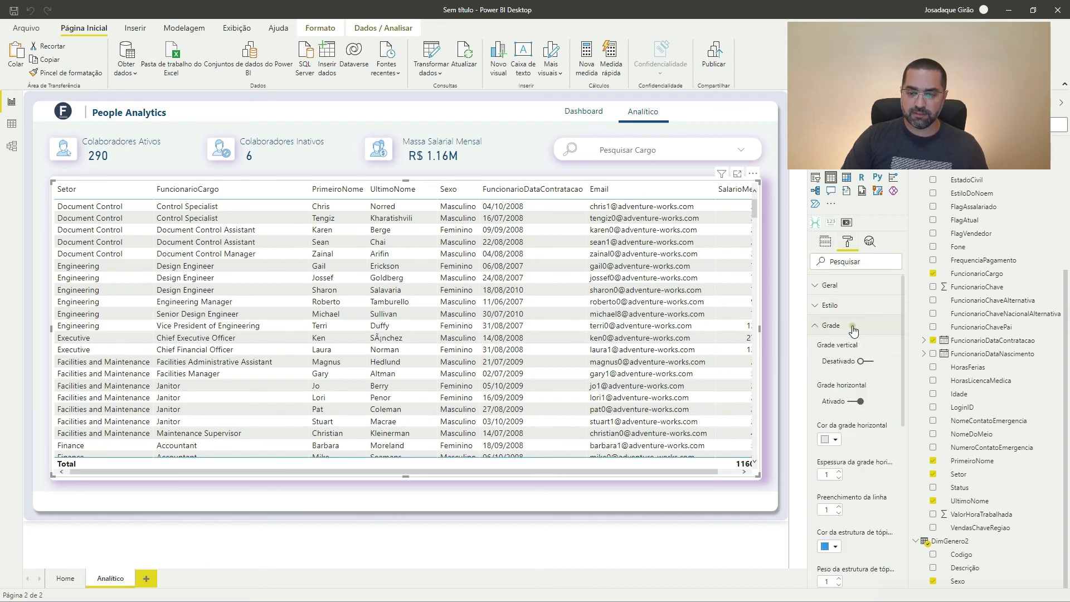
pyautogui.scroll(-1, 853, 328)
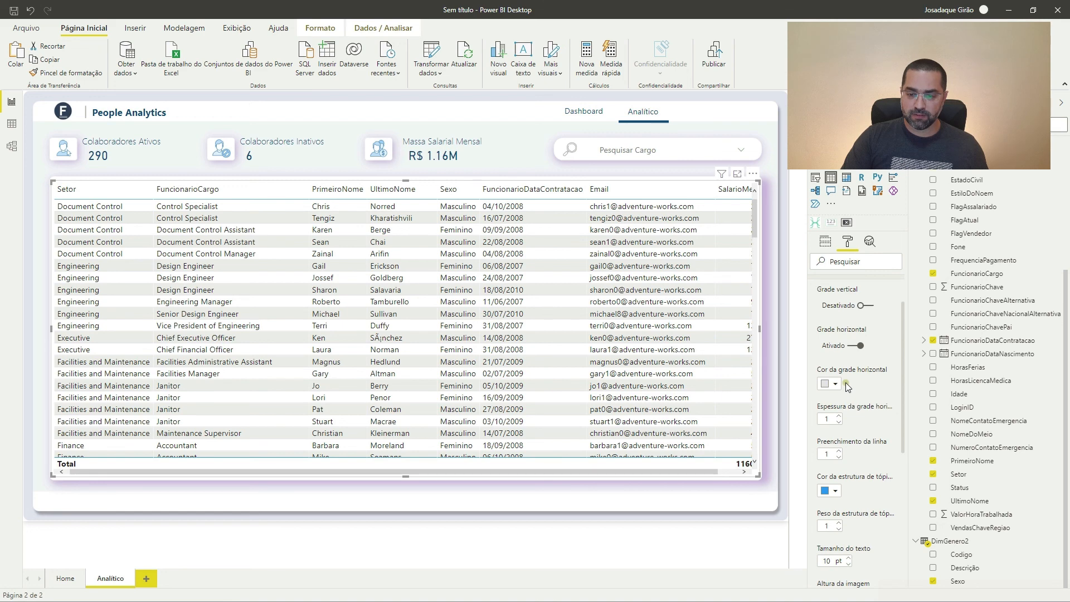
pyautogui.scroll(-1, 854, 376)
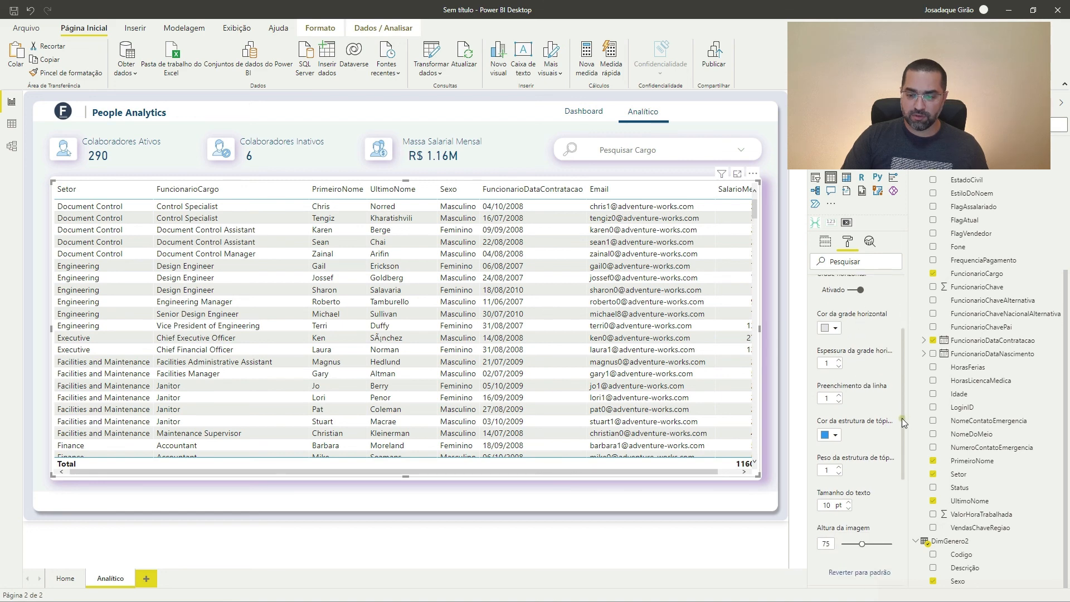
pyautogui.click(828, 438)
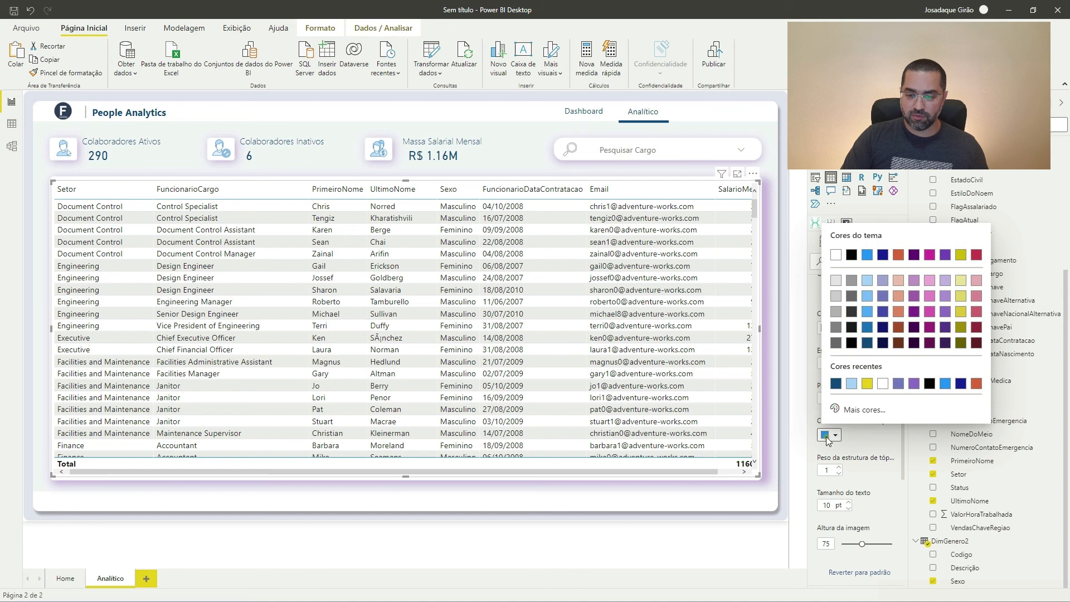
pyautogui.click(837, 282)
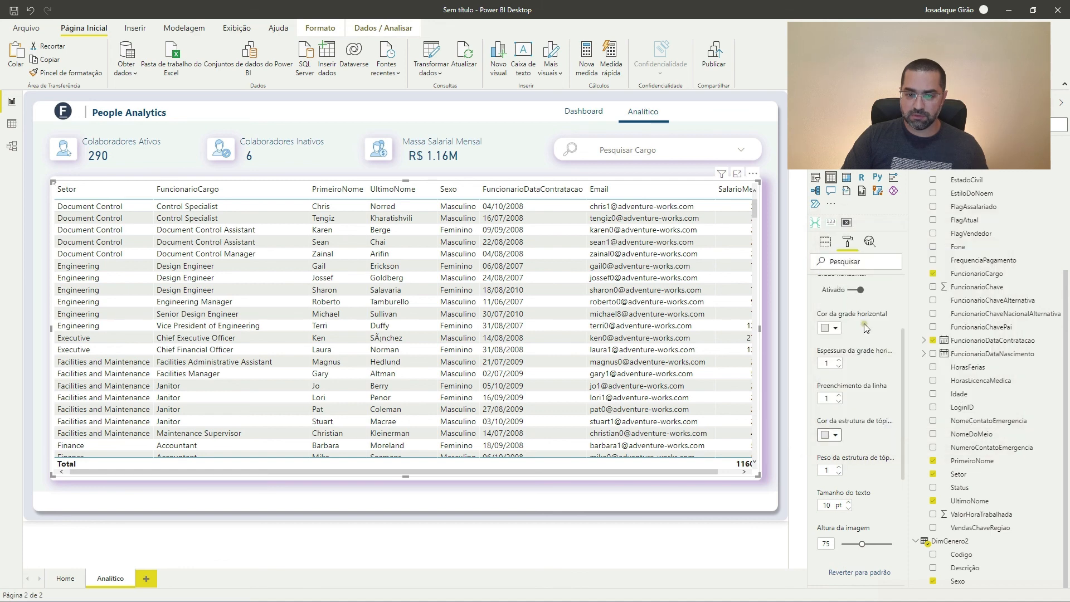
# Set the alternate background color of the table's values to white and check the rows further down.
pyautogui.scroll(-3, 872, 369)
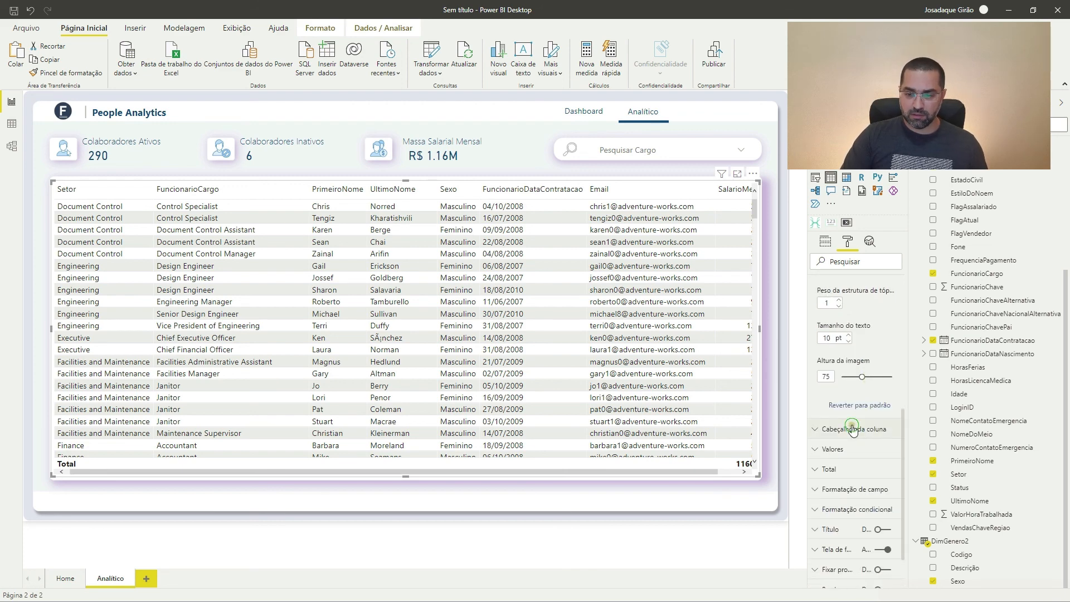
pyautogui.click(853, 429)
pyautogui.scroll(-3, 868, 418)
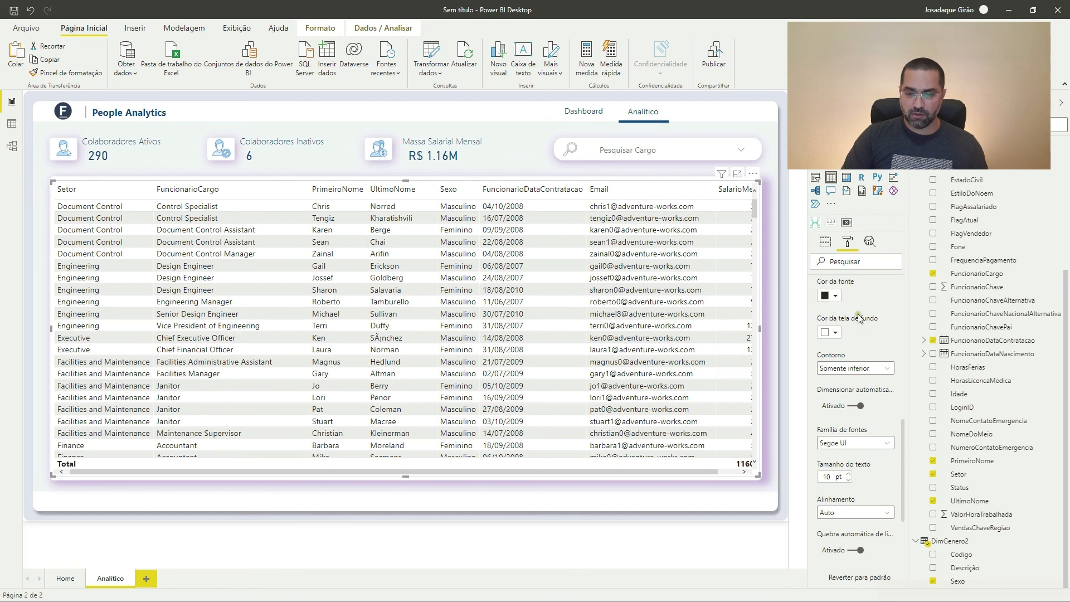
pyautogui.scroll(-4, 869, 350)
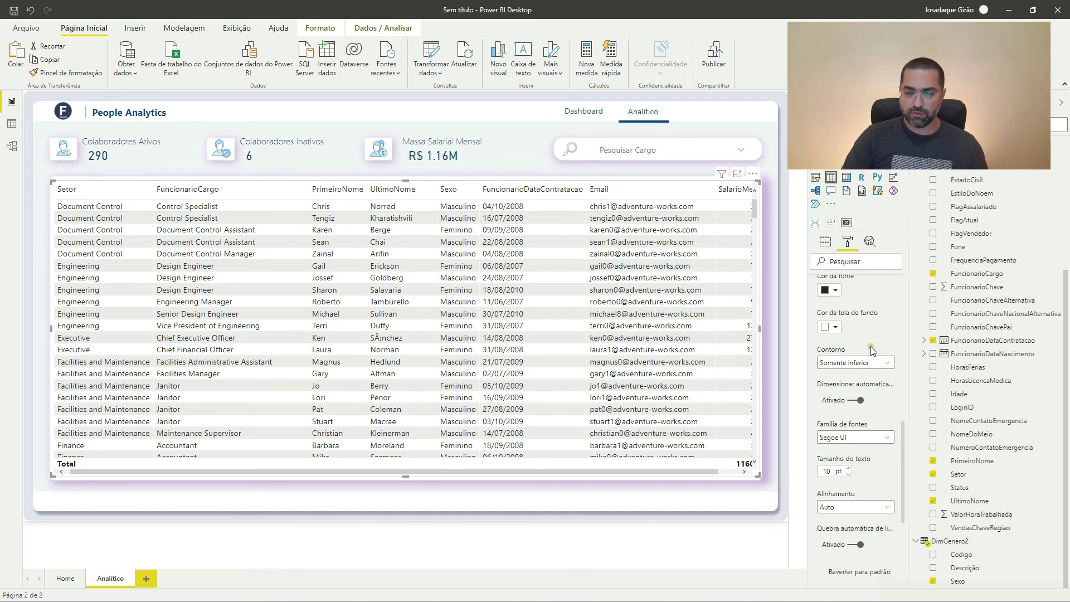
pyautogui.click(838, 383)
pyautogui.scroll(-2, 856, 365)
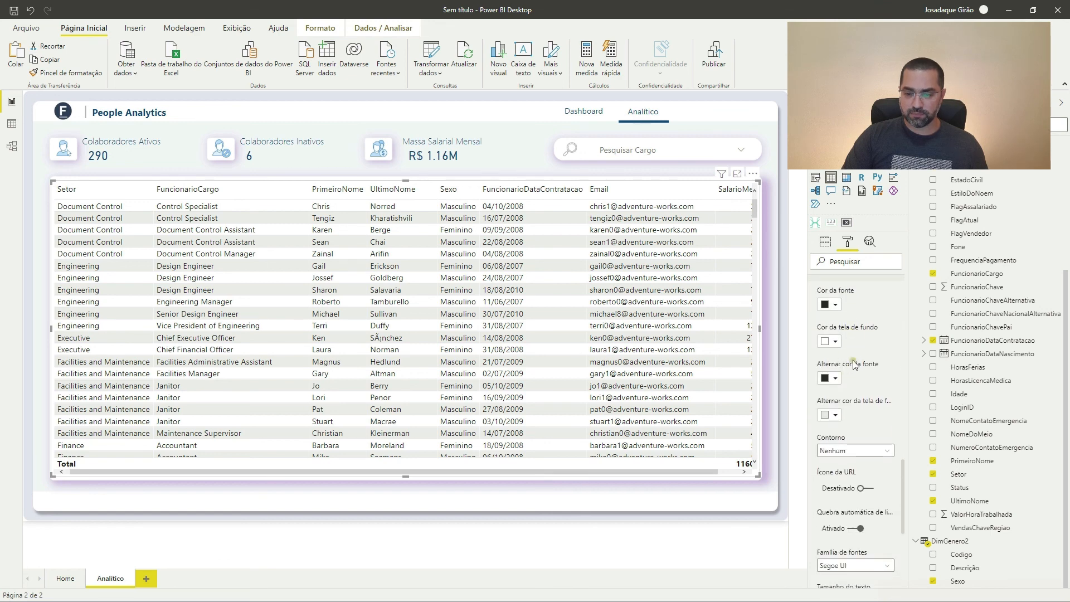
pyautogui.click(835, 416)
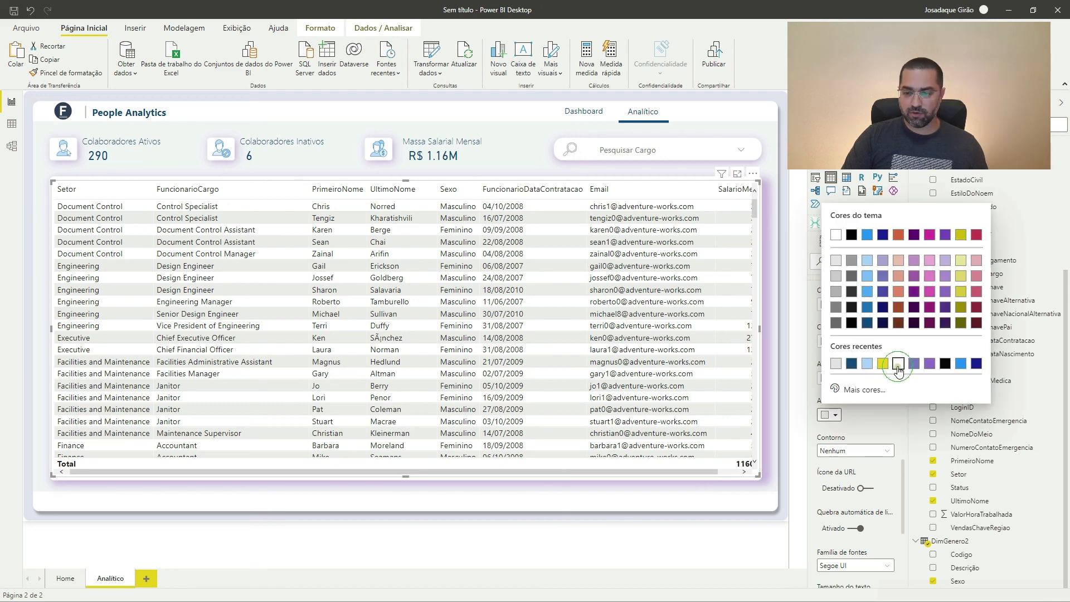
pyautogui.click(898, 368)
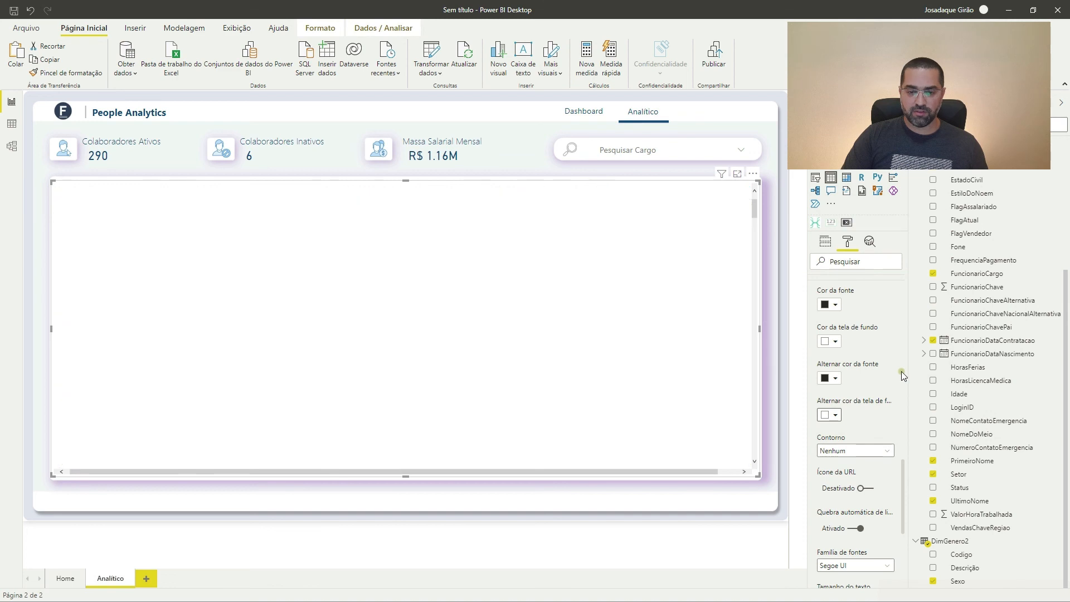
pyautogui.scroll(-1, 637, 360)
pyautogui.scroll(-20, 637, 360)
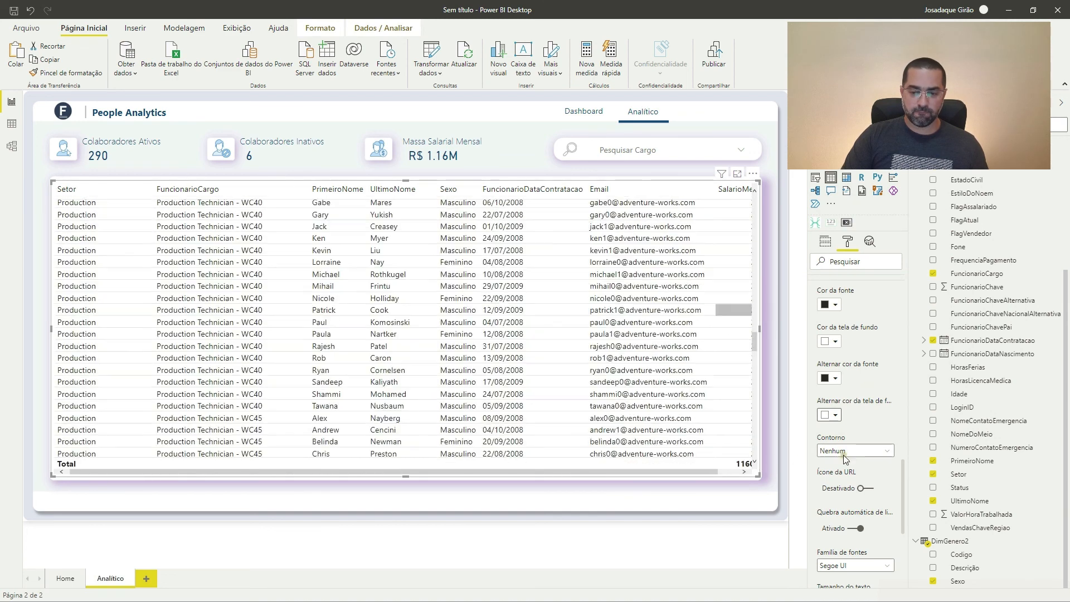
pyautogui.scroll(-3, 858, 424)
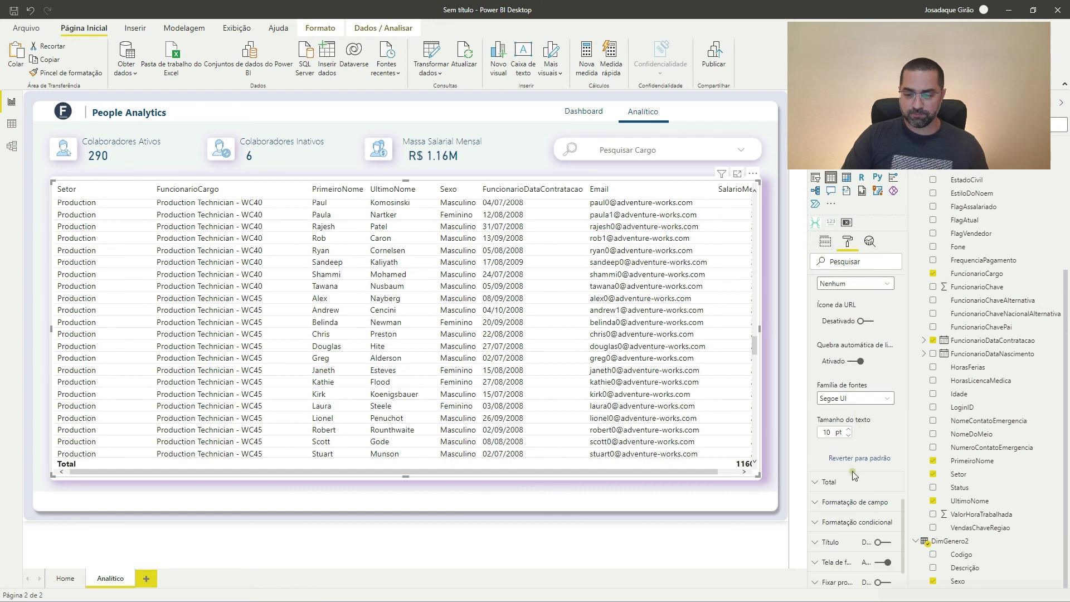
# Turn off the table's totals and rename the FuncionarioCargo column to Cargo.
pyautogui.click(841, 485)
pyautogui.click(854, 519)
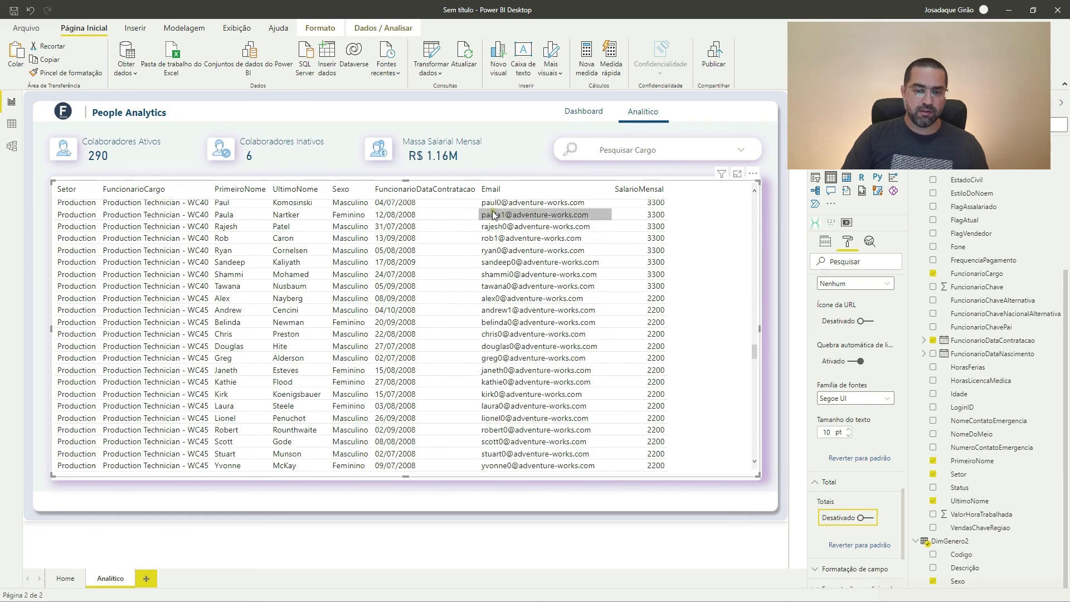
pyautogui.click(826, 246)
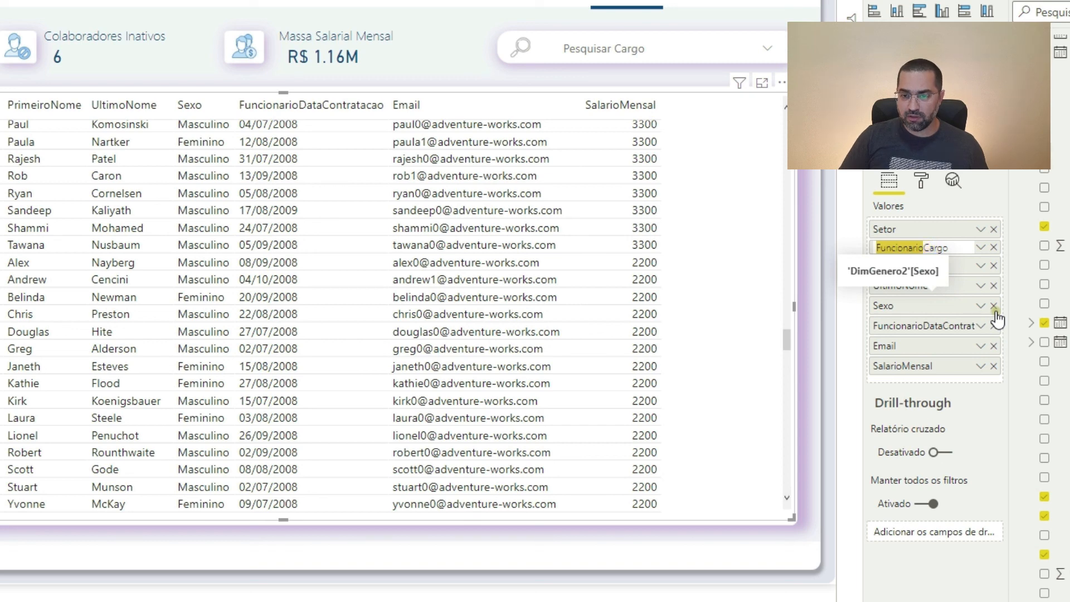
pyautogui.press('Delete')
pyautogui.press('Return')
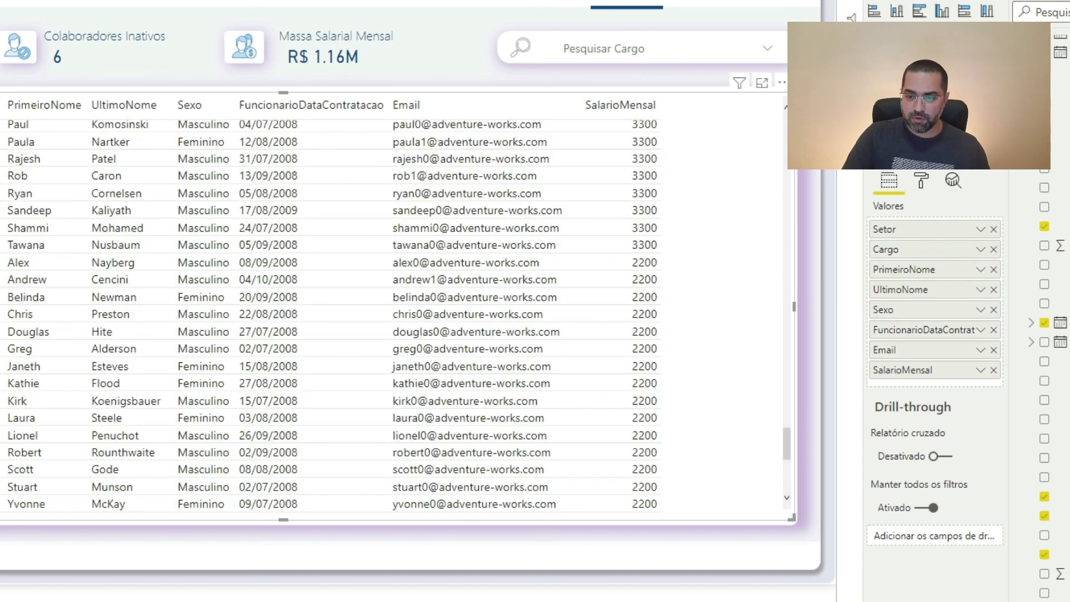
# Rename the table's PrimeiroNome column to Nome.
pyautogui.doubleClick(917, 269)
pyautogui.hotkey('shift', 'Left')
pyautogui.hotkey('shift', 'Left')
pyautogui.hotkey('shift', 'Left')
pyautogui.hotkey('shift', 'Left')
pyautogui.hotkey('shift', 'Left')
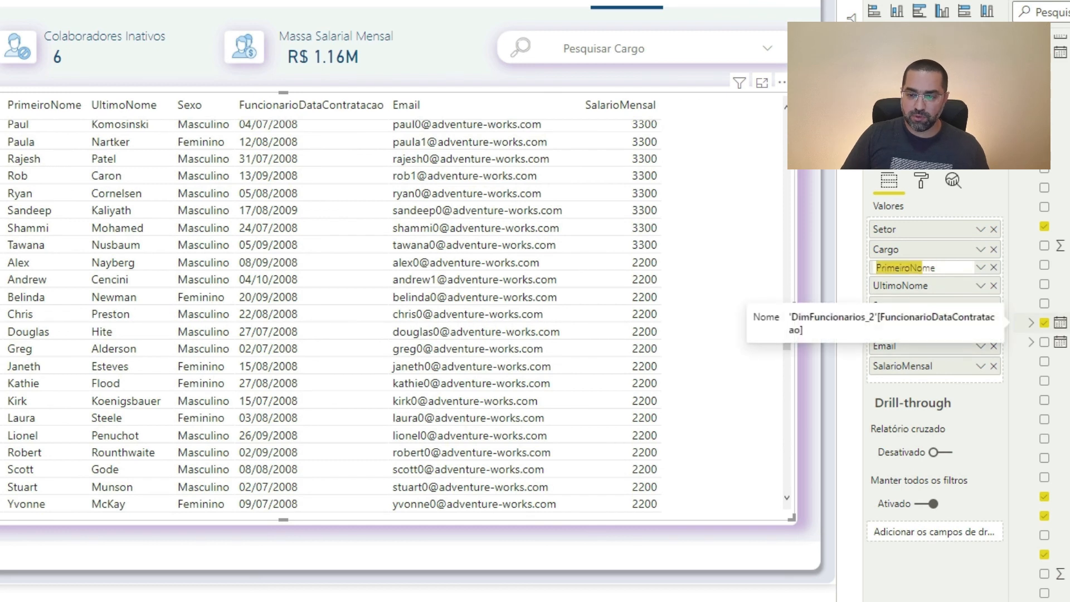
pyautogui.press('Delete')
pyautogui.press('Return')
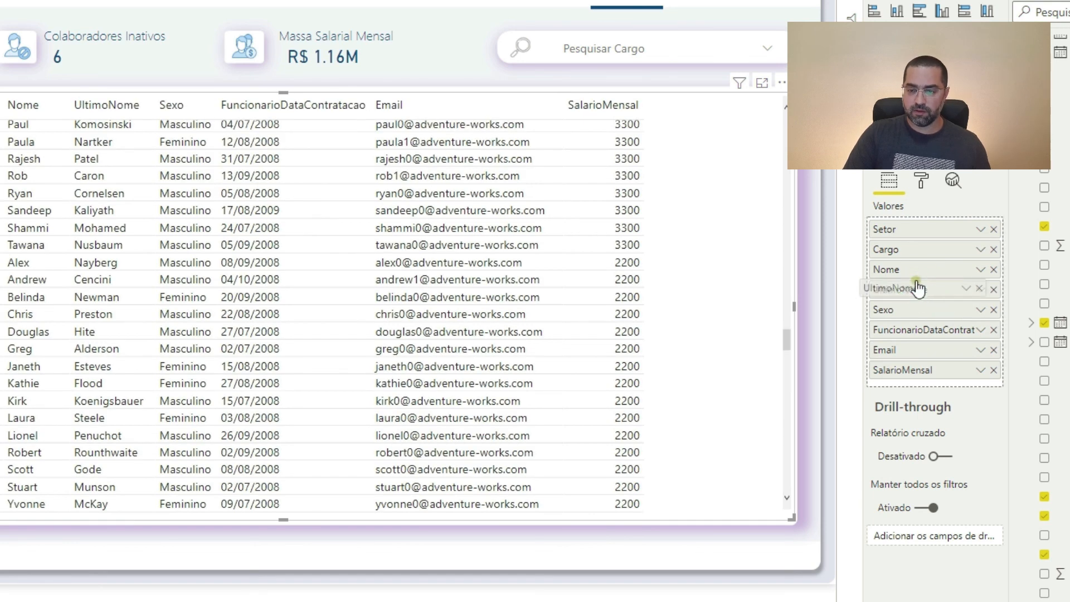
# Rename the table's UltimoNome column to Sobrenome.
pyautogui.click(939, 289)
pyautogui.doubleClick(941, 288)
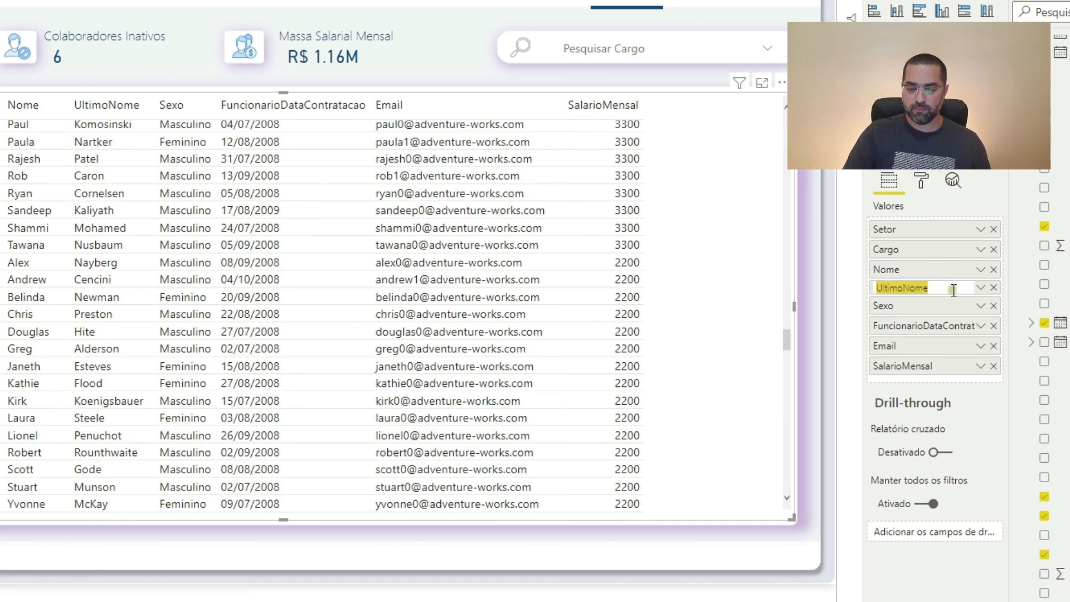
pyautogui.write('Sobreno')
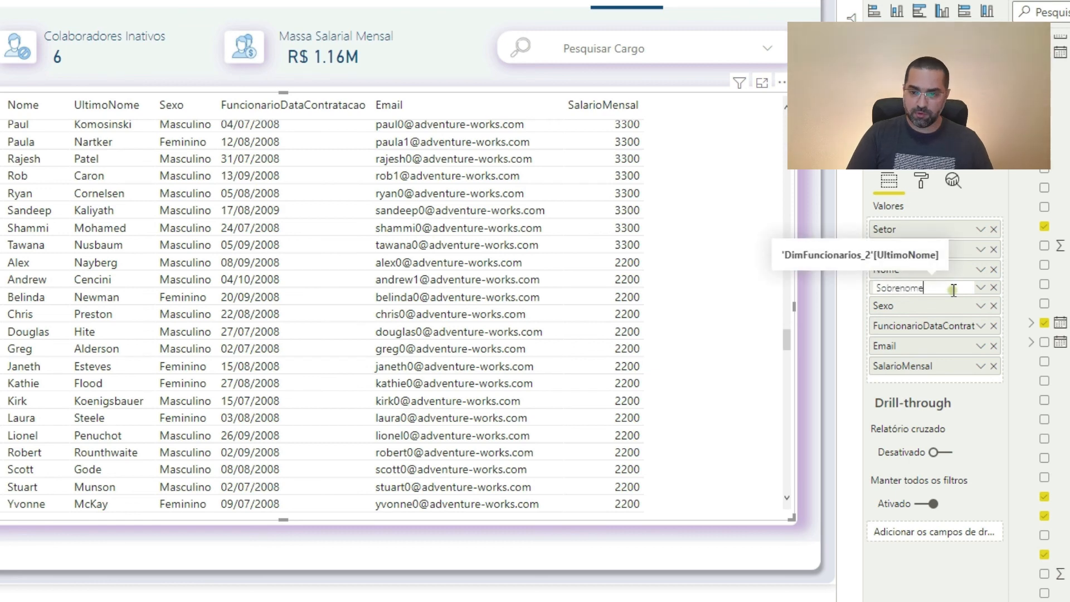
pyautogui.write('me')
pyautogui.press('Return')
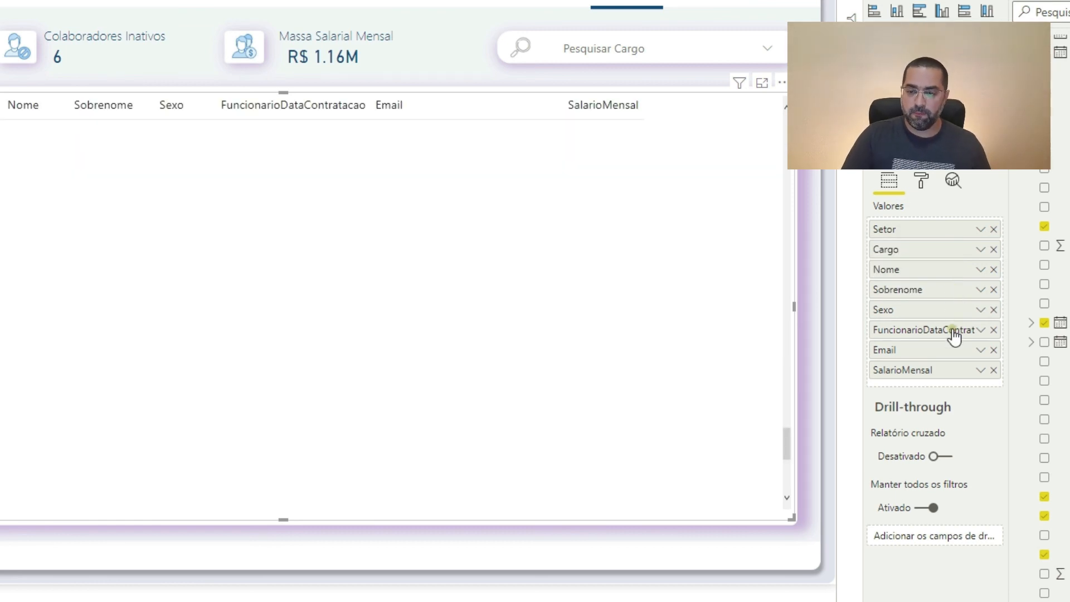
# Rename the table's FuncionarioDataContratacao column to Data Contratacao.
pyautogui.doubleClick(953, 331)
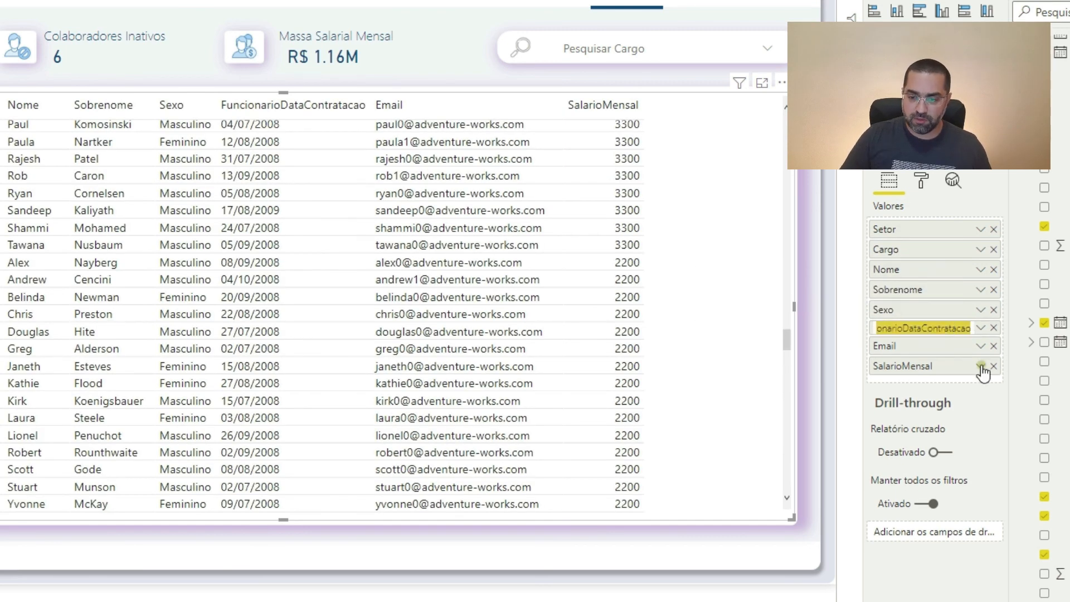
pyautogui.press('Home')
pyautogui.hotkey('shift', 'Right')
pyautogui.hotkey('shift', 'Right')
pyautogui.hotkey('shift', 'Right')
pyautogui.hotkey('shift', 'Right')
pyautogui.hotkey('shift', 'Right')
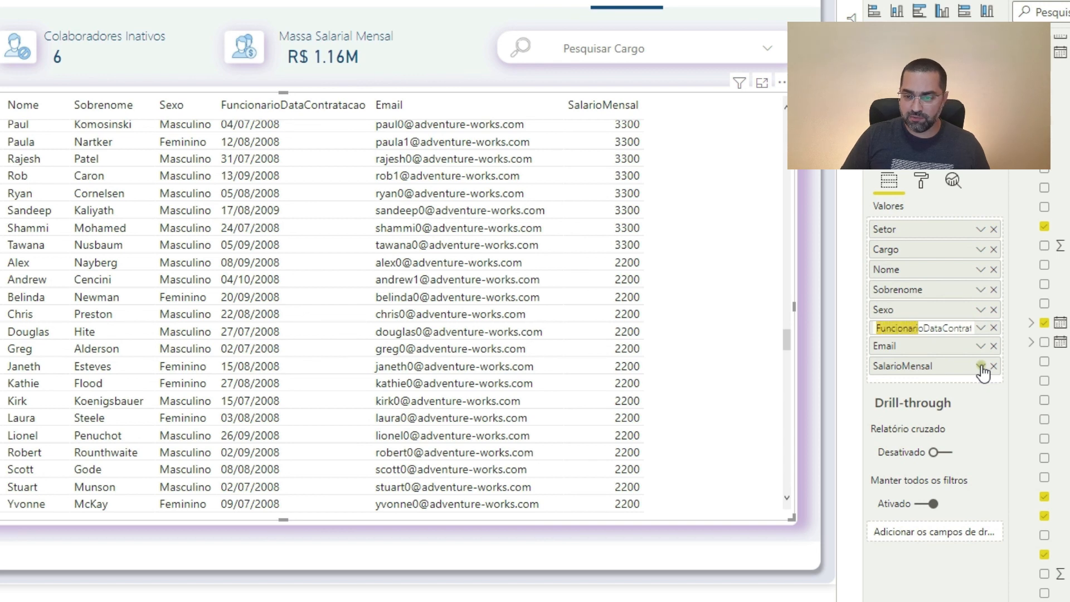
pyautogui.press('Delete')
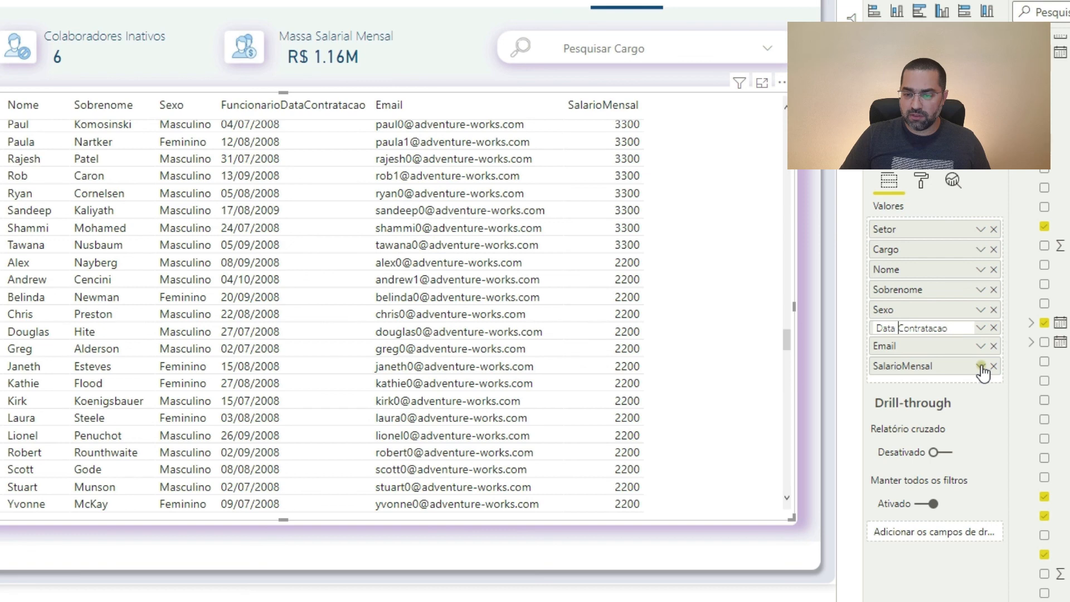
pyautogui.press('Return')
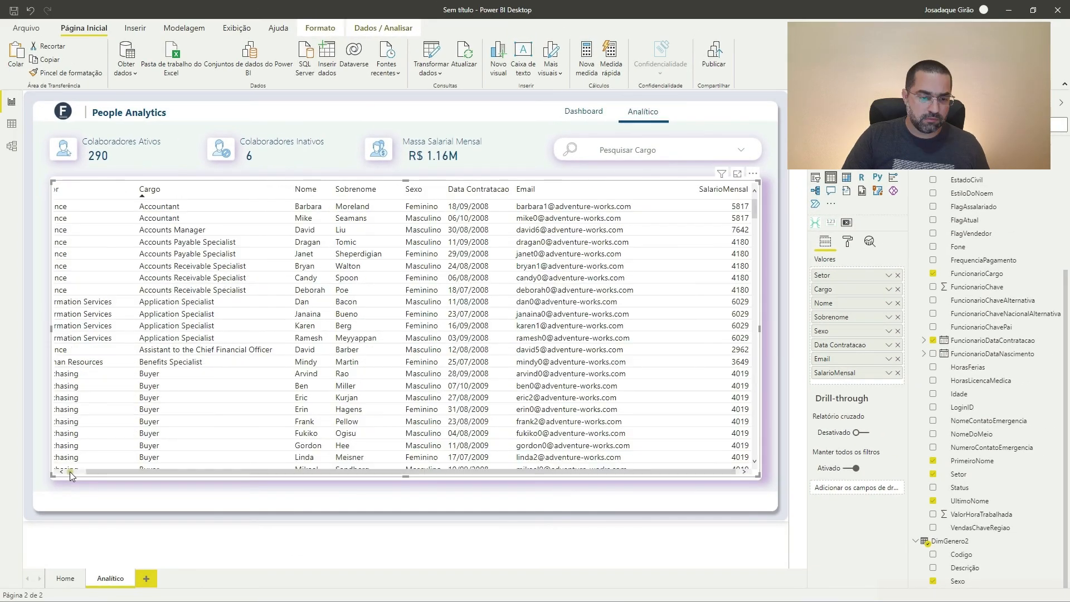
# Widen the table's Nome column slightly and narrow the Email column so that SalarioMensal fits inside the table.
pyautogui.click(69, 472)
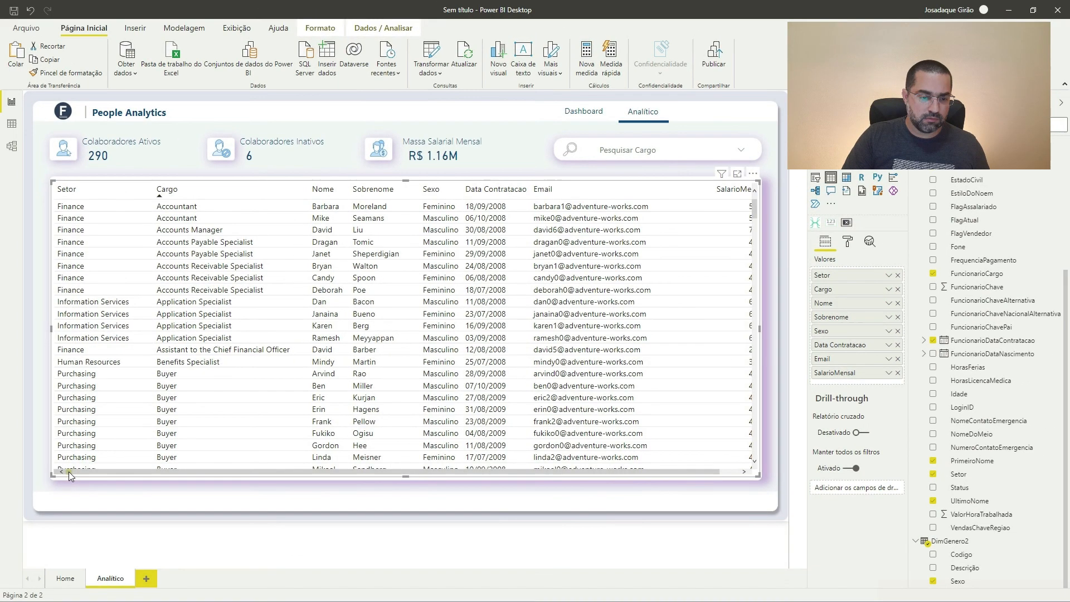
pyautogui.click(152, 196)
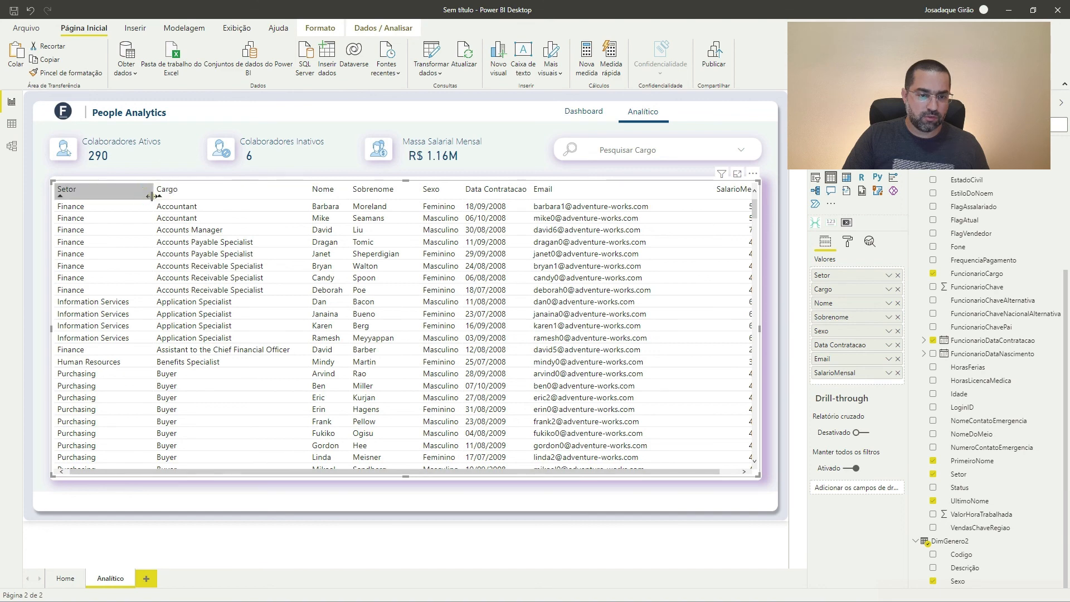
pyautogui.click(349, 187)
pyautogui.moveTo(350, 188); pyautogui.dragTo(357, 188)
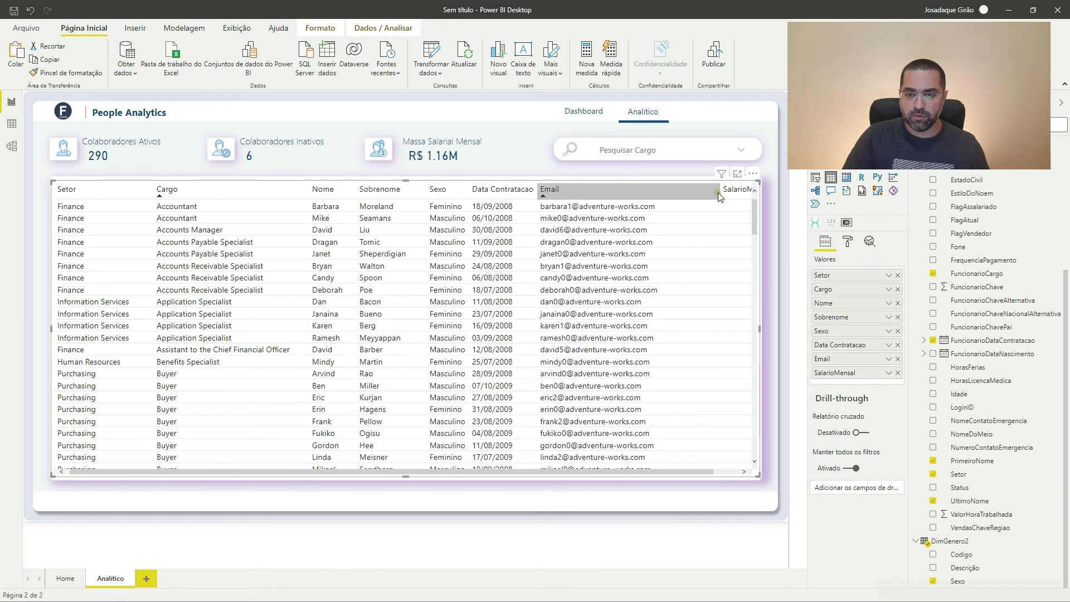
pyautogui.moveTo(718, 192); pyautogui.dragTo(682, 194)
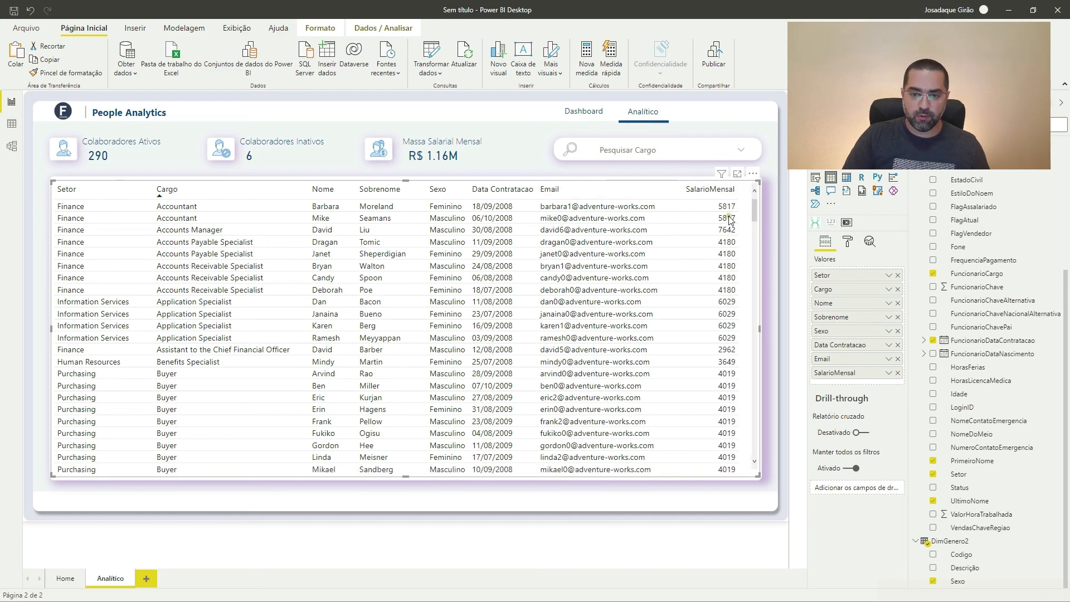
# Format the SalarioMensal measure as R$ Português (Brasil) currency with two decimal places.
pyautogui.scroll(3, 941, 255)
pyautogui.scroll(1, 942, 255)
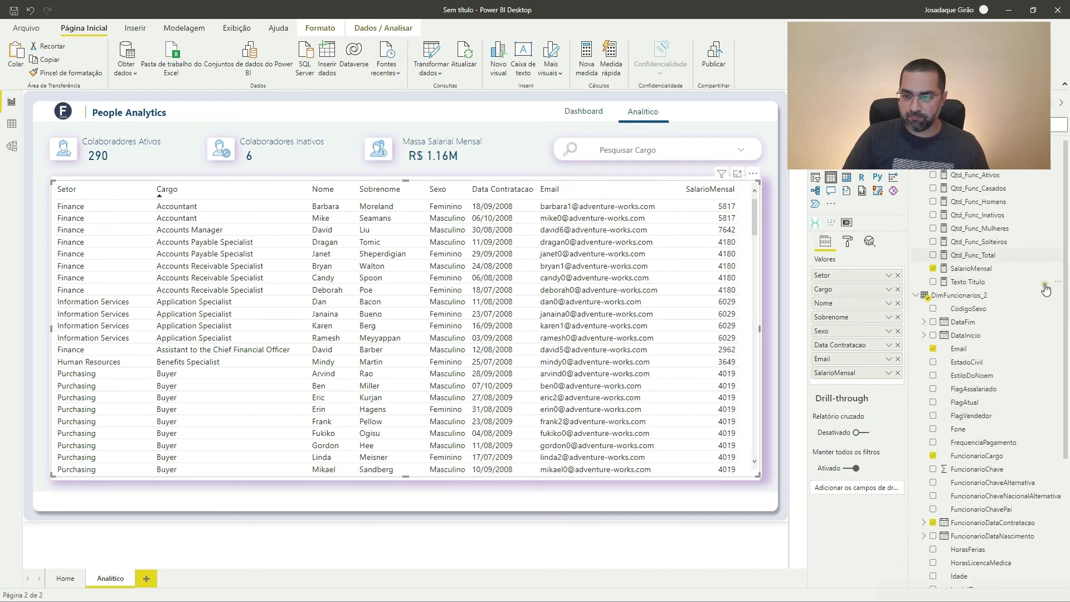
pyautogui.click(965, 270)
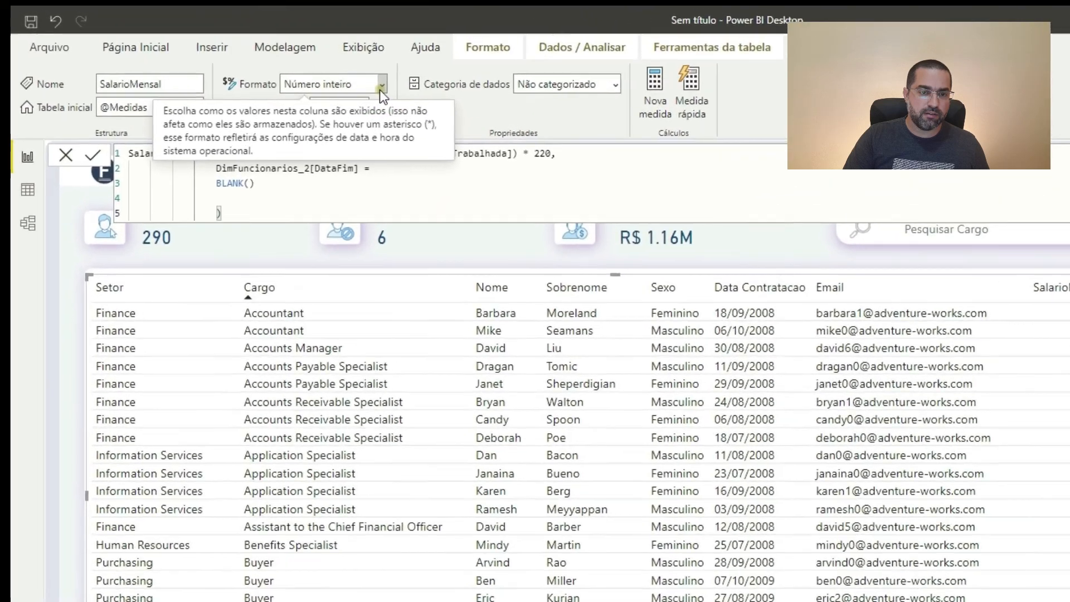
pyautogui.click(247, 55)
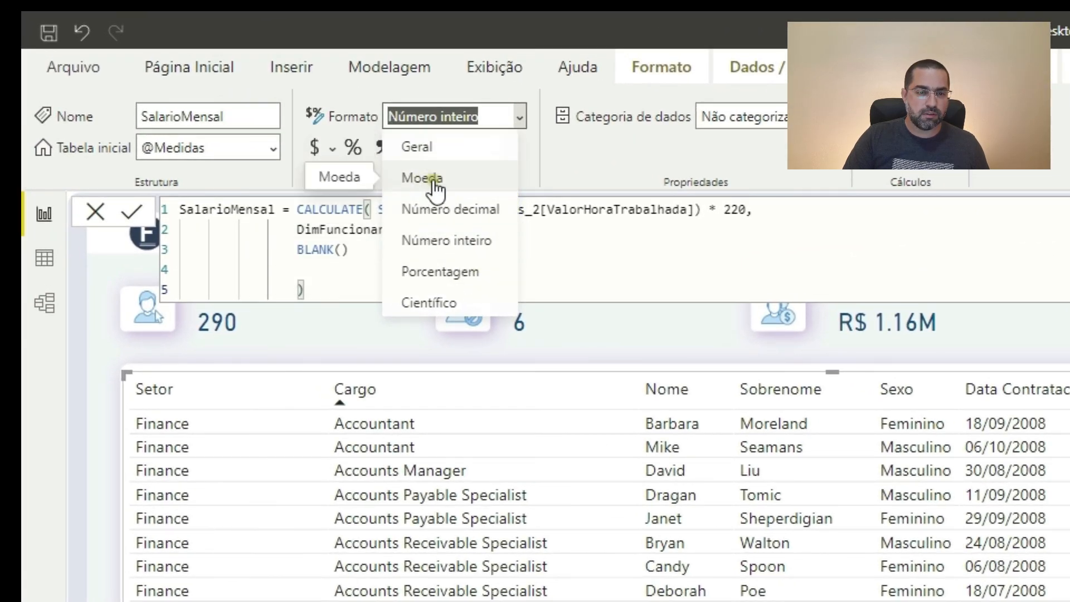
pyautogui.click(435, 154)
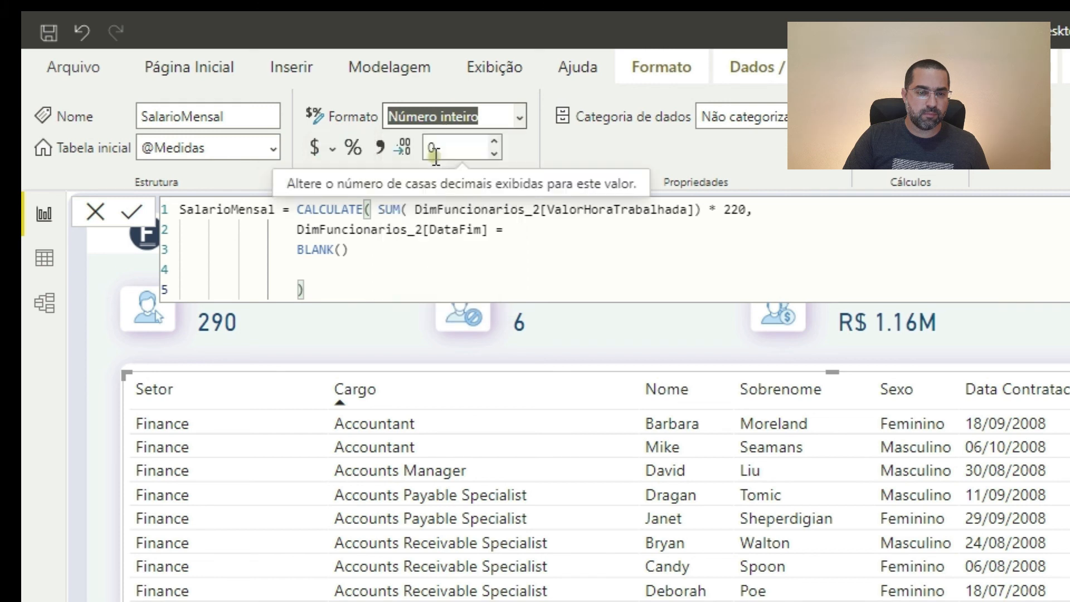
pyautogui.write('=')
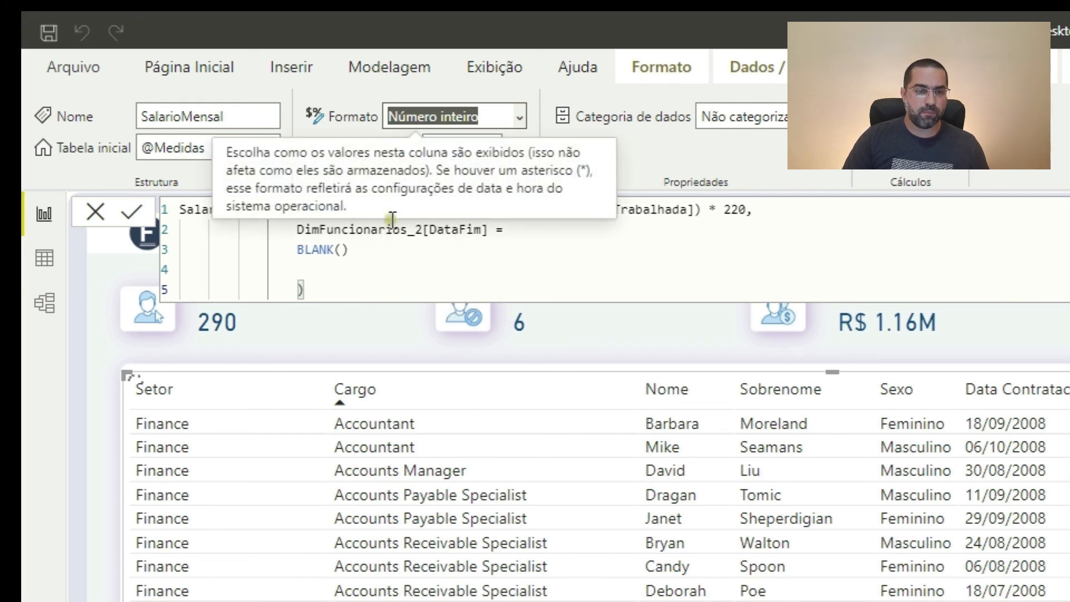
pyautogui.write('Geral')
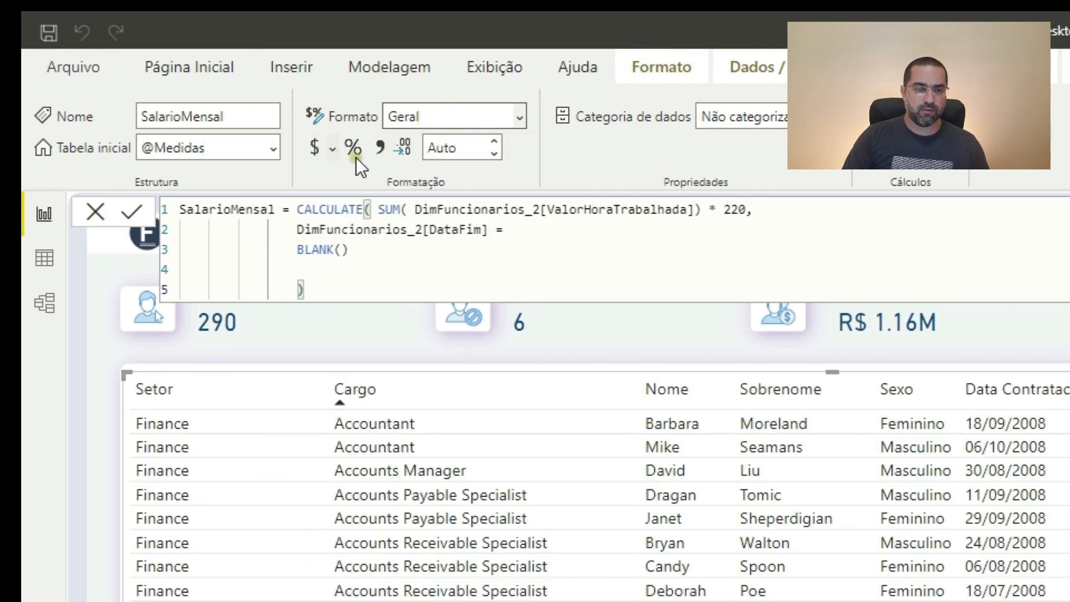
pyautogui.click(372, 151)
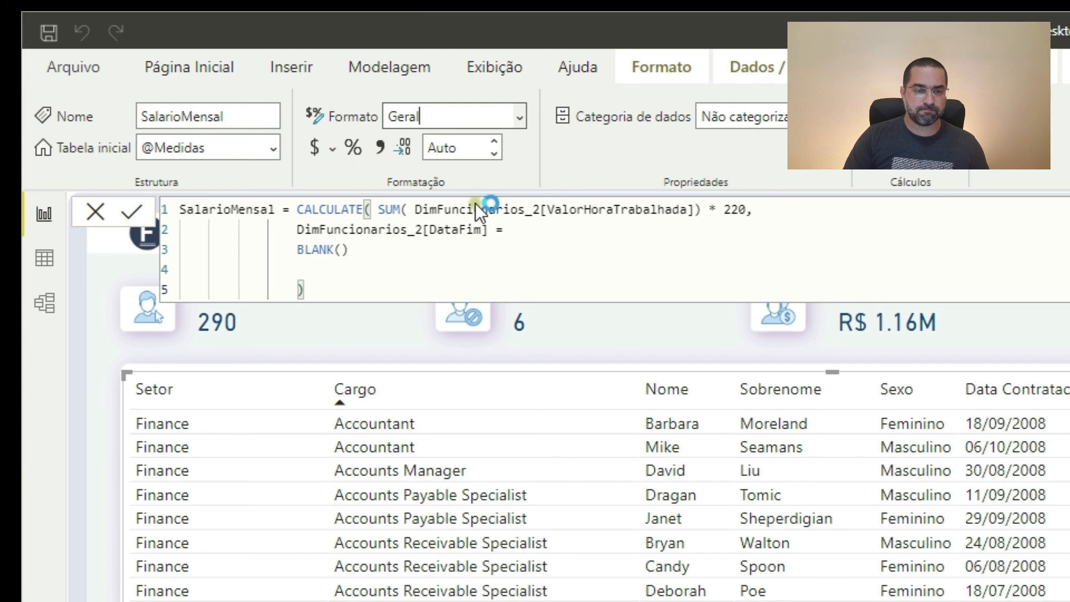
pyautogui.write('=')
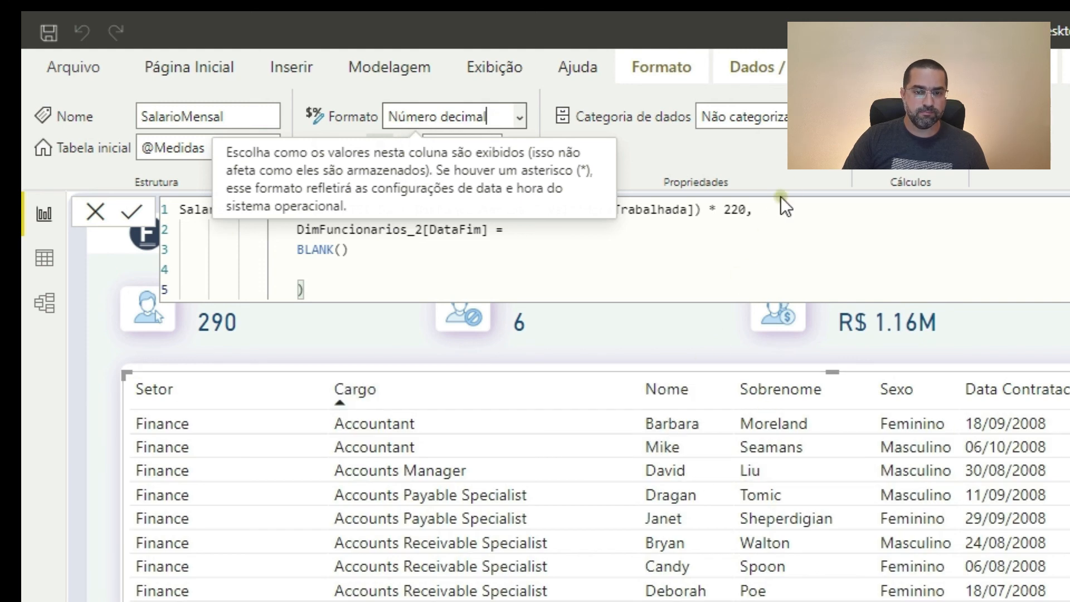
pyautogui.click(787, 172)
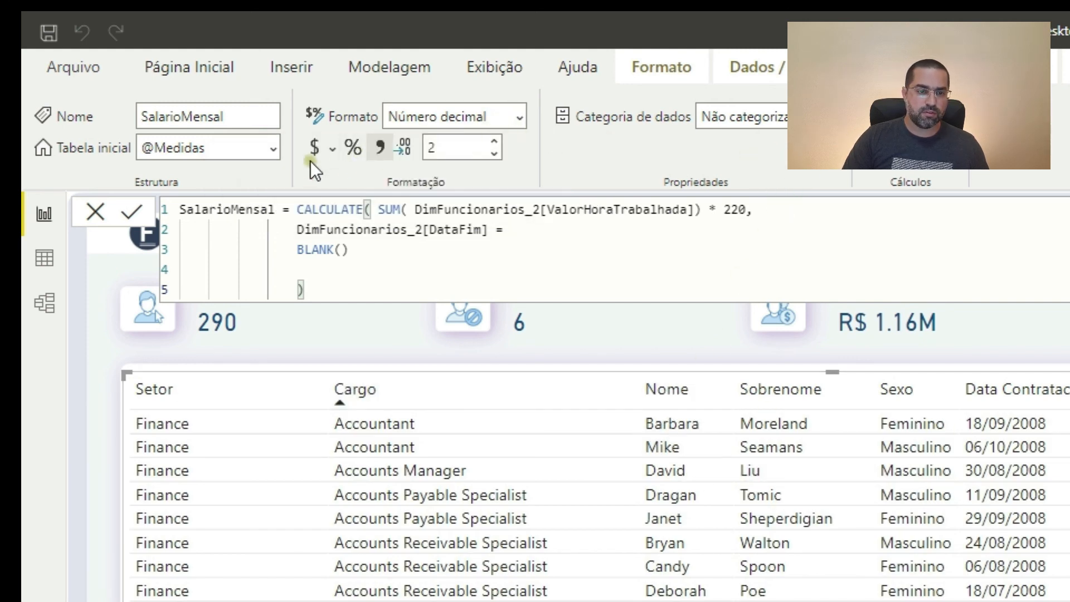
pyautogui.click(333, 151)
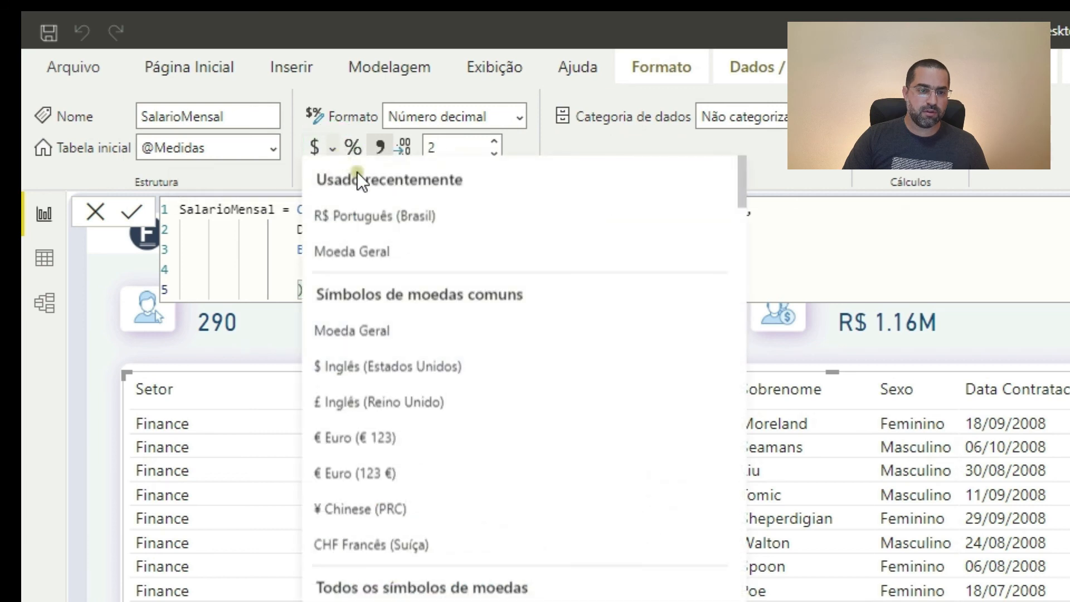
pyautogui.click(401, 222)
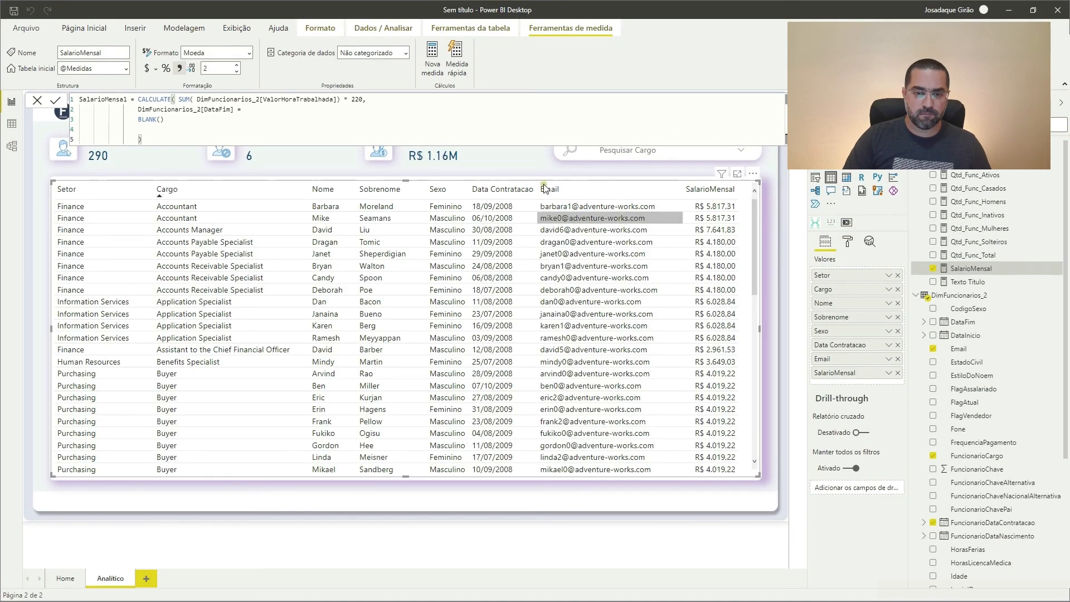
pyautogui.click(482, 163)
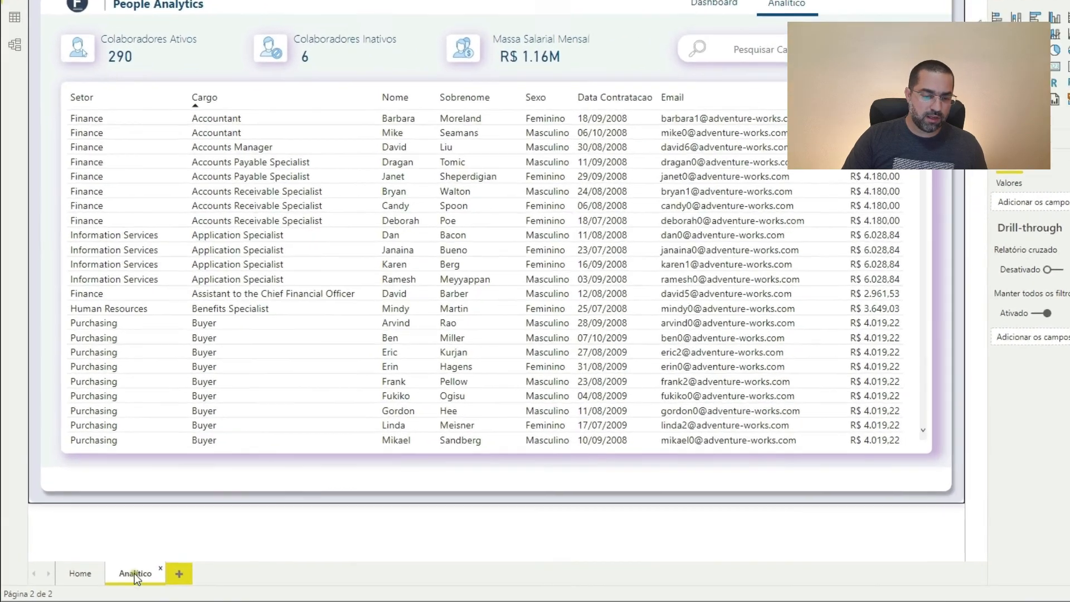
# Hide the Analítico page and follow the Dashboard header button to the Home page.
pyautogui.rightClick(134, 575)
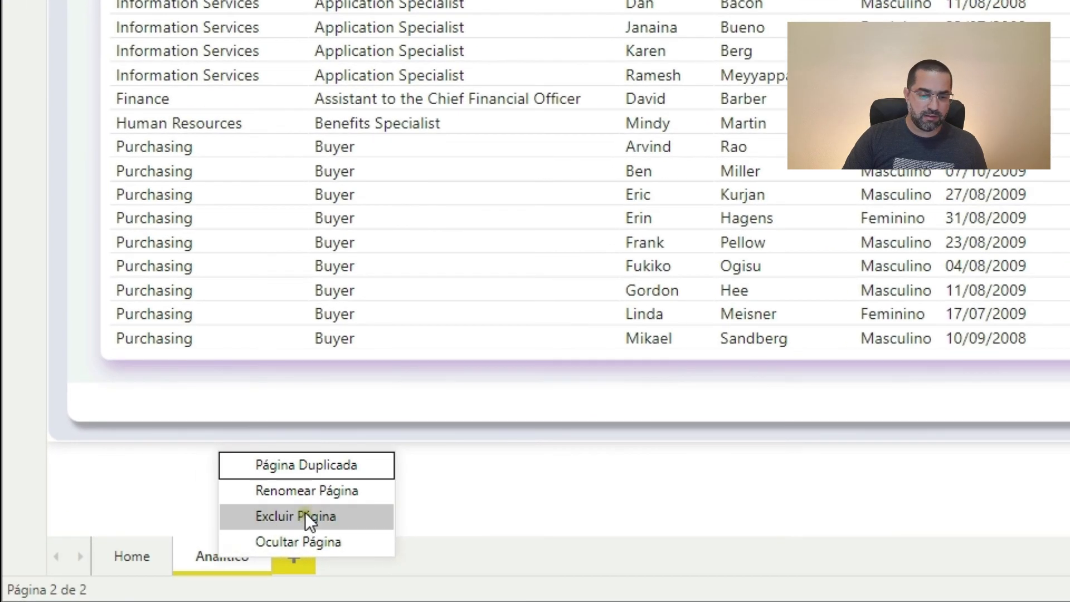
pyautogui.click(303, 544)
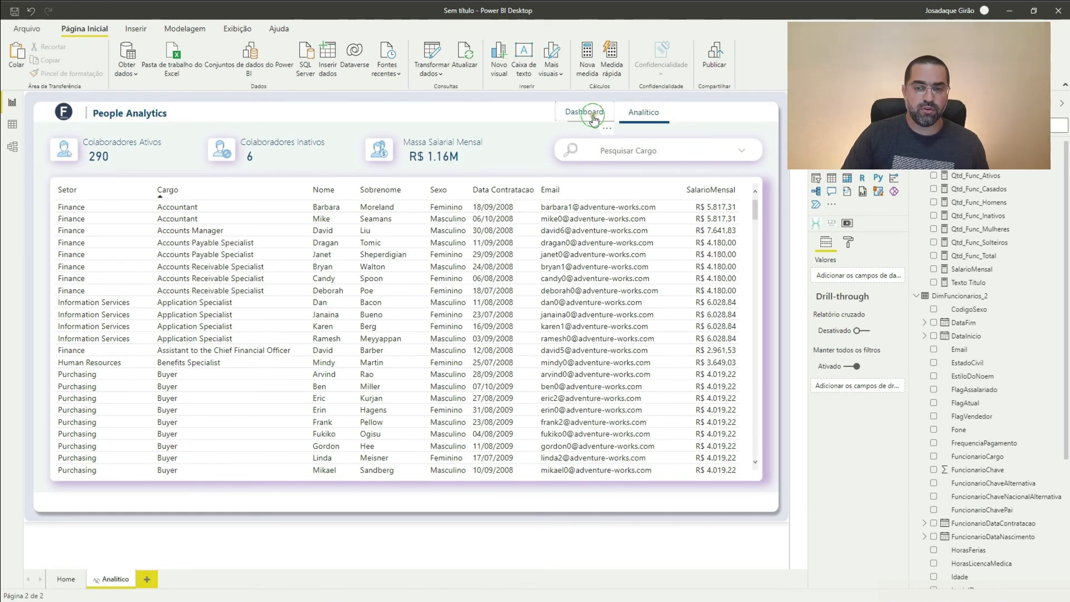
pyautogui.click(593, 115)
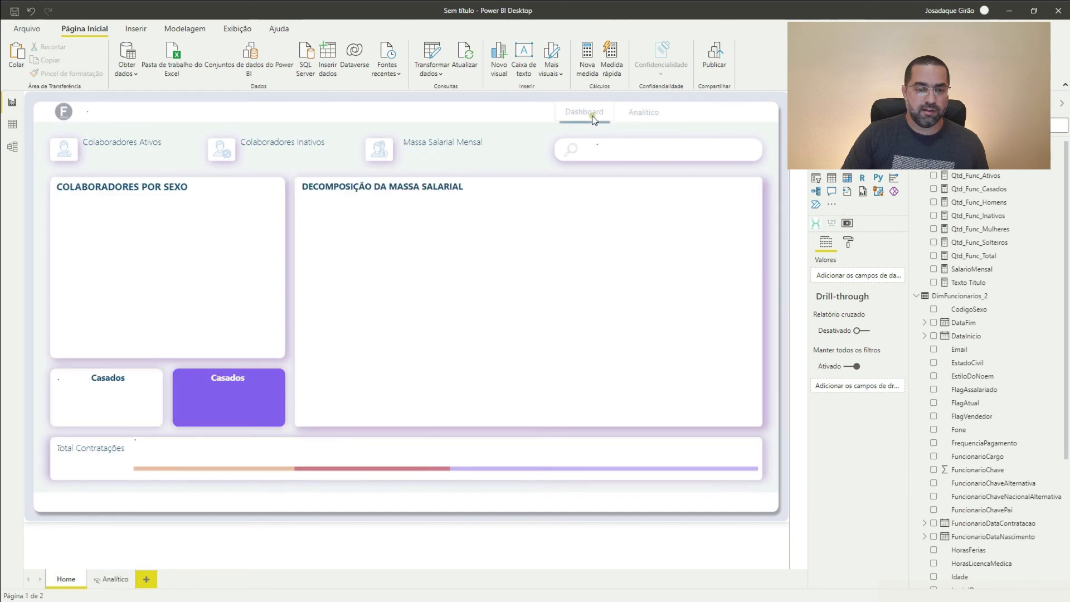